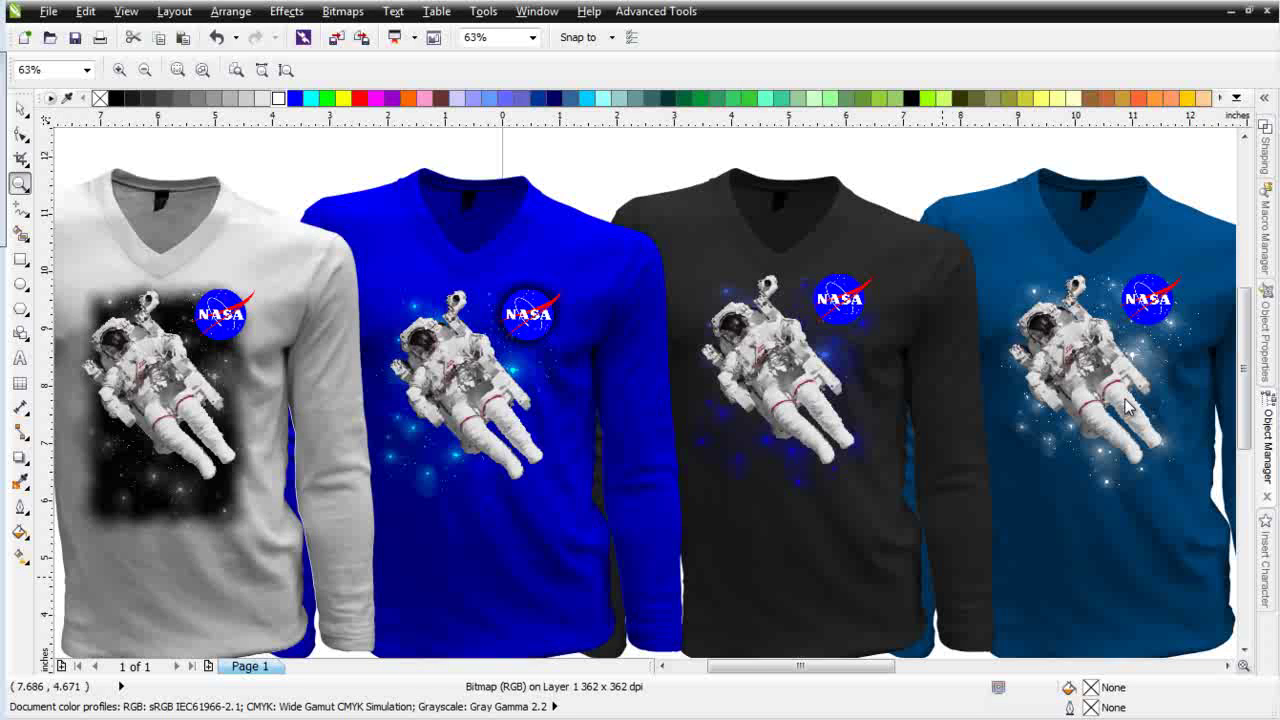
# Open the NASA logo bitmap beside the shirt page for bitmap editing.
pyautogui.rightClick(1036, 367)
pyautogui.rightClick(860, 445)
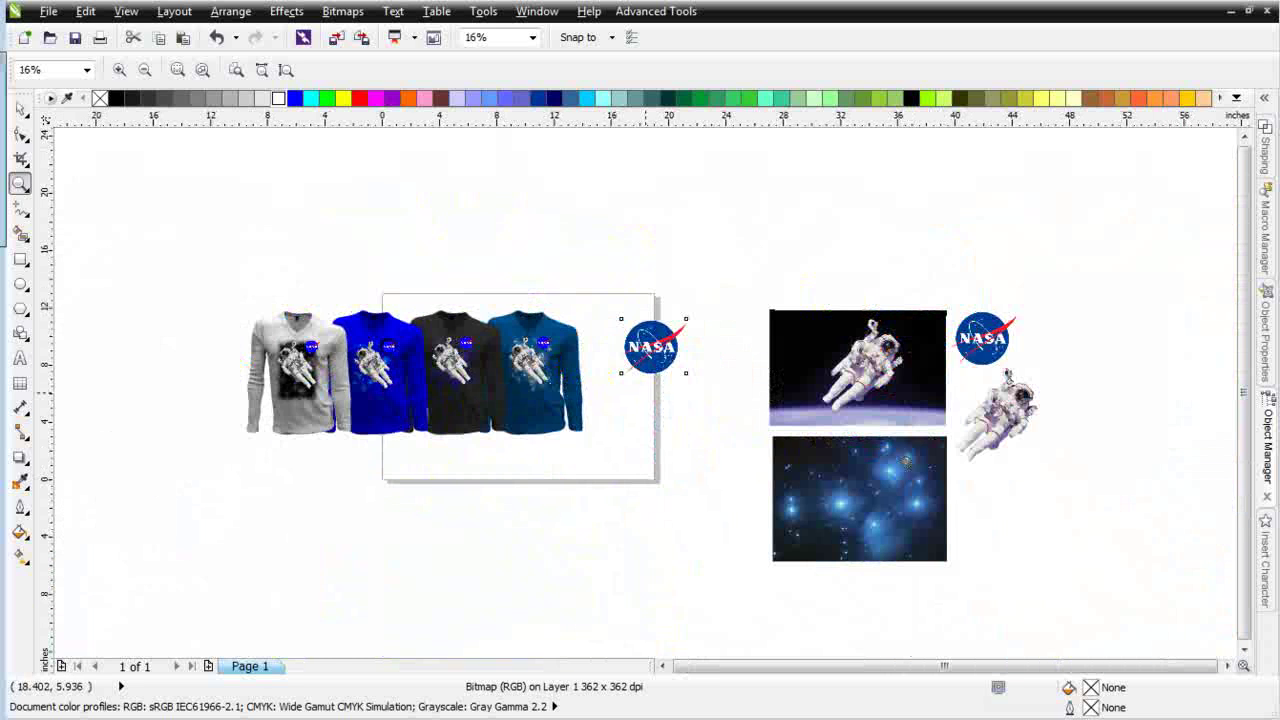
pyautogui.click(811, 392)
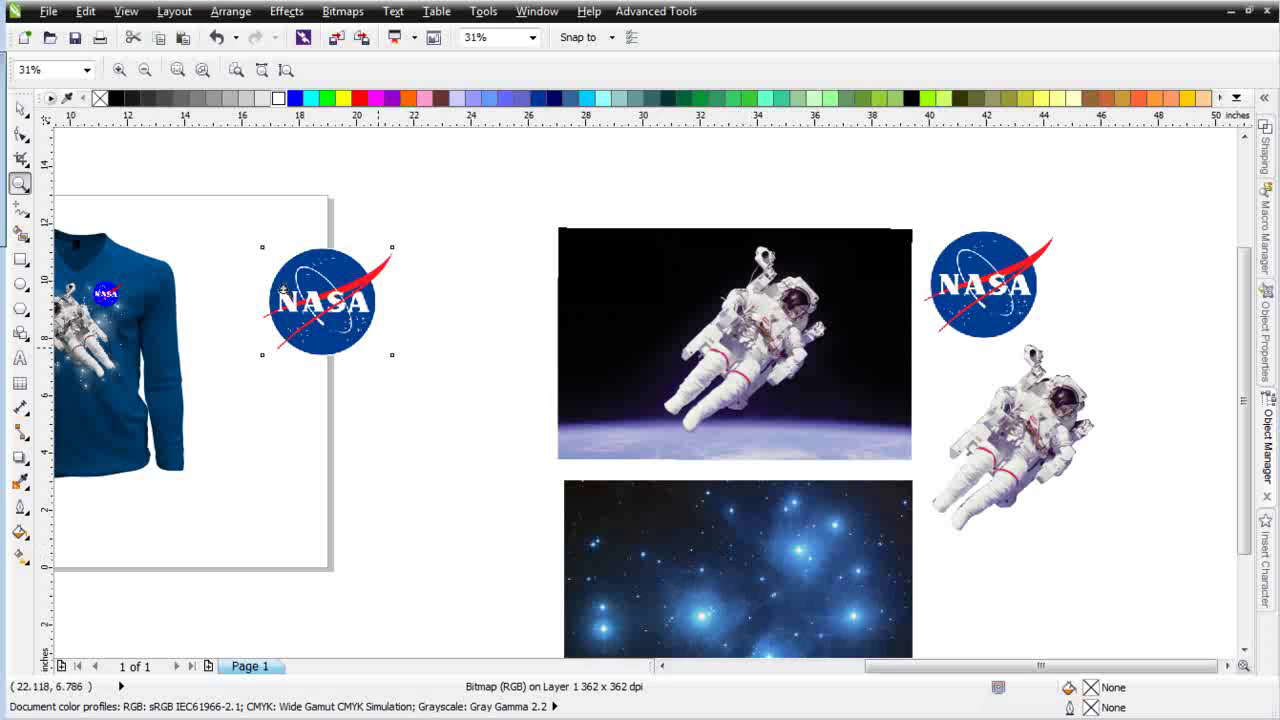
pyautogui.click(22, 108)
pyautogui.click(320, 300)
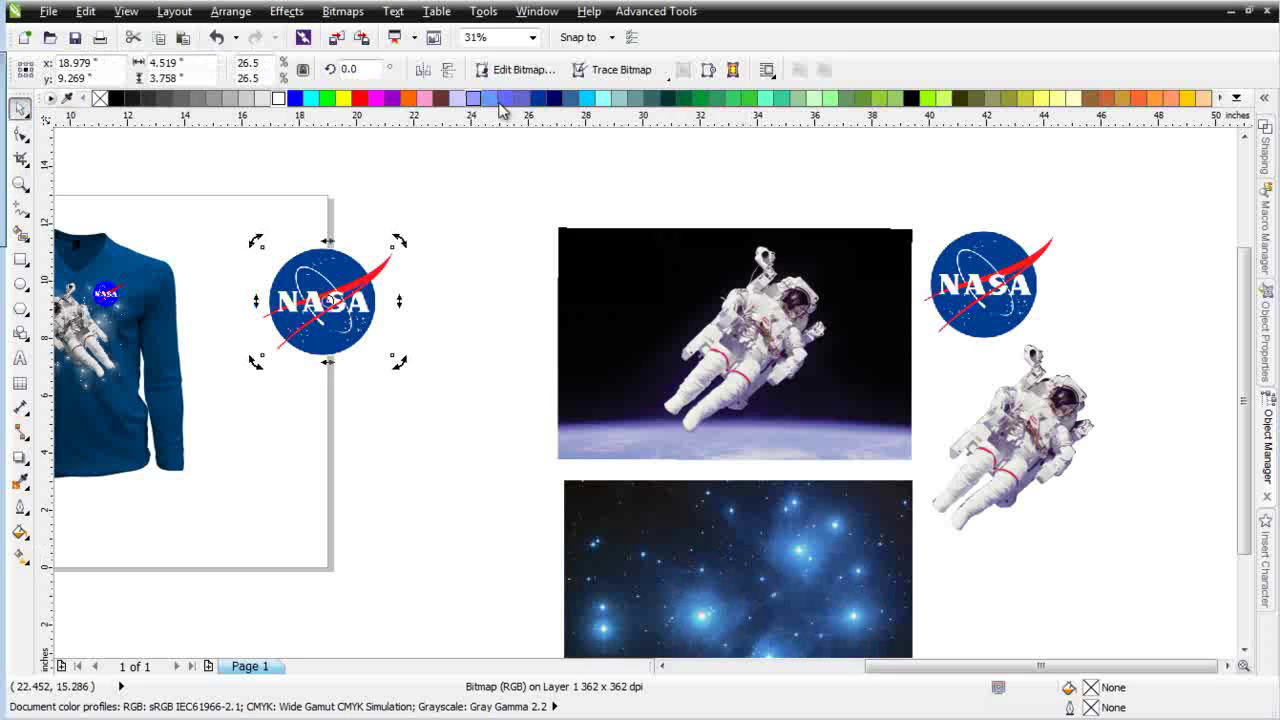
pyautogui.click(508, 68)
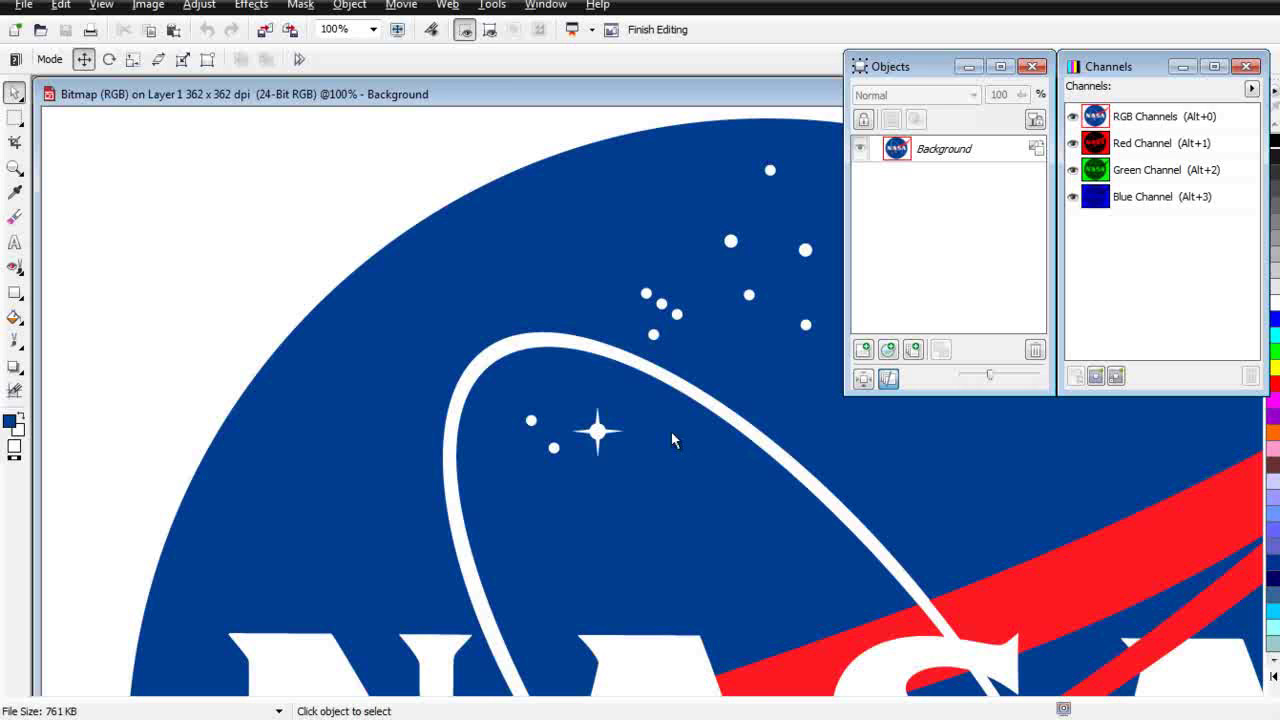
# Fill the logo's letter N with solid white at a tolerance of 82 to harden its soft edges.
pyautogui.scroll(2, 785, 510)
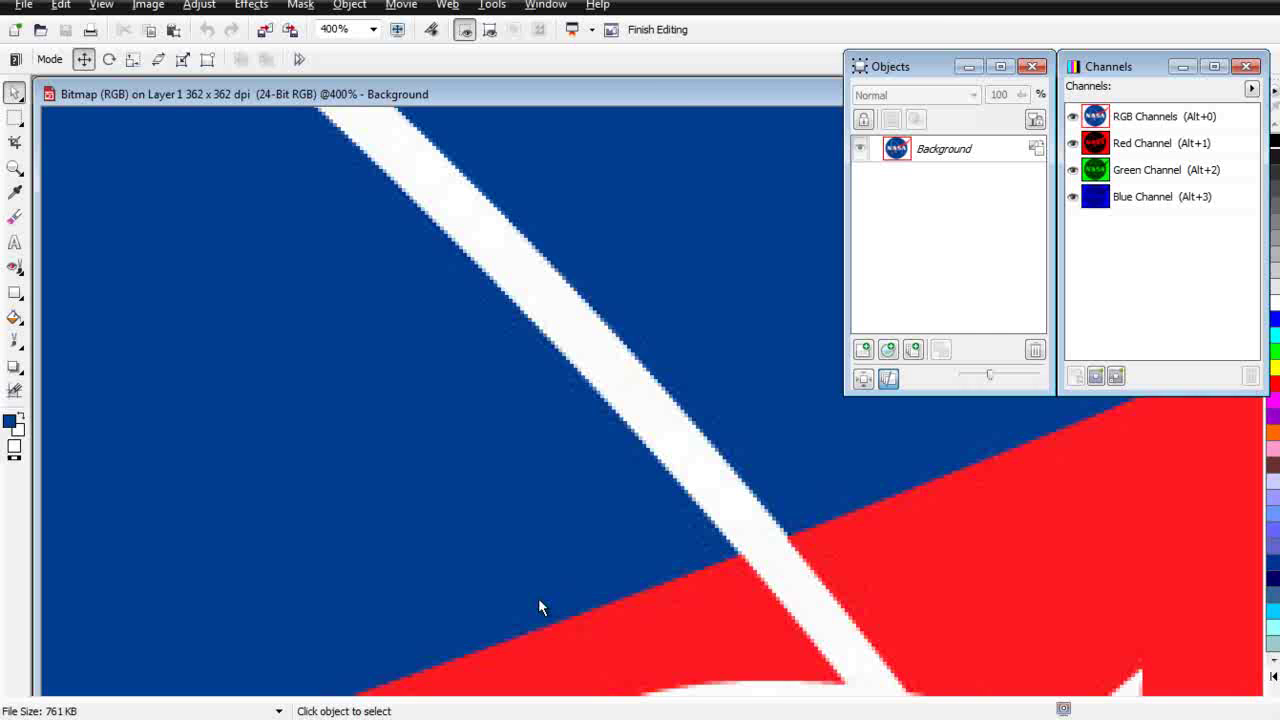
pyautogui.scroll(-4, 538, 598)
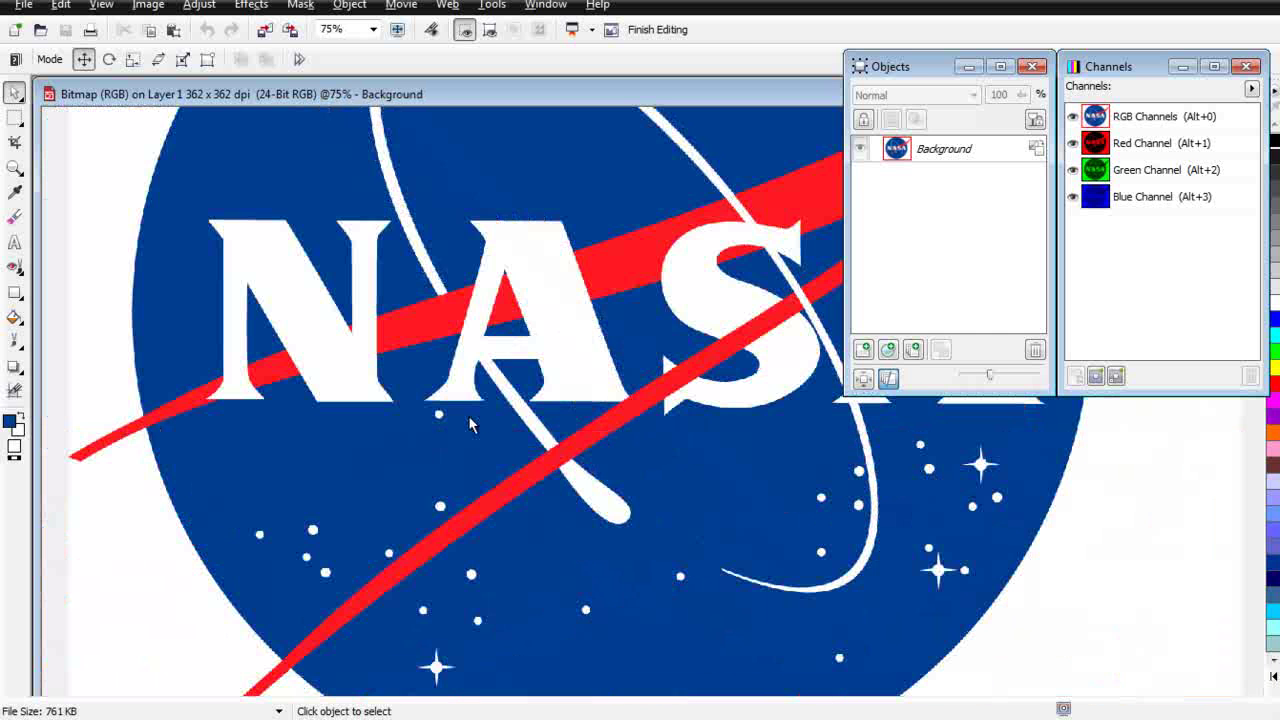
pyautogui.click(15, 318)
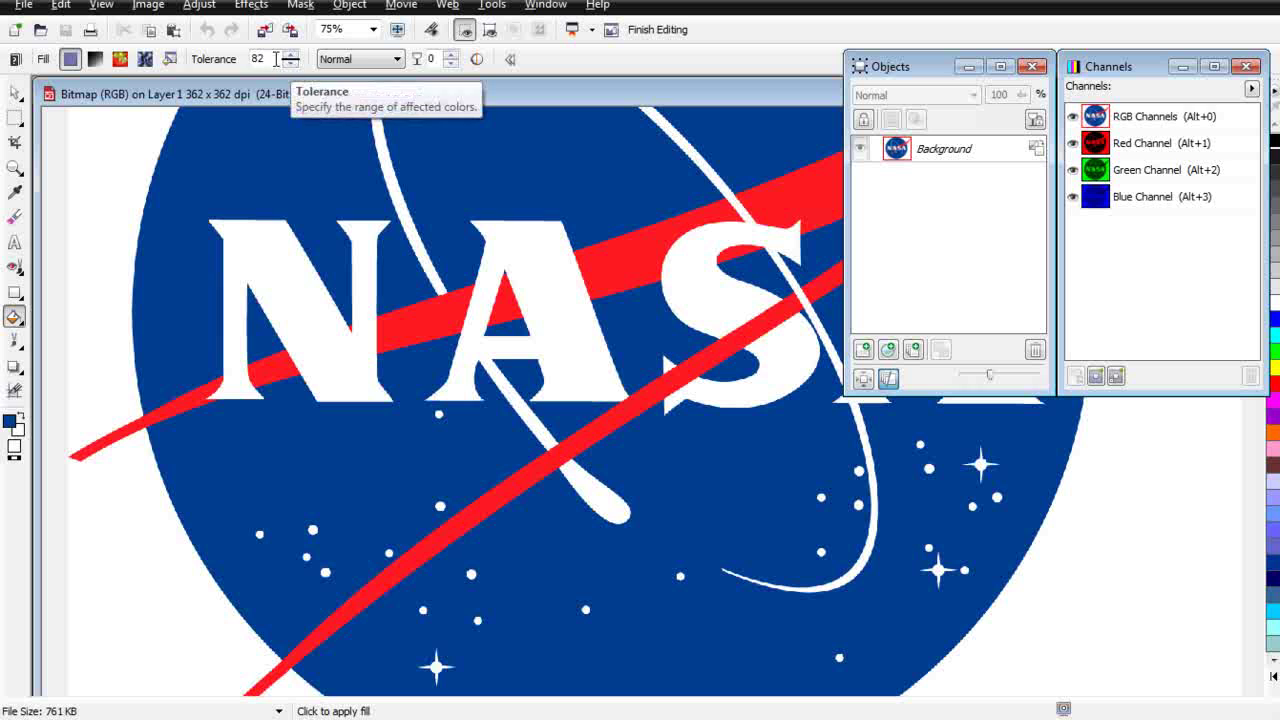
pyautogui.scroll(3, 288, 363)
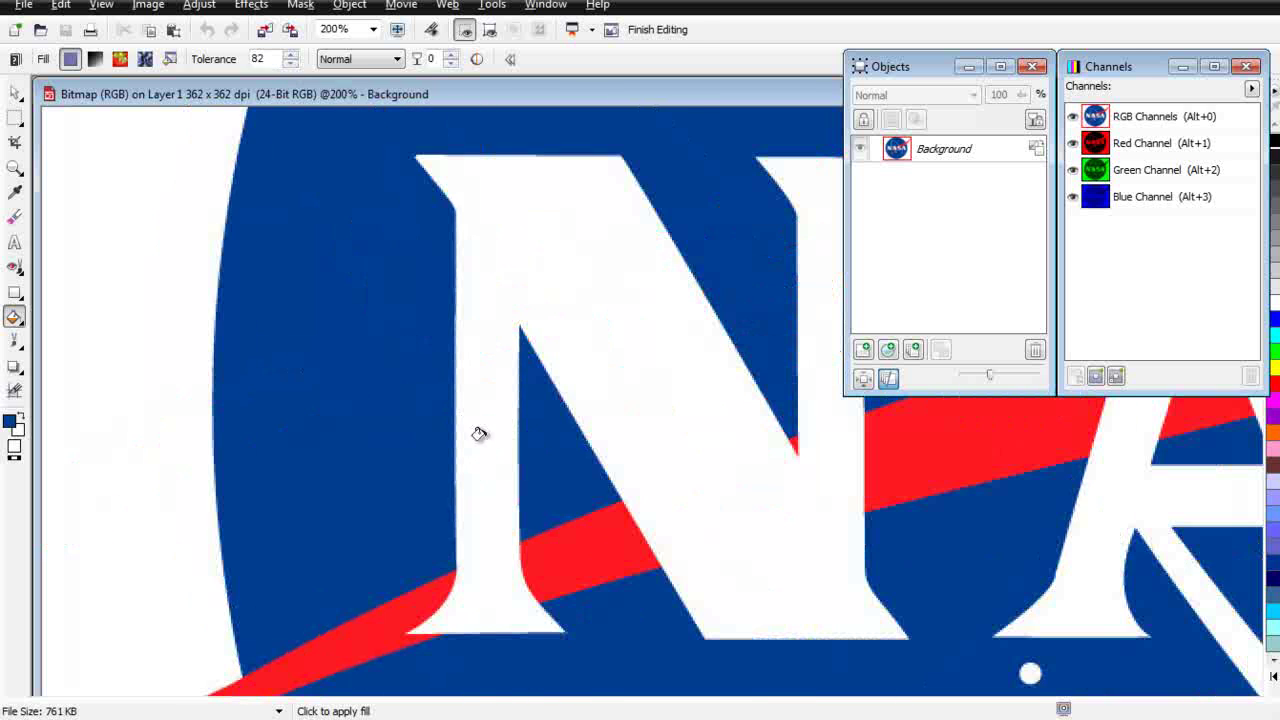
pyautogui.scroll(1, 479, 433)
pyautogui.scroll(1, 634, 434)
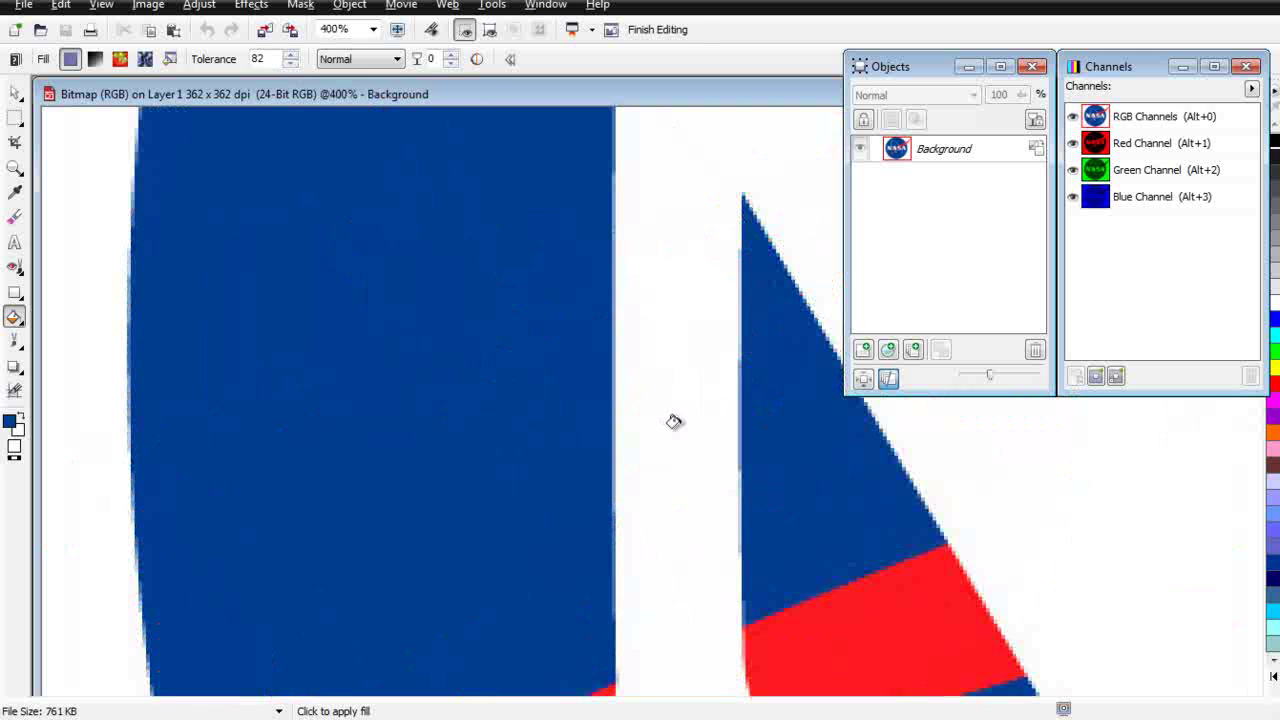
pyautogui.click(674, 421)
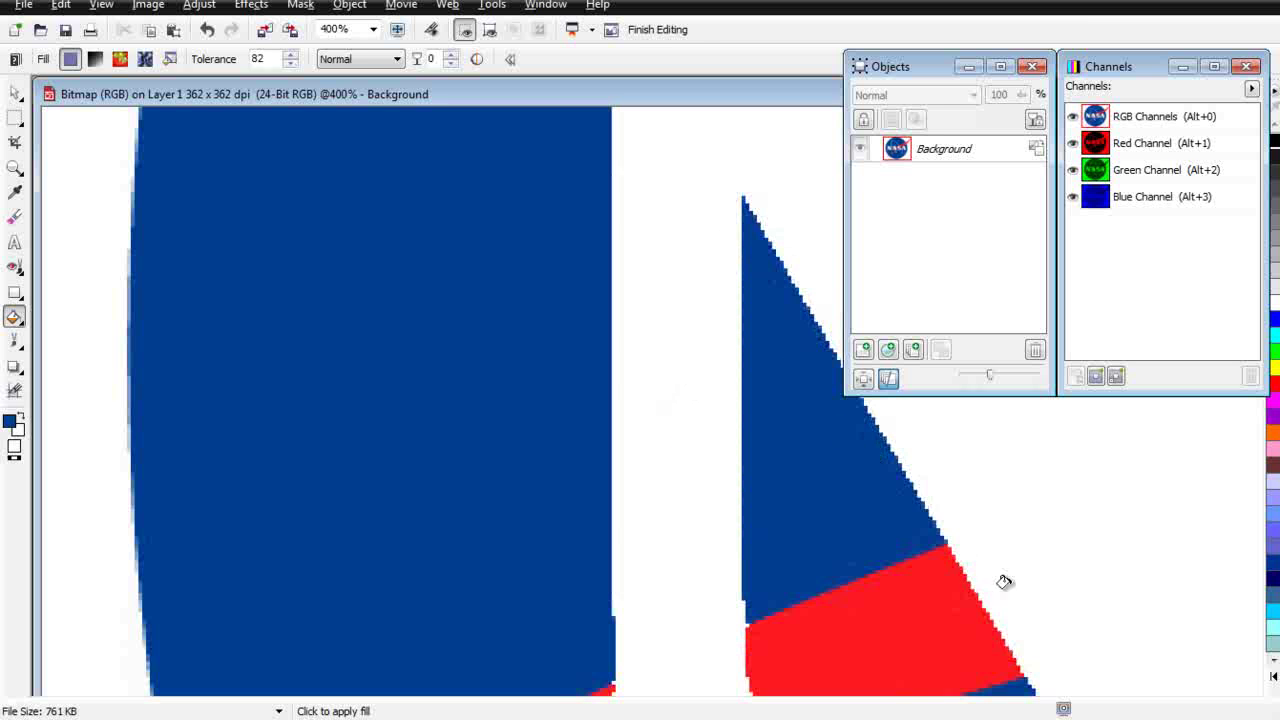
# Fill the remaining white letter shapes and orbit line with solid white, starting with the first A.
pyautogui.scroll(-2, 1010, 574)
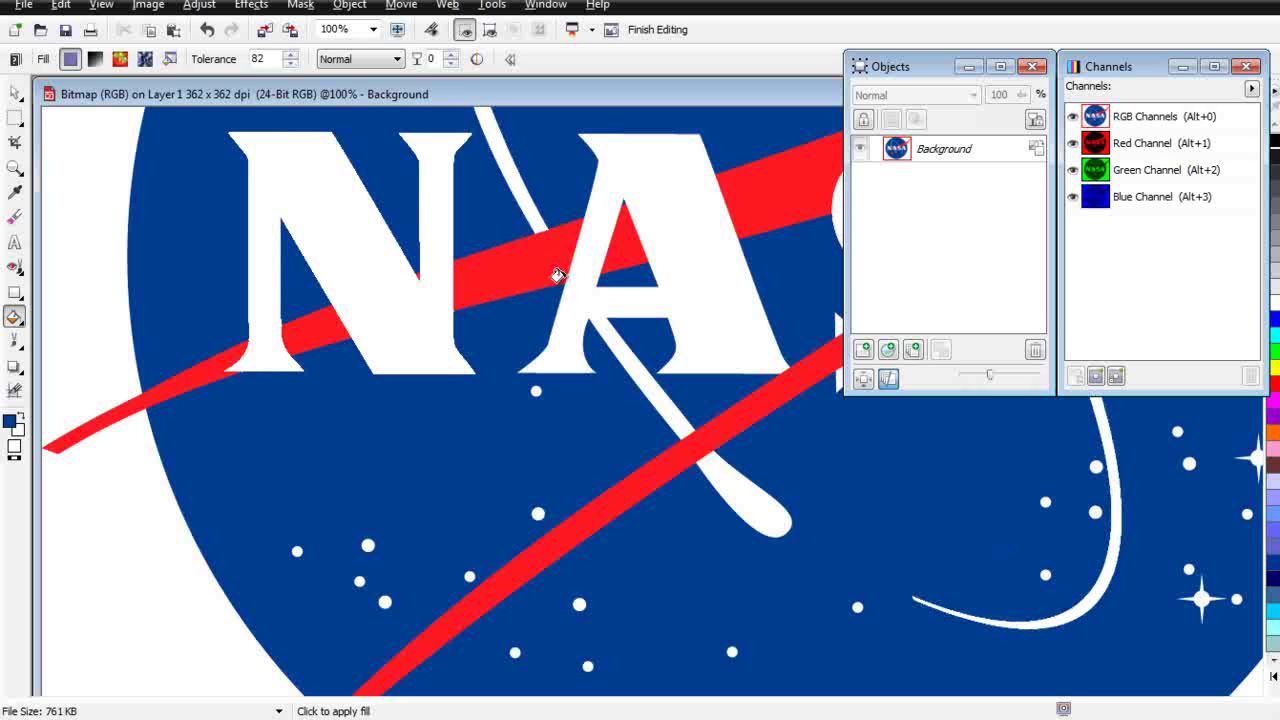
pyautogui.click(576, 294)
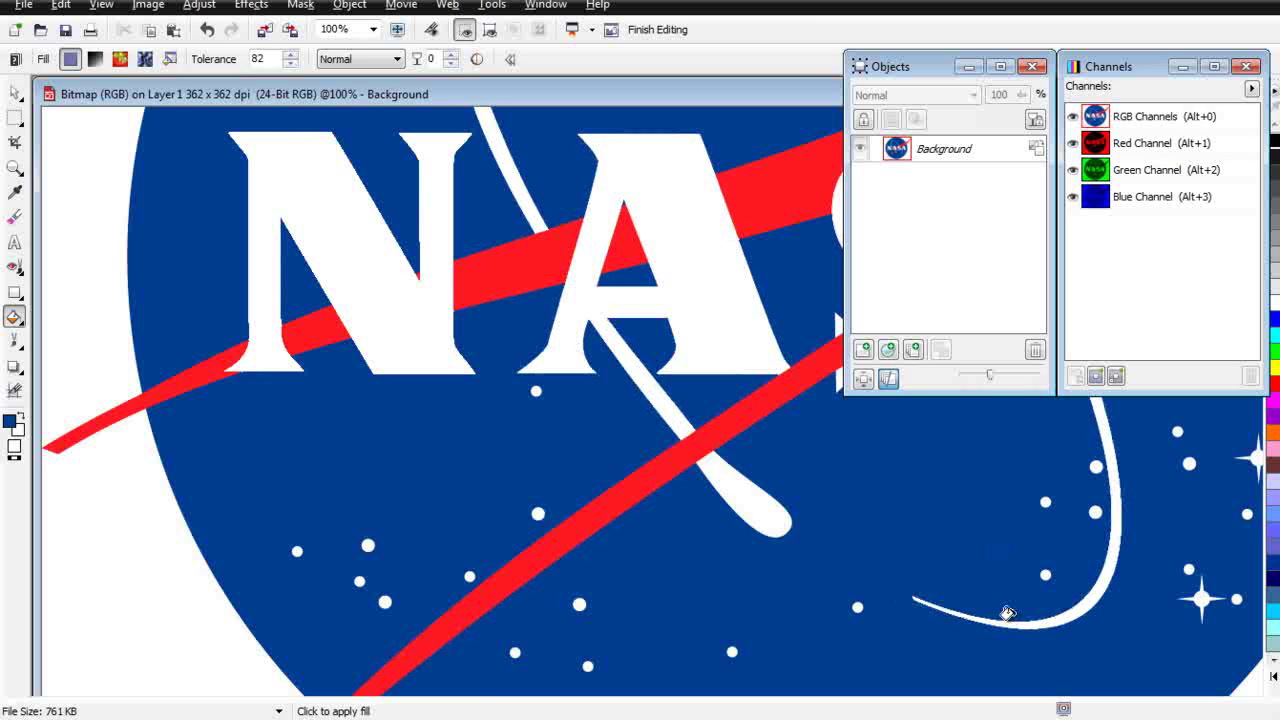
pyautogui.scroll(-1, 1058, 572)
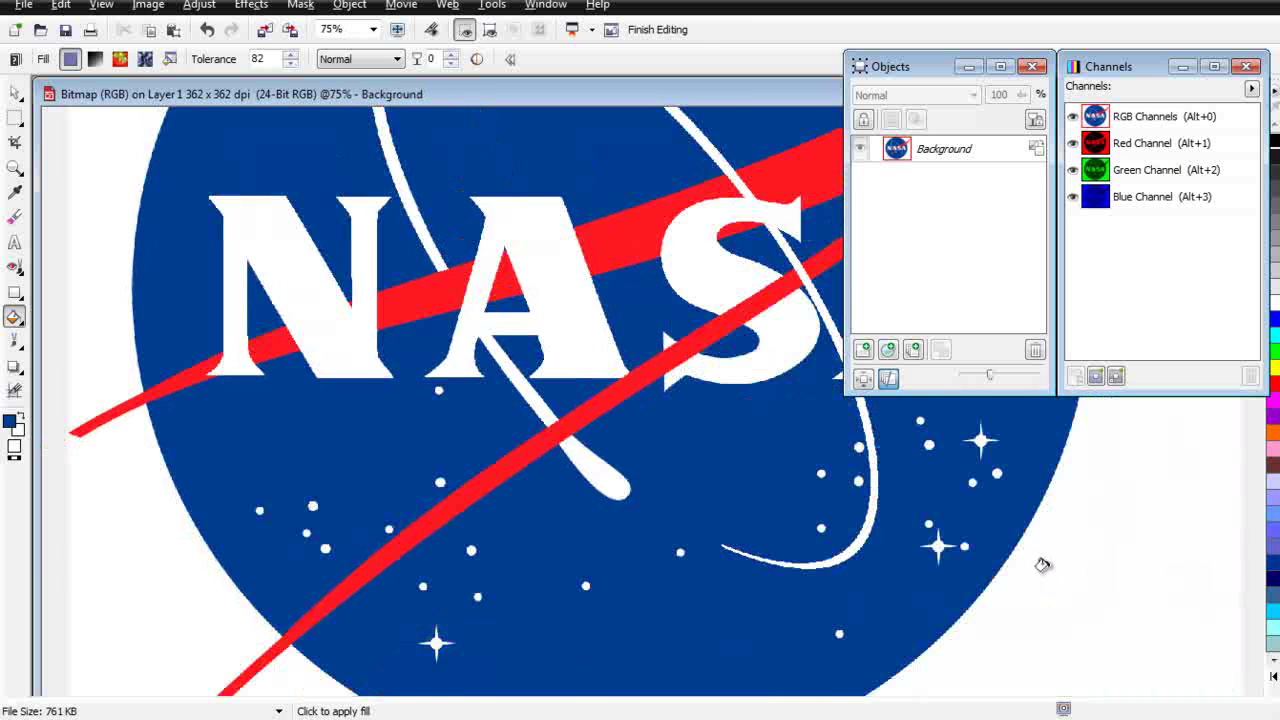
pyautogui.scroll(1, 634, 337)
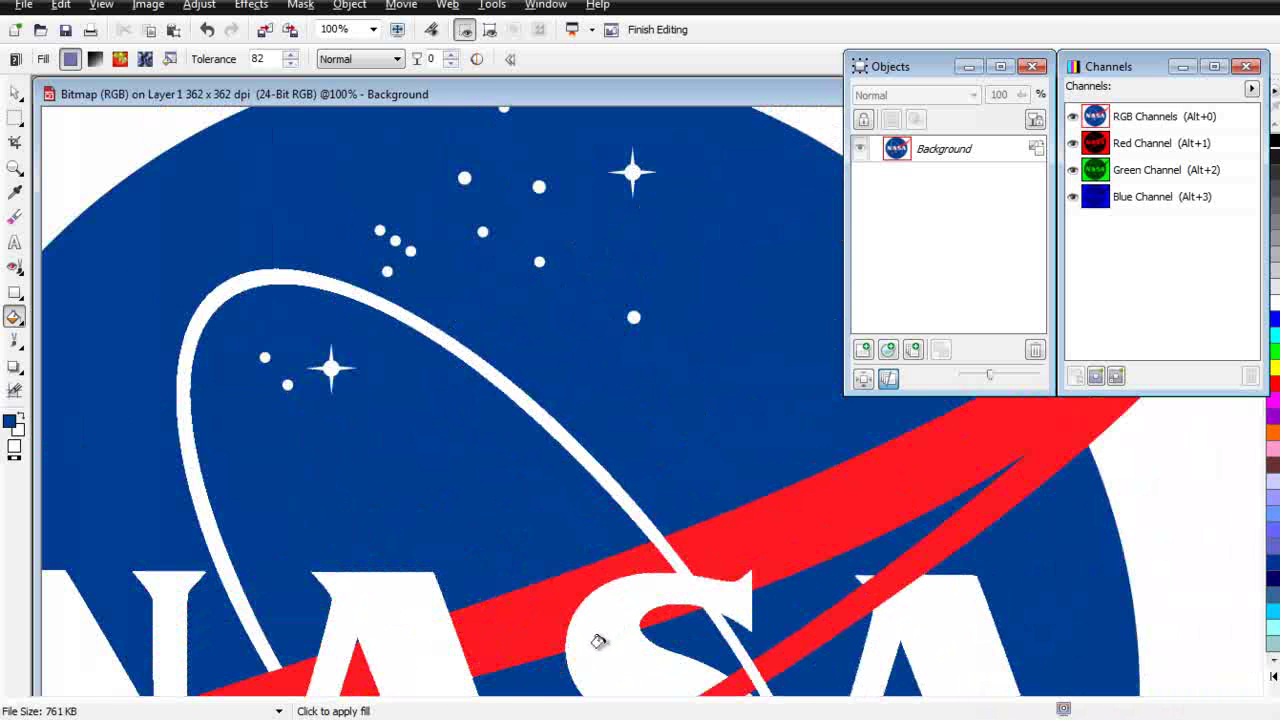
pyautogui.scroll(1, 605, 640)
pyautogui.scroll(1, 1165, 611)
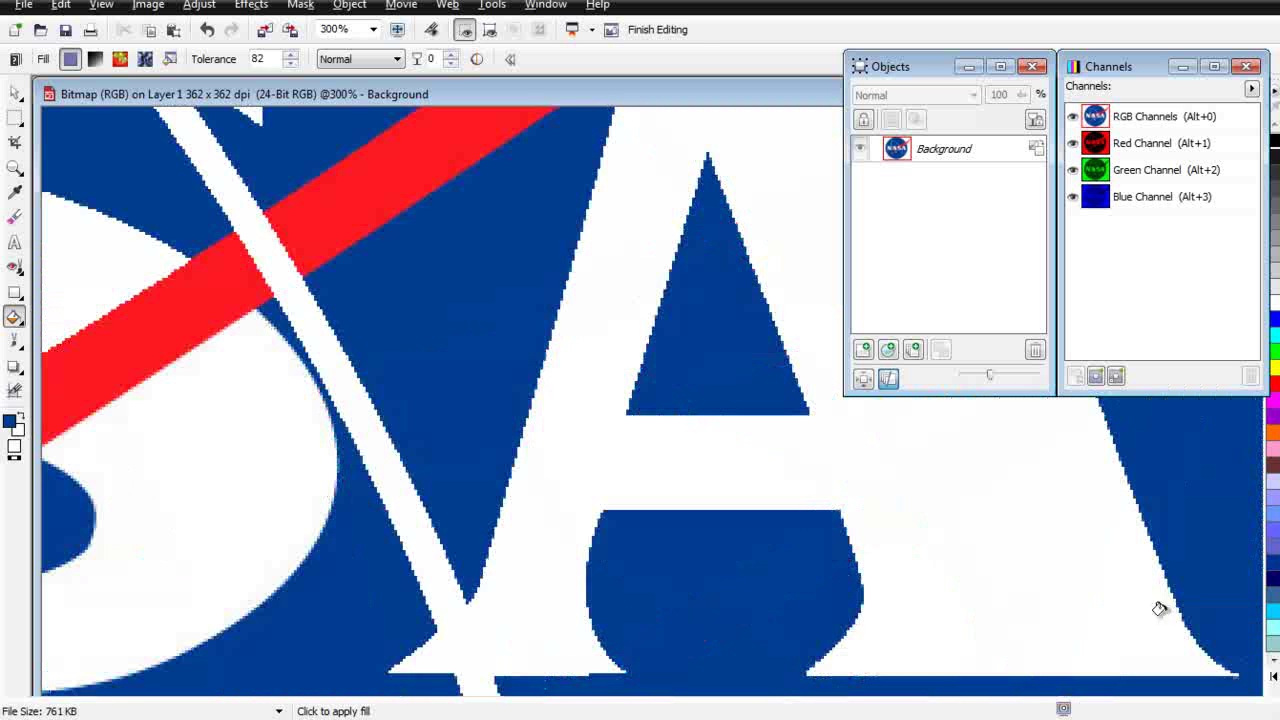
pyautogui.scroll(-2, 451, 431)
pyautogui.scroll(-1, 300, 443)
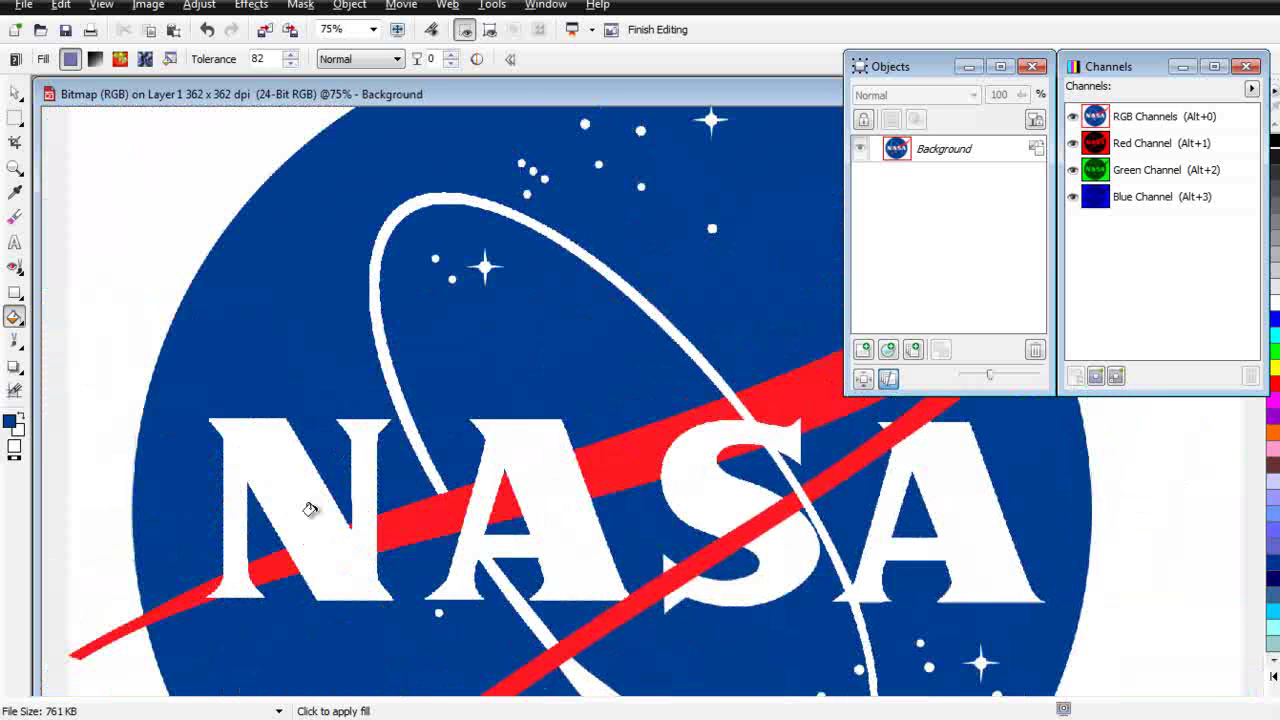
pyautogui.scroll(1, 437, 637)
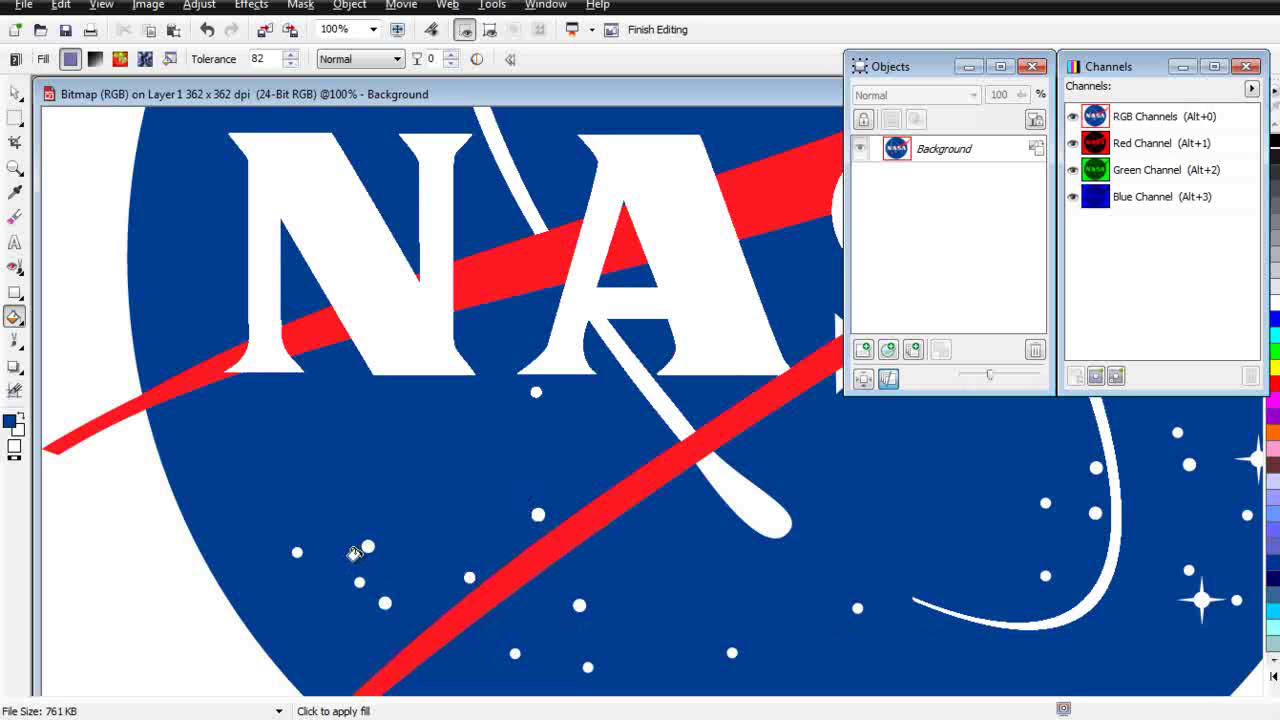
pyautogui.click(364, 547)
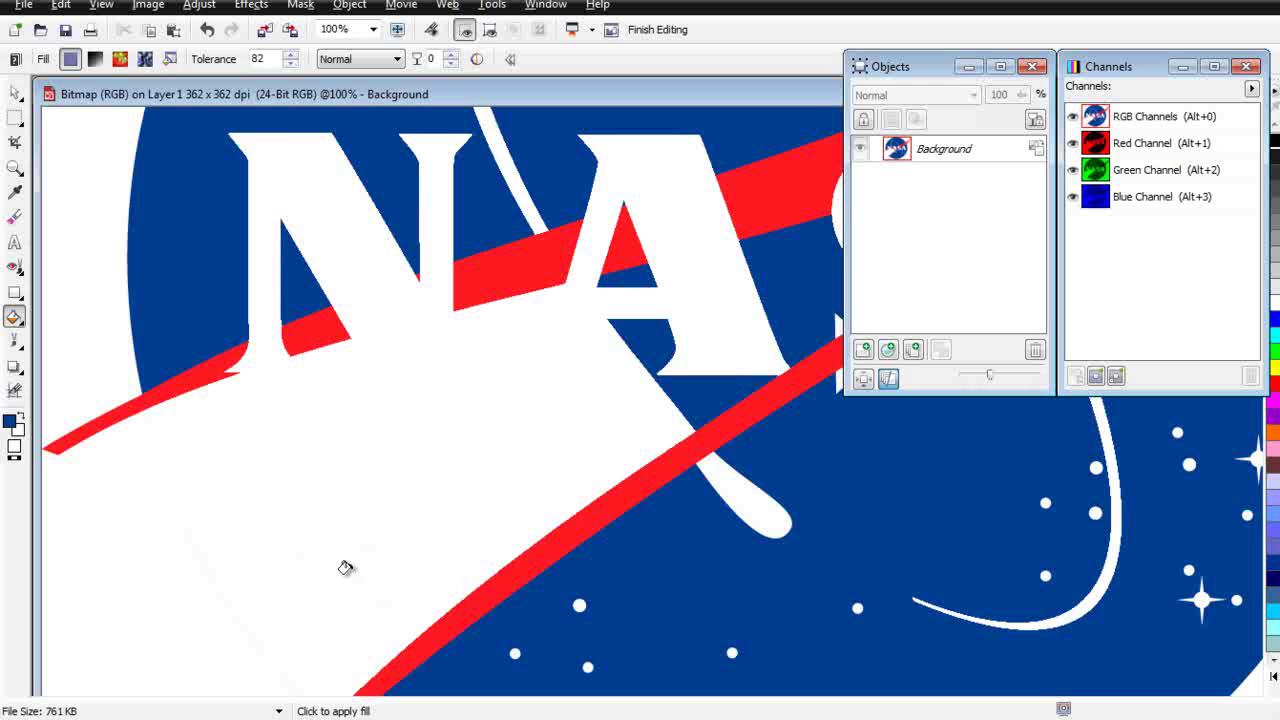
pyautogui.hotkey('ctrl', 'z')
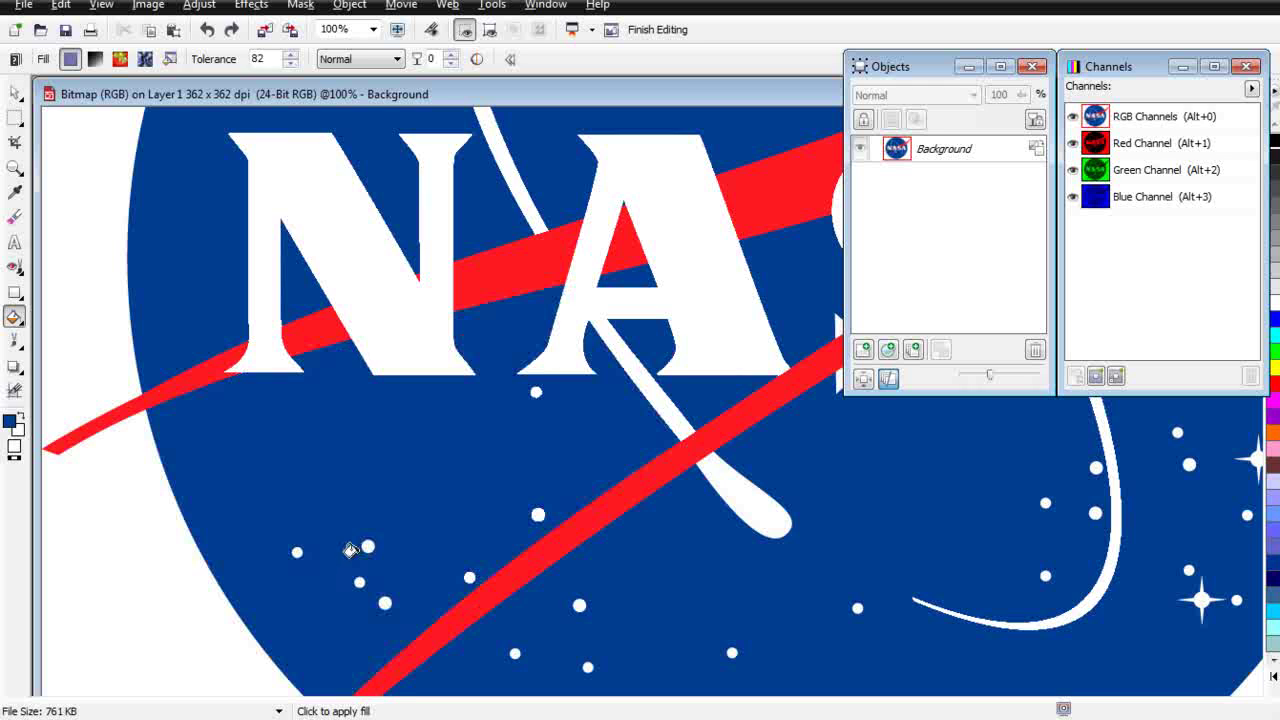
pyautogui.click(356, 582)
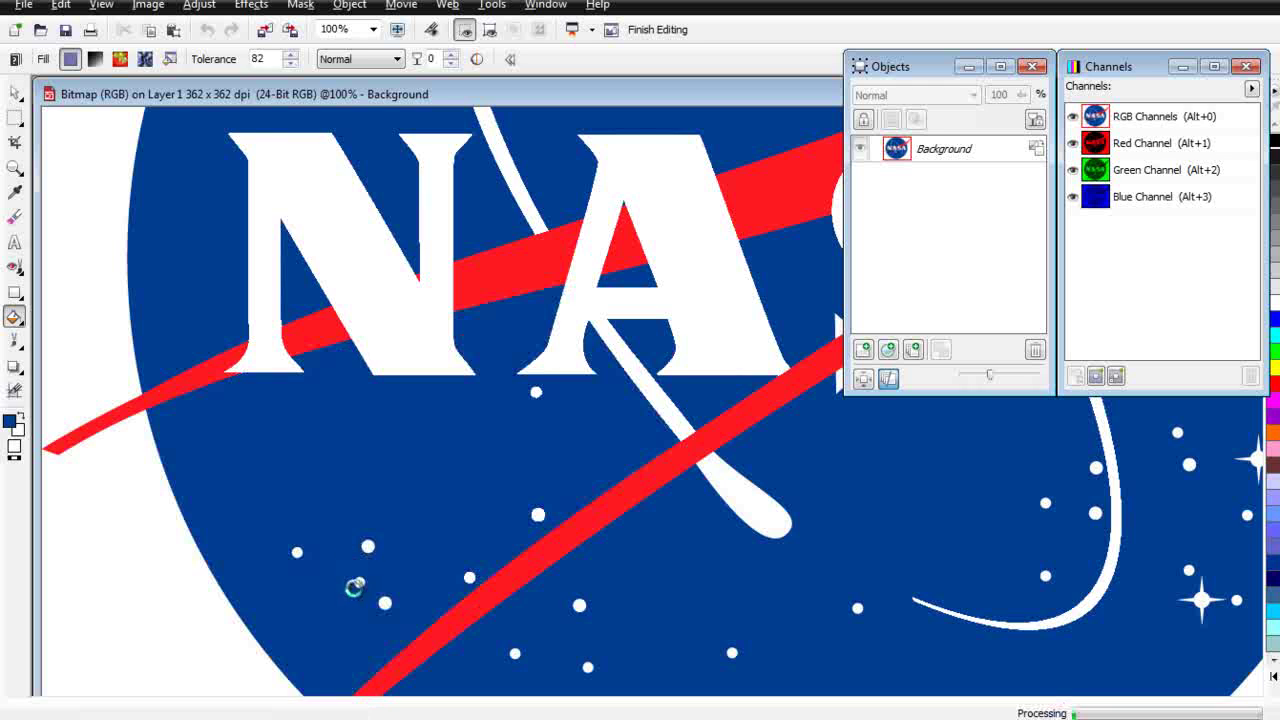
pyautogui.hotkey('ctrl', 'z')
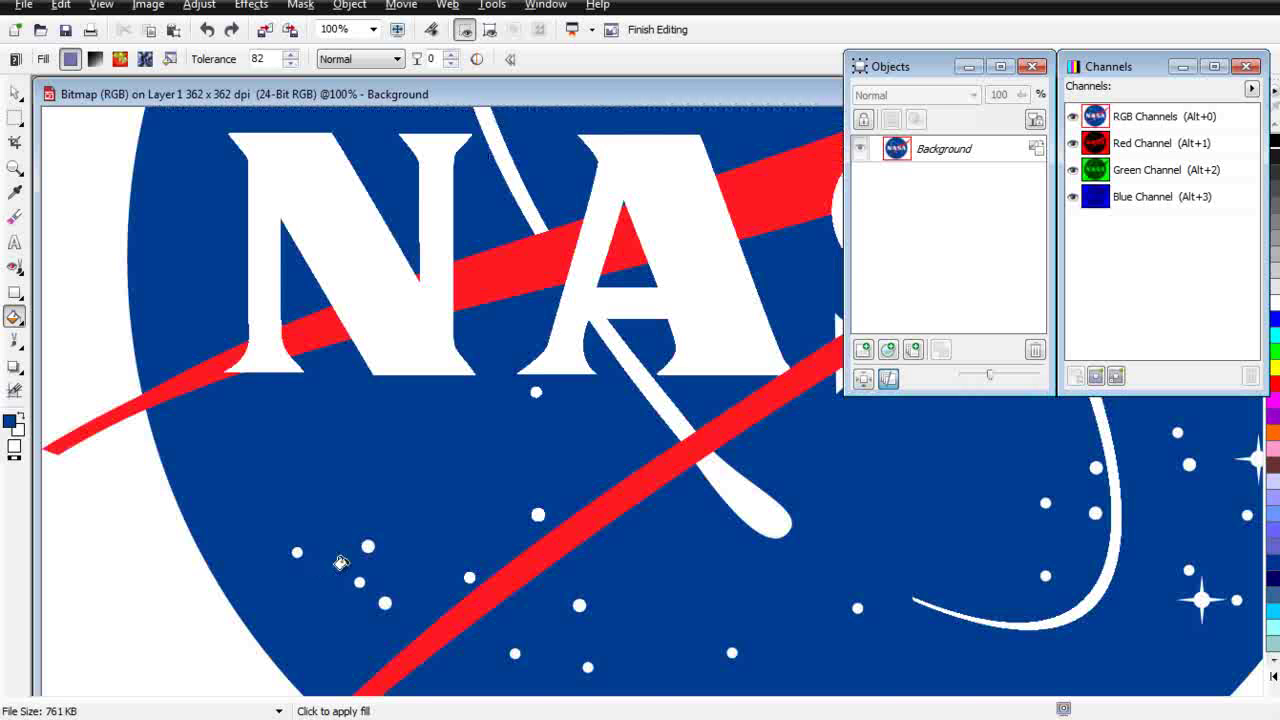
# Fill the small round stars and the four-pointed star in the logo's lower-left area with solid white.
pyautogui.scroll(2, 337, 560)
pyautogui.click(691, 262)
pyautogui.click(543, 276)
pyautogui.click(668, 333)
pyautogui.click(726, 373)
pyautogui.click(987, 475)
pyautogui.click(1131, 506)
pyautogui.click(1010, 634)
pyautogui.scroll(-2, 1050, 535)
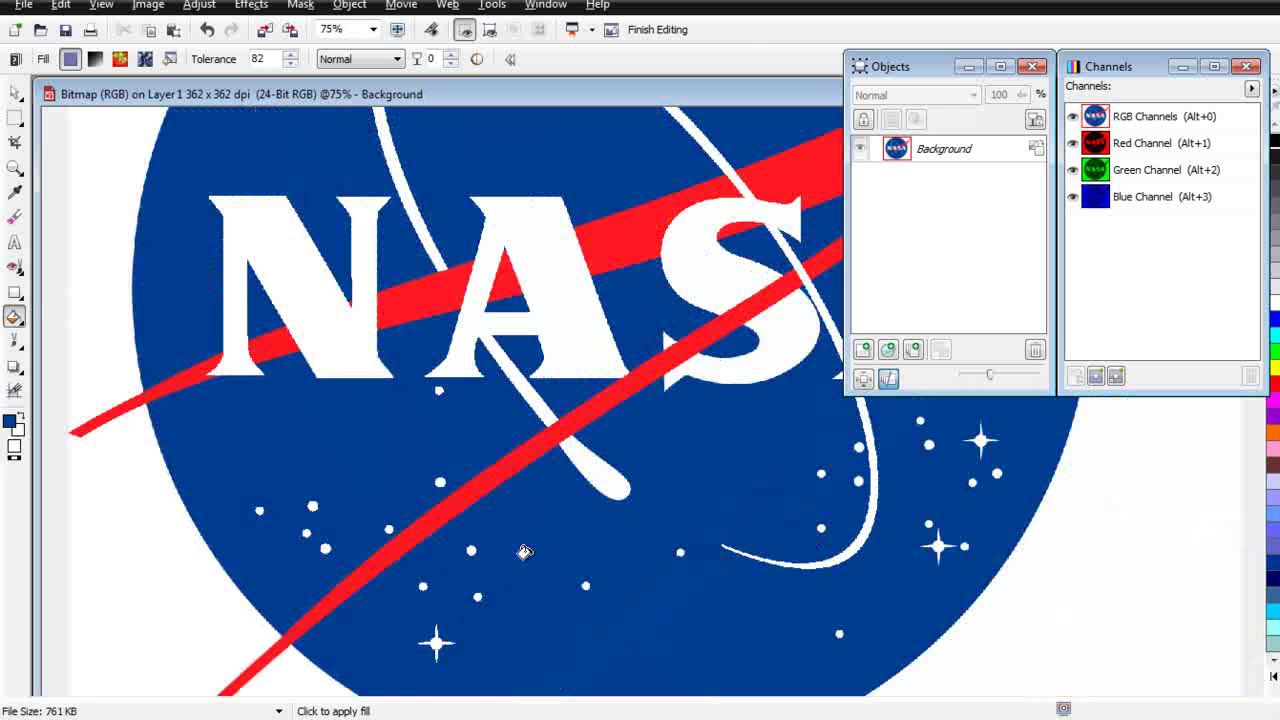
pyautogui.scroll(1, 460, 547)
pyautogui.scroll(1, 494, 511)
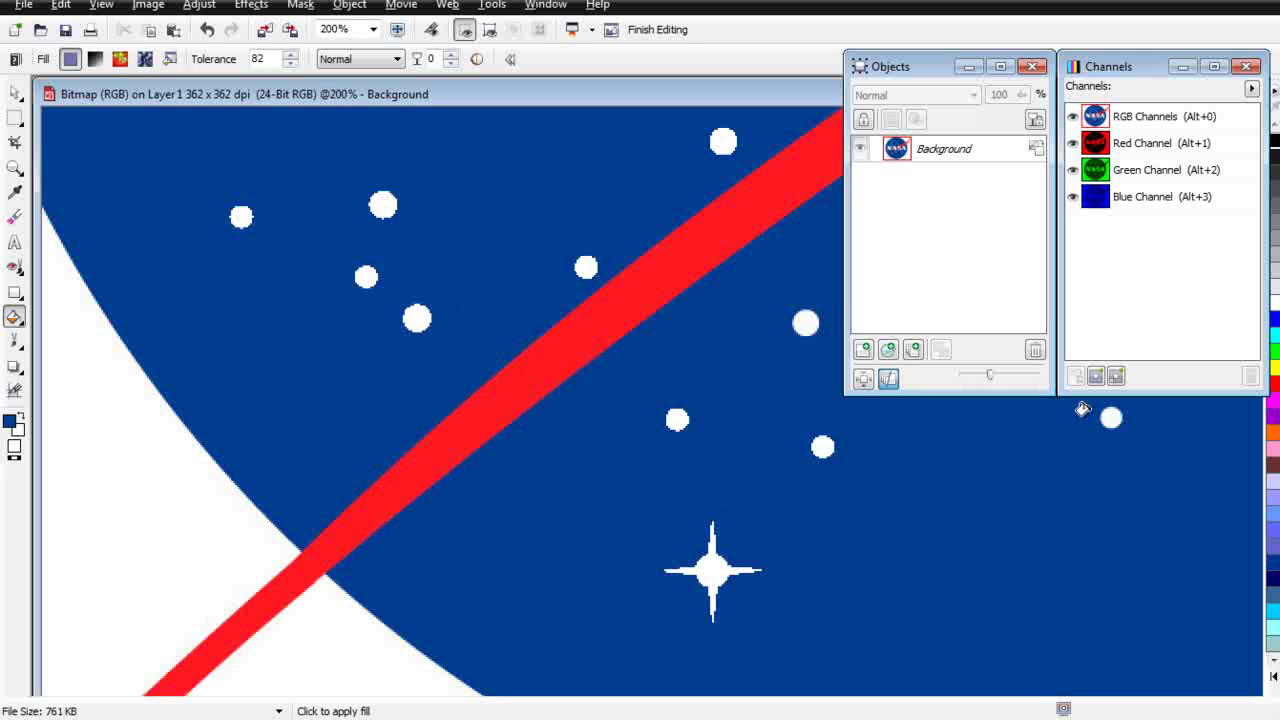
pyautogui.scroll(-2, 1034, 458)
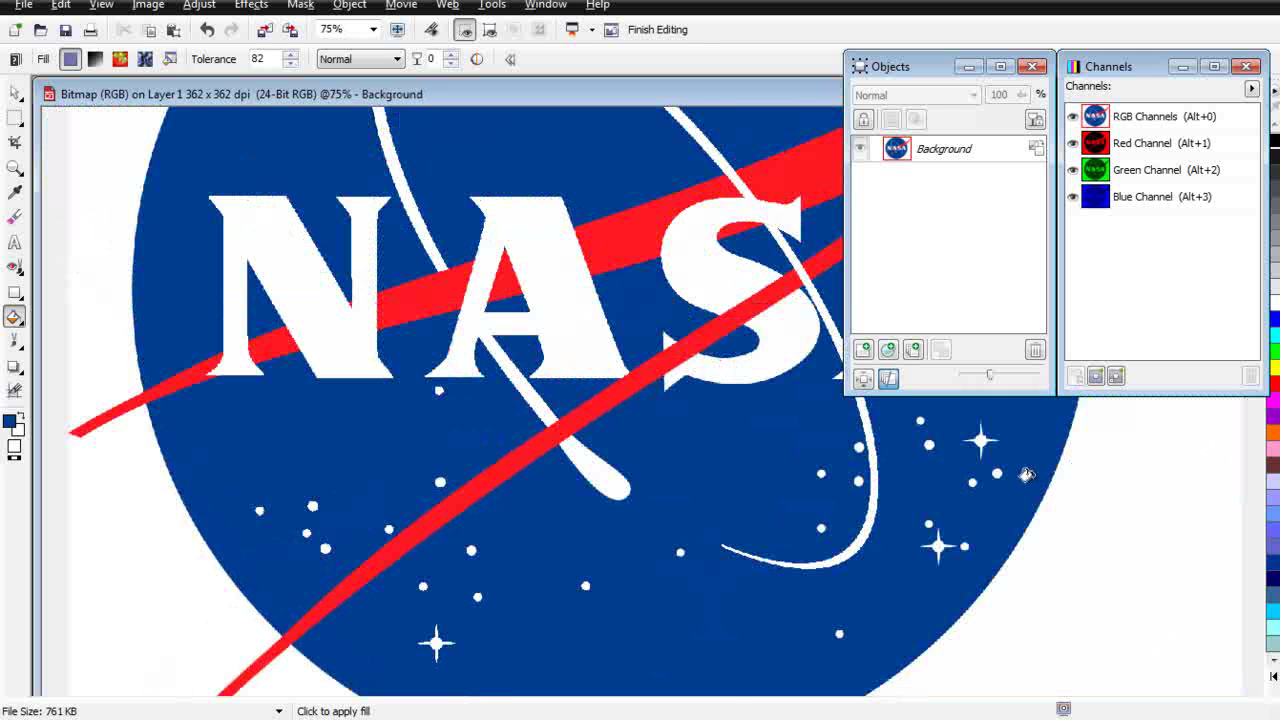
pyautogui.scroll(1, 1010, 509)
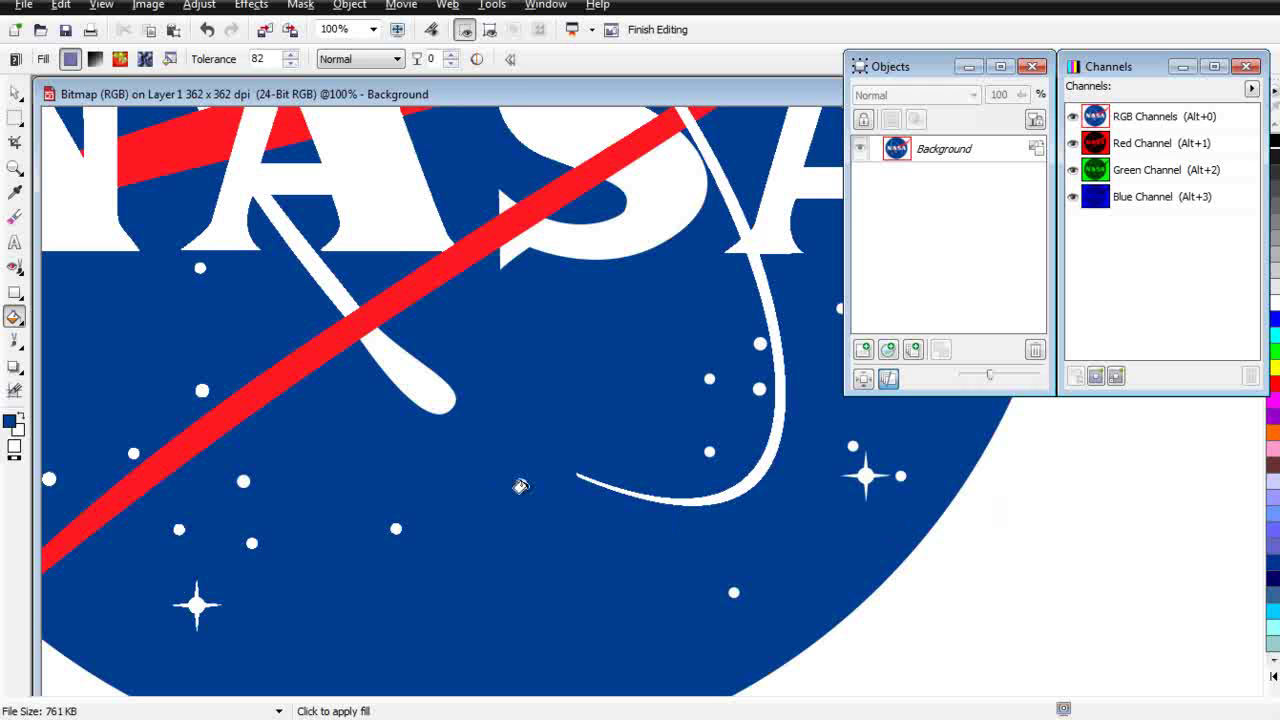
pyautogui.click(516, 485)
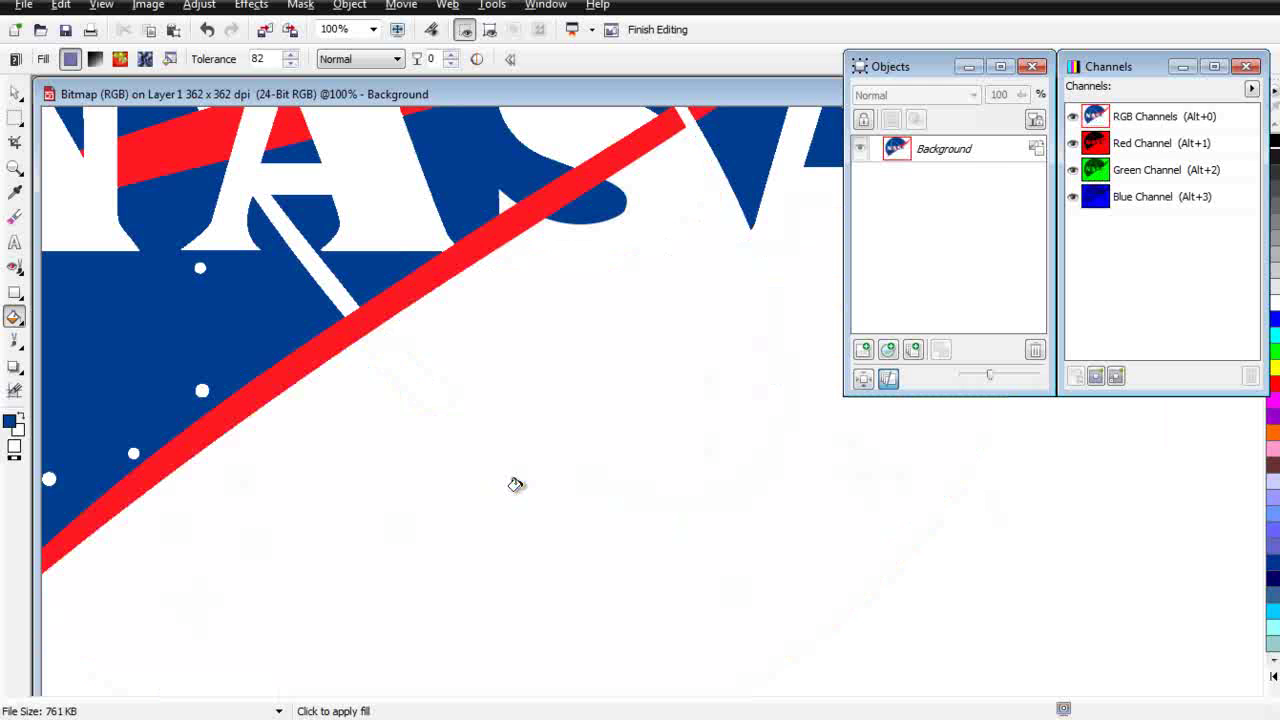
pyautogui.hotkey('ctrl', 'z')
# Fill the stars around the lower end of the orbit curve and the nearby four-pointed star with solid white.
pyautogui.scroll(2, 521, 486)
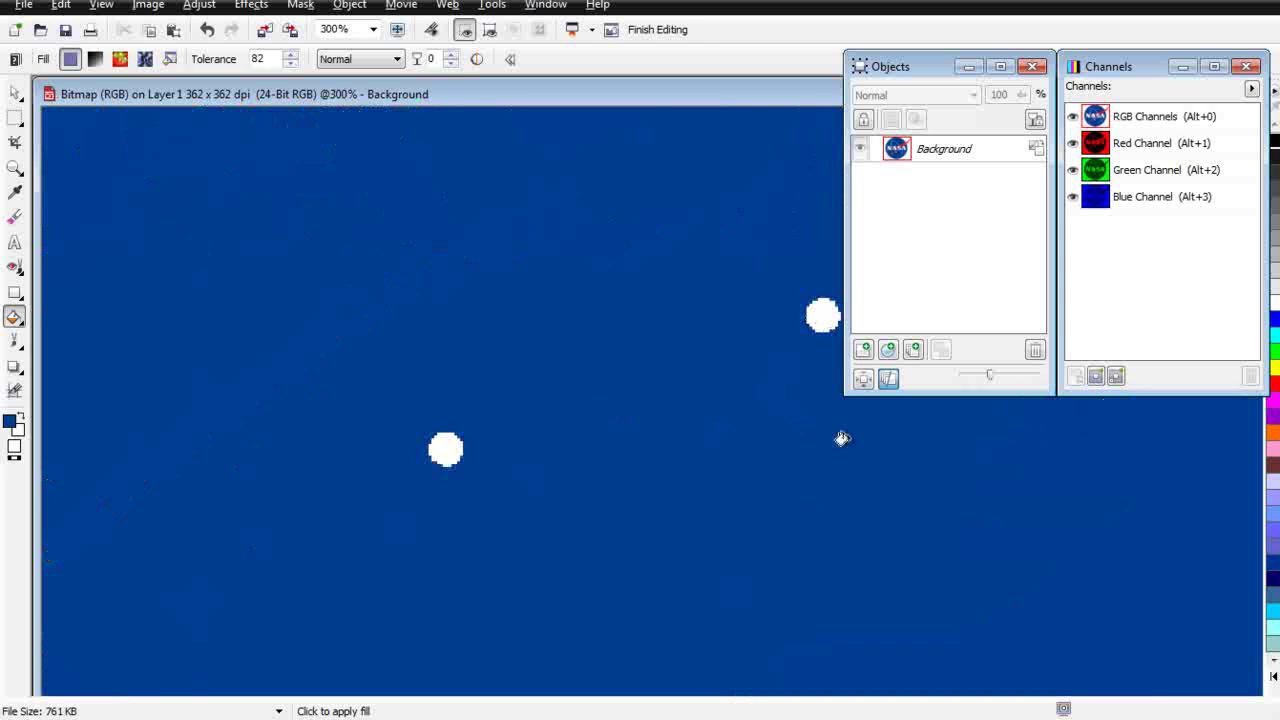
pyautogui.scroll(-2, 849, 500)
pyautogui.scroll(1, 760, 566)
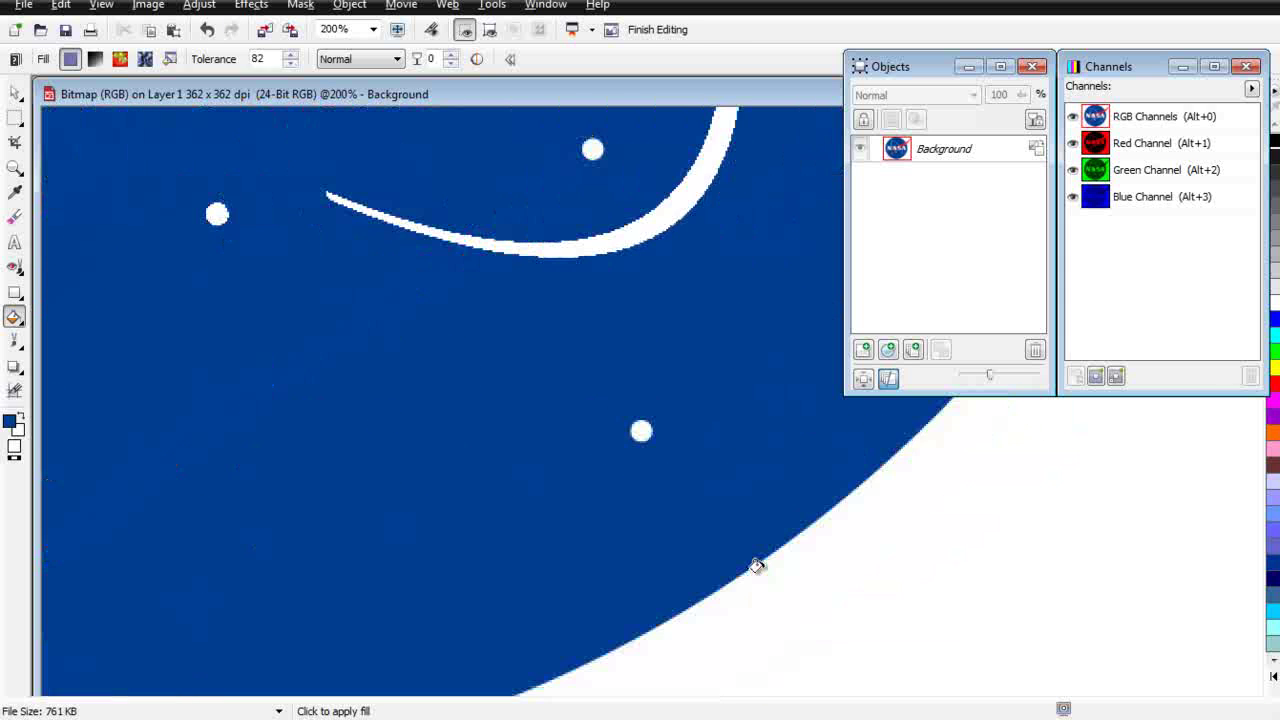
pyautogui.click(630, 431)
pyautogui.click(595, 153)
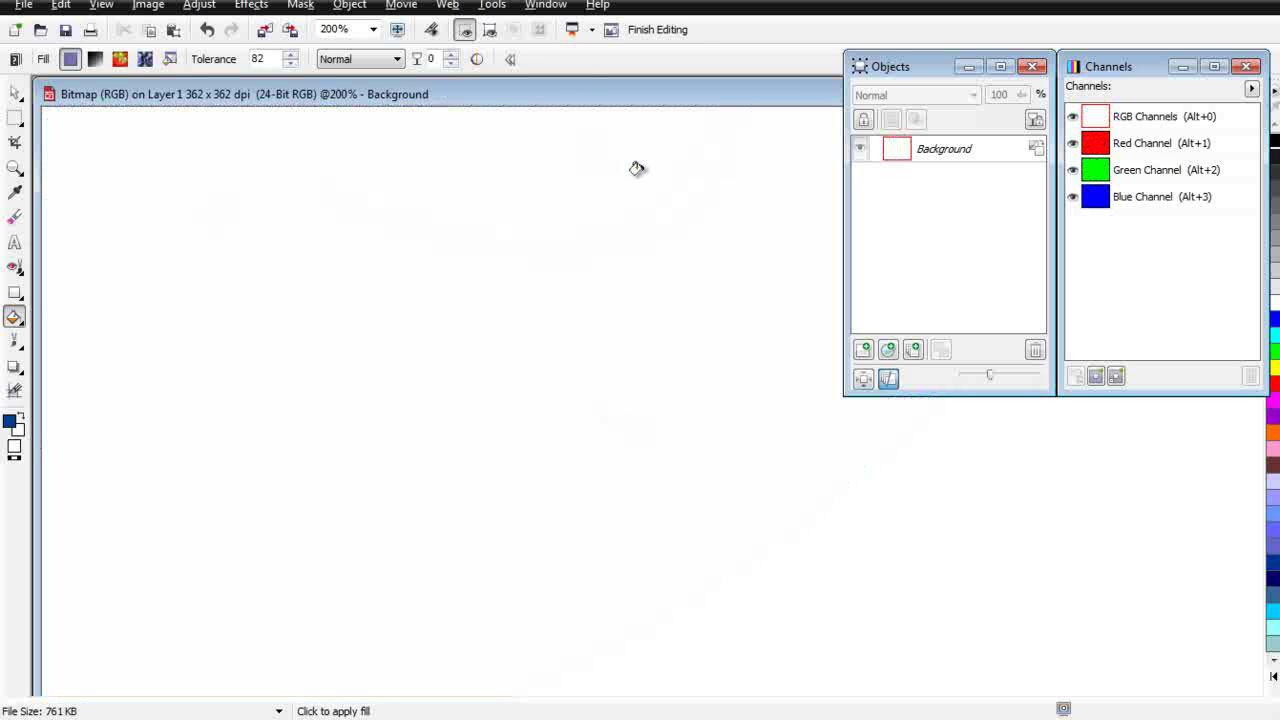
pyautogui.hotkey('ctrl', 'z')
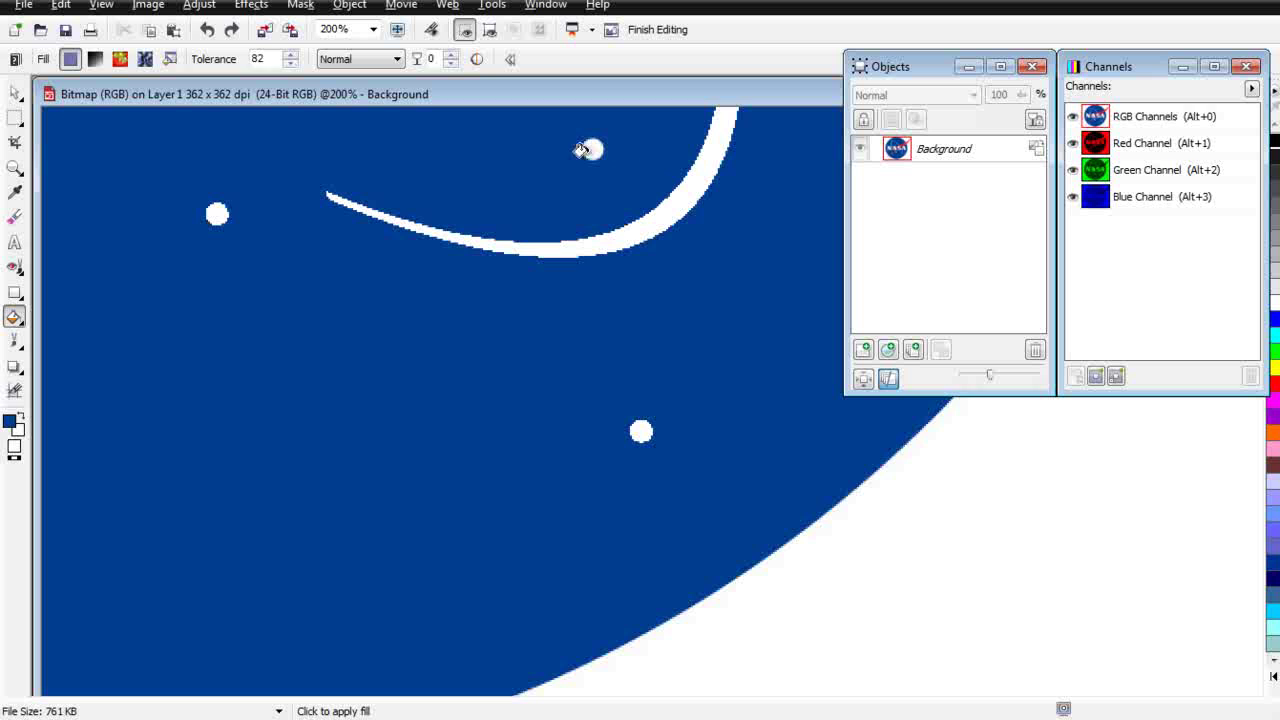
pyautogui.scroll(-1, 681, 247)
pyautogui.scroll(1, 724, 378)
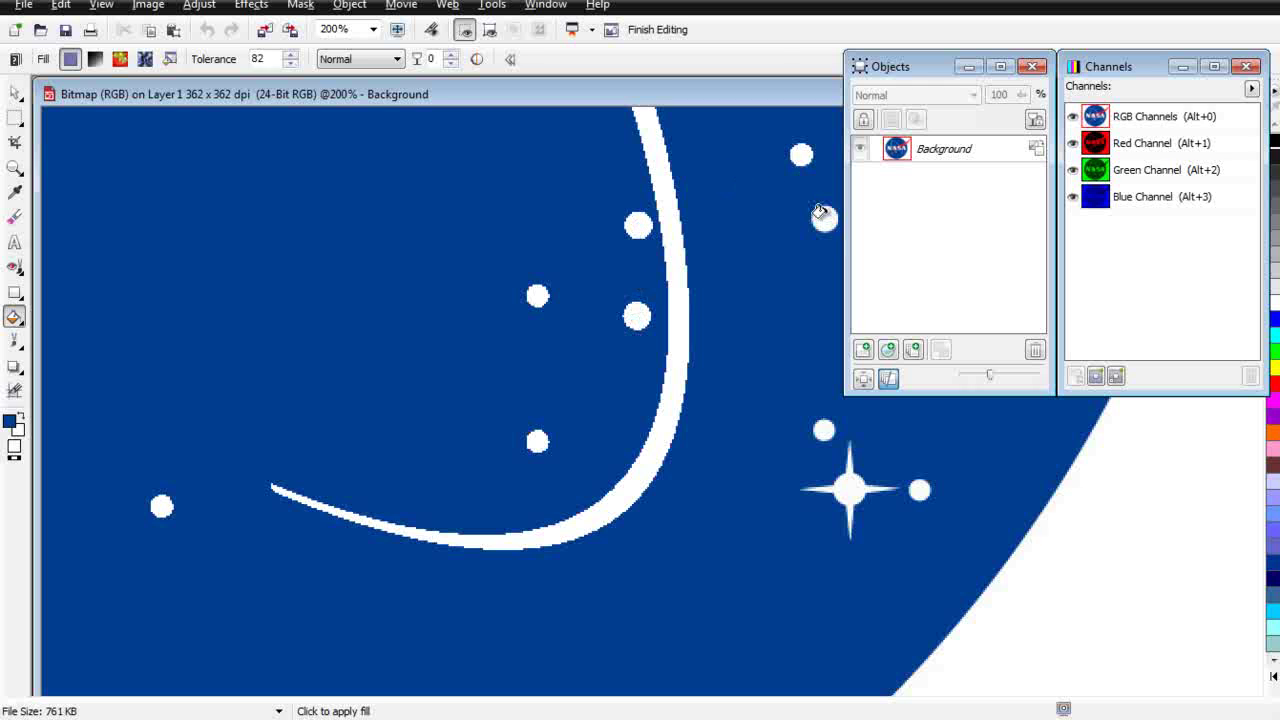
pyautogui.click(871, 493)
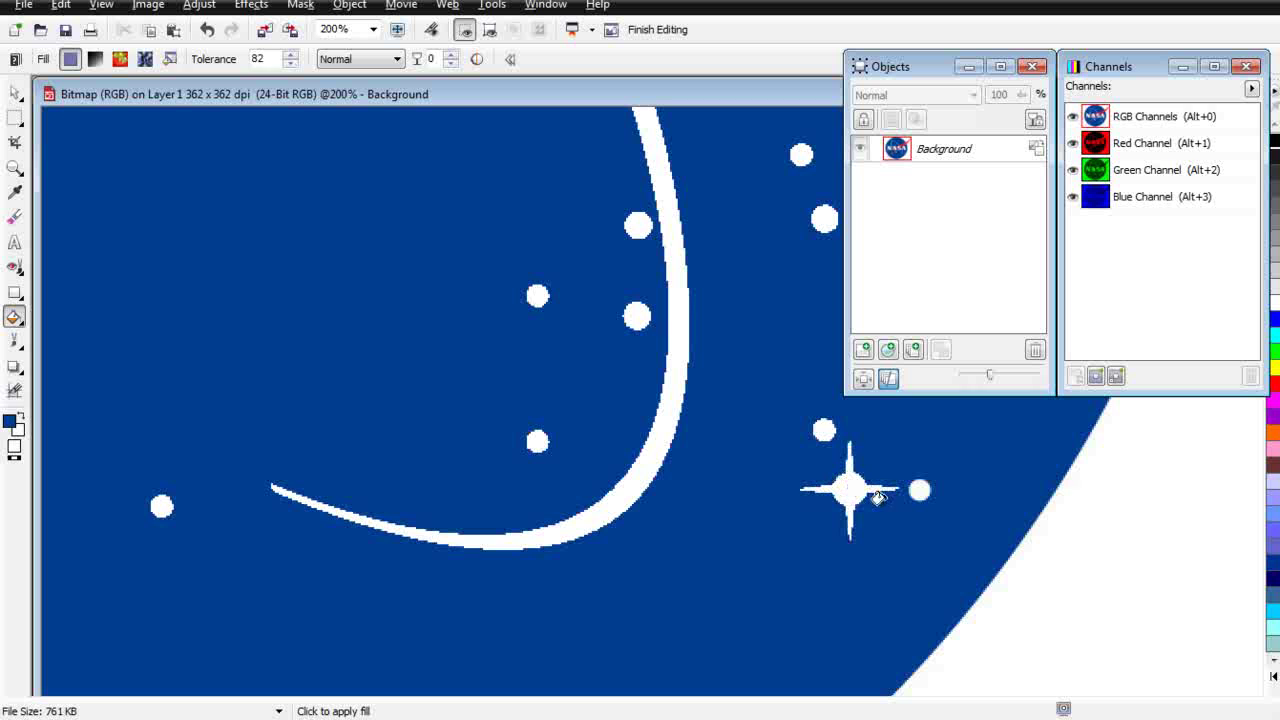
pyautogui.scroll(-2, 840, 438)
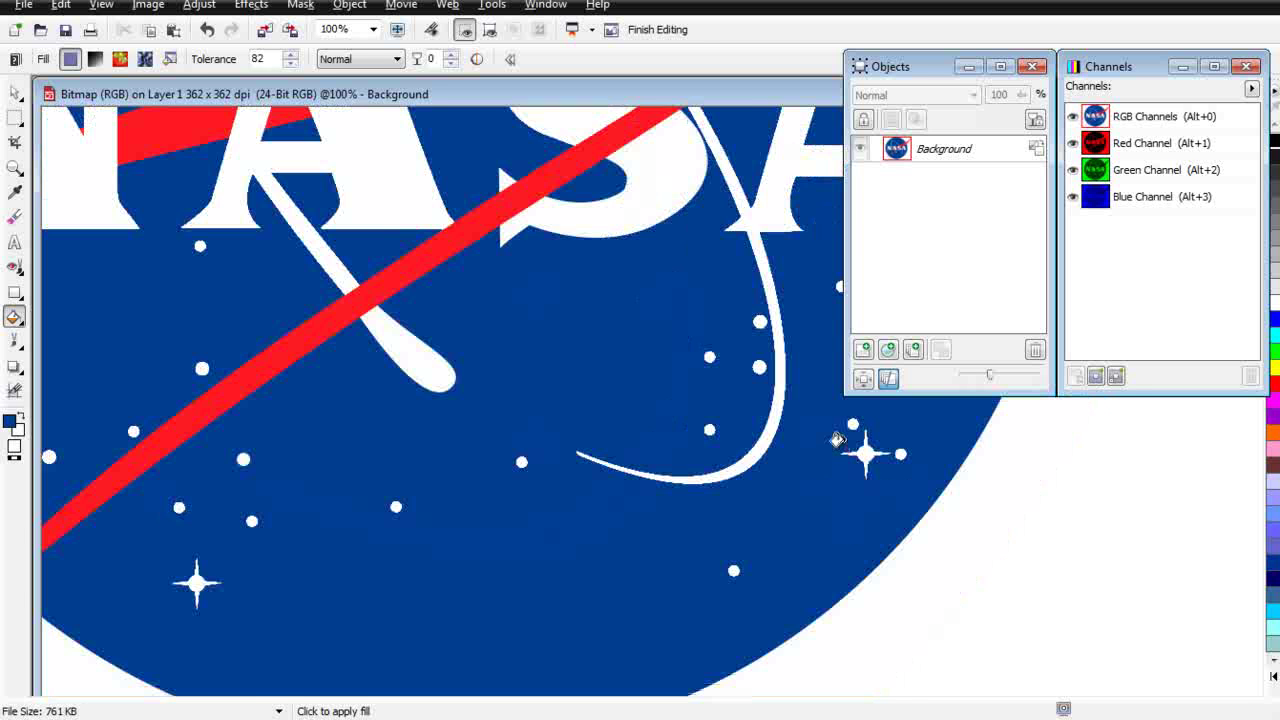
# Move the Objects docker down so it clears the logo's last letter A and the stars beneath it.
pyautogui.scroll(-1, 855, 445)
pyautogui.scroll(2, 868, 515)
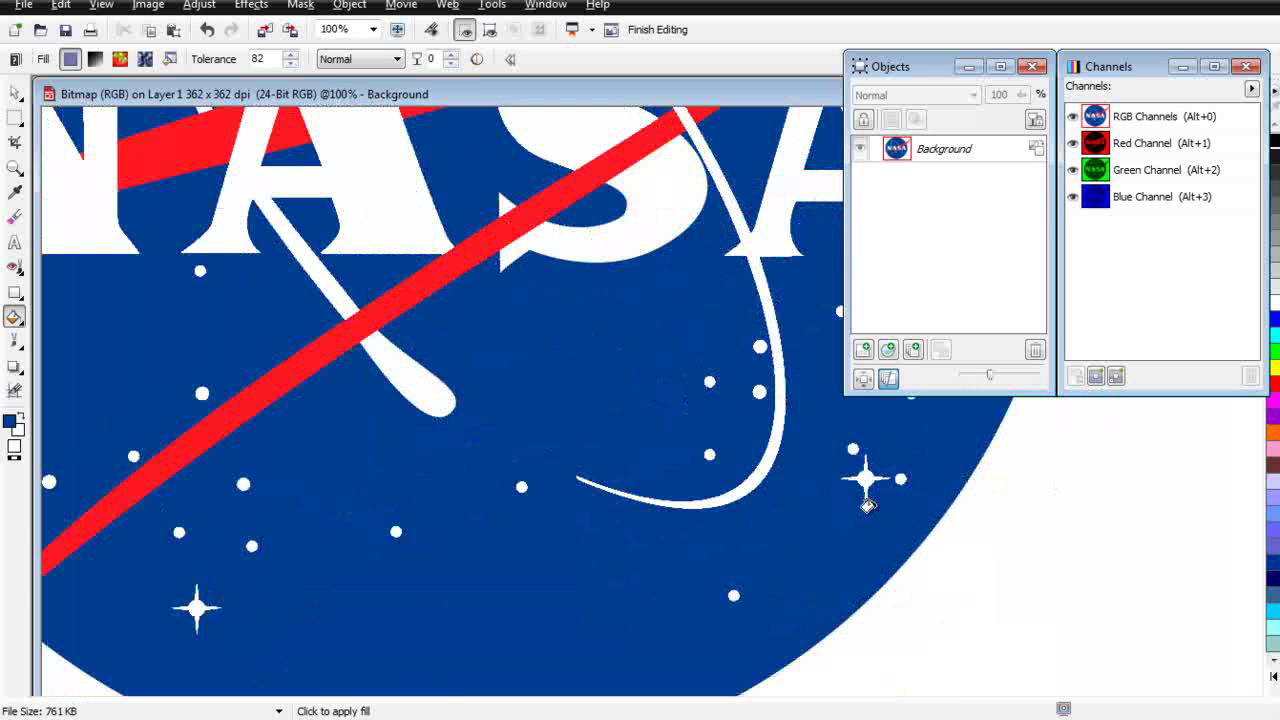
pyautogui.moveTo(938, 66); pyautogui.dragTo(1074, 410)
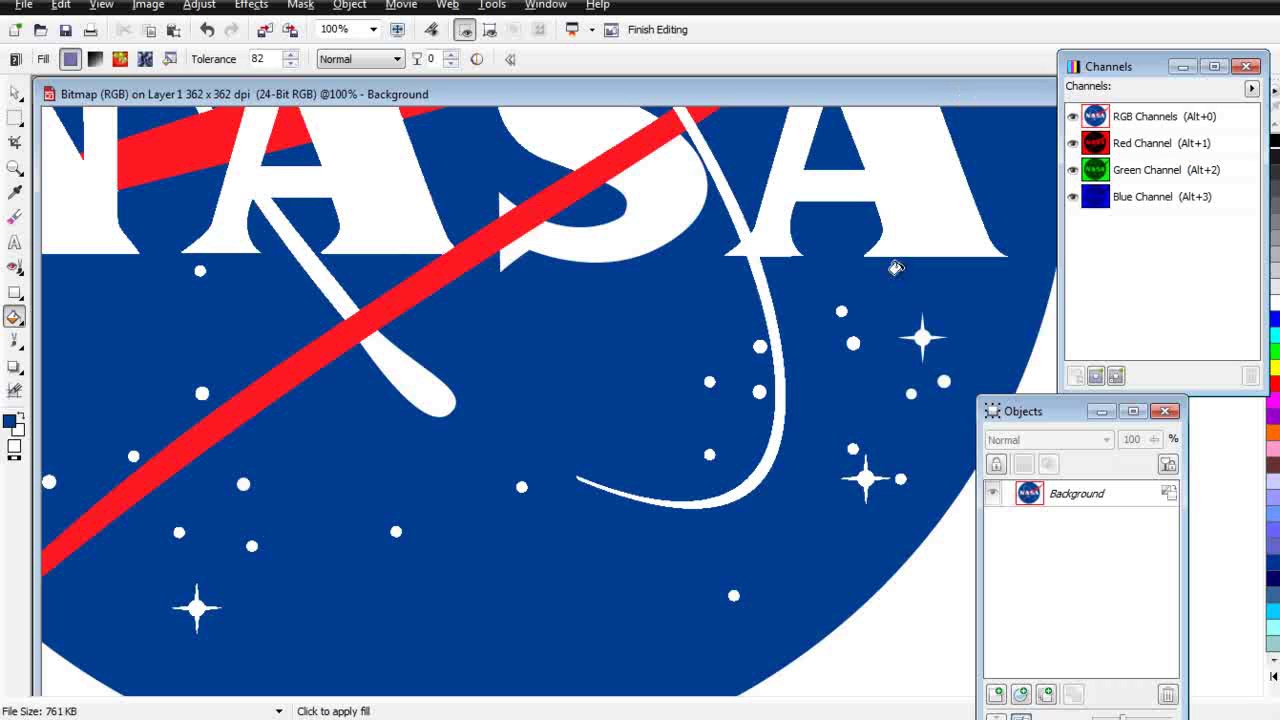
# Fill the stars beneath the last letter A and the stars inside the orbit loop with solid white.
pyautogui.scroll(2, 868, 367)
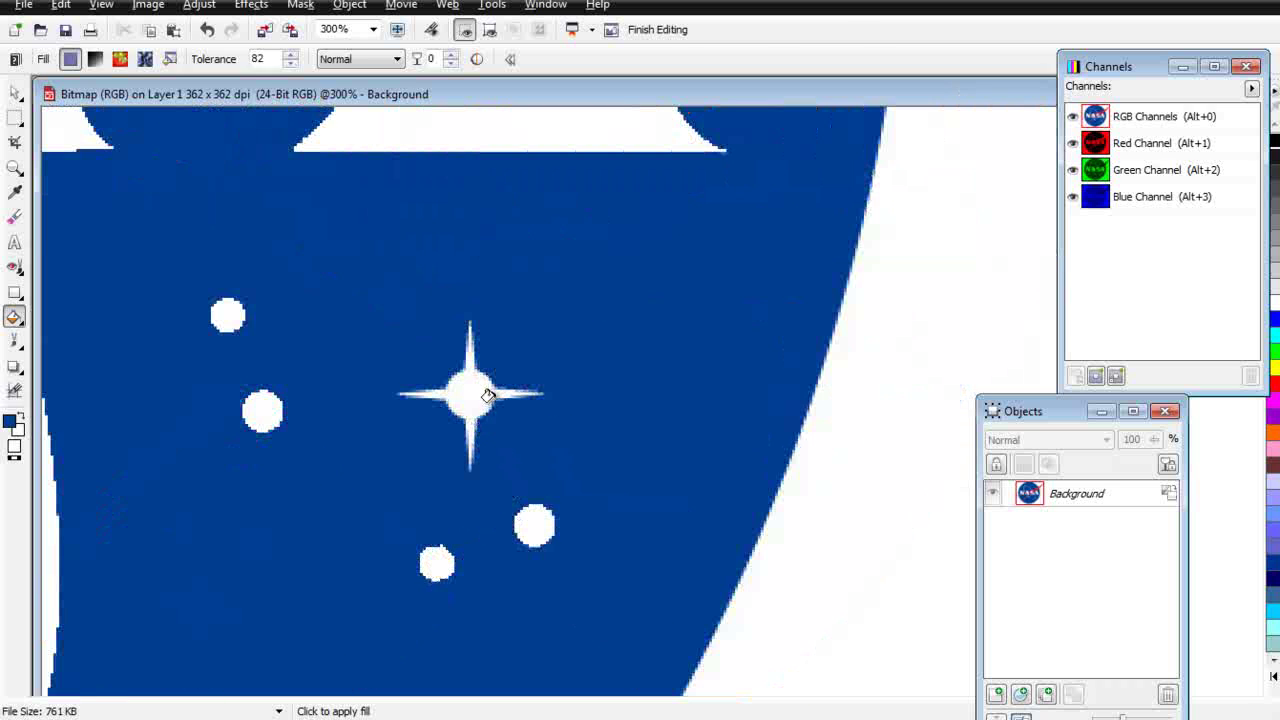
pyautogui.scroll(-3, 476, 392)
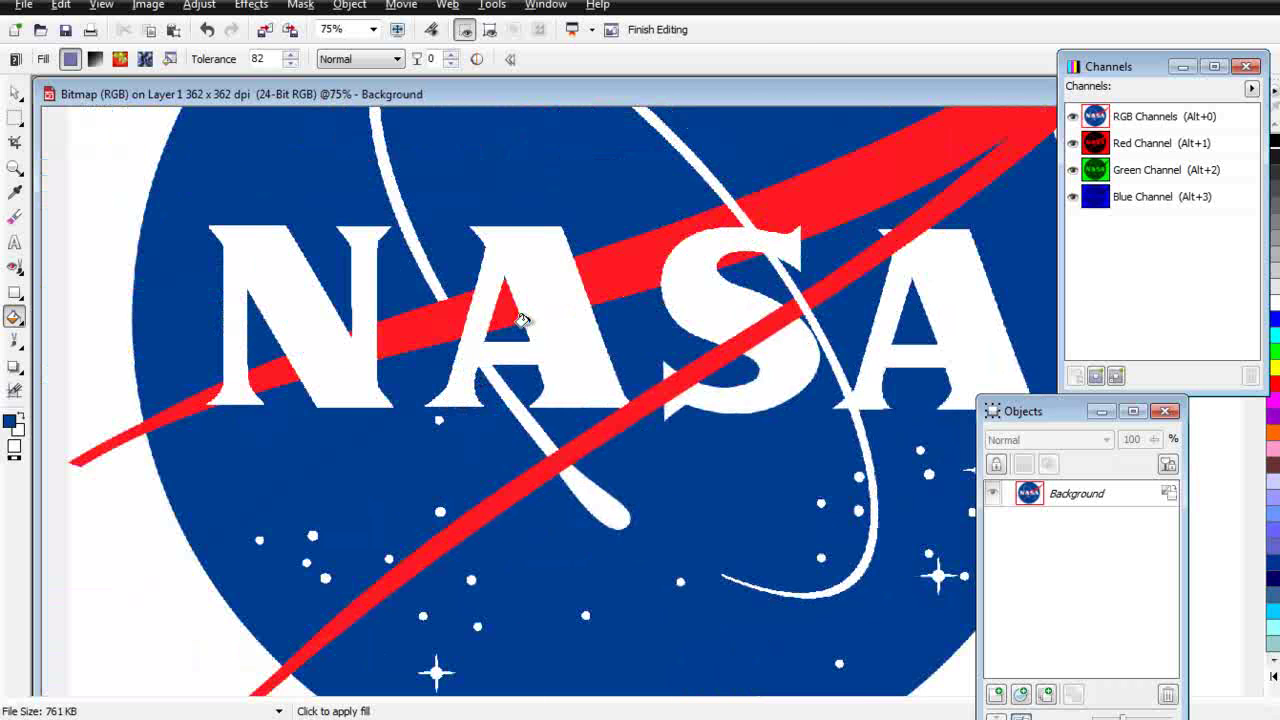
pyautogui.scroll(-1, 770, 245)
pyautogui.scroll(1, 700, 232)
pyautogui.scroll(1, 417, 355)
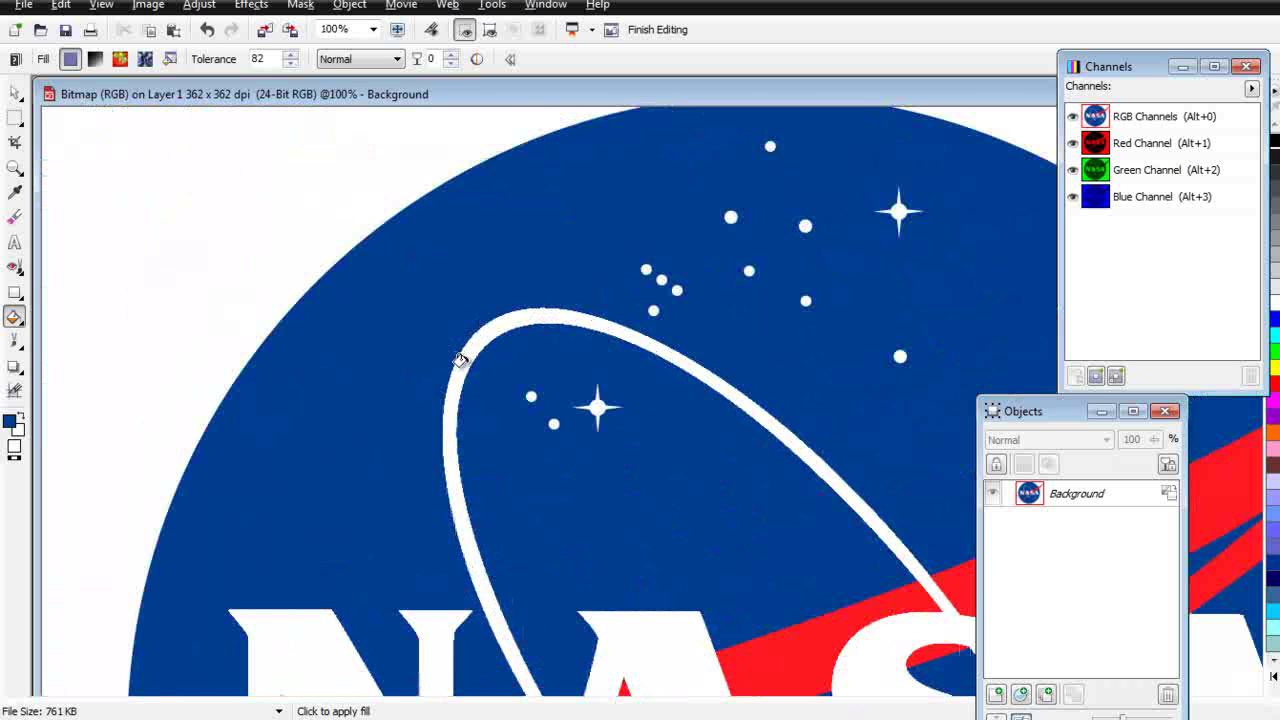
pyautogui.scroll(1, 626, 440)
pyautogui.scroll(1, 669, 337)
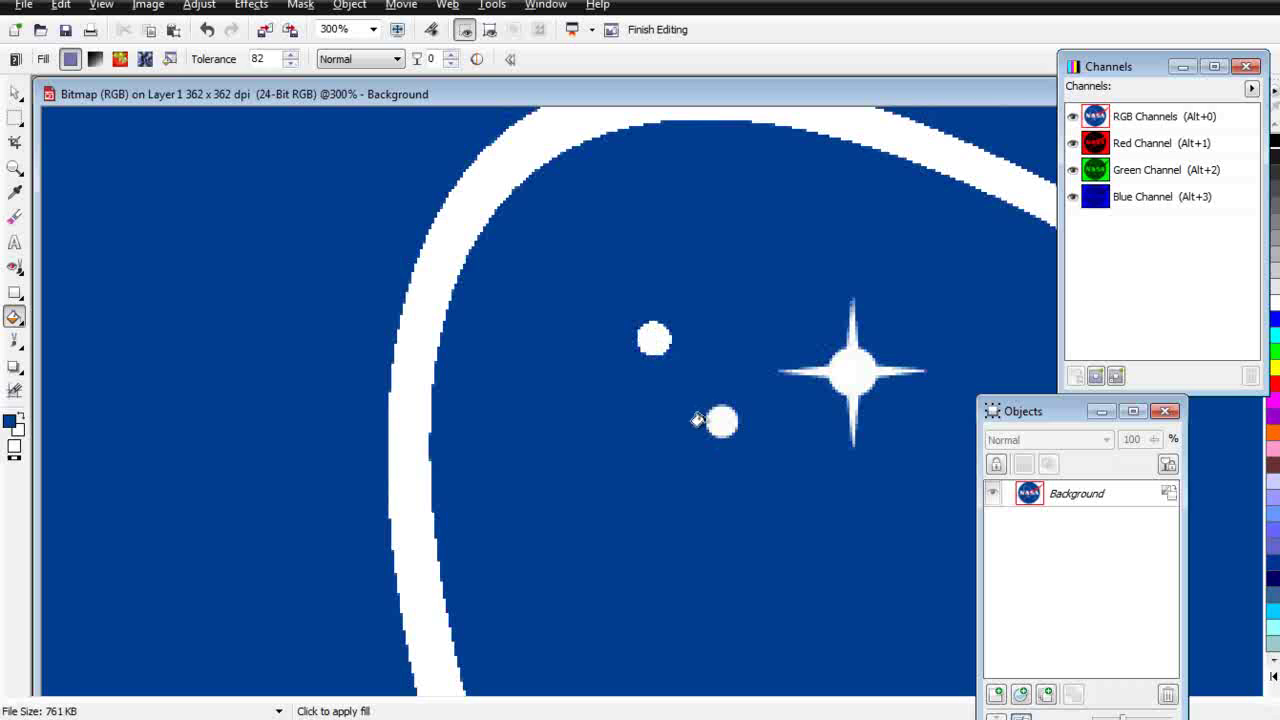
pyautogui.scroll(-1, 880, 366)
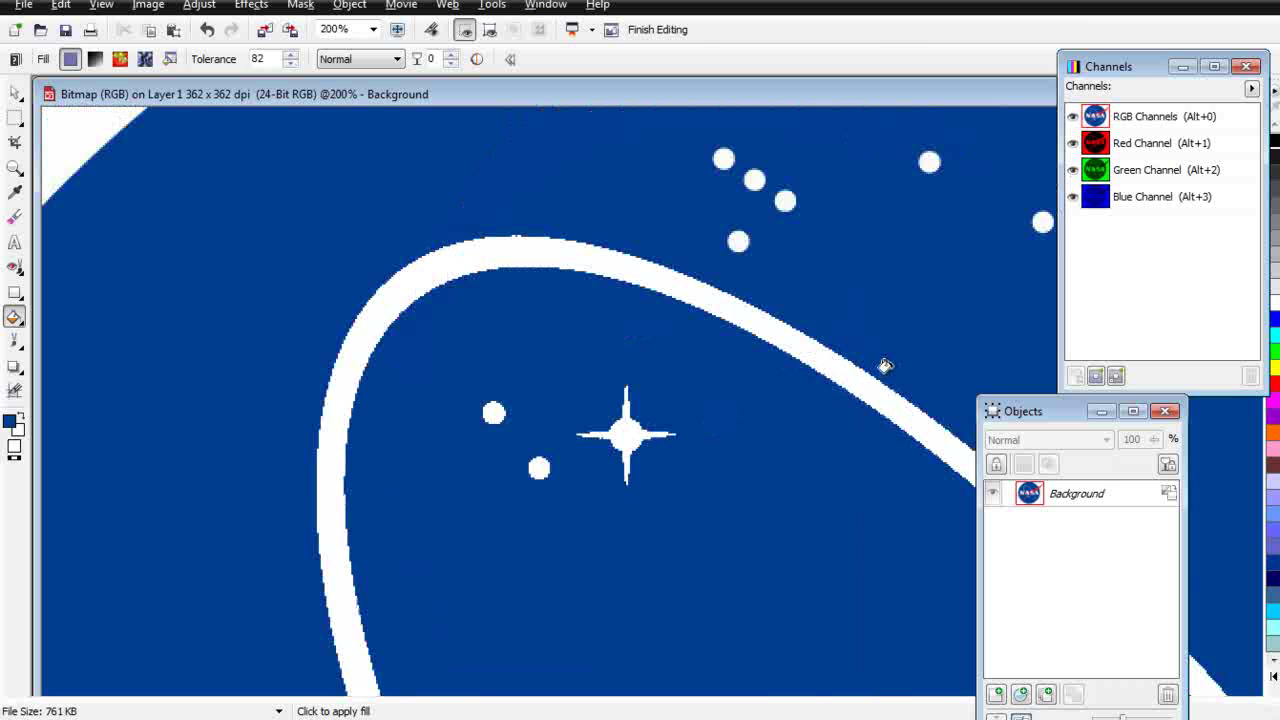
# Fill the stars above and beside the orbit loop, including the upper four-pointed star, with solid white.
pyautogui.scroll(-1, 885, 366)
pyautogui.scroll(1, 700, 330)
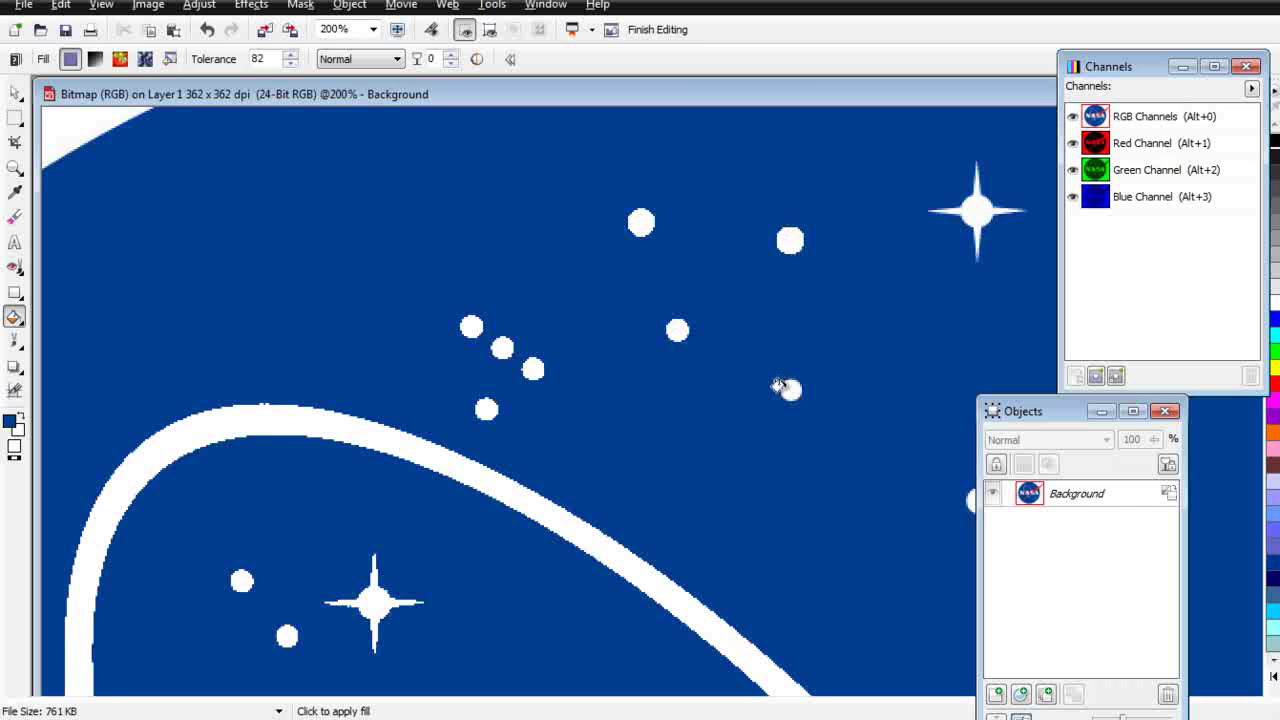
pyautogui.click(968, 210)
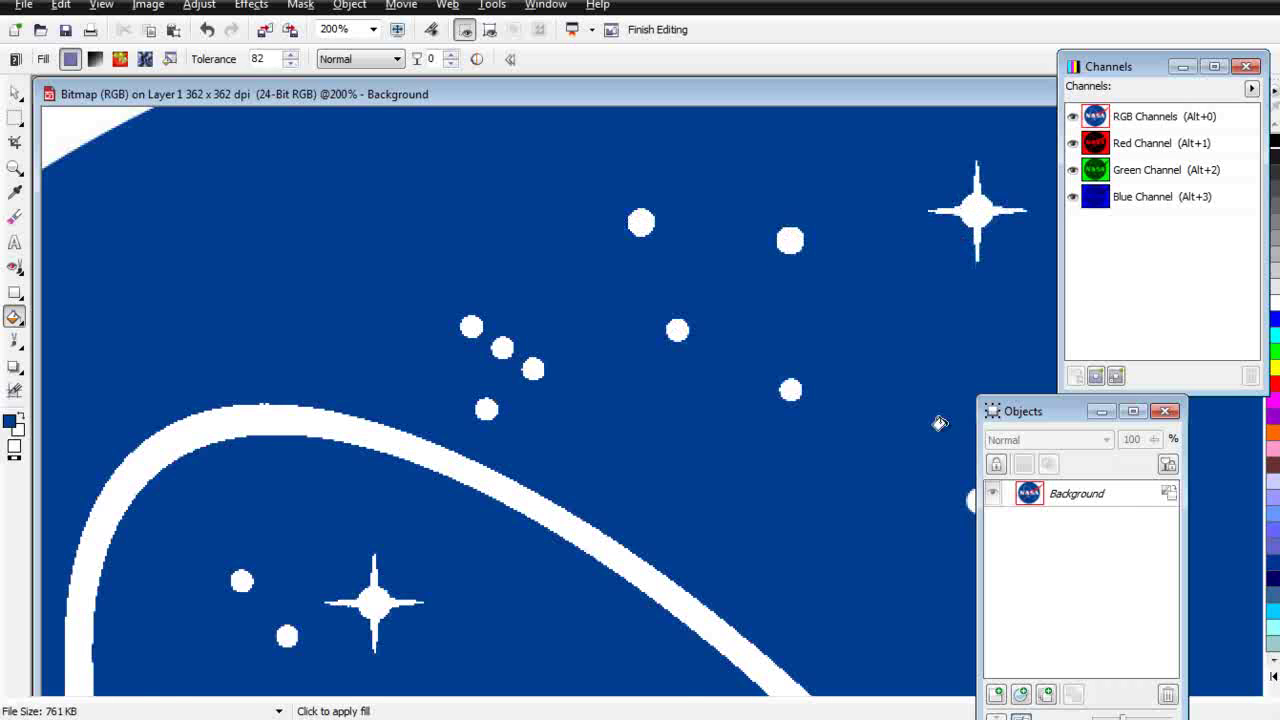
pyautogui.hotkey('ctrl', '1')
pyautogui.scroll(1, 758, 422)
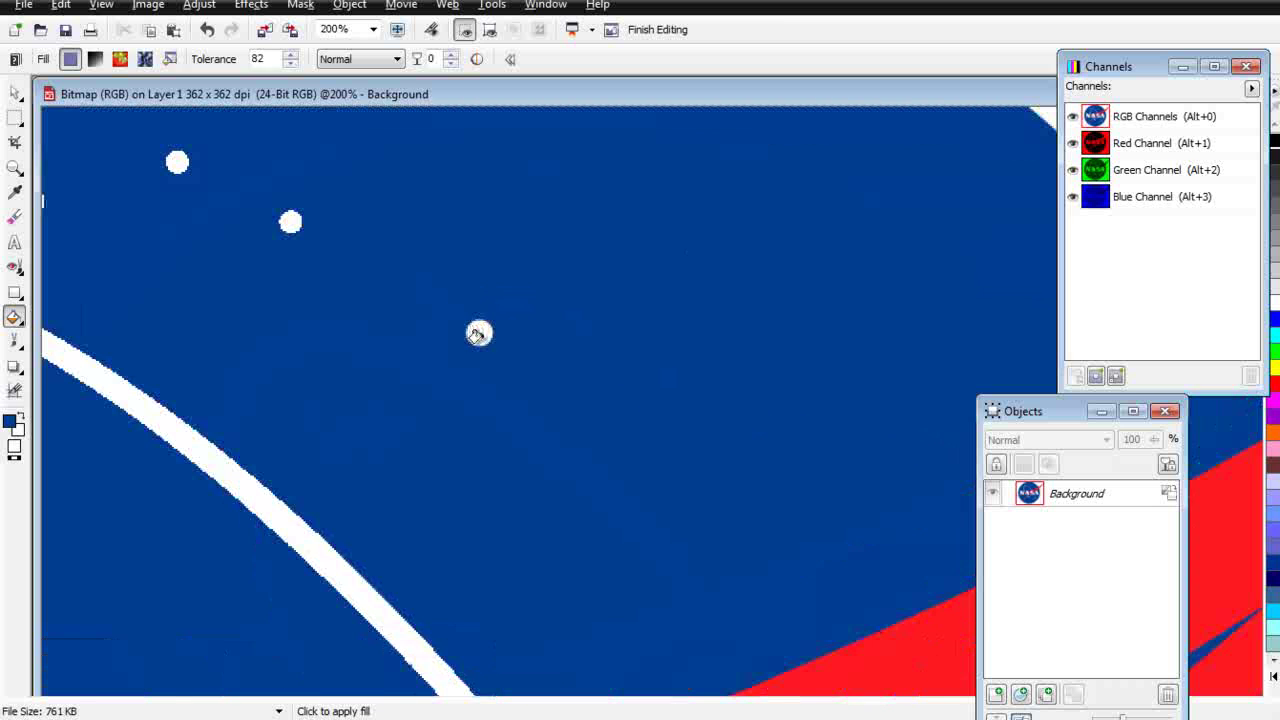
pyautogui.scroll(-1, 490, 480)
# Examine the whole logo for letters, orbit sections and stars that still need a solid white fill.
pyautogui.scroll(2, 200, 540)
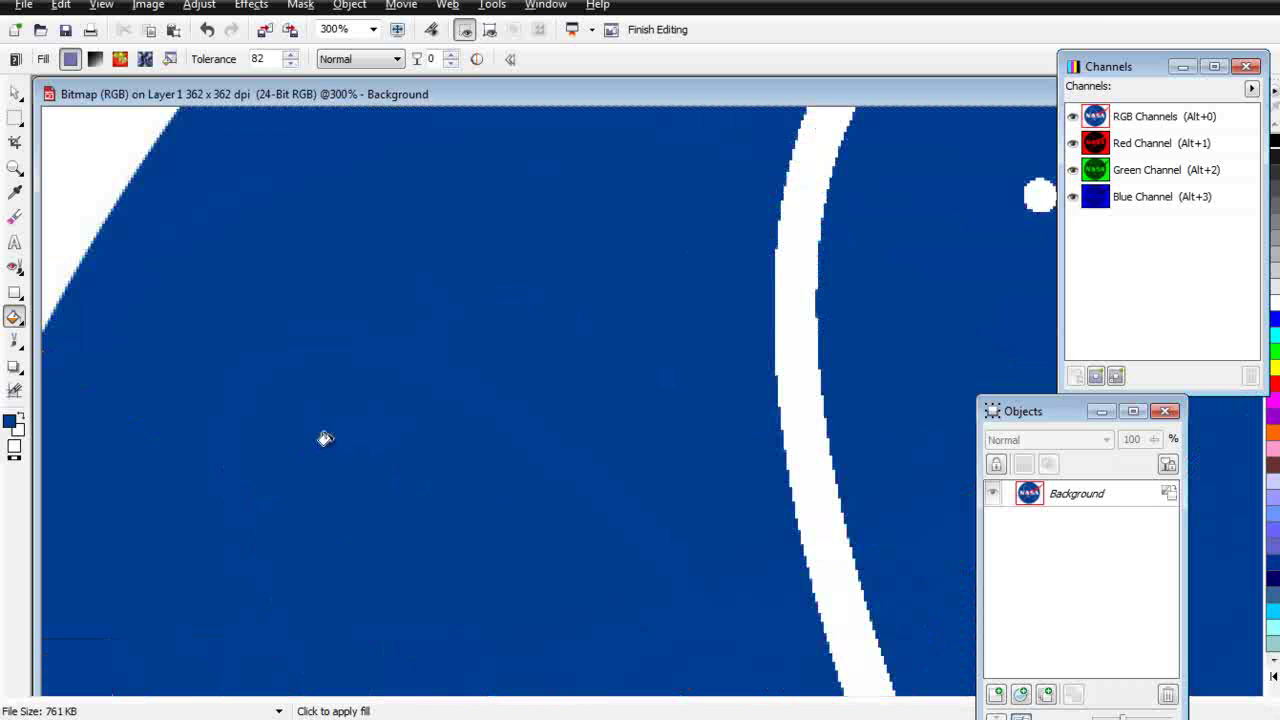
pyautogui.scroll(-2, 590, 560)
pyautogui.scroll(1, 595, 642)
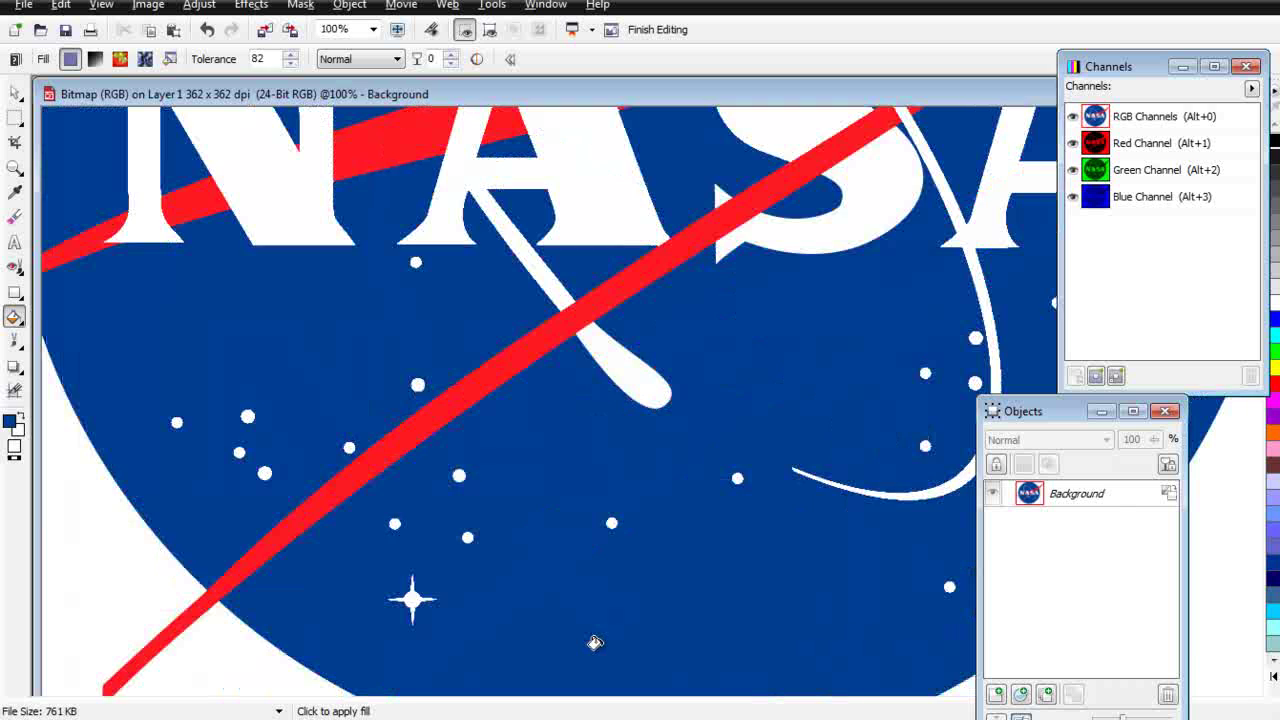
pyautogui.scroll(1, 590, 625)
pyautogui.scroll(-1, 523, 447)
pyautogui.scroll(-1, 532, 336)
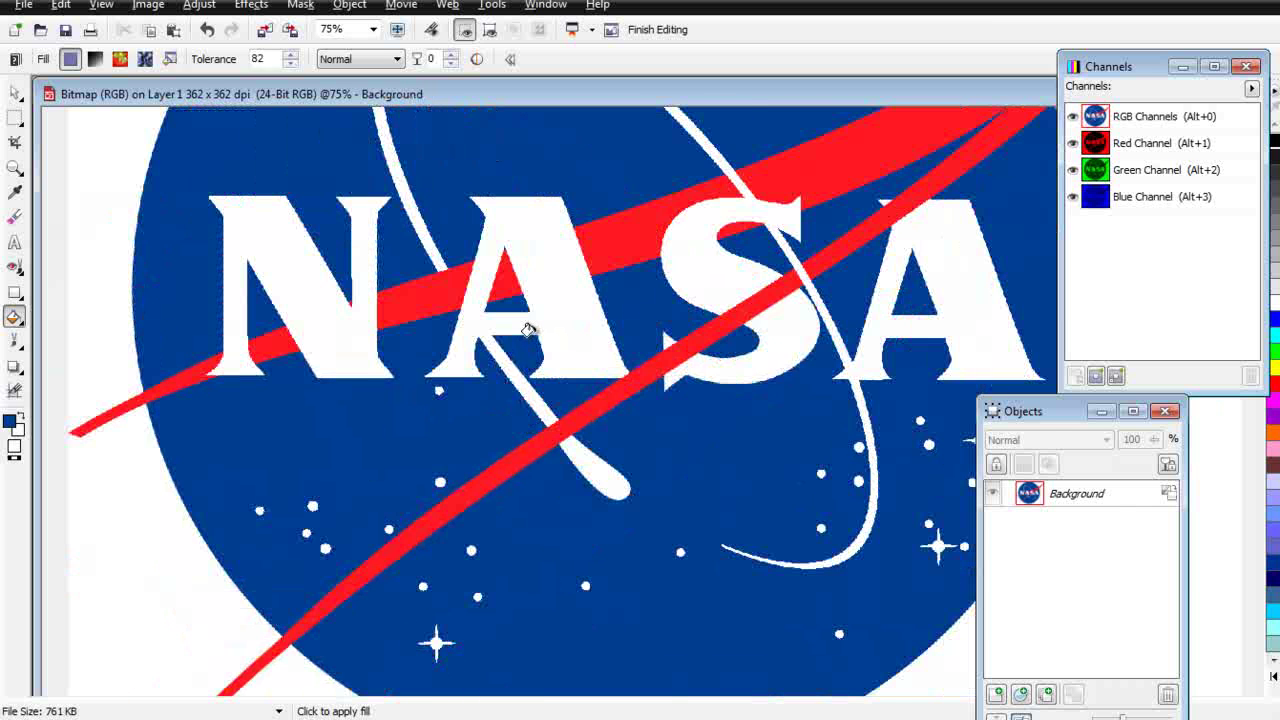
pyautogui.scroll(-1, 528, 330)
pyautogui.scroll(1, 527, 329)
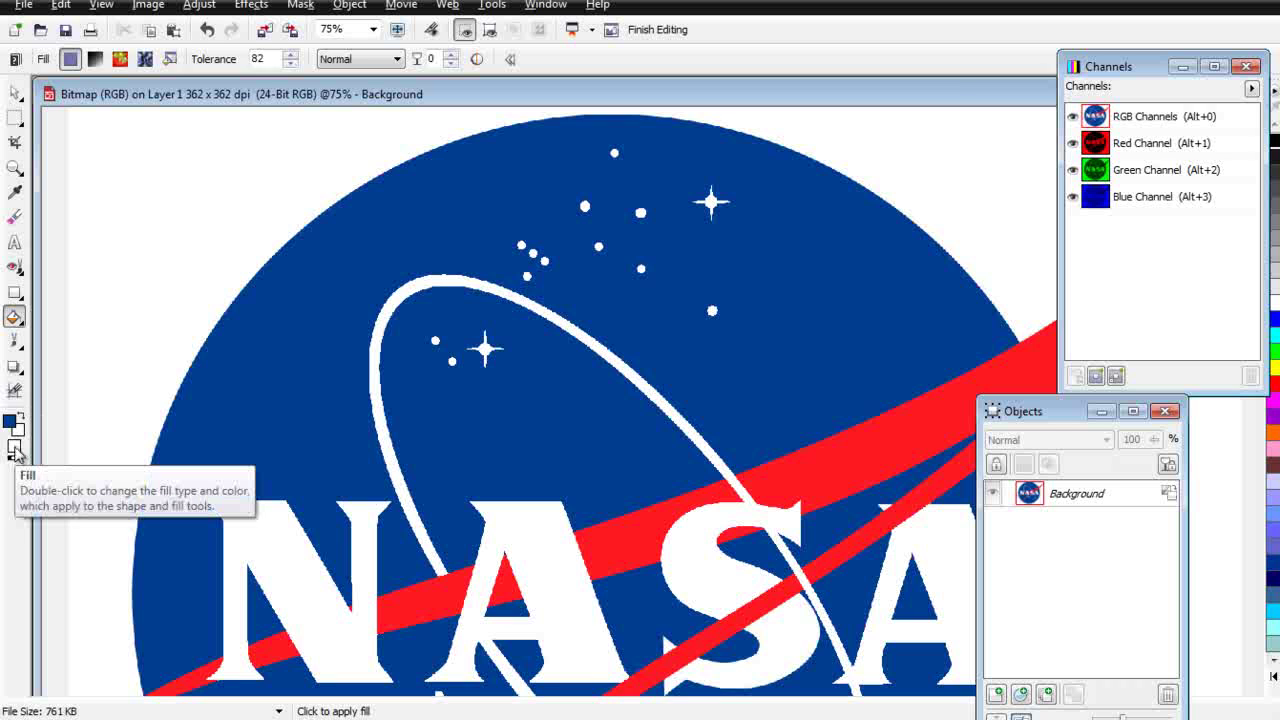
# Set the uniform fill color to pure Red (#FF0000) from the Uniform Colors palette.
pyautogui.doubleClick(15, 450)
pyautogui.click(674, 428)
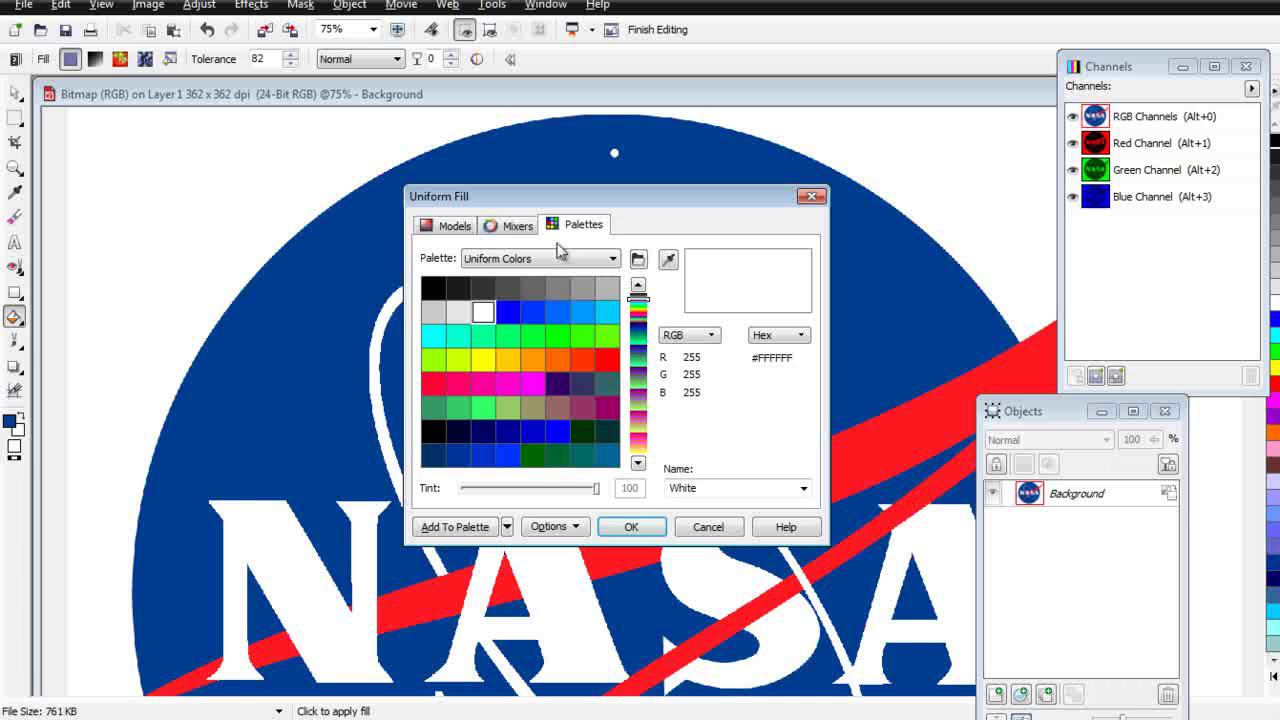
pyautogui.click(610, 364)
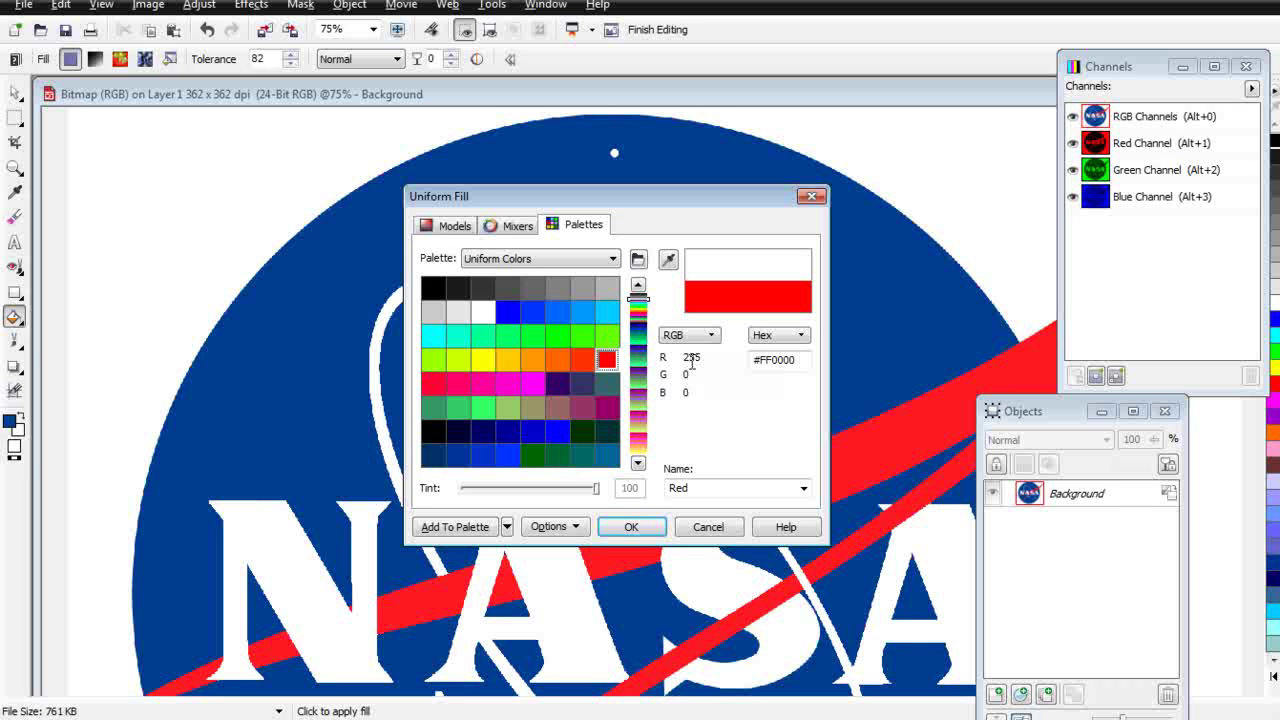
pyautogui.click(643, 524)
pyautogui.click(541, 428)
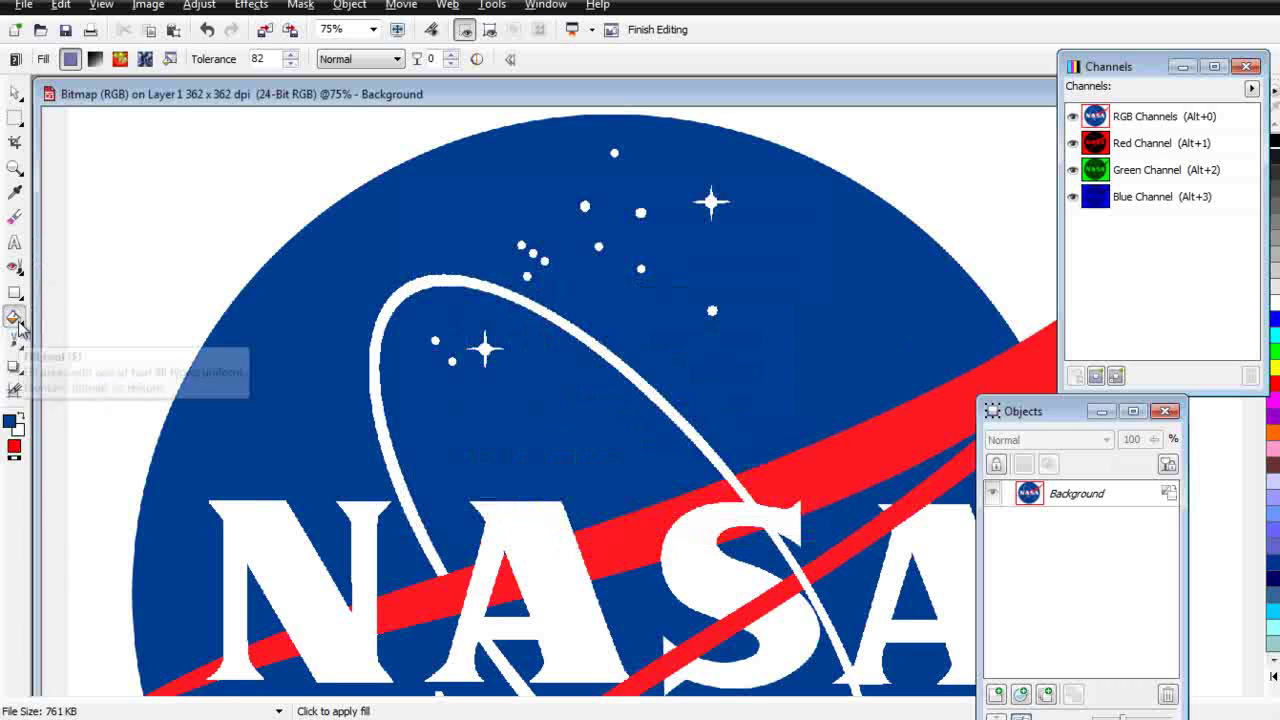
# Fill the swoosh sections around the N, inside the first A, between A and S, and across the S with pure red.
pyautogui.click(183, 675)
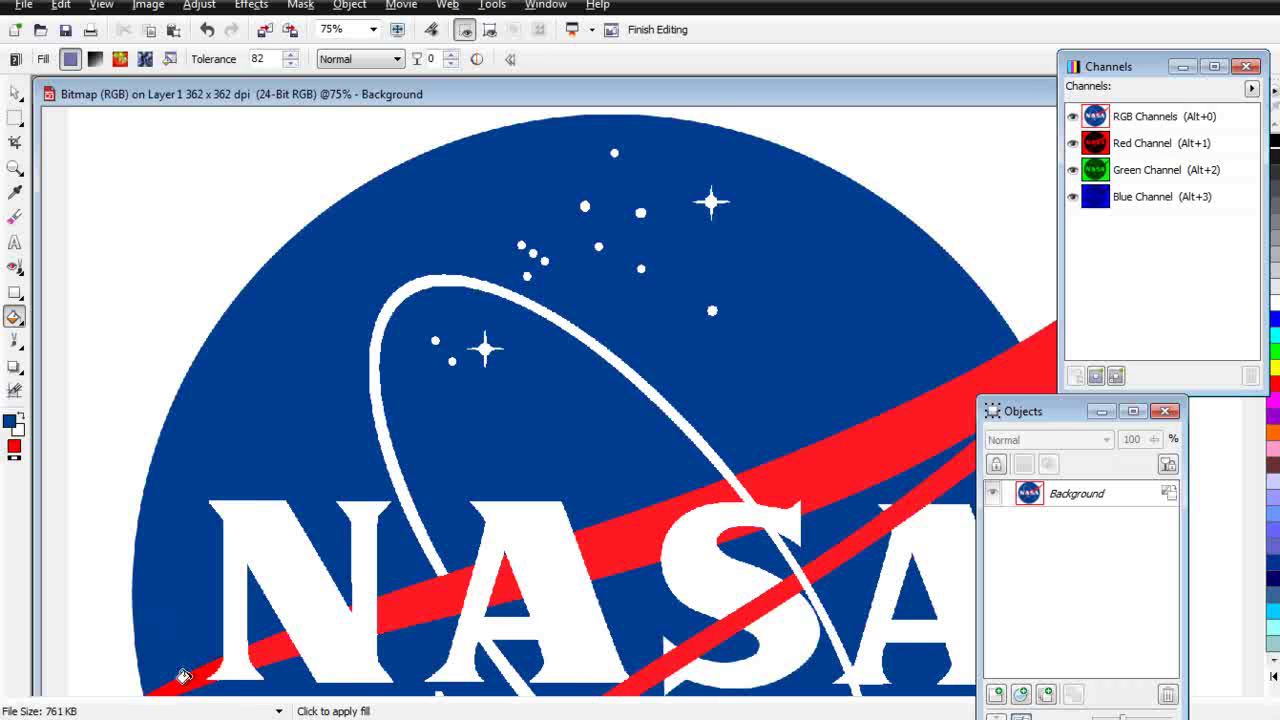
pyautogui.click(414, 600)
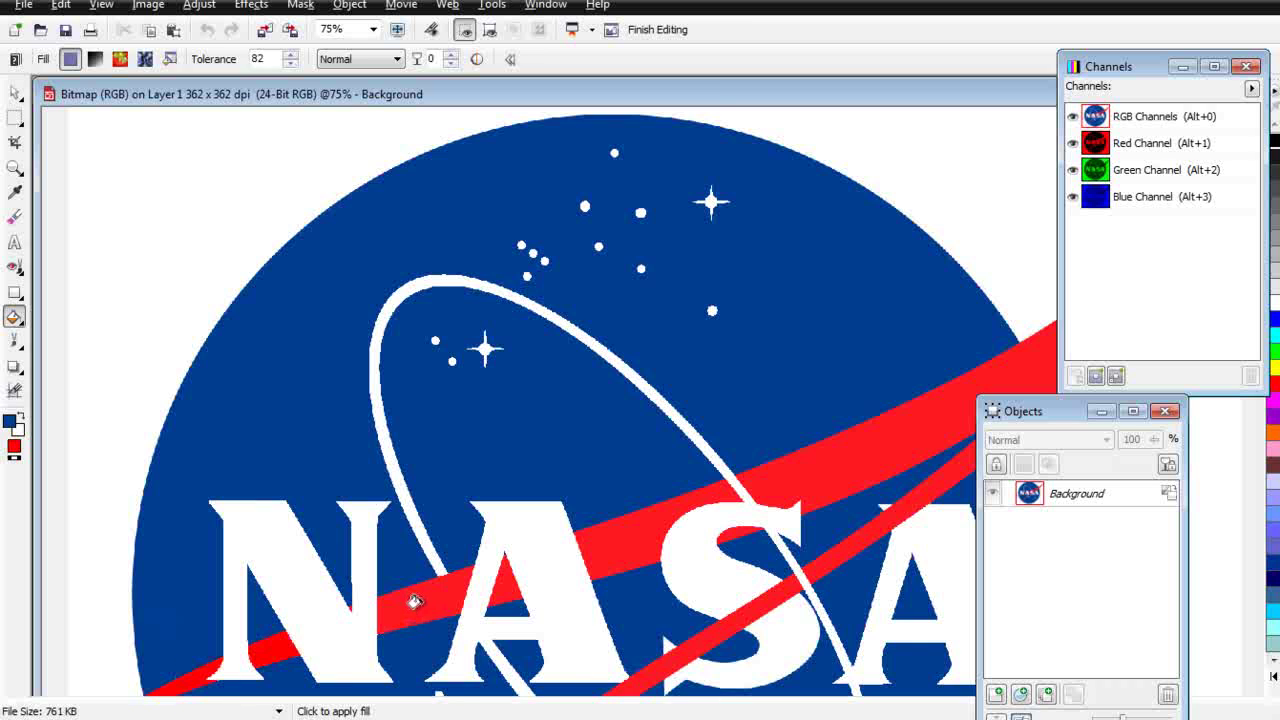
pyautogui.click(504, 598)
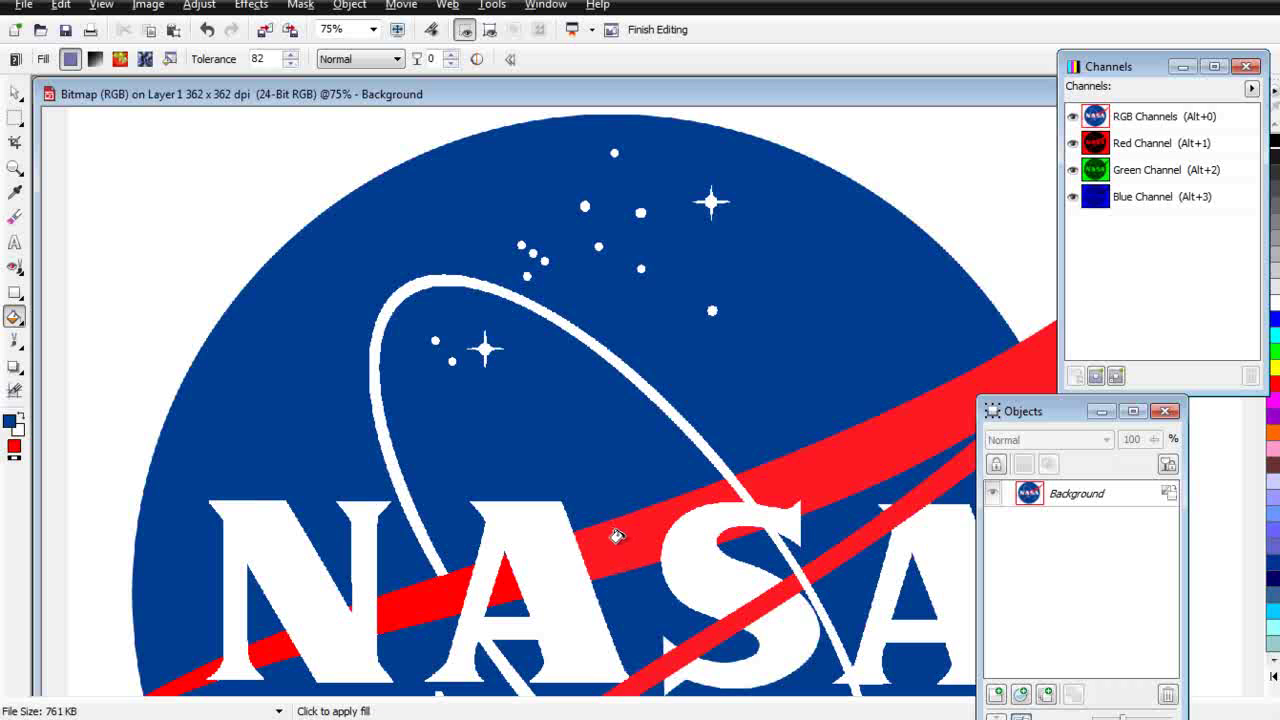
pyautogui.click(616, 535)
pyautogui.click(743, 614)
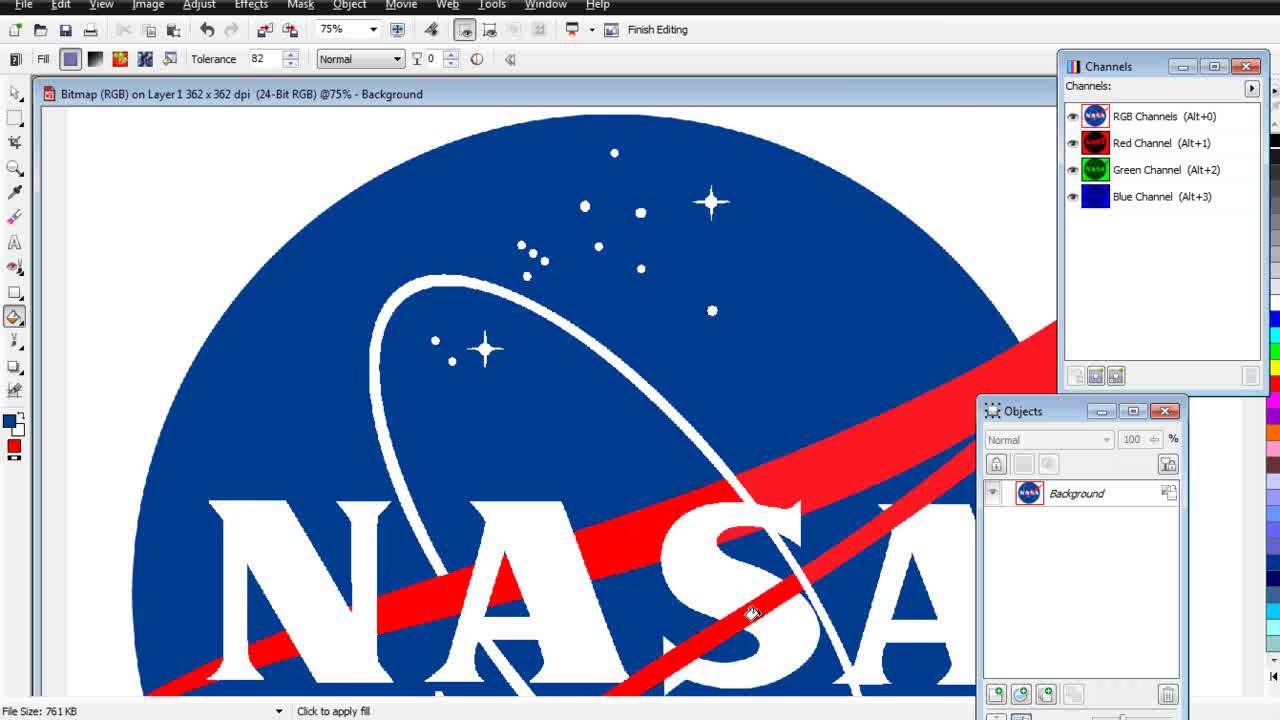
pyautogui.scroll(3, 860, 565)
pyautogui.scroll(2, 565, 422)
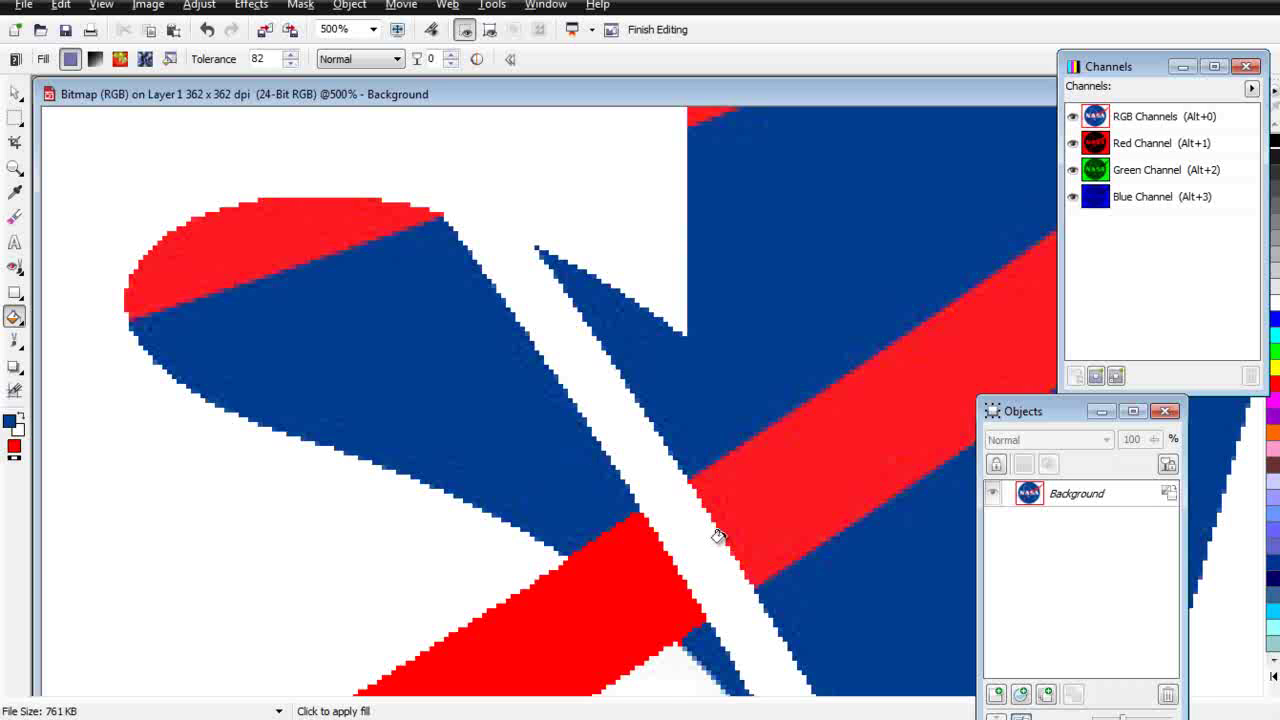
pyautogui.scroll(-5, 718, 536)
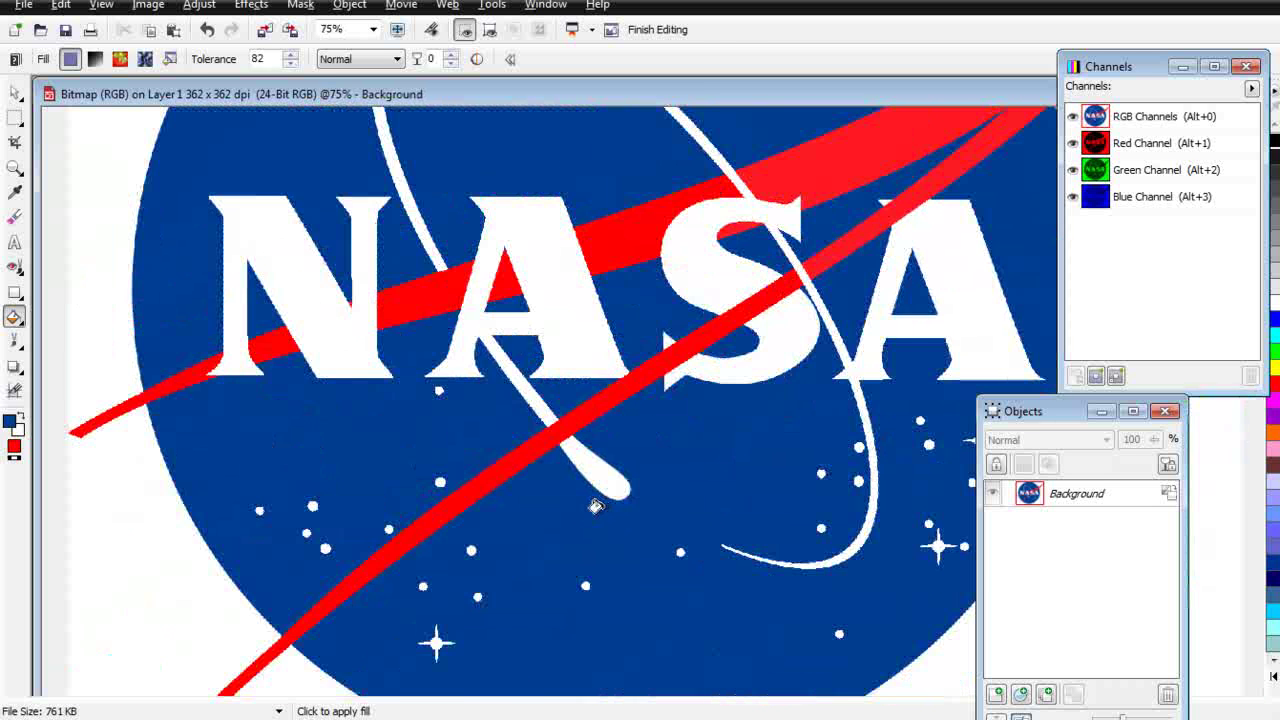
# Set the uniform fill color to pure Blue (#0000FF) from the Uniform Colors palette.
pyautogui.scroll(-1, 596, 506)
pyautogui.doubleClick(12, 452)
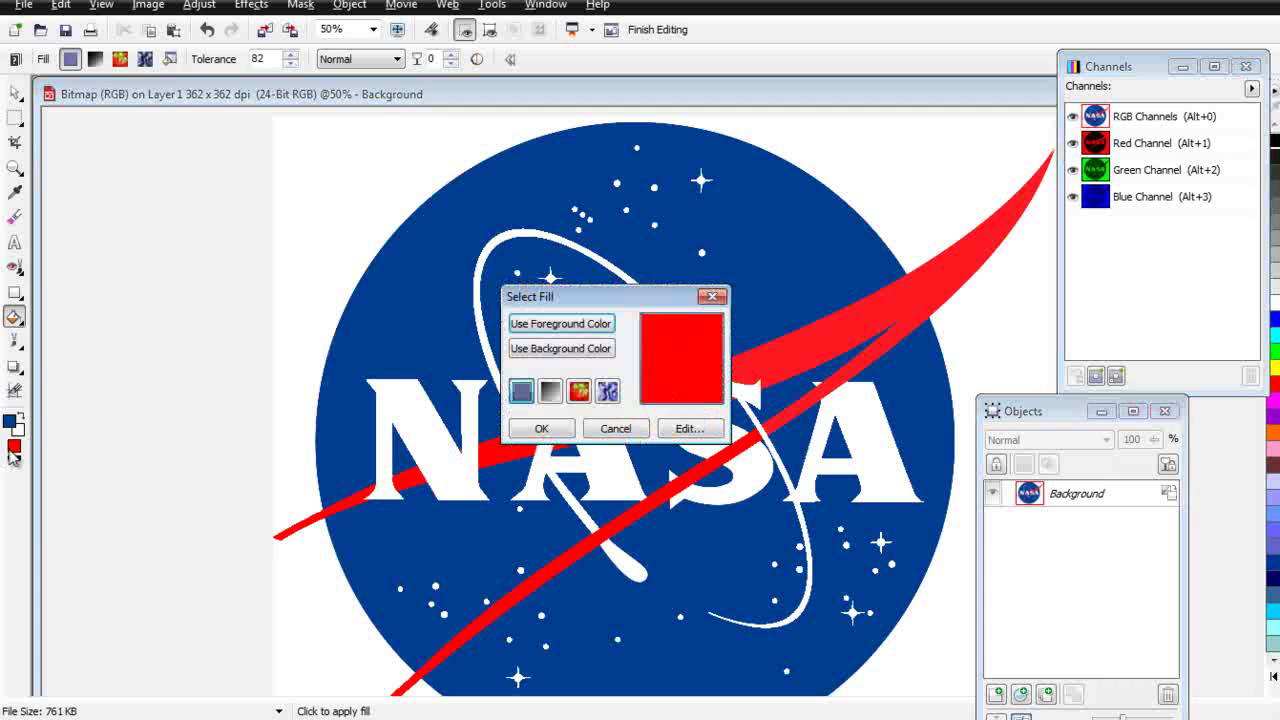
pyautogui.click(685, 429)
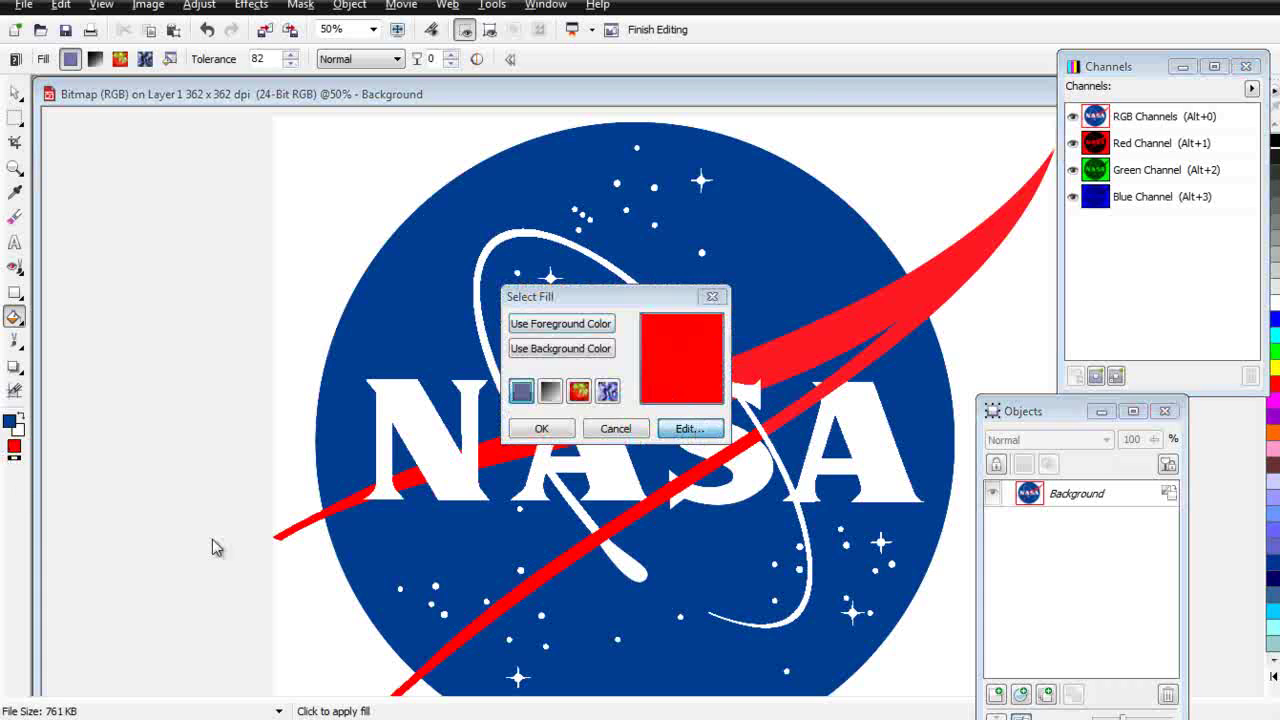
pyautogui.click(508, 316)
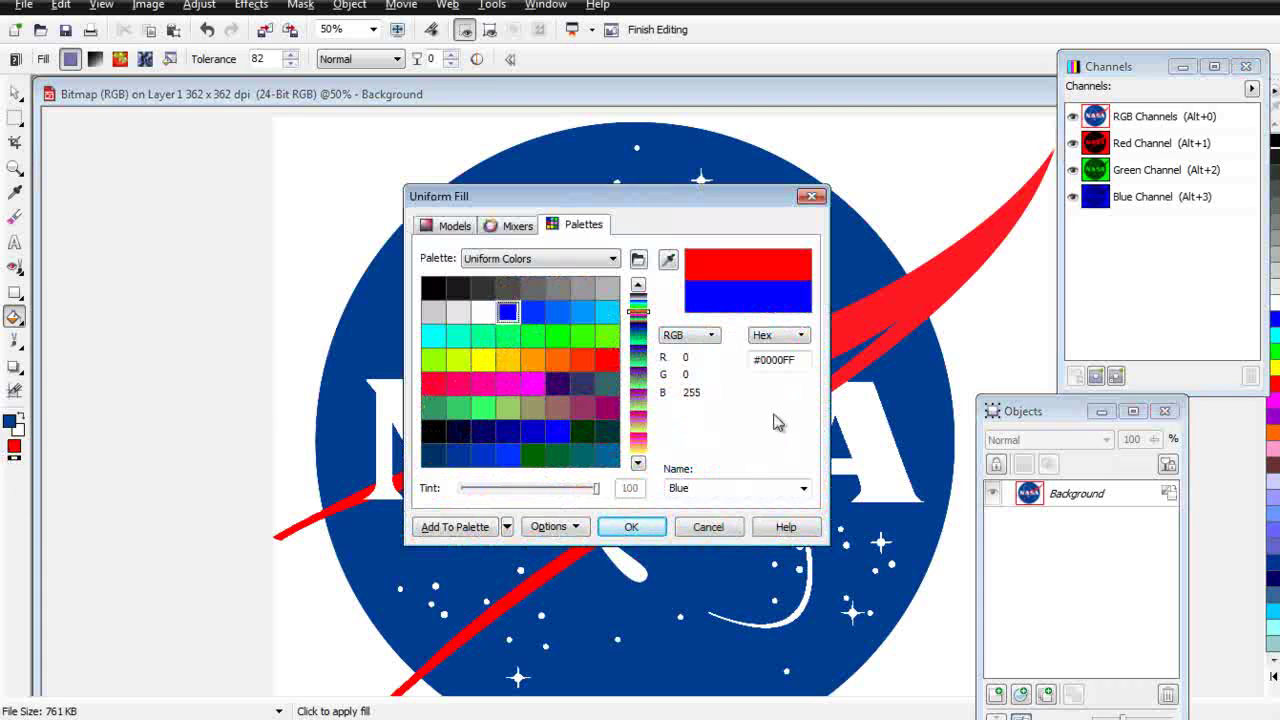
pyautogui.click(620, 527)
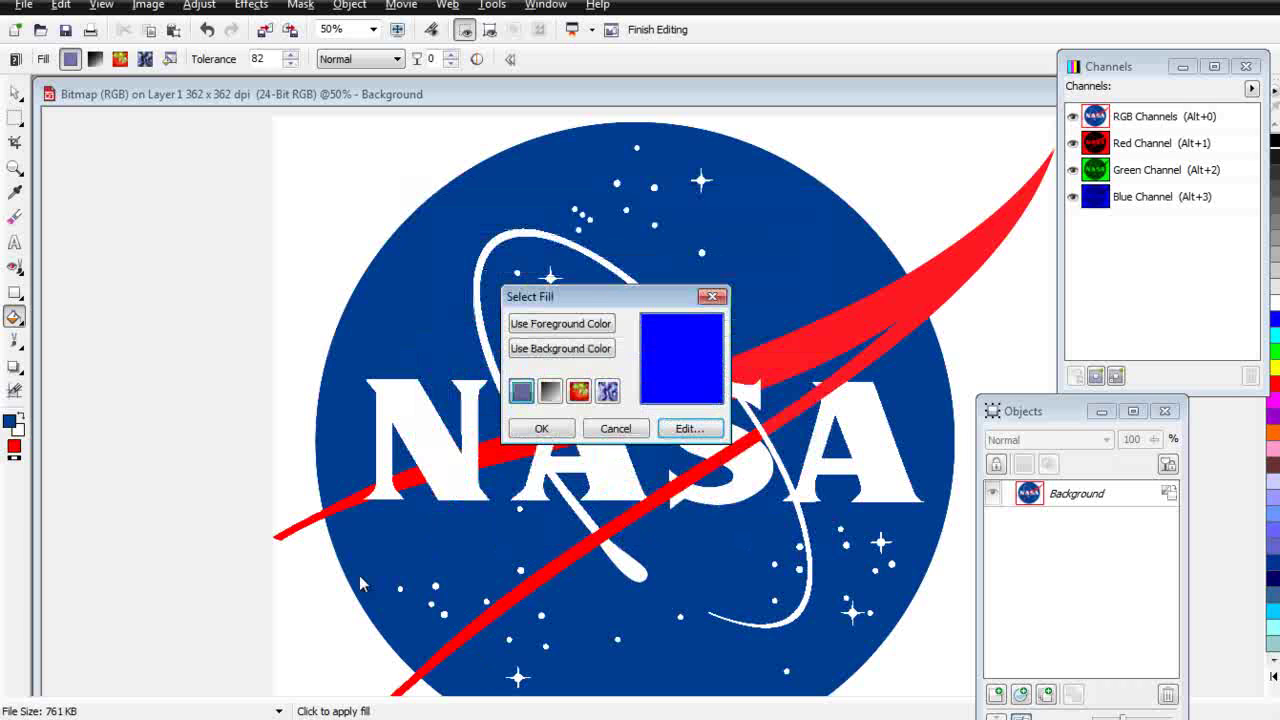
pyautogui.click(541, 428)
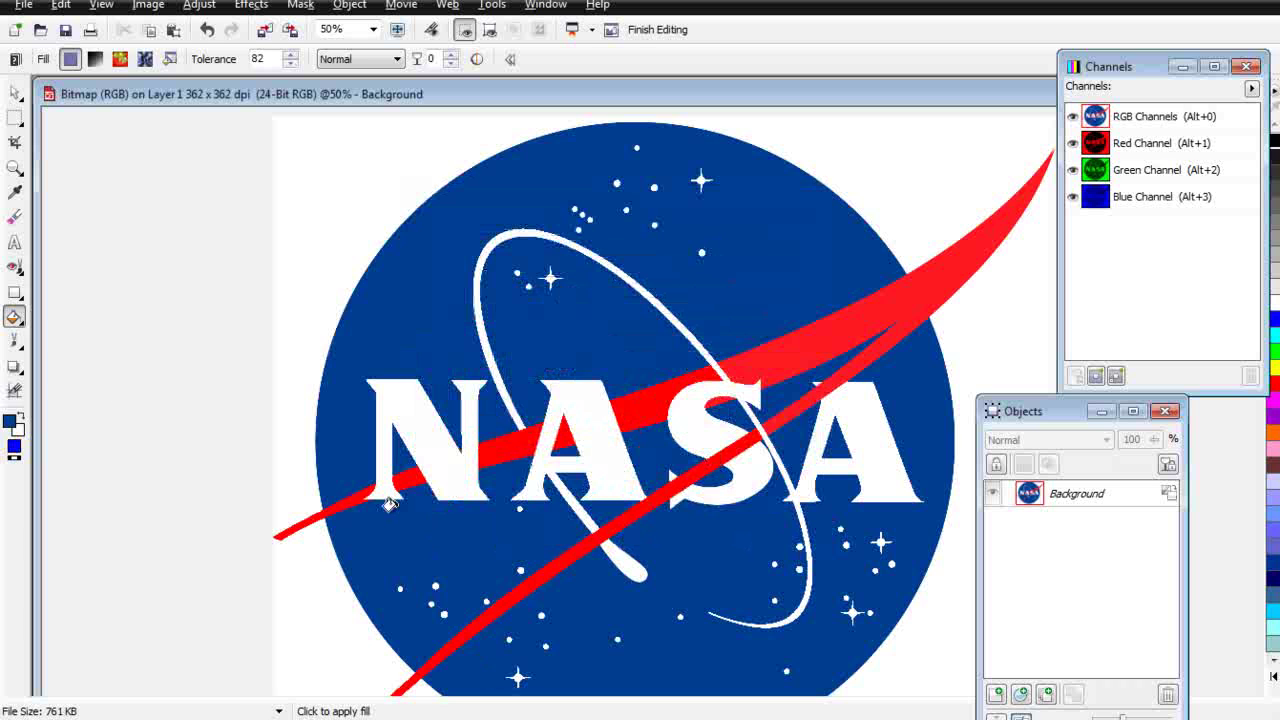
# Fill the circle's background above the swoosh, inside the orbit loop, between the stripes and around the last A with pure blue.
pyautogui.click(415, 334)
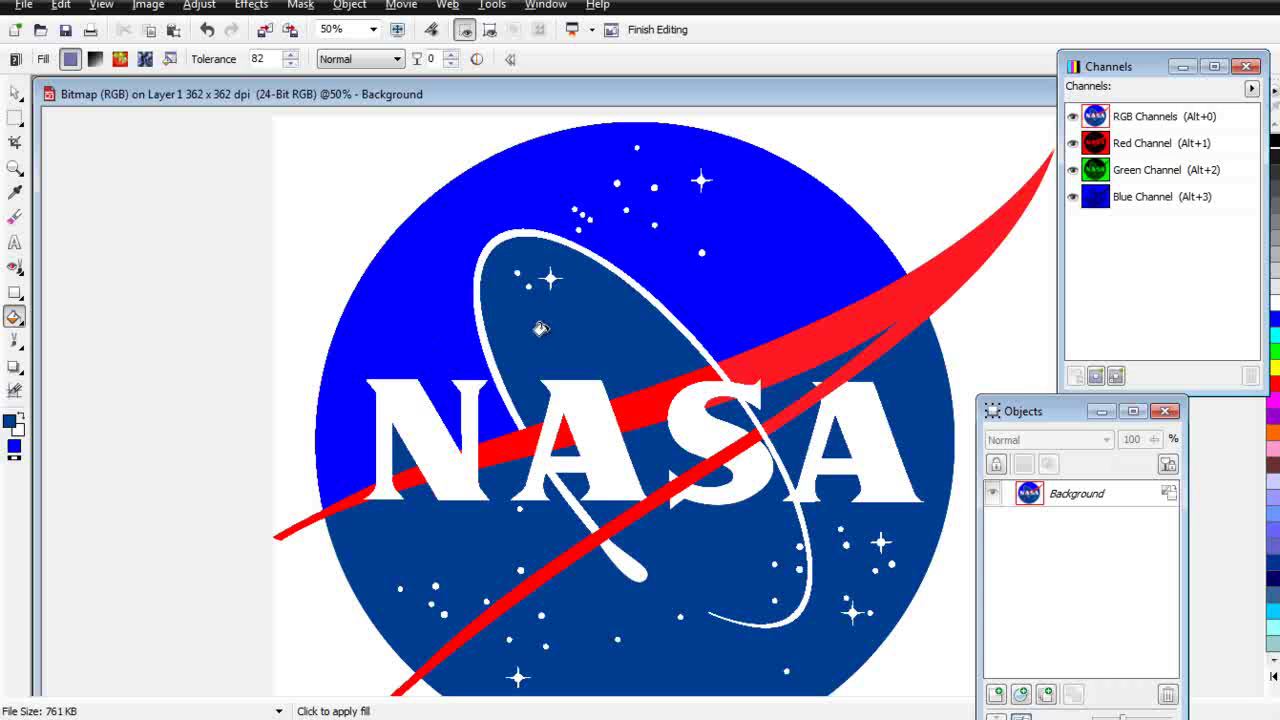
pyautogui.click(541, 328)
pyautogui.click(797, 376)
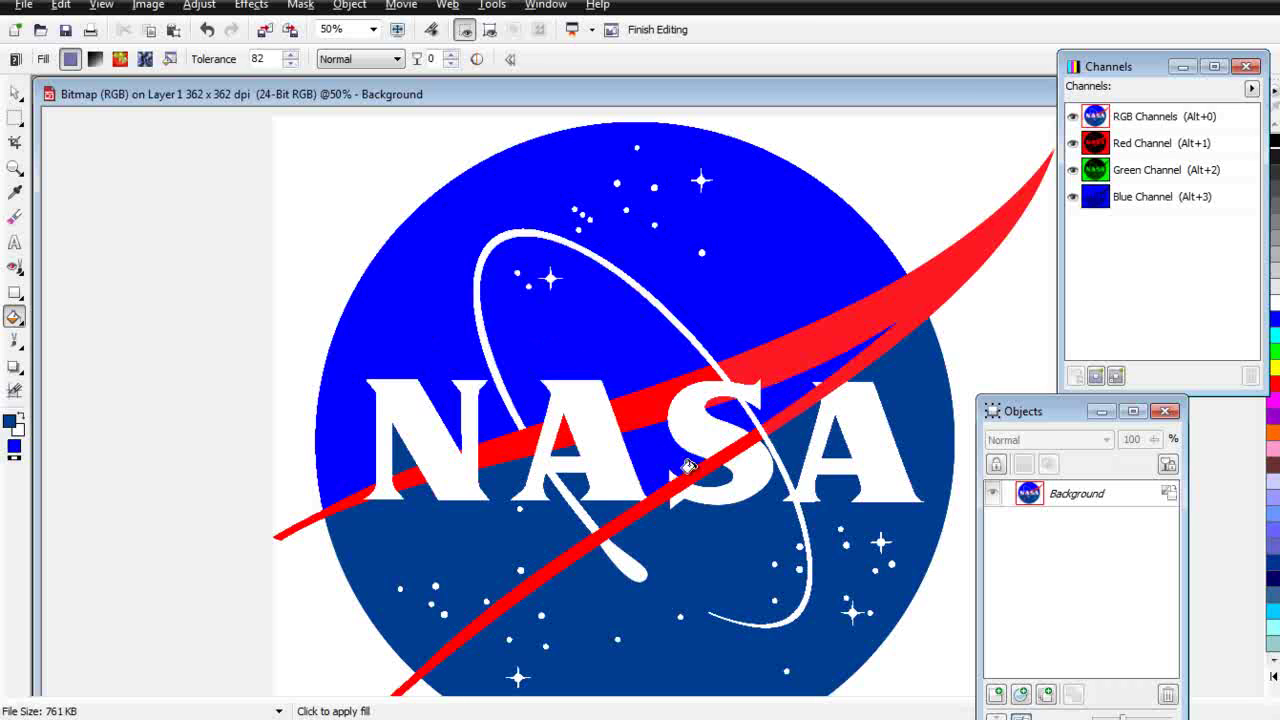
pyautogui.click(824, 482)
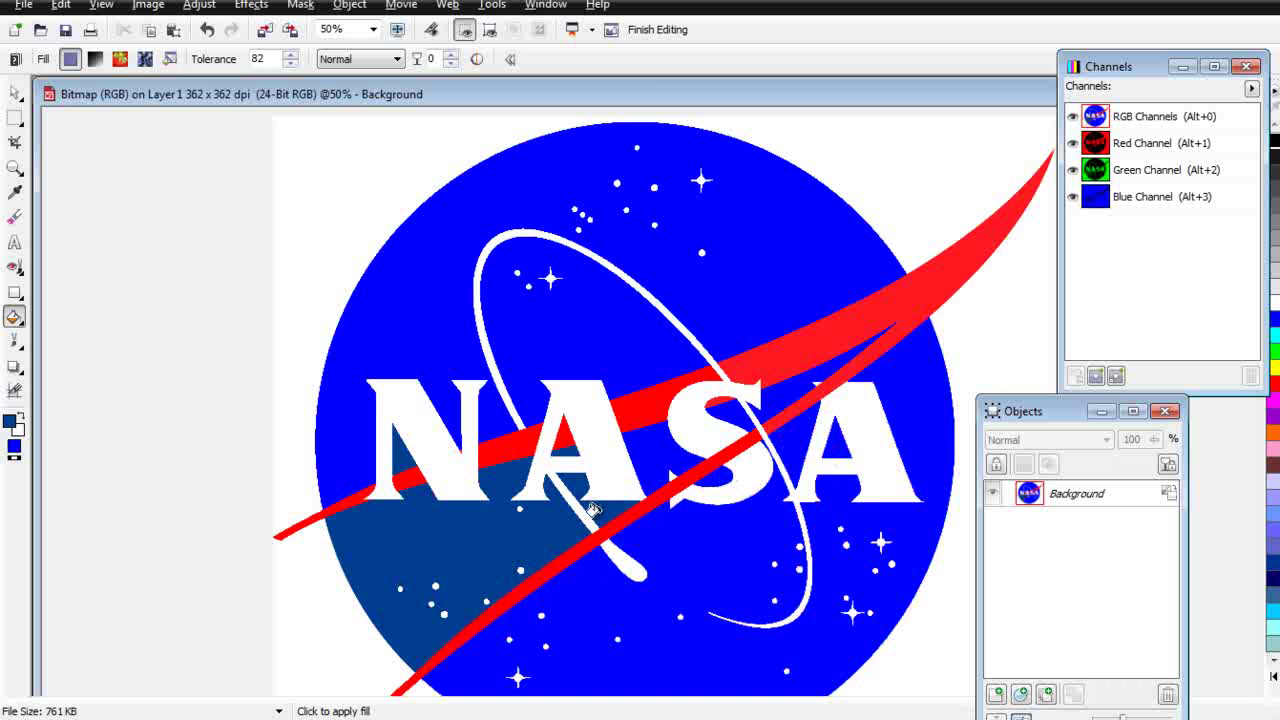
# Fill the remaining dark blue areas inside the first A, in the circle's lower-left part and inside the N with pure blue.
pyautogui.click(566, 450)
pyautogui.hotkey('ctrl', 'z')
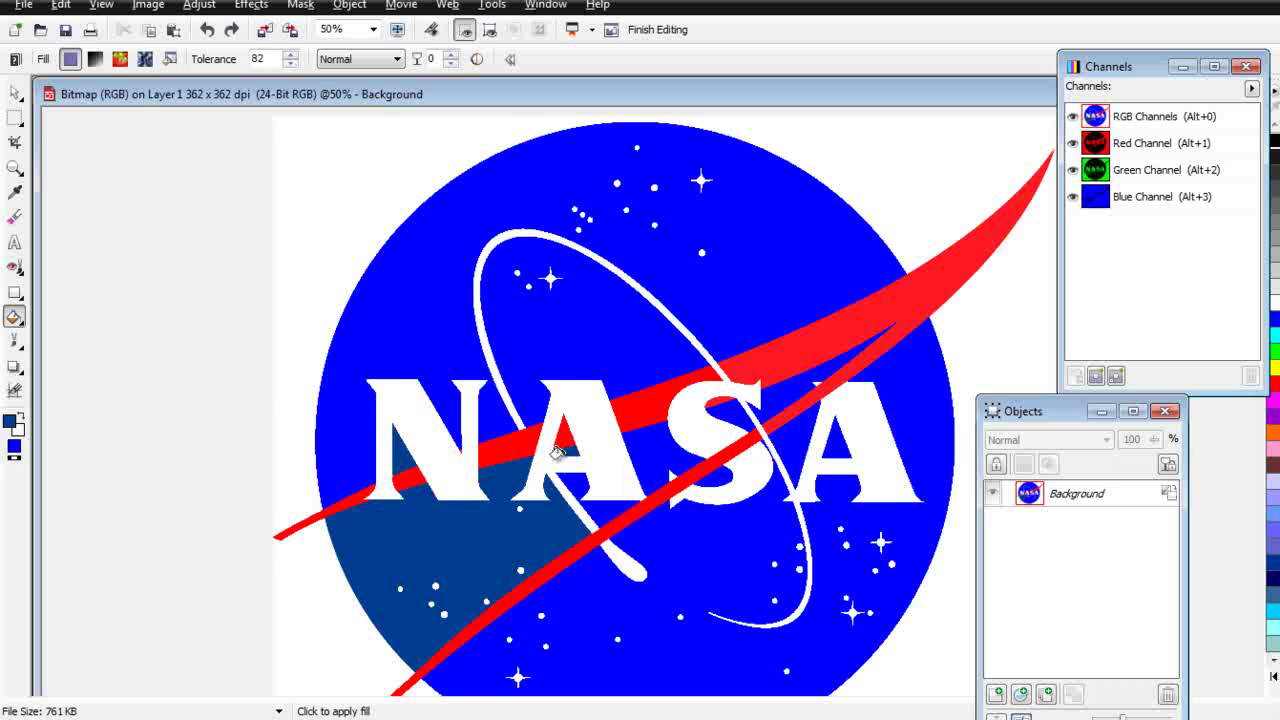
pyautogui.scroll(2, 545, 455)
pyautogui.click(568, 400)
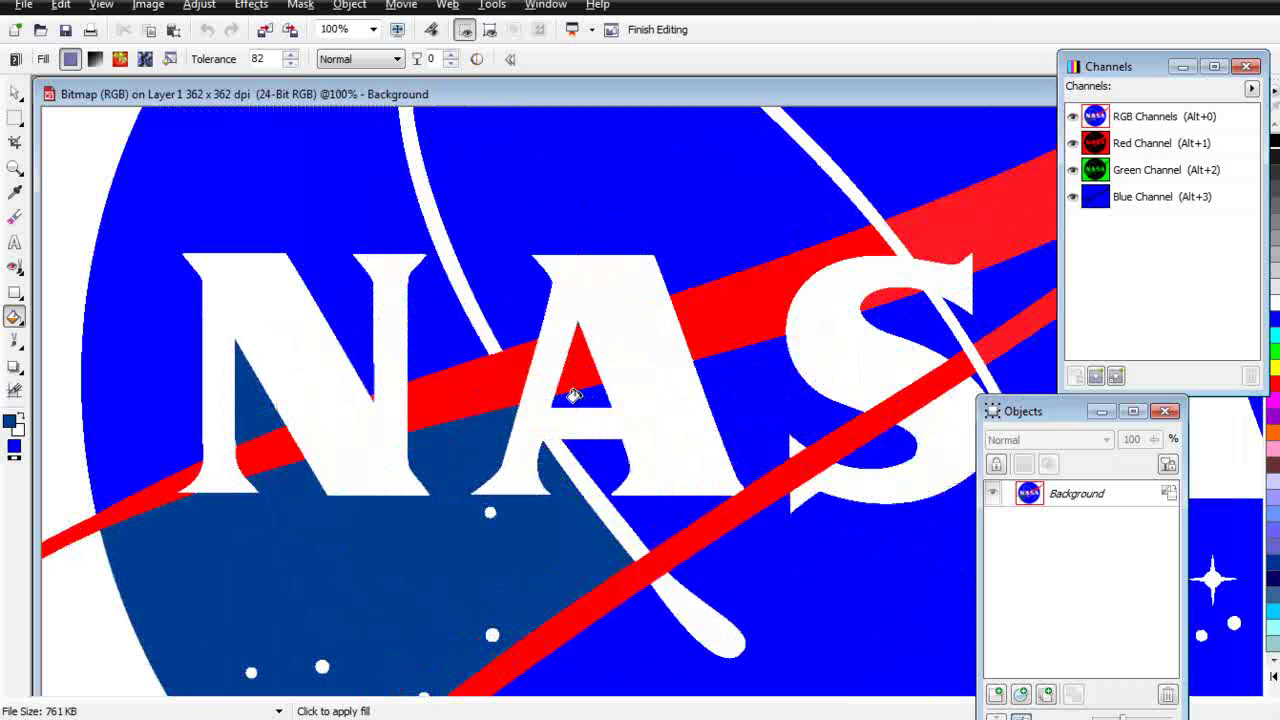
pyautogui.click(540, 540)
pyautogui.scroll(-2, 542, 542)
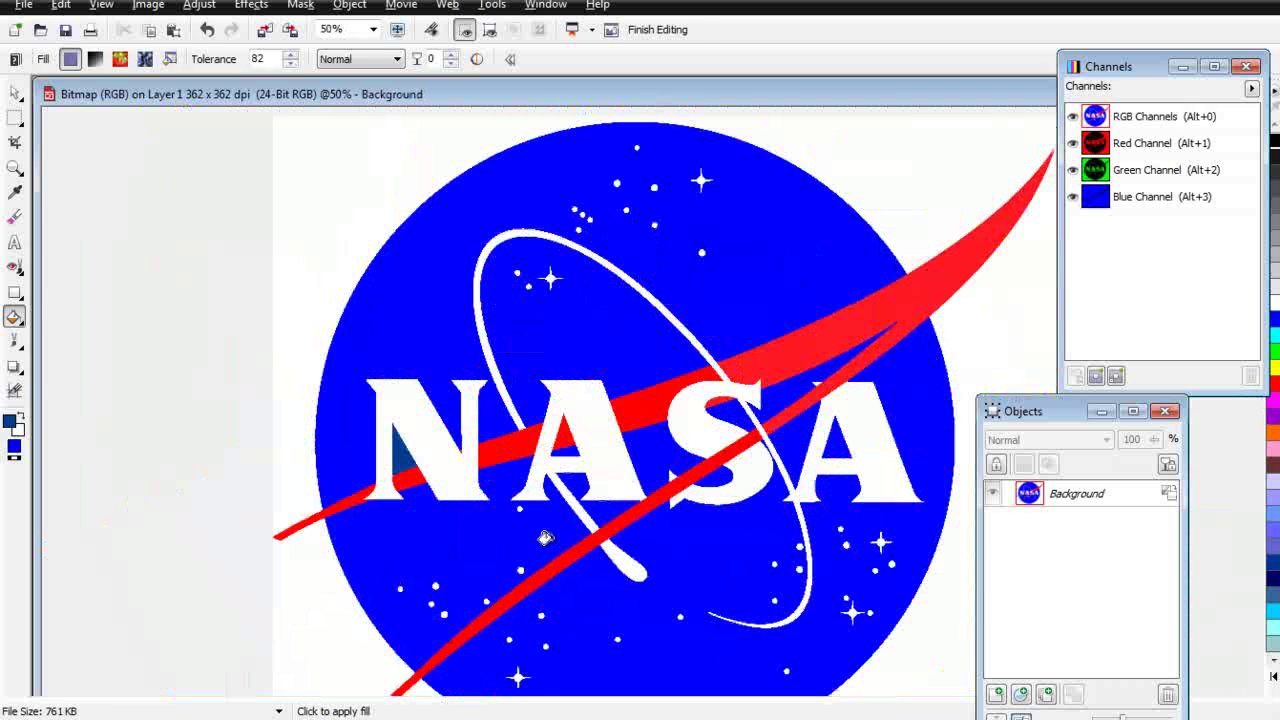
pyautogui.click(393, 455)
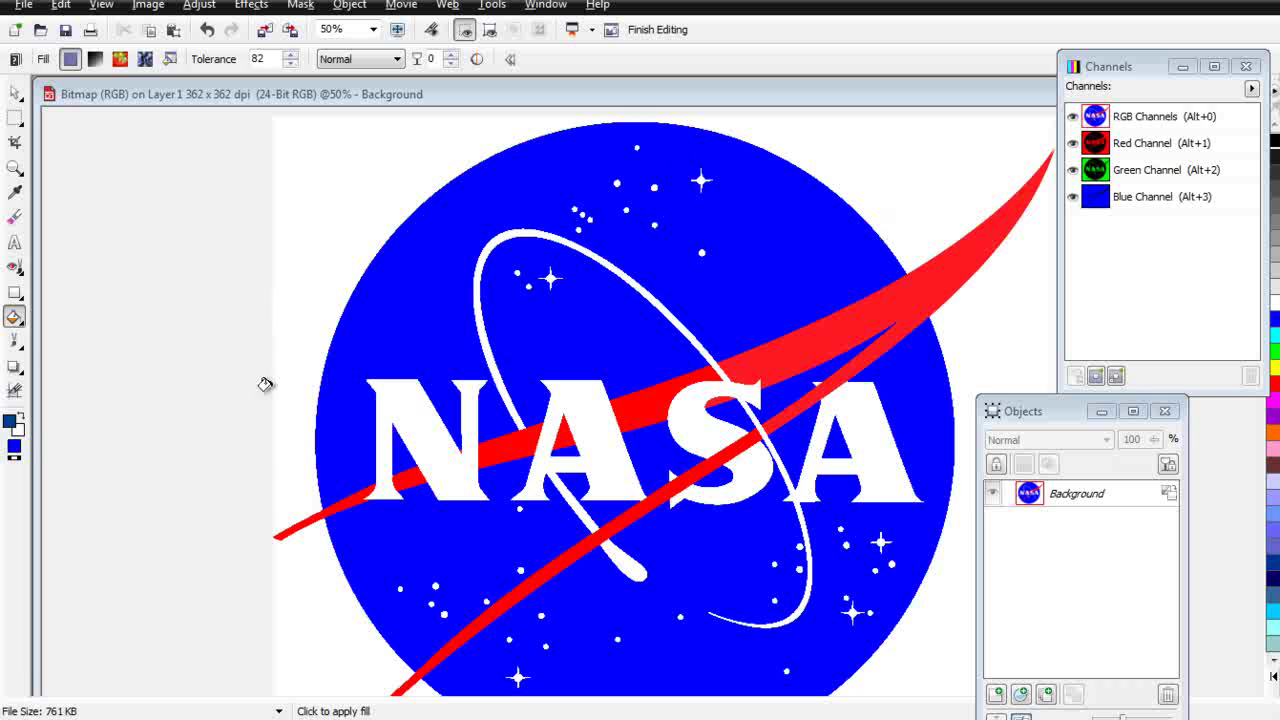
# Mask the white area surrounding the blue circle and red swoosh with the Magic Wand Mask.
pyautogui.click(21, 127)
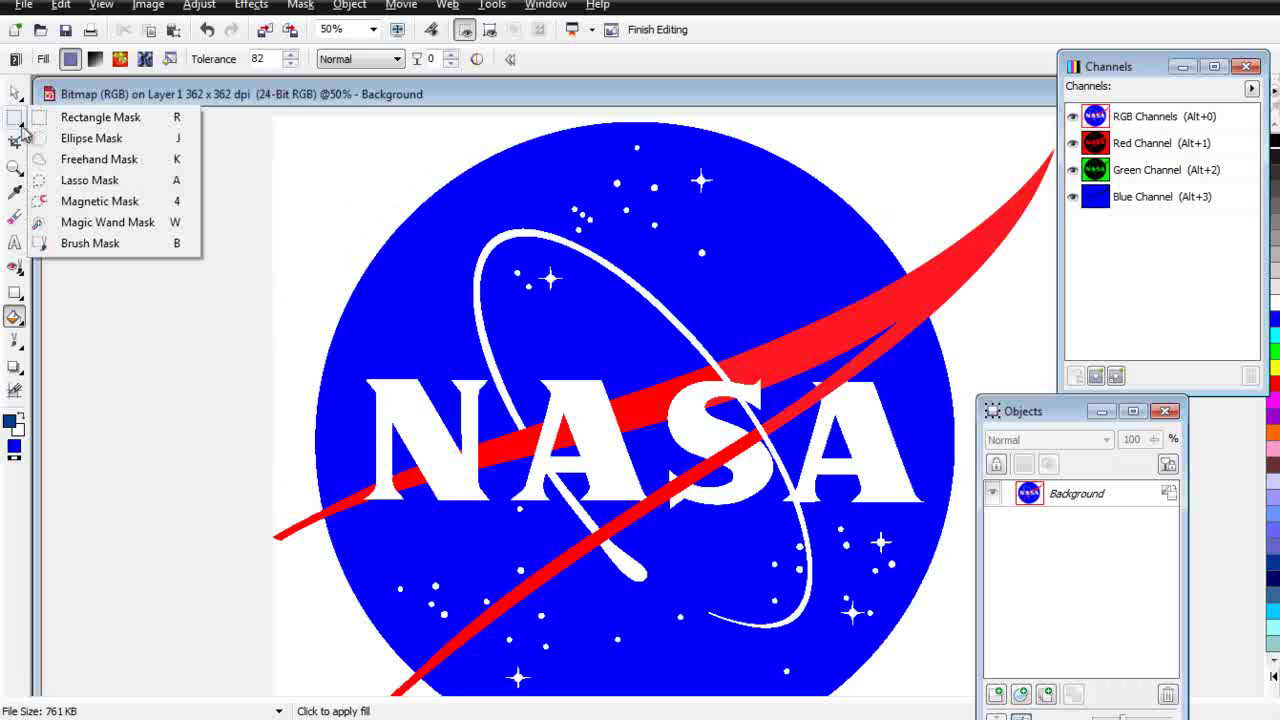
pyautogui.click(108, 222)
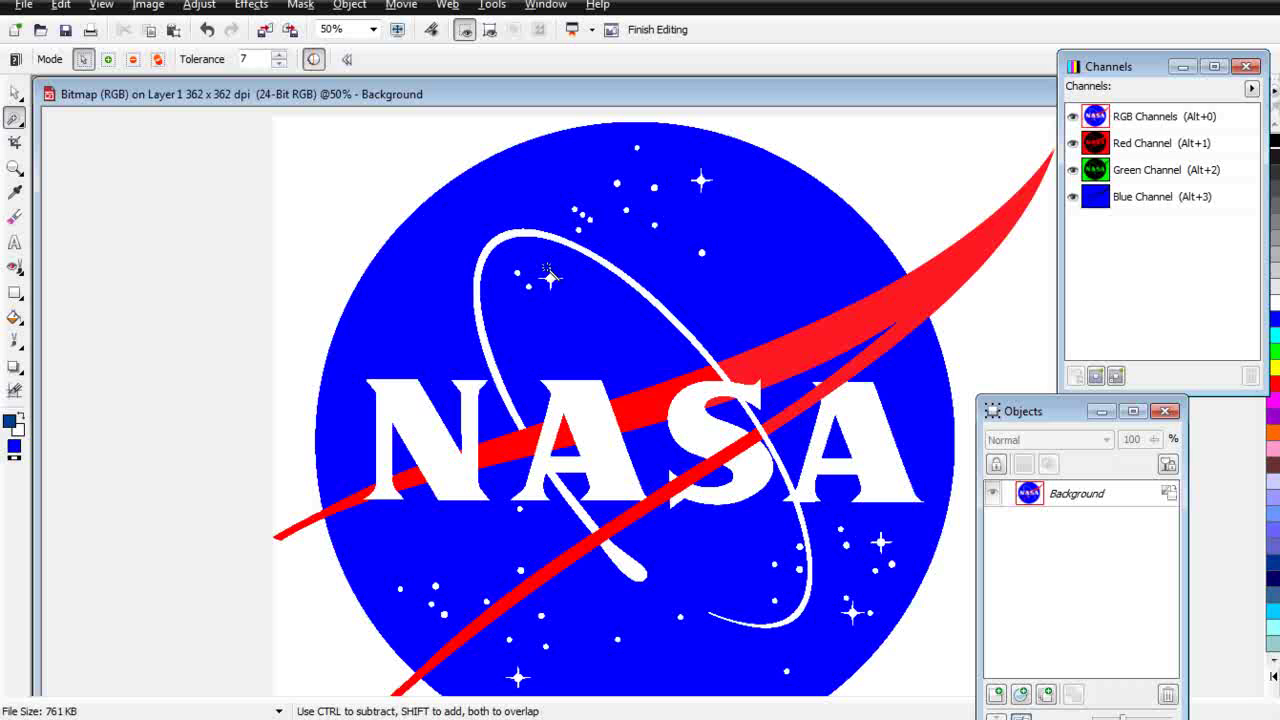
pyautogui.click(334, 204)
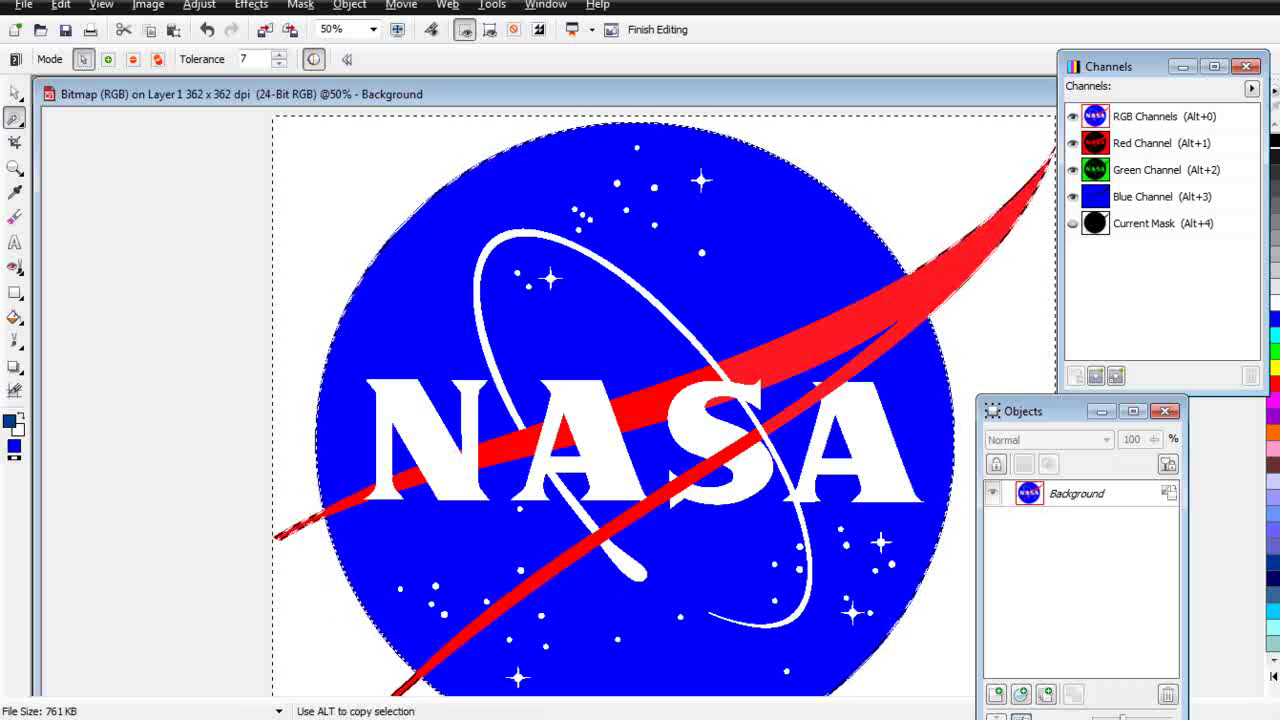
pyautogui.scroll(4, 440, 228)
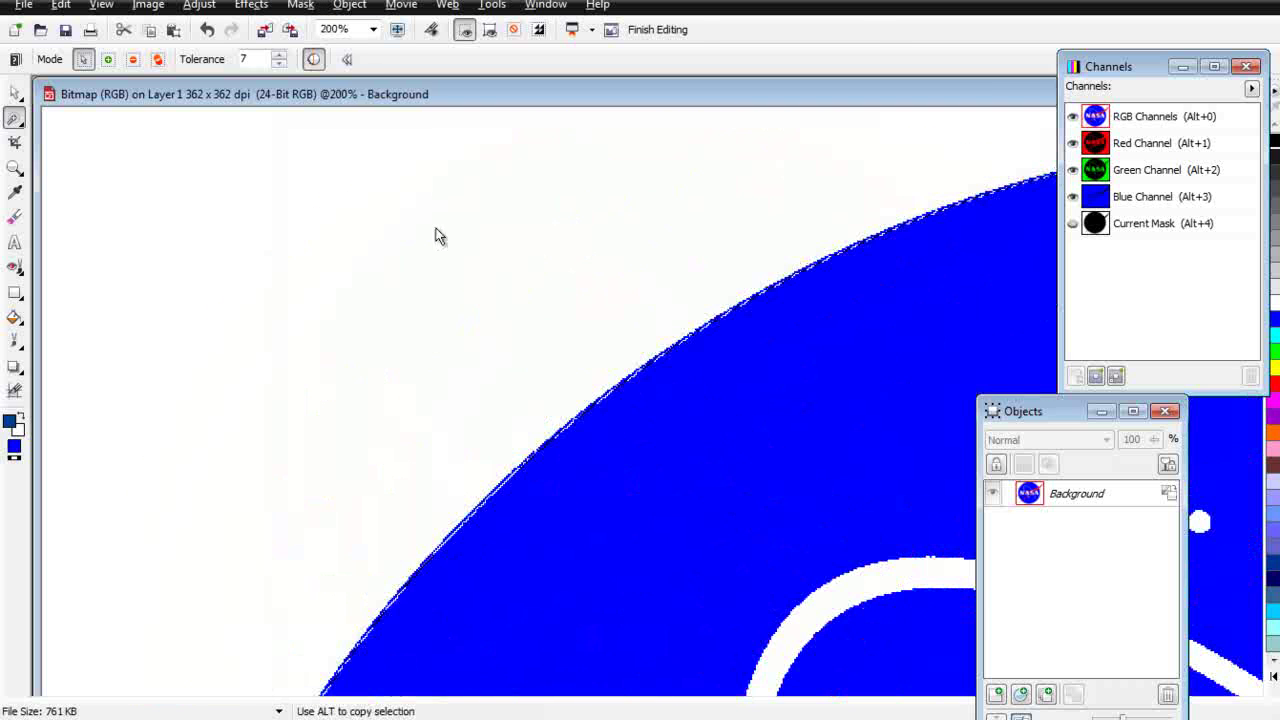
pyautogui.scroll(3, 586, 414)
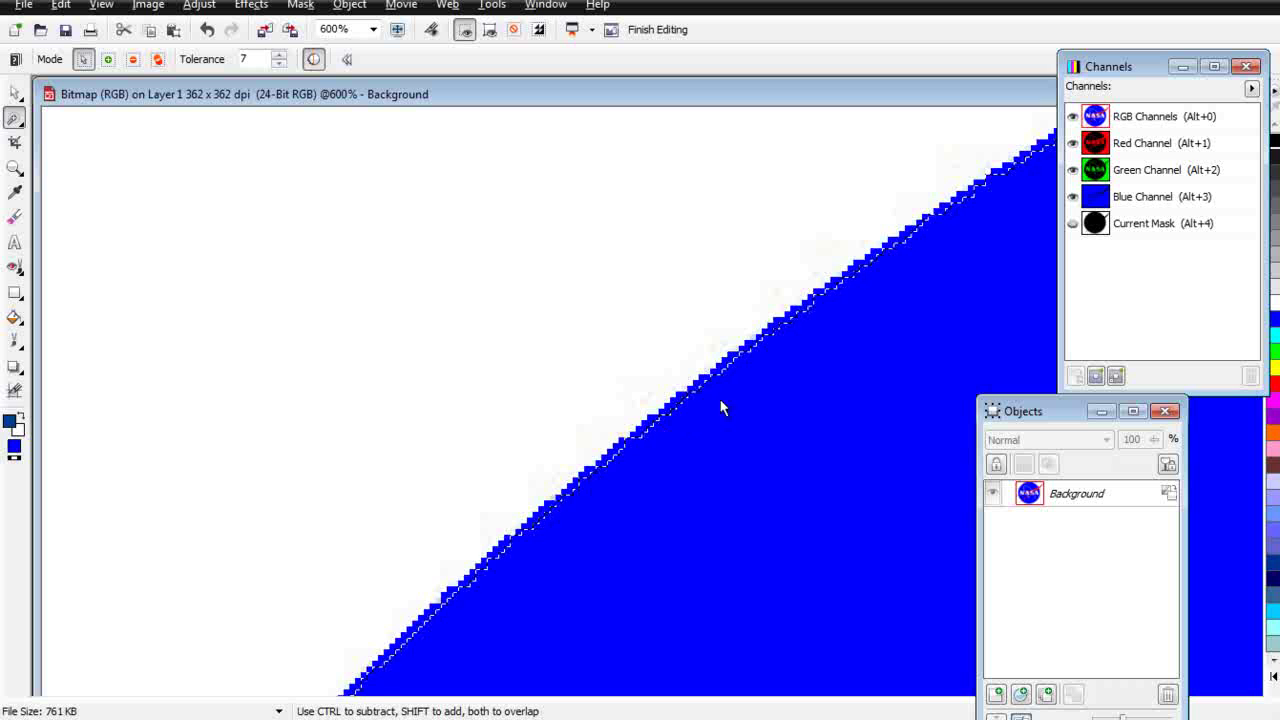
# Try converting the Background to an object and deleting the masked white area, undoing both changes.
pyautogui.click(1169, 500)
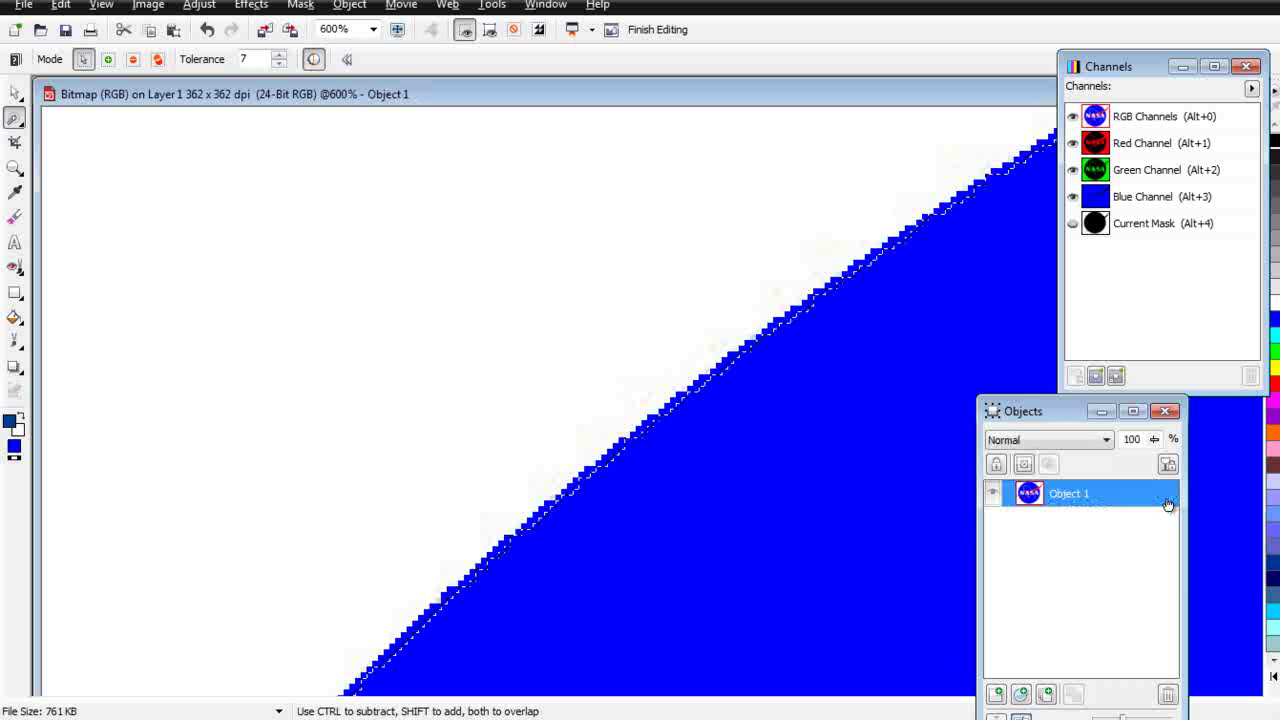
pyautogui.press('Delete')
pyautogui.click(13, 120)
pyautogui.scroll(2, 425, 405)
pyautogui.scroll(1, 425, 405)
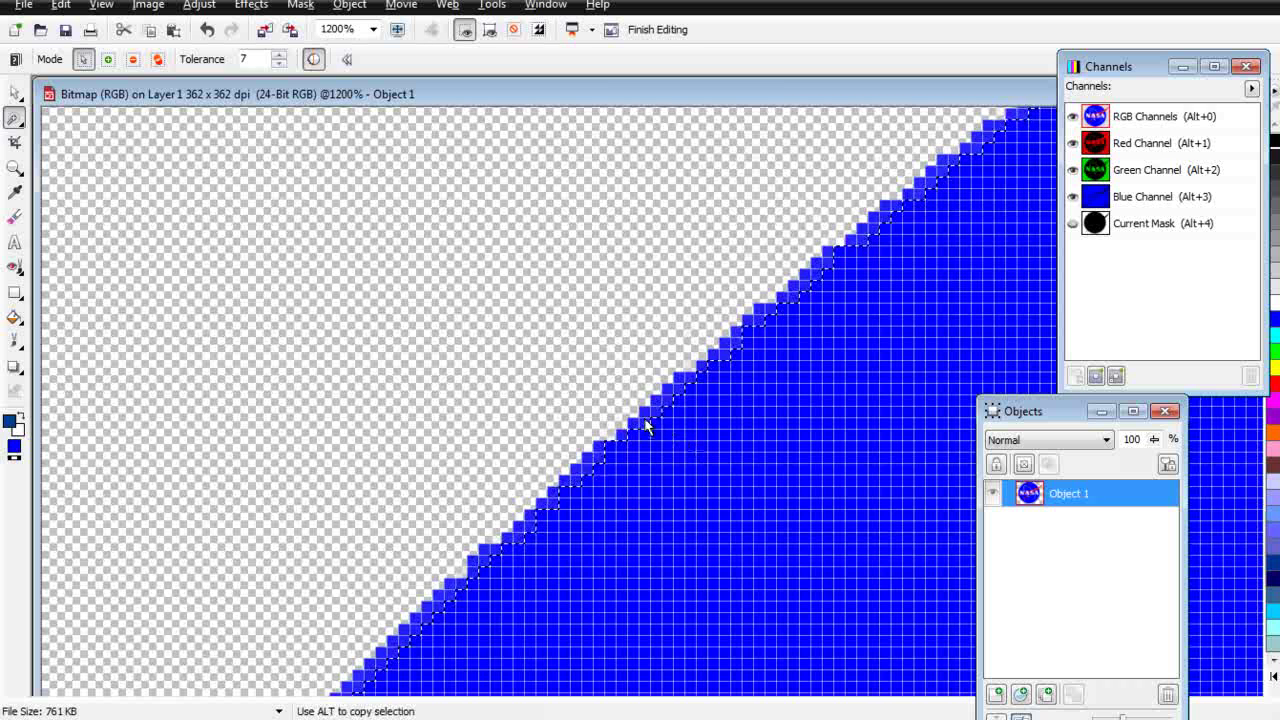
pyautogui.hotkey('ctrl', 'z')
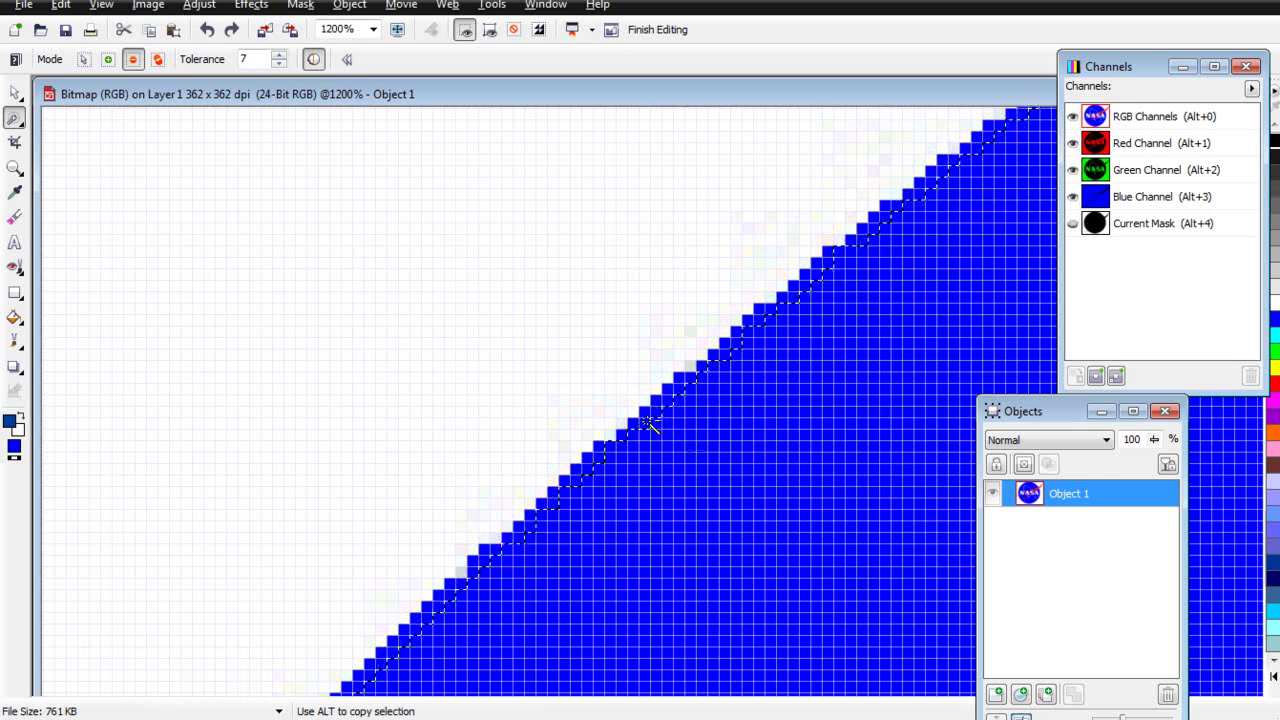
pyautogui.hotkey('ctrl', 'z')
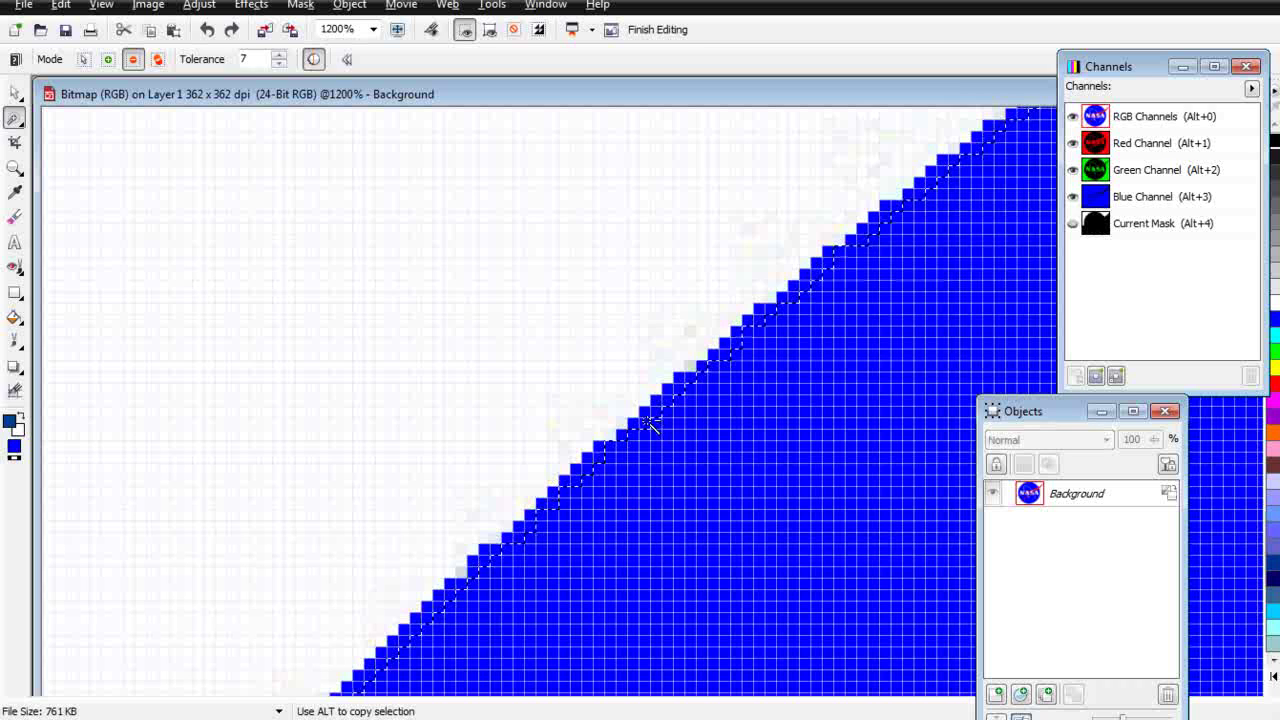
# Mask the white area above the circle using the Magic Wand in Normal mode with anti-aliasing off and a tolerance of 46.
pyautogui.click(83, 59)
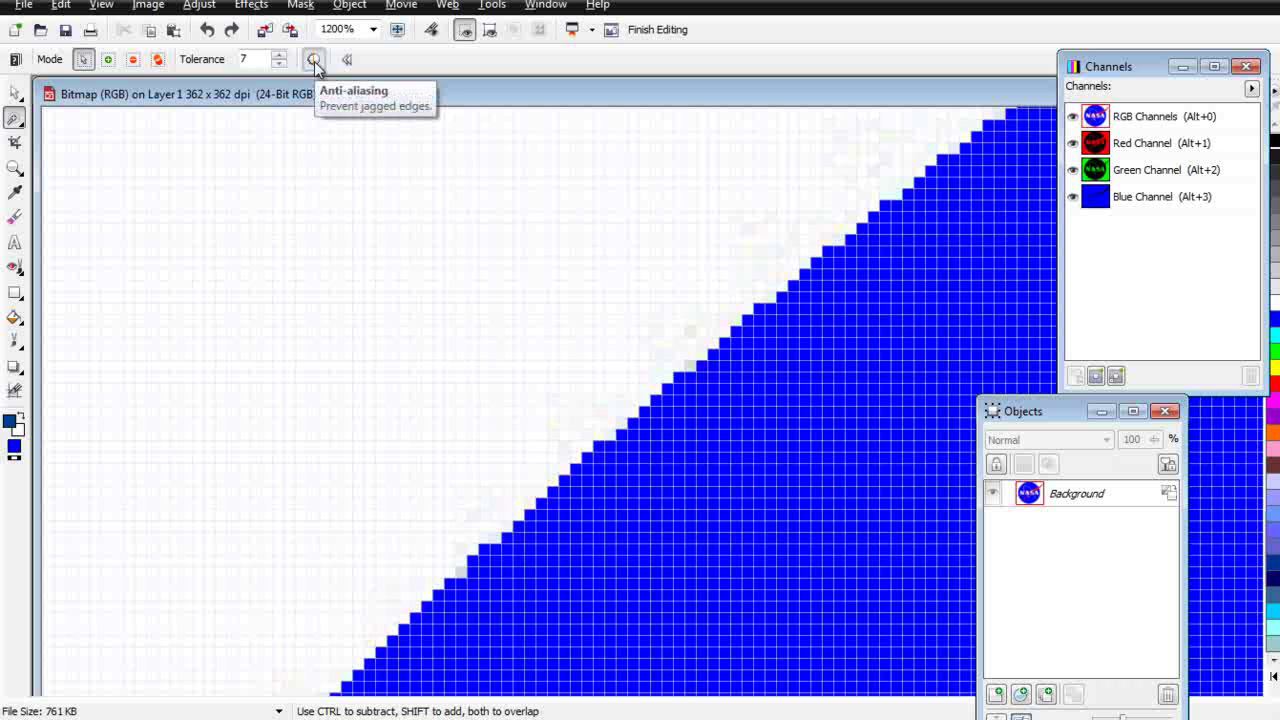
pyautogui.click(380, 328)
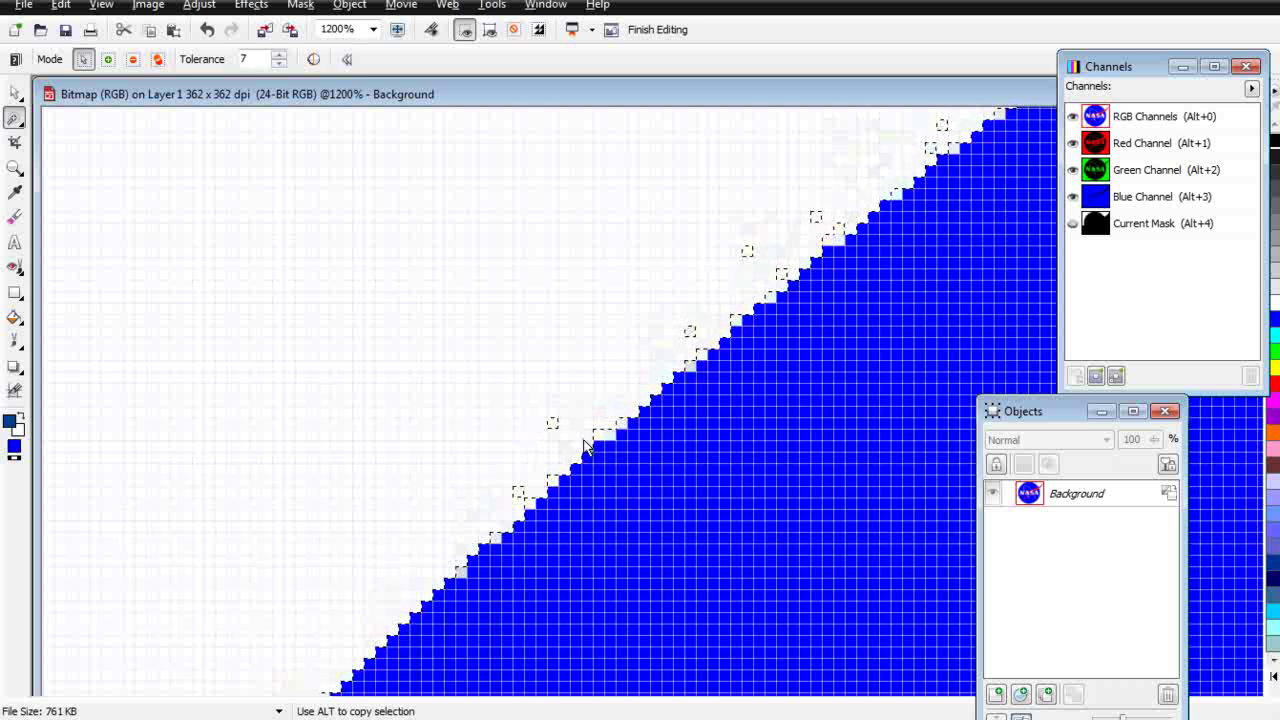
pyautogui.hotkey('ctrl', 'z')
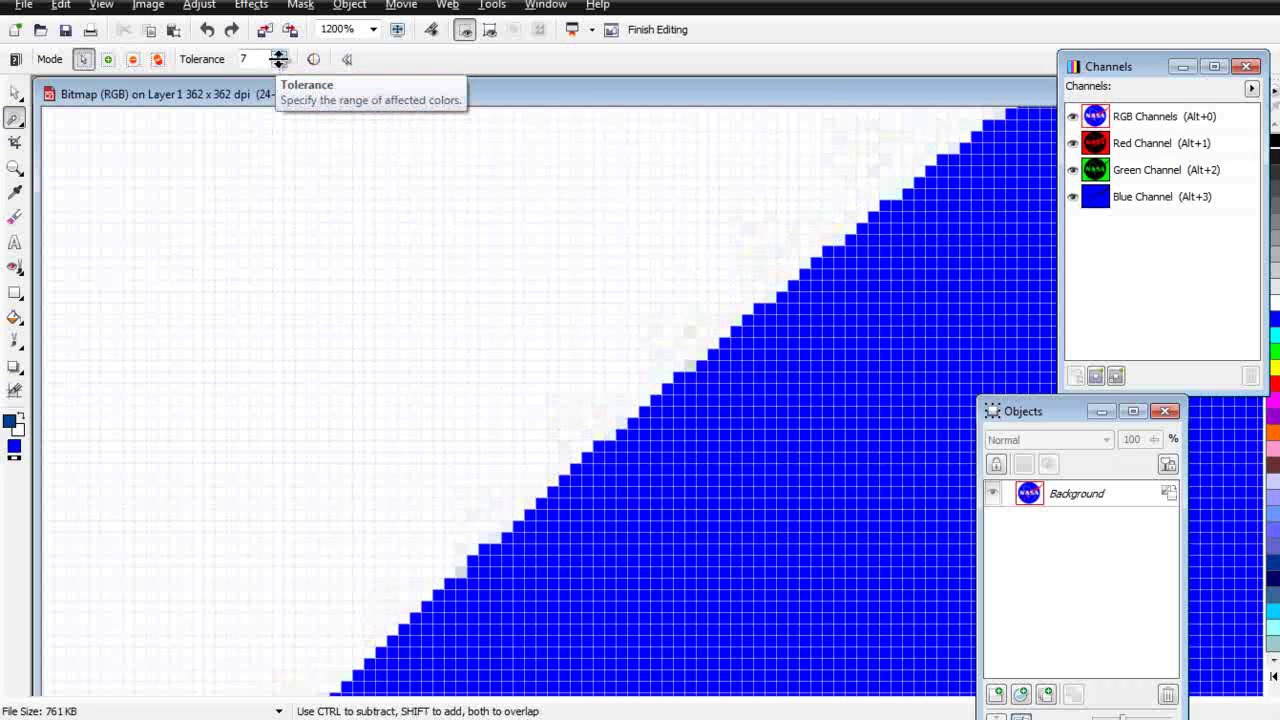
pyautogui.moveTo(279, 59); pyautogui.dragTo(283, 26)
pyautogui.click(438, 398)
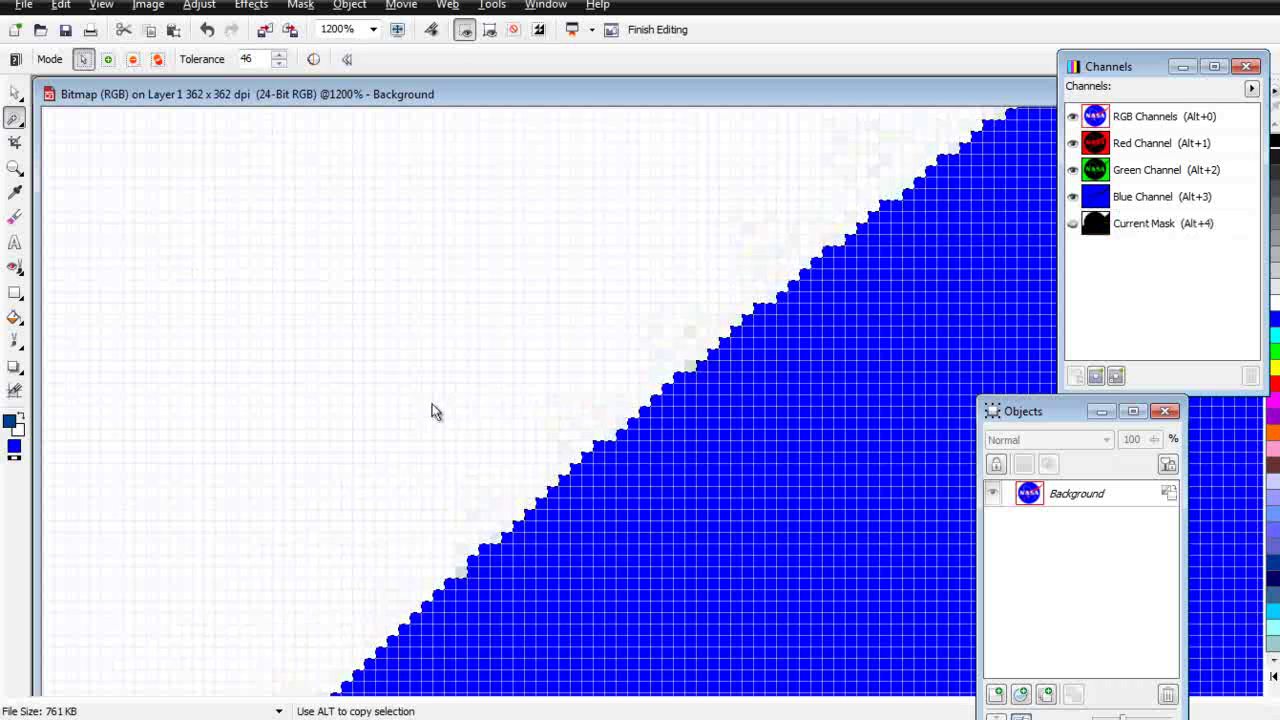
# Check the mask edge along the circle and add the white area below the swoosh to the mask.
pyautogui.scroll(3, 630, 440)
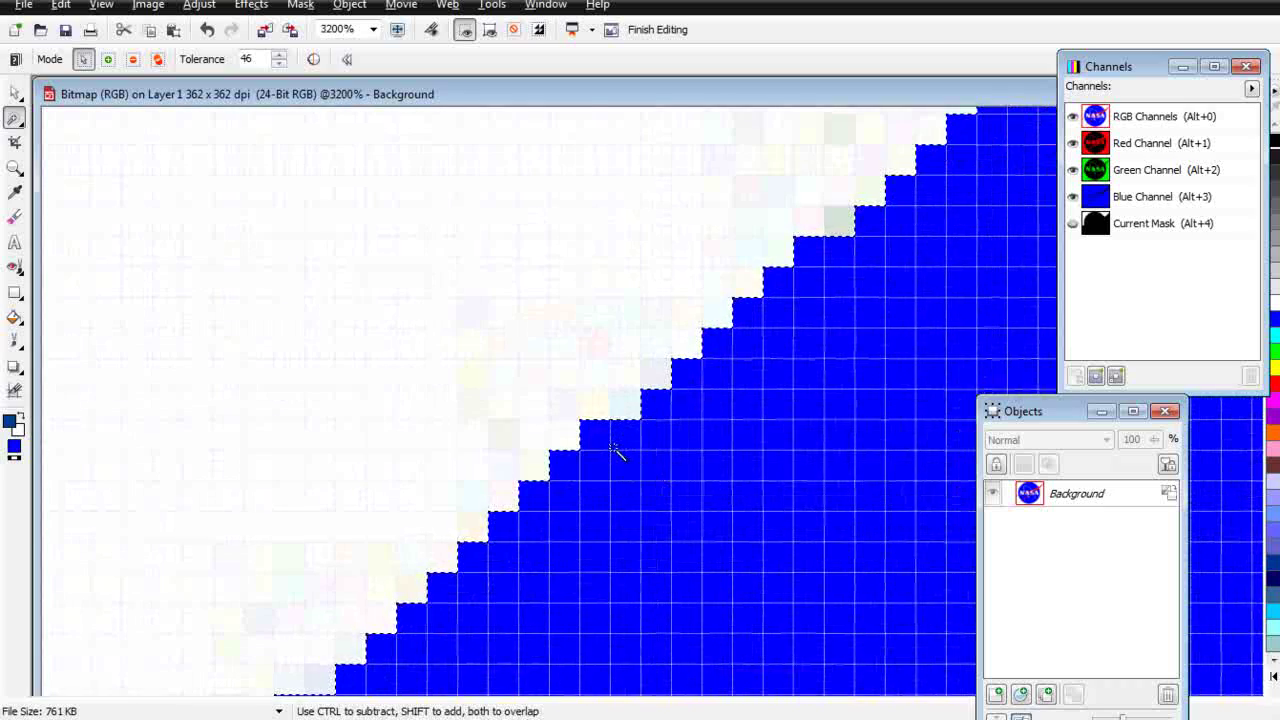
pyautogui.scroll(-3, 618, 450)
pyautogui.scroll(2, 697, 400)
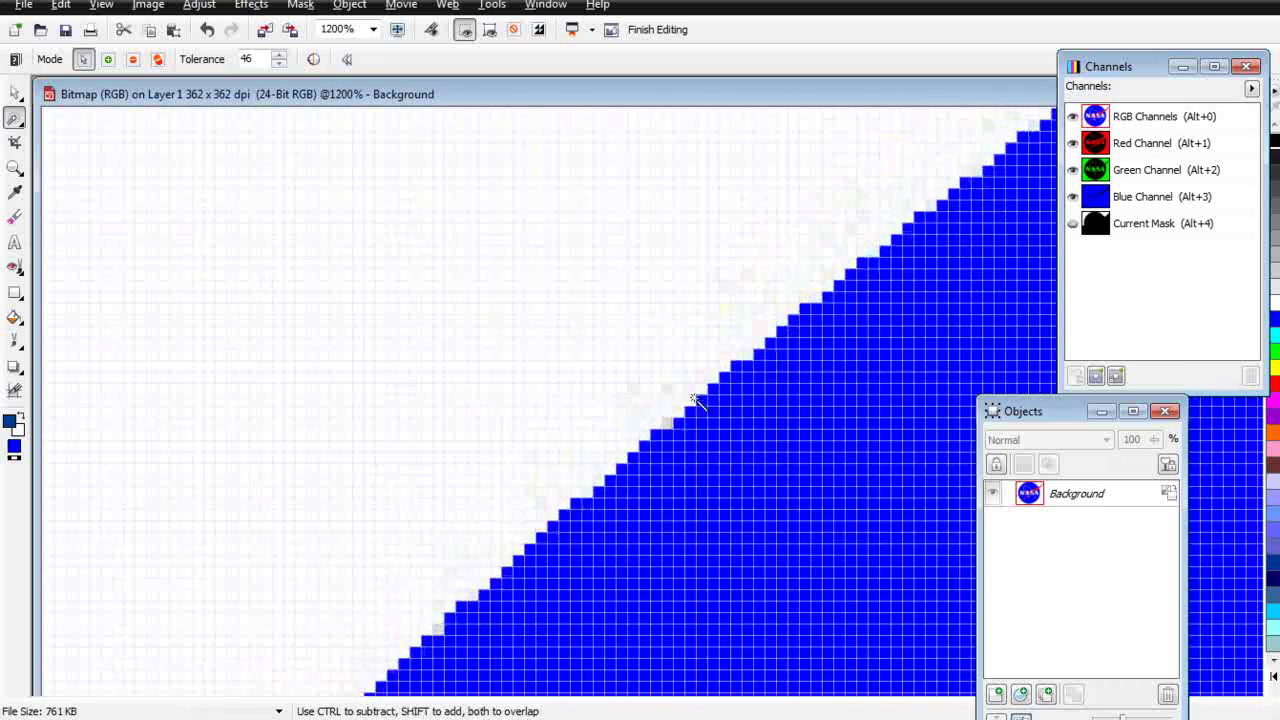
pyautogui.scroll(3, 697, 400)
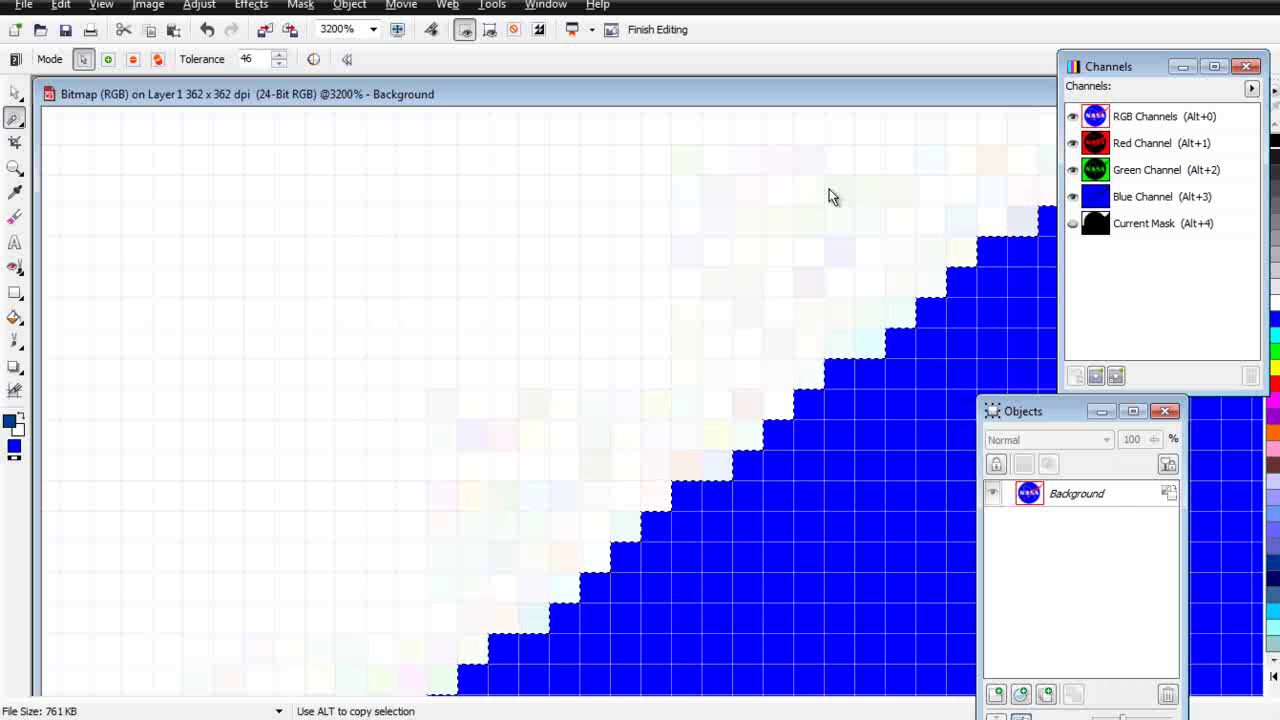
pyautogui.scroll(-5, 655, 569)
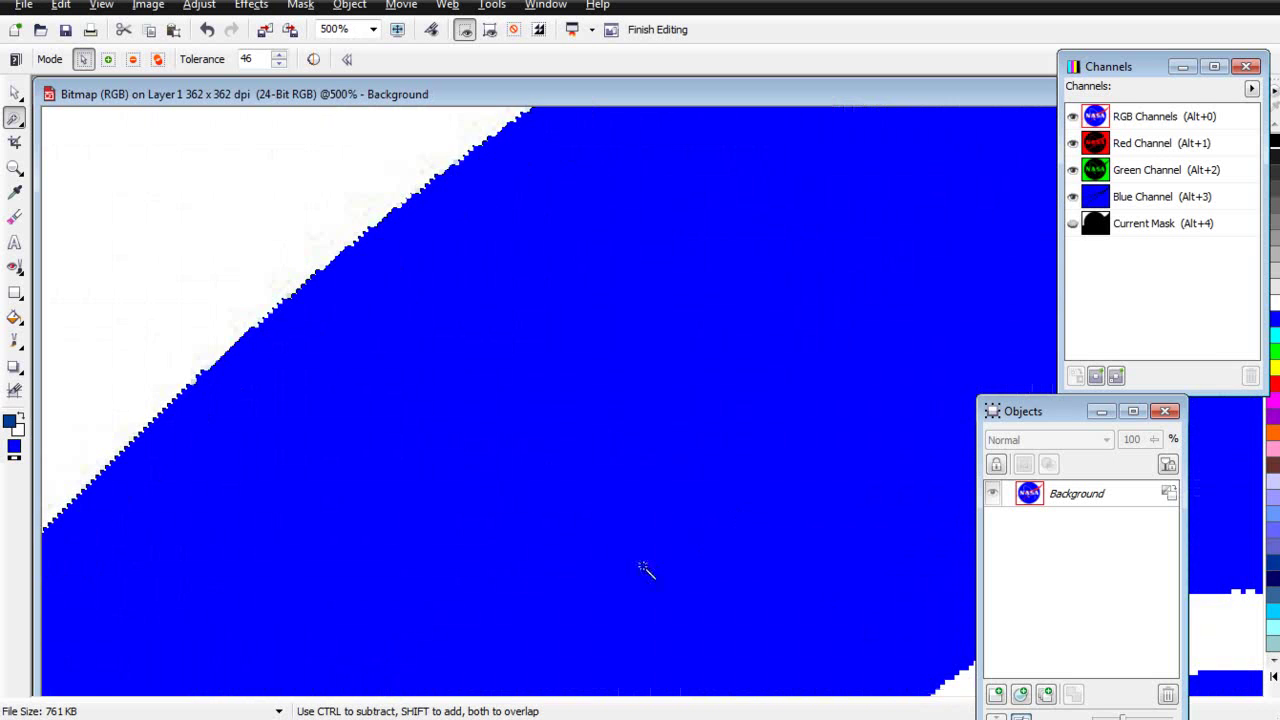
pyautogui.scroll(-5, 655, 569)
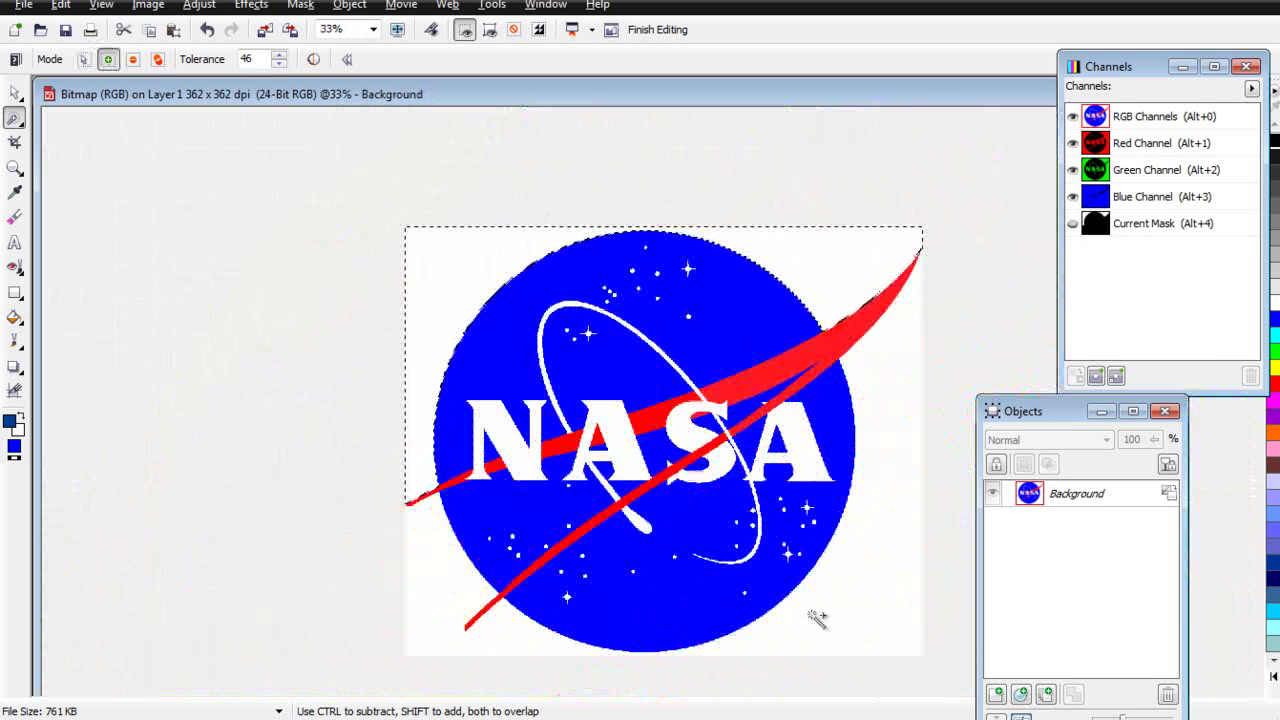
pyautogui.keyDown('shift'); pyautogui.click(837, 606); pyautogui.keyUp('shift')
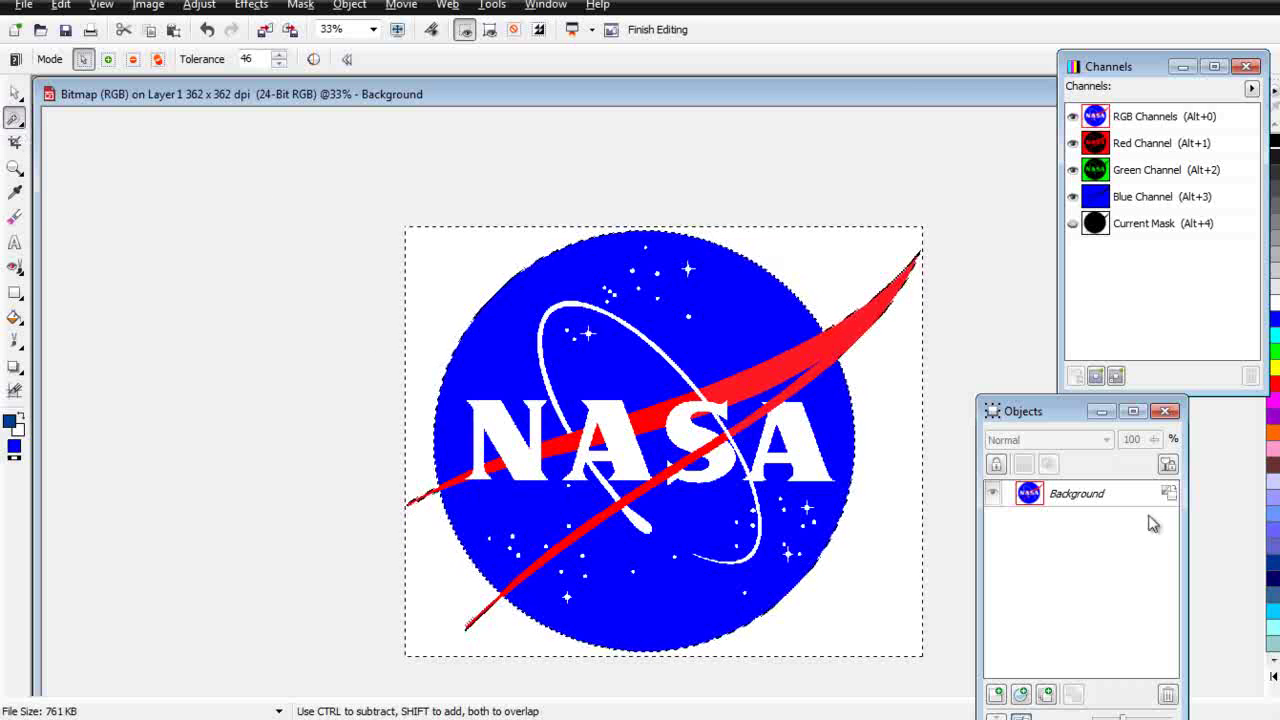
# Convert the Background to an object, delete the masked white area to transparency, and remove the mask.
pyautogui.click(1168, 492)
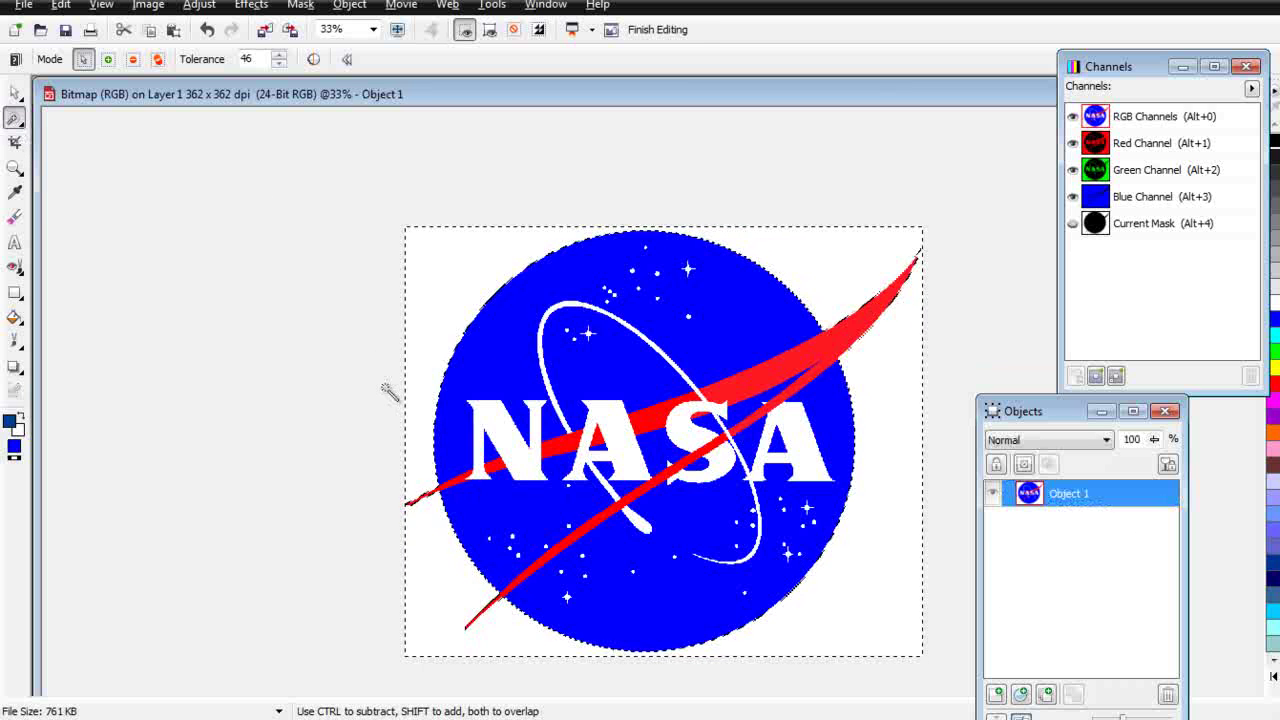
pyautogui.press('Delete')
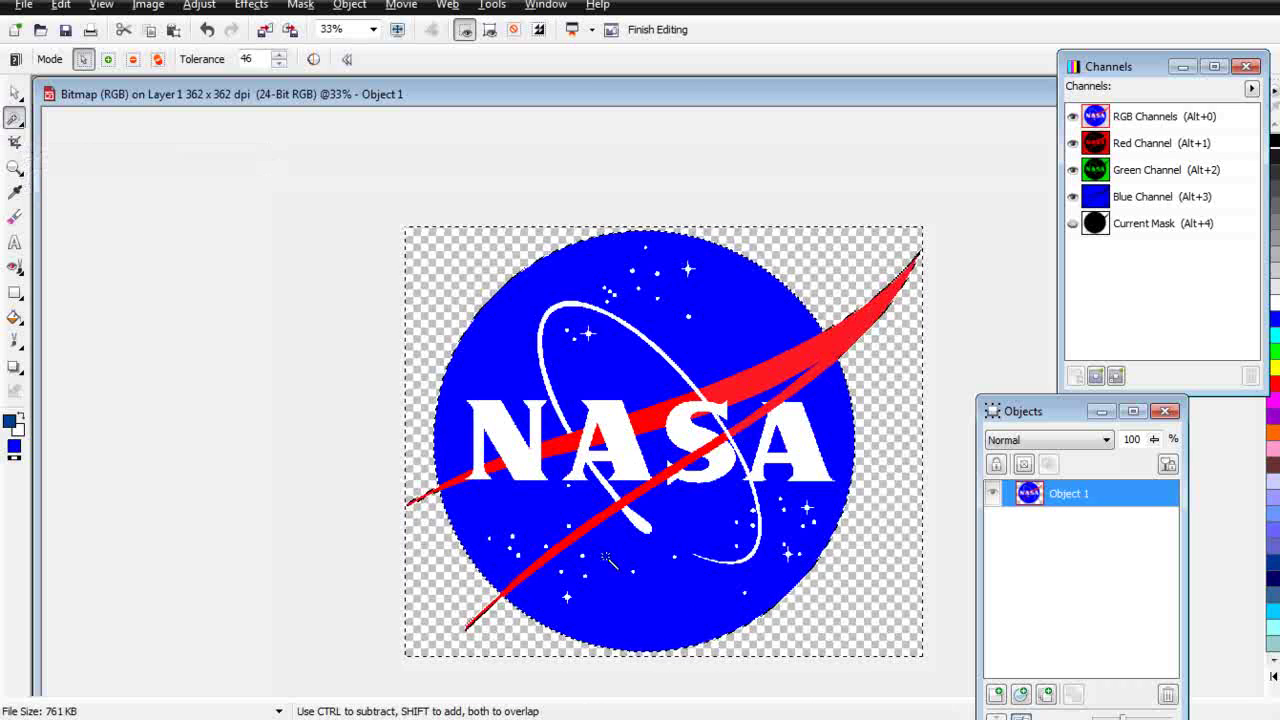
pyautogui.click(300, 4)
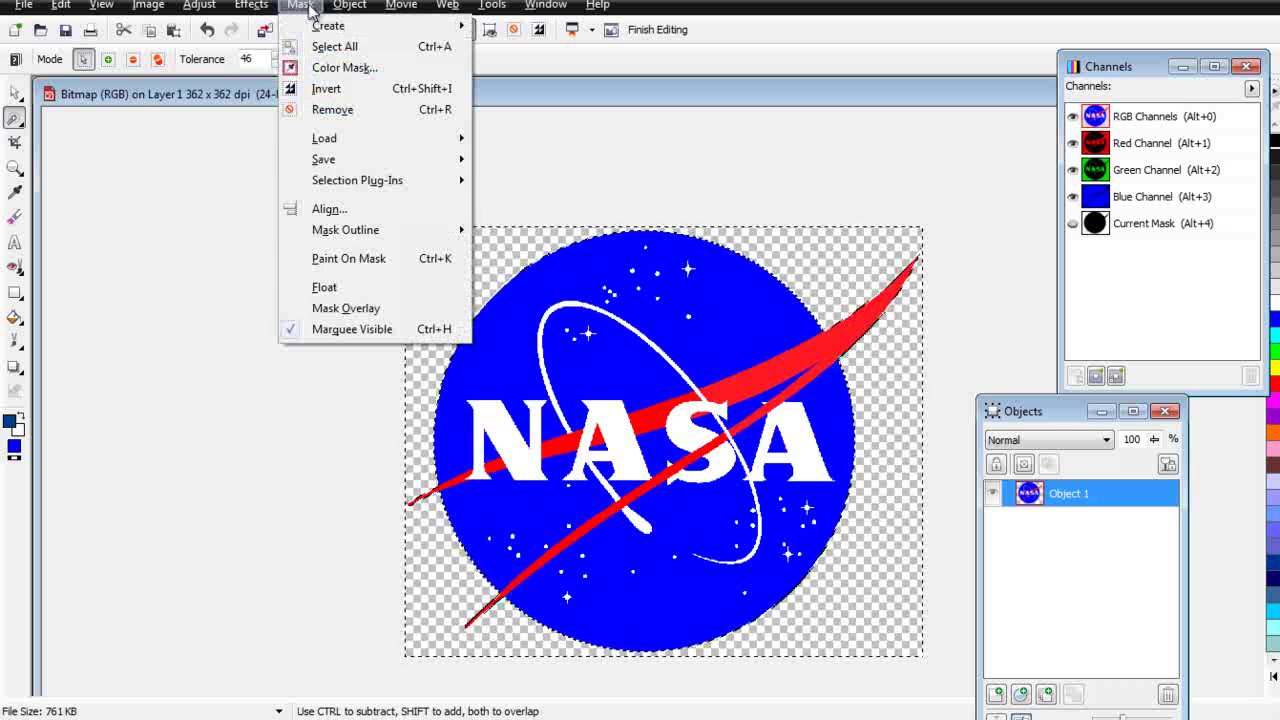
pyautogui.click(332, 109)
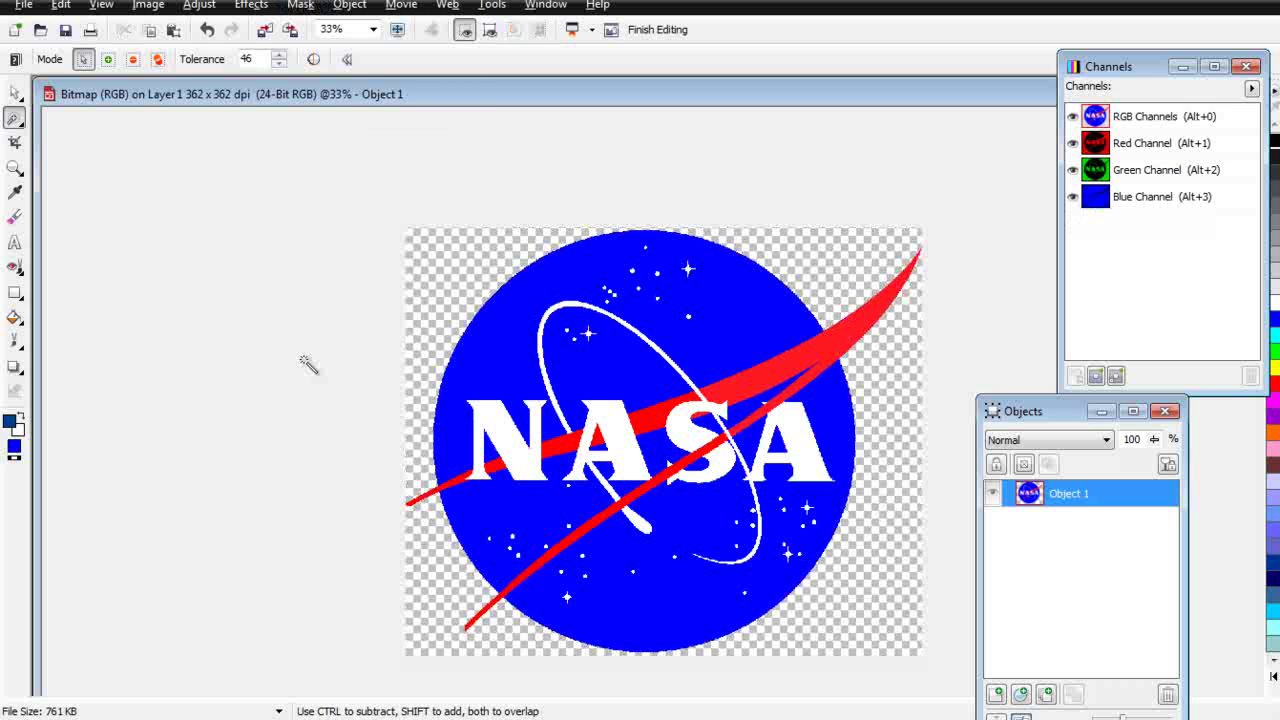
# Save the edited logo bitmap, finish editing, and select the logo back in CorelDRAW.
pyautogui.click(65, 29)
pyautogui.click(657, 29)
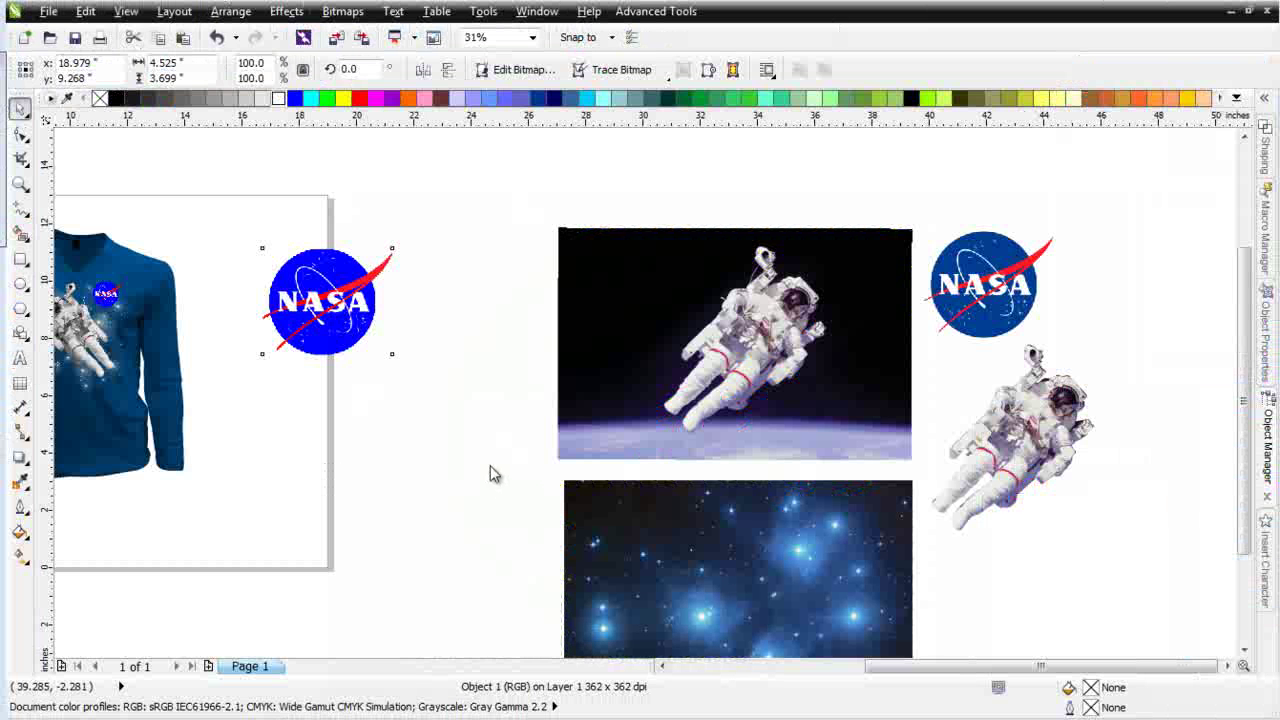
pyautogui.click(341, 320)
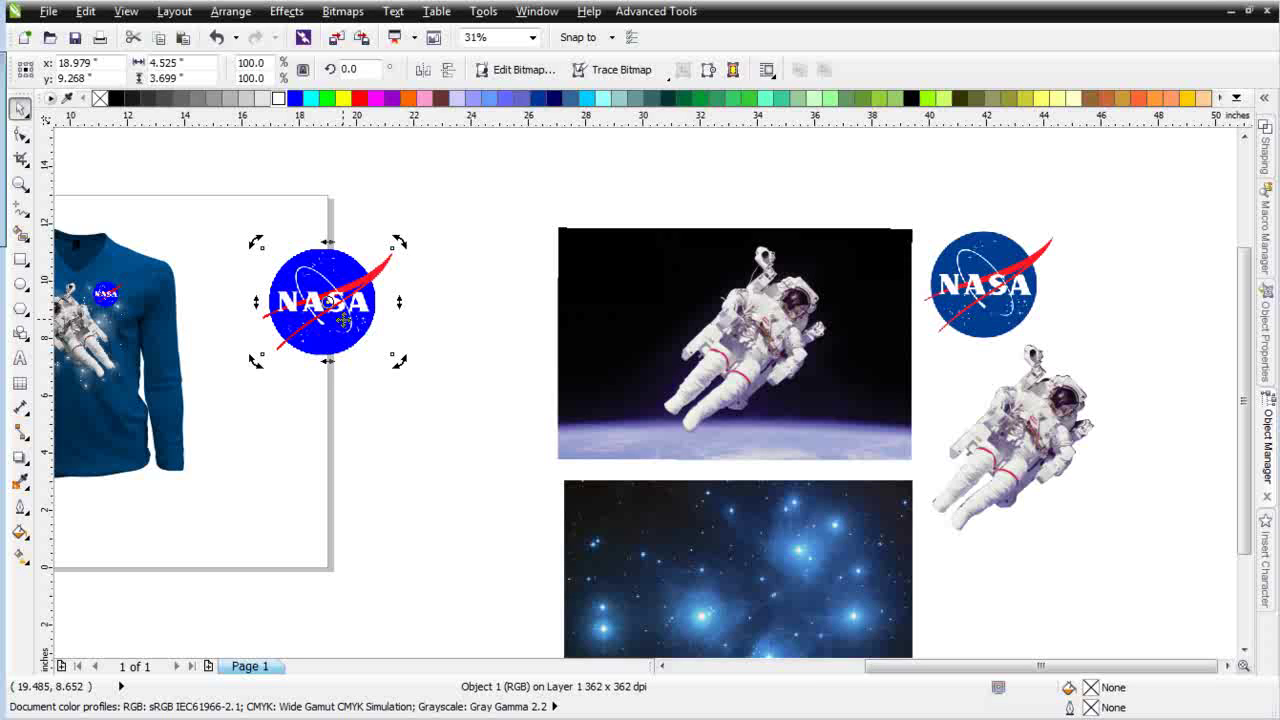
pyautogui.click(330, 328)
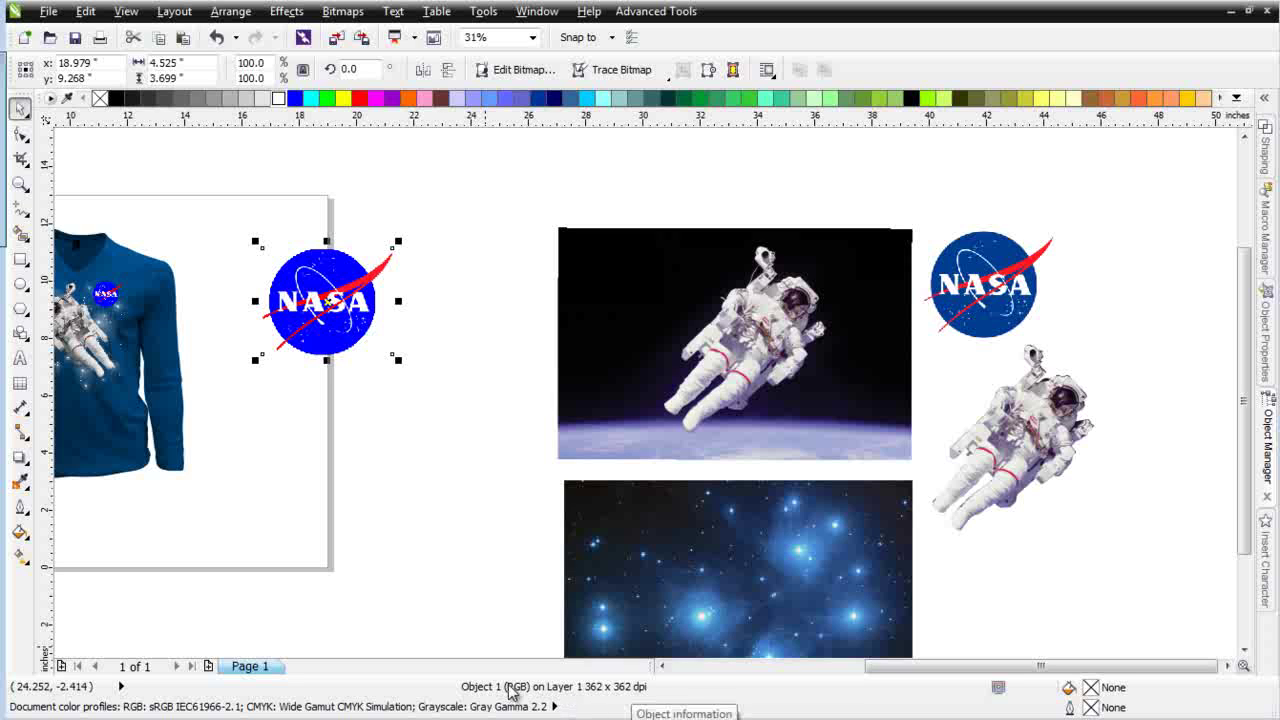
# Move the edited NASA logo up over the page's top-right edge, centered at about X 16.7, Y 13.3 inches.
pyautogui.scroll(3, 248, 346)
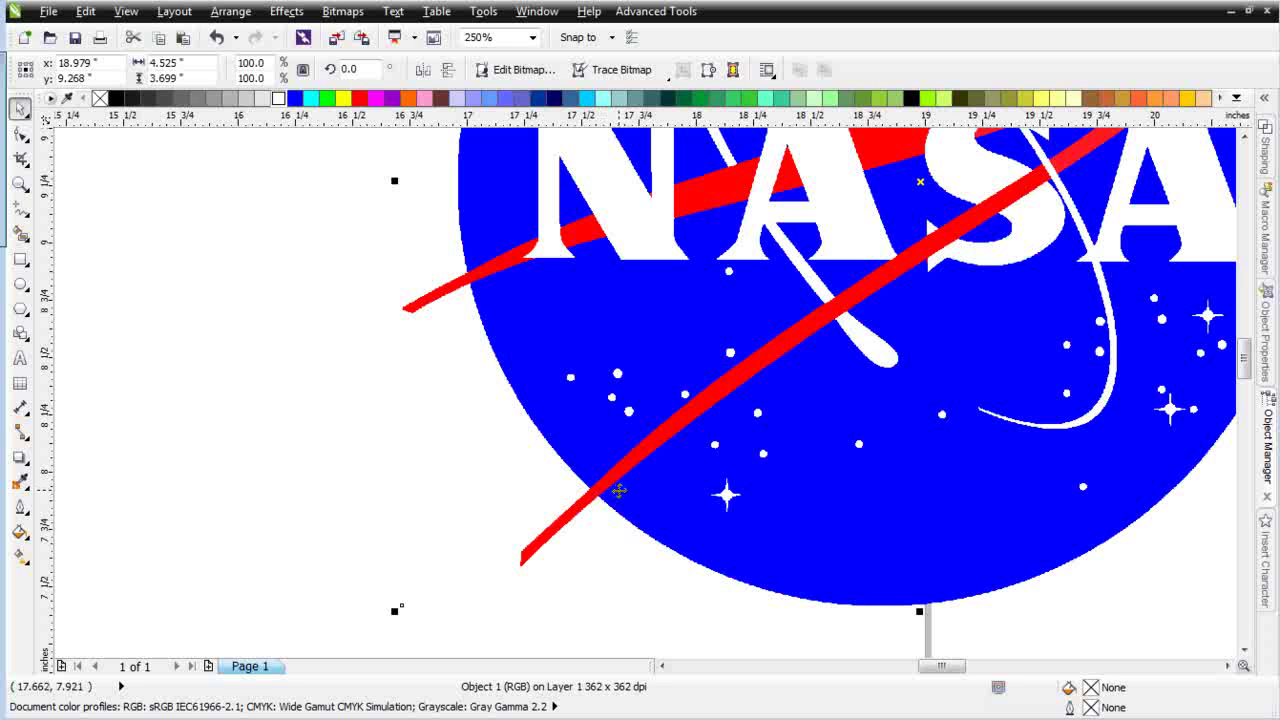
pyautogui.scroll(-5, 619, 490)
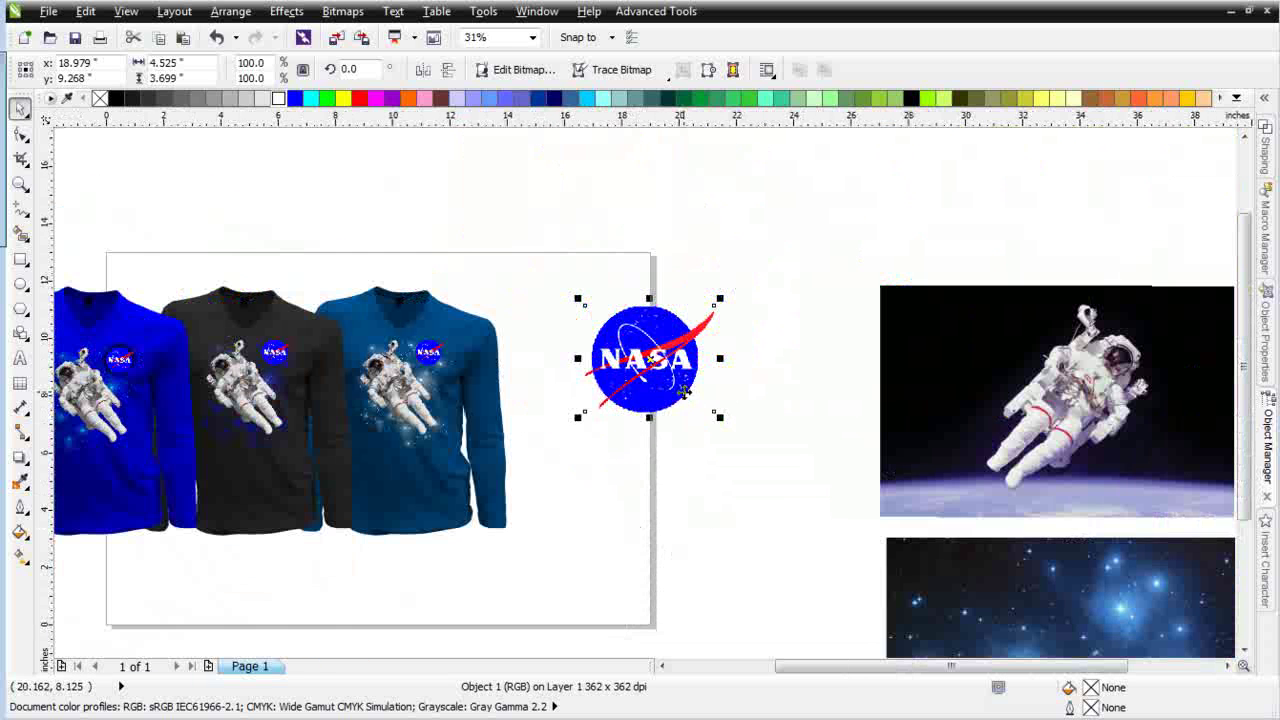
pyautogui.moveTo(683, 392); pyautogui.dragTo(618, 277)
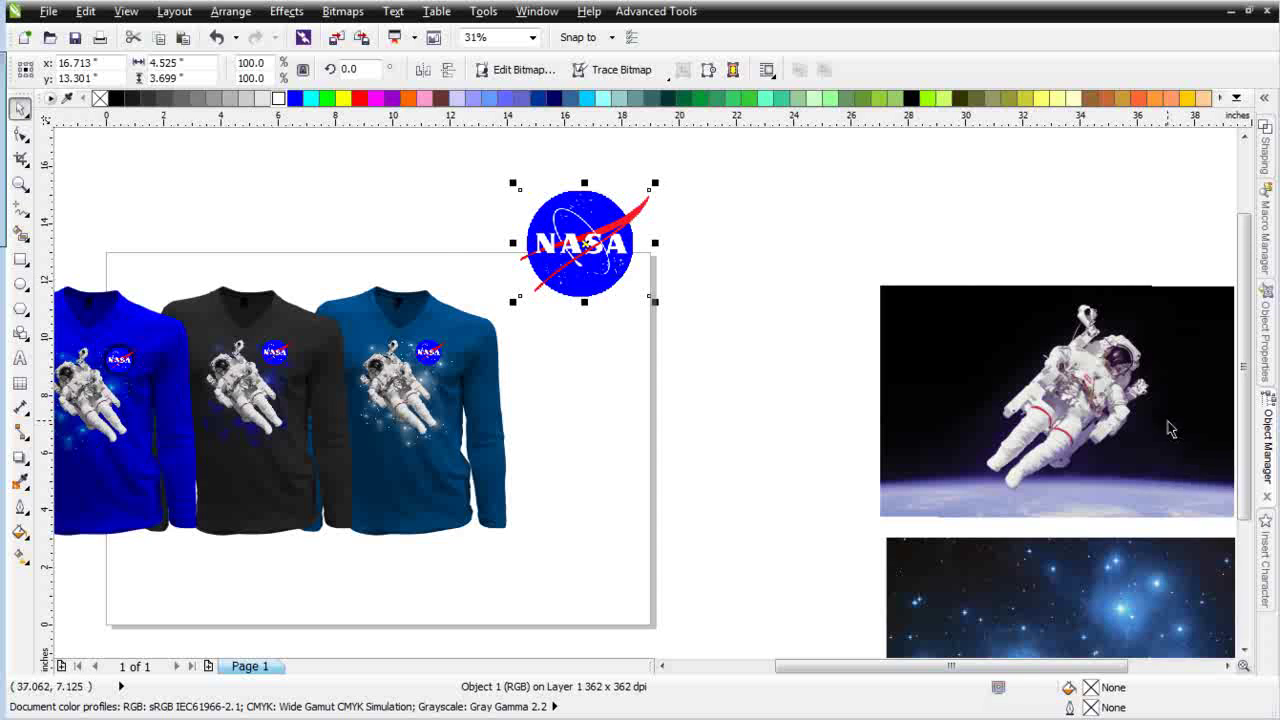
# Place a copy of the cut-out astronaut PowerClip below and to the right of the original, at about X 48.2, Y -1.6 inches.
pyautogui.scroll(2, 1168, 429)
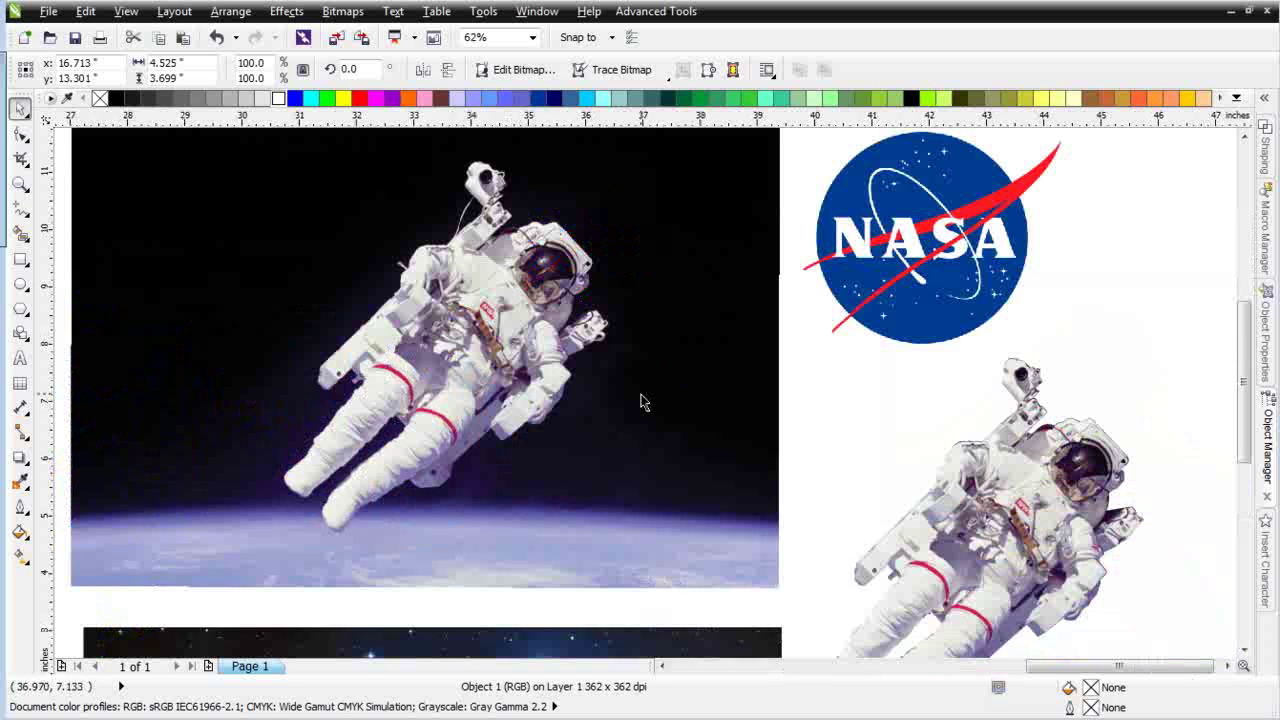
pyautogui.click(987, 521)
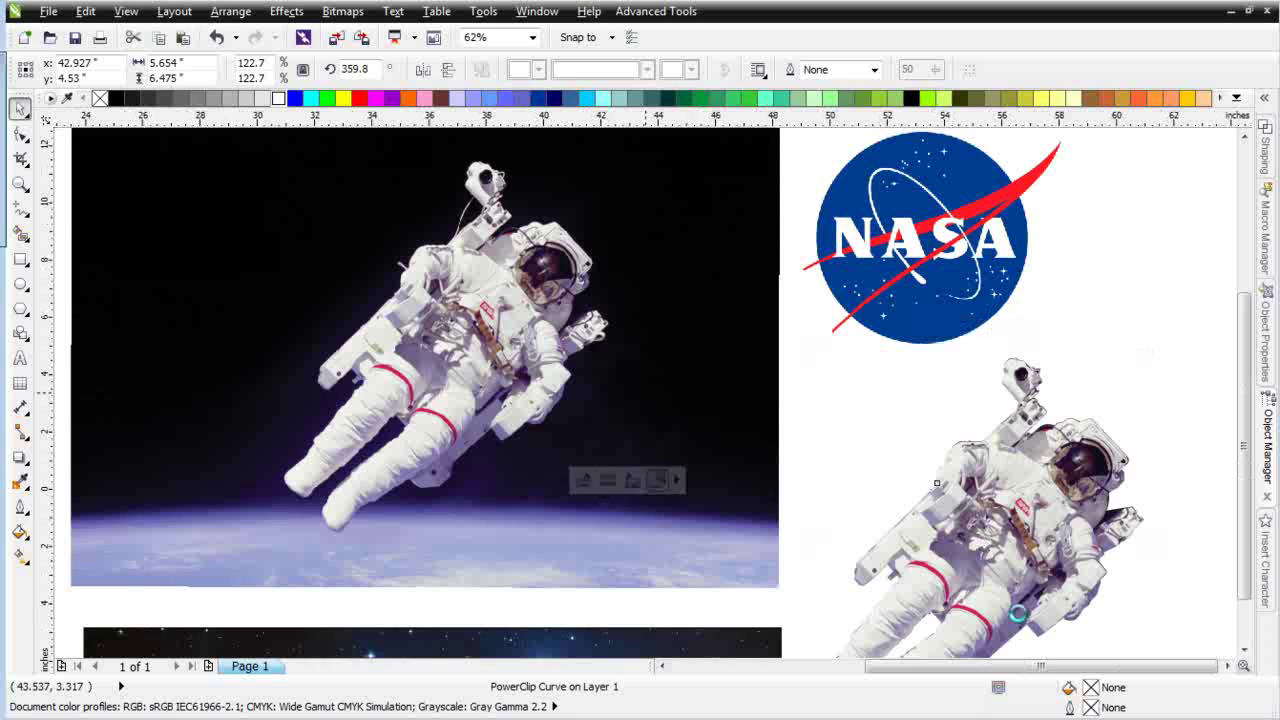
pyautogui.scroll(-2, 1017, 612)
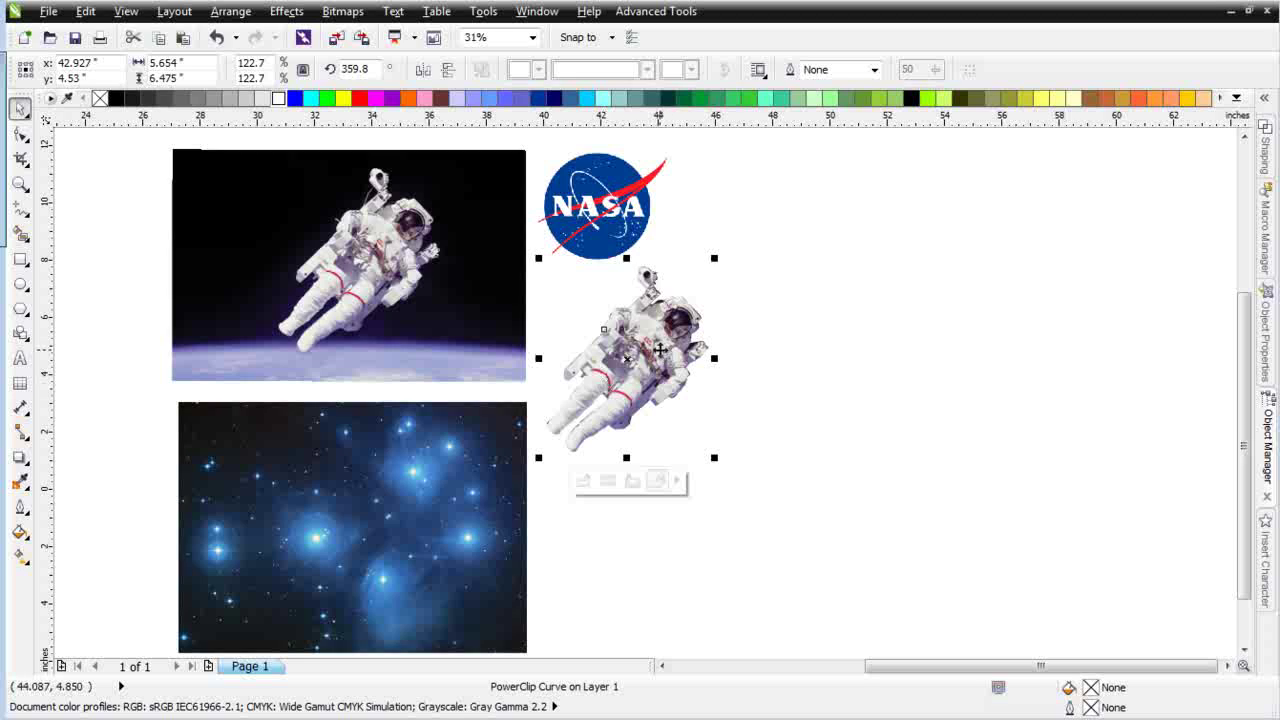
pyautogui.moveTo(661, 349); pyautogui.dragTo(812, 524)
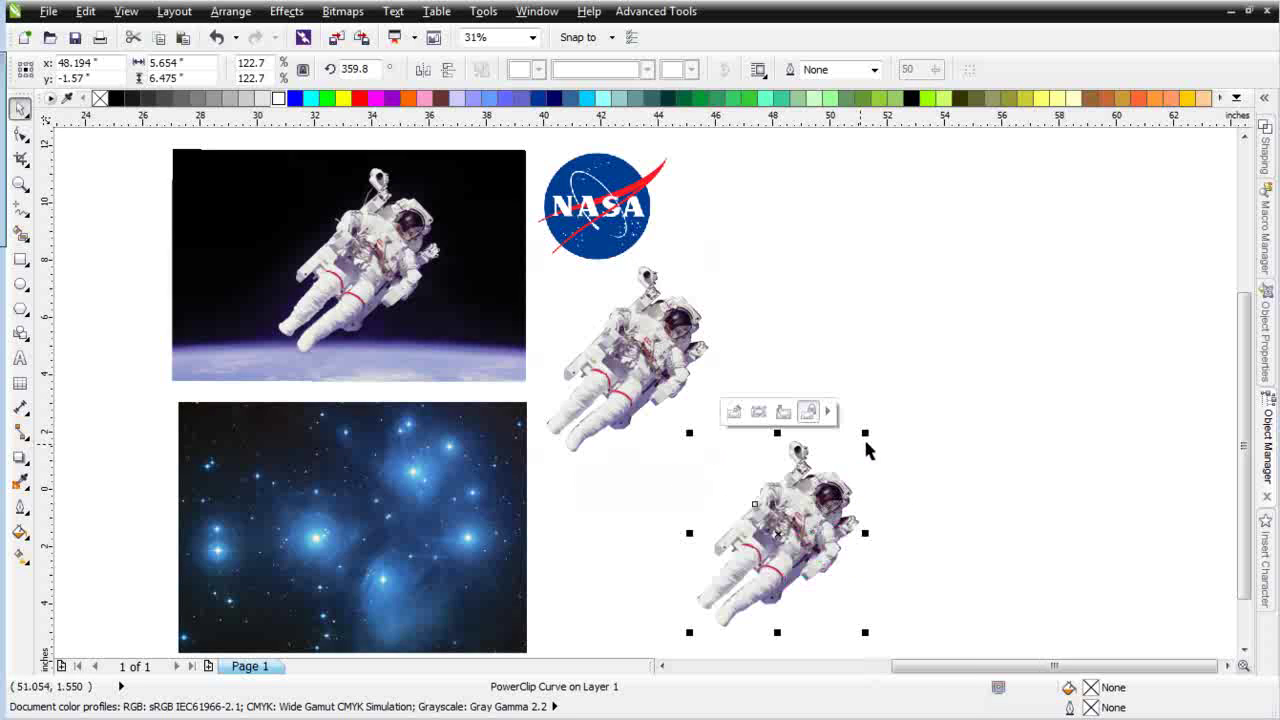
# Enlarge the astronaut copy proportionally to about 13.6 by 15.6 inches.
pyautogui.click(864, 433)
pyautogui.click(745, 482)
pyautogui.moveTo(866, 434); pyautogui.dragTo(1087, 180)
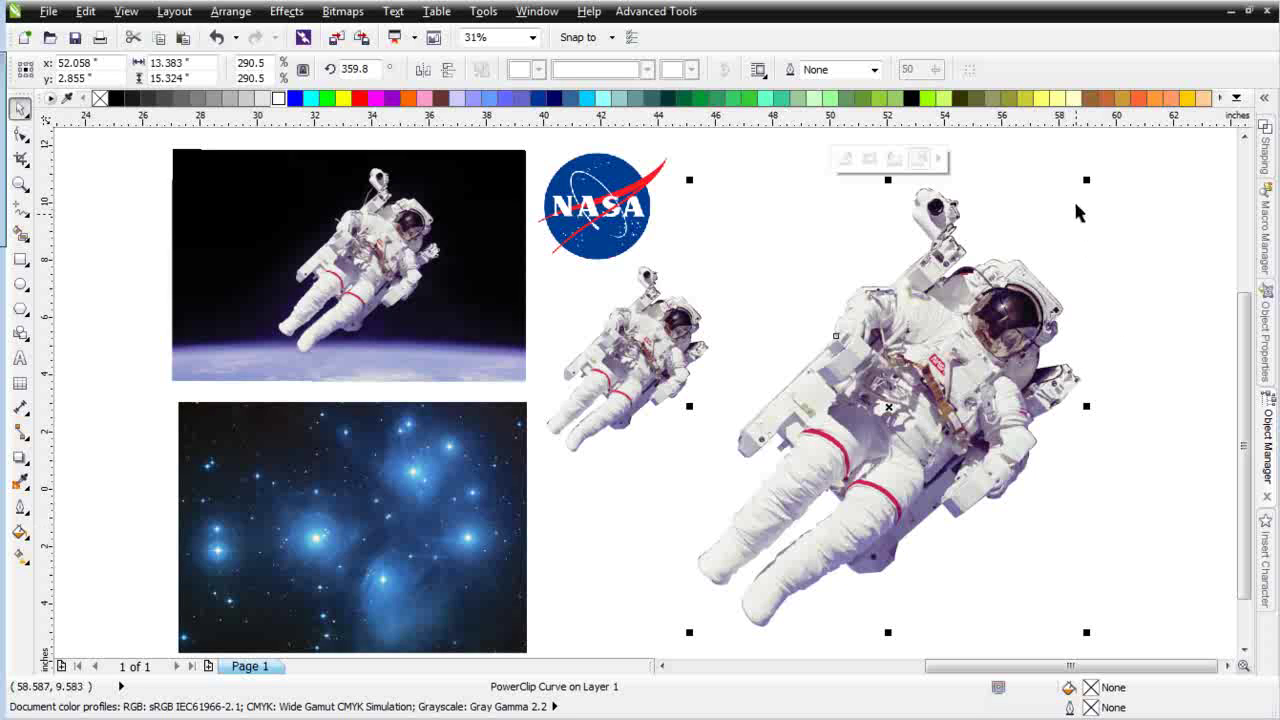
pyautogui.moveTo(1087, 181)
pyautogui.mouseDown()
pyautogui.moveTo(1068, 202)
pyautogui.moveTo(1093, 173)
pyautogui.mouseUp()
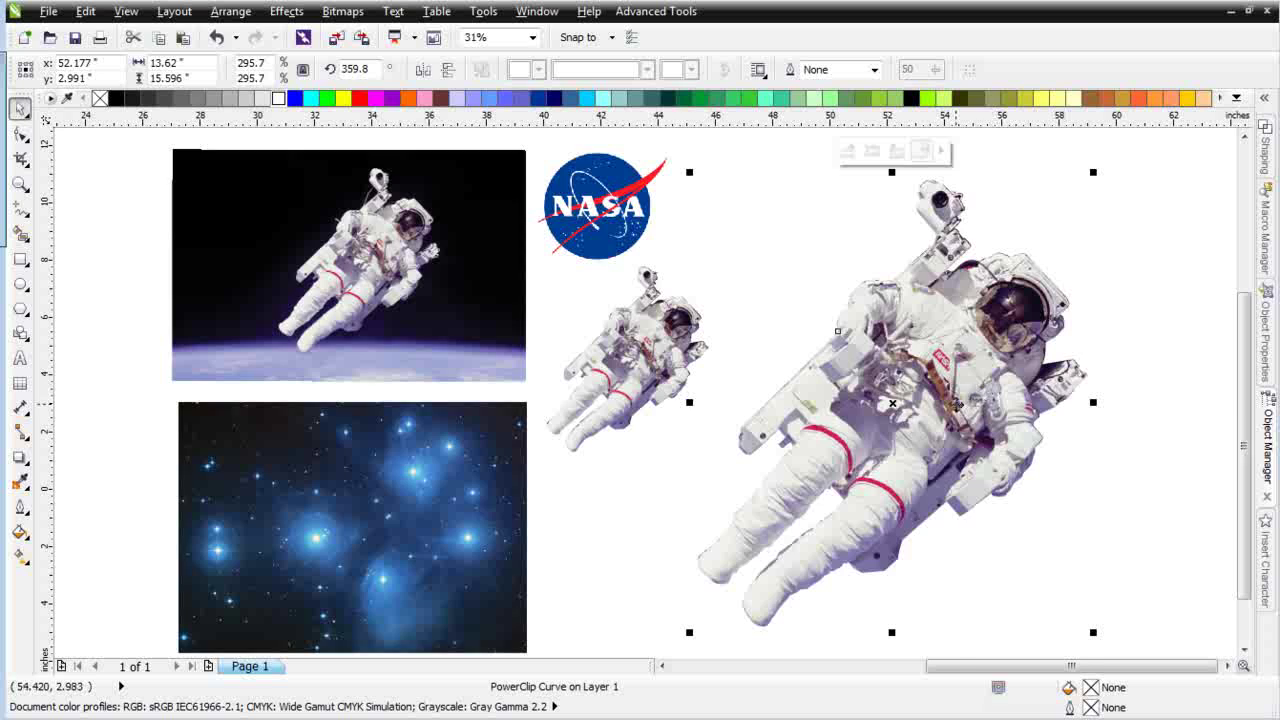
# Convert the enlarged astronaut copy to a 300 dpi RGB Color (24-bit) bitmap with a transparent background.
pyautogui.scroll(-1, 317, 382)
pyautogui.click(343, 12)
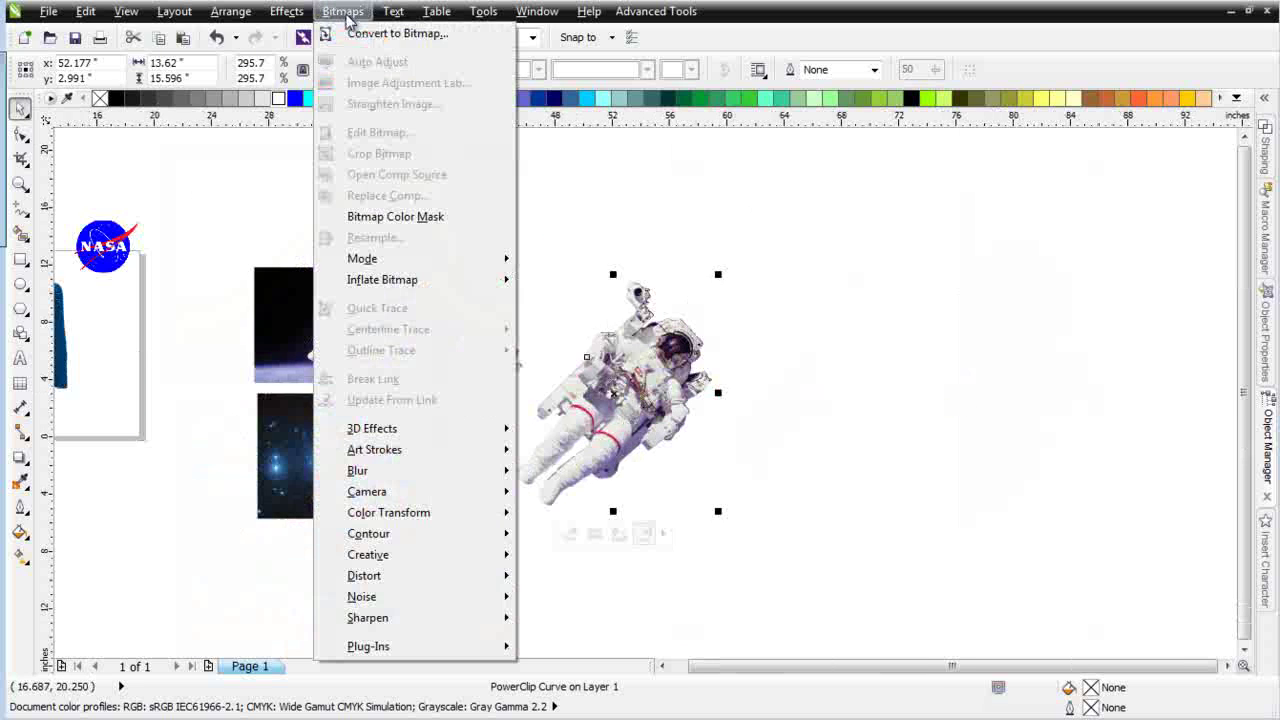
pyautogui.click(352, 34)
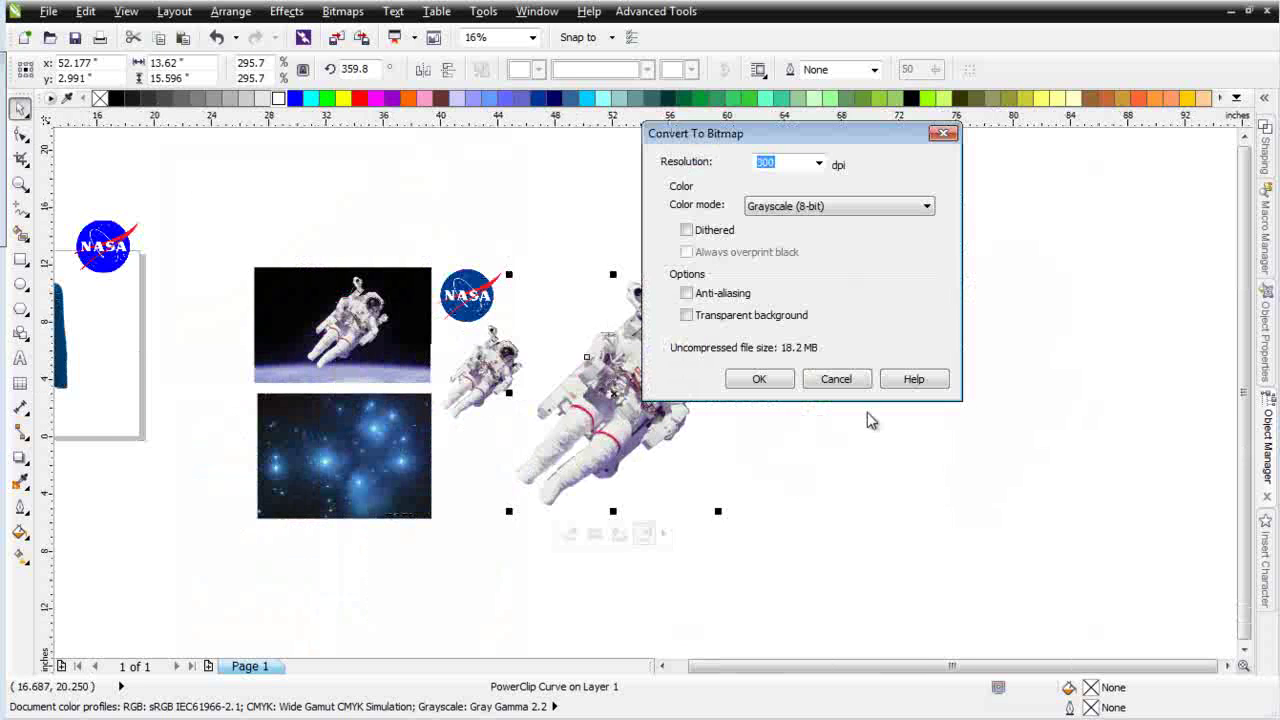
pyautogui.click(924, 207)
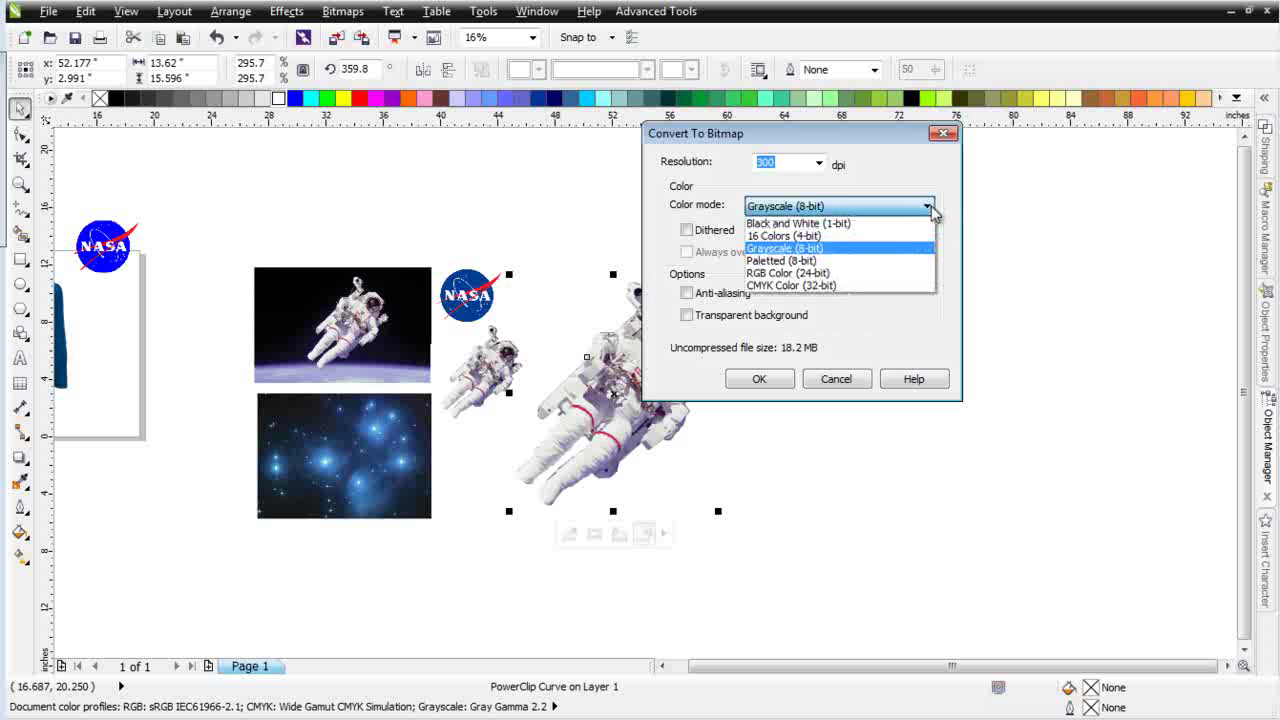
pyautogui.click(892, 278)
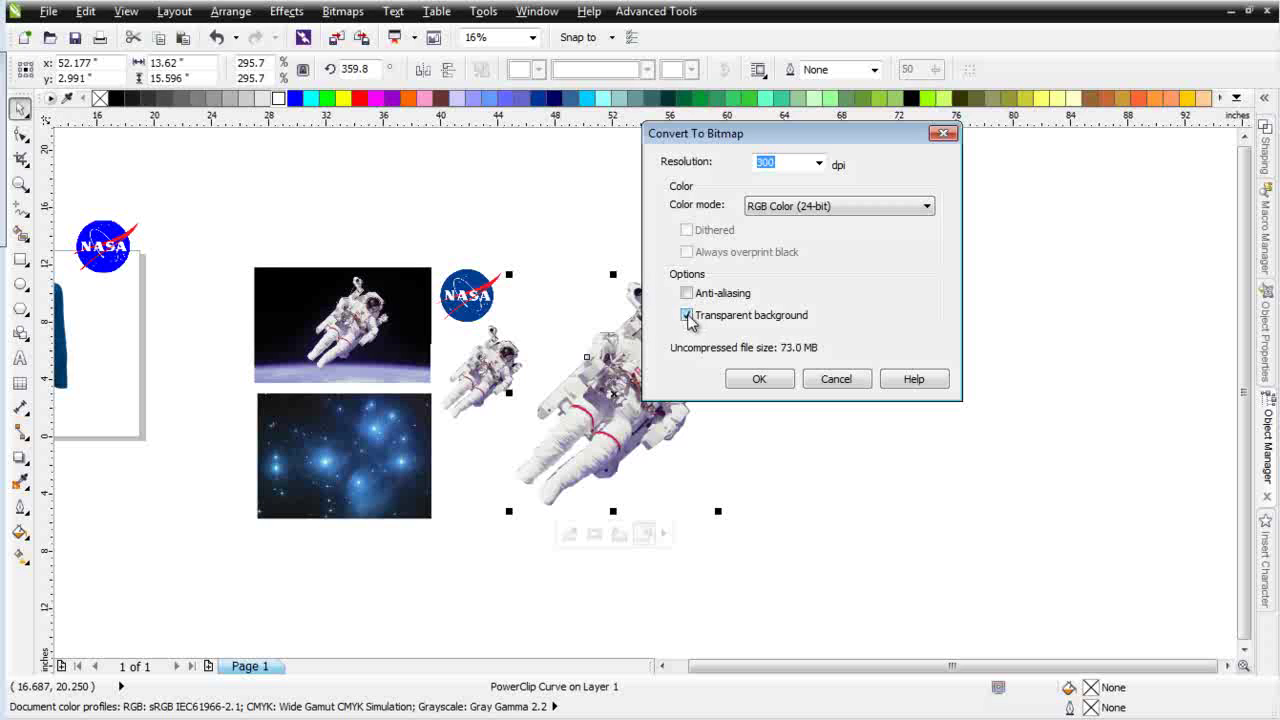
pyautogui.click(762, 379)
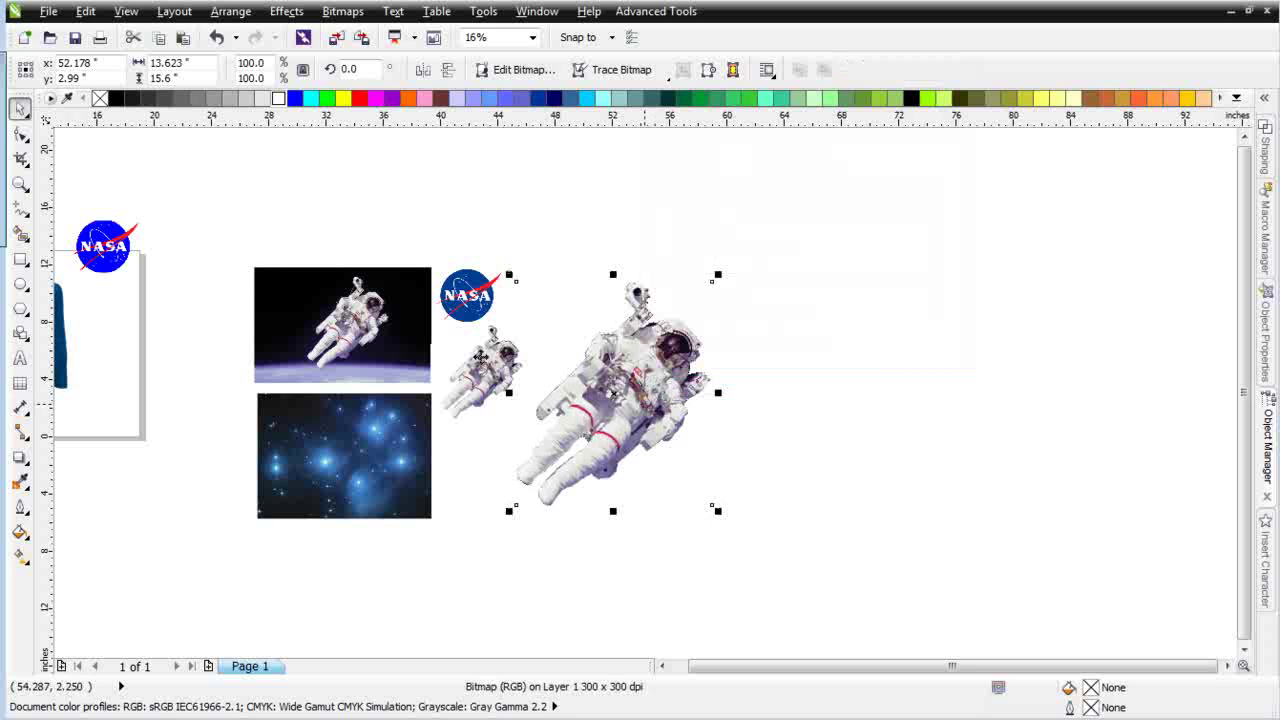
# Open the astronaut bitmap for editing in Corel PHOTO-PAINT and apply a Smart Blur of 20, checking it in the before-and-after preview.
pyautogui.click(522, 74)
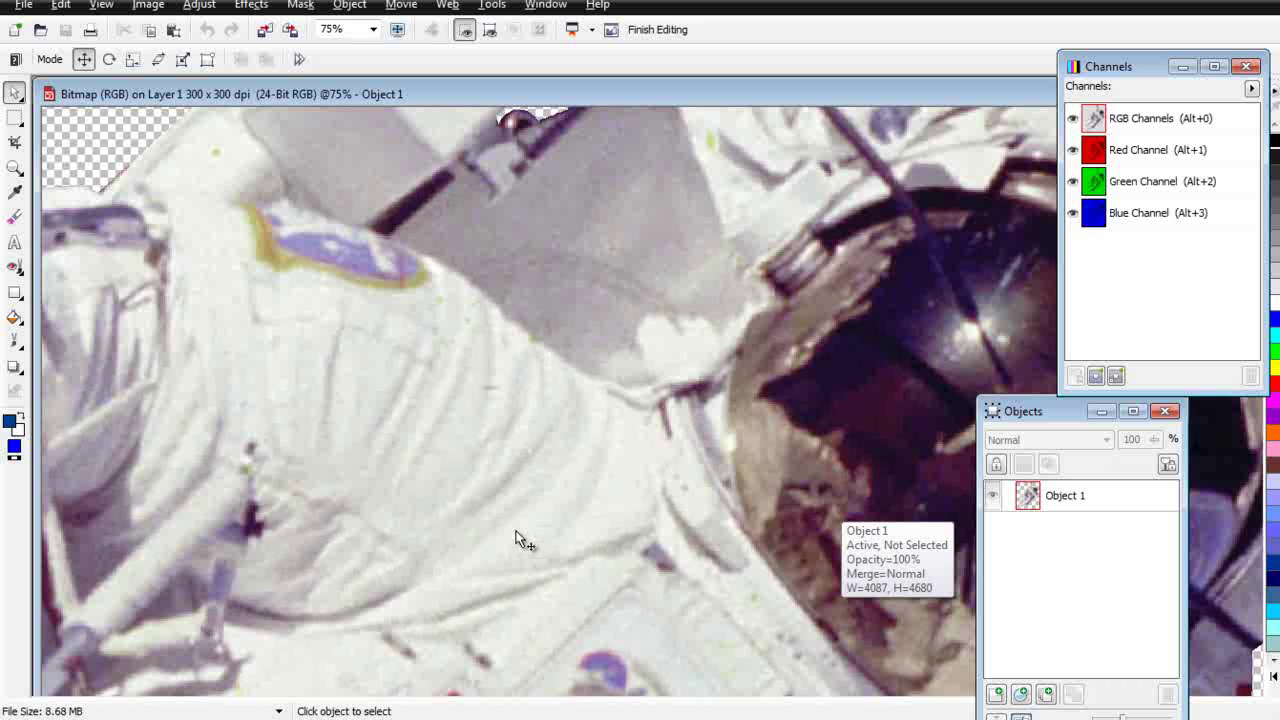
pyautogui.scroll(-2, 516, 540)
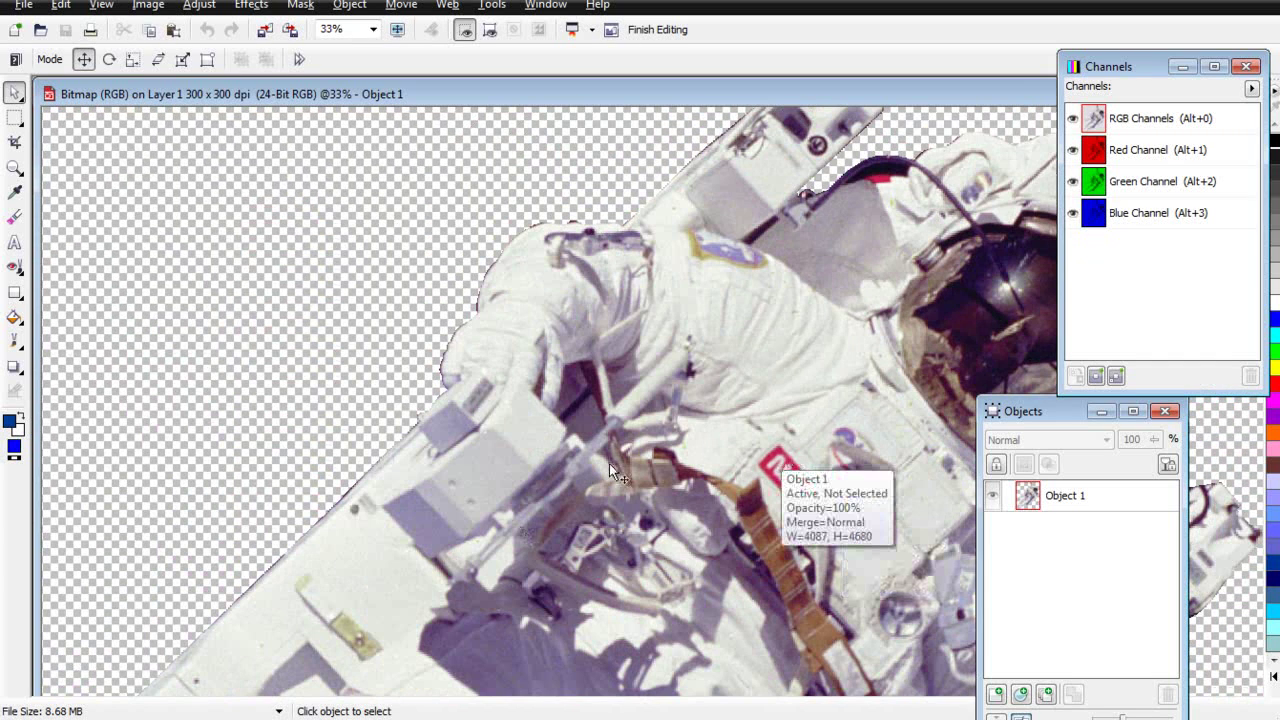
pyautogui.click(264, 8)
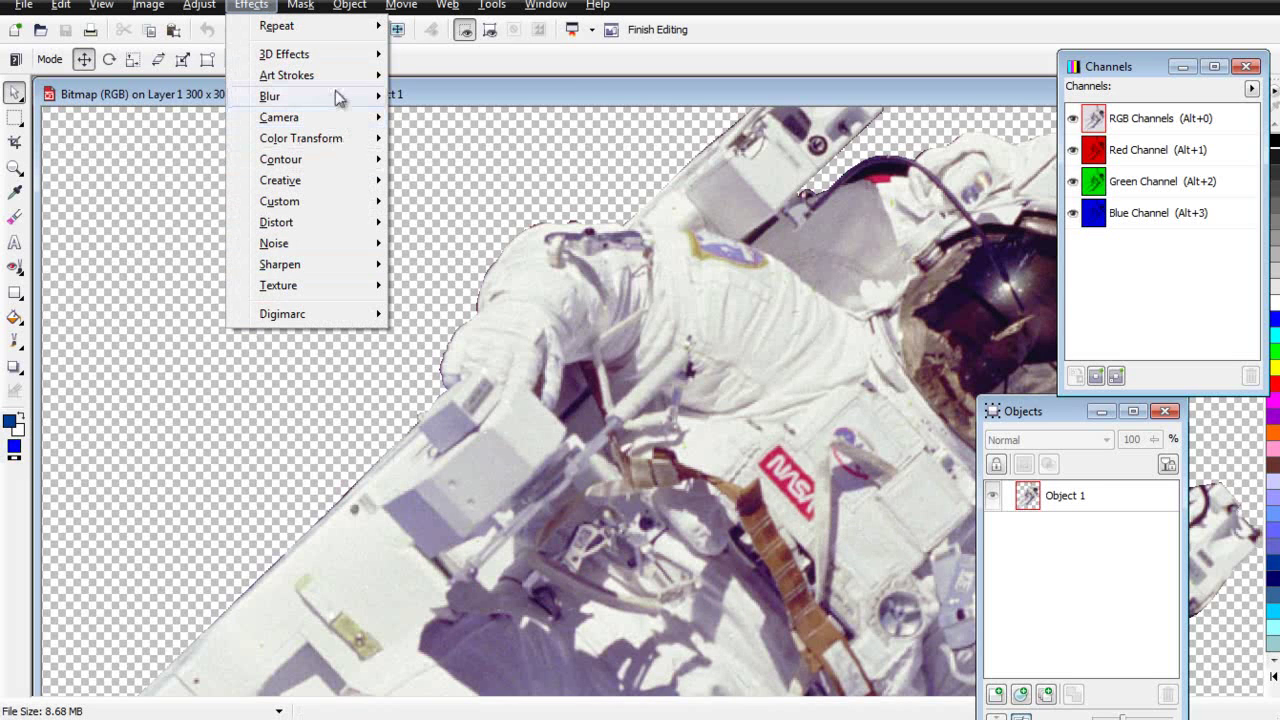
pyautogui.moveTo(336, 97)
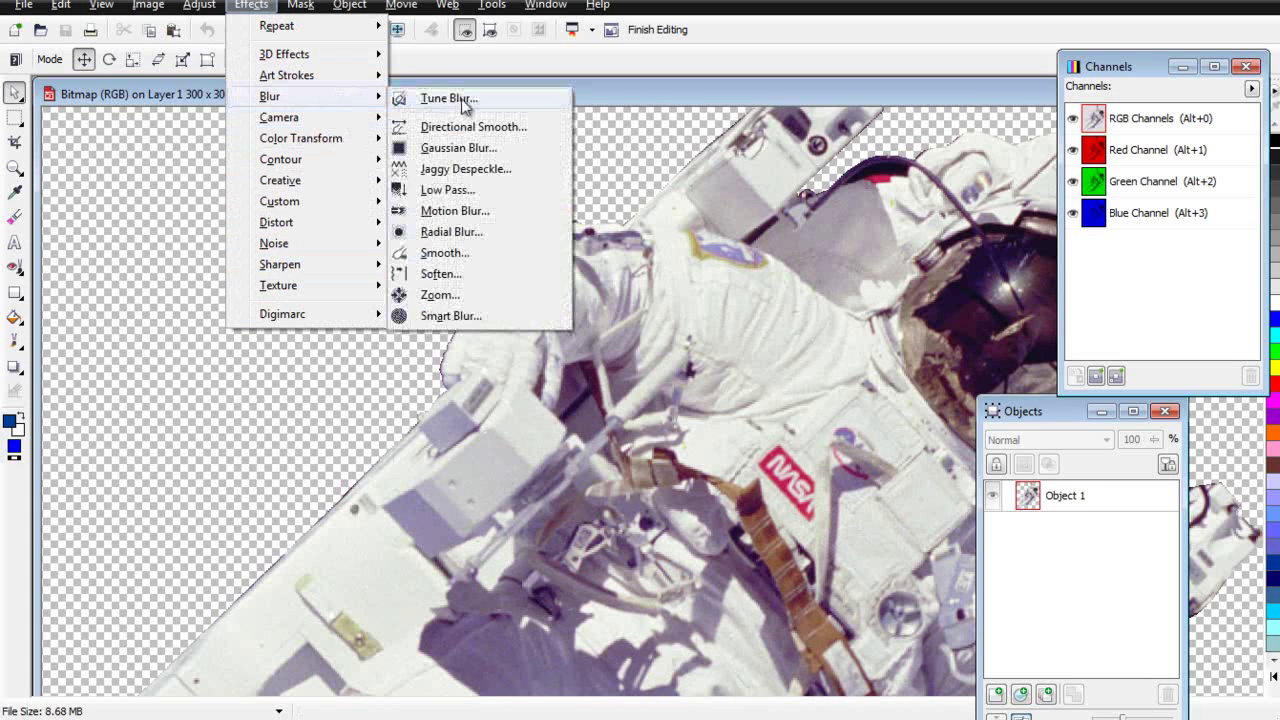
pyautogui.click(501, 316)
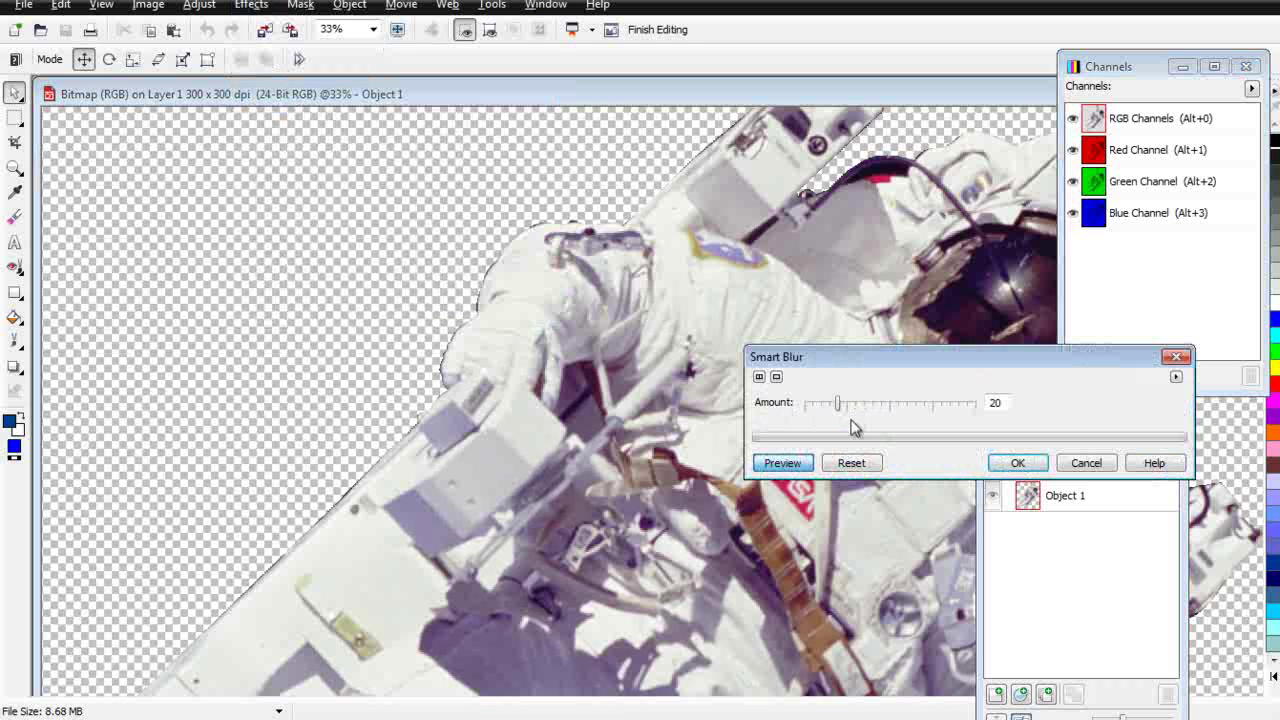
pyautogui.click(759, 377)
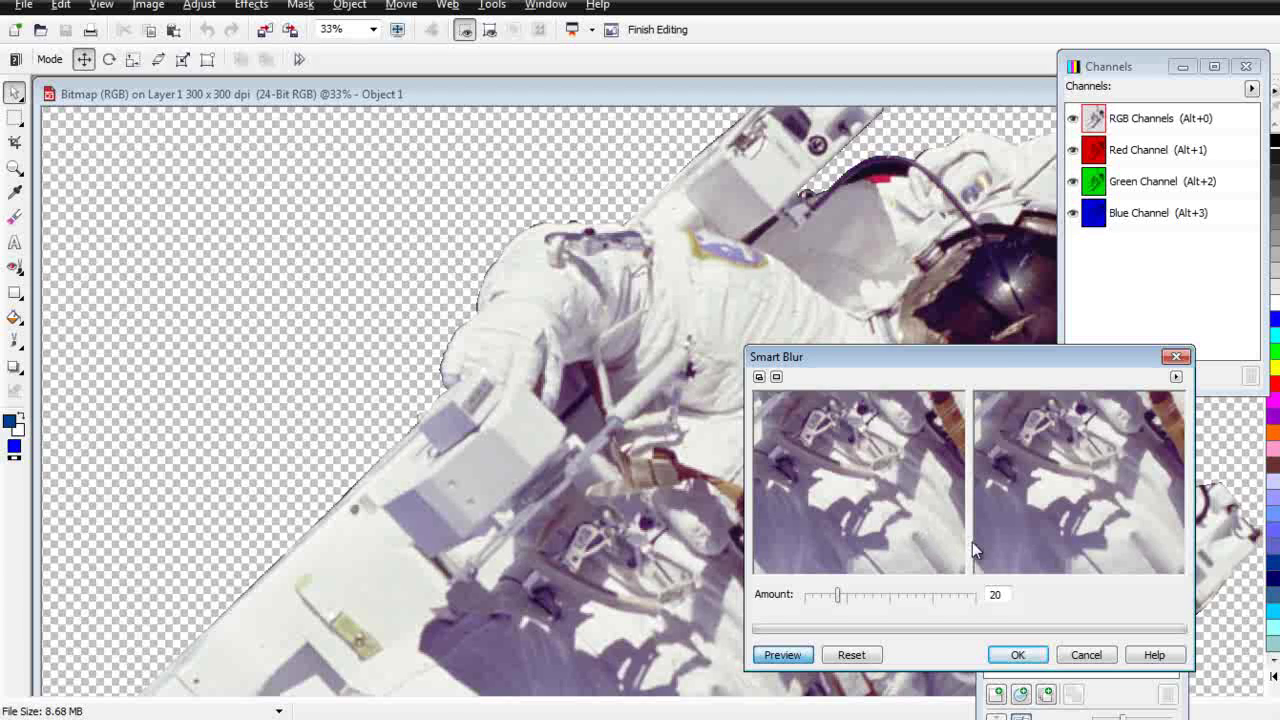
pyautogui.moveTo(960, 531); pyautogui.dragTo(893, 491)
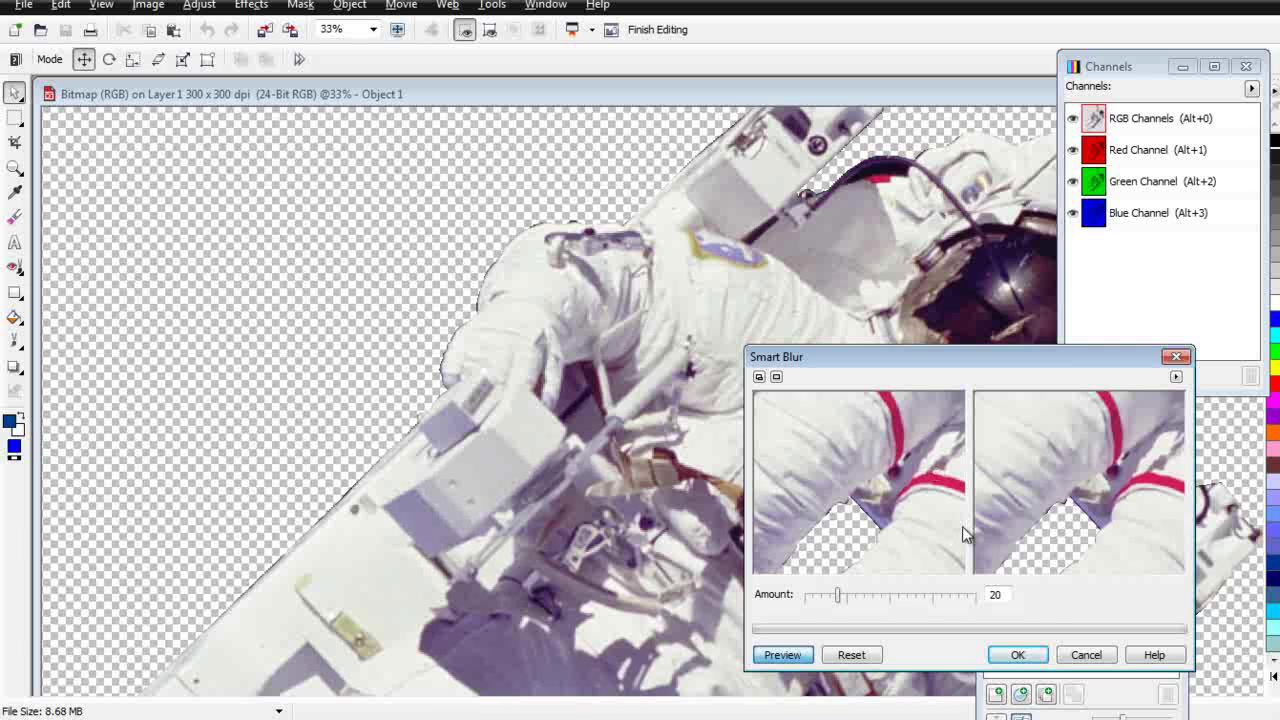
pyautogui.click(1017, 654)
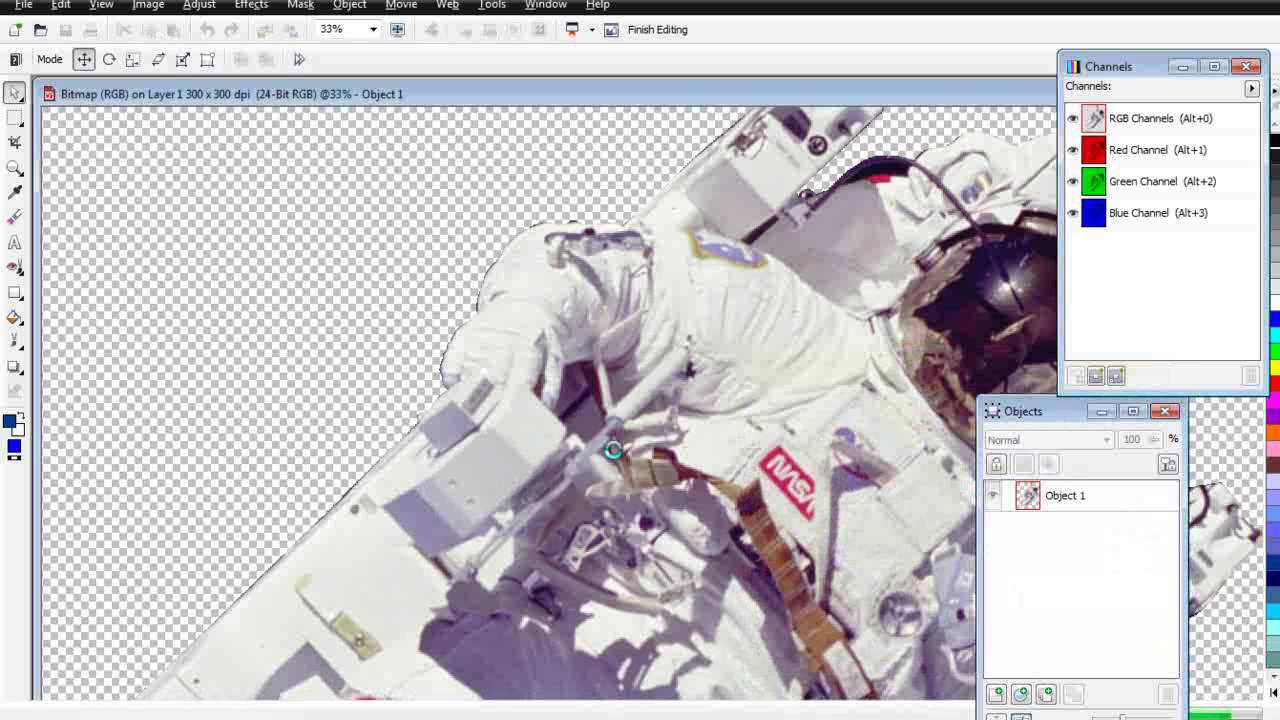
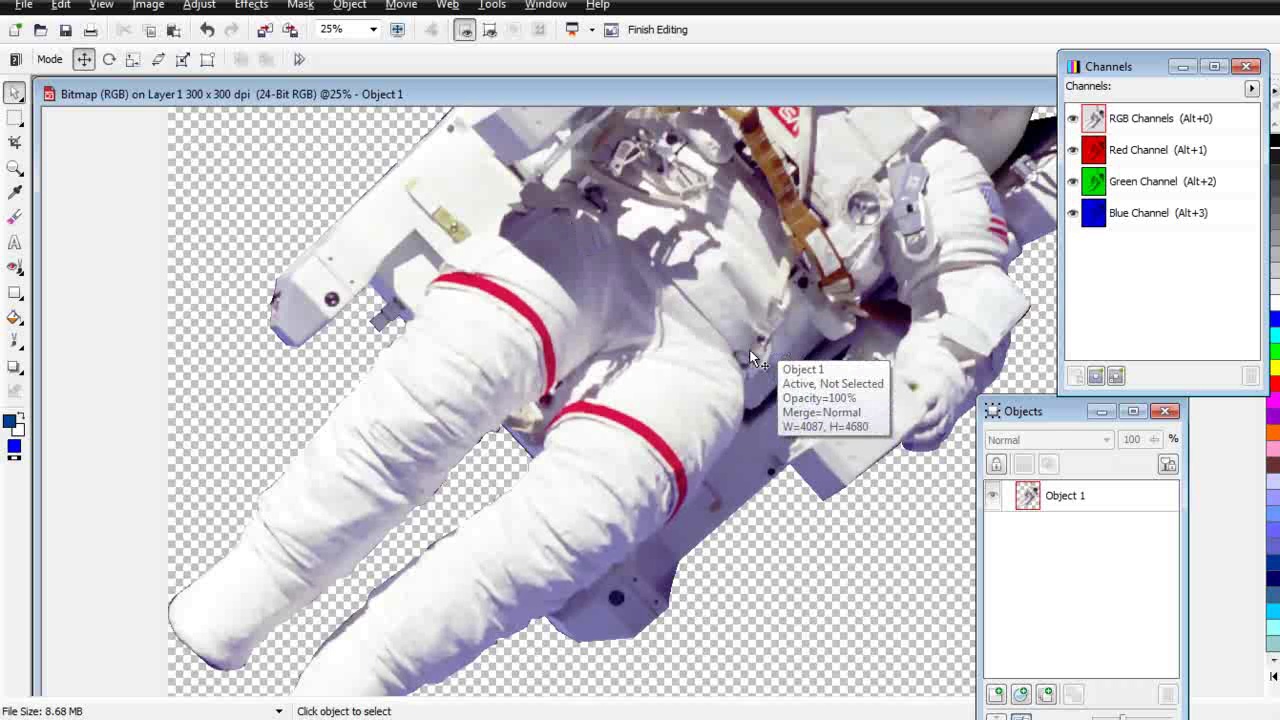
# Start a Hue/Saturation/Lightness adjustment on the astronaut with the Yellow channel at saturation -100 and lightness -2.
pyautogui.scroll(-2, 770, 288)
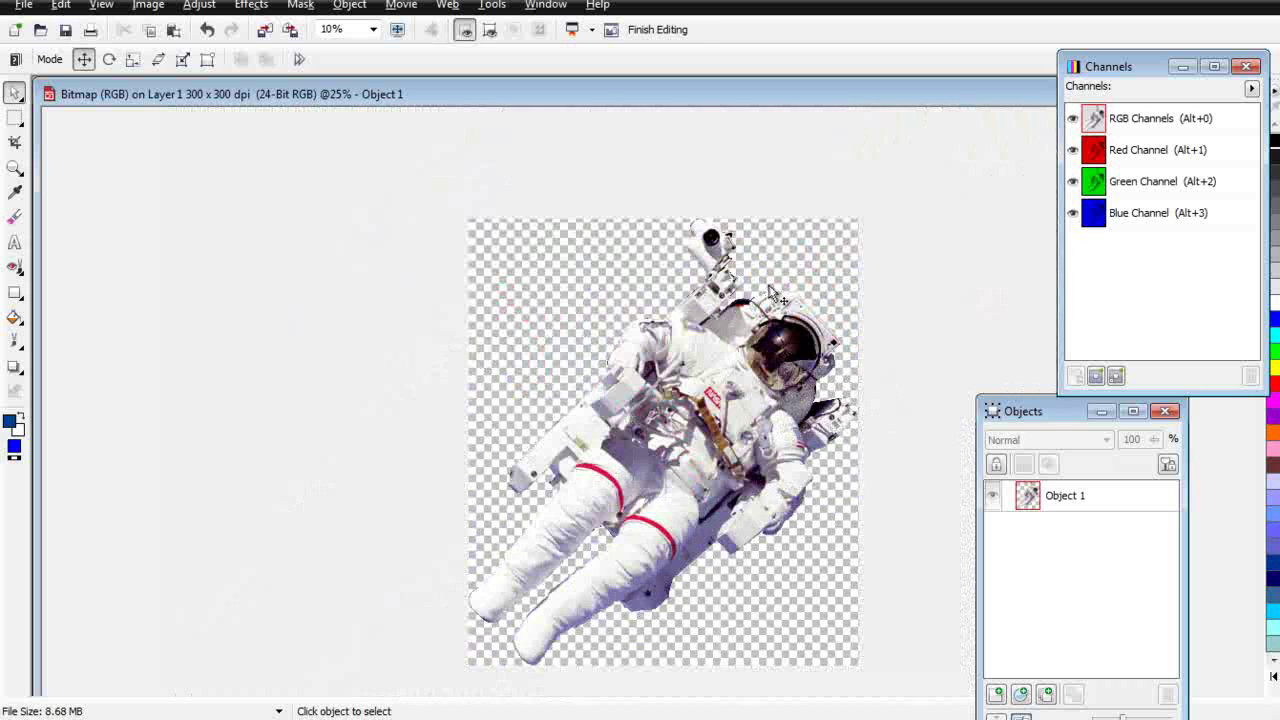
pyautogui.scroll(2, 805, 385)
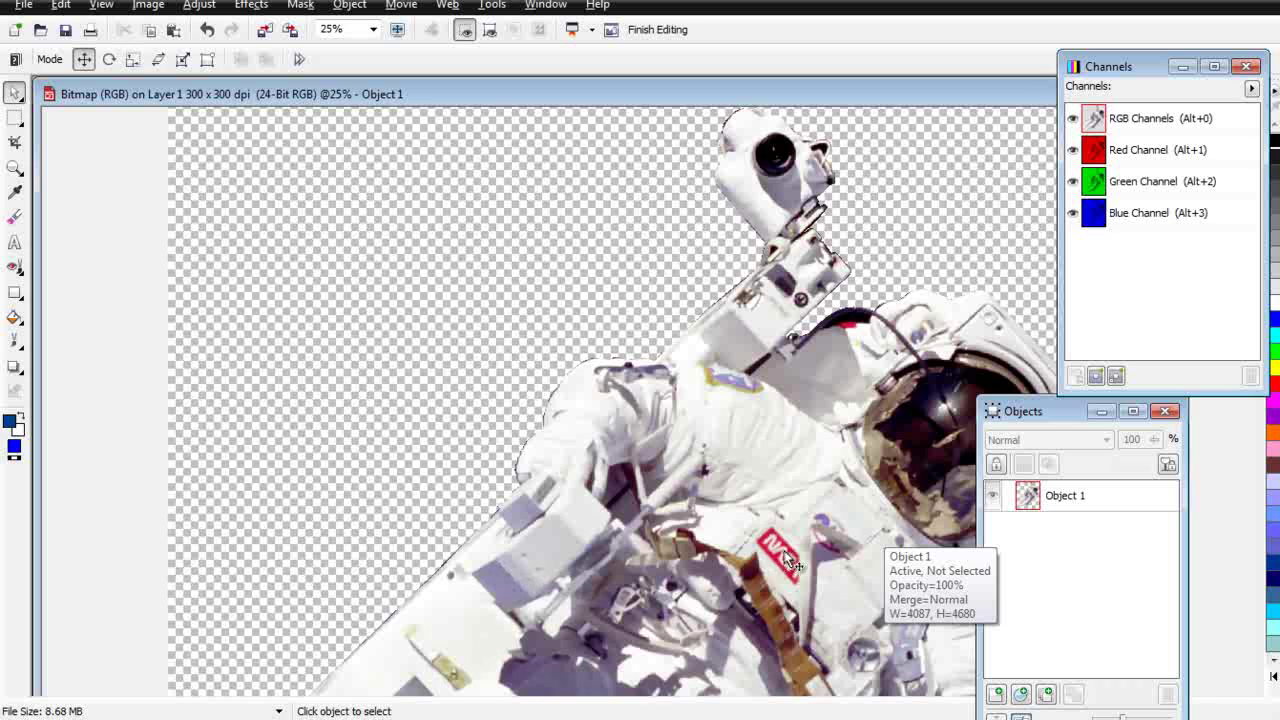
pyautogui.click(205, 8)
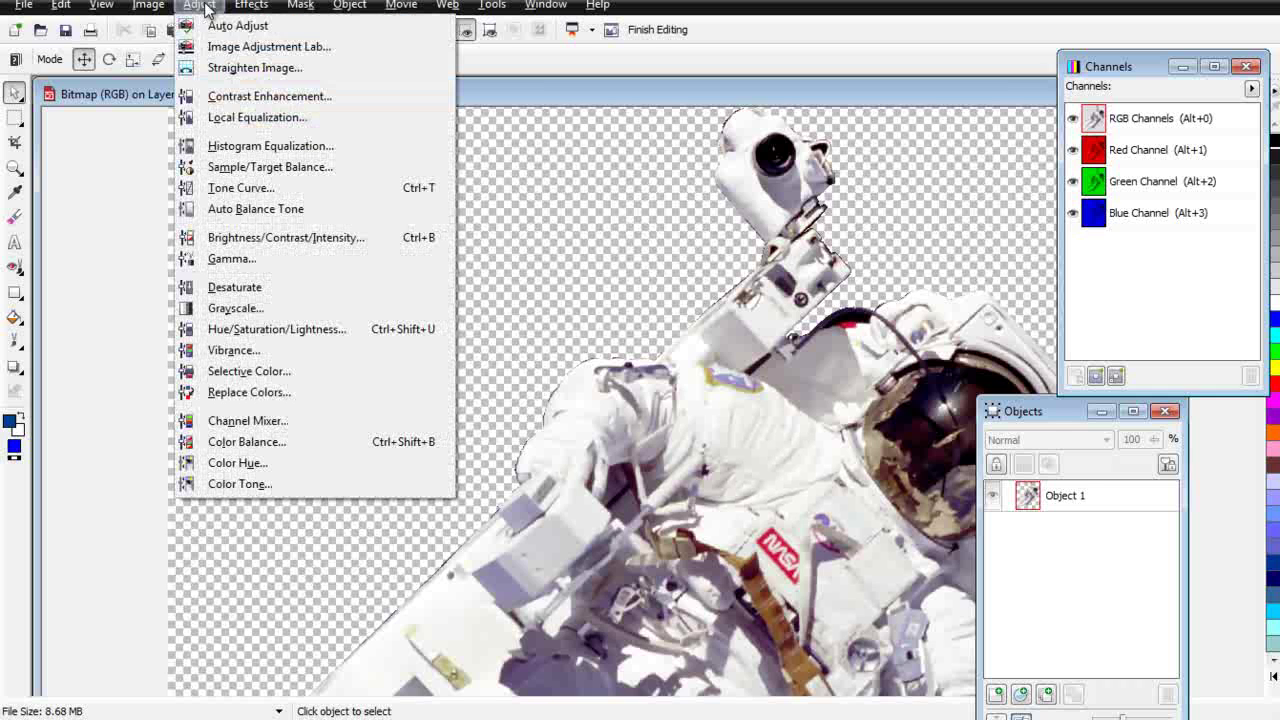
pyautogui.click(300, 329)
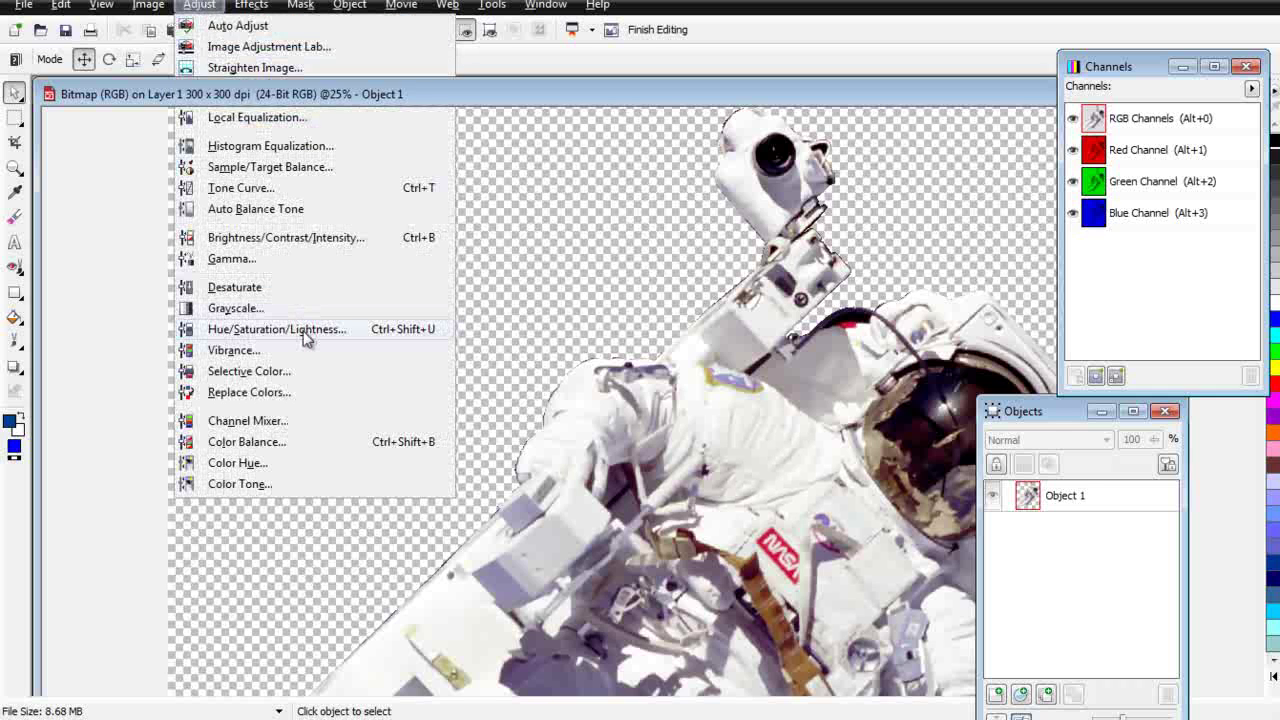
pyautogui.moveTo(938, 394); pyautogui.dragTo(464, 238)
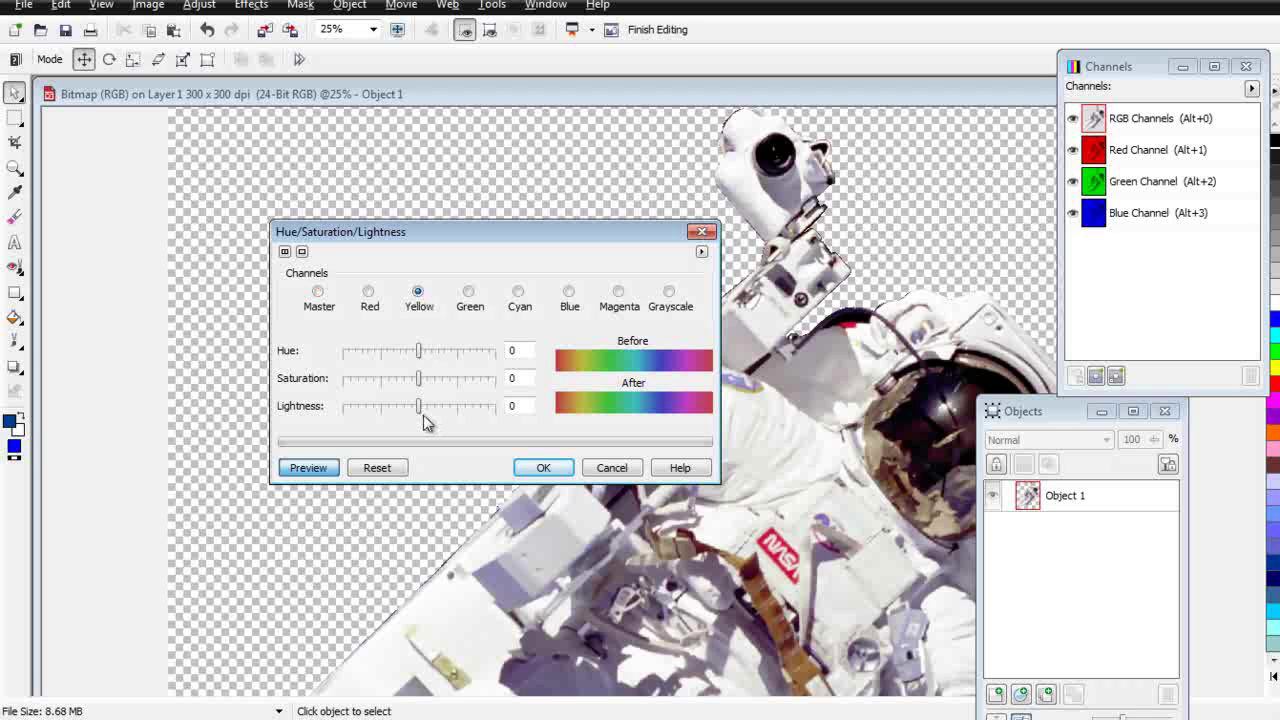
pyautogui.moveTo(422, 416)
pyautogui.mouseDown()
pyautogui.moveTo(537, 426)
pyautogui.moveTo(420, 430)
pyautogui.mouseUp()
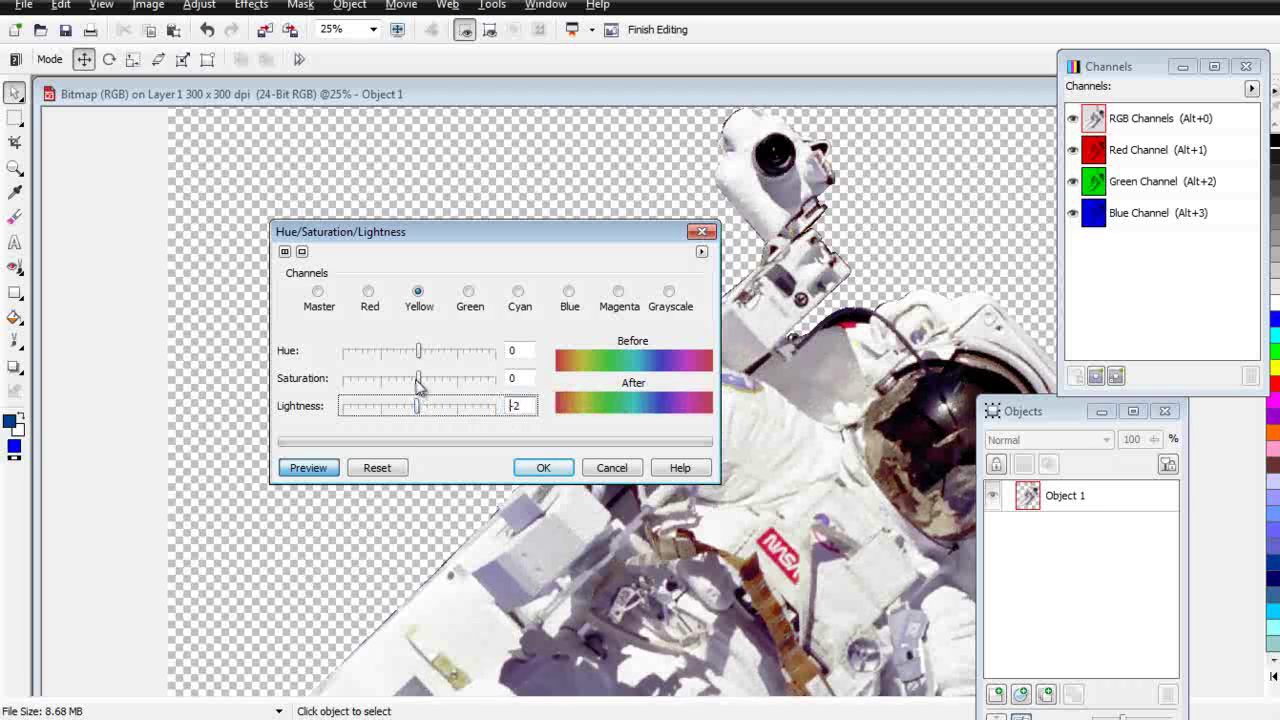
pyautogui.moveTo(420, 378); pyautogui.dragTo(330, 390)
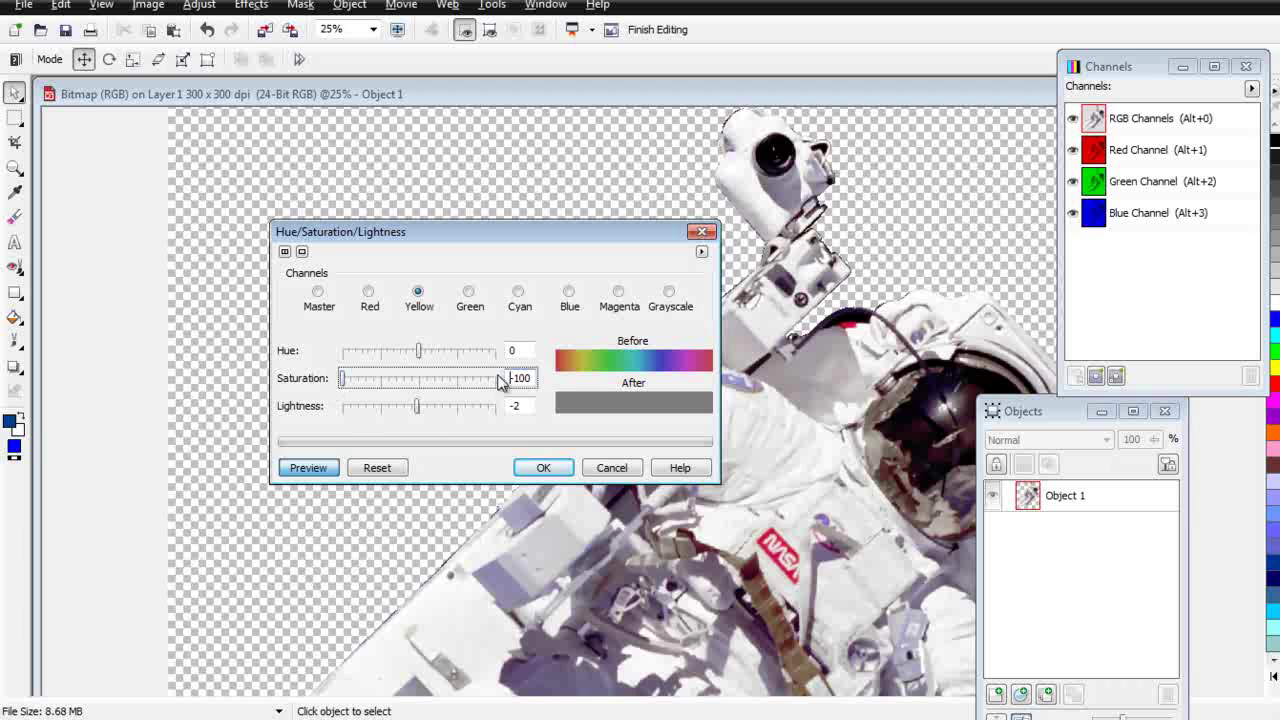
# Set the saturation of the Green, Cyan, Blue and Magenta channels to -100 each.
pyautogui.click(468, 292)
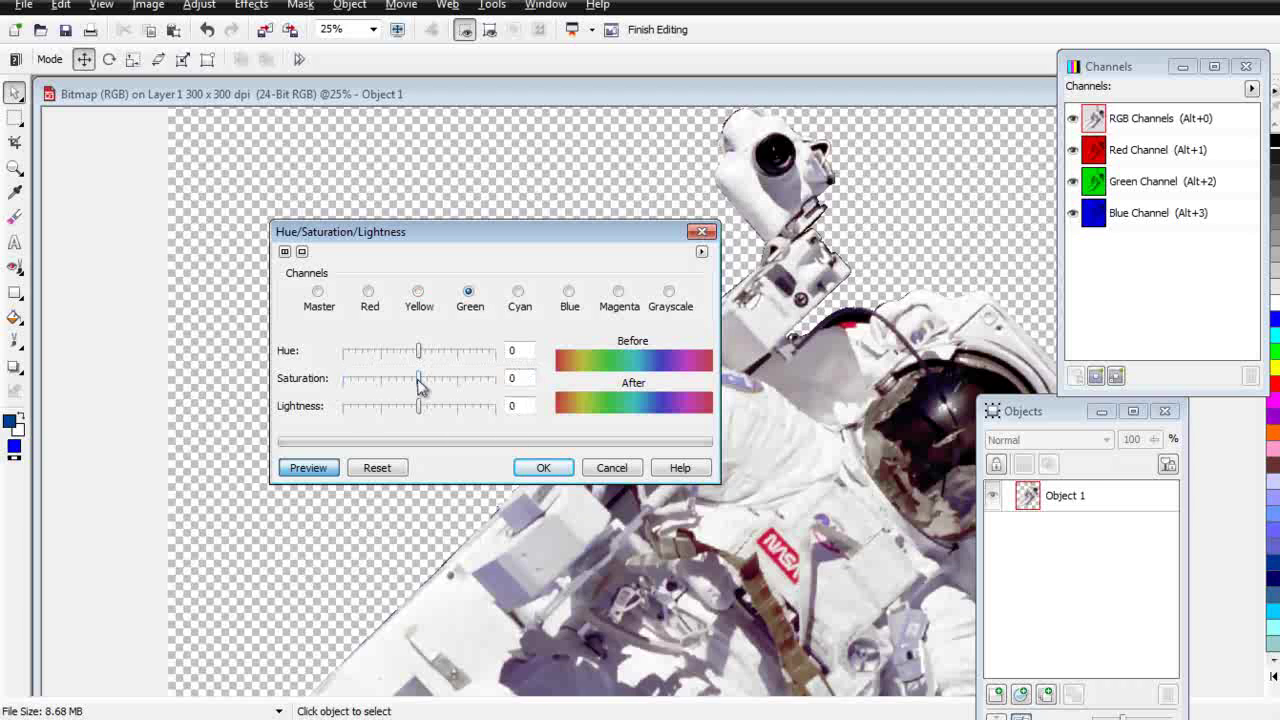
pyautogui.moveTo(419, 382); pyautogui.dragTo(317, 390)
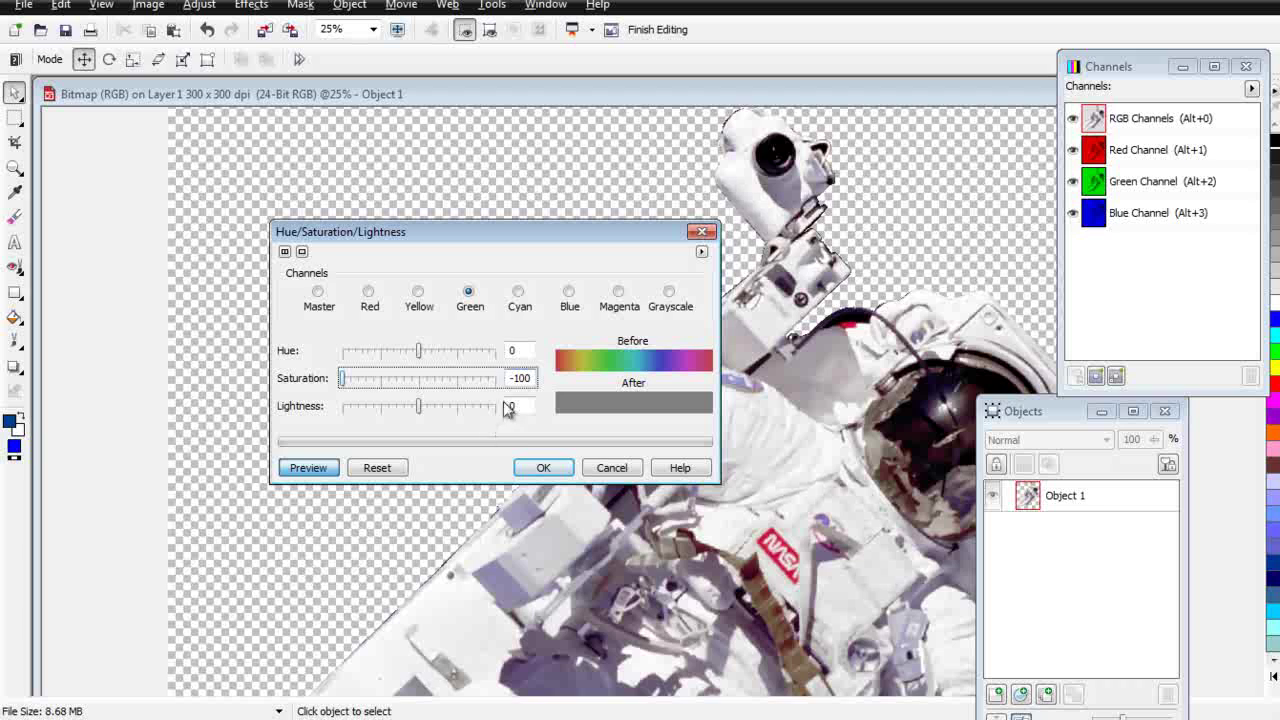
pyautogui.click(519, 294)
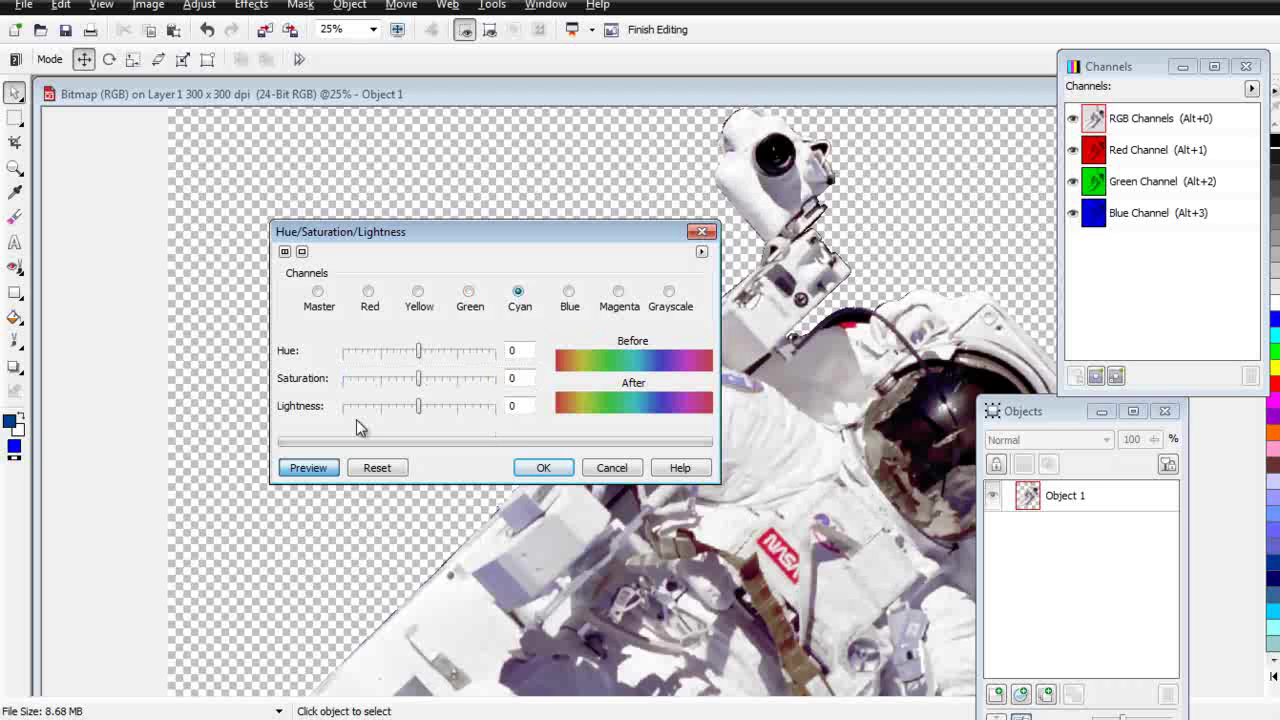
pyautogui.moveTo(421, 377); pyautogui.dragTo(290, 390)
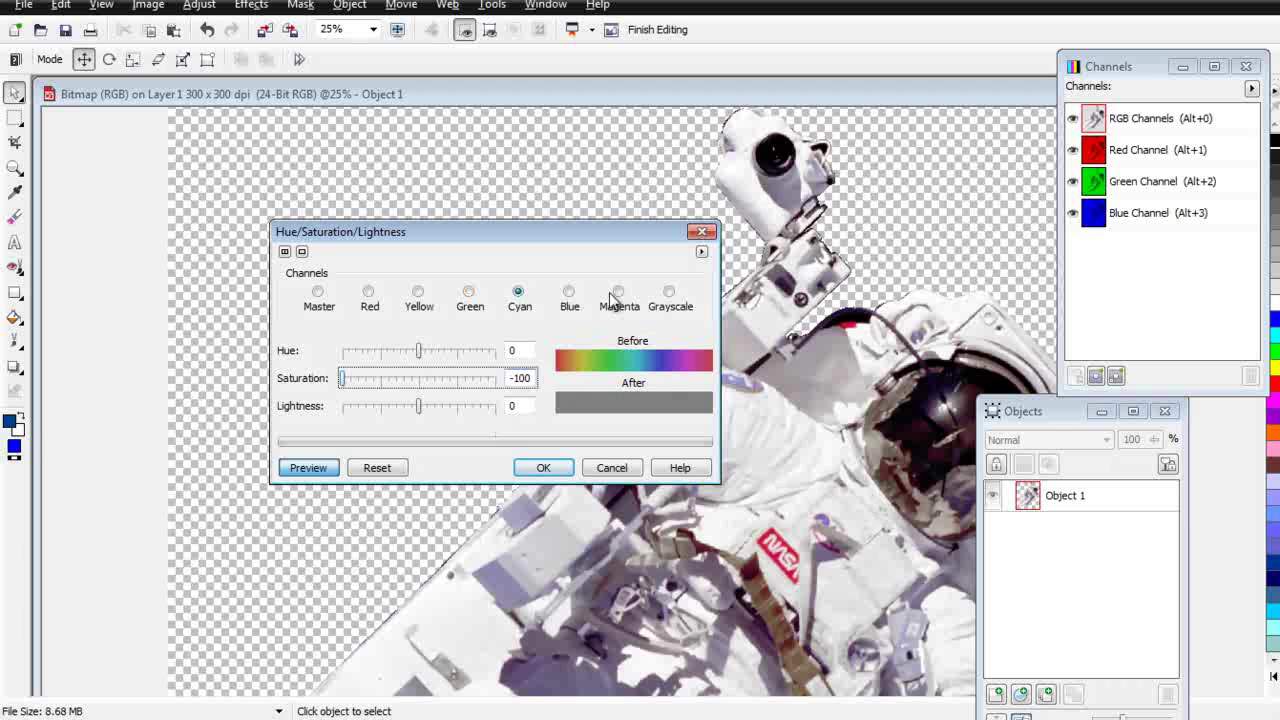
pyautogui.click(569, 293)
pyautogui.moveTo(420, 378); pyautogui.dragTo(303, 386)
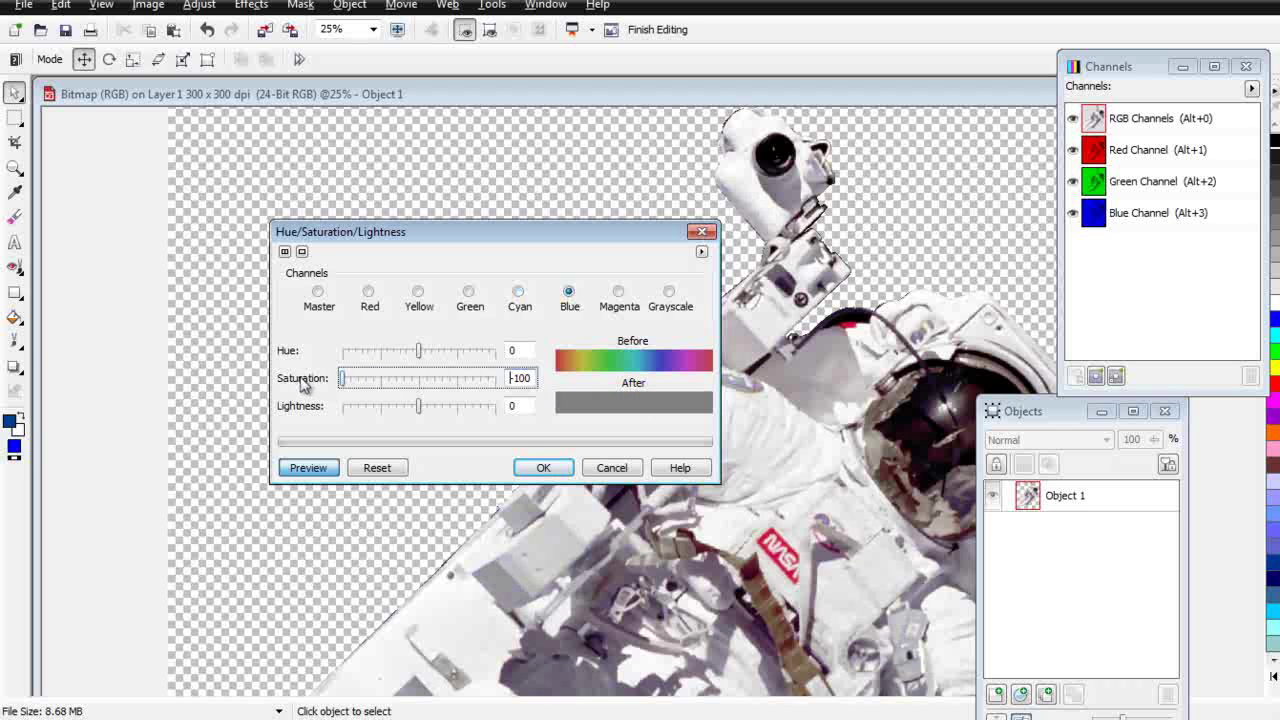
pyautogui.click(618, 292)
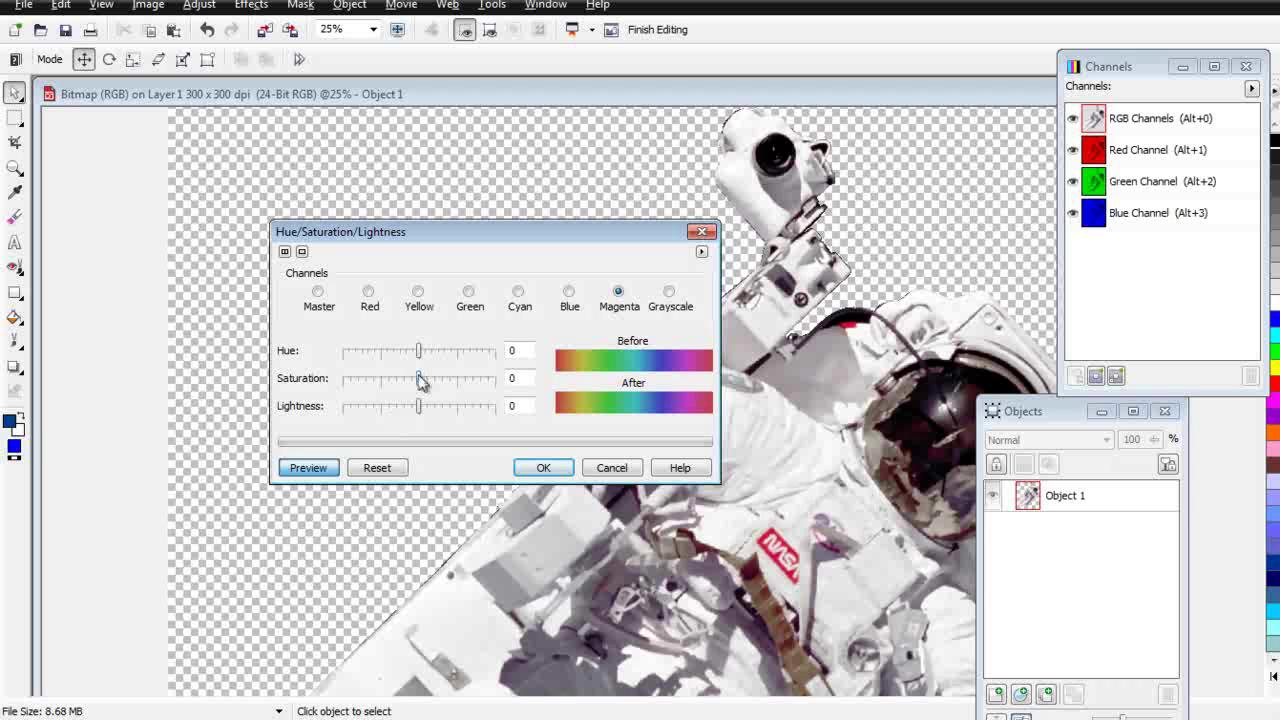
pyautogui.moveTo(418, 378); pyautogui.dragTo(278, 388)
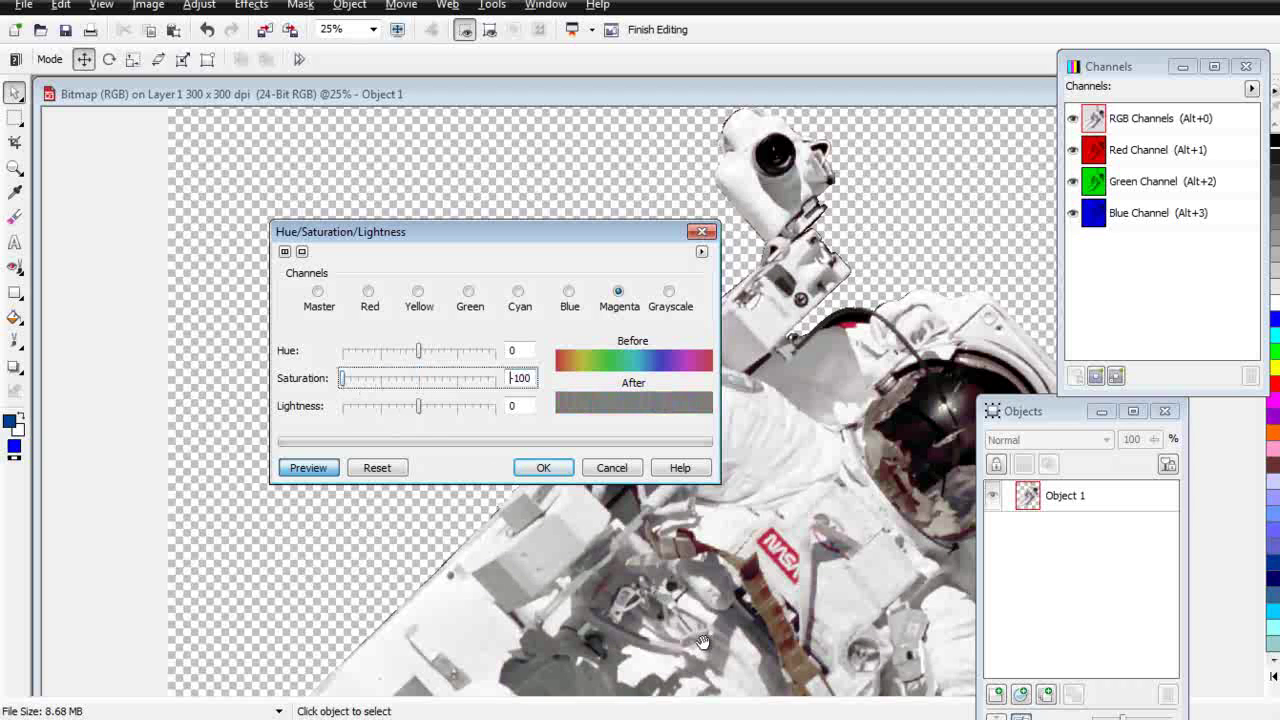
# Compare the astronaut with and without the desaturation preview, and apply the Hue/Saturation/Lightness adjustment.
pyautogui.click(315, 470)
pyautogui.click(315, 470)
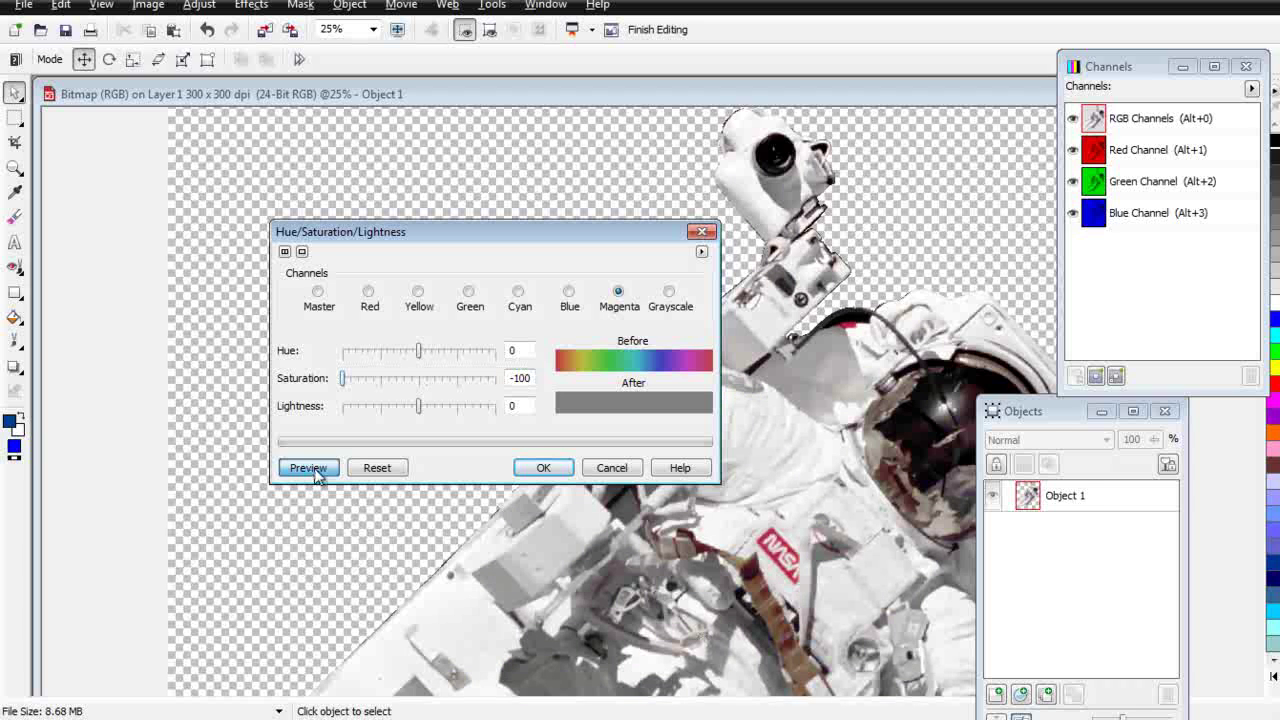
pyautogui.click(315, 470)
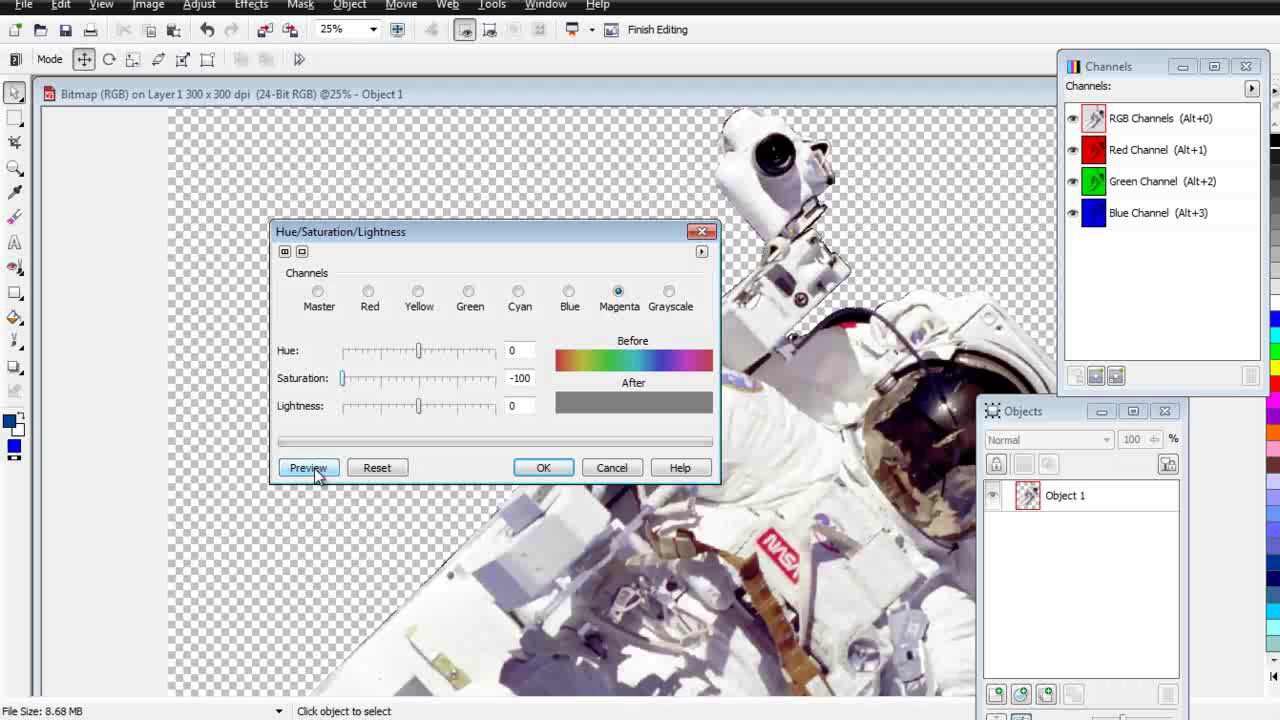
pyautogui.click(315, 470)
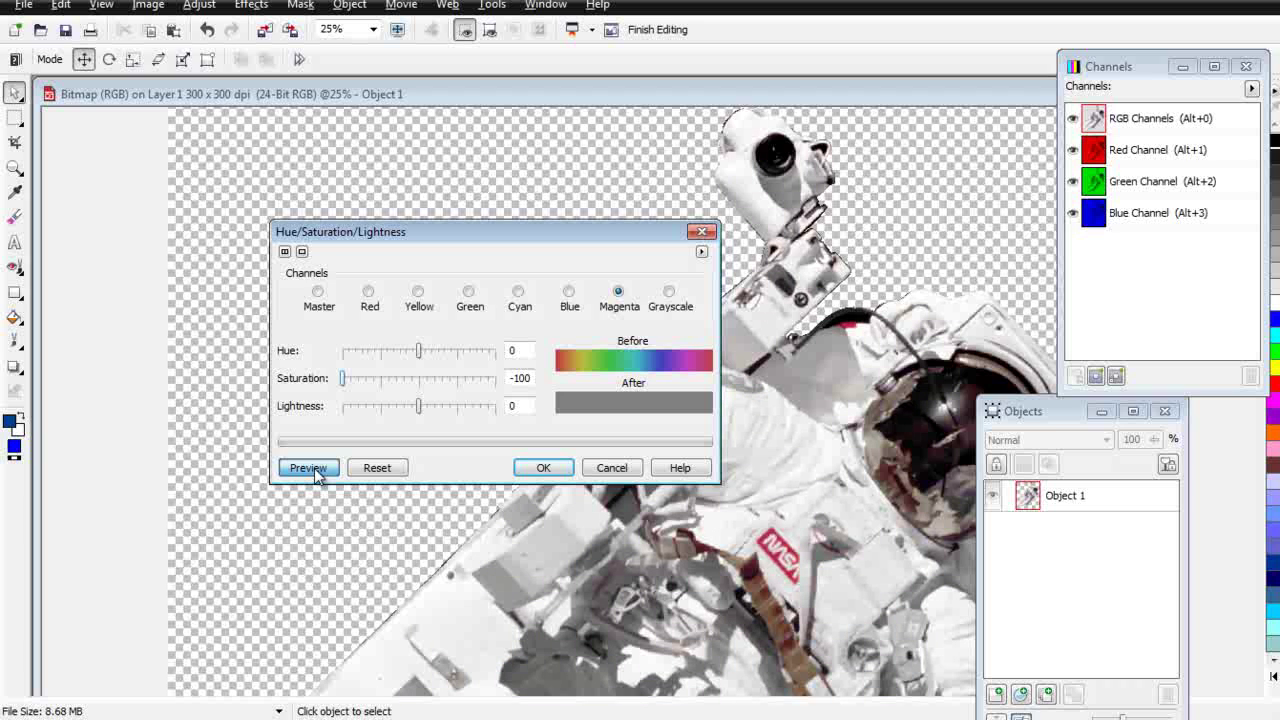
pyautogui.click(315, 470)
pyautogui.click(315, 470)
pyautogui.click(543, 469)
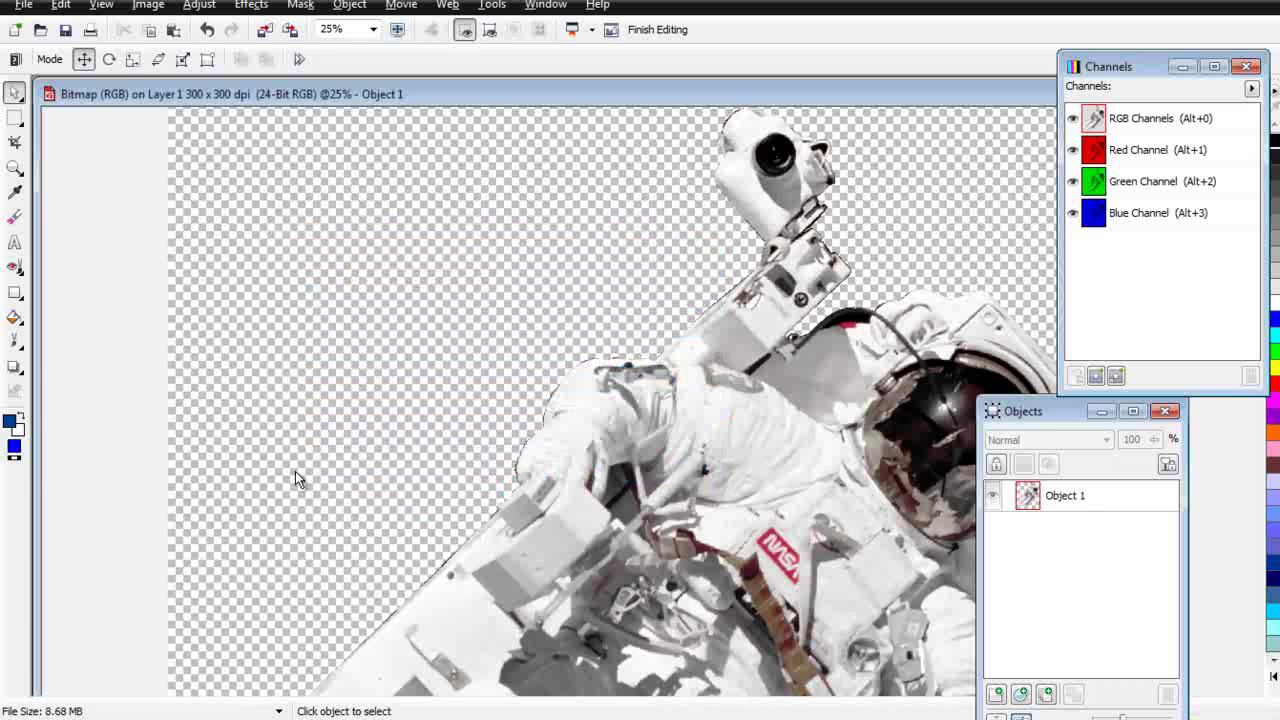
# Darken the astronaut's midtones with a Tone Curve by moving the RGB curve's middle point to X 129, Y 113.
pyautogui.click(190, 8)
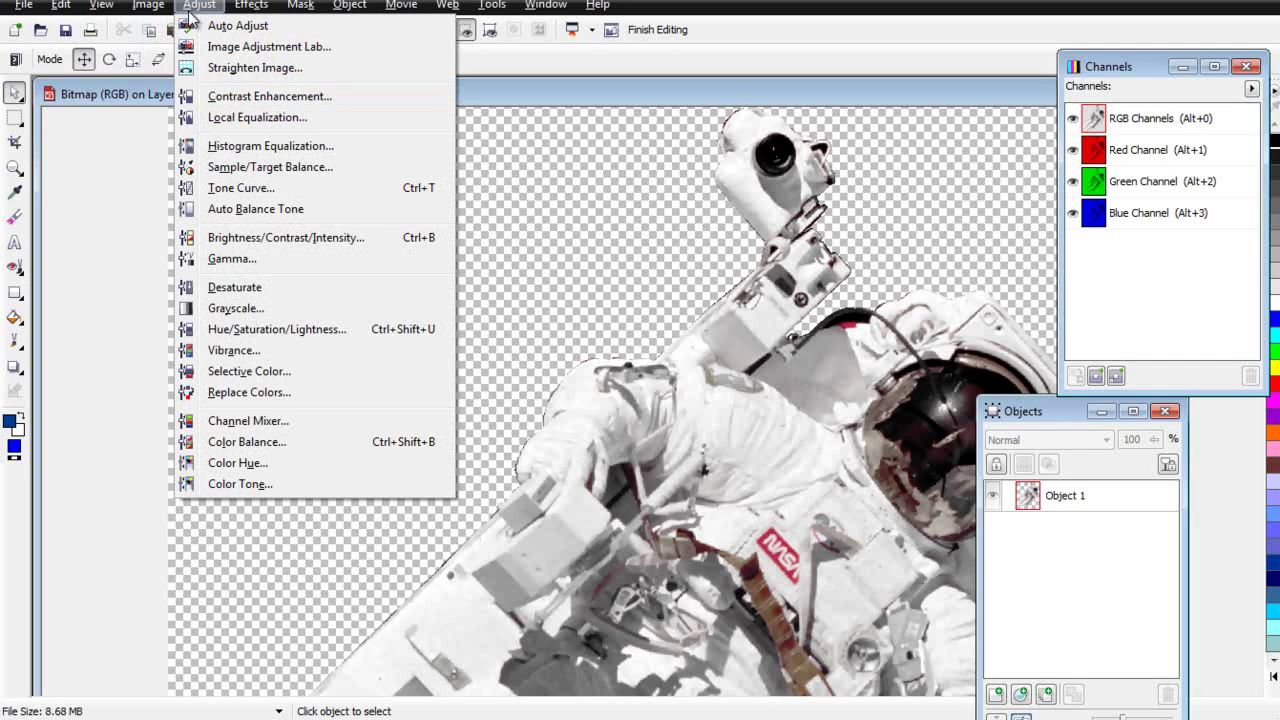
pyautogui.click(235, 188)
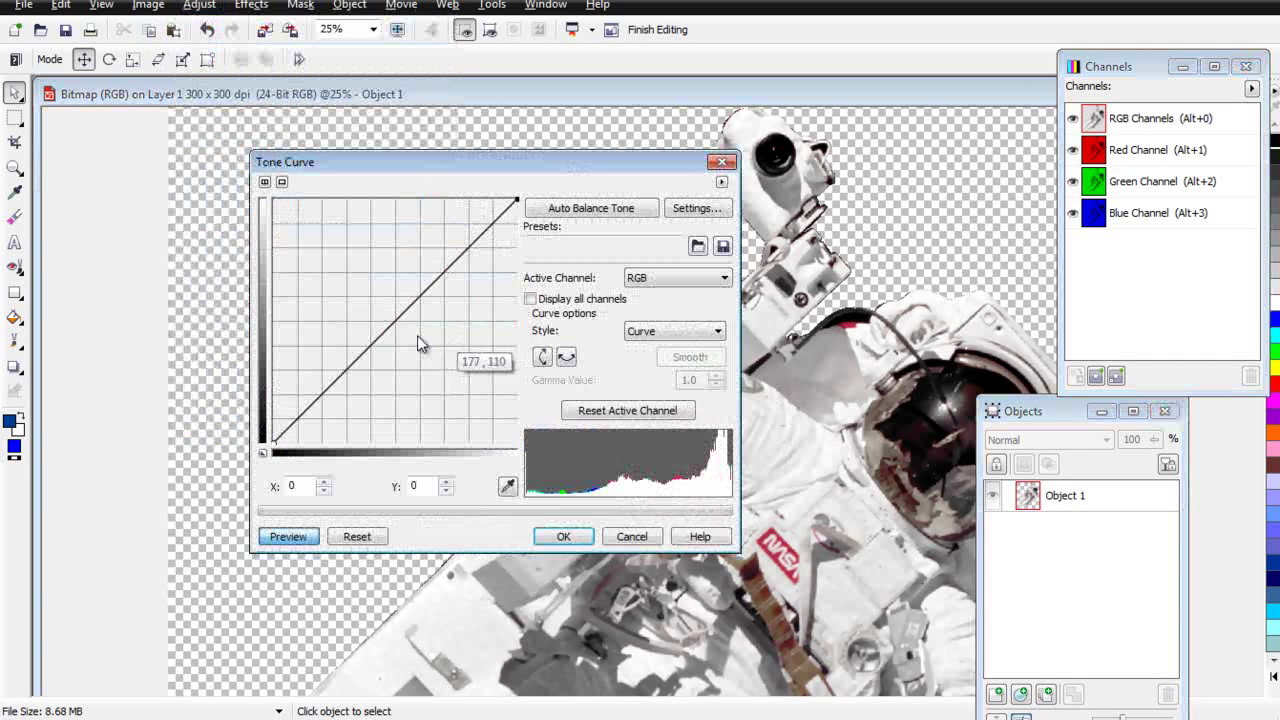
pyautogui.moveTo(392, 328); pyautogui.dragTo(397, 333)
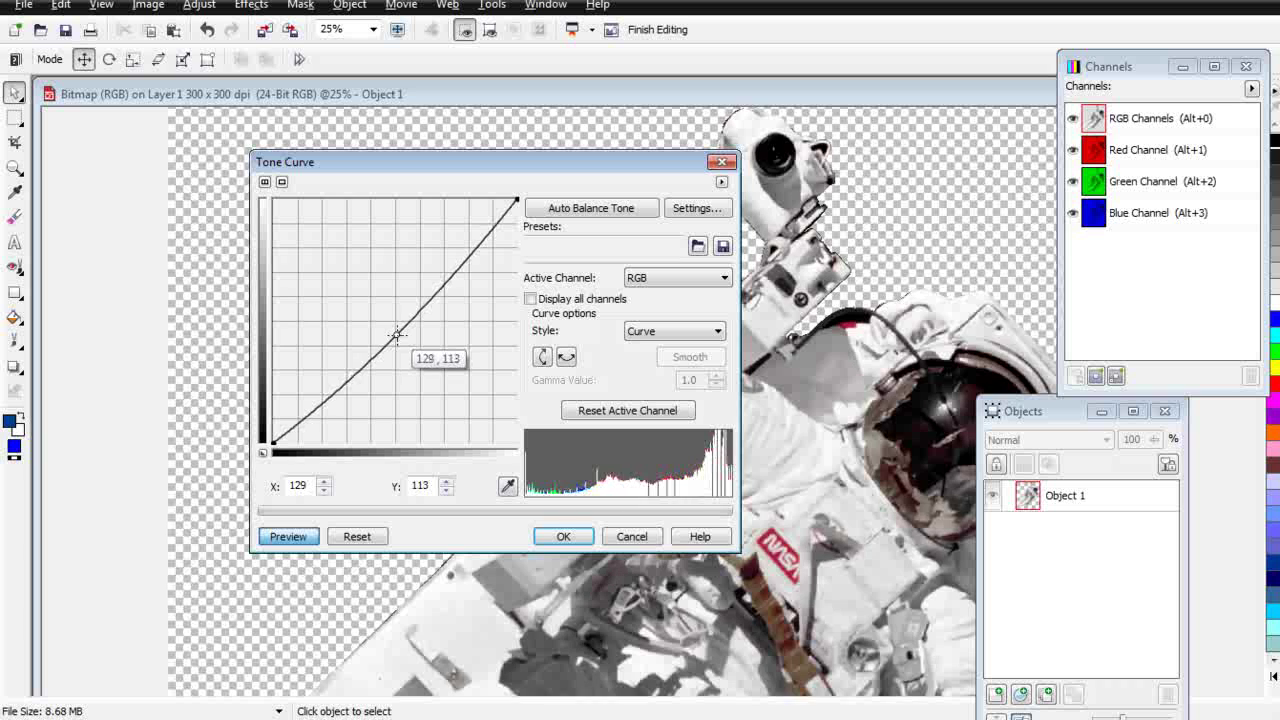
pyautogui.click(563, 536)
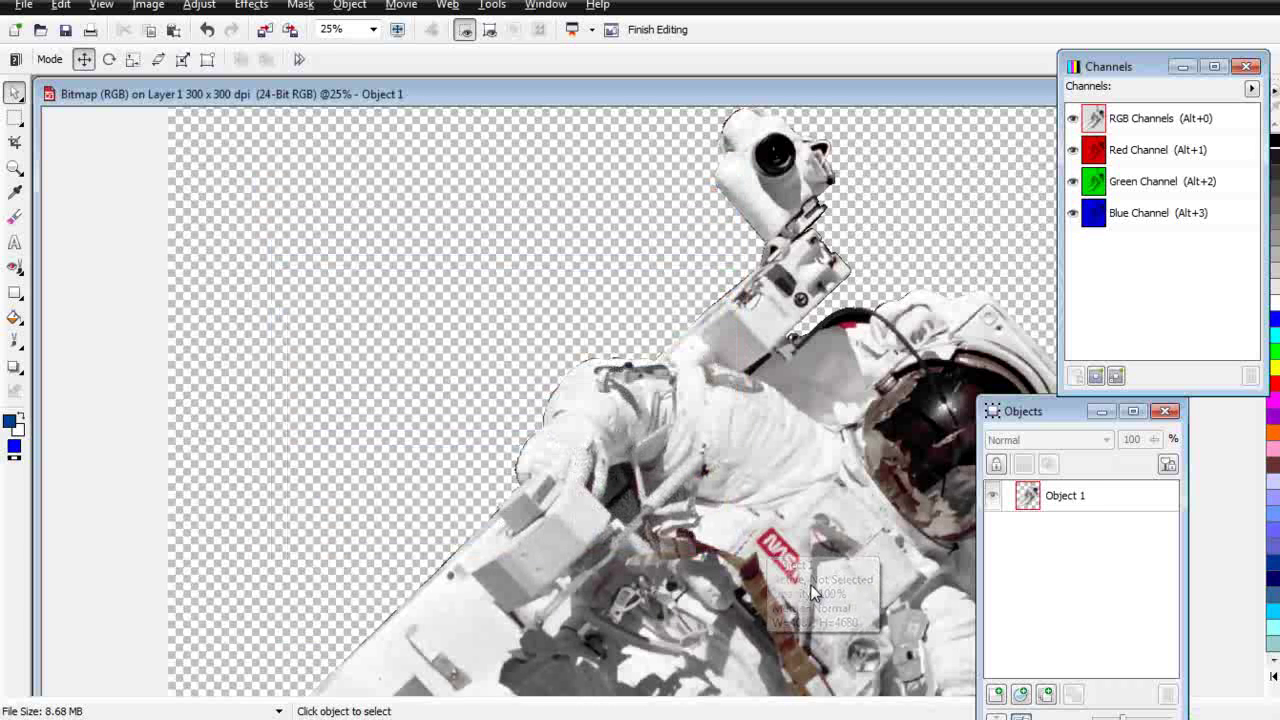
# Check the corrected astronaut up close, save the bitmap and finish editing to return to CorelDRAW.
pyautogui.scroll(-2, 817, 582)
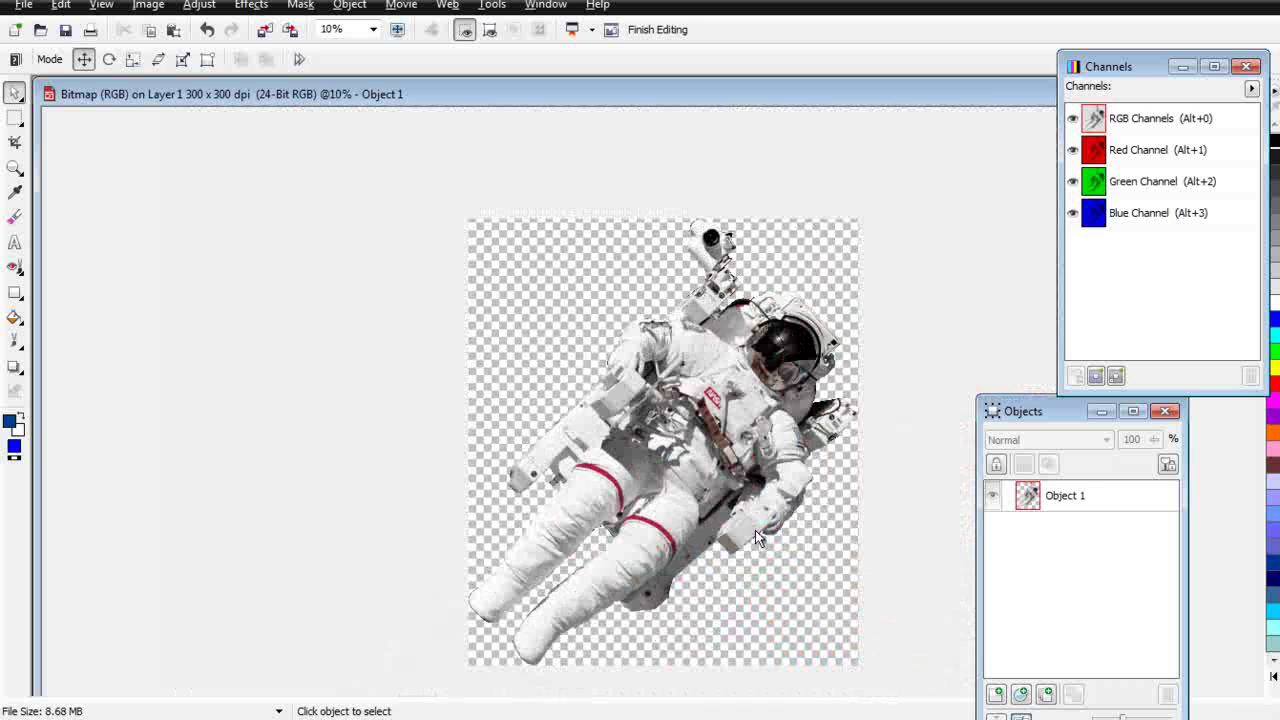
pyautogui.scroll(2, 685, 485)
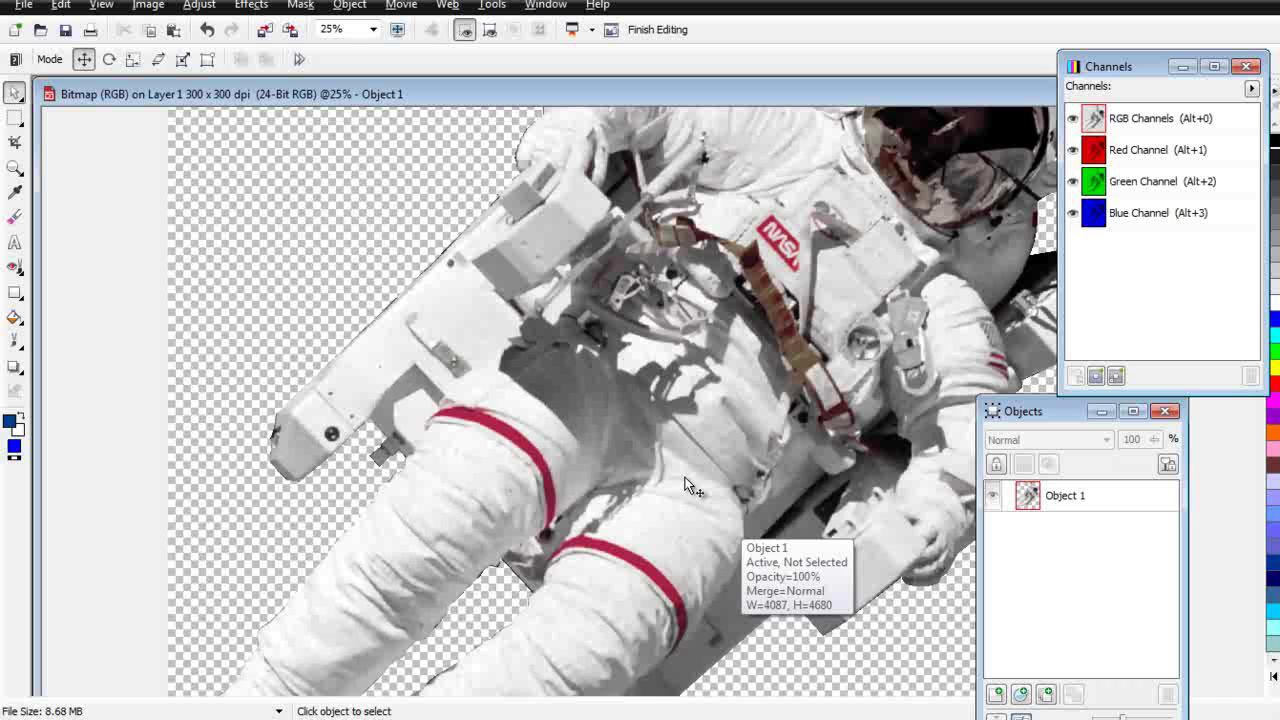
pyautogui.click(65, 29)
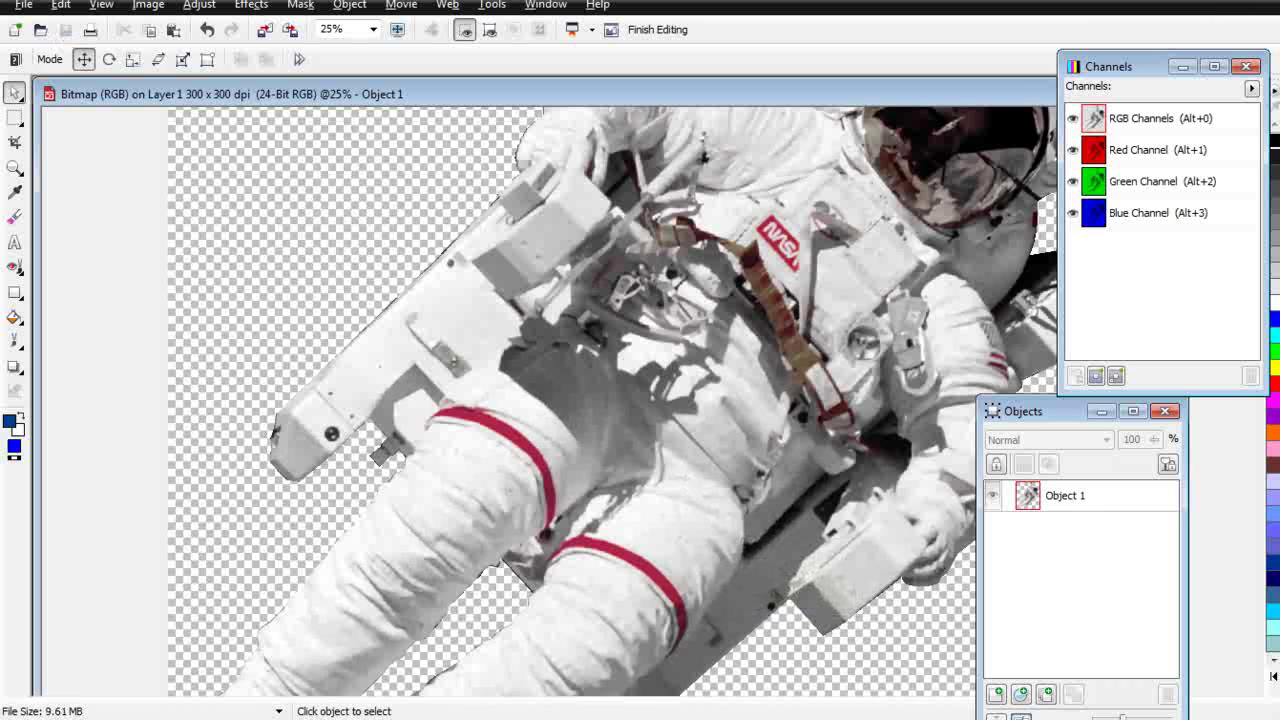
pyautogui.click(657, 29)
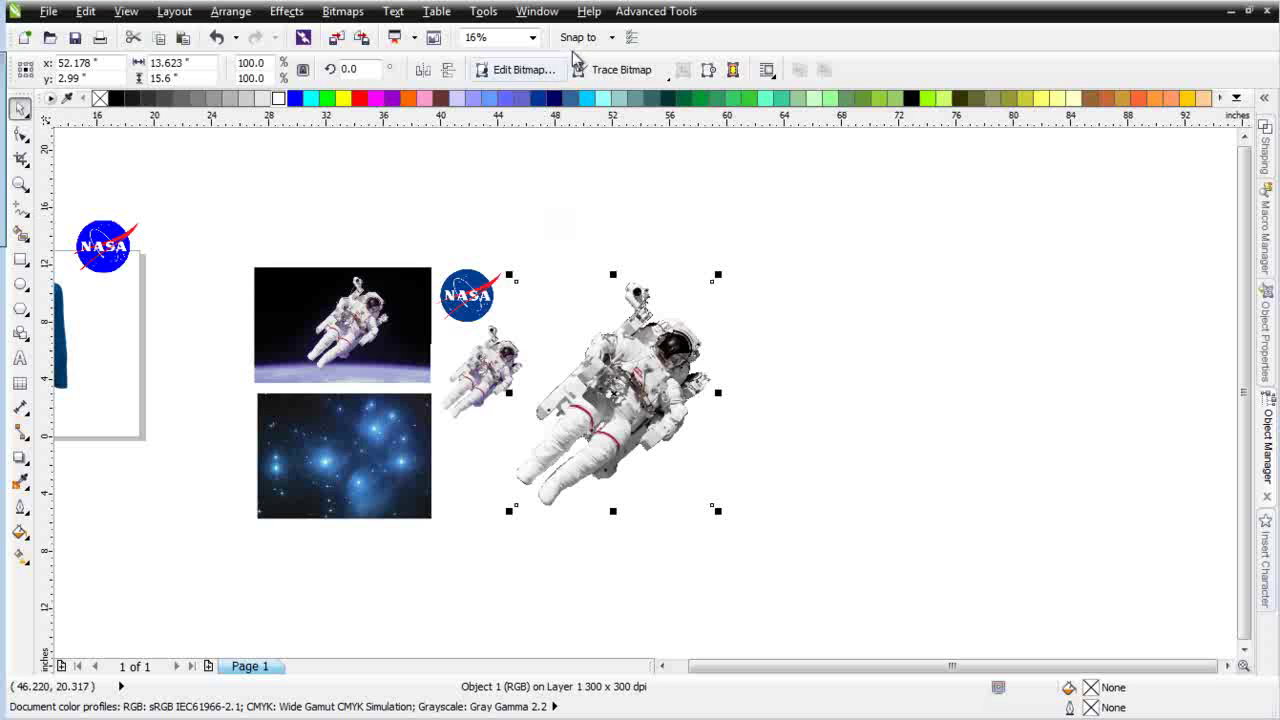
# Open Simple Seps Raster 1, save the document, and run HSB Extract on the large astronaut bitmap.
pyautogui.click(652, 12)
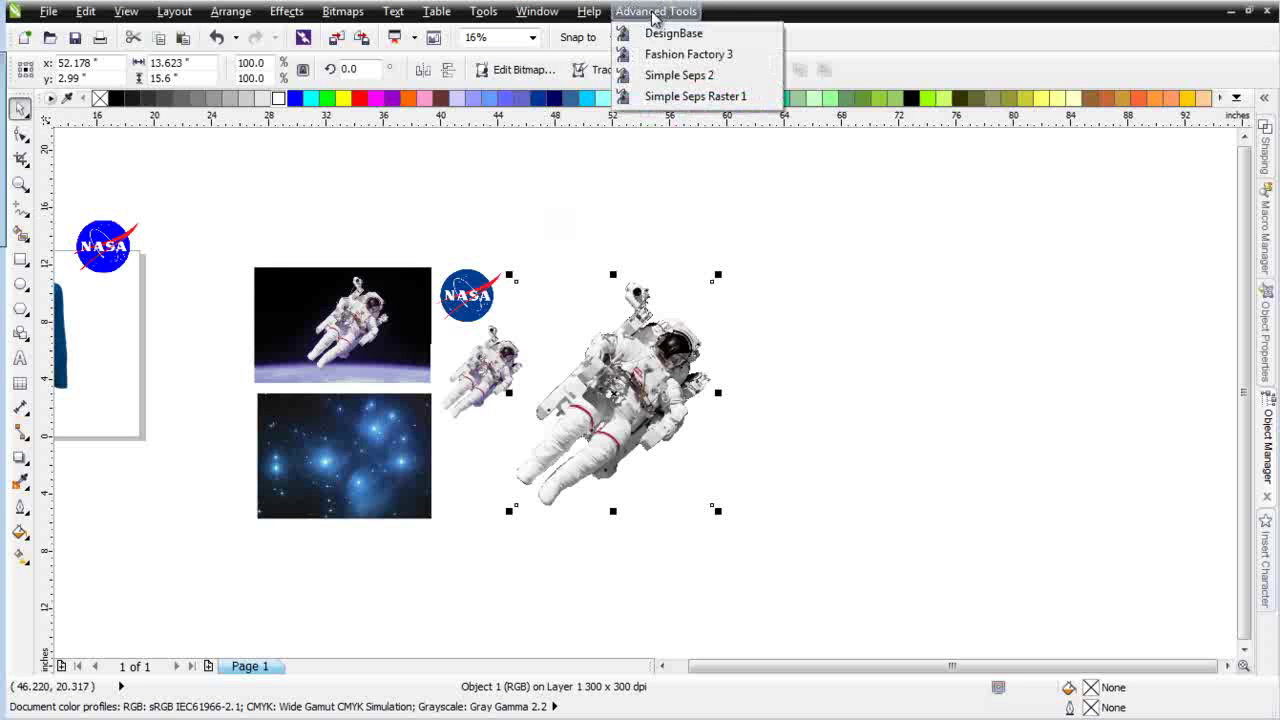
pyautogui.click(678, 96)
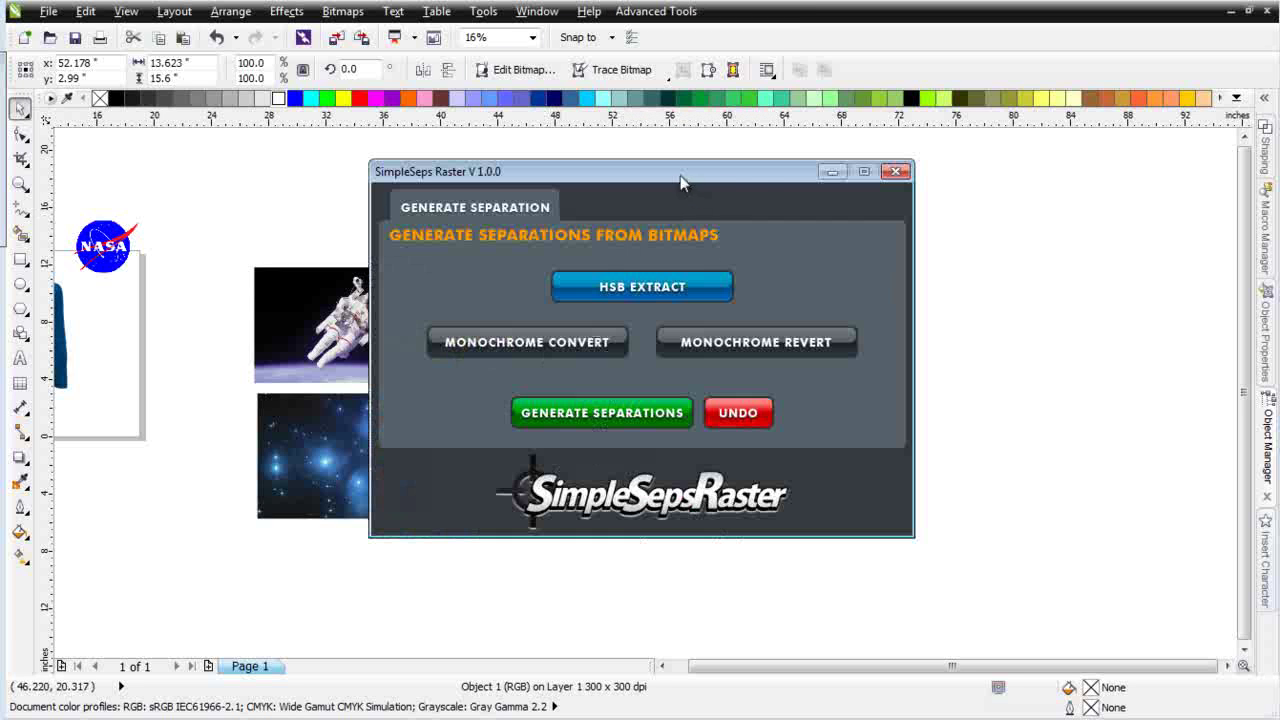
pyautogui.moveTo(680, 182); pyautogui.dragTo(980, 199)
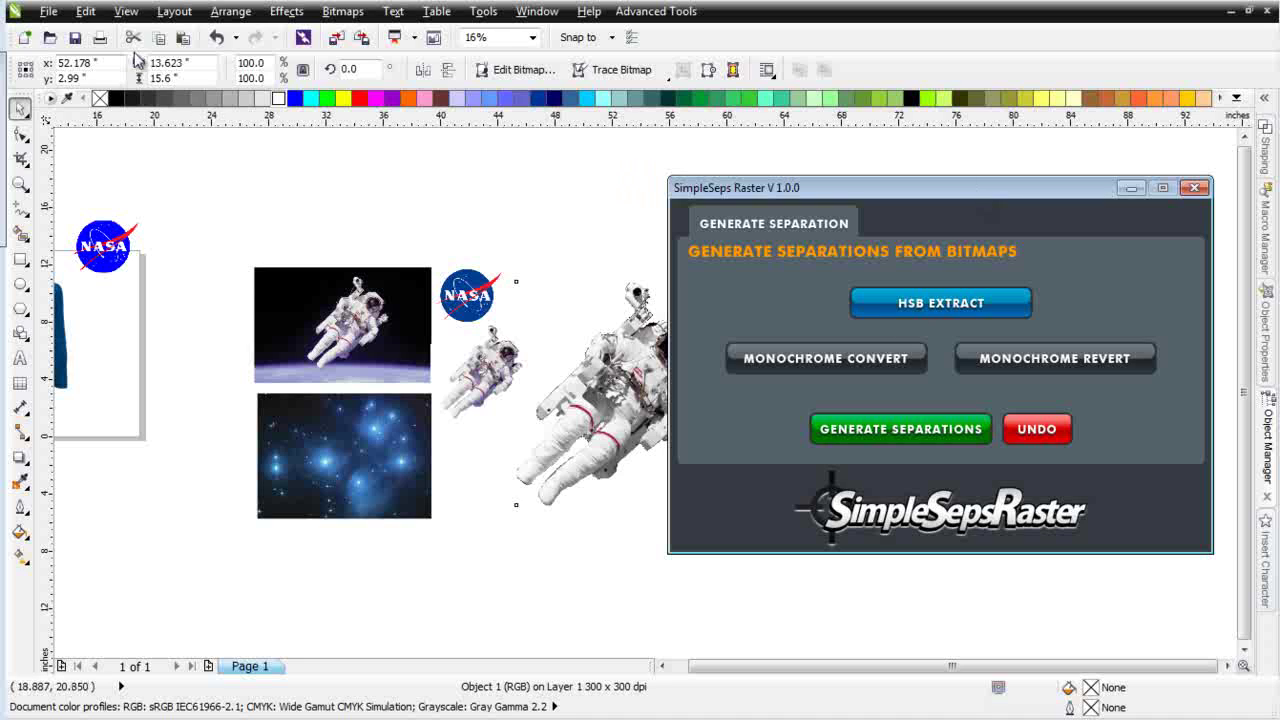
pyautogui.click(79, 40)
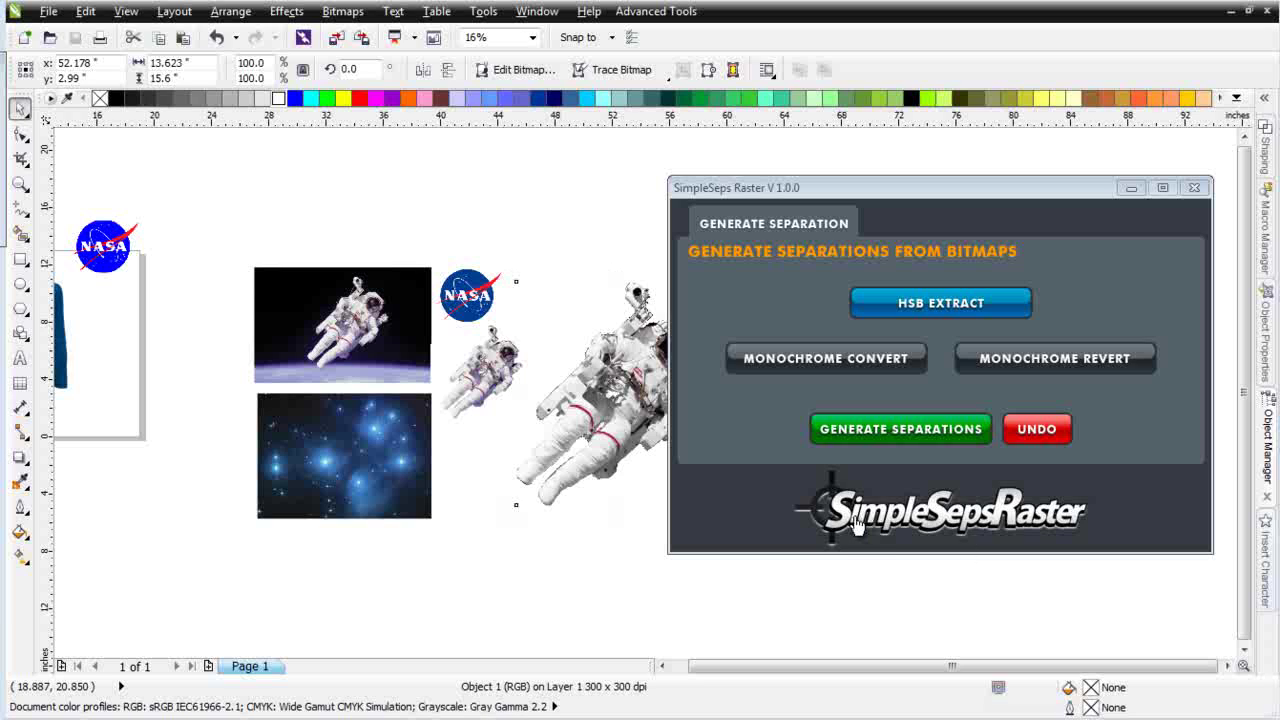
pyautogui.click(613, 421)
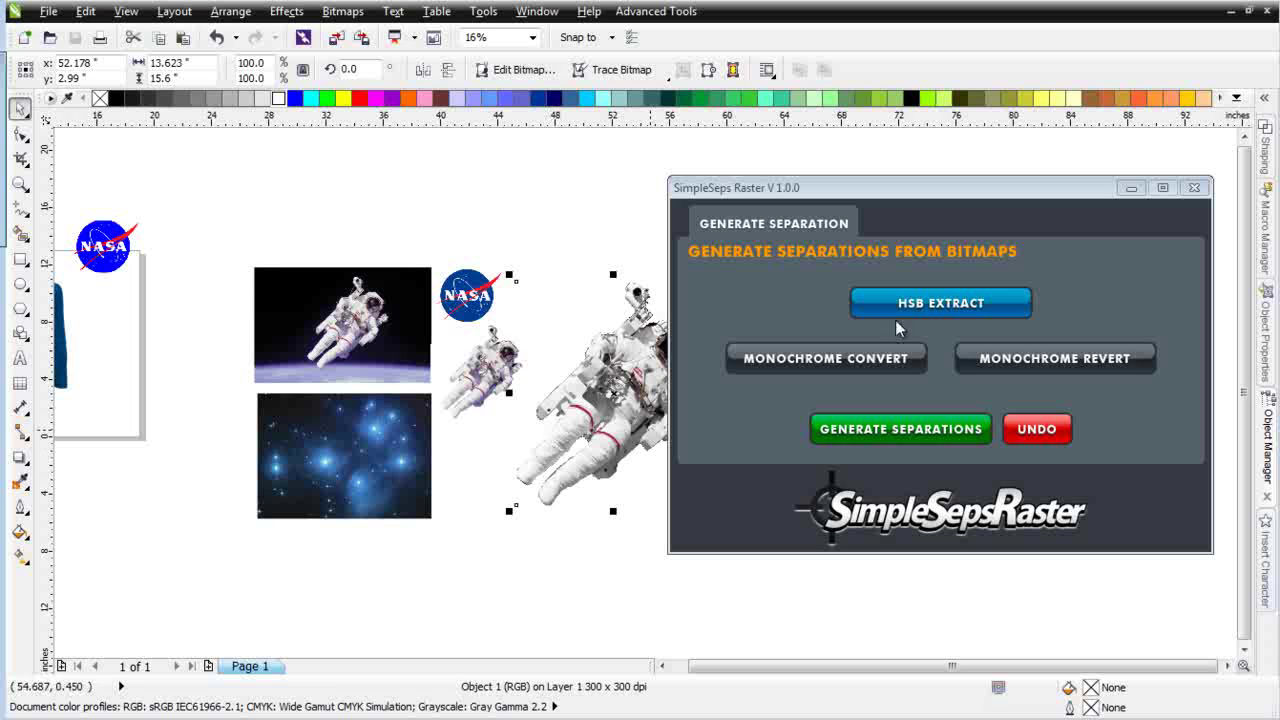
pyautogui.click(945, 305)
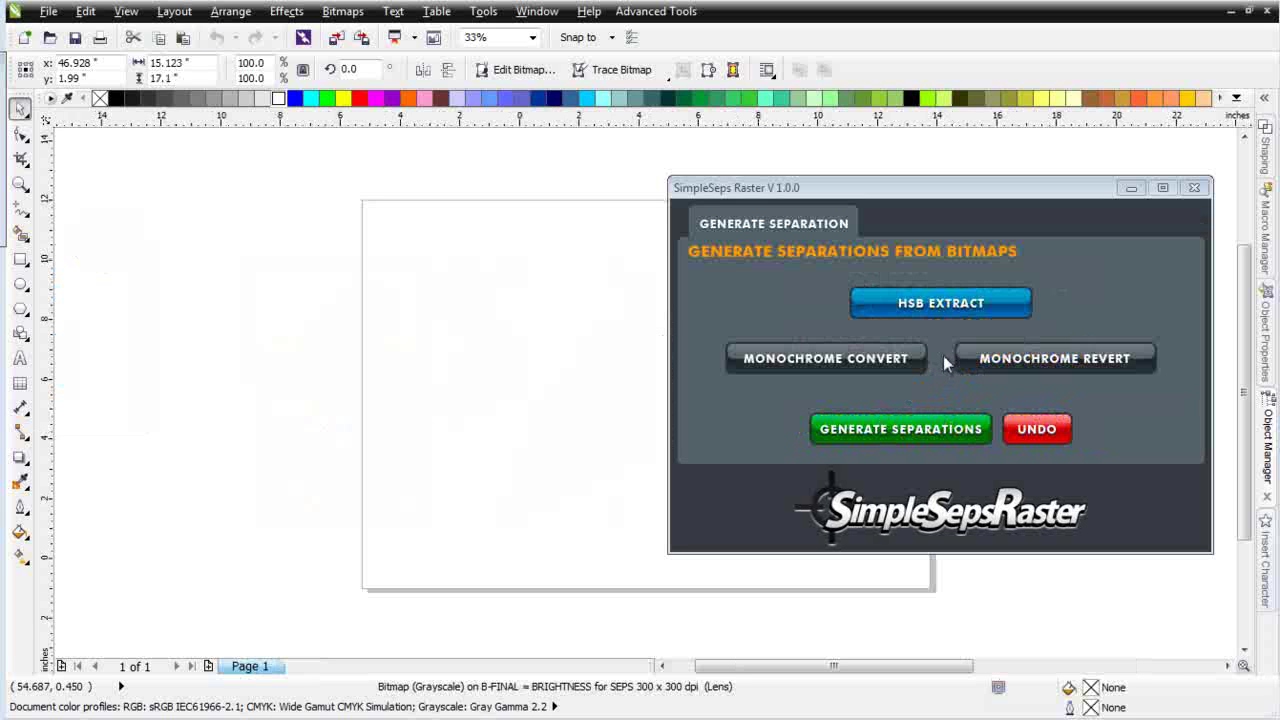
# Minimize SimpleSeps Raster and examine the extracted astronaut artwork, both as a whole and in detail.
pyautogui.click(1129, 188)
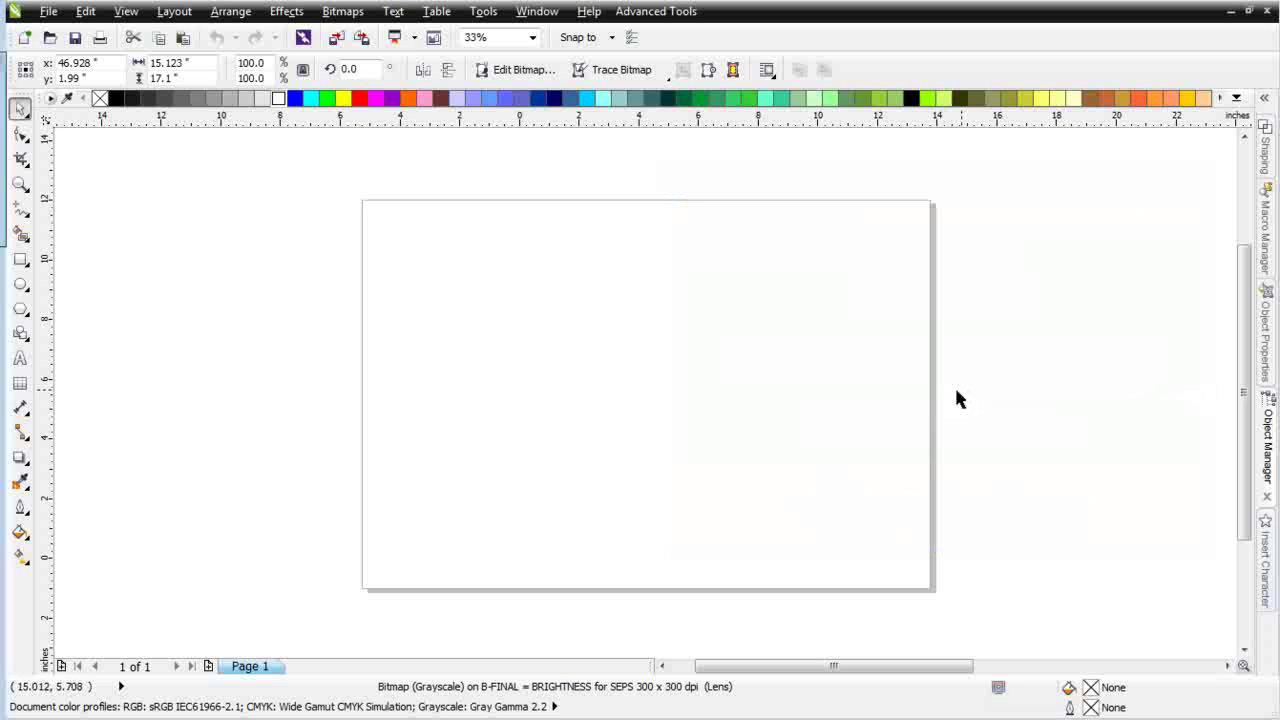
pyautogui.press('F3')
pyautogui.scroll(-1, 990, 438)
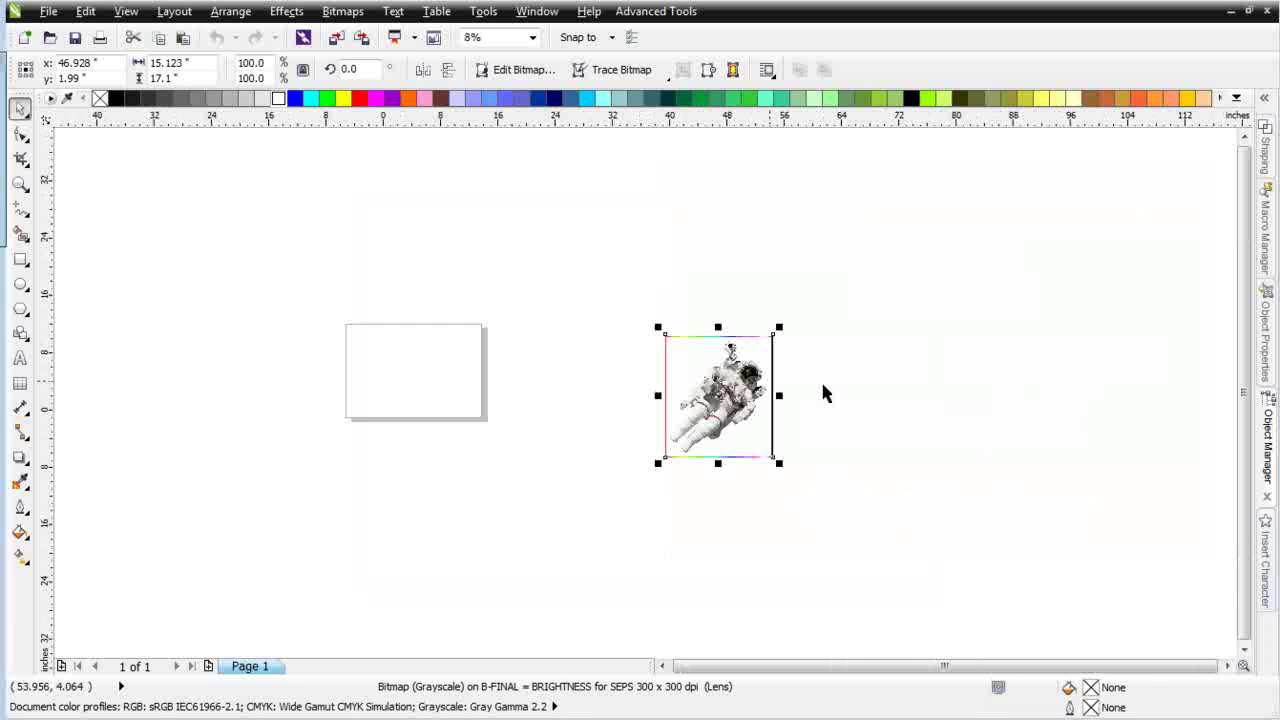
pyautogui.scroll(1, 820, 388)
pyautogui.scroll(1, 459, 380)
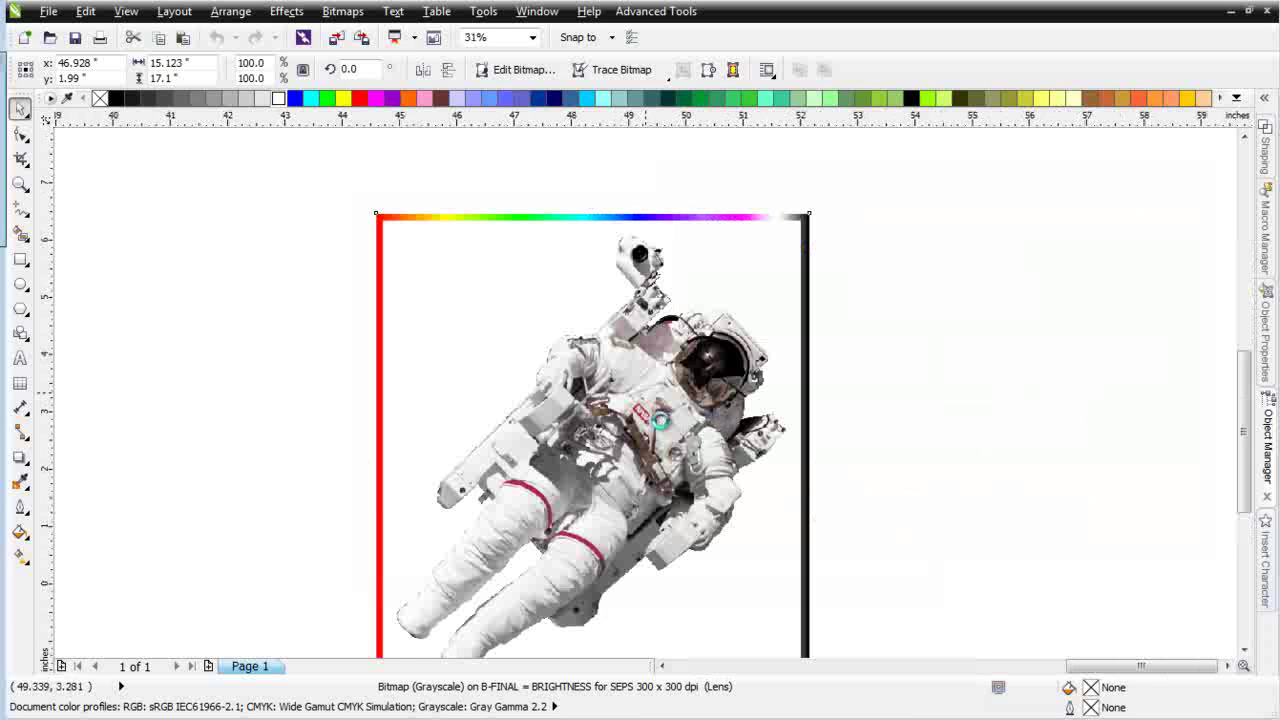
pyautogui.scroll(1, 672, 440)
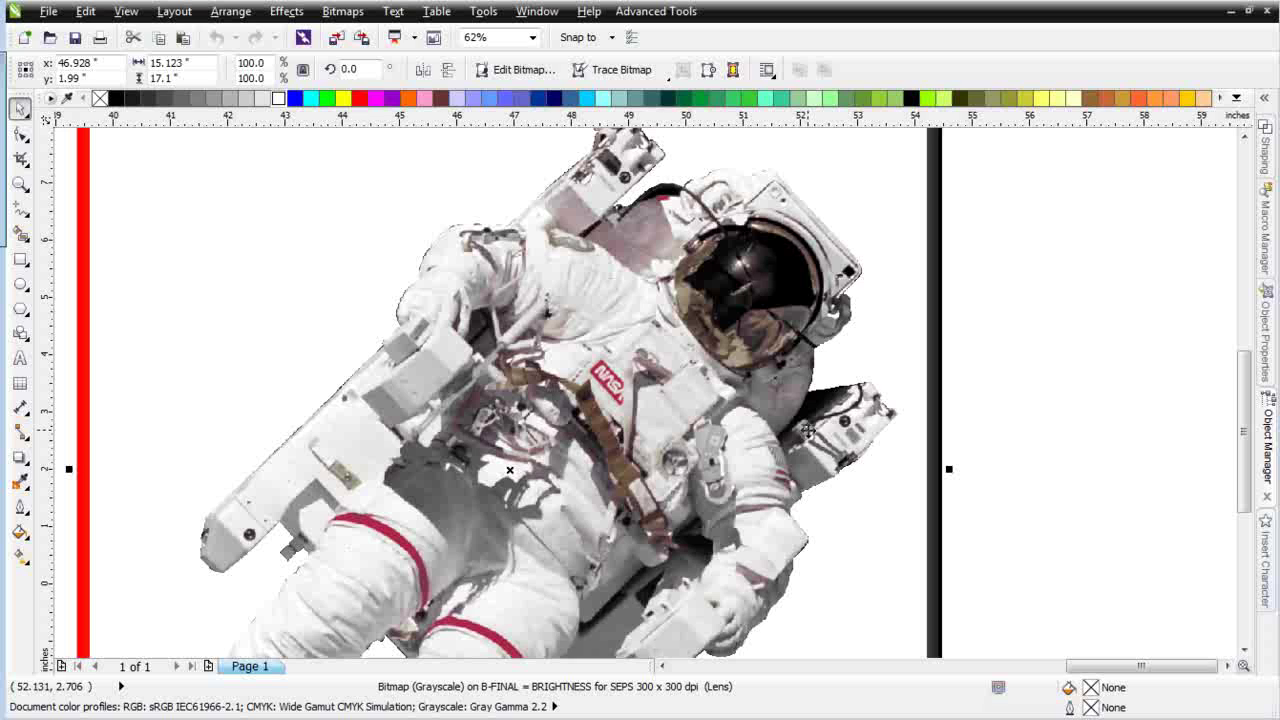
pyautogui.press('F3')
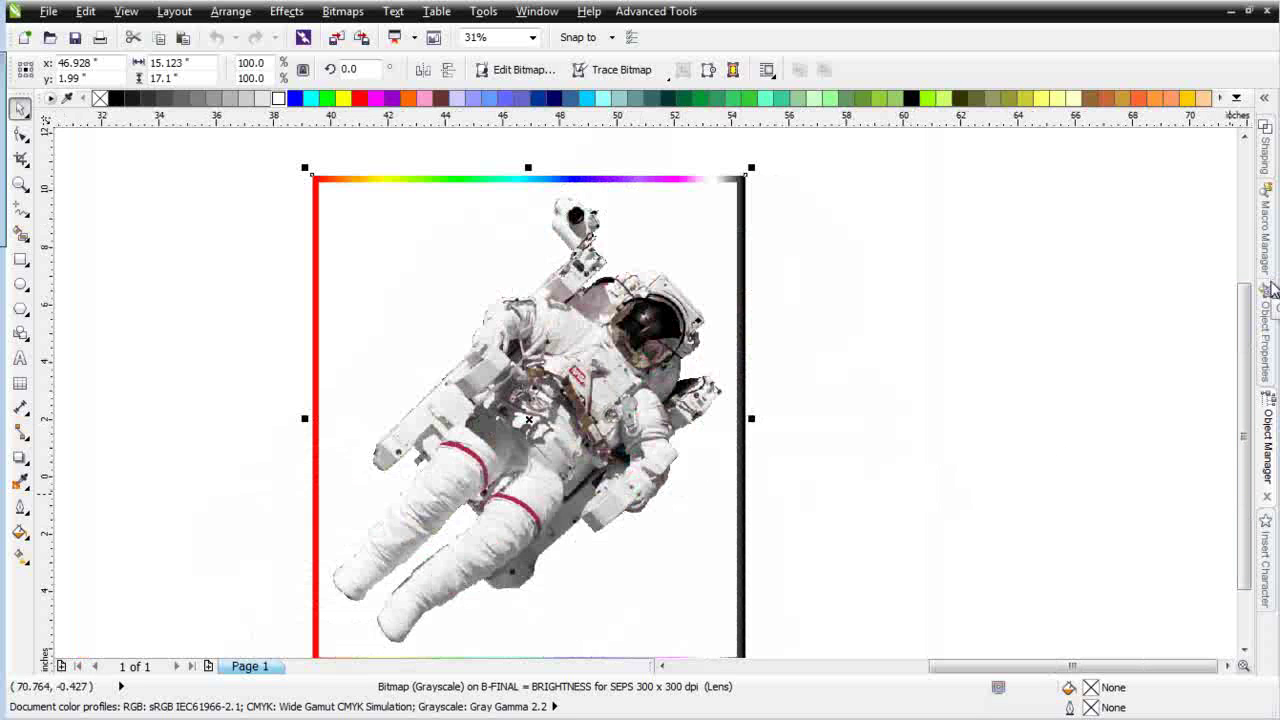
# Hide the B-FINAL and S-FINAL layers to examine the H-FINAL hue artwork up close, and show both layers again.
pyautogui.click(1267, 430)
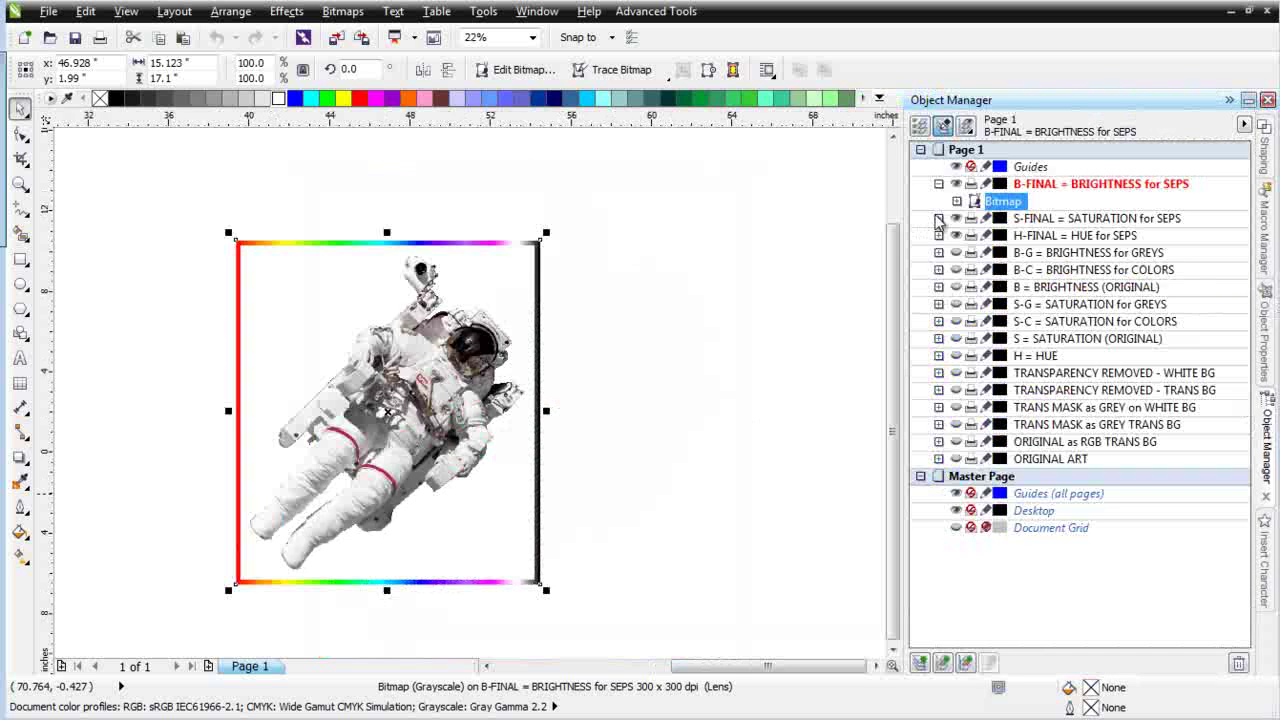
pyautogui.click(957, 184)
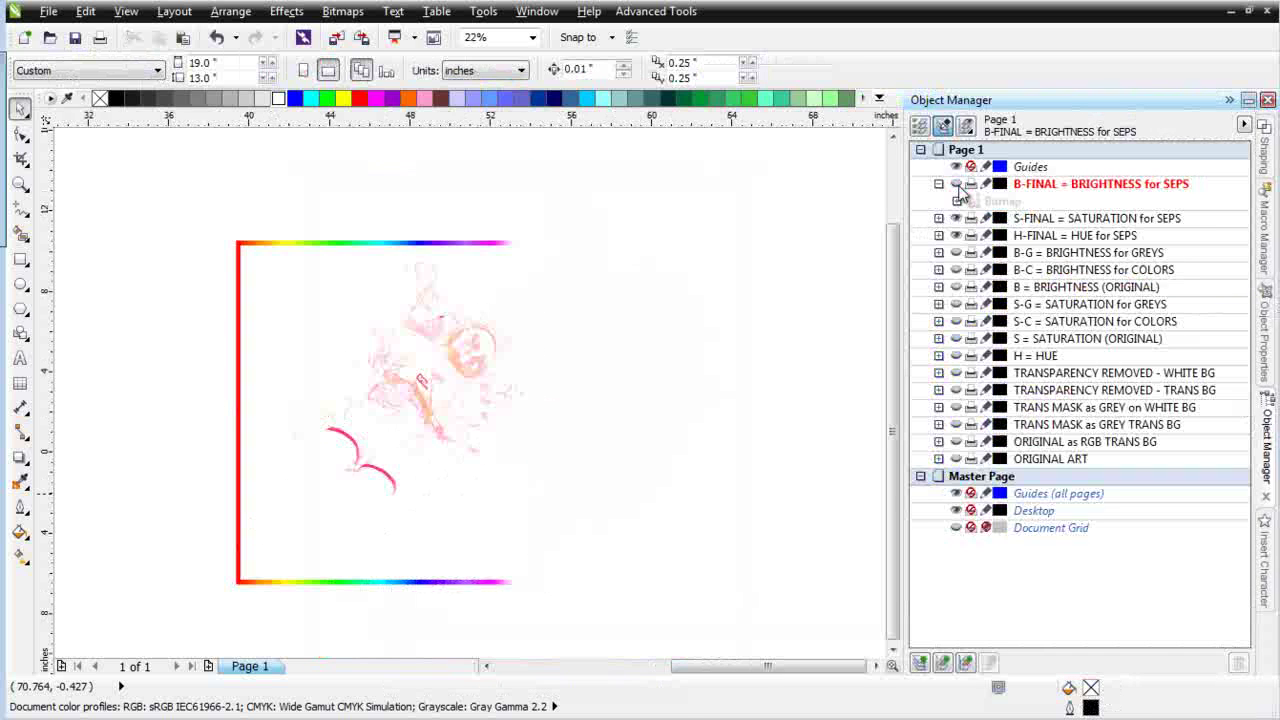
pyautogui.click(956, 235)
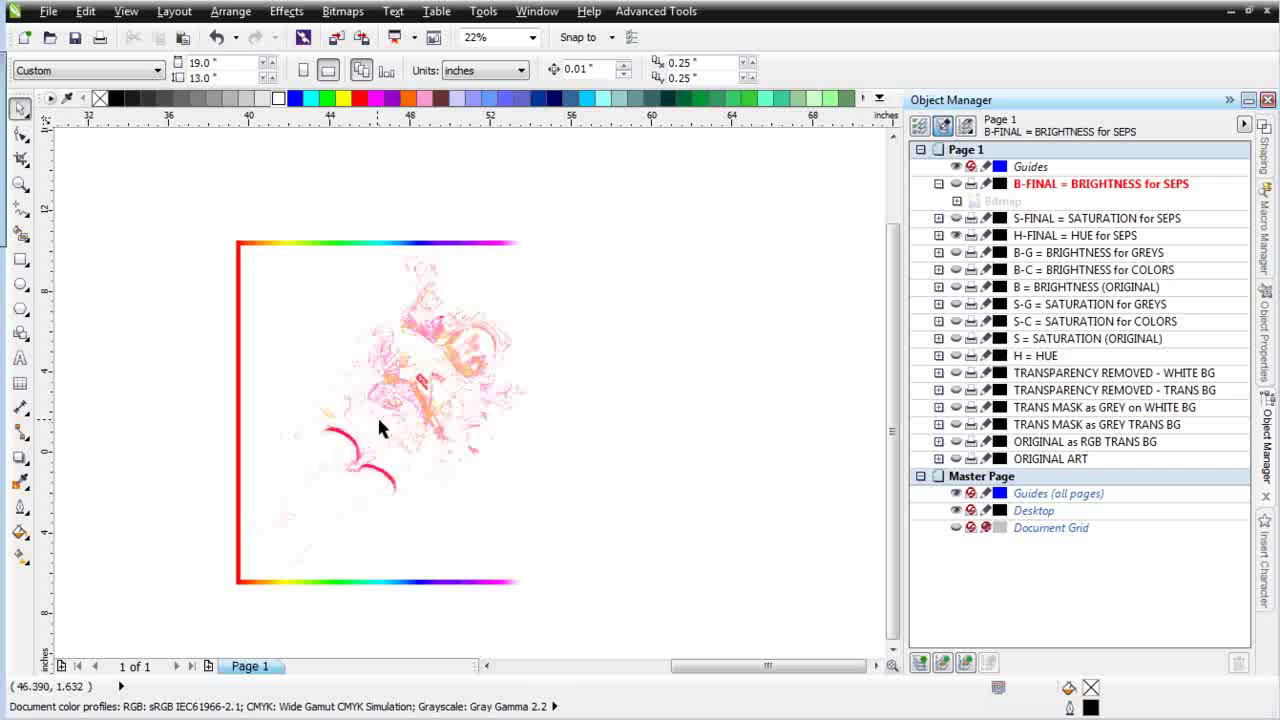
pyautogui.scroll(2, 445, 428)
pyautogui.scroll(1, 477, 409)
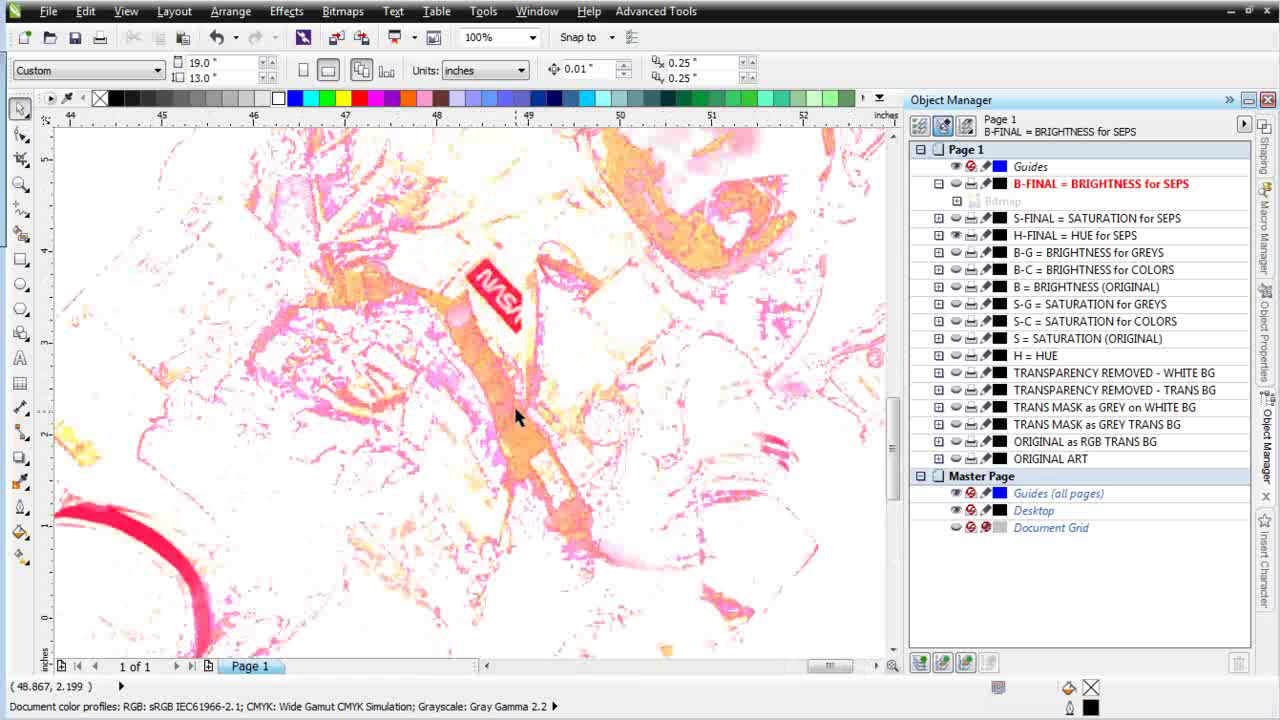
pyautogui.scroll(-1, 515, 418)
pyautogui.scroll(1, 534, 306)
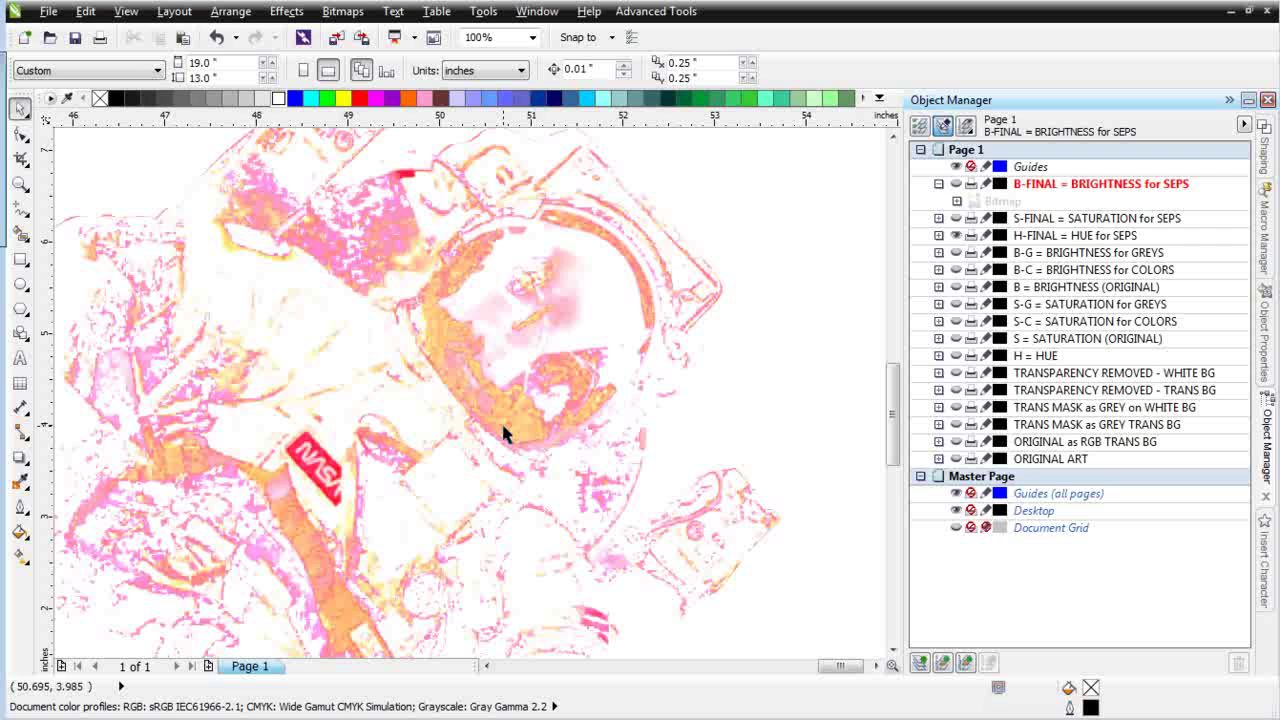
pyautogui.scroll(-1, 503, 433)
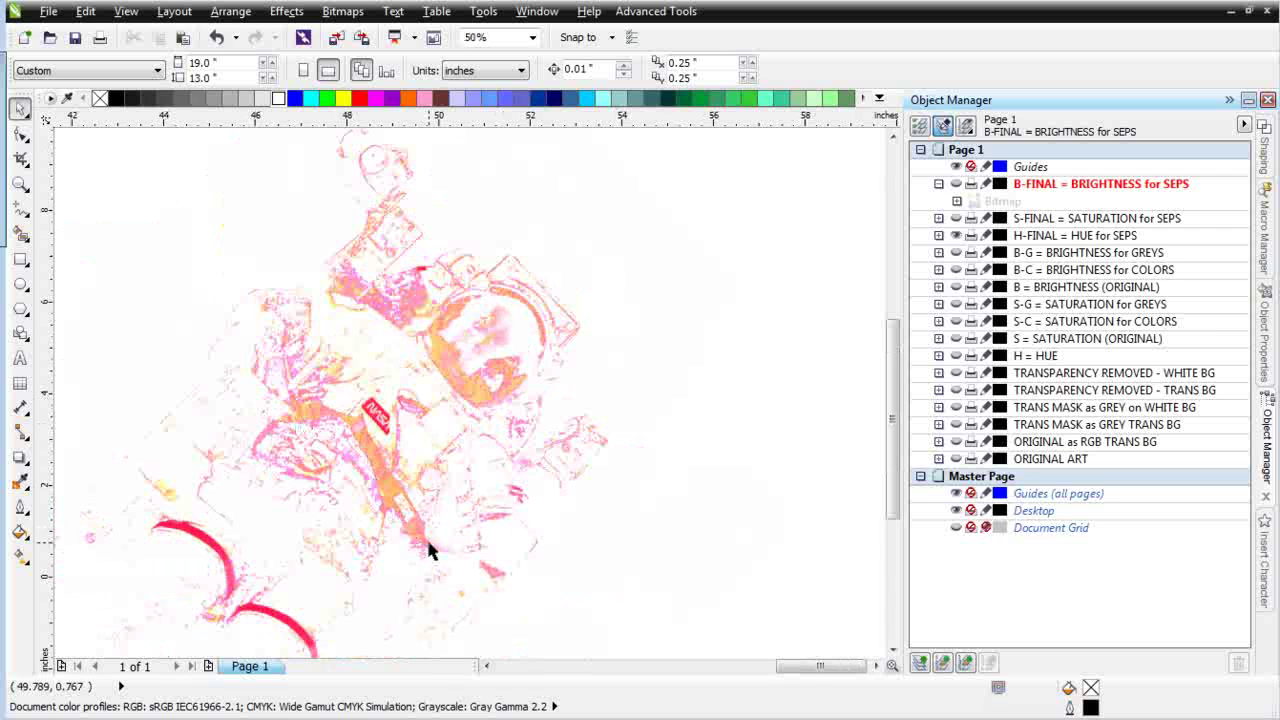
pyautogui.click(956, 234)
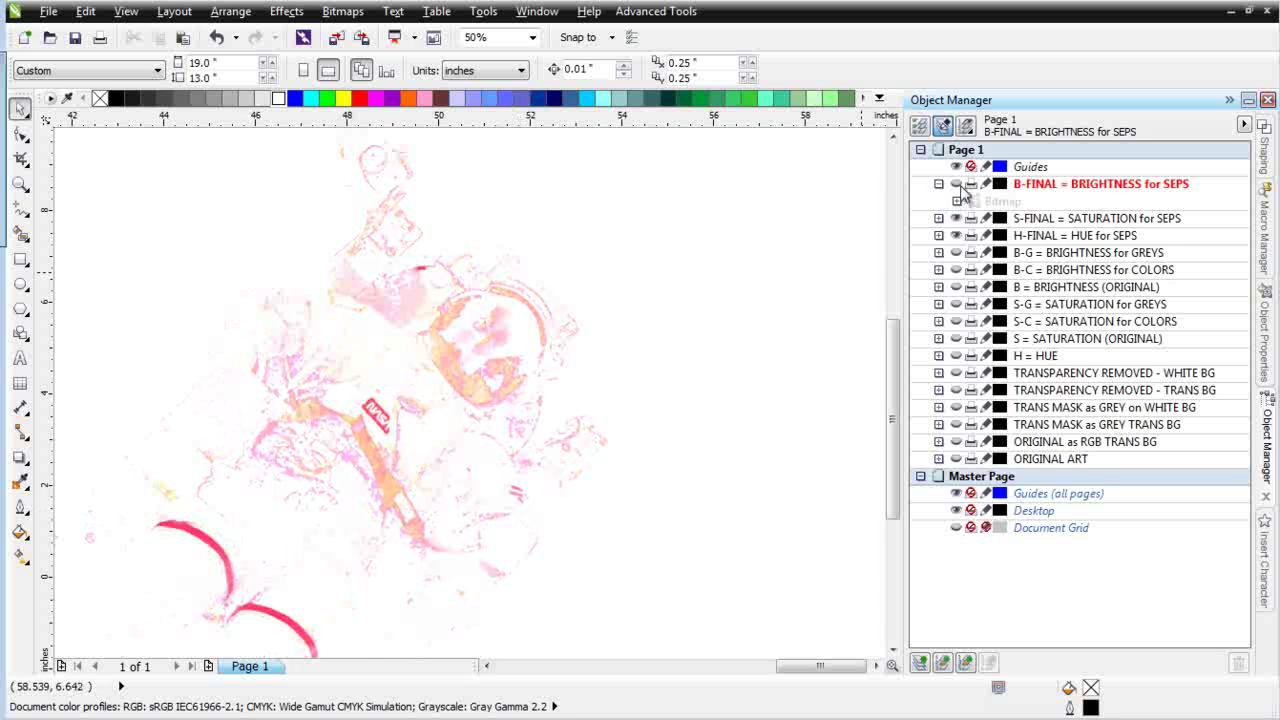
pyautogui.click(956, 184)
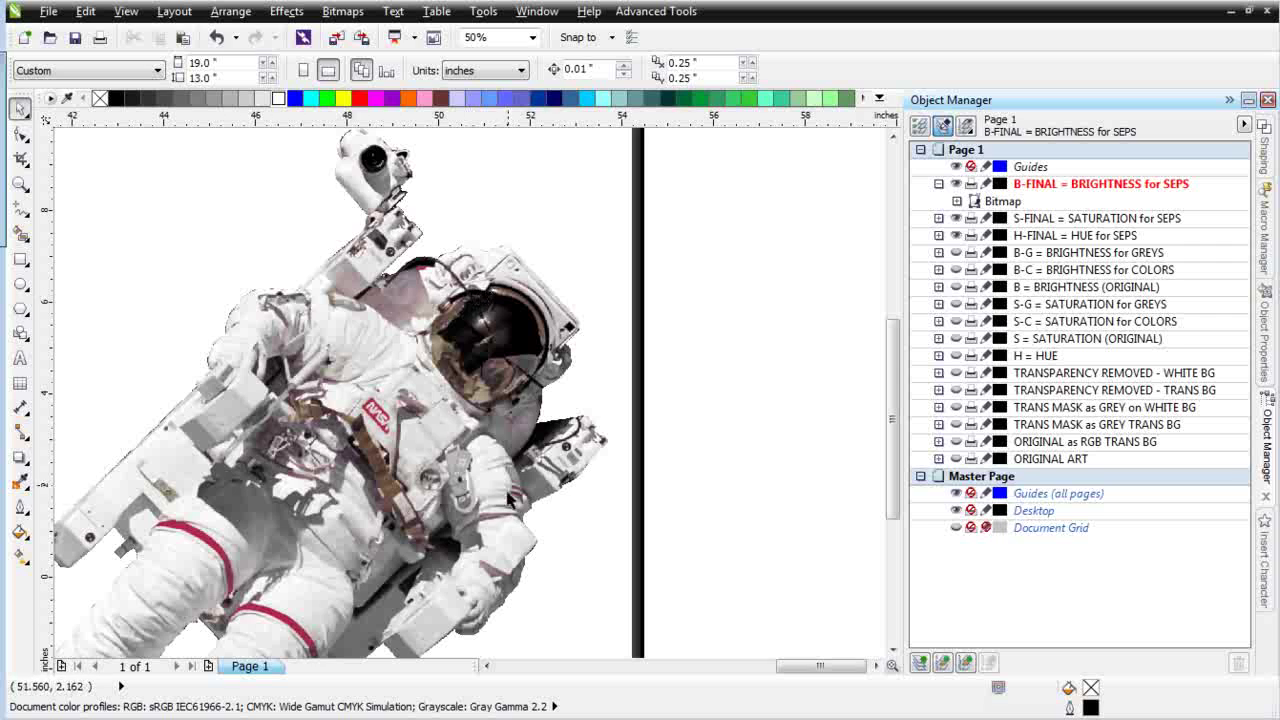
# Generate the color separations from the extracted astronaut with SimpleSeps Raster and close it.
pyautogui.scroll(-1, 504, 424)
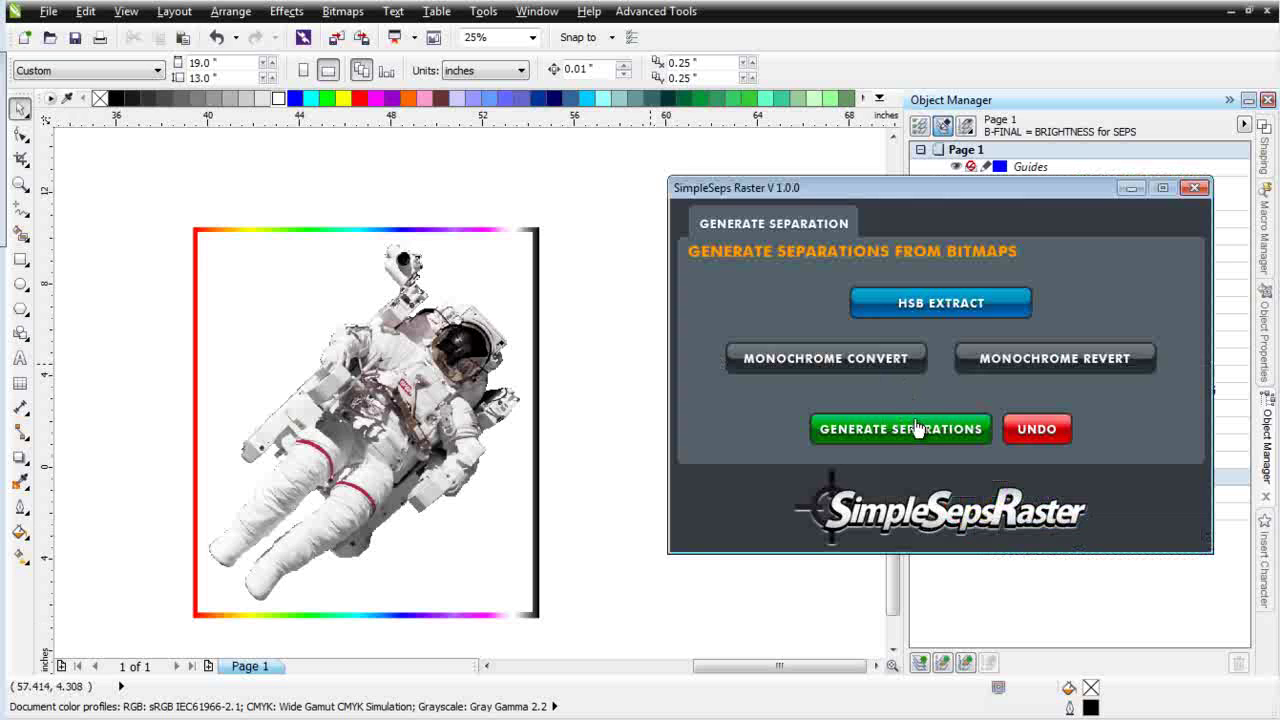
pyautogui.click(917, 433)
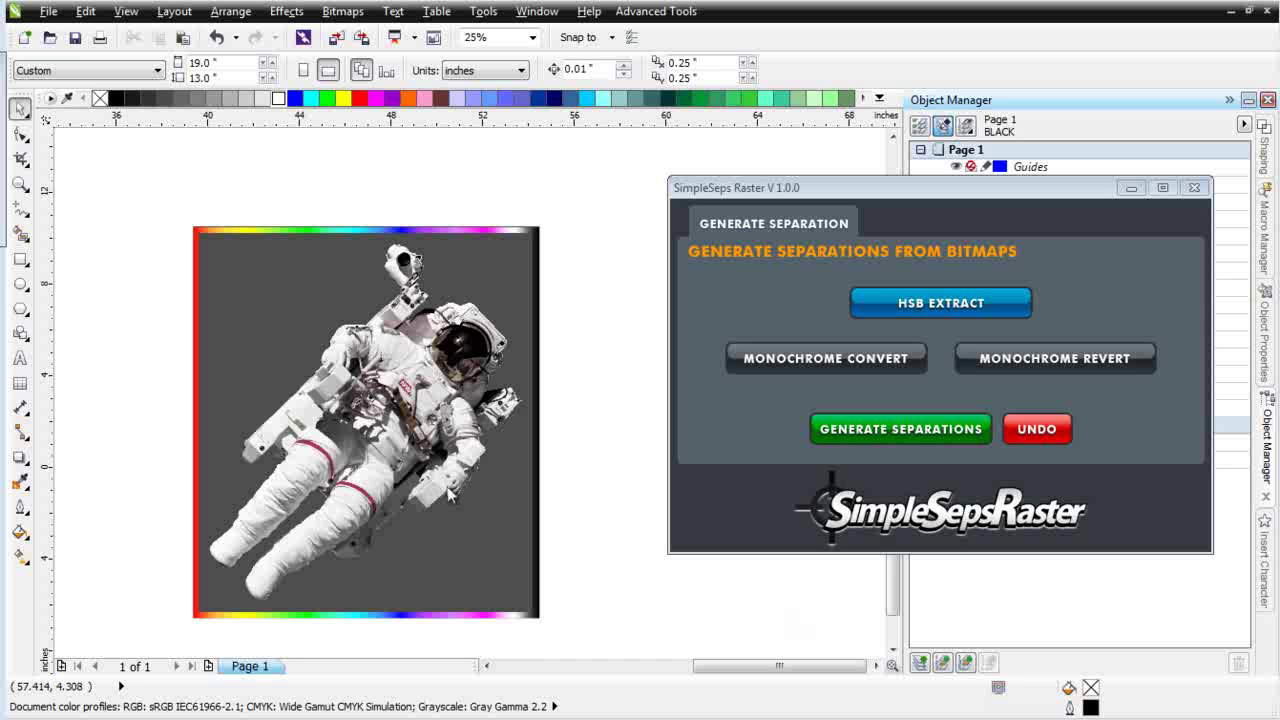
pyautogui.click(1192, 188)
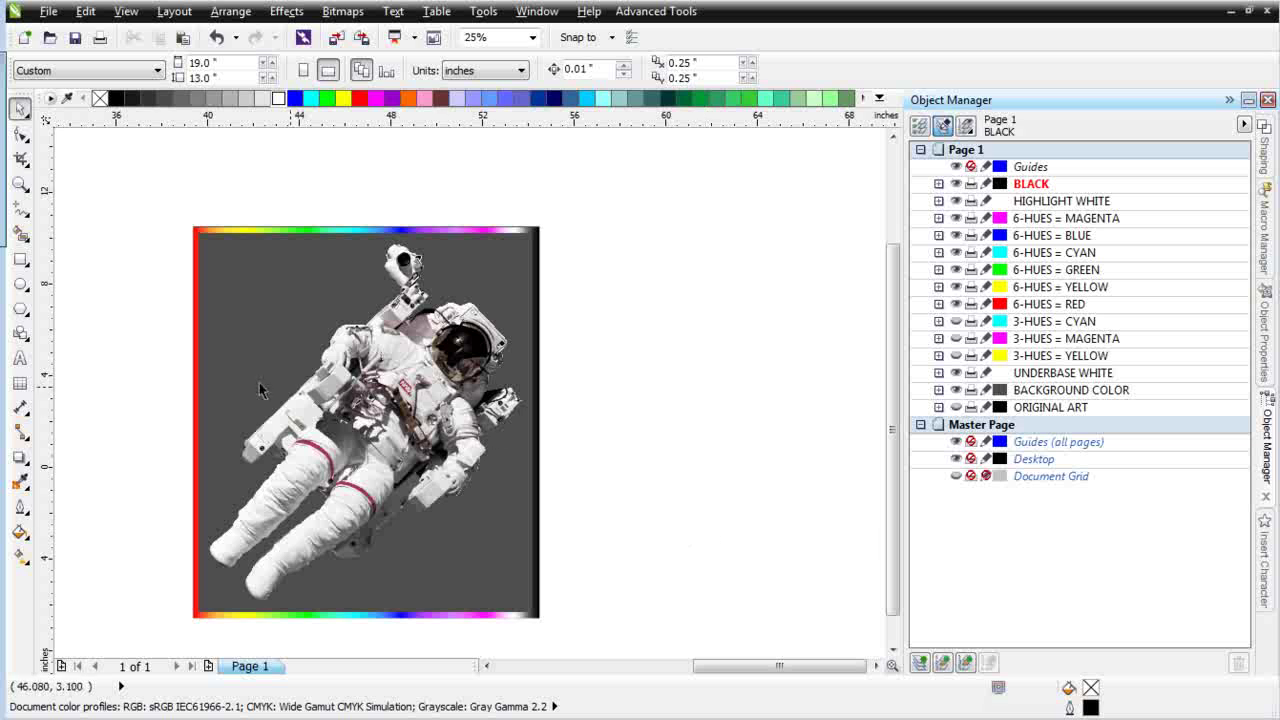
# Hide the 6-HUES cyan, green and blue separation layers of the astronaut.
pyautogui.click(20, 184)
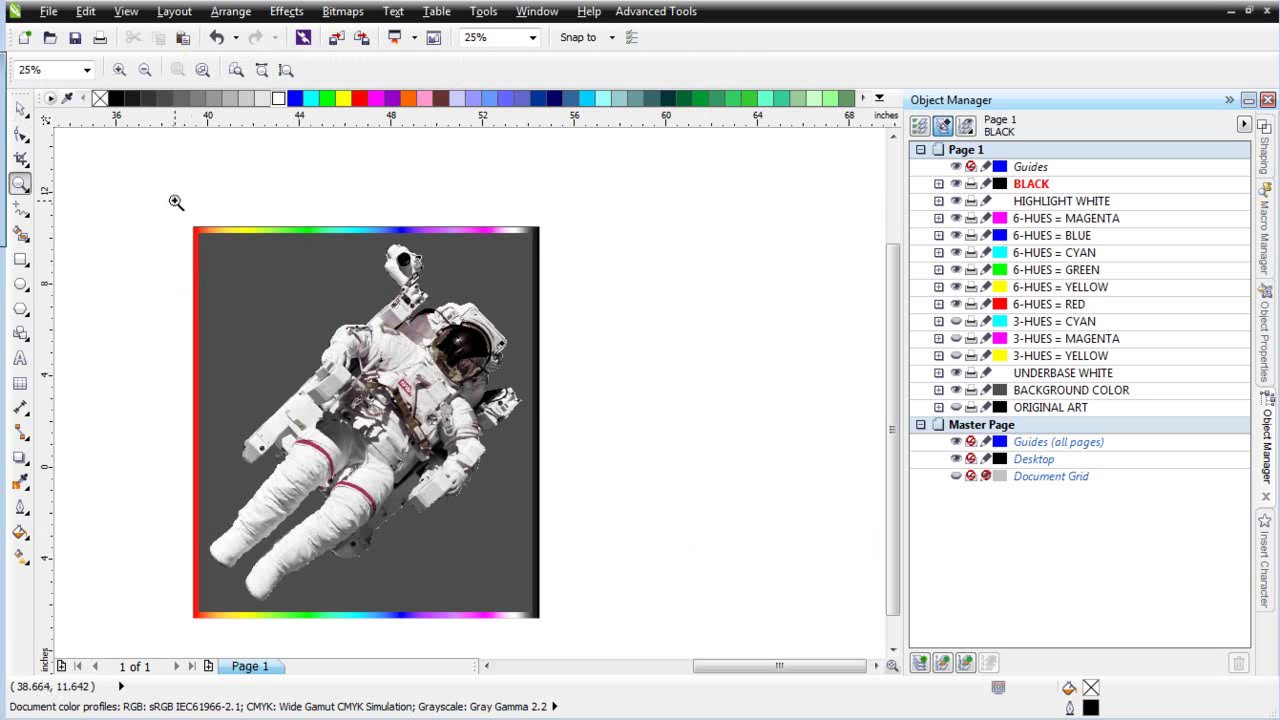
pyautogui.moveTo(176, 202); pyautogui.dragTo(600, 537)
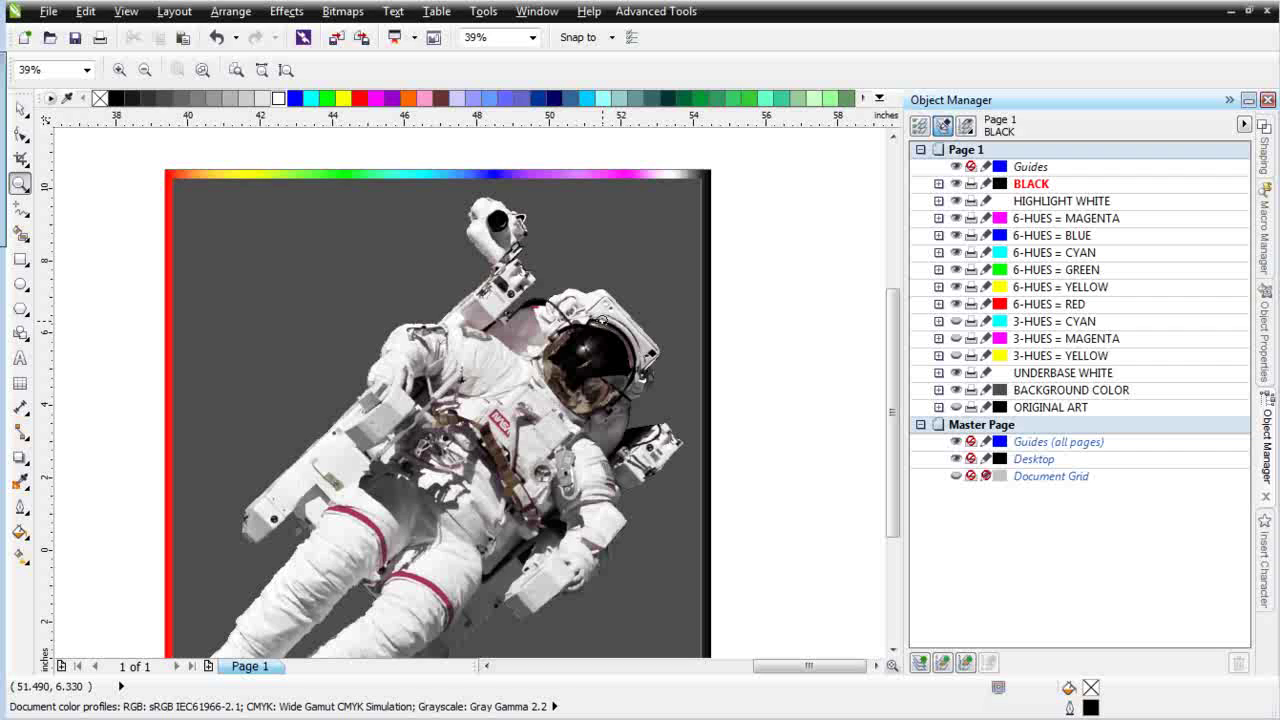
pyautogui.click(957, 253)
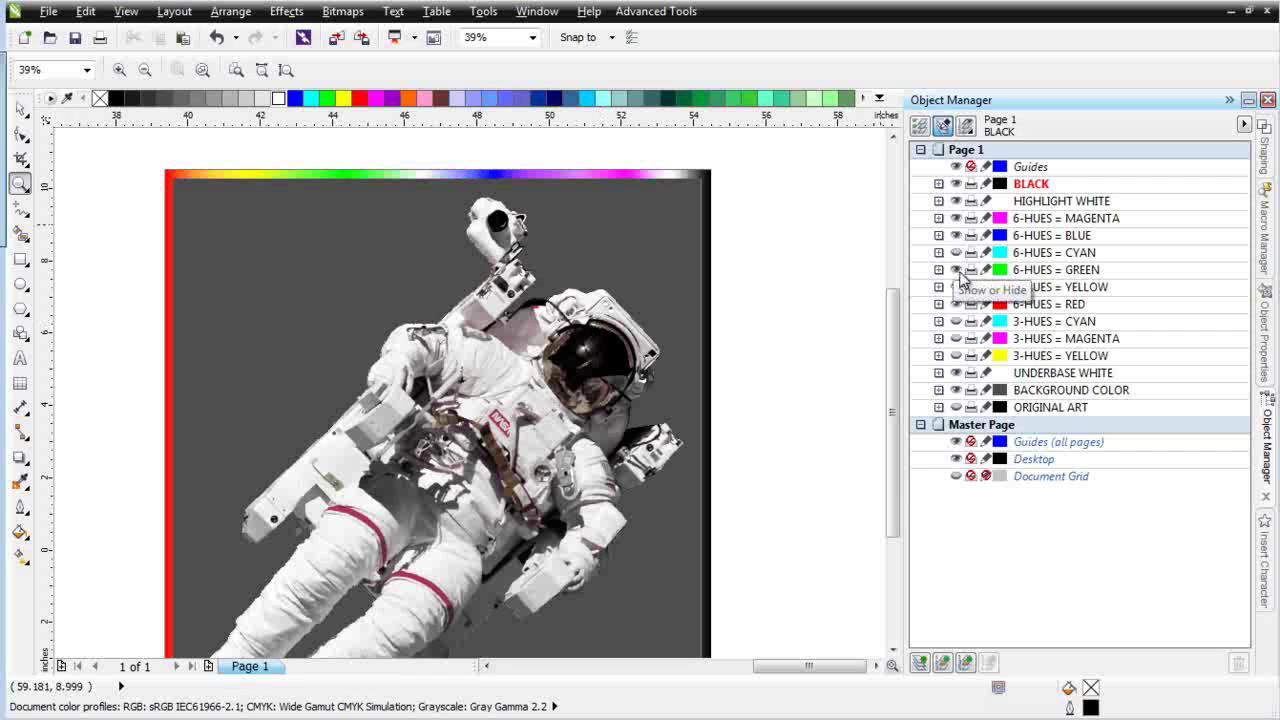
pyautogui.click(958, 270)
pyautogui.click(957, 287)
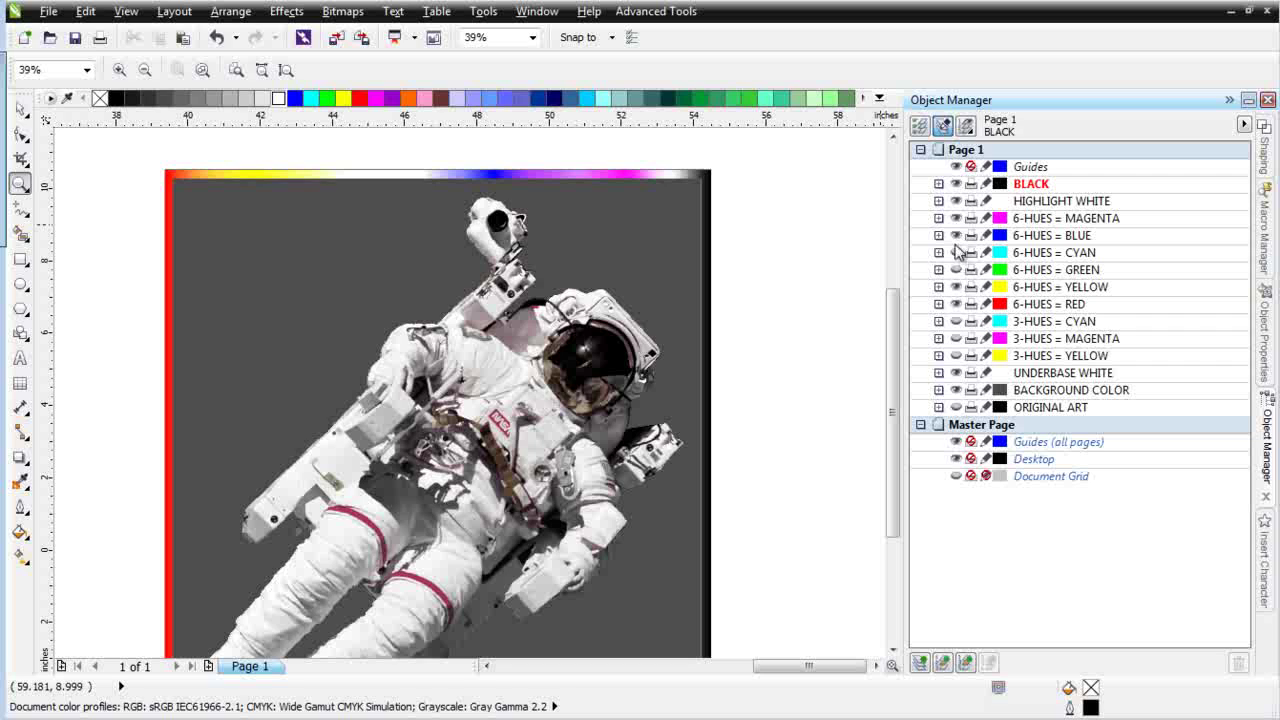
pyautogui.click(956, 235)
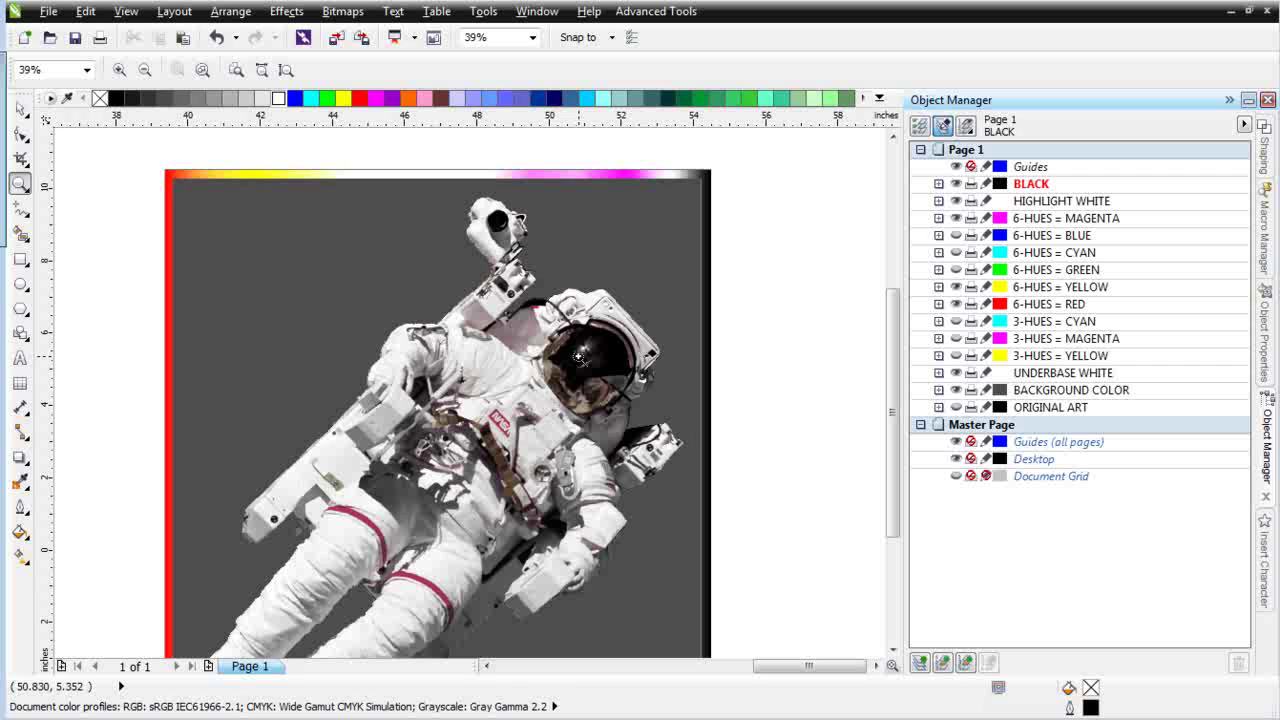
# Hide the BACKGROUND COLOR layer and compare the astronaut artwork with and without the HIGHLIGHT WHITE layer.
pyautogui.click(956, 390)
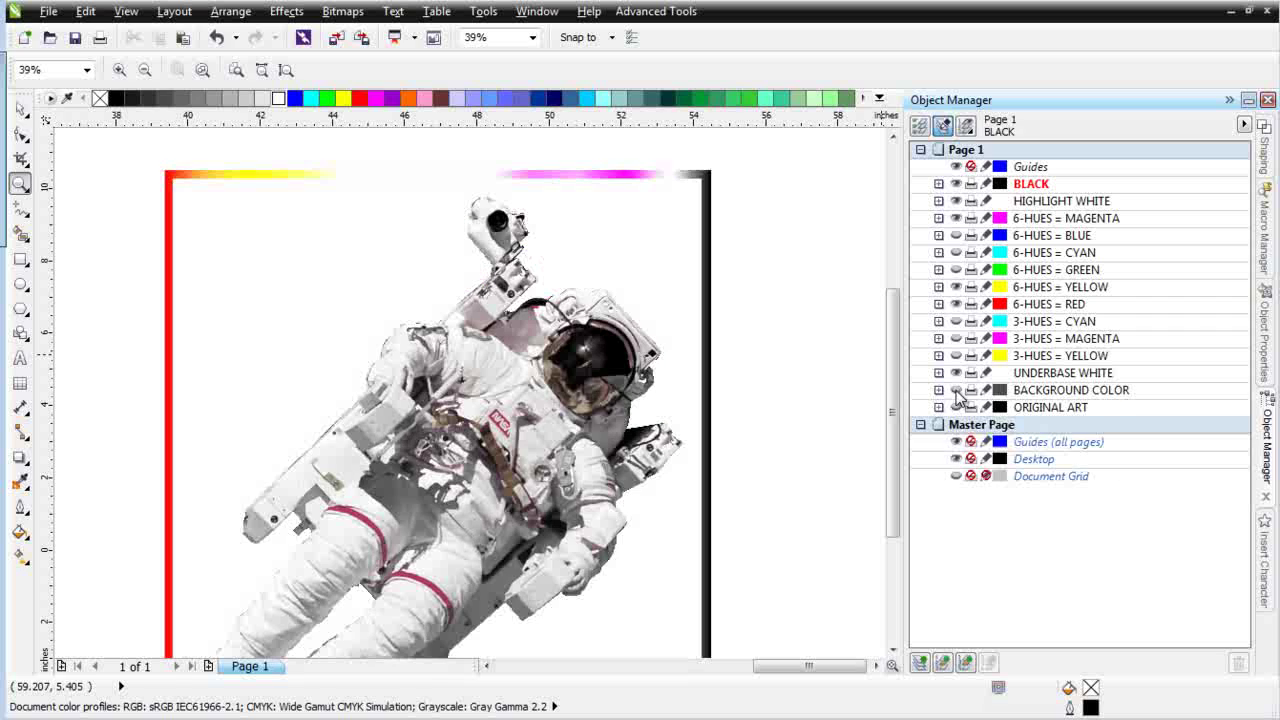
pyautogui.click(956, 201)
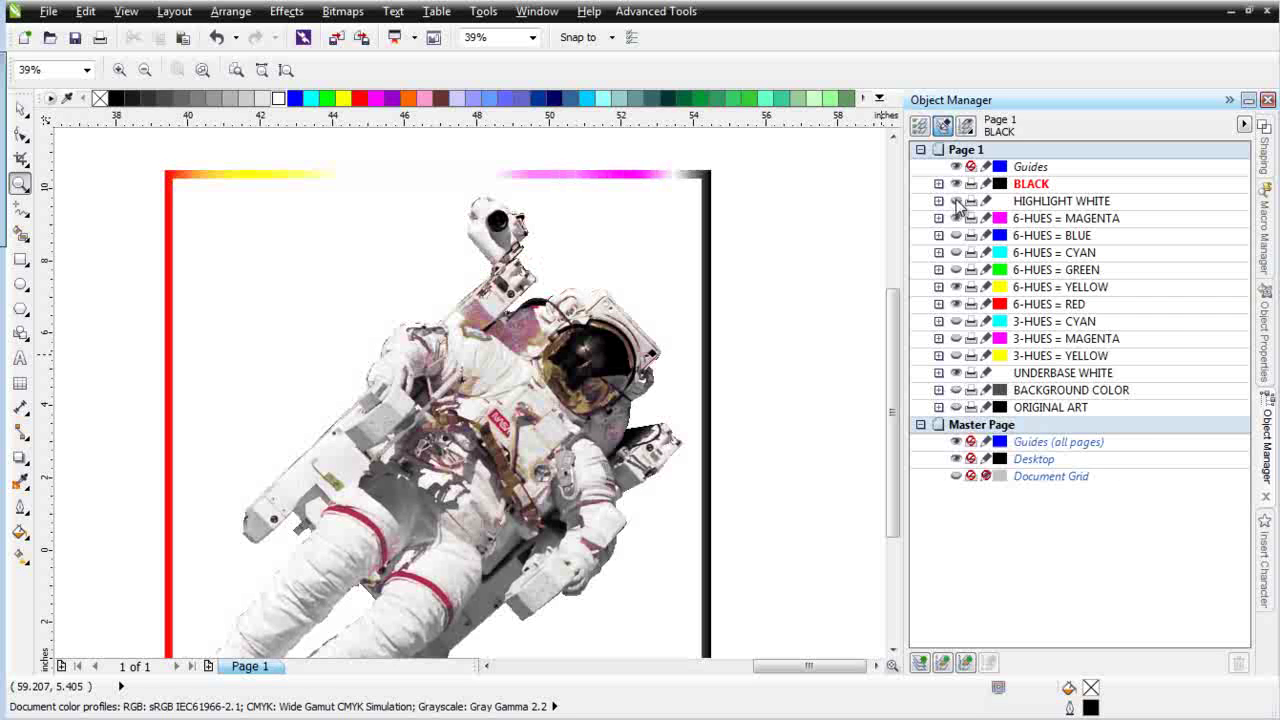
pyautogui.click(956, 201)
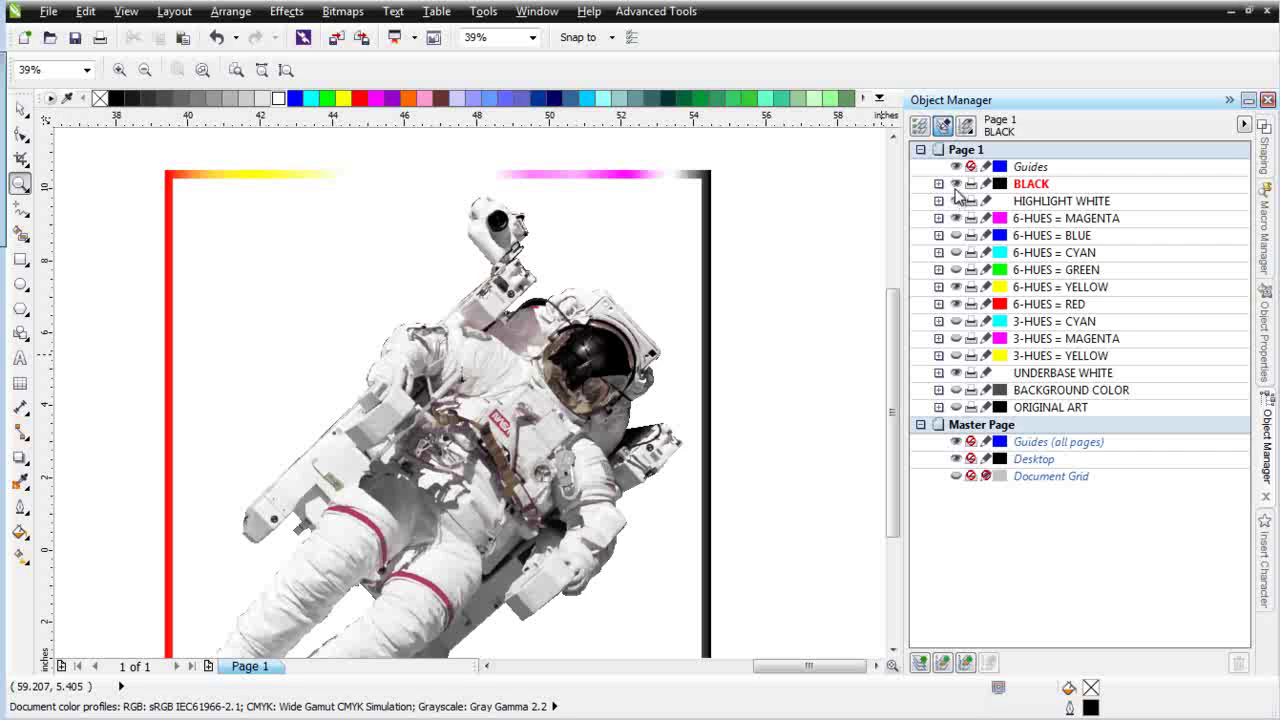
# Hide the 6-HUES yellow separation layer and examine the astronaut in detail and as a whole without it.
pyautogui.rightClick(470, 398)
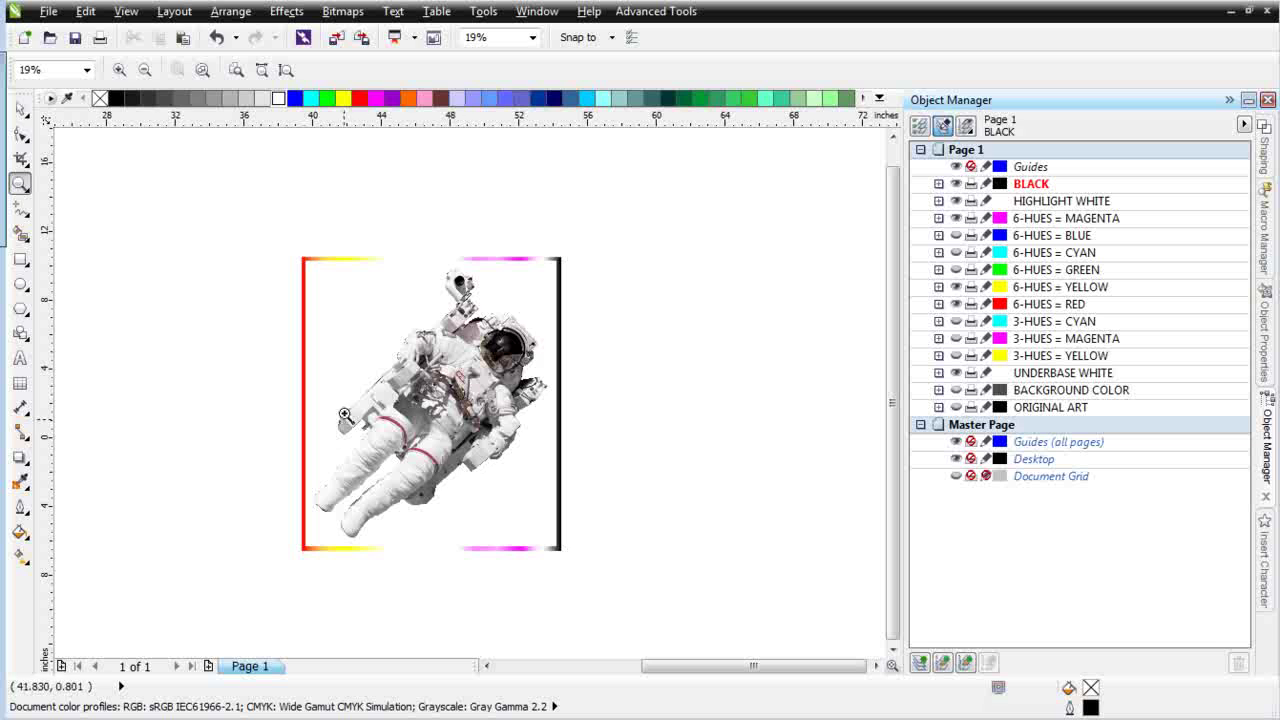
pyautogui.click(956, 288)
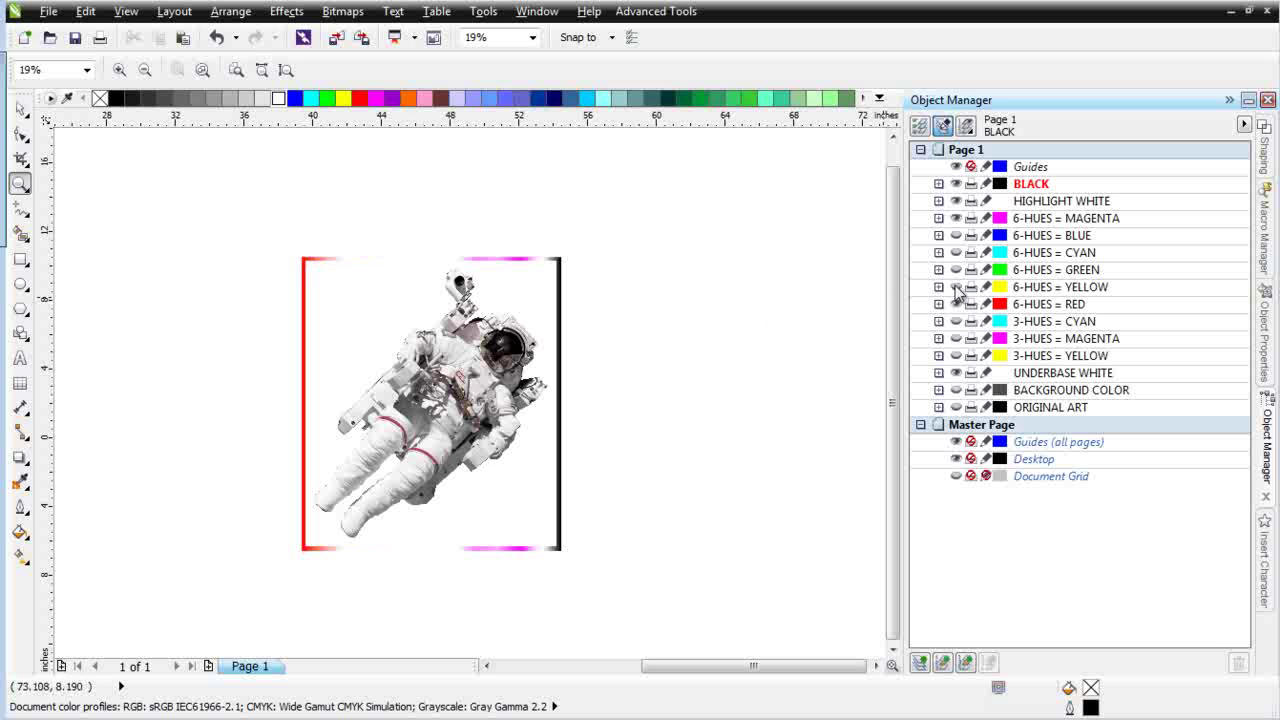
pyautogui.click(490, 416)
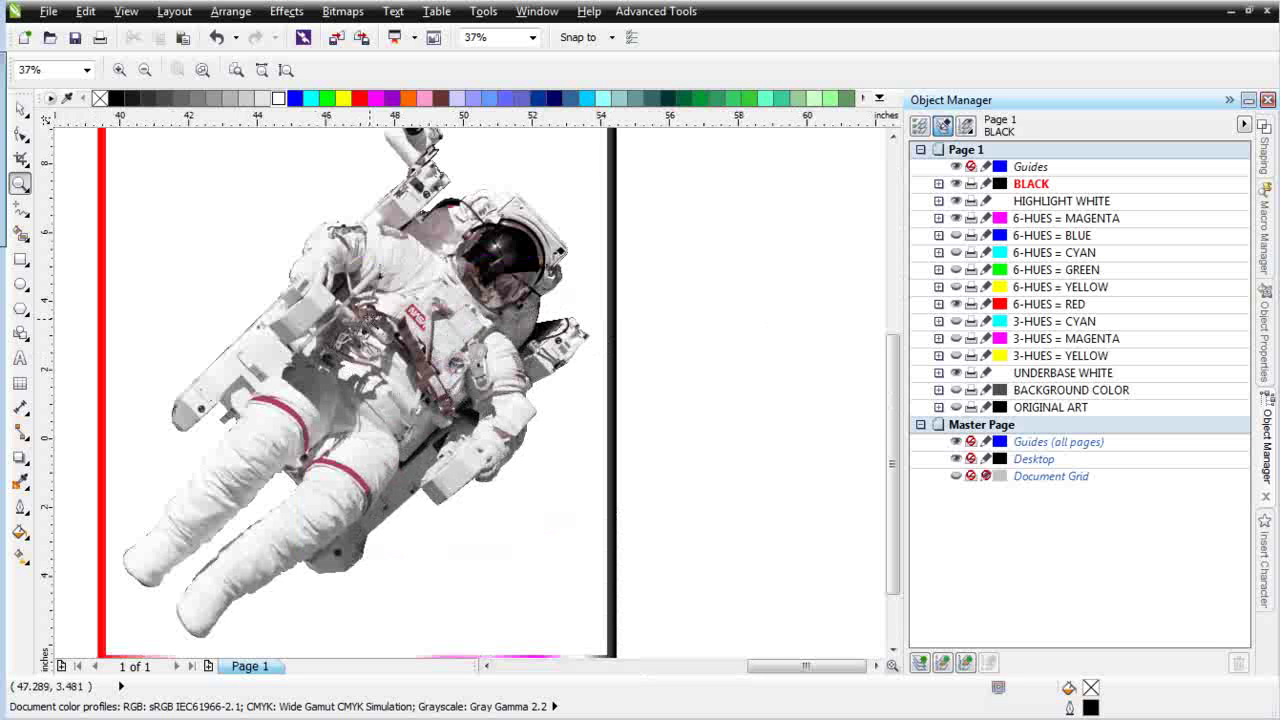
pyautogui.click(370, 321)
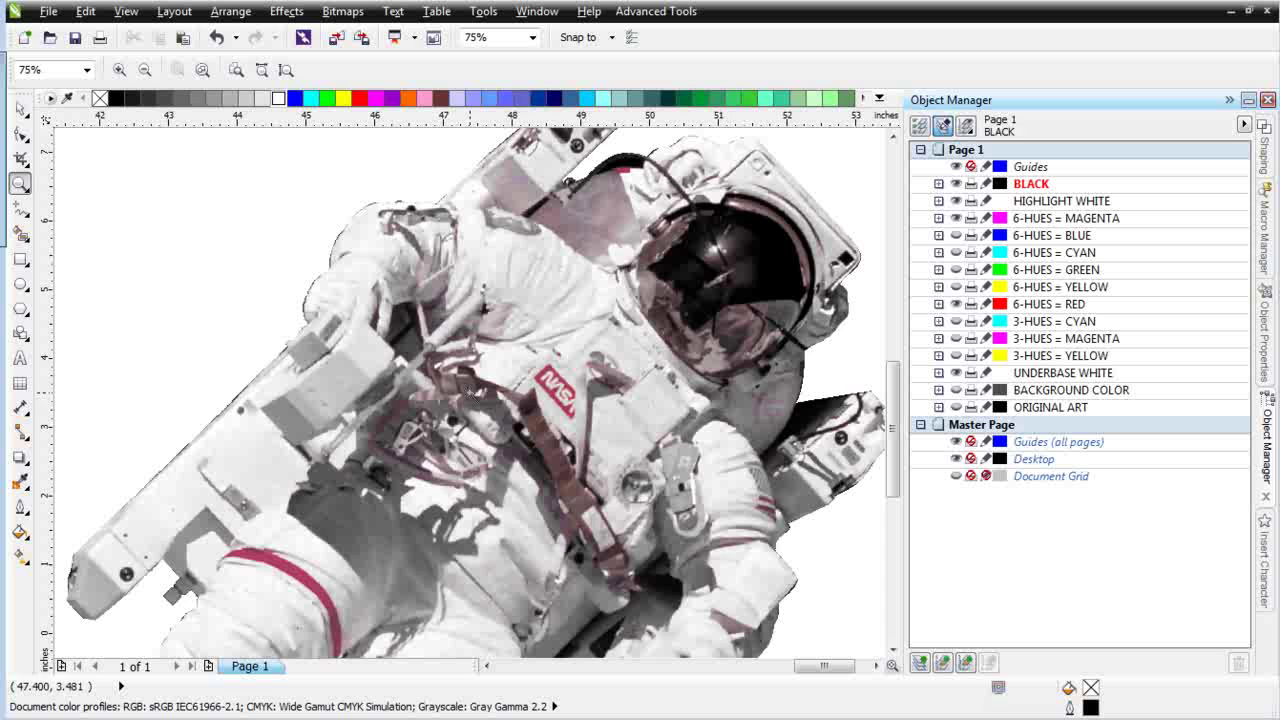
pyautogui.click(523, 389)
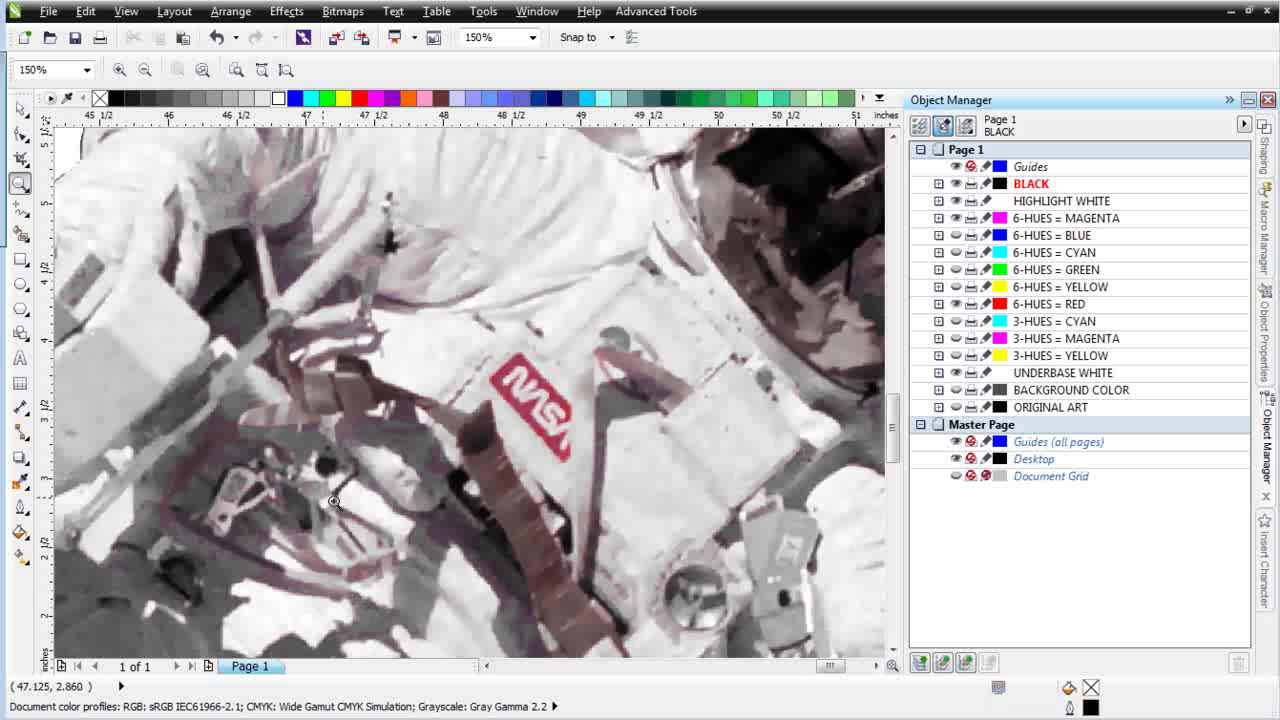
pyautogui.rightClick(580, 524)
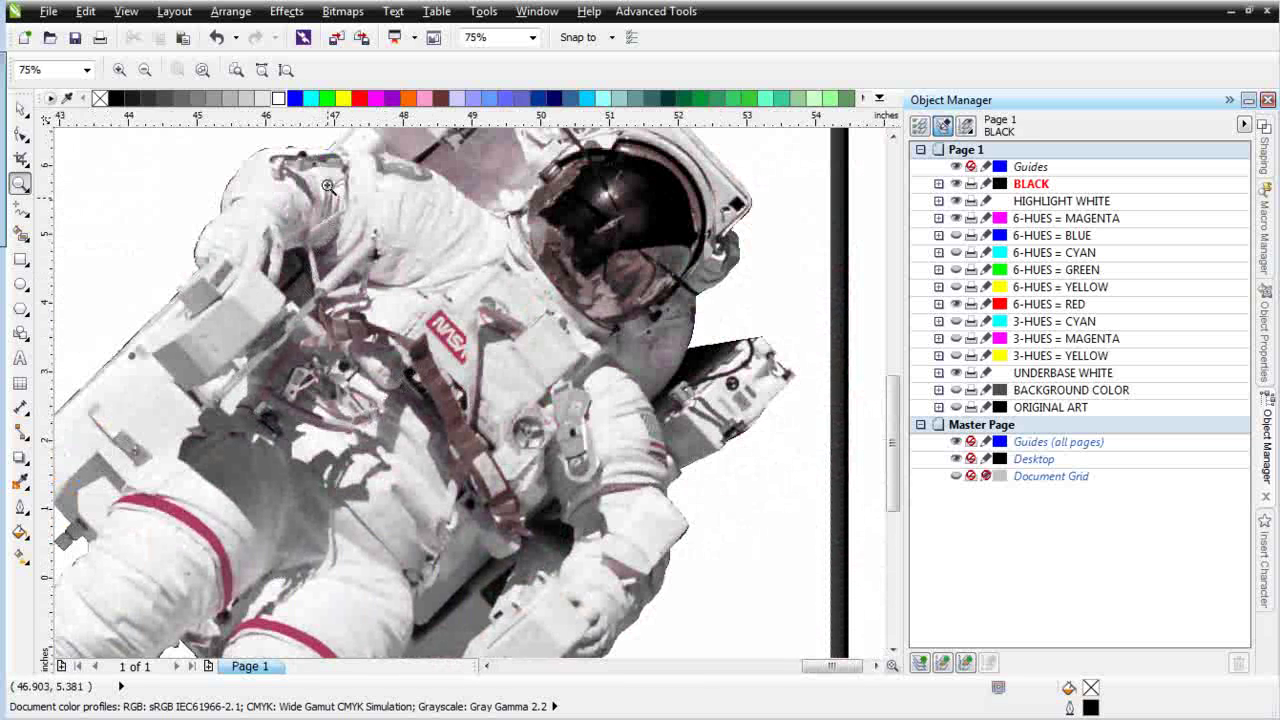
pyautogui.rightClick(457, 389)
pyautogui.rightClick(221, 412)
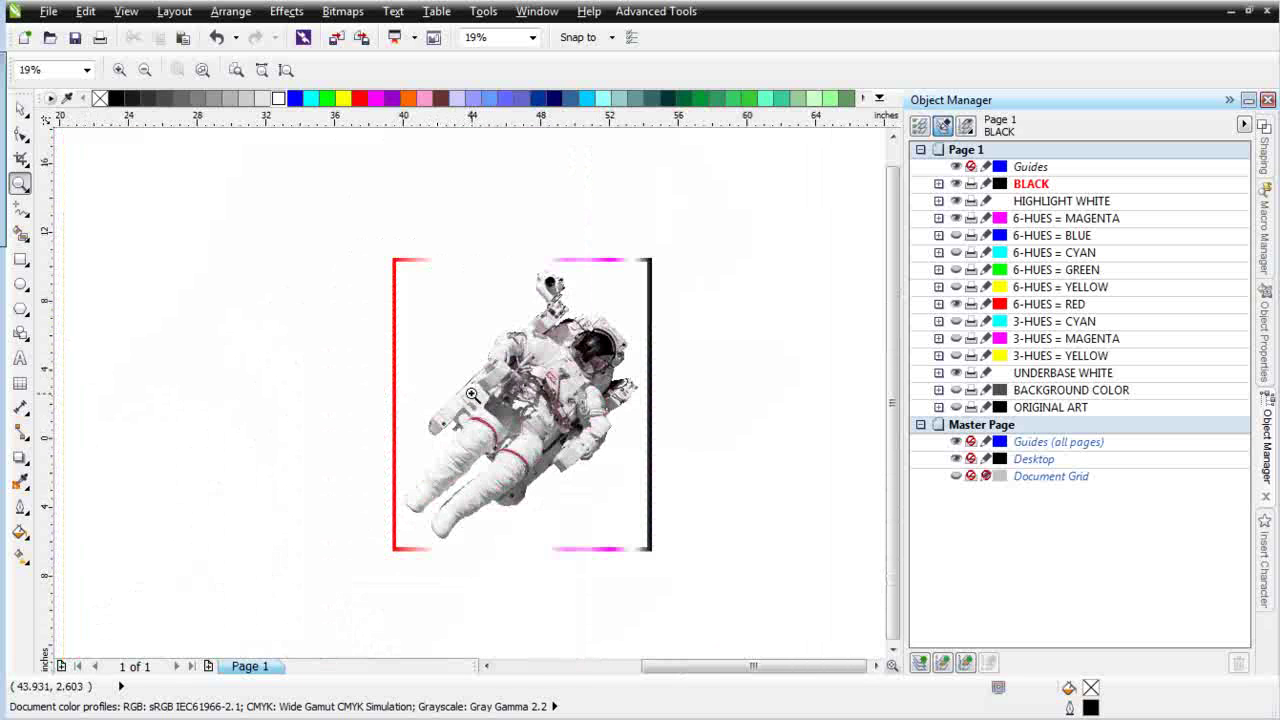
# Crop the visible separations to an area about 14.1 by 16.1 inches around the astronaut, cutting off the colored border strips.
pyautogui.click(20, 158)
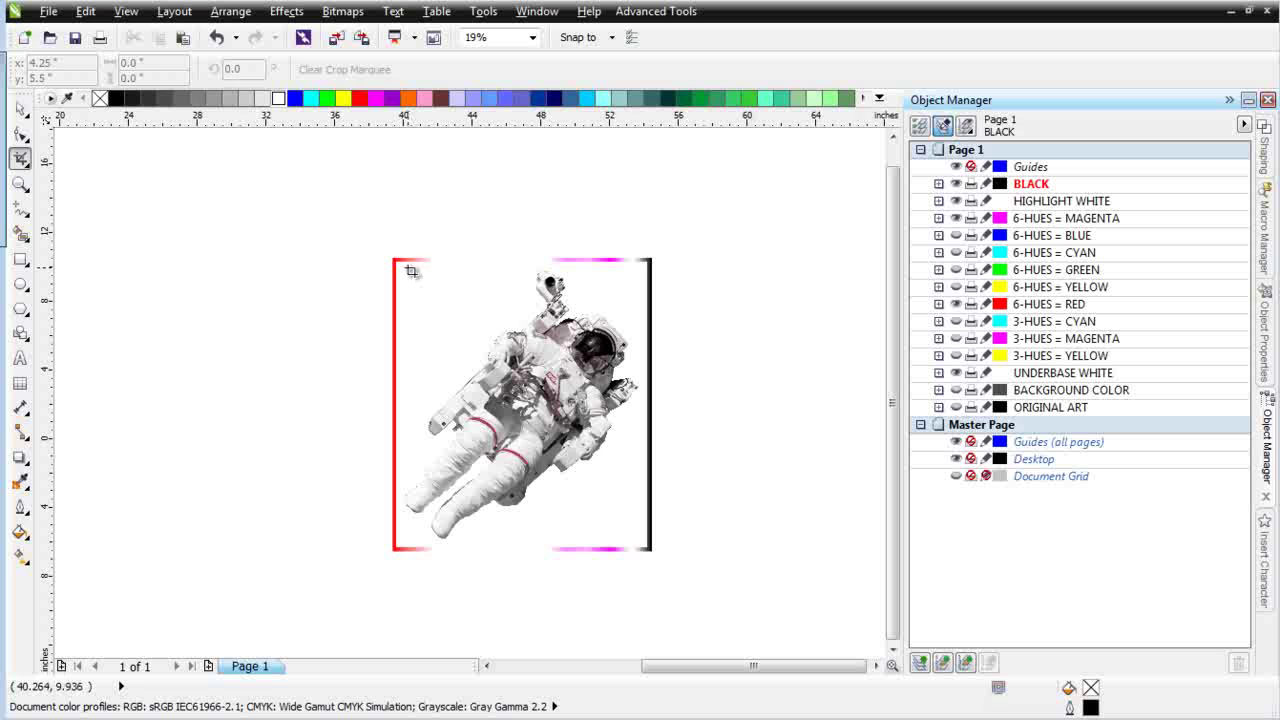
pyautogui.moveTo(410, 271); pyautogui.dragTo(646, 546)
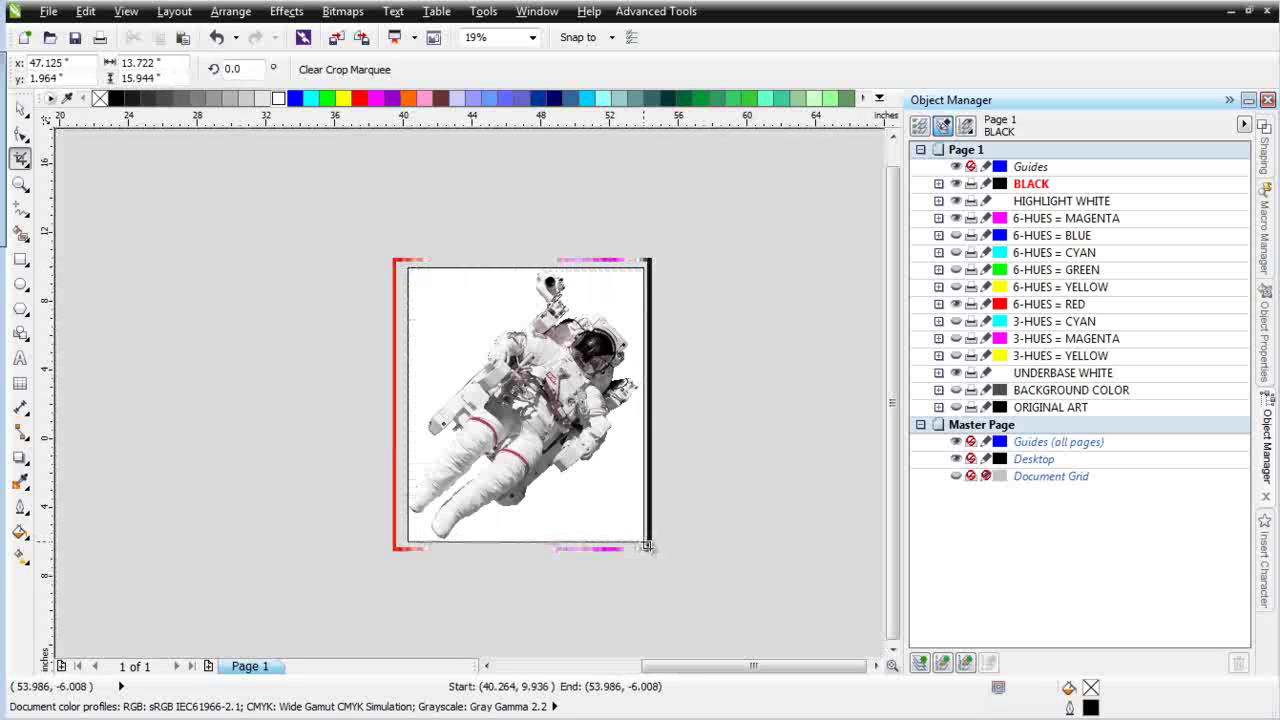
pyautogui.moveTo(406, 404); pyautogui.dragTo(400, 404)
pyautogui.moveTo(522, 267); pyautogui.dragTo(522, 264)
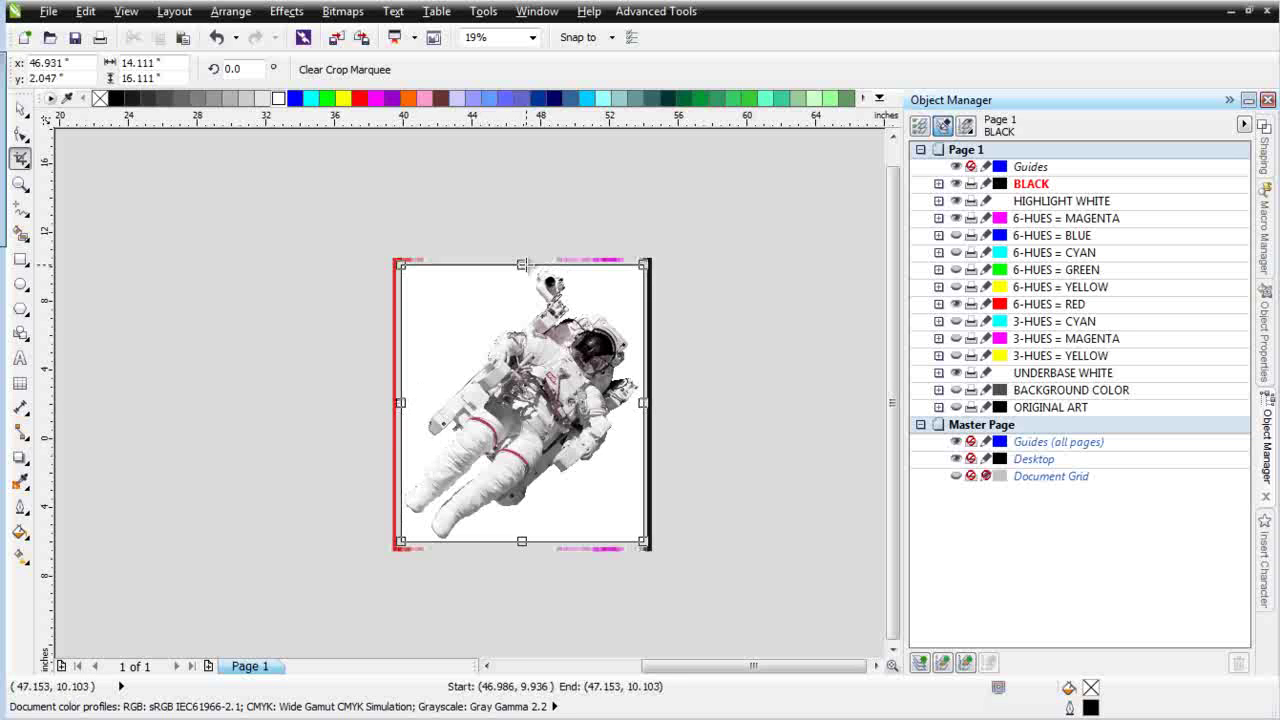
pyautogui.click(573, 373)
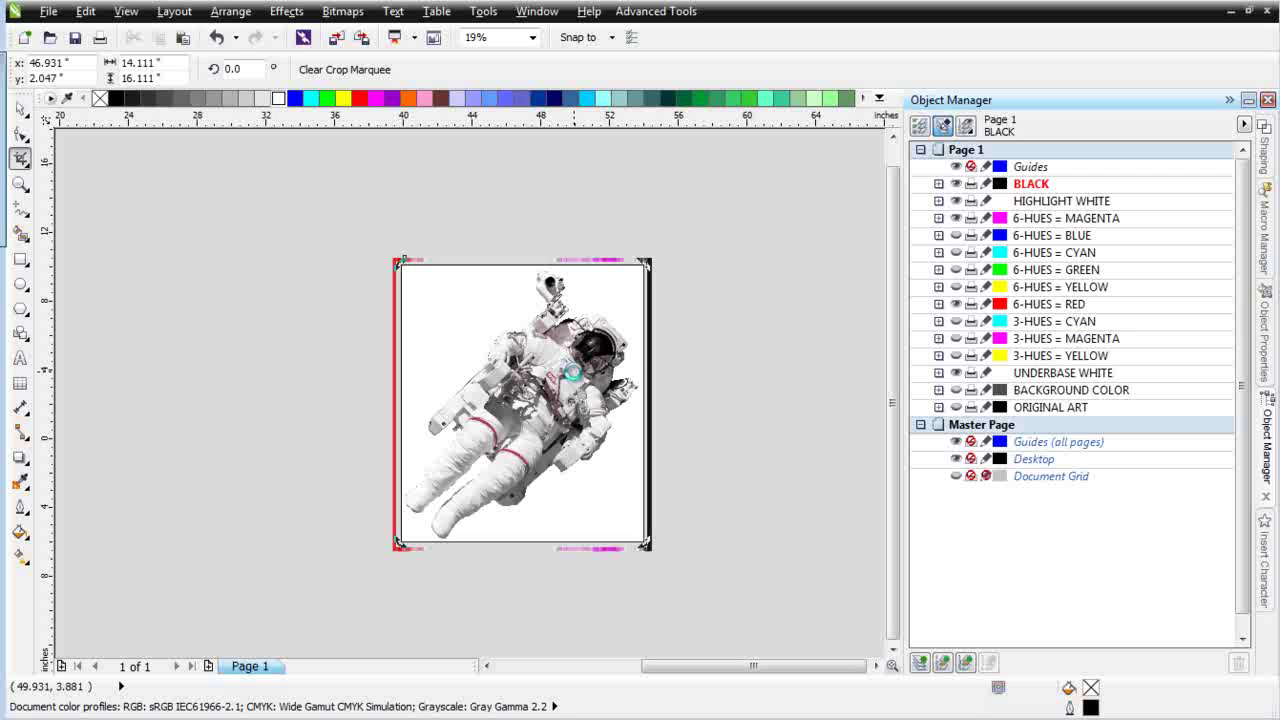
pyautogui.doubleClick(572, 371)
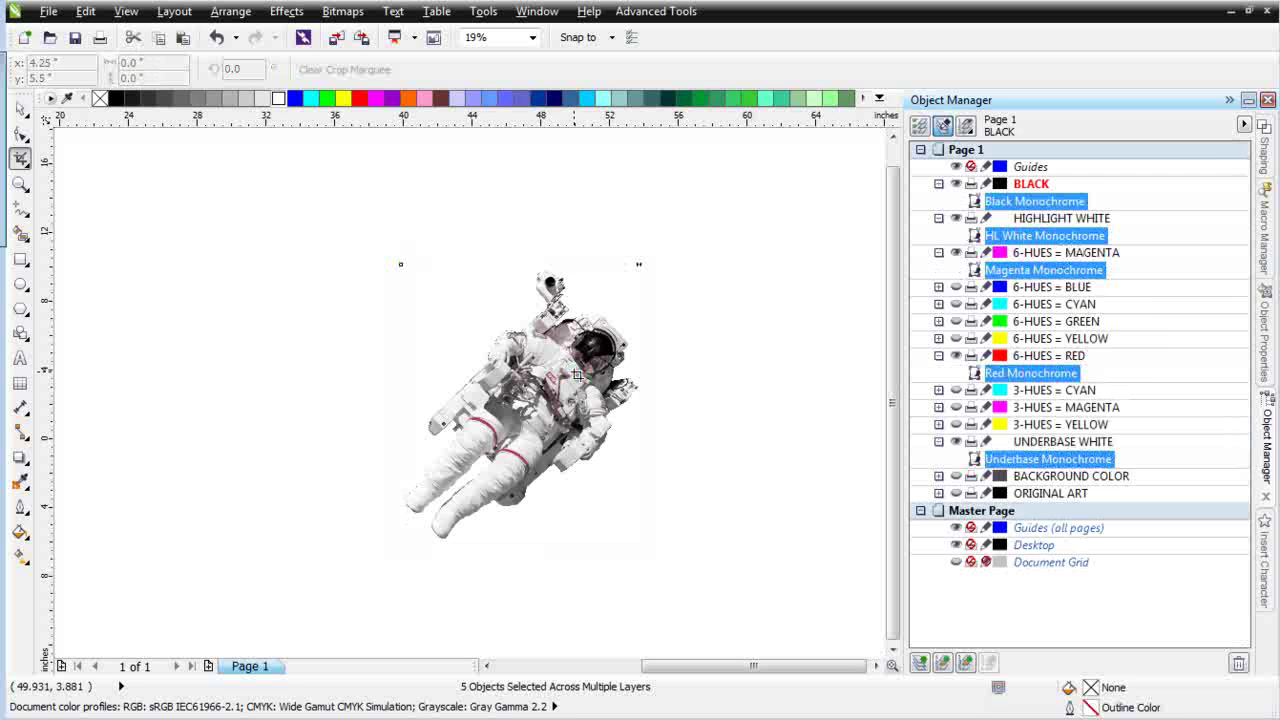
# Copy the five cropped separations into a new 19 by 13 inch RGB document at 300 dpi.
pyautogui.click(20, 108)
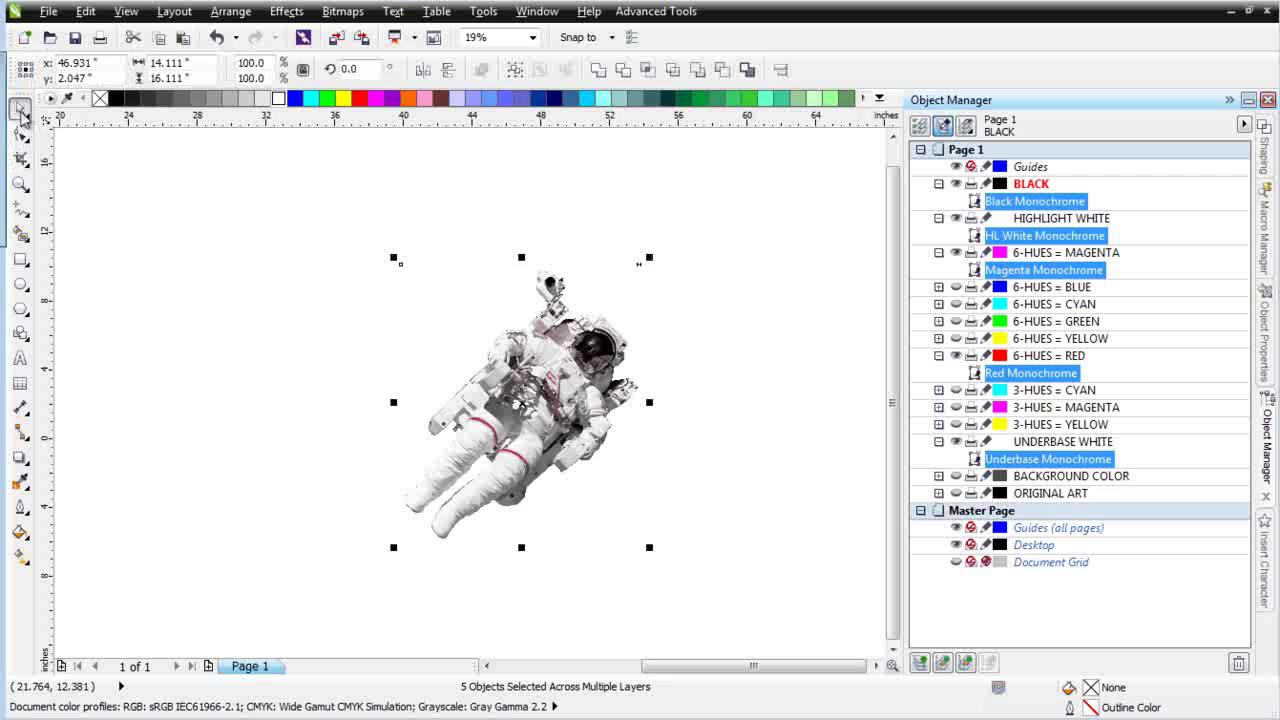
pyautogui.moveTo(323, 188); pyautogui.dragTo(780, 589)
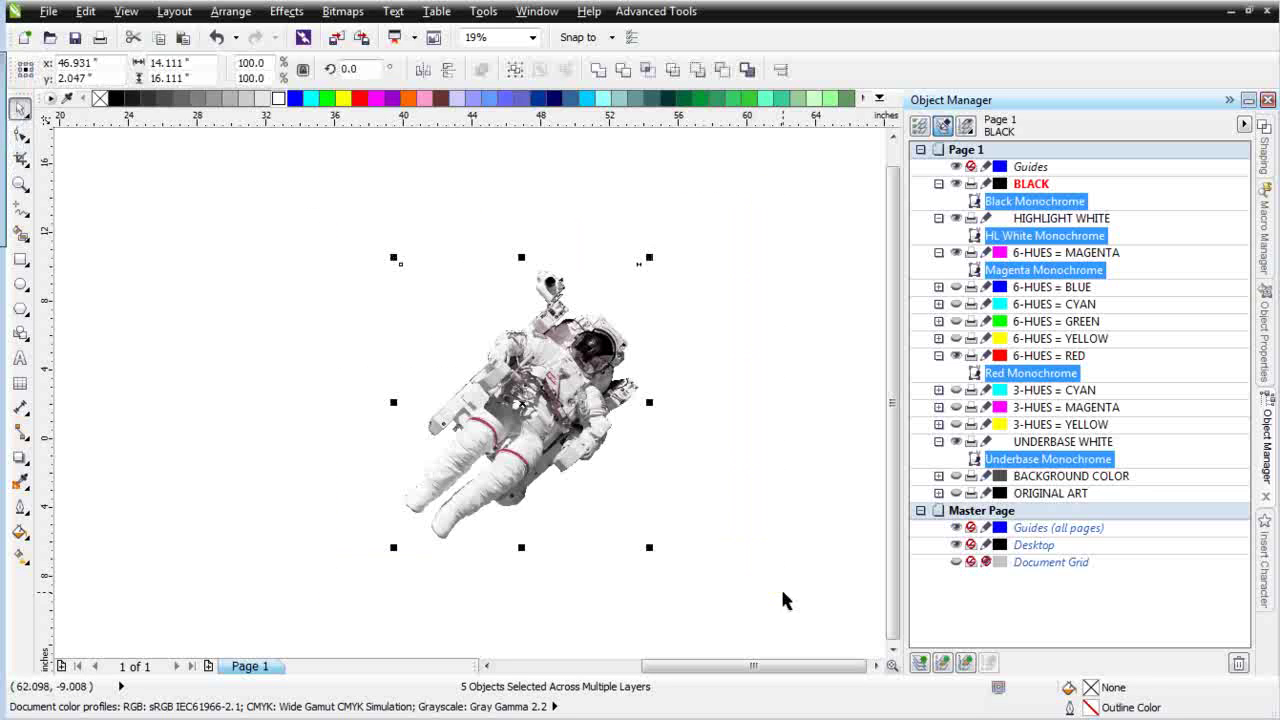
pyautogui.click(24, 40)
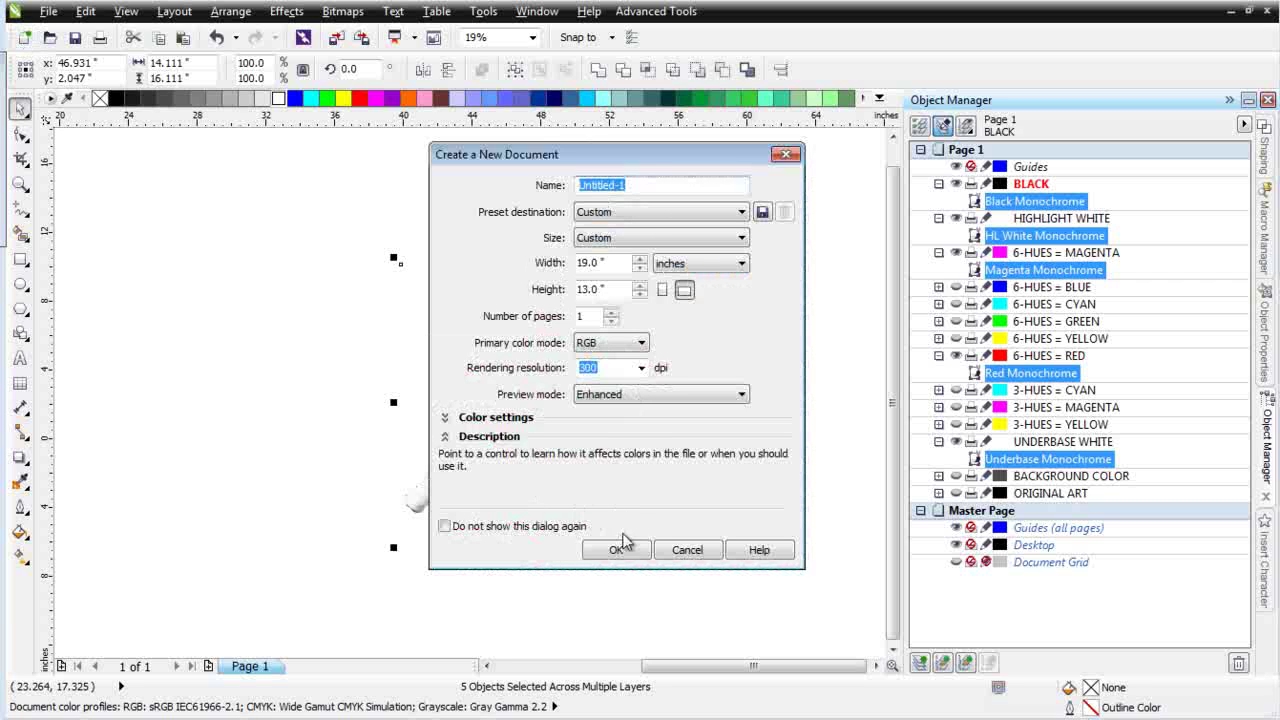
pyautogui.click(618, 551)
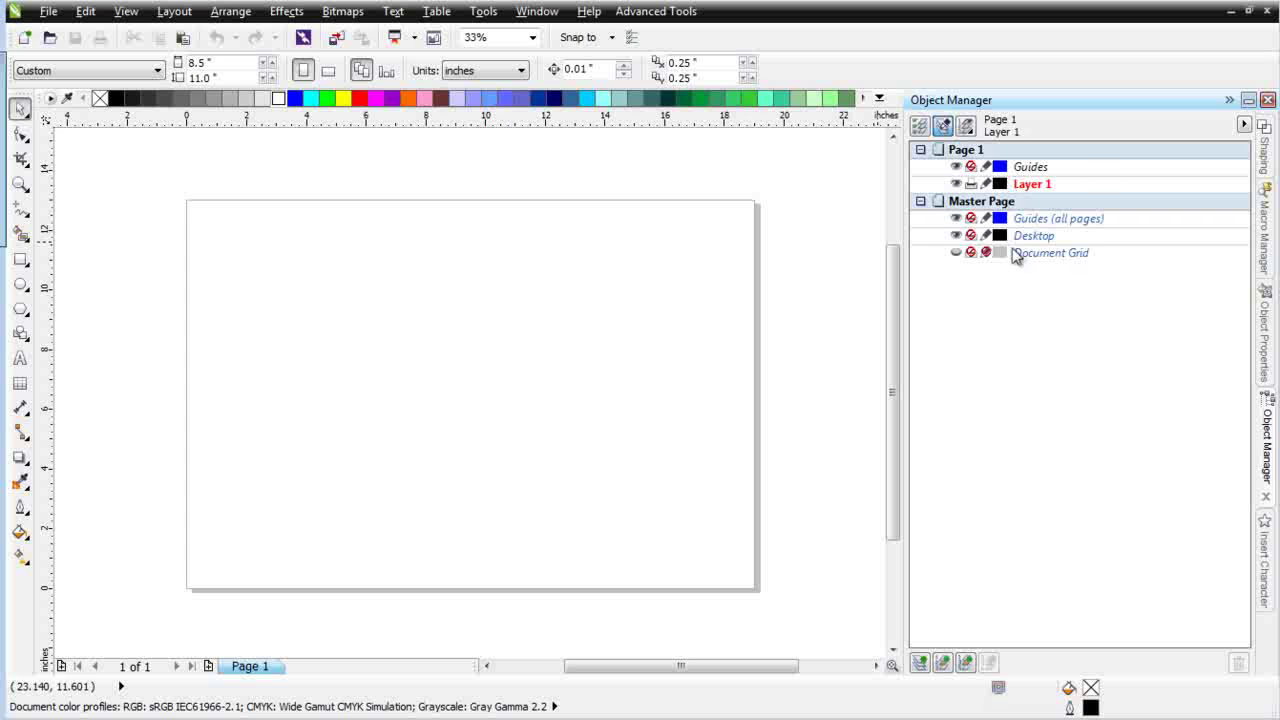
pyautogui.click(182, 37)
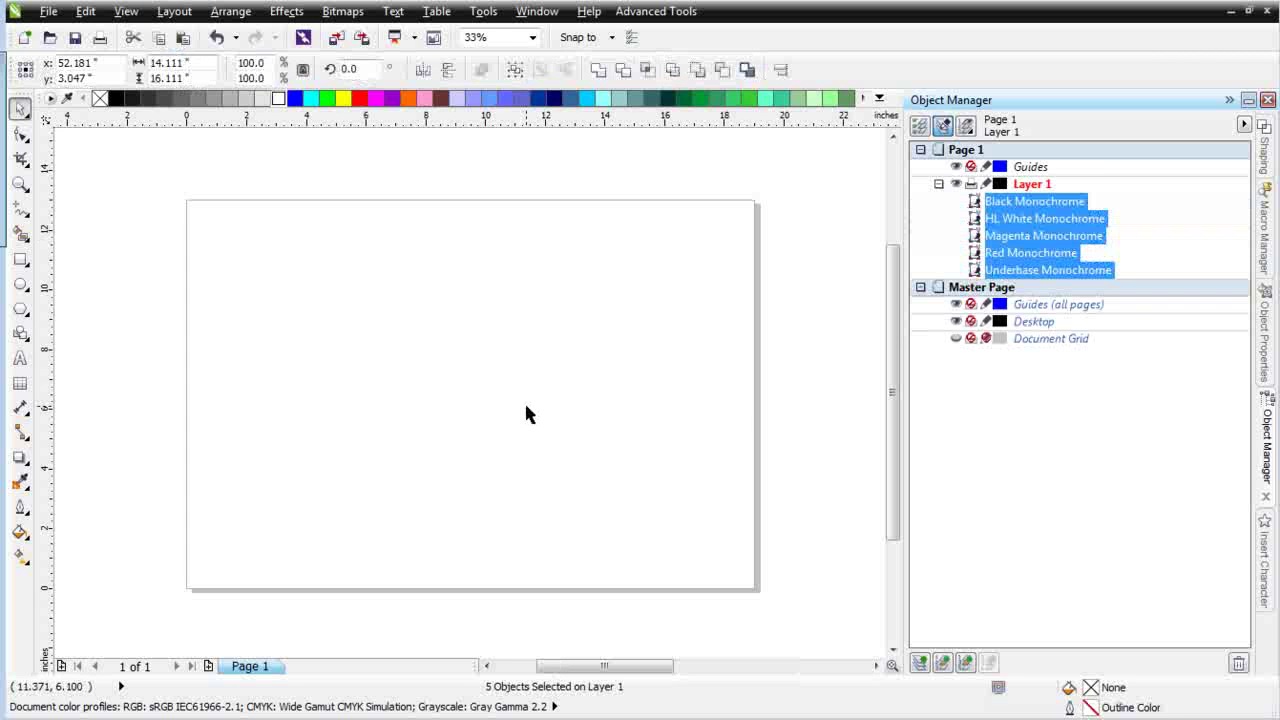
# Move the pasted astronaut separations onto the page, roughly centered, and view them up close.
pyautogui.scroll(-4, 538, 411)
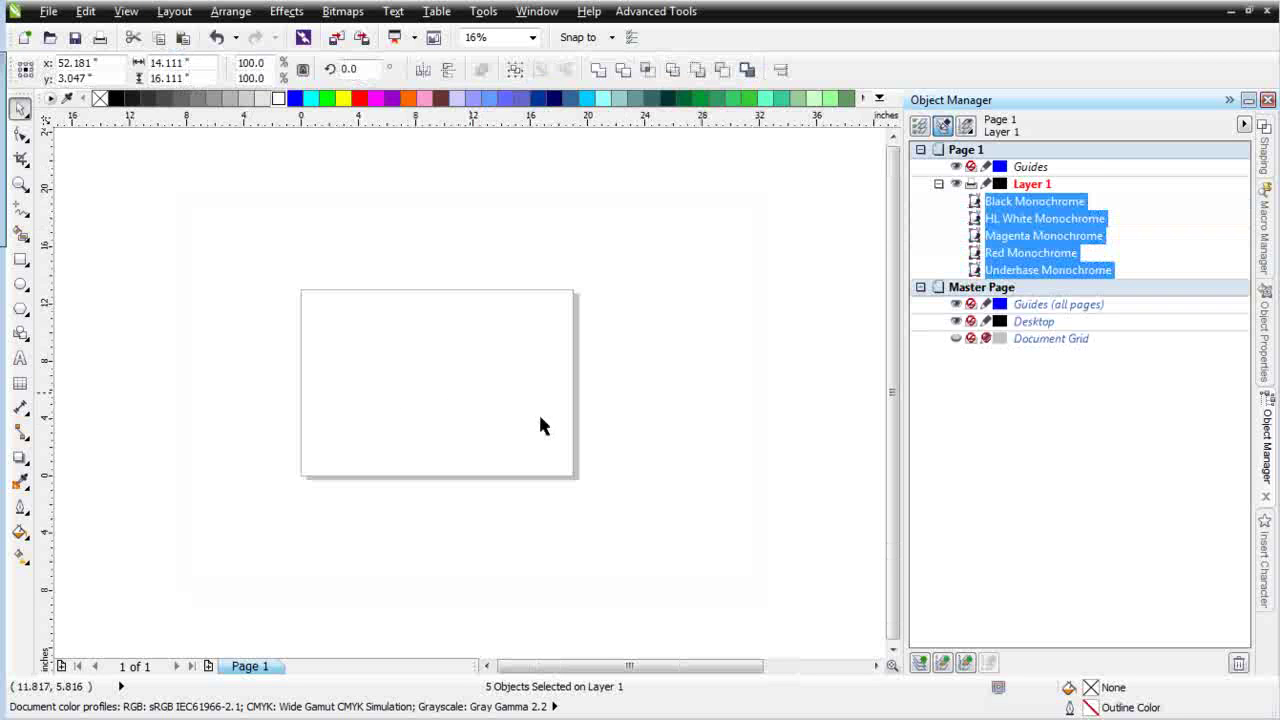
pyautogui.moveTo(765, 413); pyautogui.dragTo(469, 392)
pyautogui.scroll(2, 469, 392)
pyautogui.scroll(4, 465, 392)
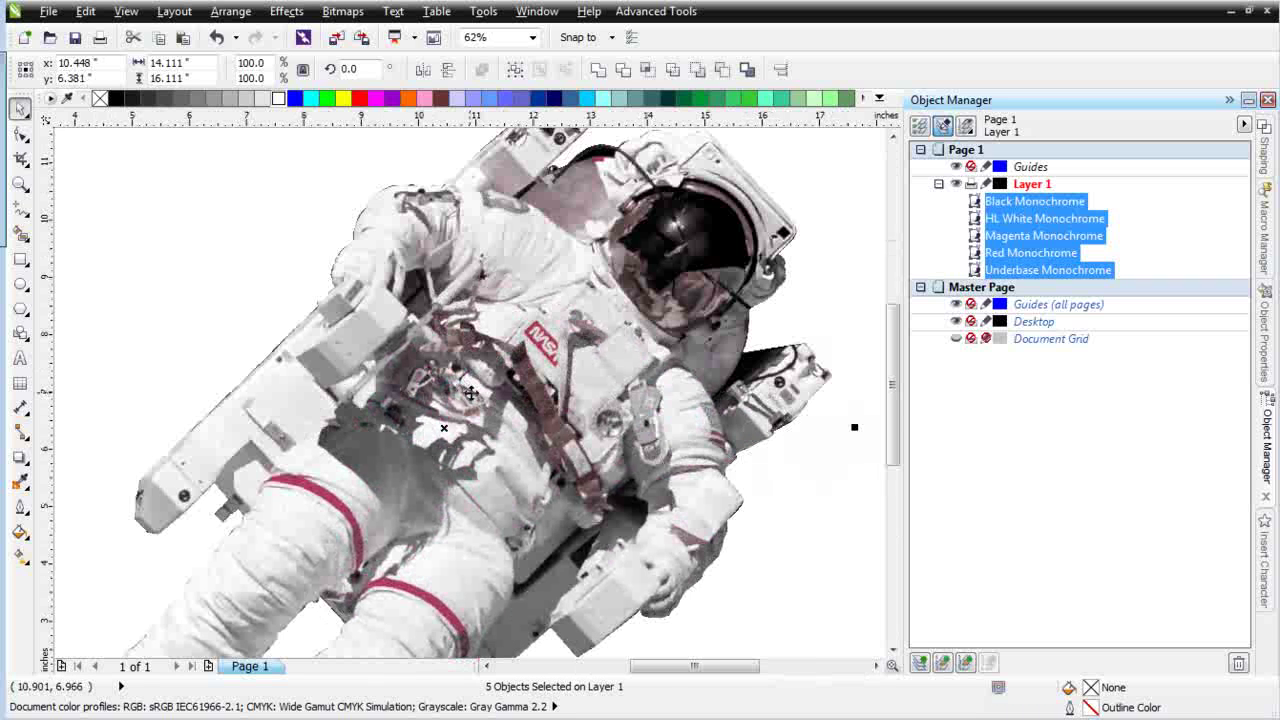
# Delete the Magenta Monochrome bitmap from Layer 1 of the new document.
pyautogui.click(1062, 242)
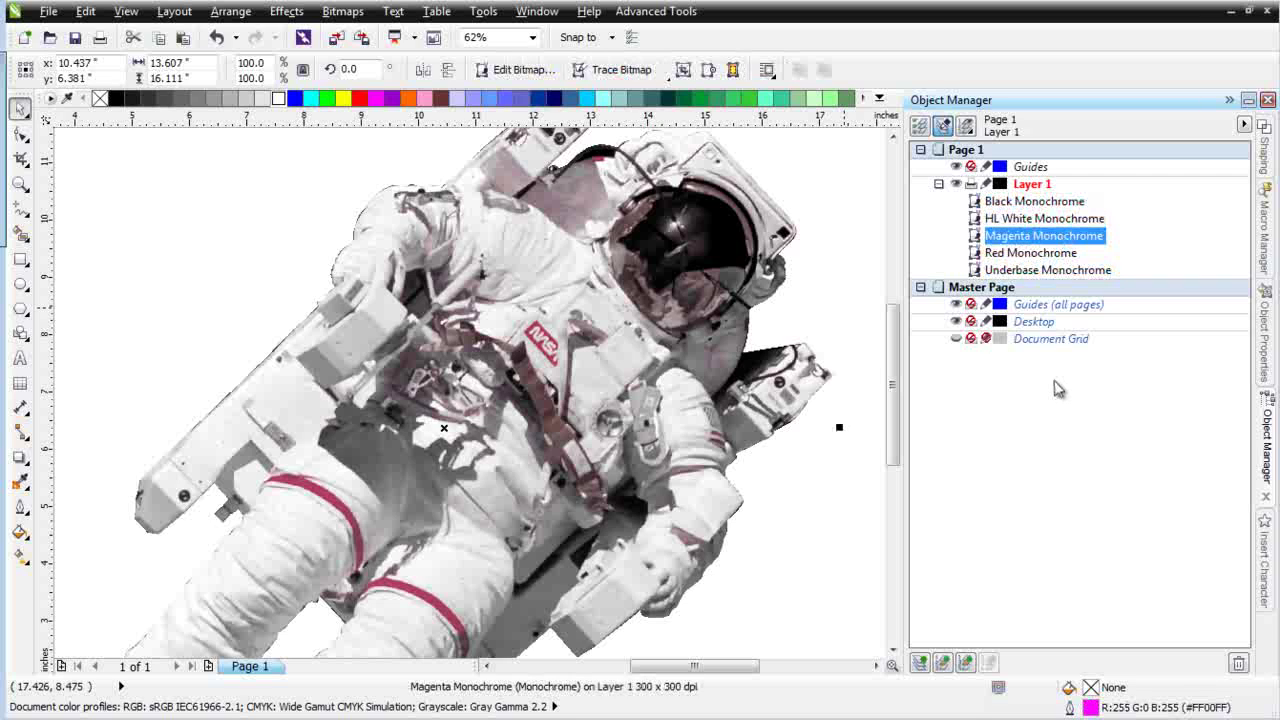
pyautogui.press('Delete')
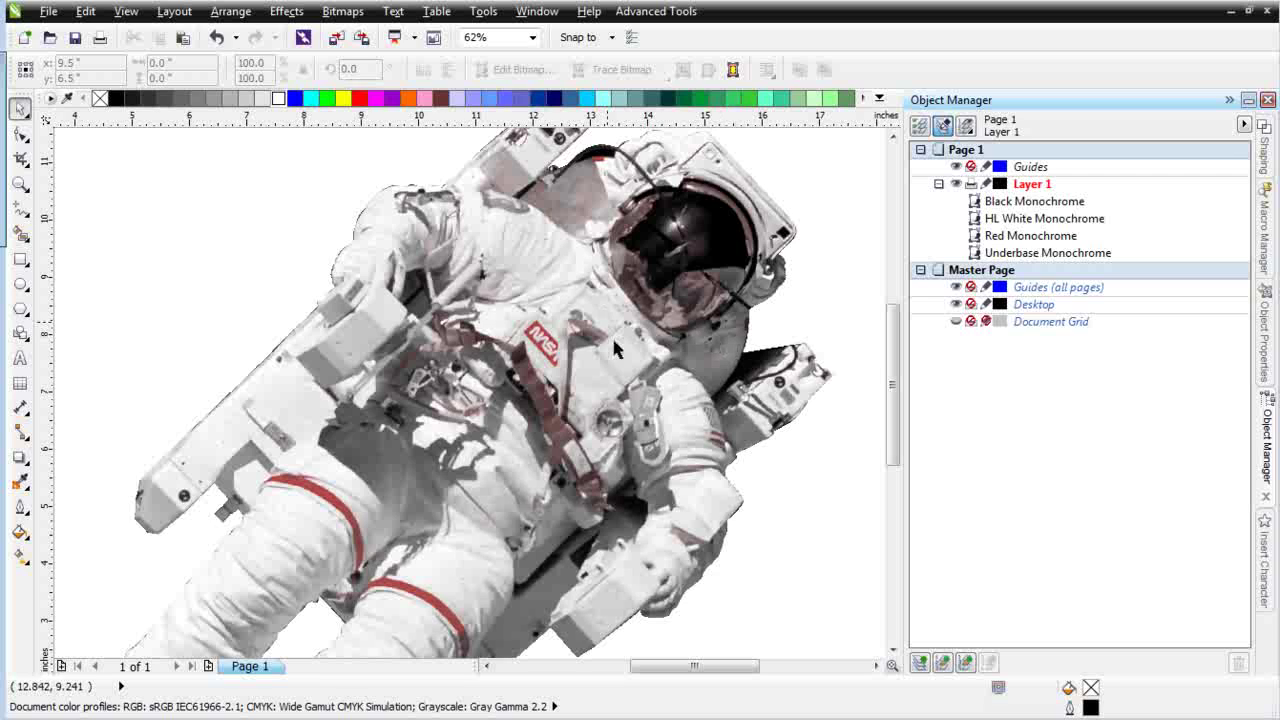
pyautogui.click(490, 262)
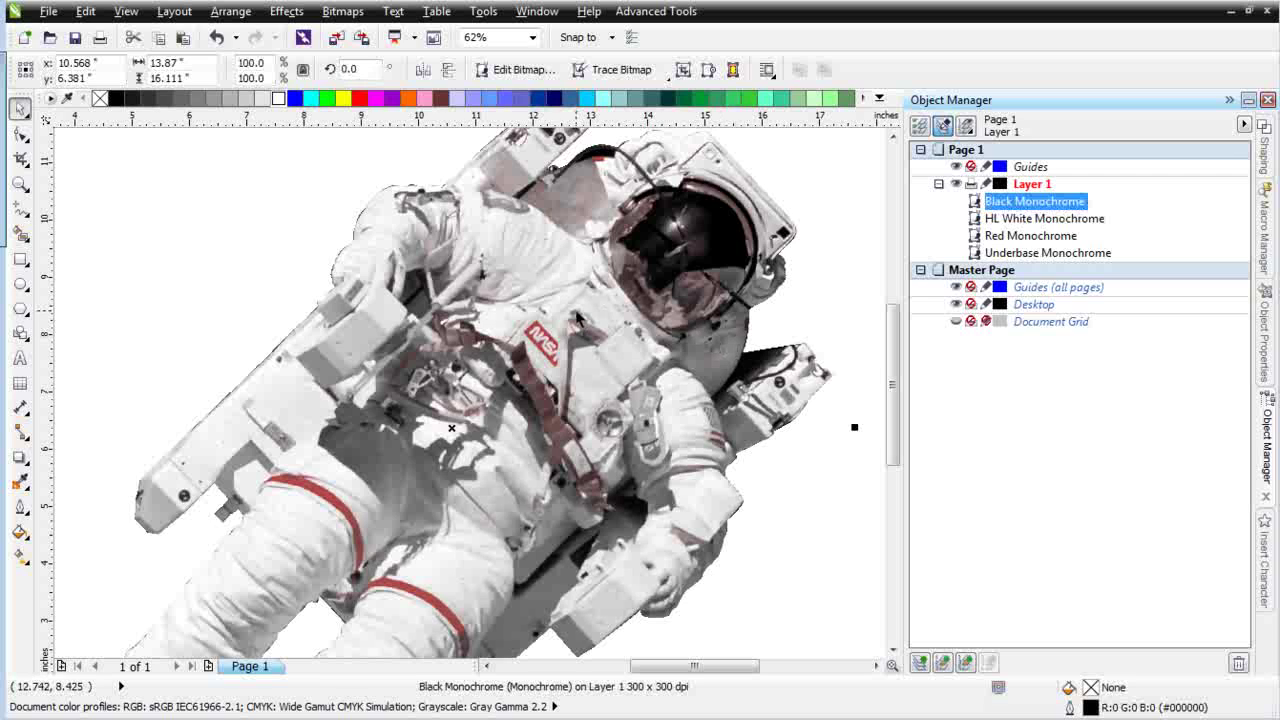
pyautogui.click(1076, 224)
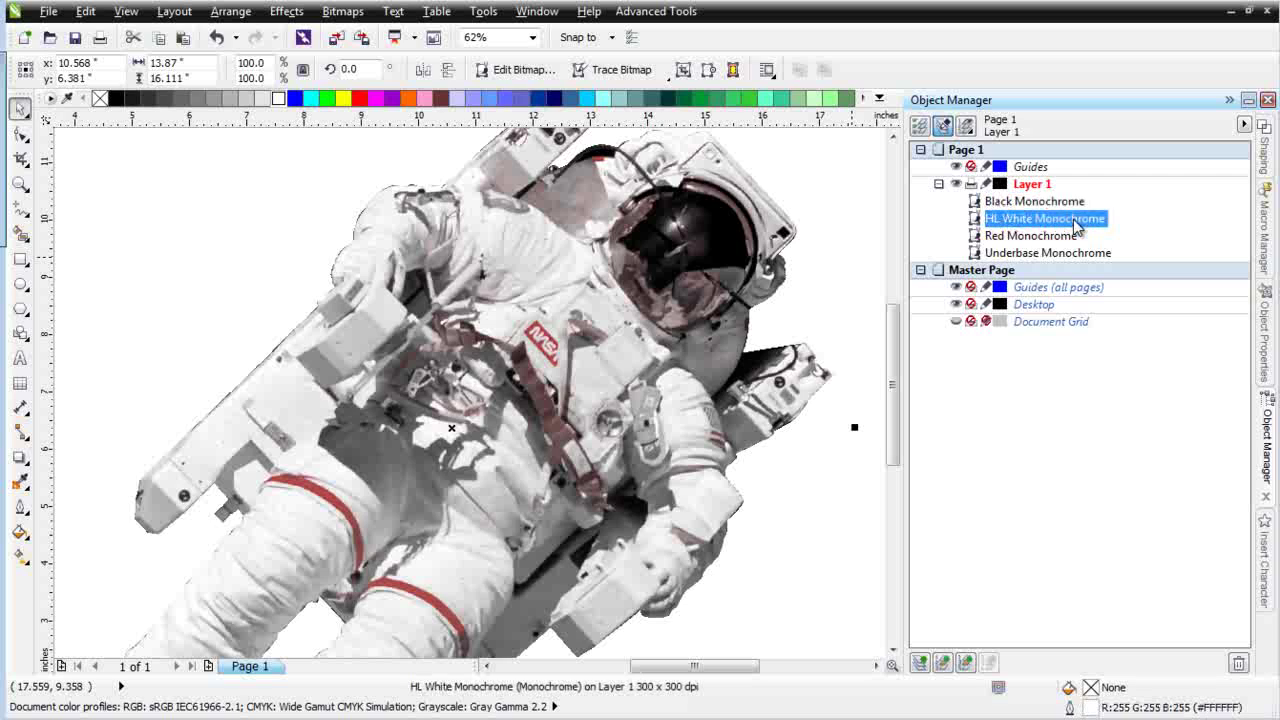
pyautogui.click(1076, 224)
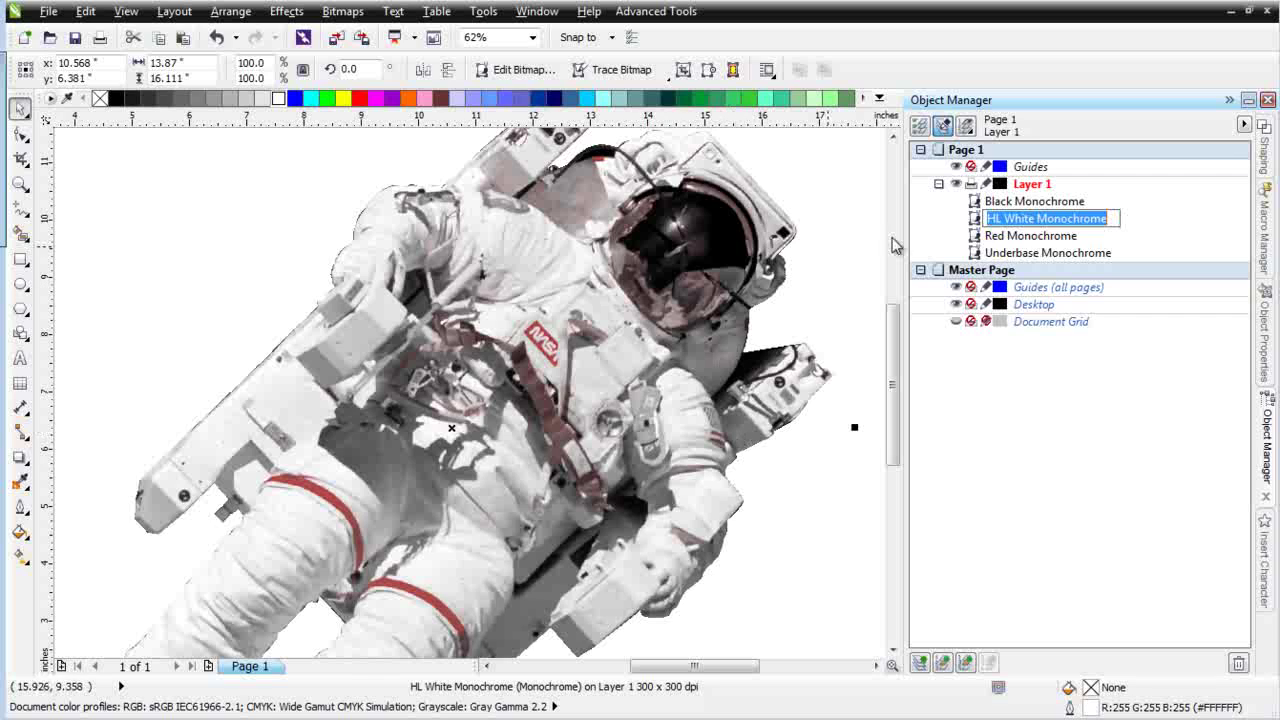
# Revert the Red Monochrome bitmap to grayscale with SimpleSeps Raster's Monochrome Revert, and minimize the plugin.
pyautogui.click(1007, 241)
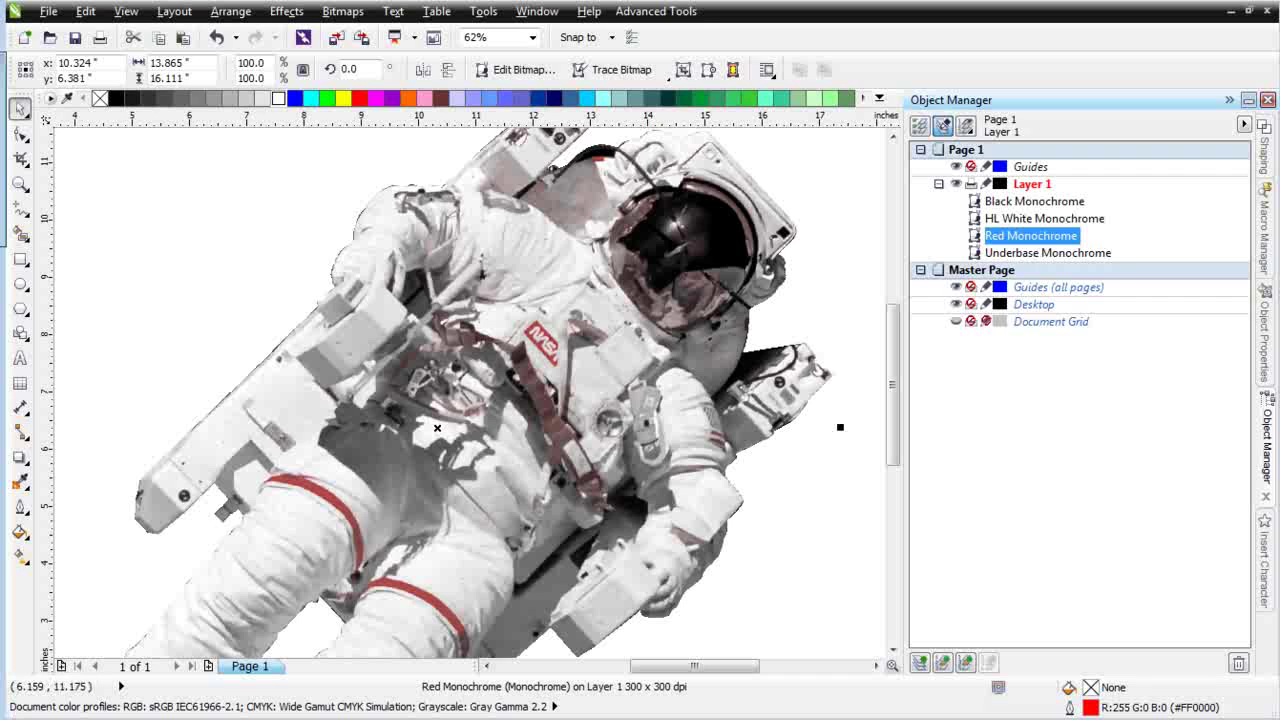
pyautogui.click(643, 11)
pyautogui.click(690, 97)
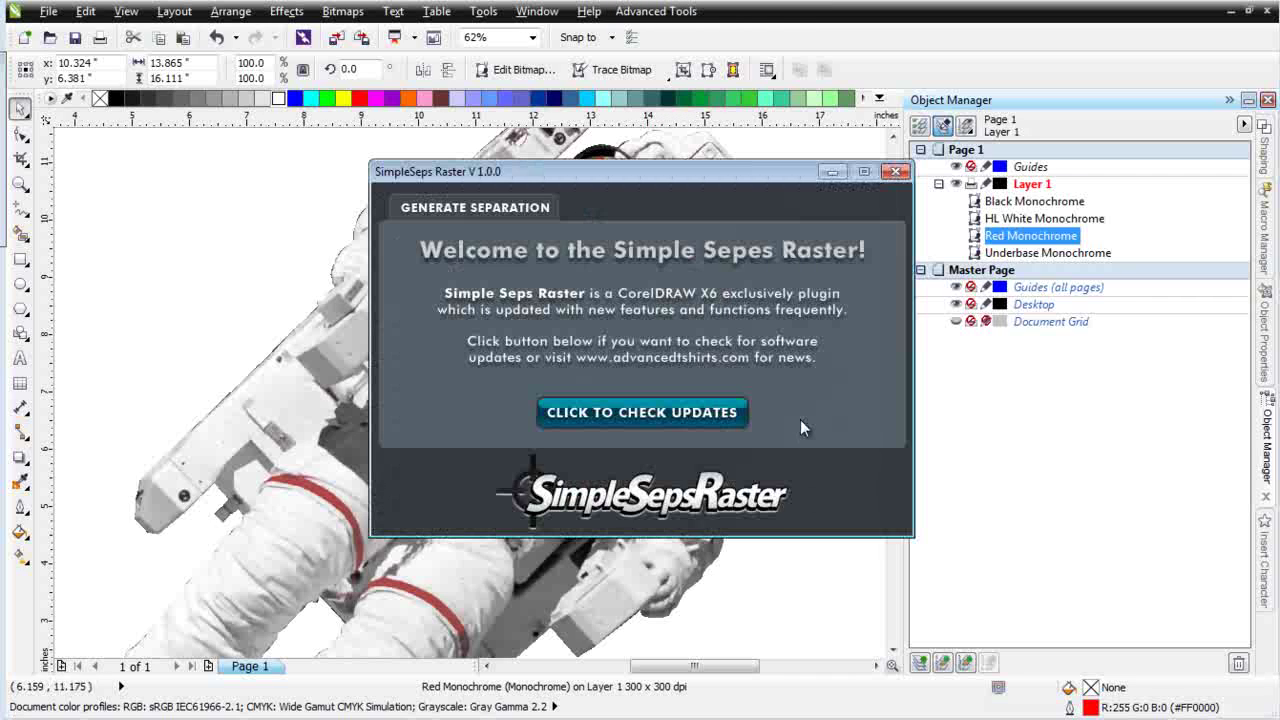
pyautogui.click(492, 215)
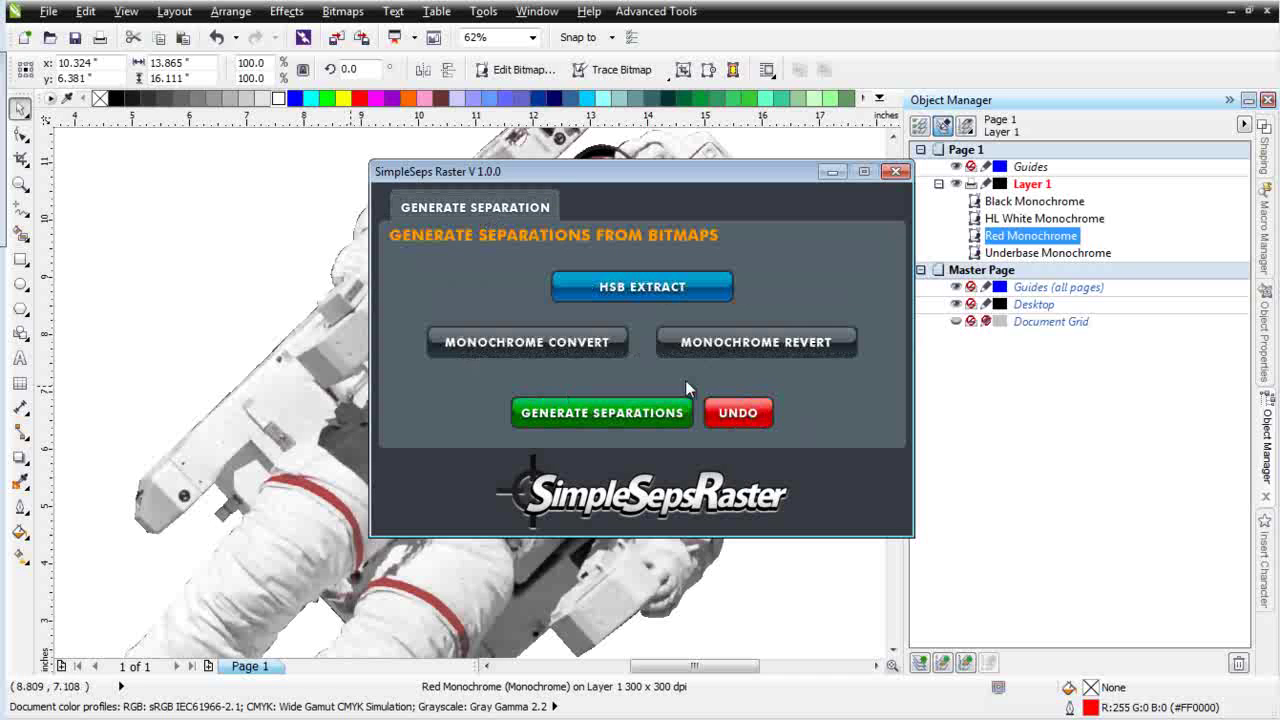
pyautogui.click(758, 350)
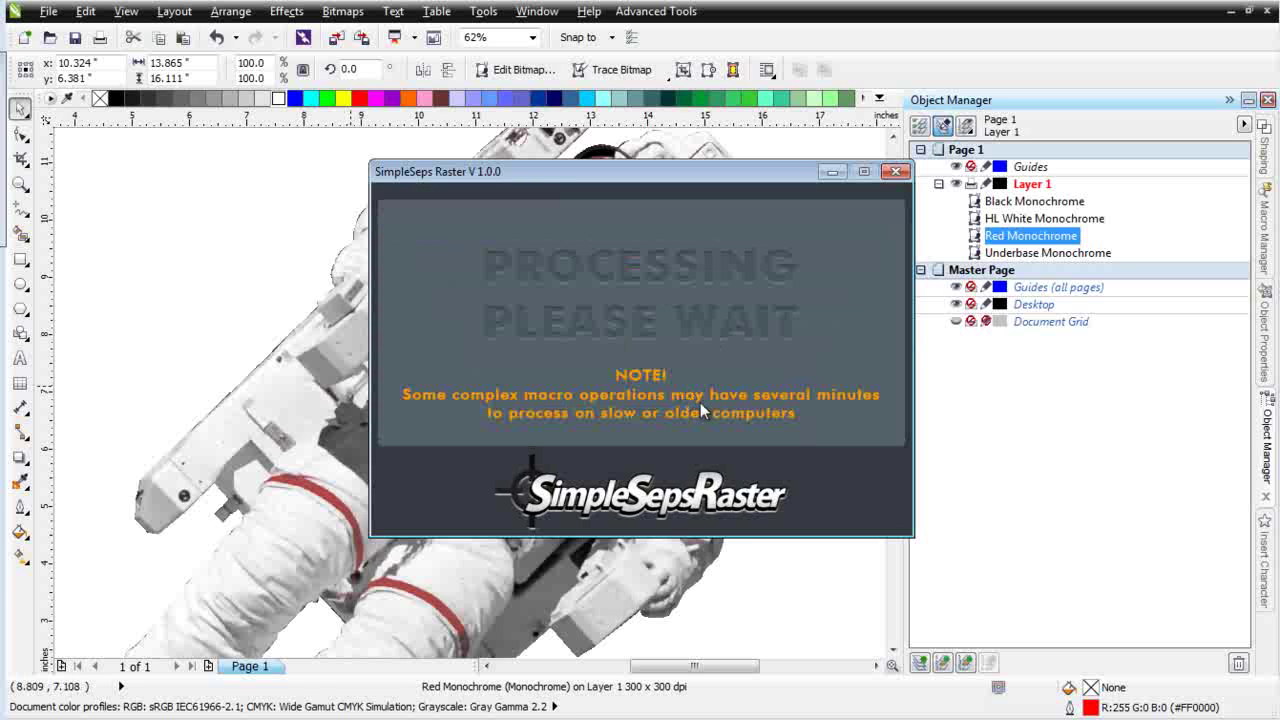
pyautogui.click(833, 174)
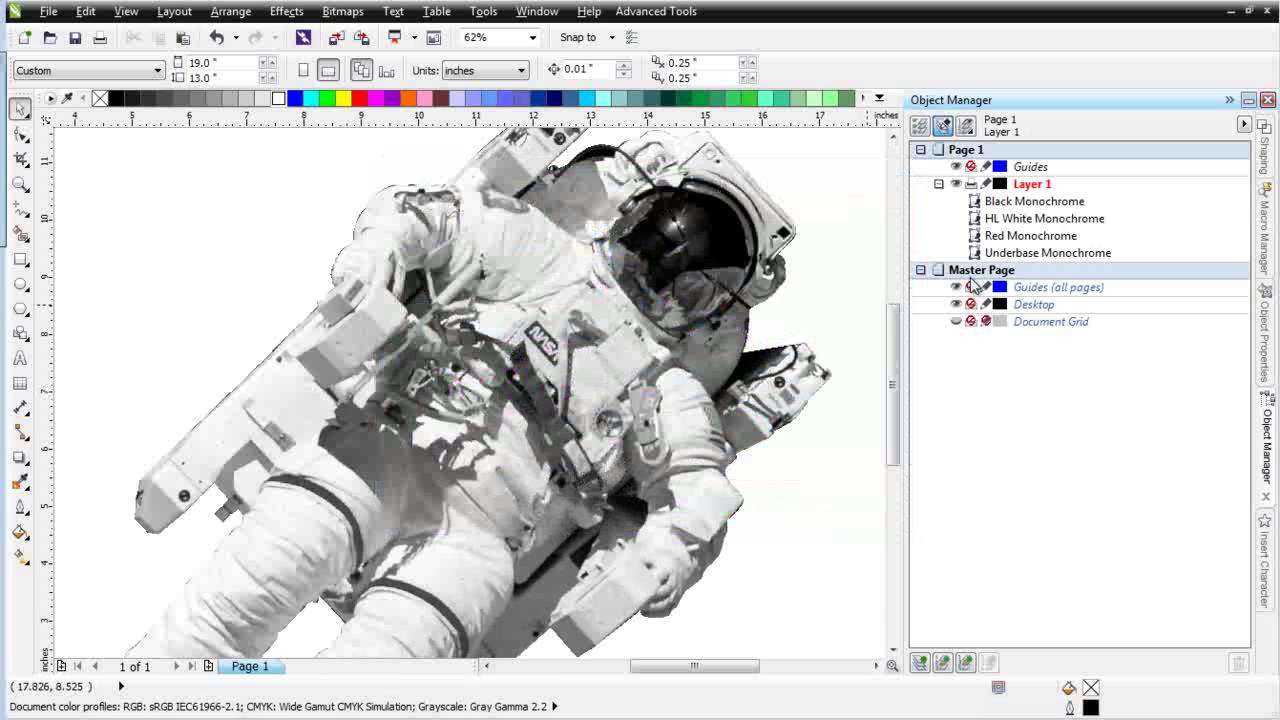
# Open the grayscale Red Monochrome bitmap in the bitmap editor and view its leg stripes and NASA patch.
pyautogui.click(1020, 238)
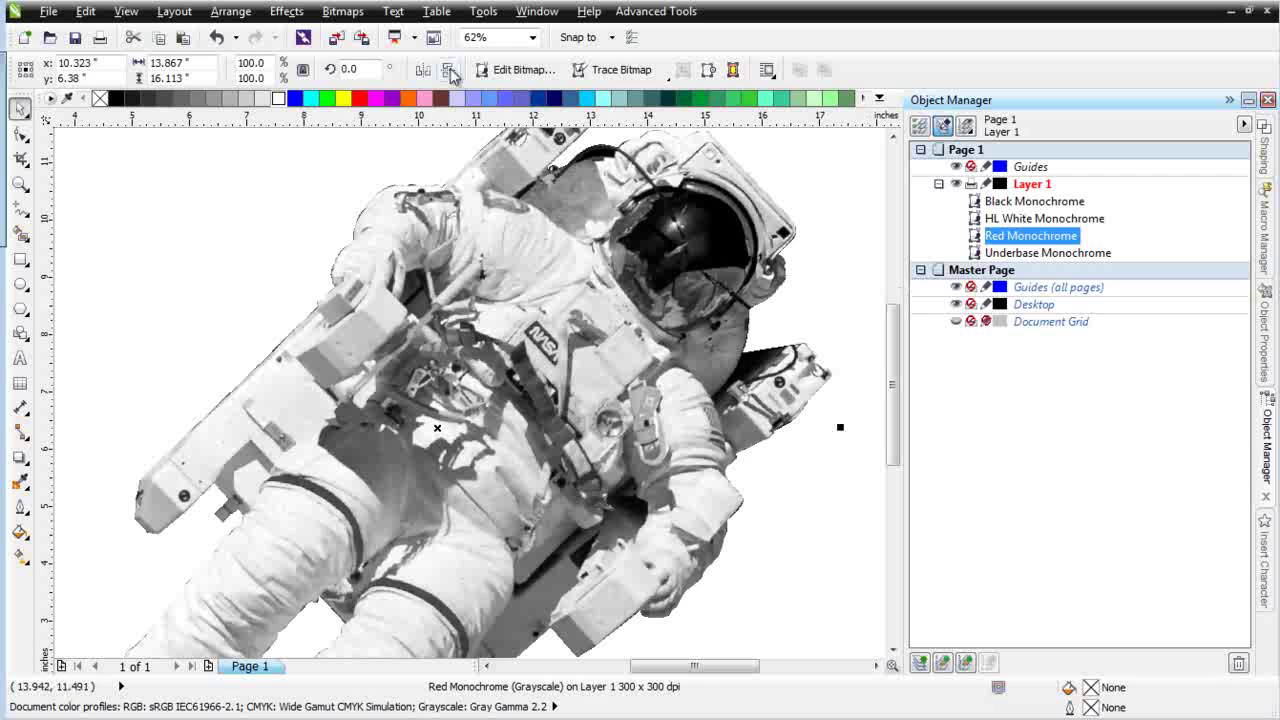
pyautogui.click(513, 70)
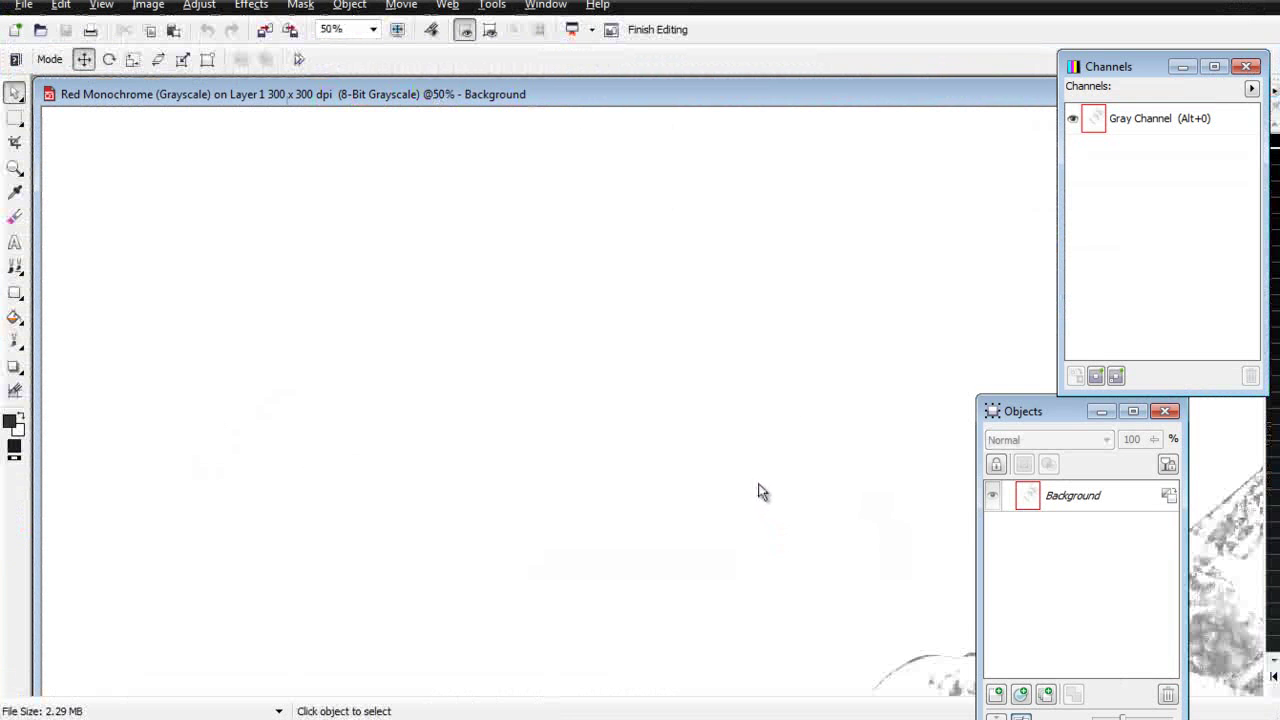
pyautogui.scroll(-2, 757, 495)
pyautogui.scroll(1, 682, 503)
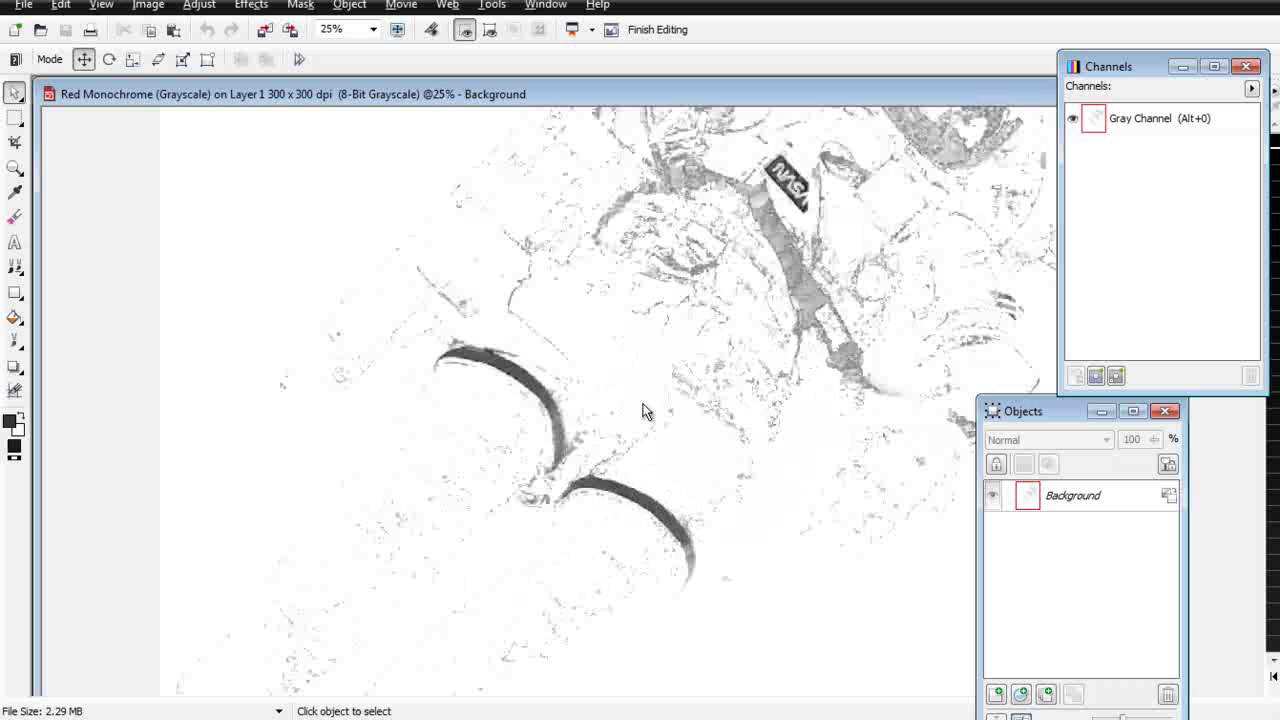
# Examine the grayscale red separation for stray gray detail outside the leg stripes and NASA patch.
pyautogui.scroll(1, 603, 397)
pyautogui.scroll(-2, 750, 287)
pyautogui.scroll(1, 755, 300)
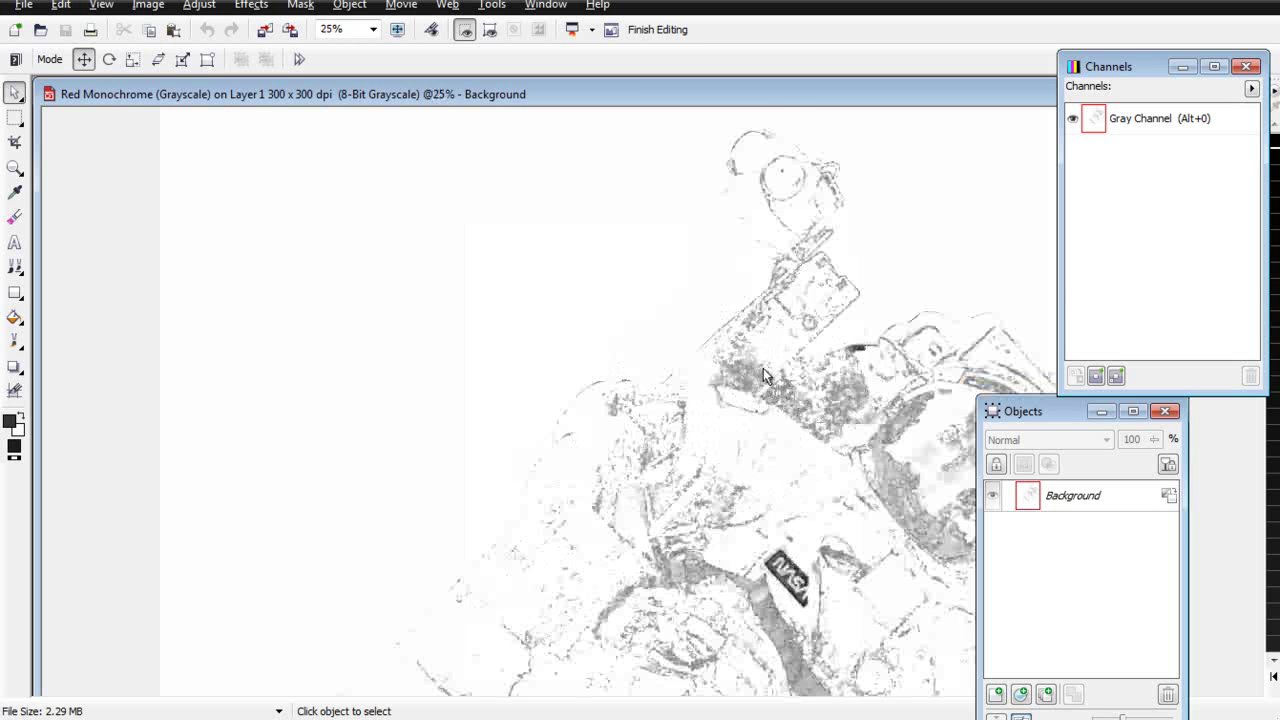
pyautogui.scroll(1, 763, 368)
pyautogui.scroll(-1, 840, 525)
pyautogui.scroll(-1, 930, 538)
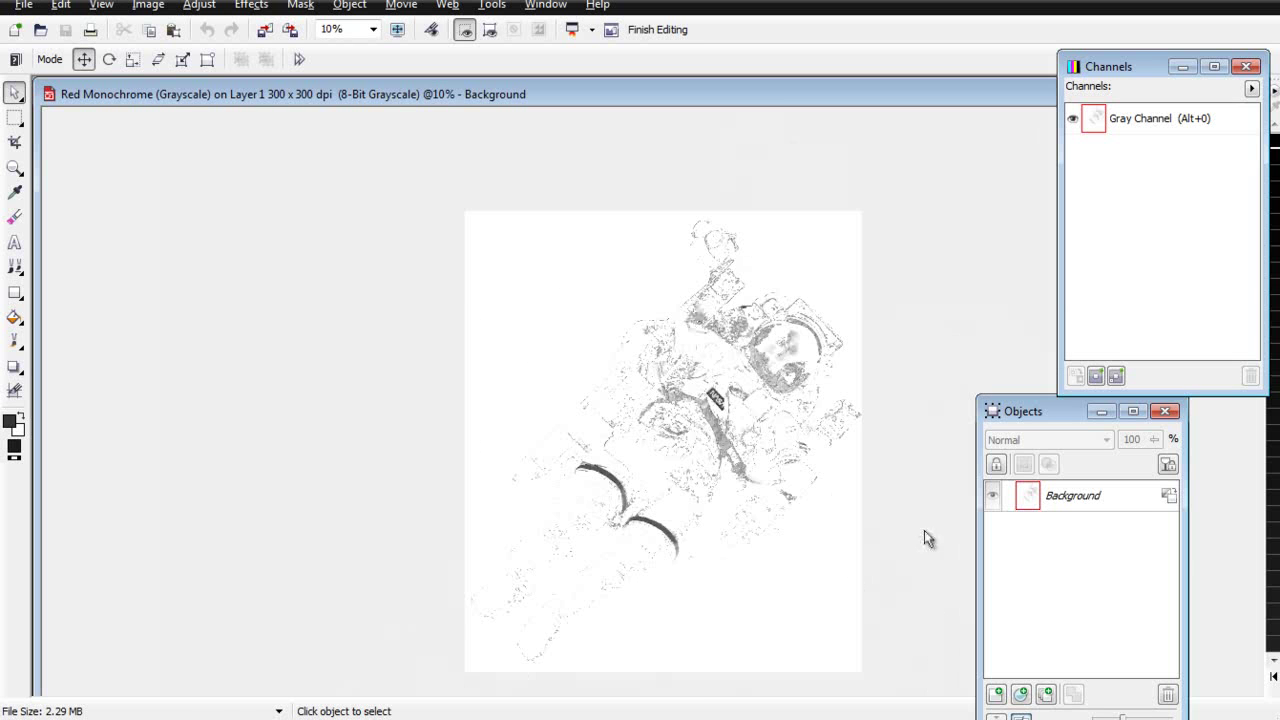
pyautogui.scroll(1, 820, 446)
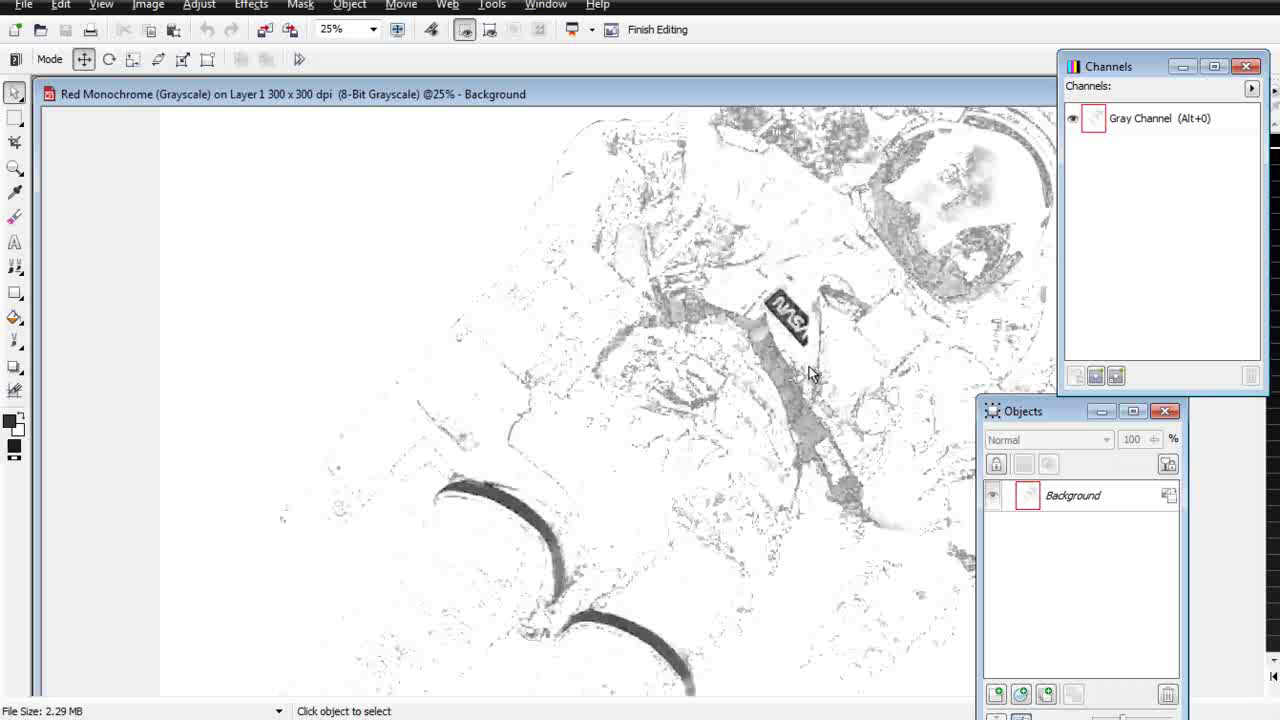
# Outline the NASA patch on the astronaut's chest with a freehand mask.
pyautogui.scroll(1, 808, 374)
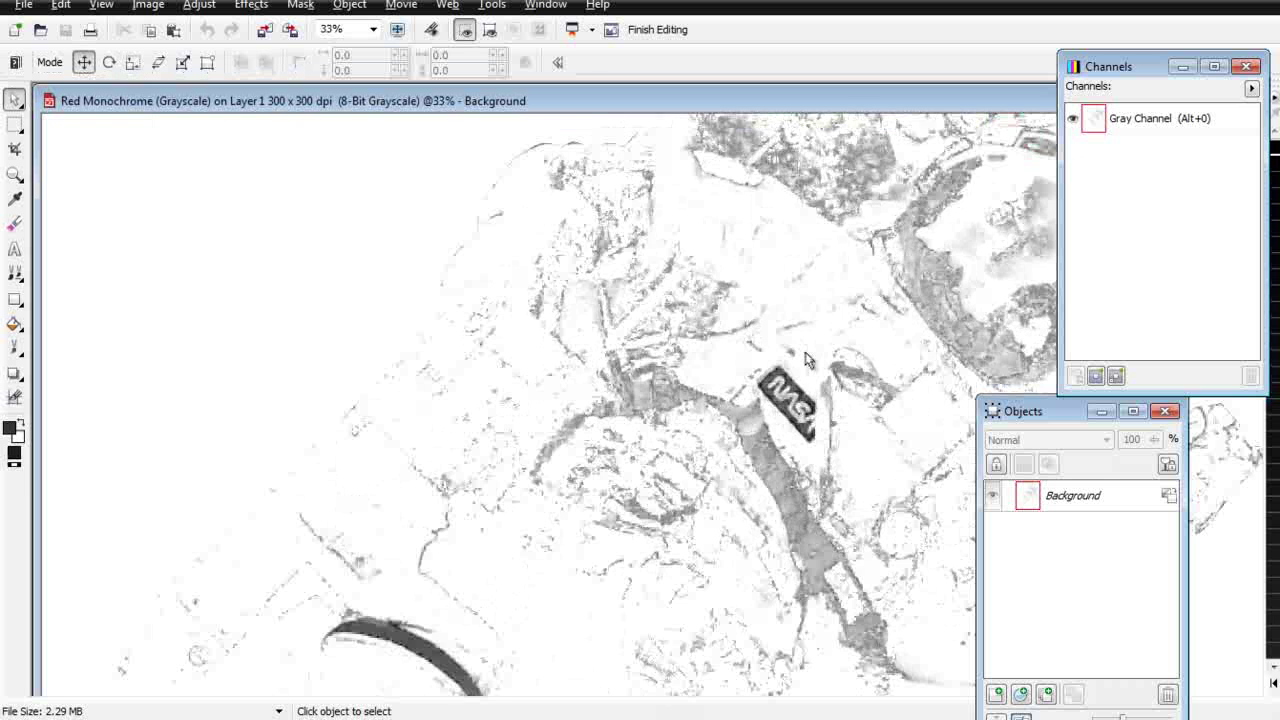
pyautogui.scroll(1, 820, 446)
pyautogui.scroll(1, 675, 440)
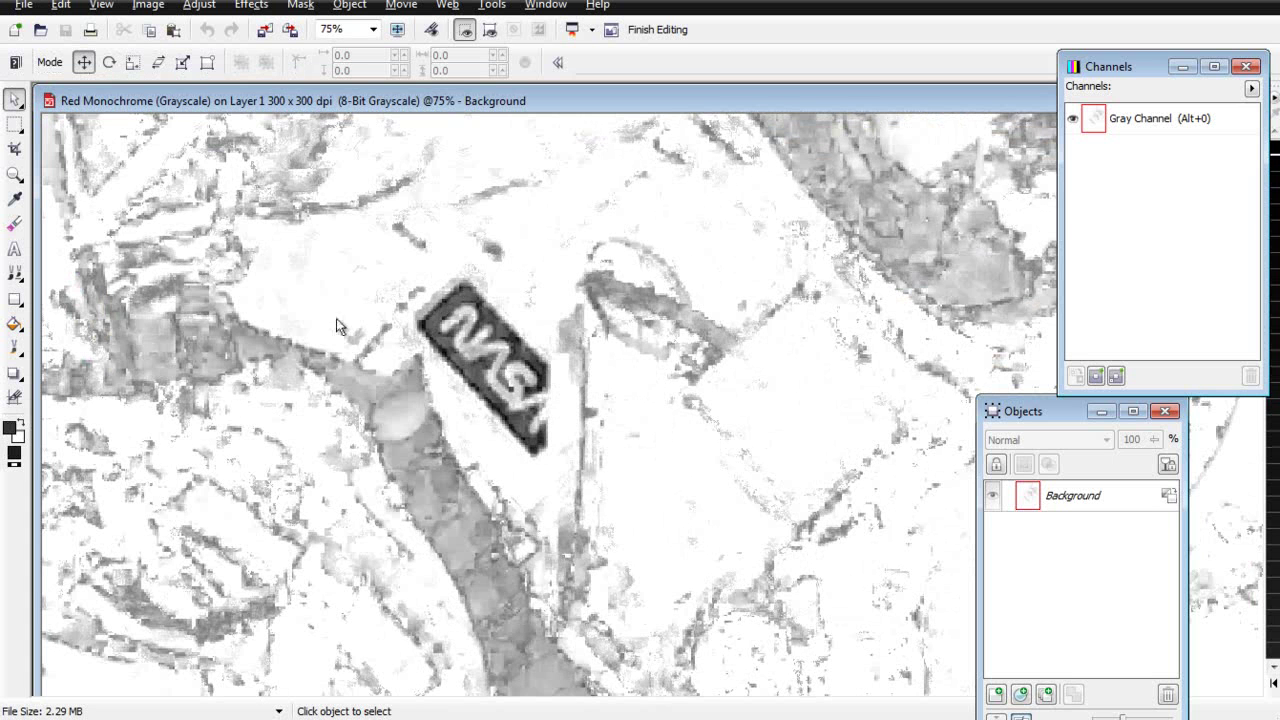
pyautogui.click(15, 124)
pyautogui.click(20, 130)
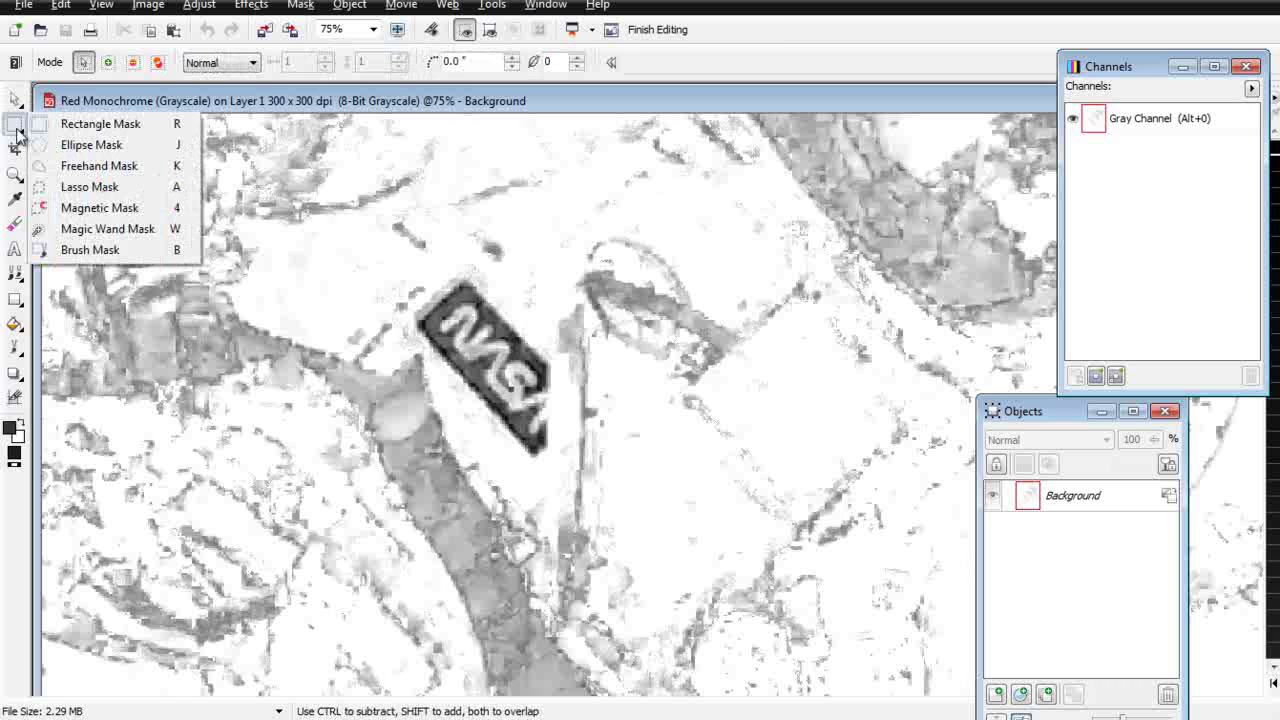
pyautogui.click(121, 168)
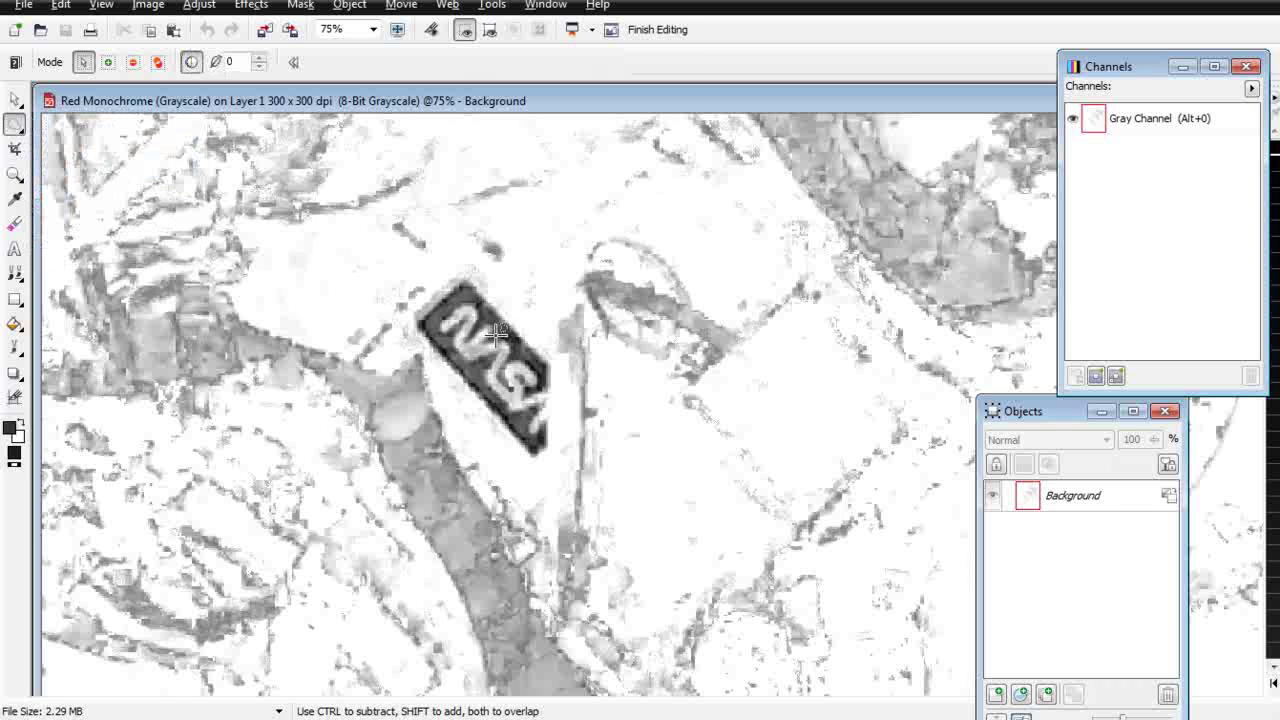
pyautogui.click(455, 279)
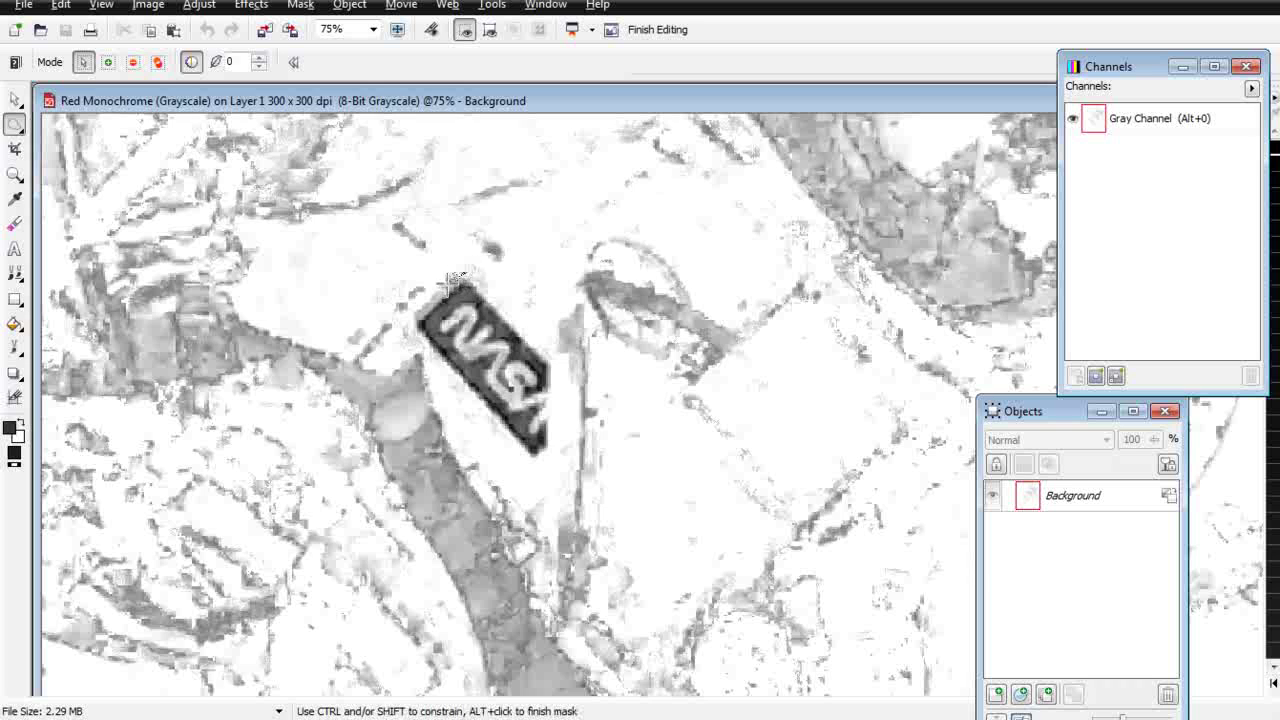
pyautogui.moveTo(413, 318)
pyautogui.mouseDown()
pyautogui.moveTo(440, 390)
pyautogui.moveTo(535, 458)
pyautogui.moveTo(563, 430)
pyautogui.moveTo(570, 385)
pyautogui.moveTo(545, 338)
pyautogui.moveTo(462, 280)
pyautogui.mouseUp()
pyautogui.press('F3')
pyautogui.press('F3')
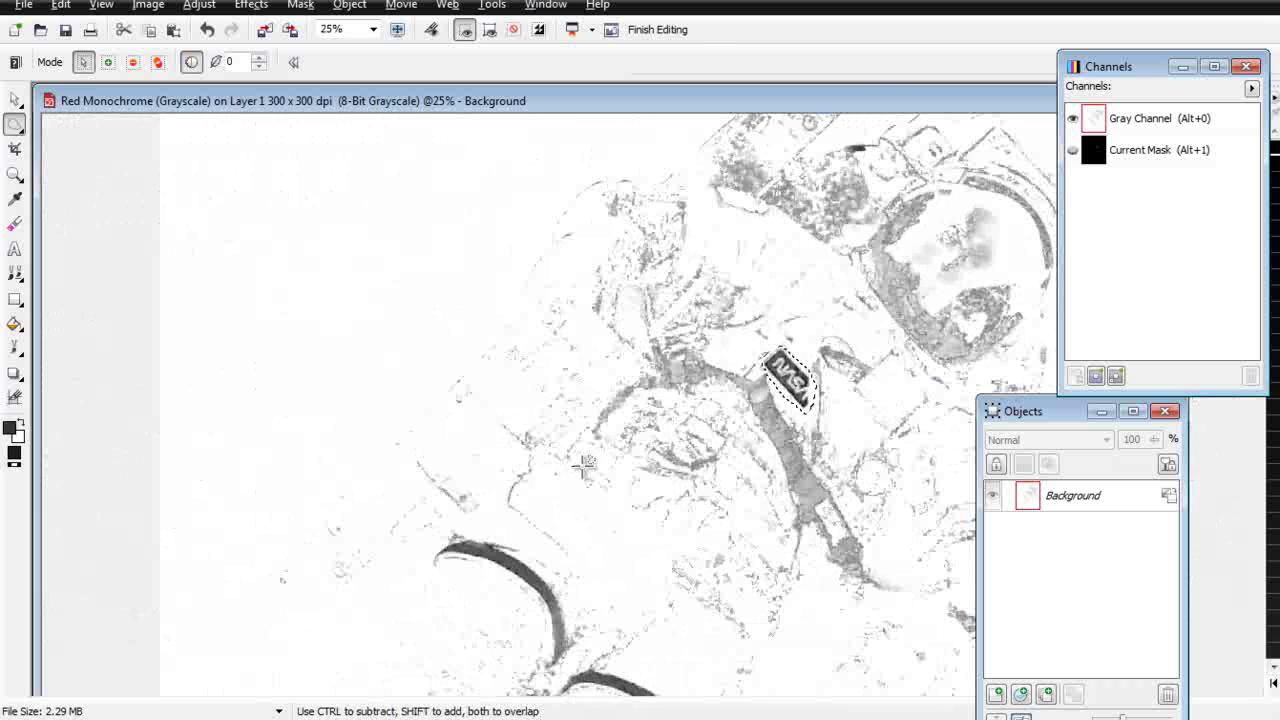
# Try to outline the upper leg stripe with the freehand mask in subtractive mode.
pyautogui.click(132, 62)
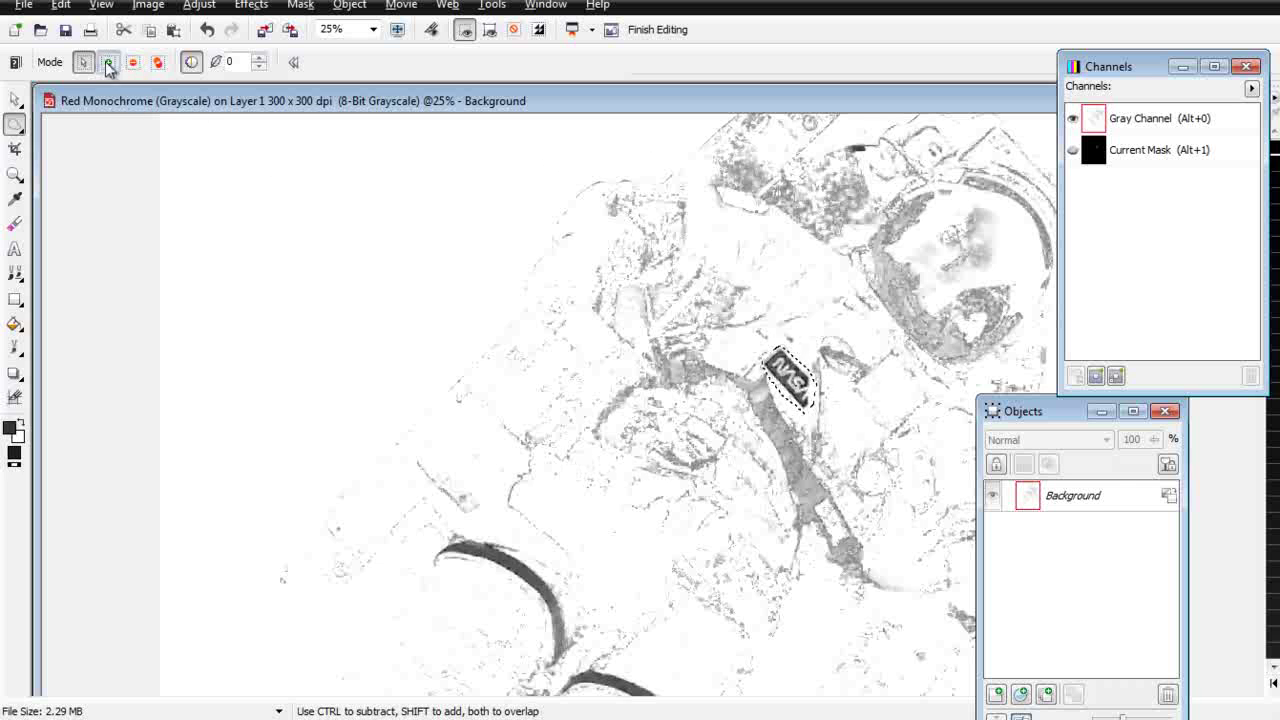
pyautogui.scroll(1, 576, 598)
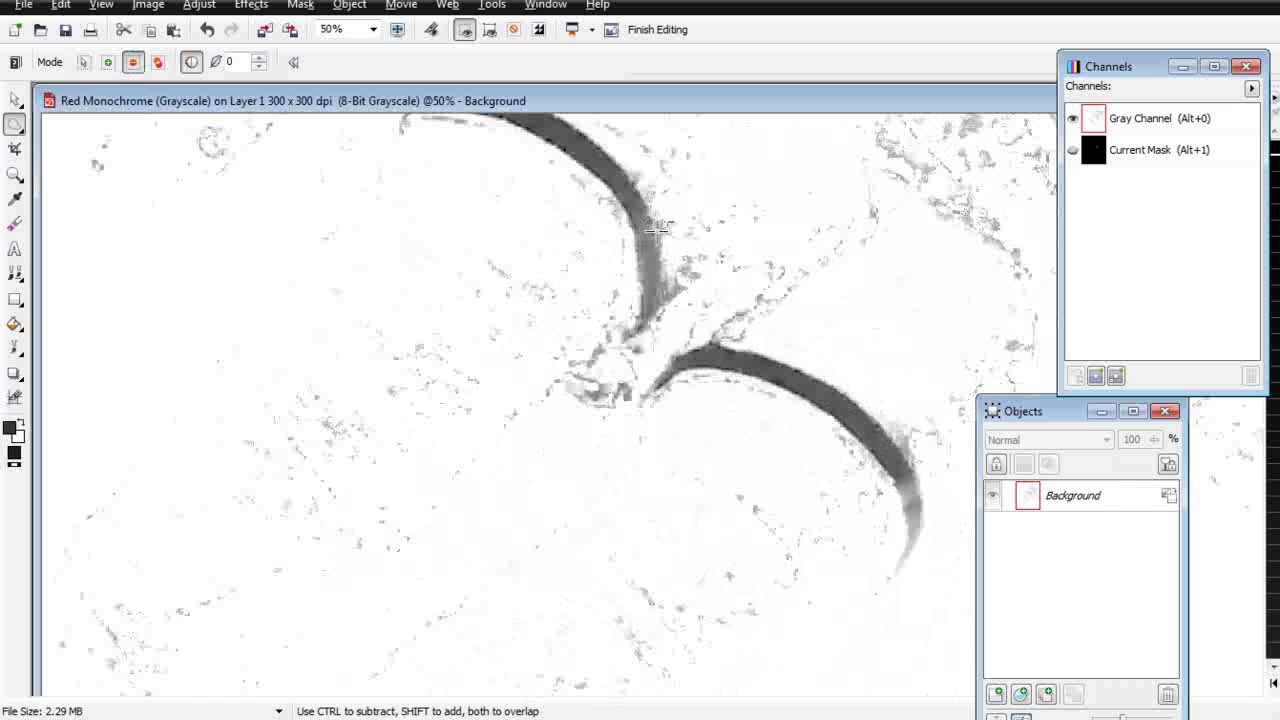
pyautogui.moveTo(660, 233); pyautogui.dragTo(328, 525)
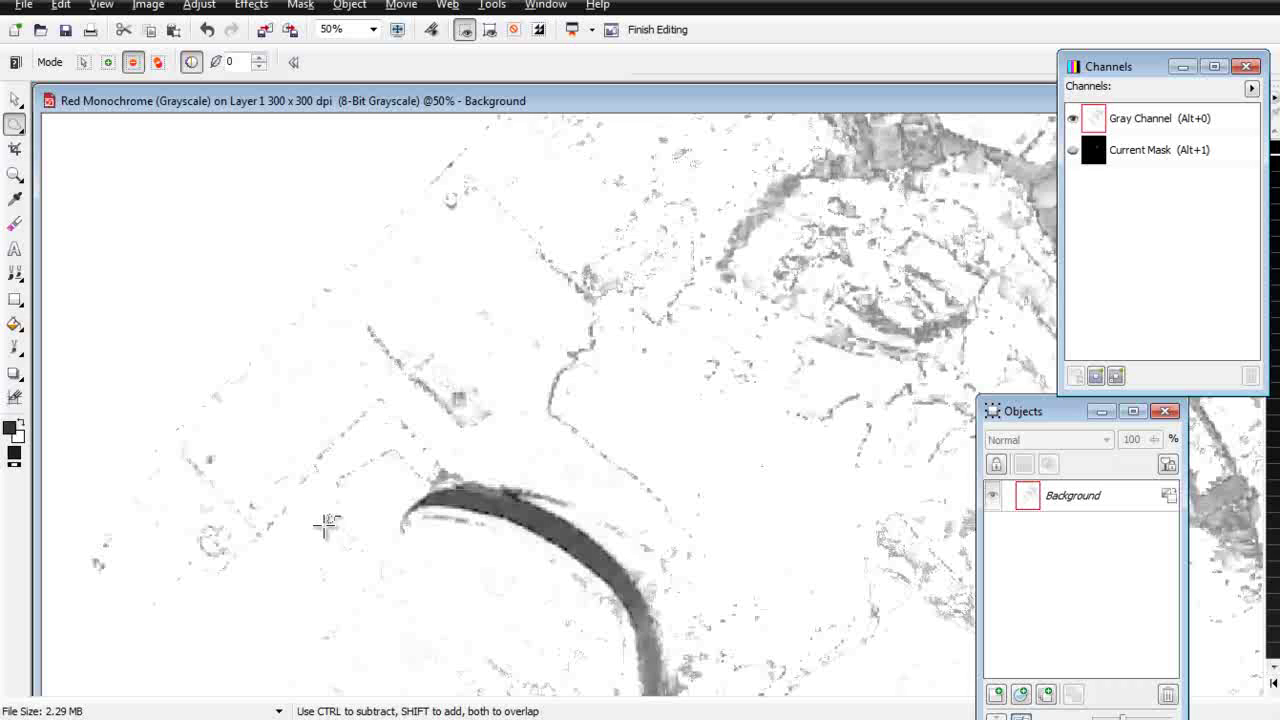
pyautogui.click(395, 543)
pyautogui.click(430, 538)
pyautogui.click(510, 550)
pyautogui.click(540, 581)
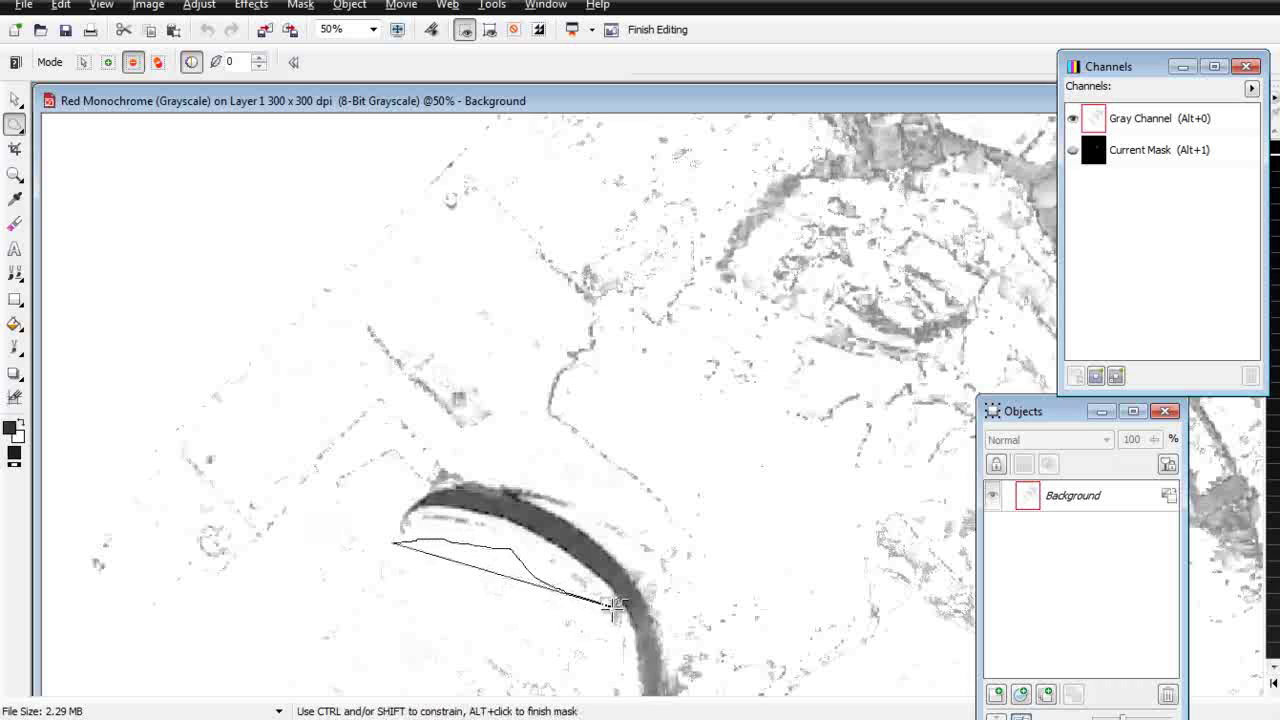
pyautogui.click(612, 606)
pyautogui.click(612, 640)
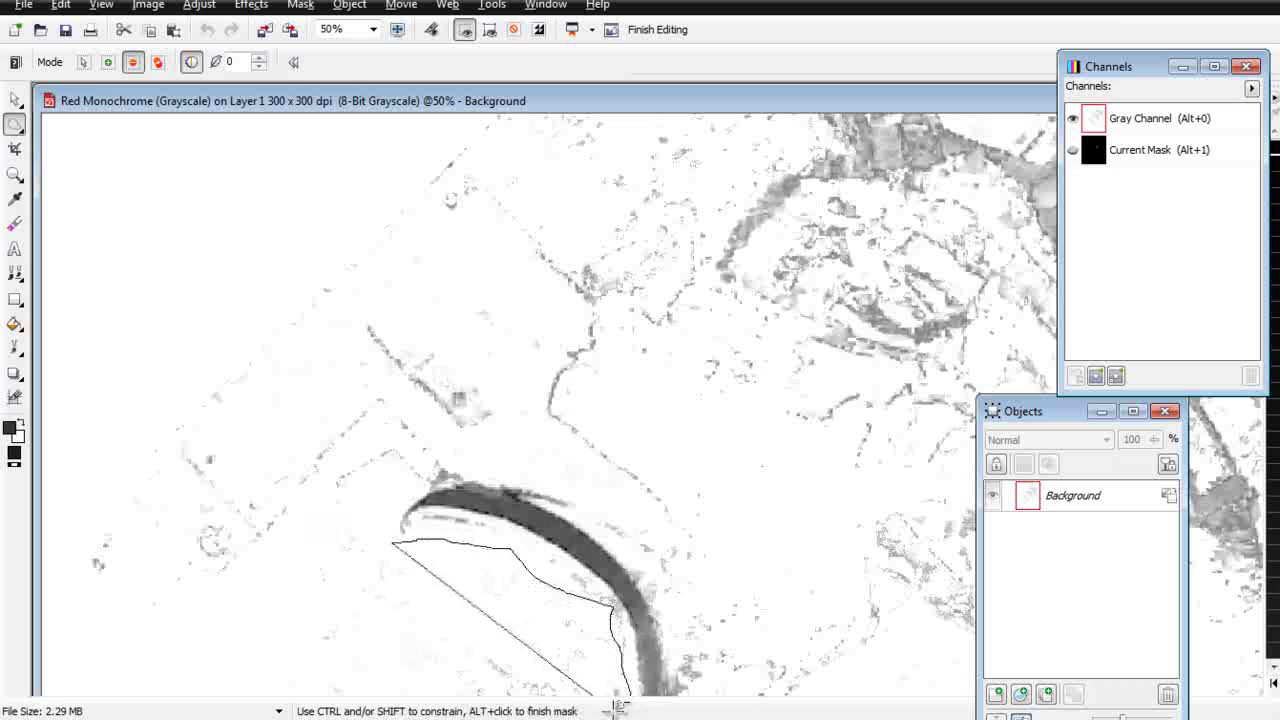
pyautogui.moveTo(645, 712)
pyautogui.mouseDown()
pyautogui.moveTo(698, 700)
pyautogui.moveTo(673, 585)
pyautogui.moveTo(559, 483)
pyautogui.moveTo(475, 460)
pyautogui.moveTo(403, 498)
pyautogui.mouseUp()
pyautogui.doubleClick(403, 498)
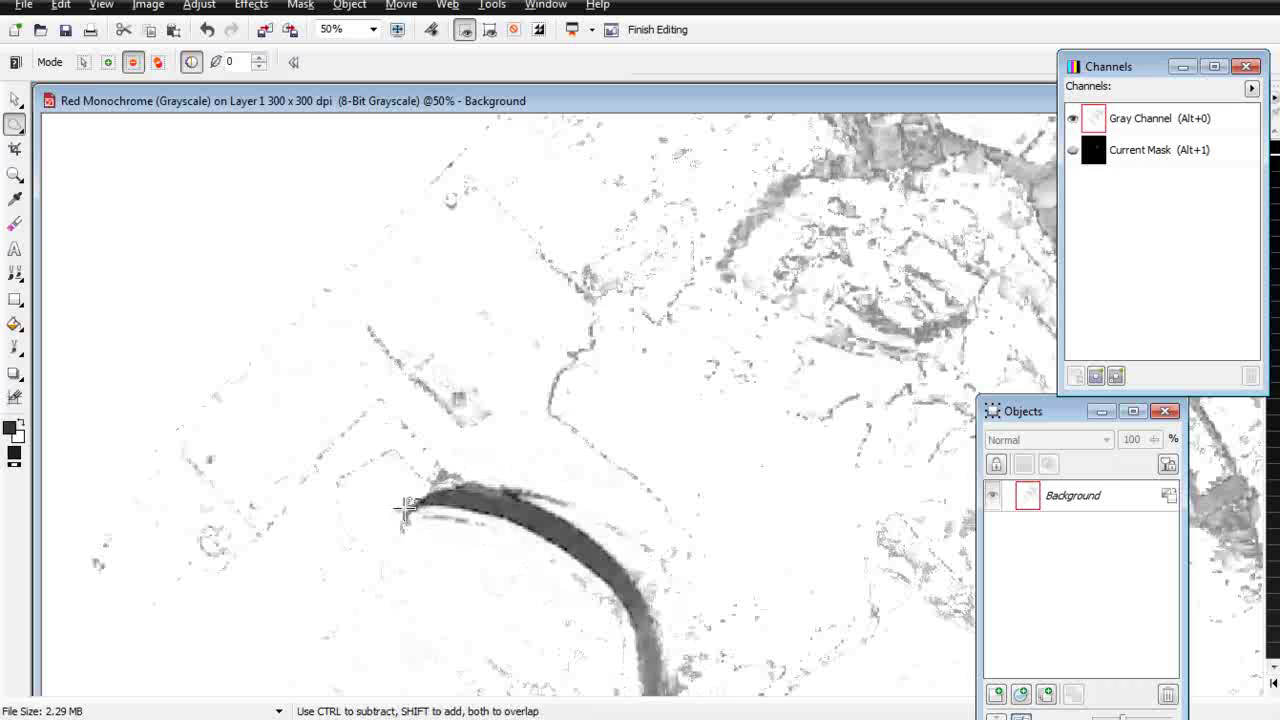
pyautogui.scroll(-1, 614, 591)
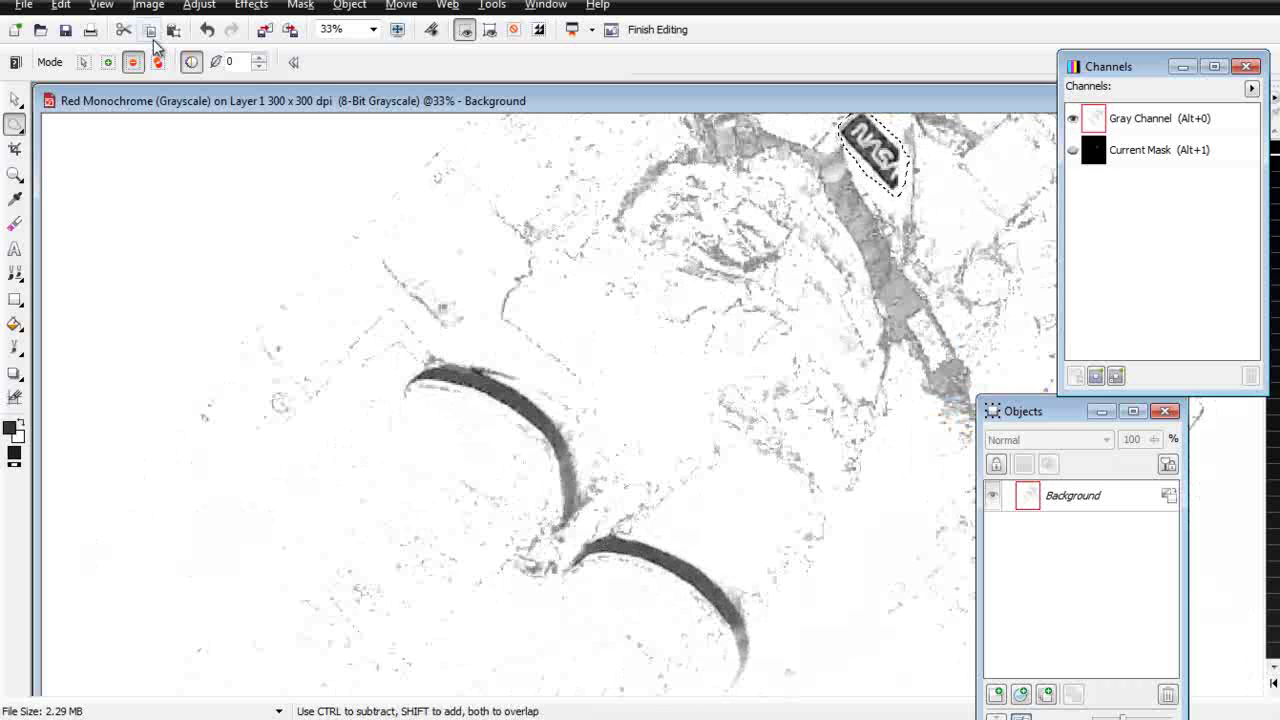
# Switch the freehand mask to additive mode and add an outline around the upper leg stripe.
pyautogui.click(108, 62)
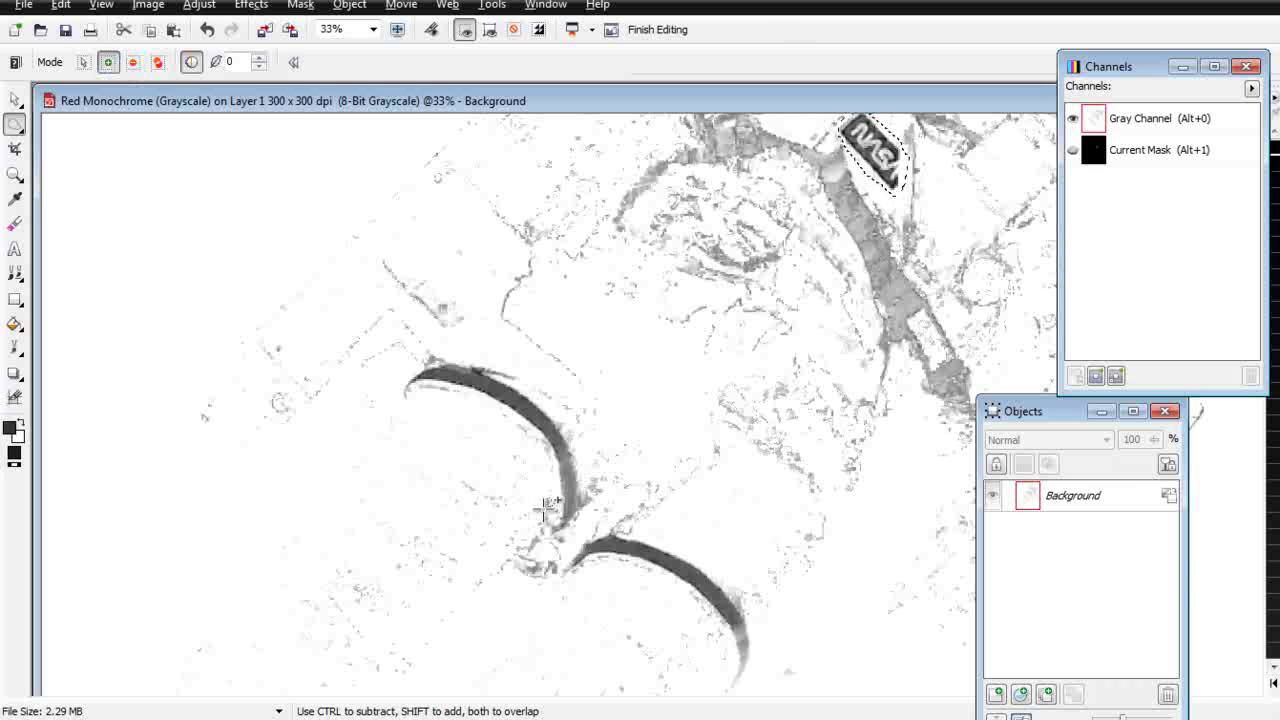
pyautogui.scroll(1, 548, 508)
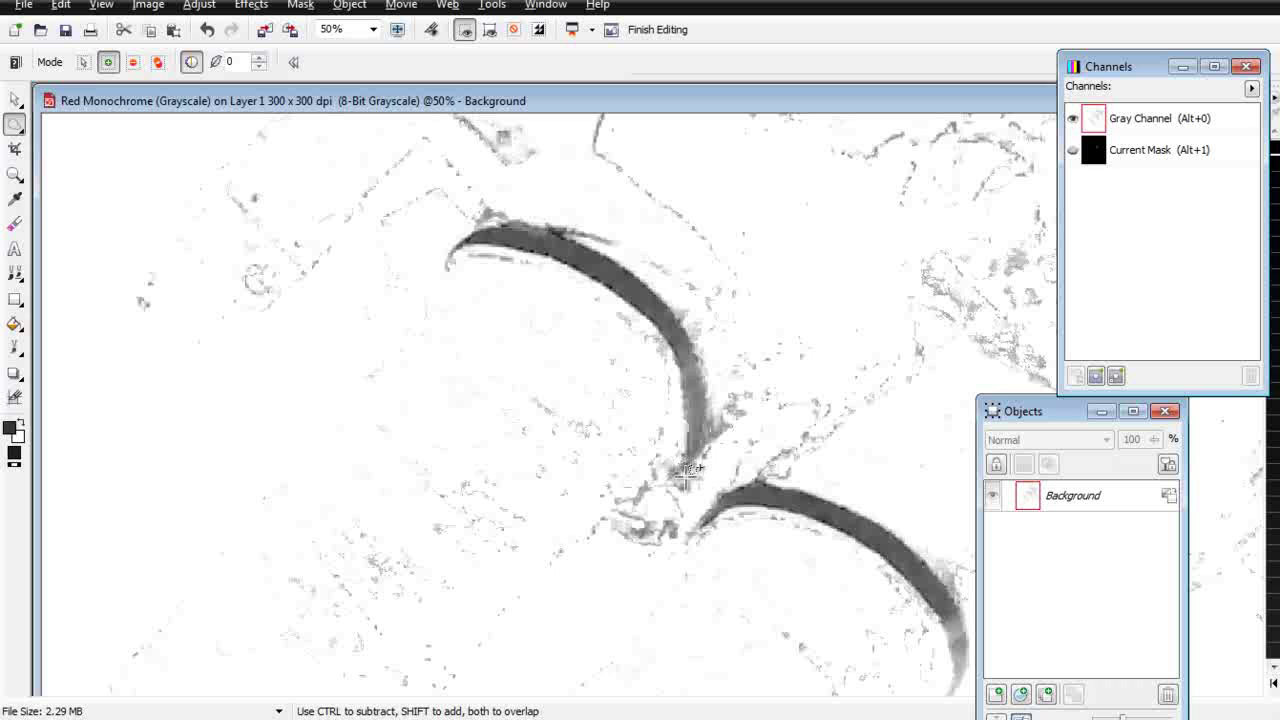
pyautogui.moveTo(690, 470)
pyautogui.mouseDown()
pyautogui.moveTo(665, 410)
pyautogui.moveTo(604, 327)
pyautogui.moveTo(531, 284)
pyautogui.moveTo(441, 275)
pyautogui.moveTo(438, 236)
pyautogui.moveTo(492, 212)
pyautogui.moveTo(595, 204)
pyautogui.moveTo(642, 216)
pyautogui.moveTo(686, 254)
pyautogui.moveTo(717, 310)
pyautogui.moveTo(726, 456)
pyautogui.mouseUp()
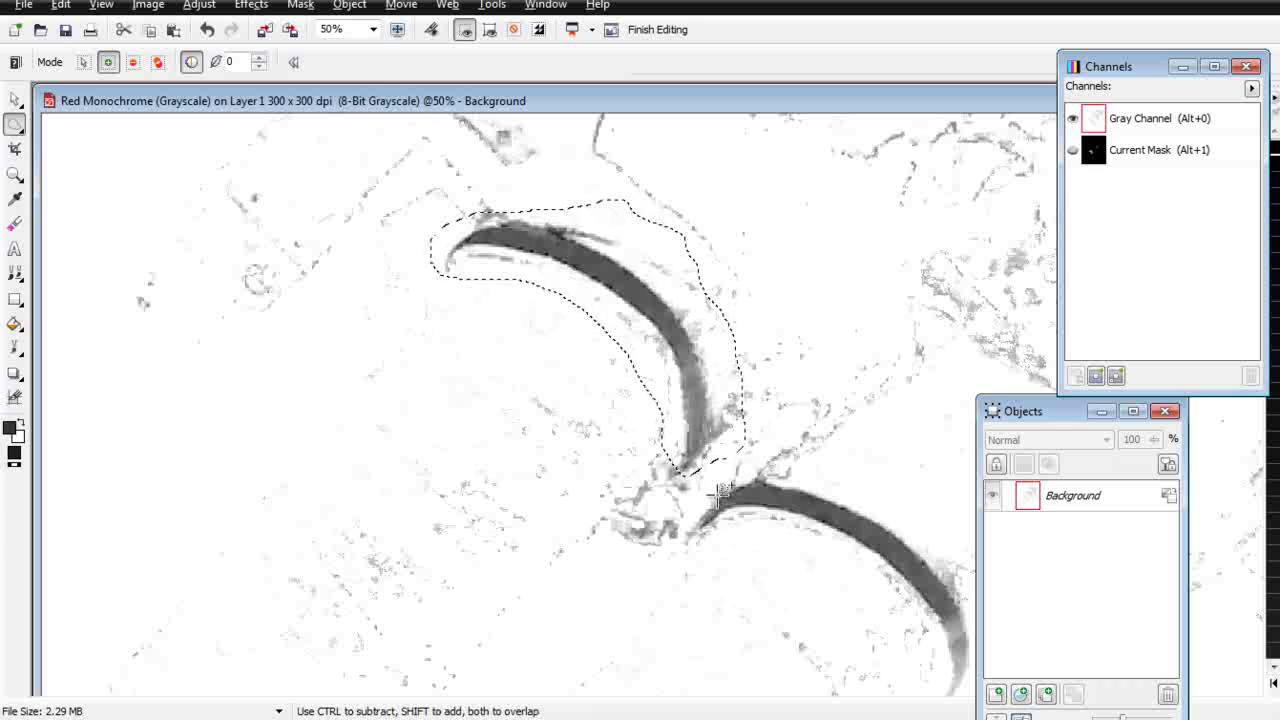
# Add a freehand outline around the main part of the lower leg stripe to the mask.
pyautogui.moveTo(762, 485)
pyautogui.mouseDown()
pyautogui.moveTo(738, 478)
pyautogui.moveTo(702, 502)
pyautogui.moveTo(684, 546)
pyautogui.moveTo(742, 526)
pyautogui.moveTo(795, 532)
pyautogui.moveTo(880, 590)
pyautogui.moveTo(938, 655)
pyautogui.moveTo(925, 640)
pyautogui.mouseUp()
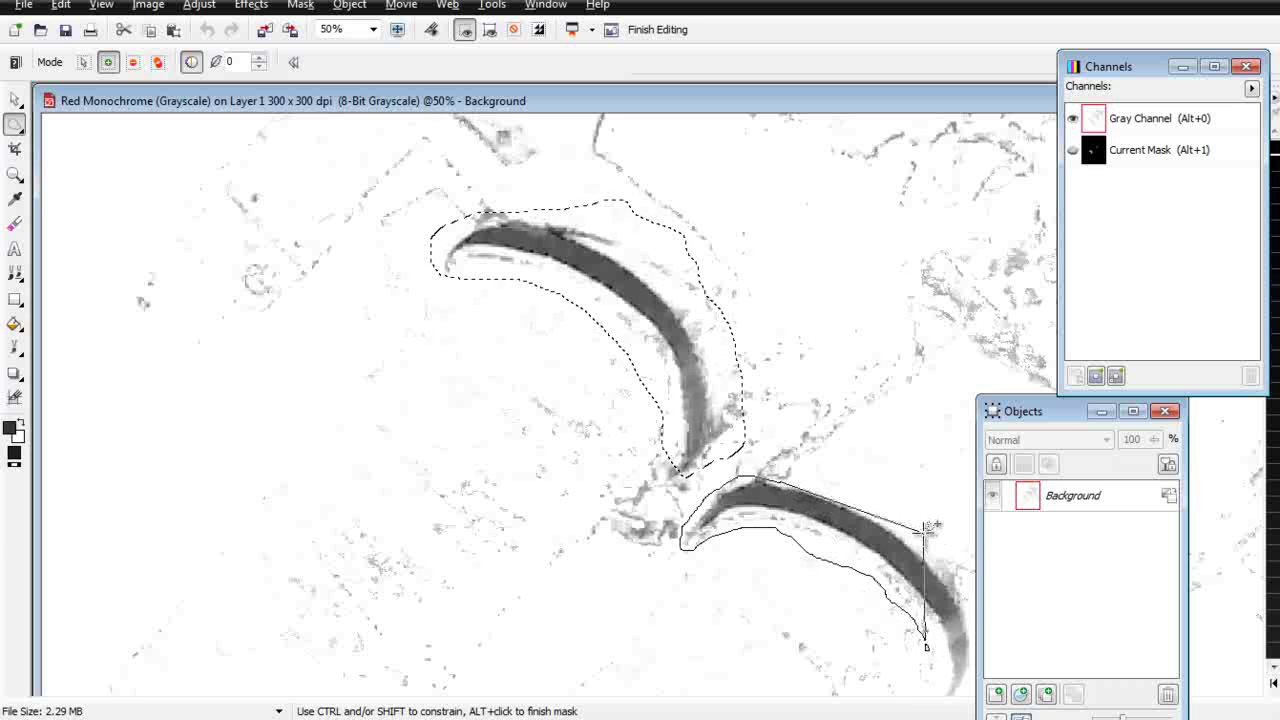
pyautogui.press('Escape')
pyautogui.doubleClick(818, 480)
# Extend the mask around the faded lower end of the lower leg stripe.
pyautogui.scroll(-1, 920, 614)
pyautogui.scroll(1, 666, 463)
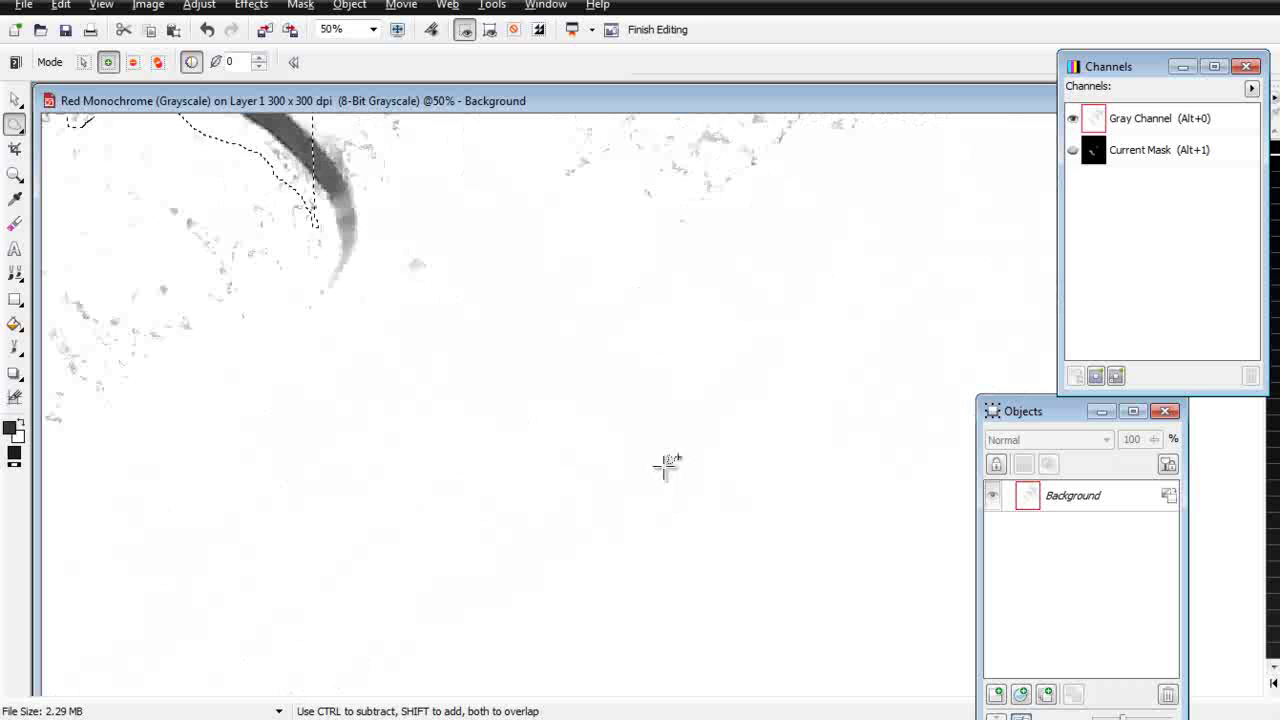
pyautogui.scroll(-1, 400, 250)
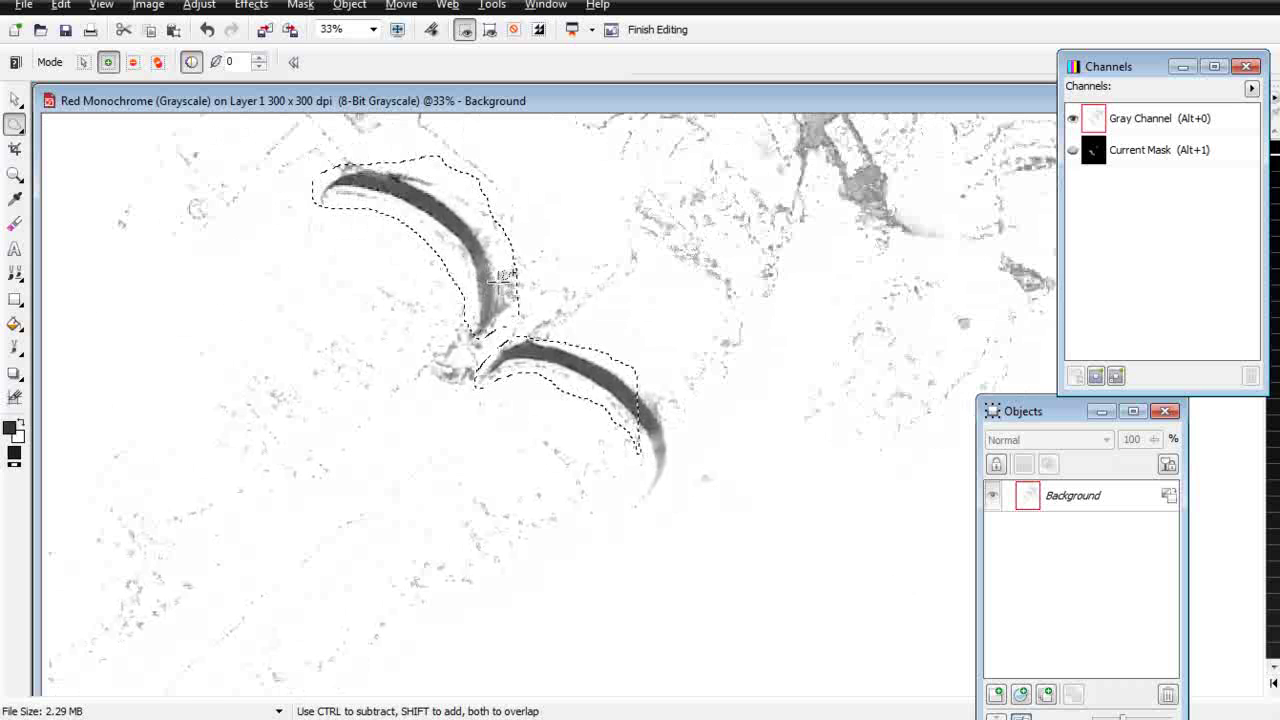
pyautogui.scroll(1, 526, 314)
pyautogui.scroll(-1, 645, 485)
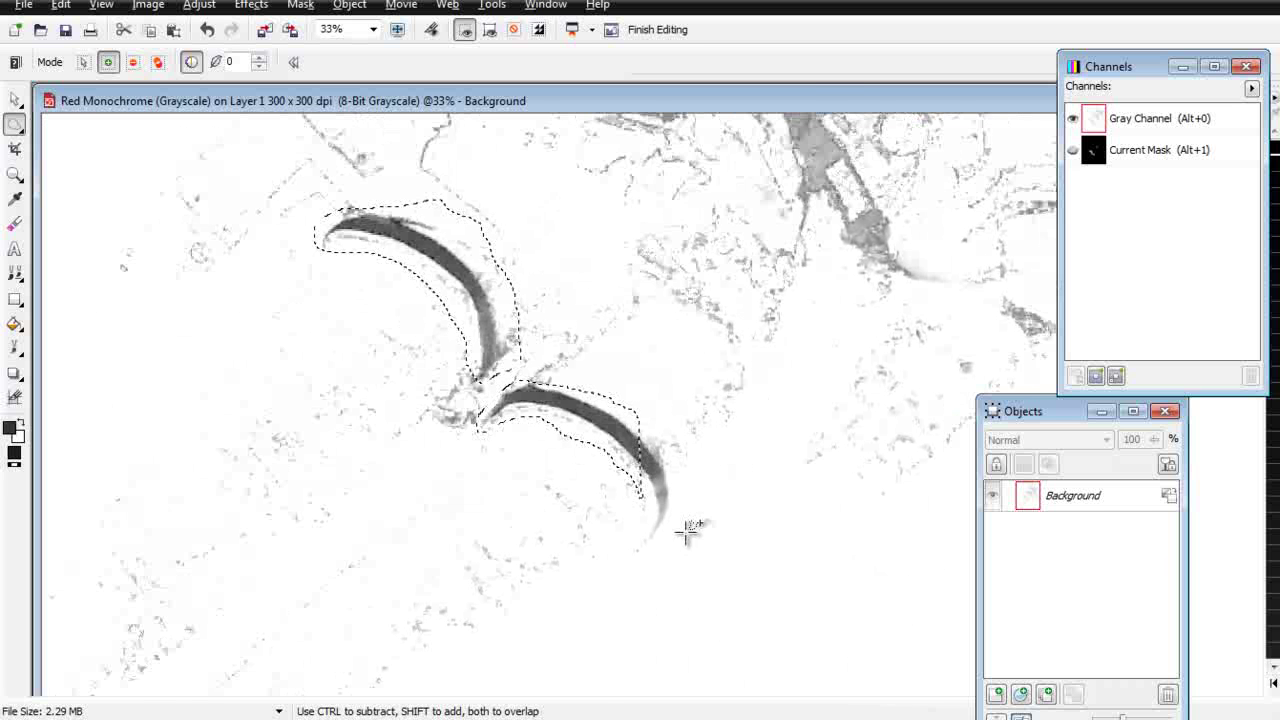
pyautogui.scroll(1, 645, 485)
pyautogui.click(643, 418)
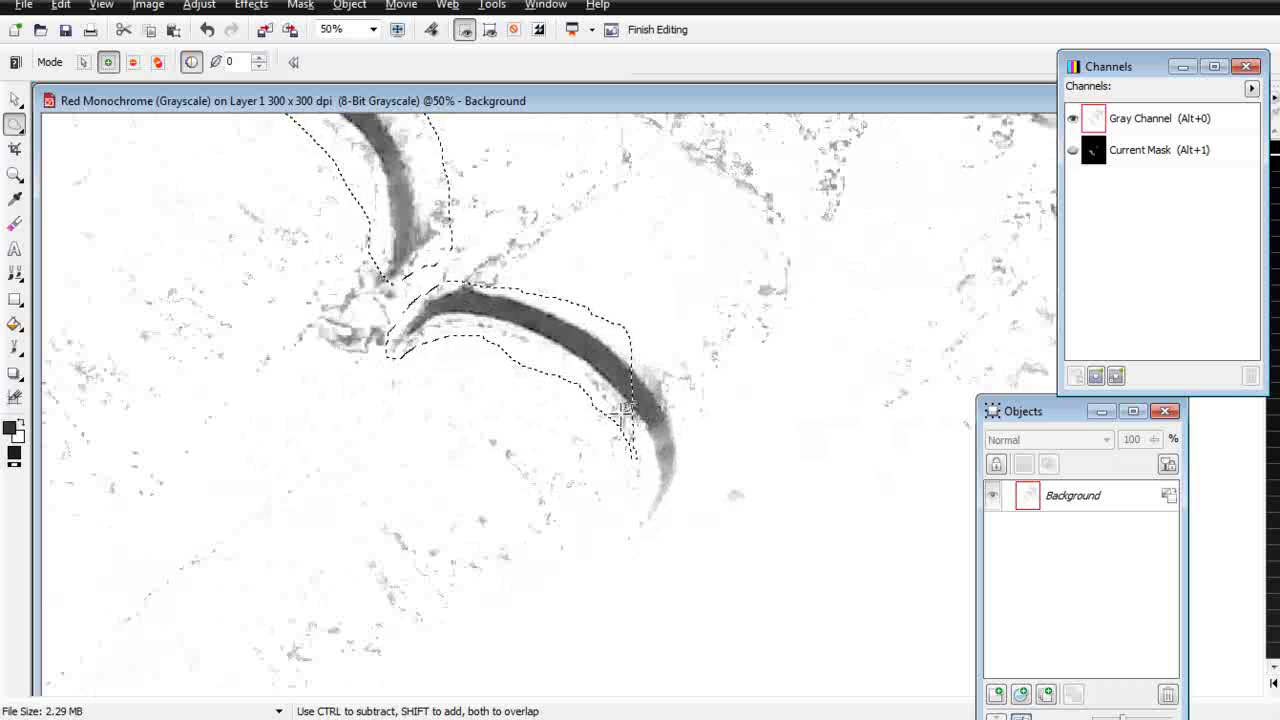
pyautogui.moveTo(635, 448)
pyautogui.mouseDown()
pyautogui.moveTo(629, 537)
pyautogui.moveTo(682, 492)
pyautogui.moveTo(686, 393)
pyautogui.moveTo(630, 432)
pyautogui.mouseUp()
pyautogui.doubleClick(630, 432)
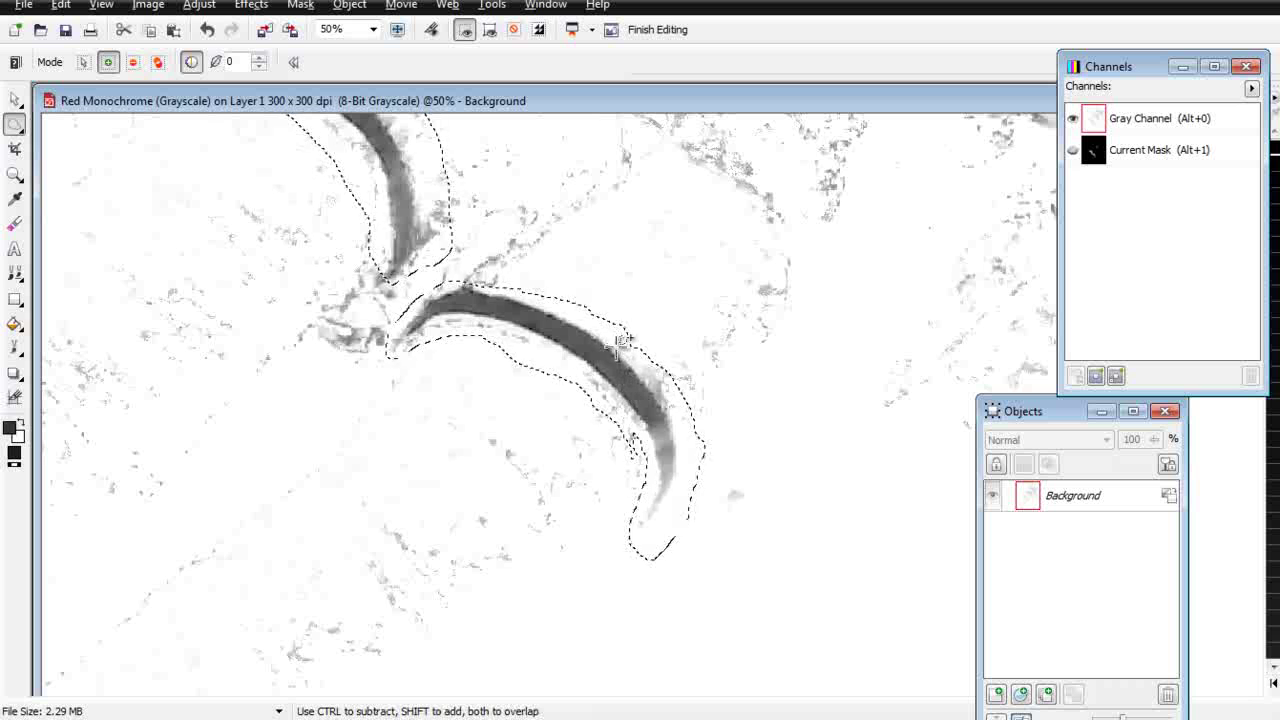
# Invert the mask with the mask overlay shown, and clear the artwork outside the leg stripes and NASA patch.
pyautogui.scroll(-2, 630, 430)
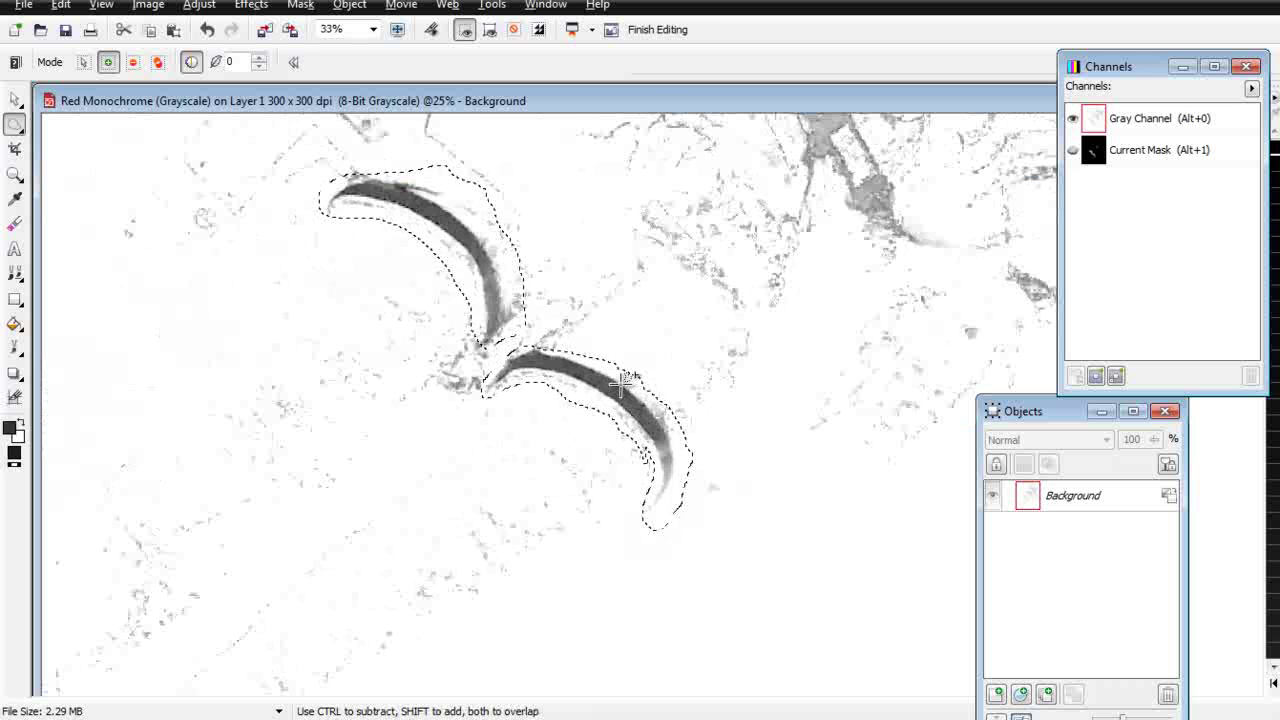
pyautogui.scroll(-2, 621, 378)
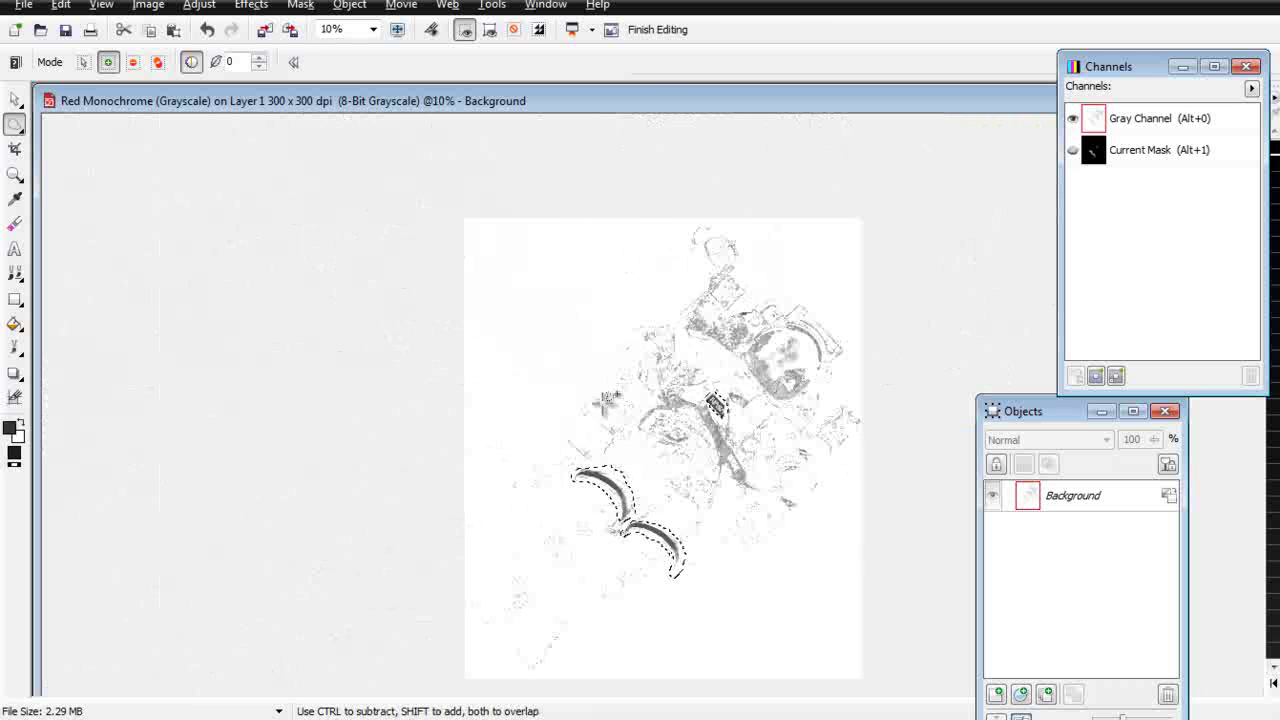
pyautogui.click(302, 8)
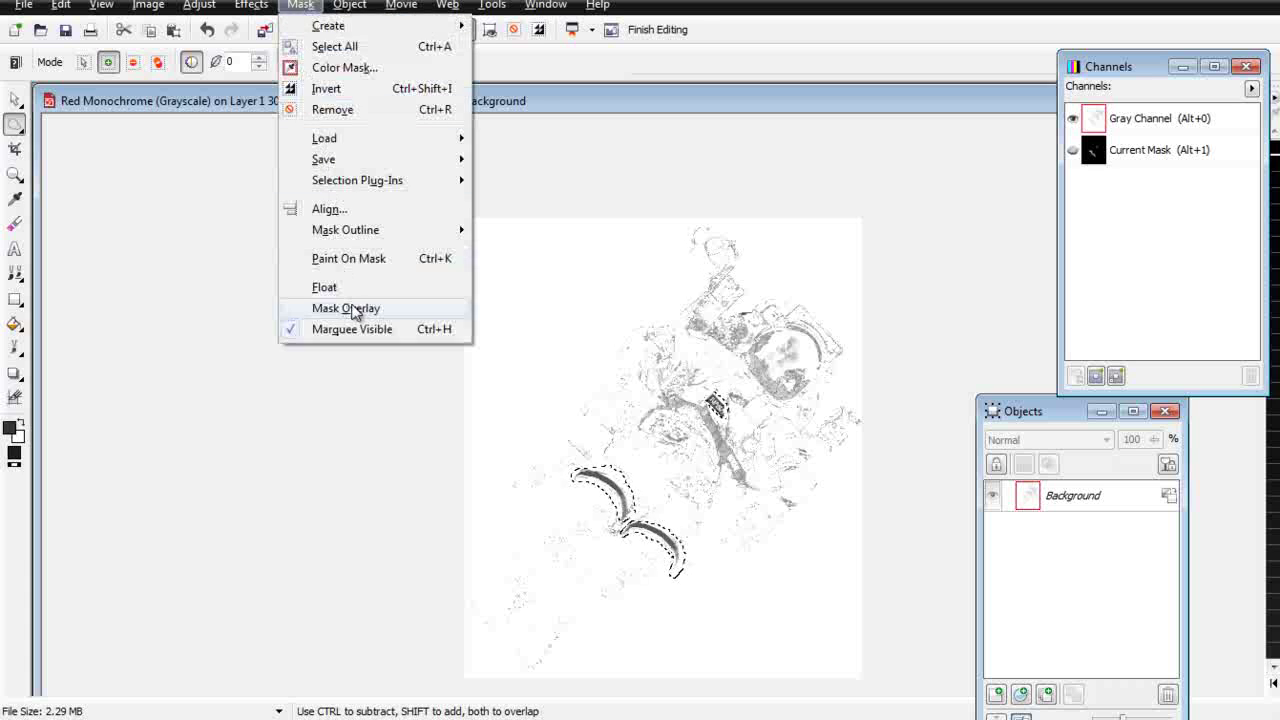
pyautogui.click(352, 305)
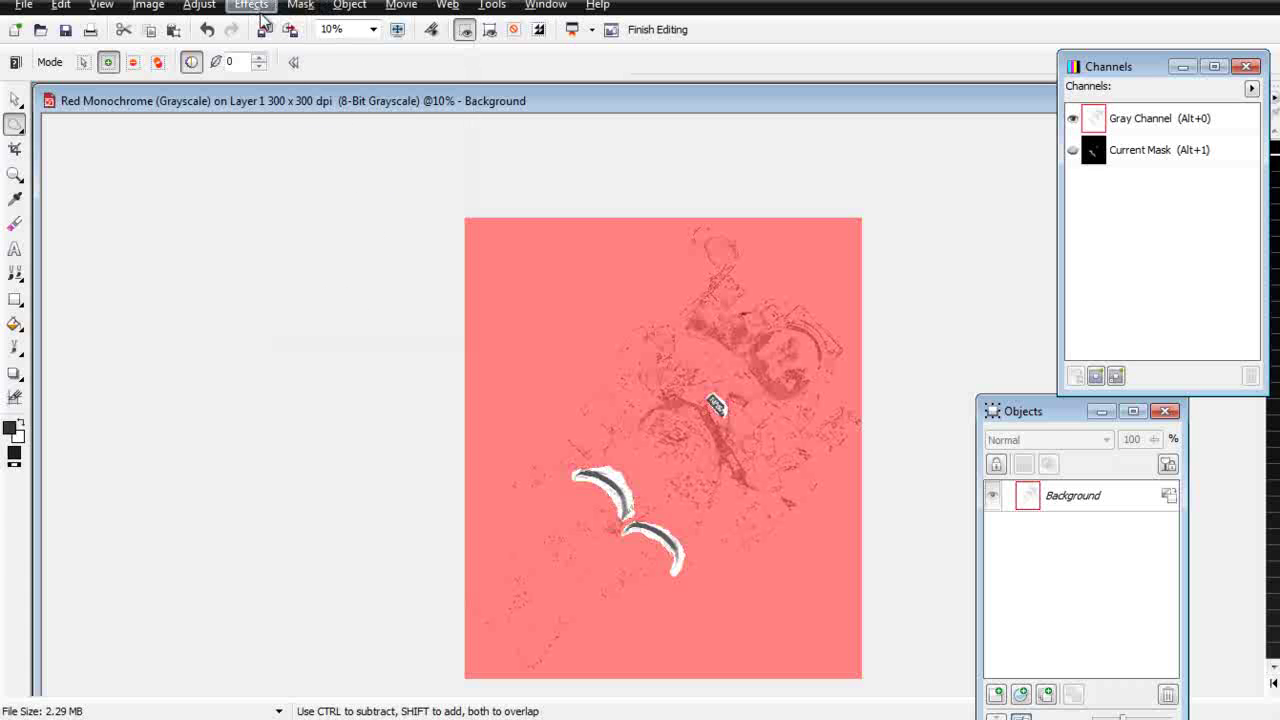
pyautogui.click(302, 5)
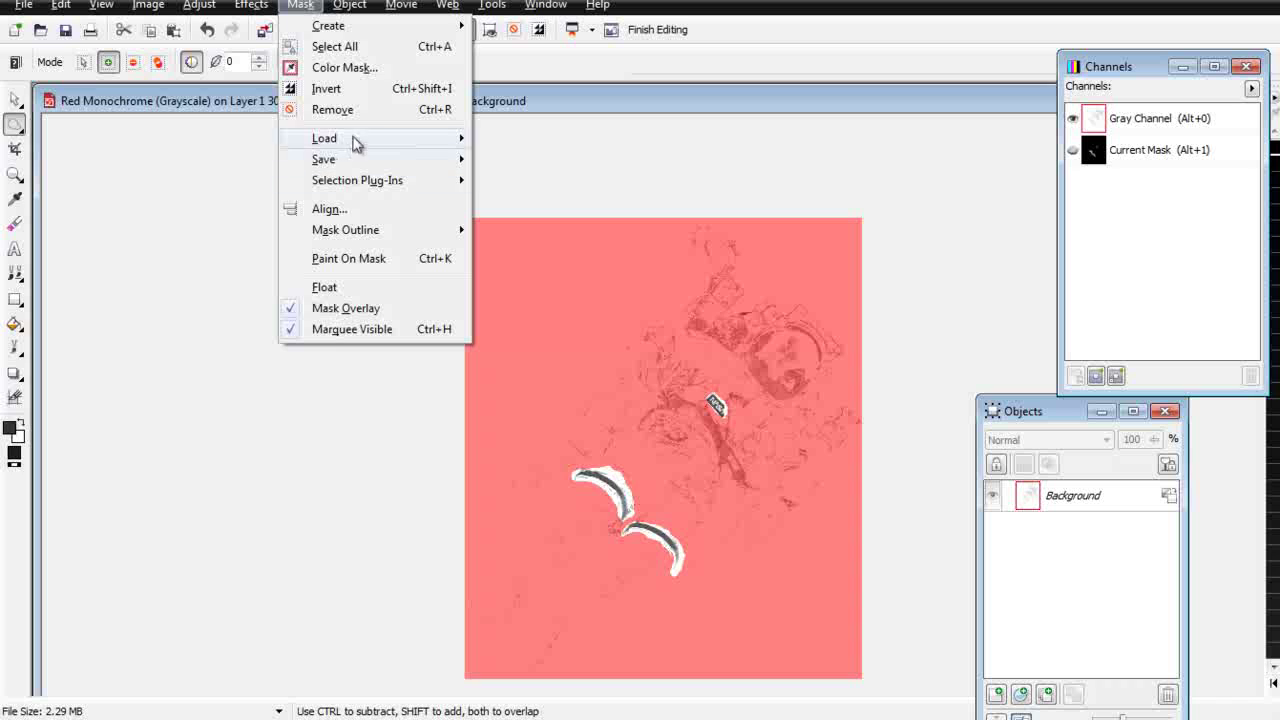
pyautogui.click(326, 88)
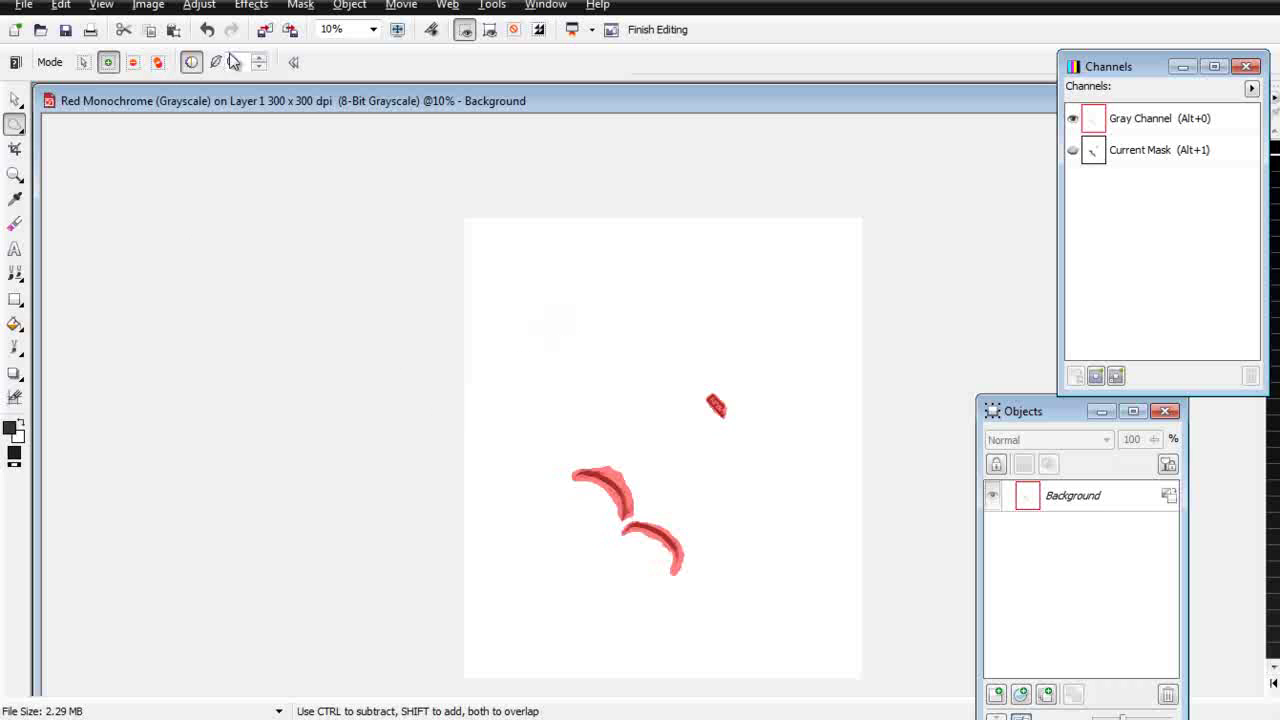
# Remove the mask and save the cleaned Red Monochrome bitmap.
pyautogui.click(298, 8)
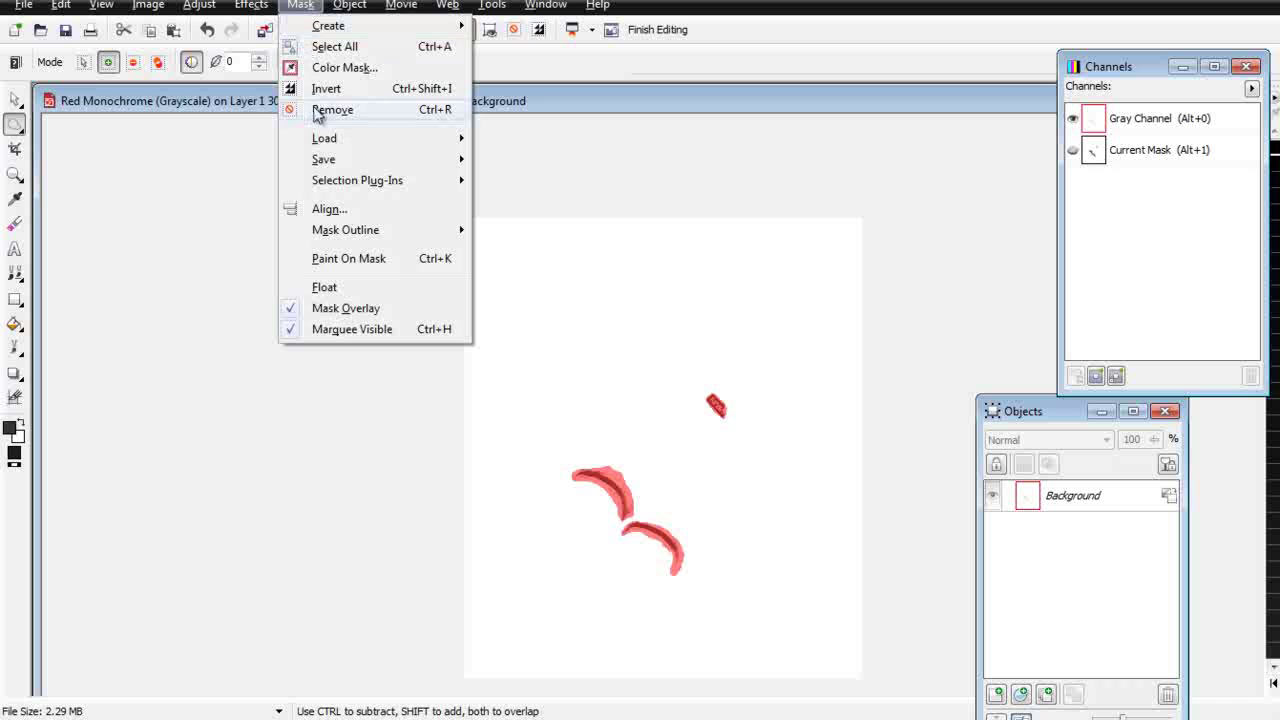
pyautogui.click(316, 109)
pyautogui.click(65, 29)
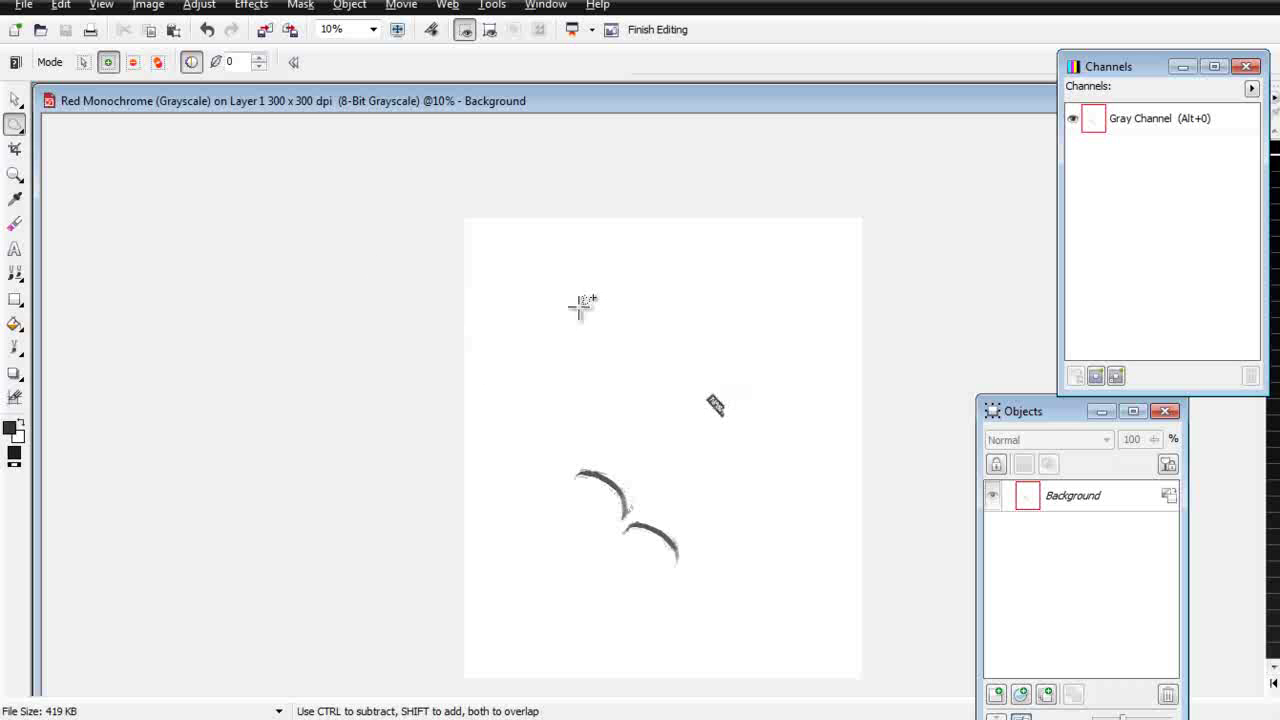
# Close the edited Red Monochrome bitmap and return to the separations document in CorelDRAW.
pyautogui.click(982, 107)
pyautogui.doubleClick(982, 107)
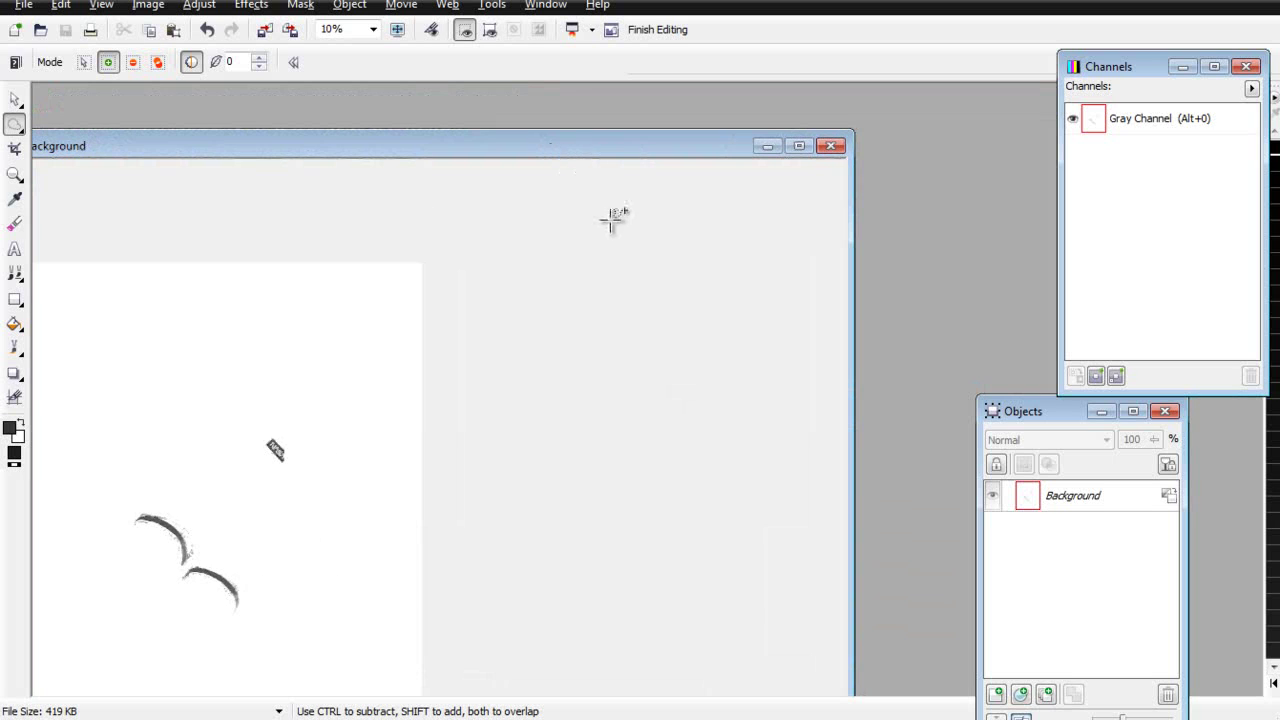
pyautogui.click(835, 147)
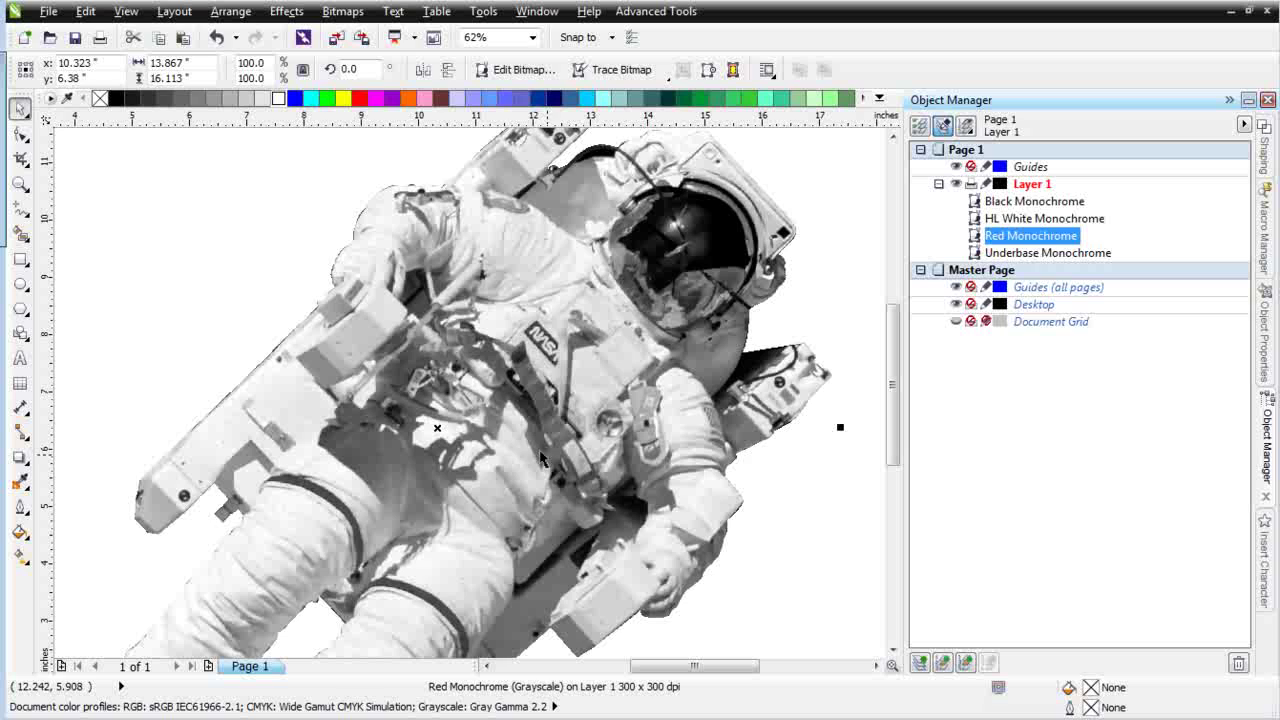
# Convert the grayscale Red Monochrome bitmap to monochrome with SimpleSeps Raster, and close the separation tool.
pyautogui.click(501, 430)
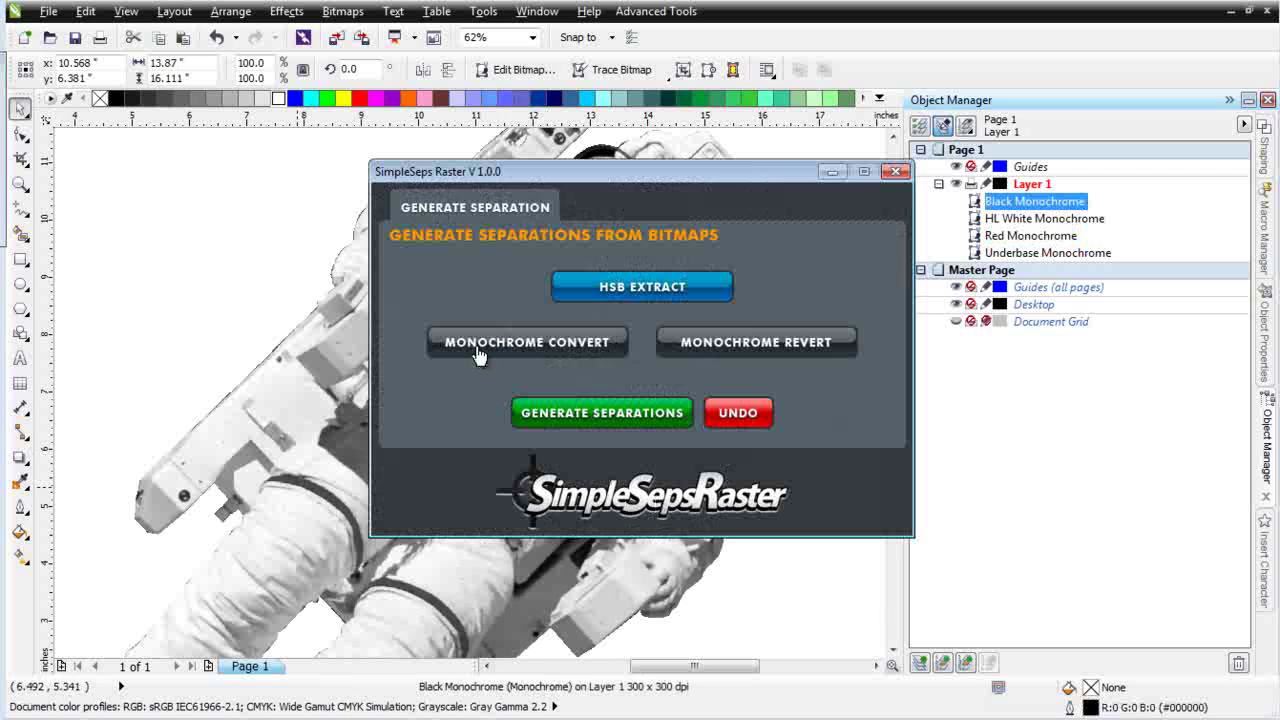
pyautogui.click(1015, 237)
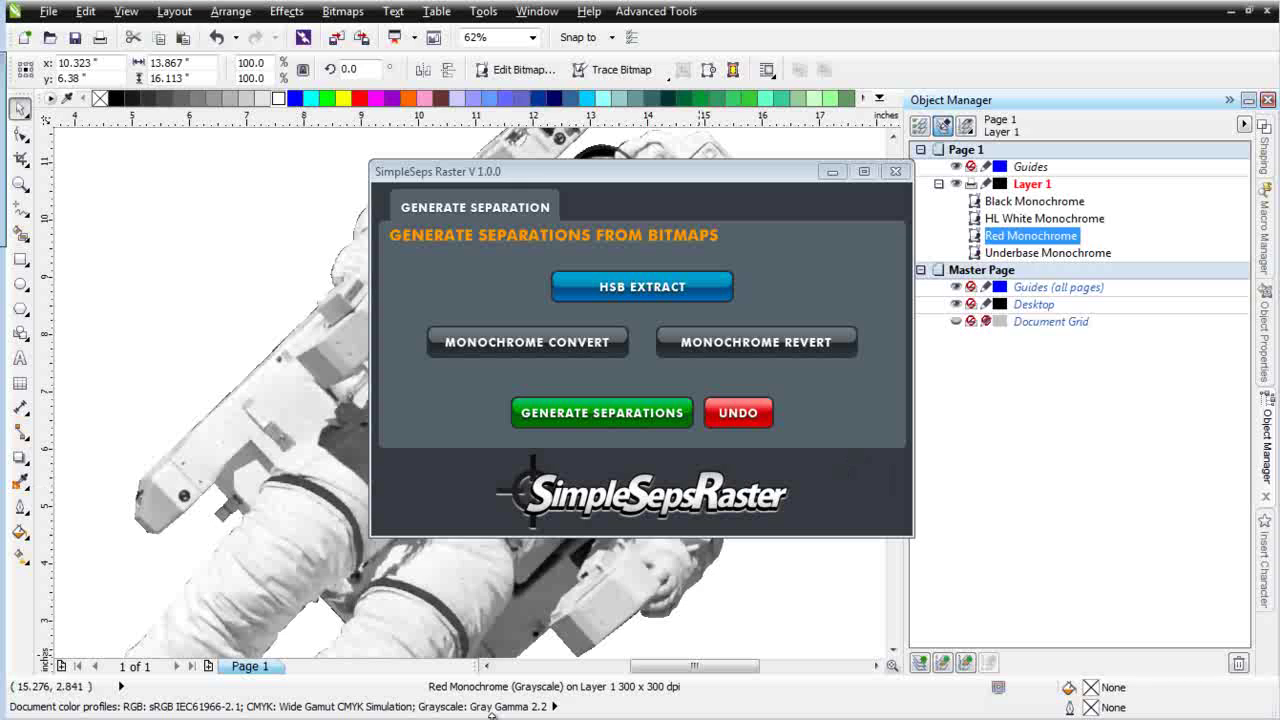
pyautogui.click(555, 344)
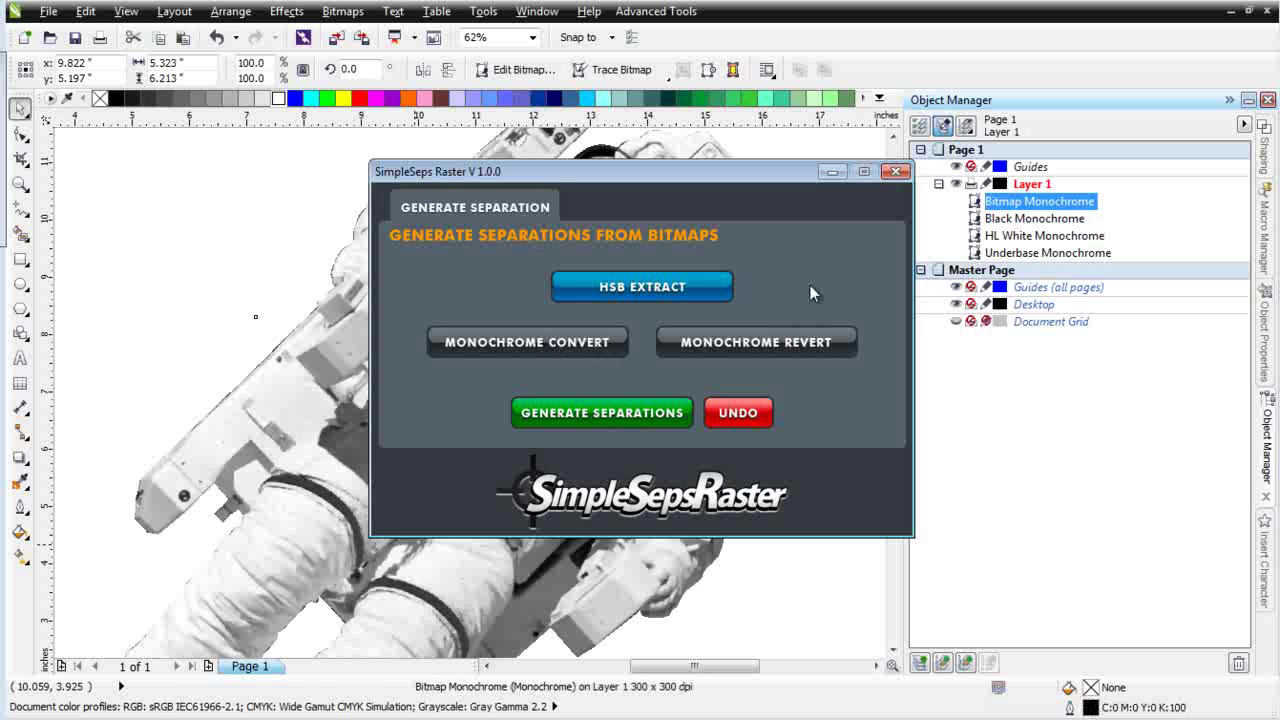
pyautogui.click(899, 172)
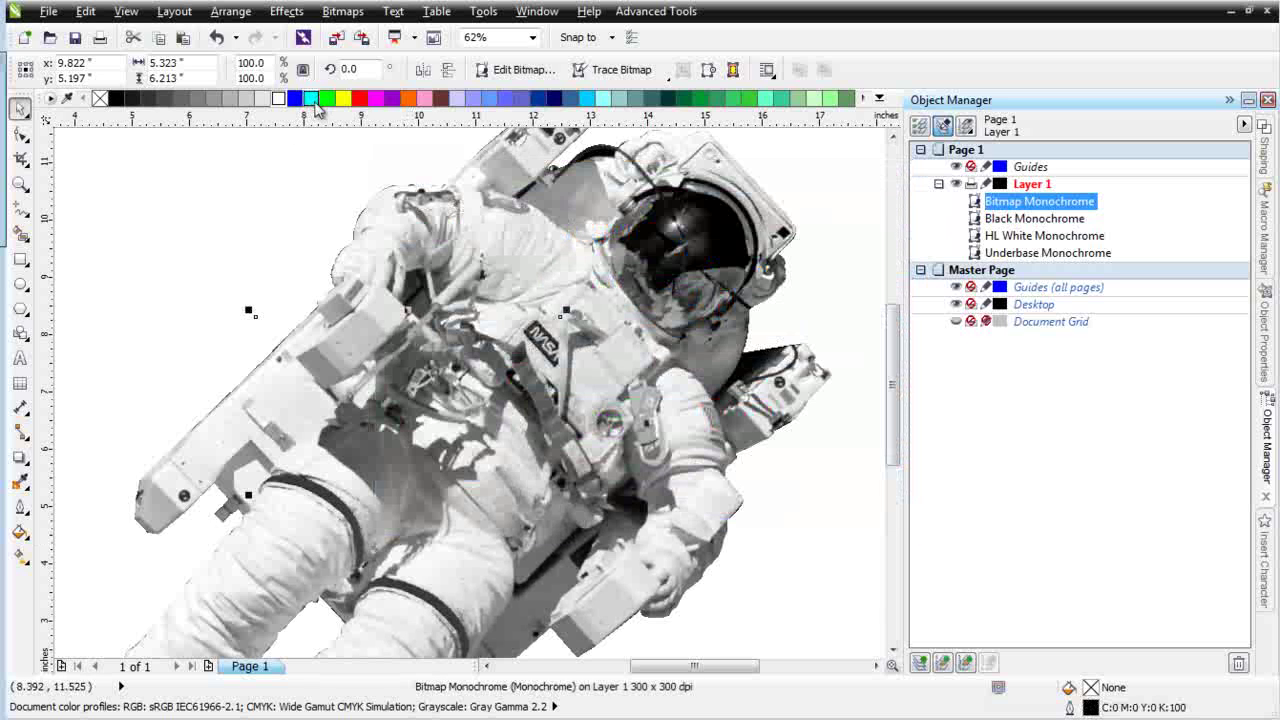
# Colour the converted bitmap red (C:0 M:100 Y:100 K:0) and place it between the HL White and Underbase separations in the stacking order.
pyautogui.rightClick(359, 99)
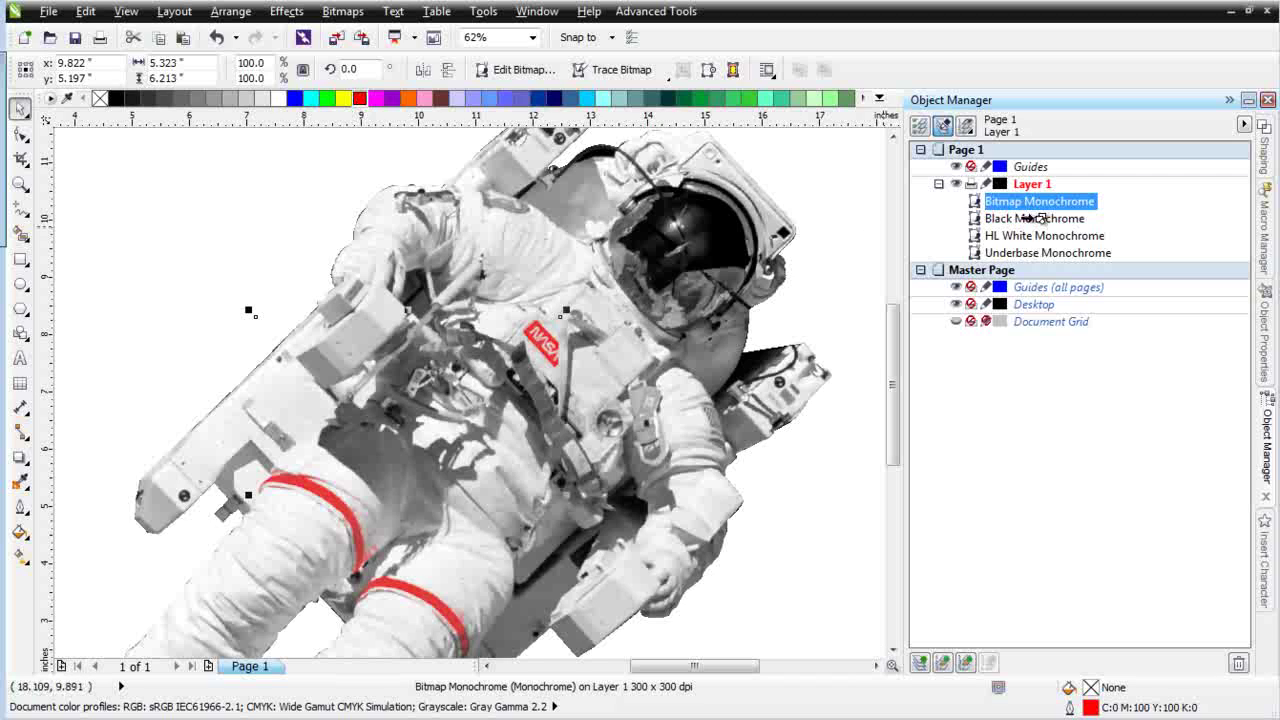
pyautogui.moveTo(1030, 218); pyautogui.dragTo(1030, 252)
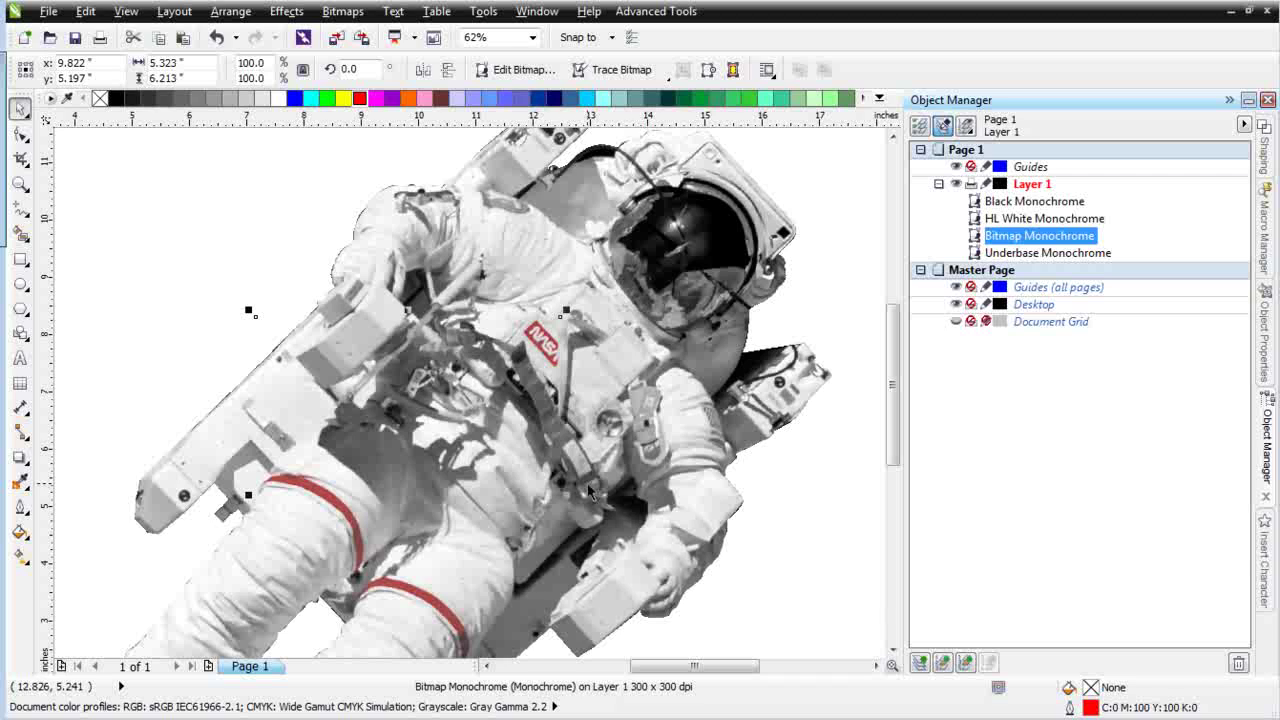
# Rename the red separation from Bitmap Monochrome to Red Monochrome.
pyautogui.click(1033, 243)
pyautogui.click(1024, 236)
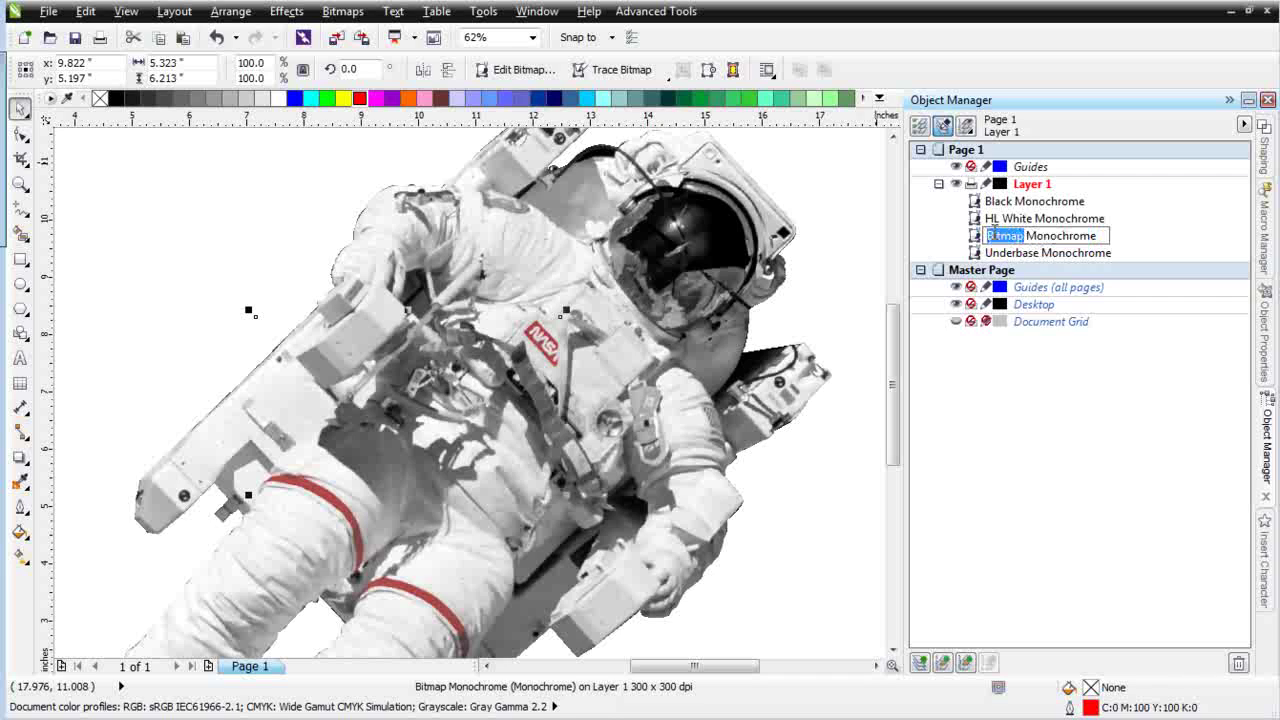
pyautogui.write('Red')
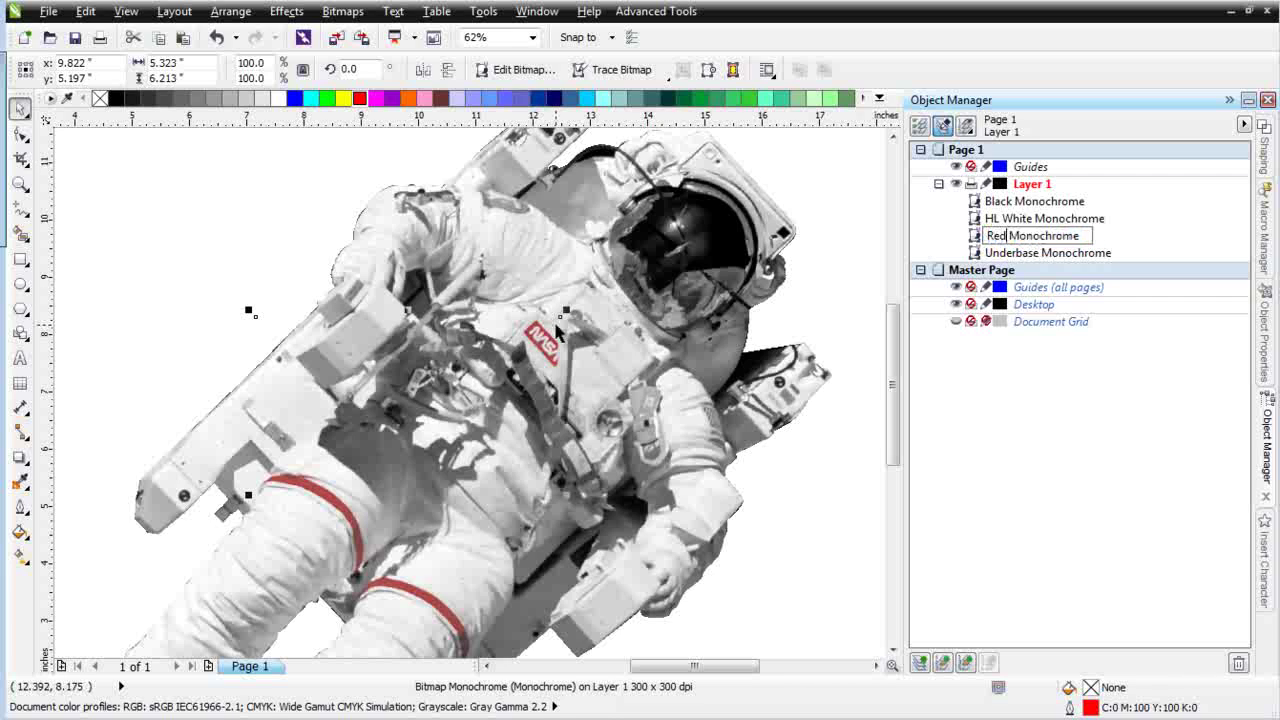
pyautogui.click(251, 309)
# Select the black, highlight white, red and underbase separations together and group them.
pyautogui.press('F3')
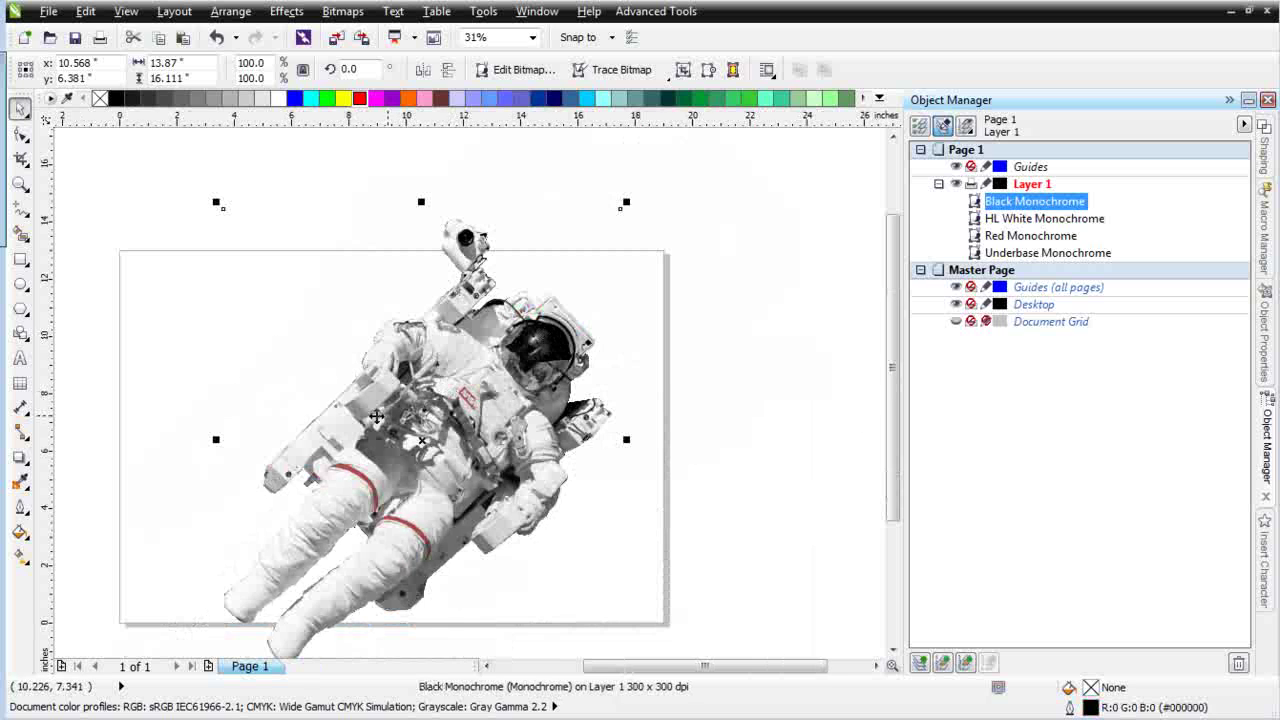
pyautogui.press('F3')
pyautogui.hotkey('ctrl', 'a')
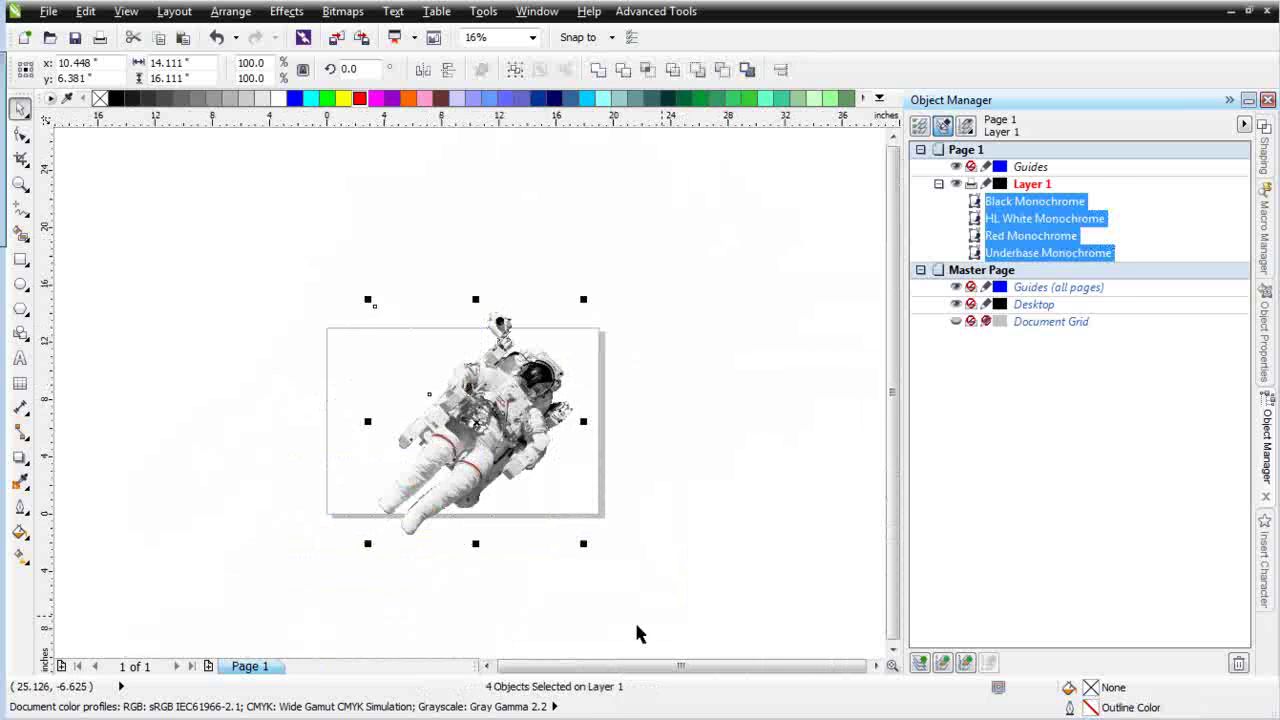
pyautogui.click(520, 72)
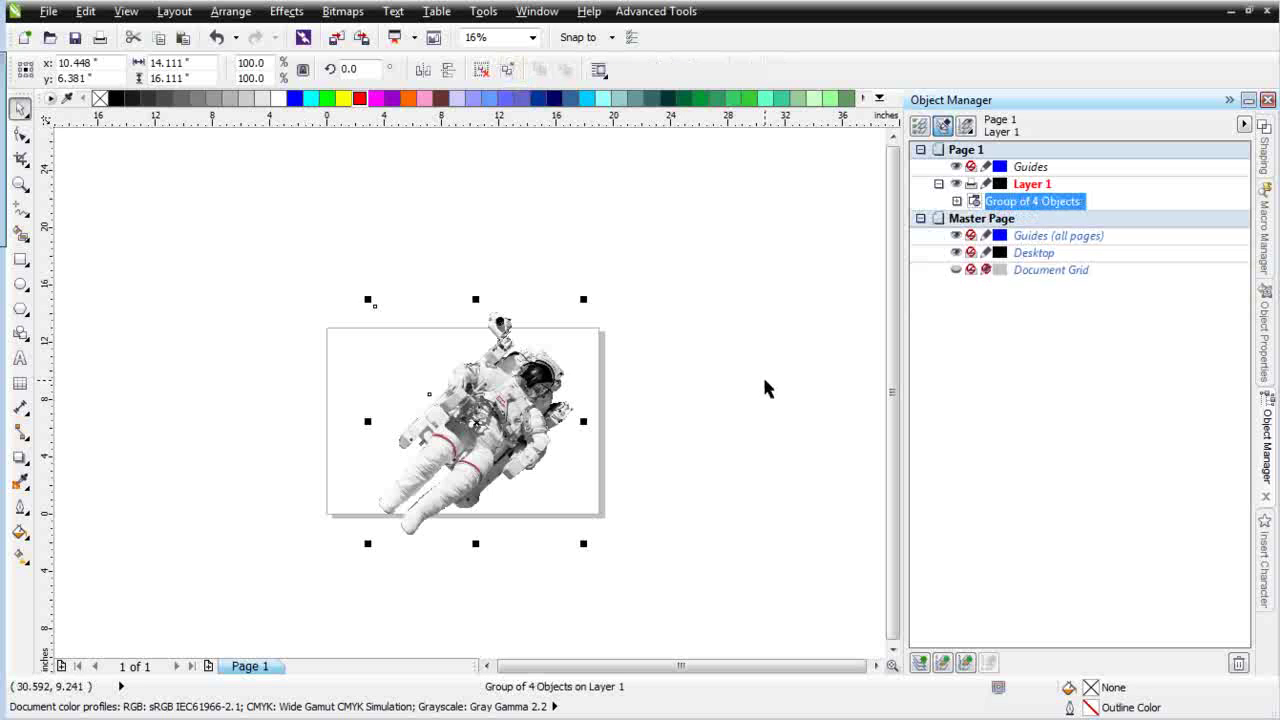
# Switch to the spaceman.cdr document in a maximized window and paste the grouped separations into it.
pyautogui.click(1240, 16)
pyautogui.click(483, 136)
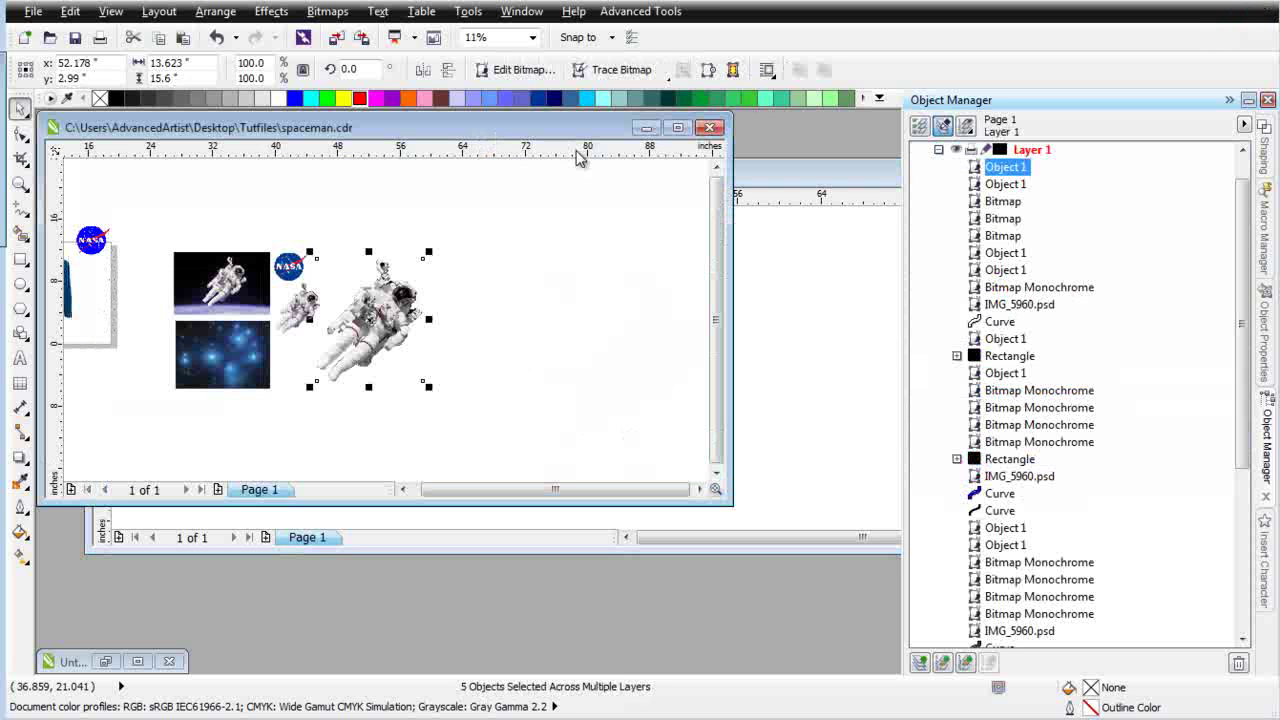
pyautogui.click(677, 127)
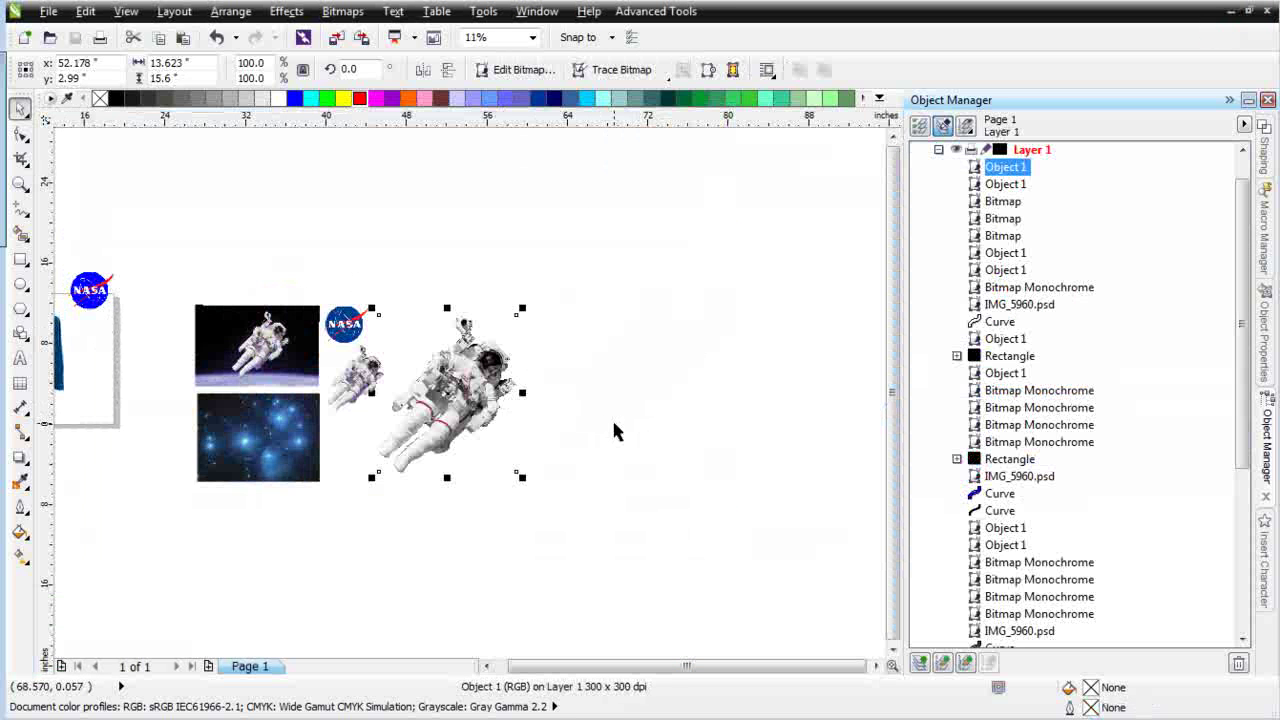
pyautogui.hotkey('ctrl', 'v')
# Scale the pasted separation group down to 60.9% and move it below the large astronaut beside the reference images.
pyautogui.scroll(-2, 150, 373)
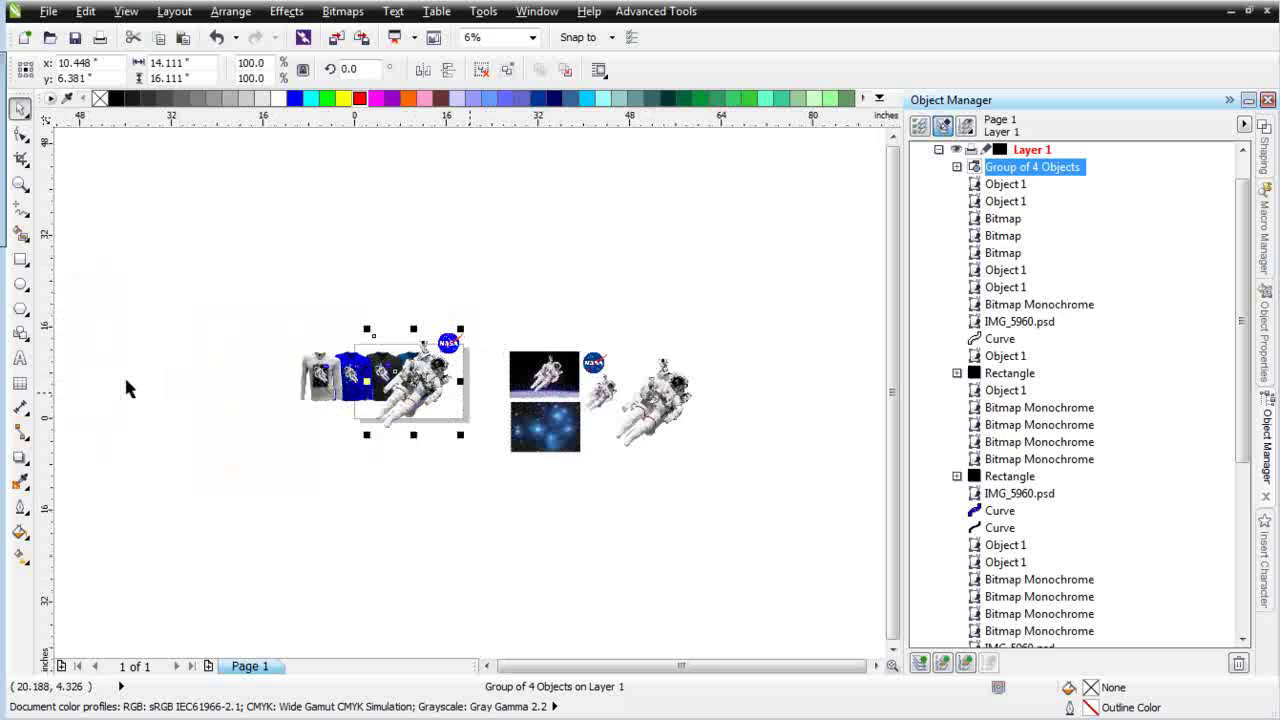
pyautogui.scroll(3, 466, 400)
pyautogui.scroll(2, 424, 392)
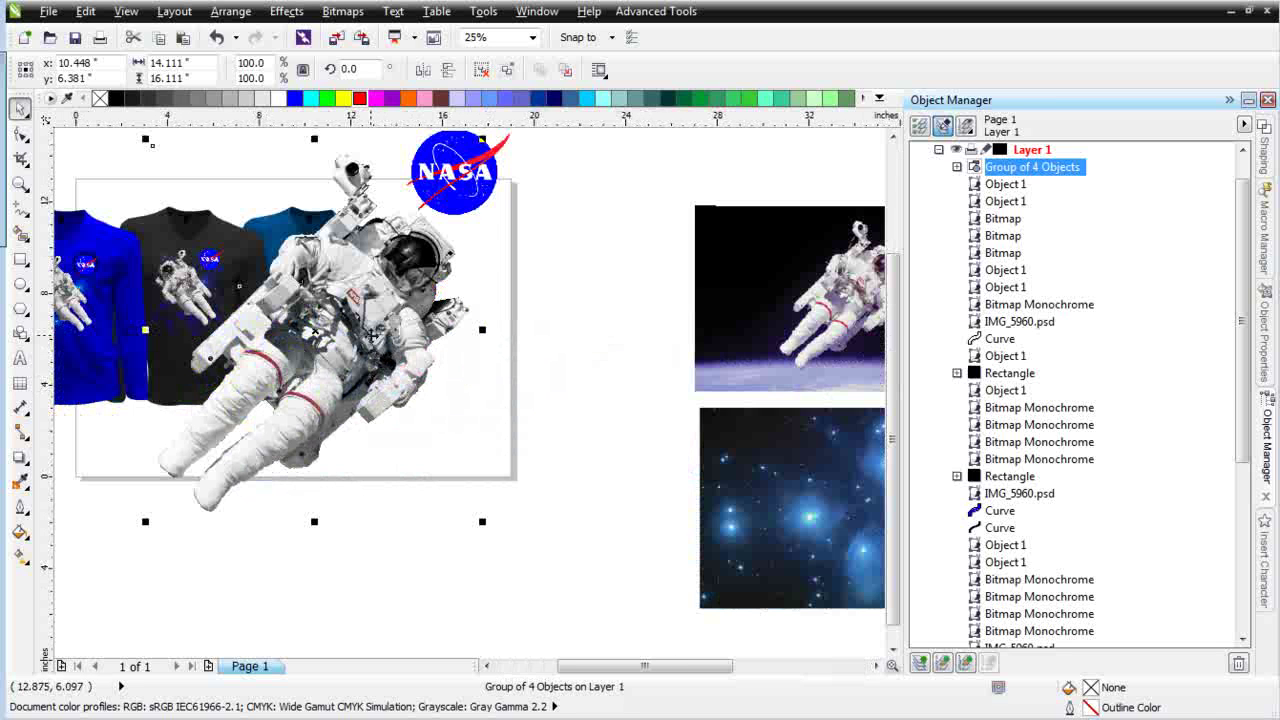
pyautogui.moveTo(462, 403); pyautogui.dragTo(575, 514)
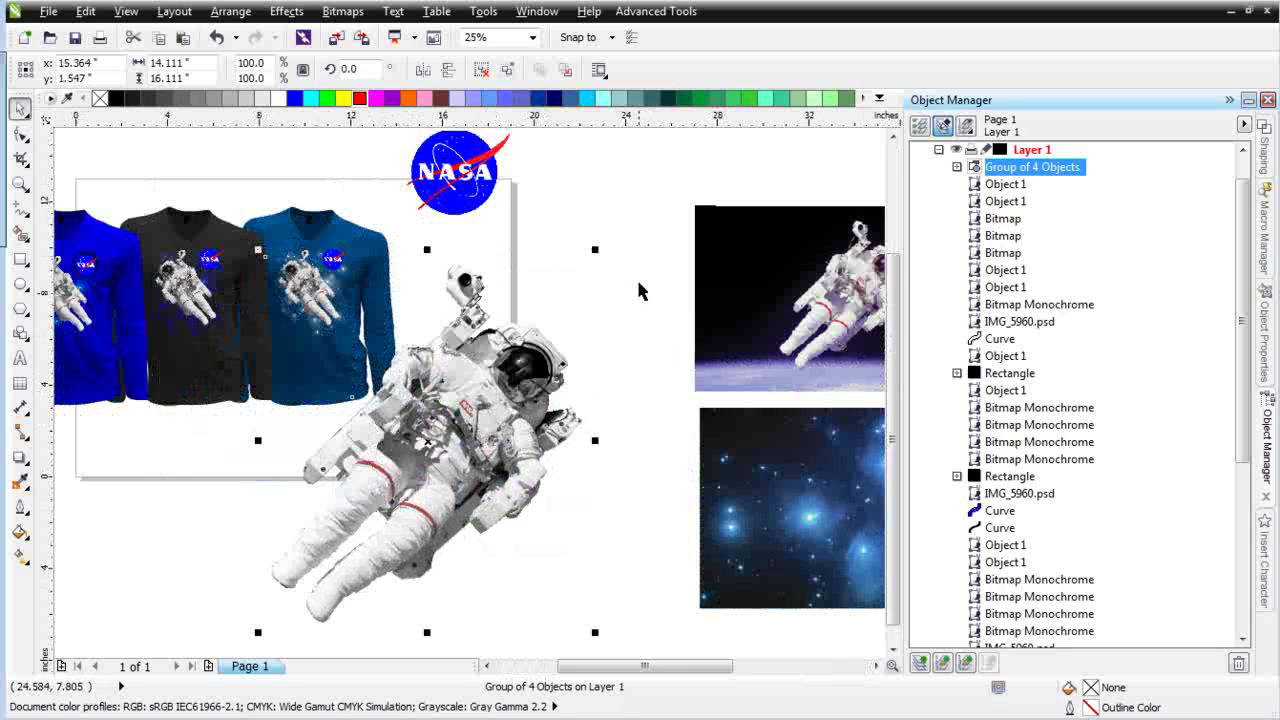
pyautogui.moveTo(595, 250); pyautogui.dragTo(851, 440)
pyautogui.scroll(-2, 471, 512)
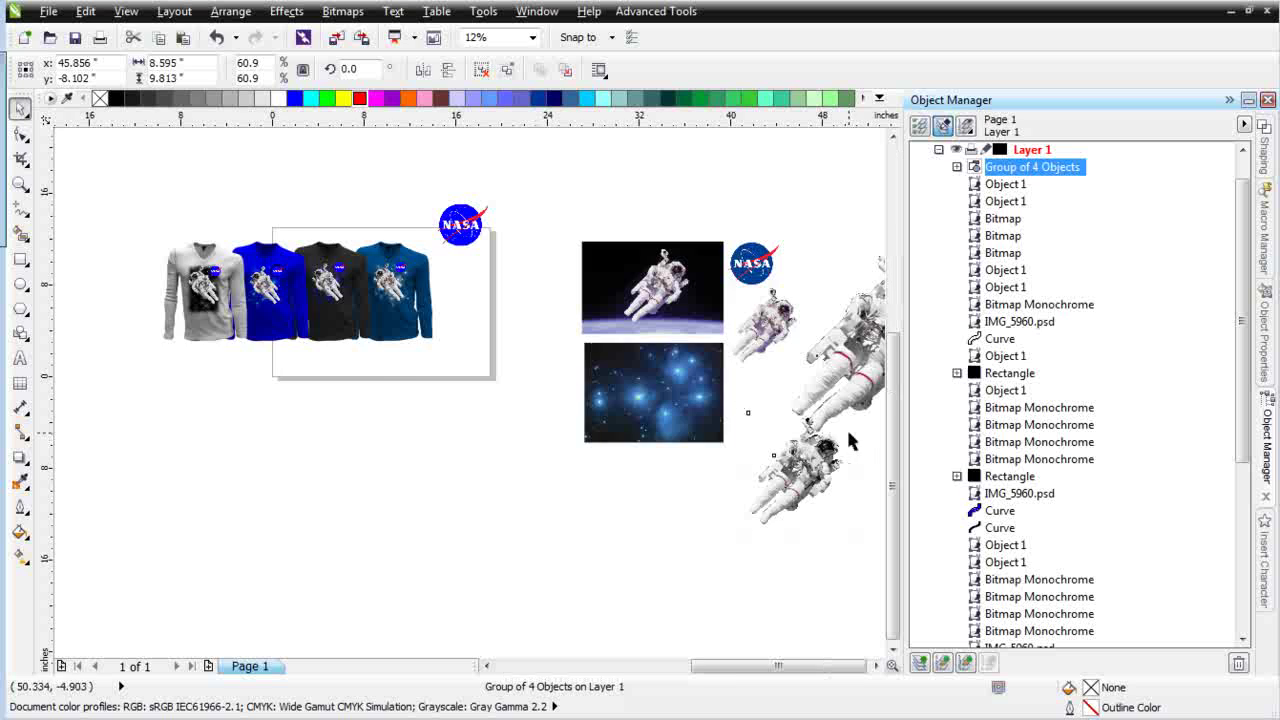
# Move the reduced separation group to the page's right edge, beside the teal shirt.
pyautogui.scroll(2, 851, 443)
pyautogui.click(291, 187)
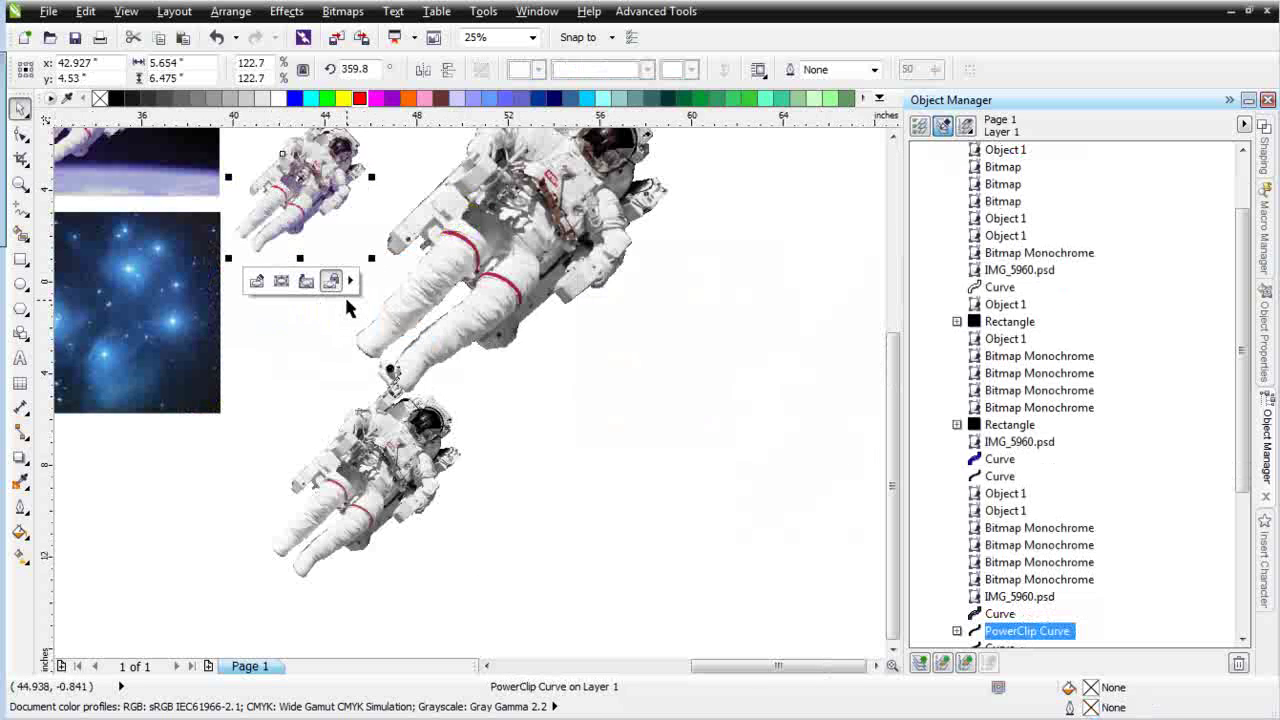
pyautogui.click(306, 197)
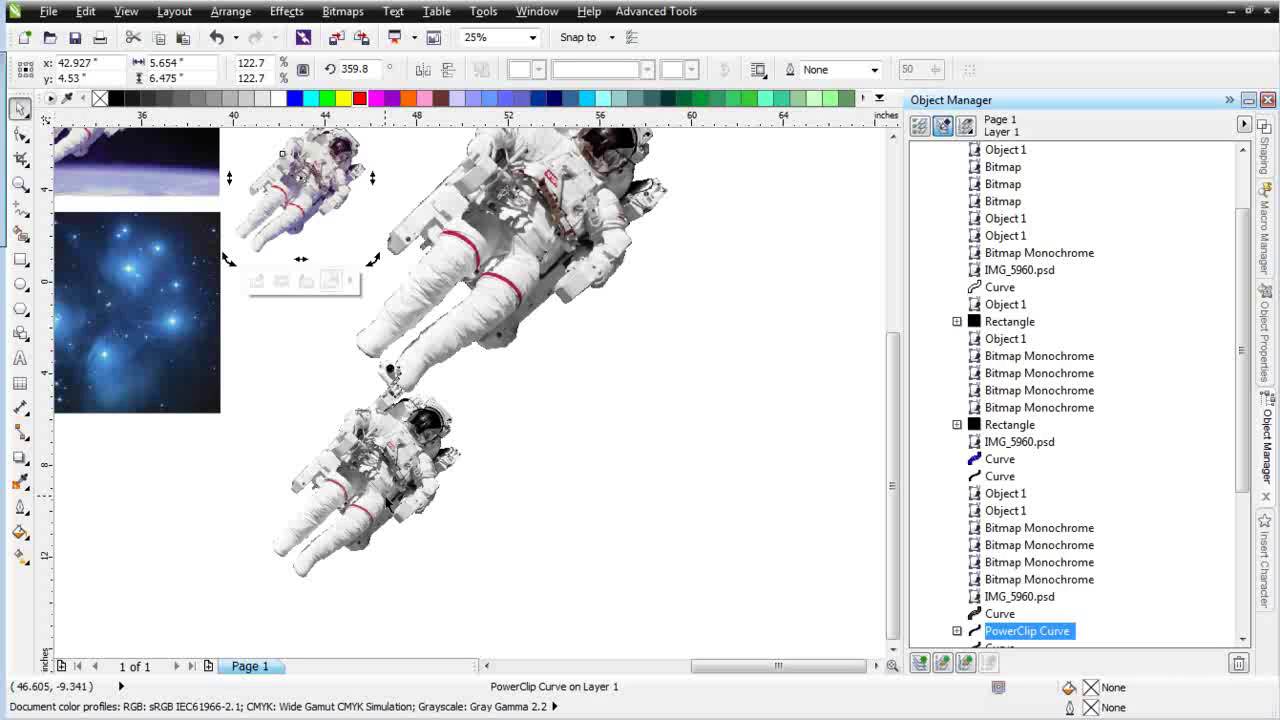
pyautogui.scroll(-1, 380, 490)
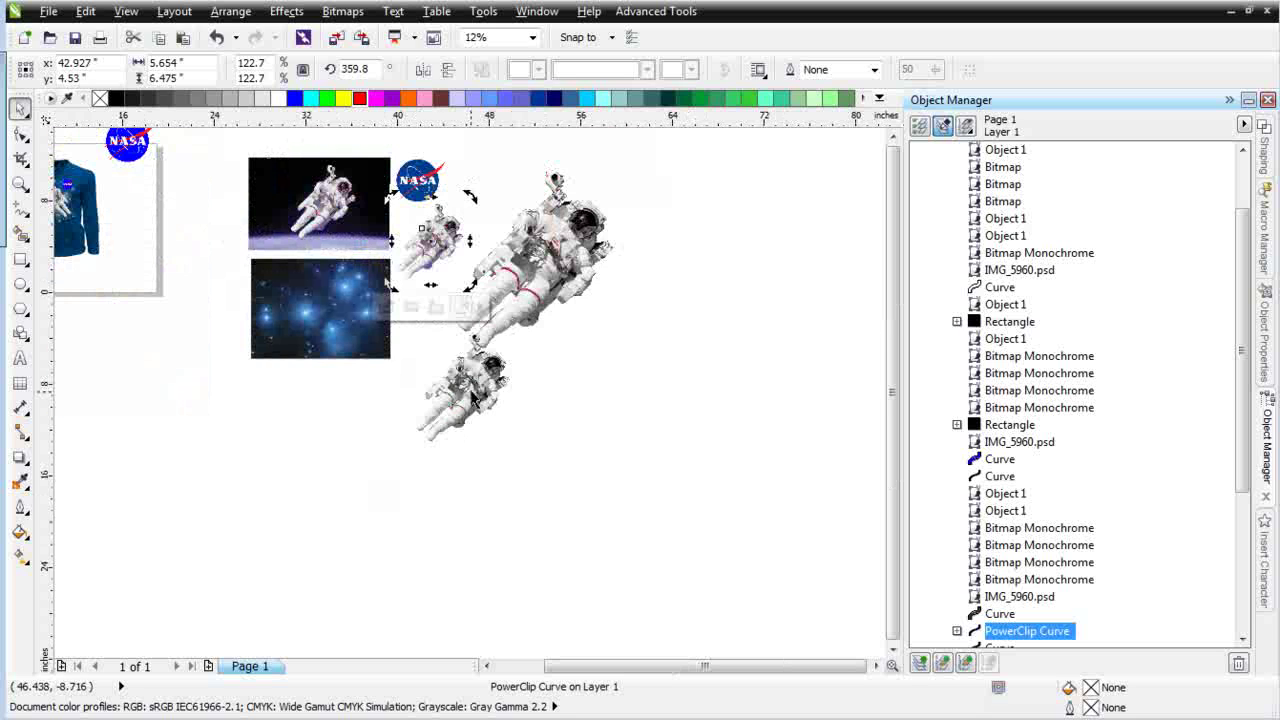
pyautogui.click(488, 398)
pyautogui.moveTo(466, 420); pyautogui.dragTo(168, 235)
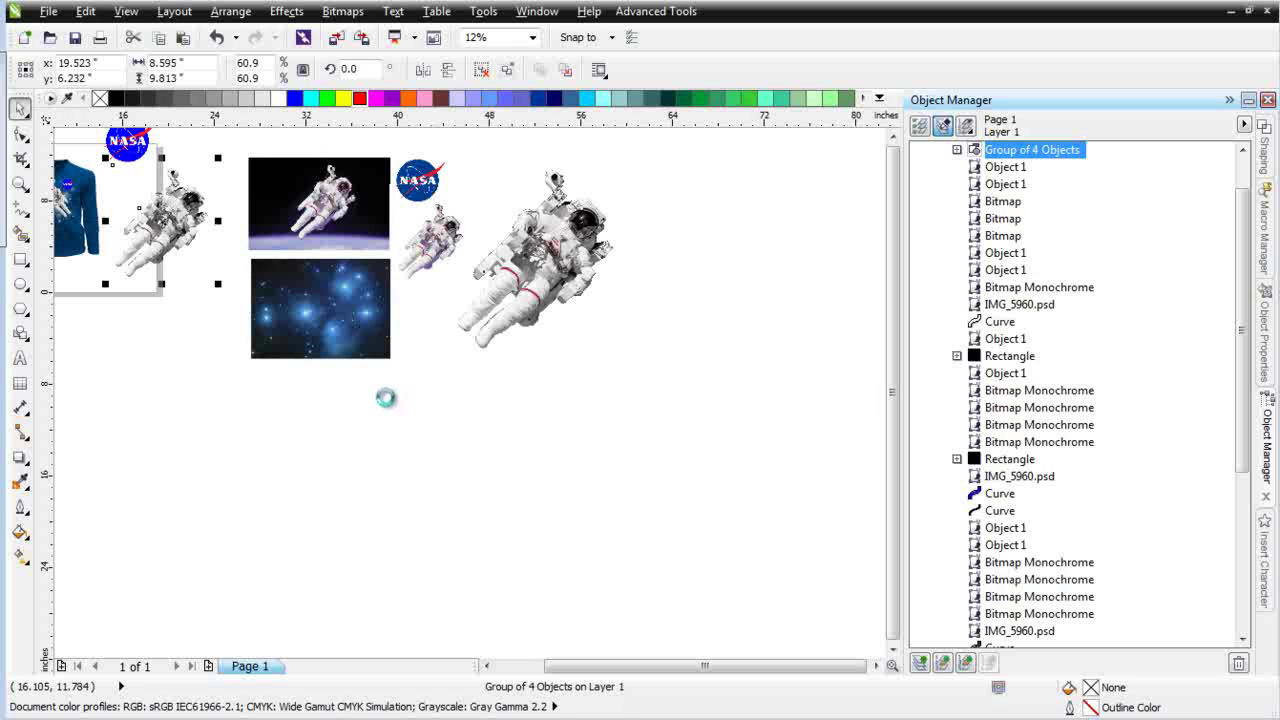
# Select the blue starfield bitmap below the astronaut photo and examine its stars and glows.
pyautogui.click(343, 334)
pyautogui.scroll(2, 340, 334)
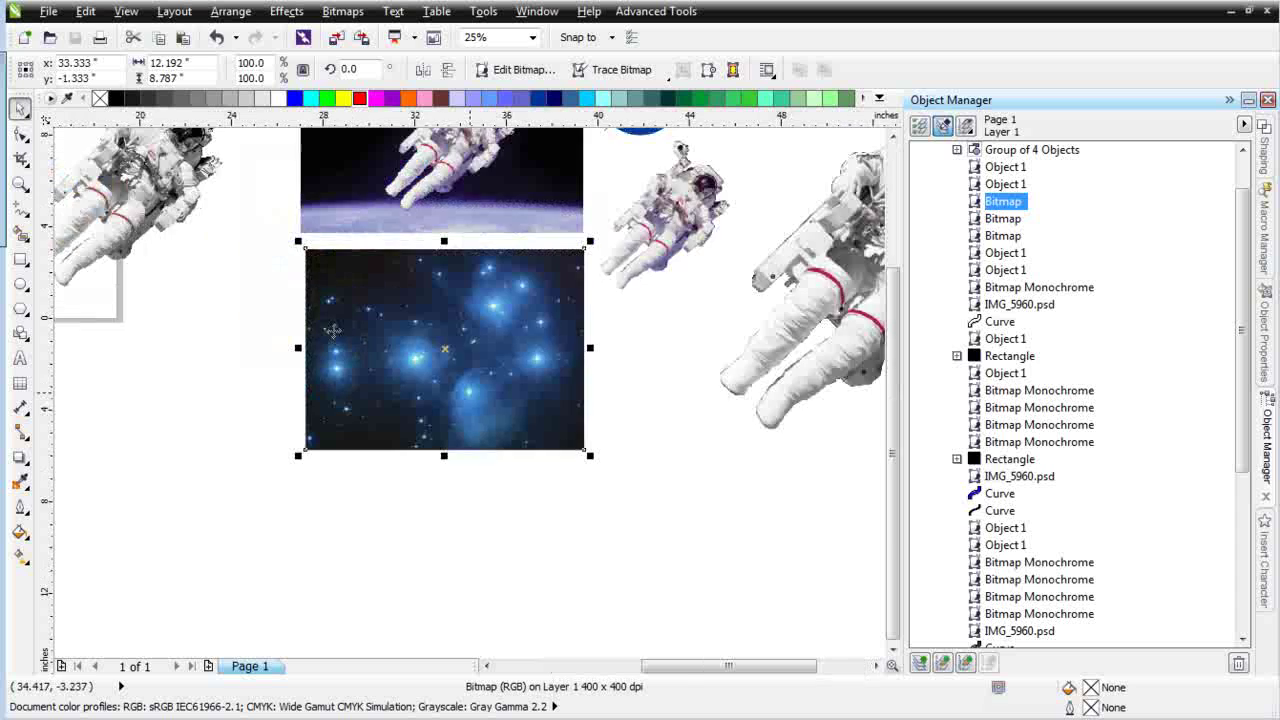
pyautogui.scroll(1, 470, 397)
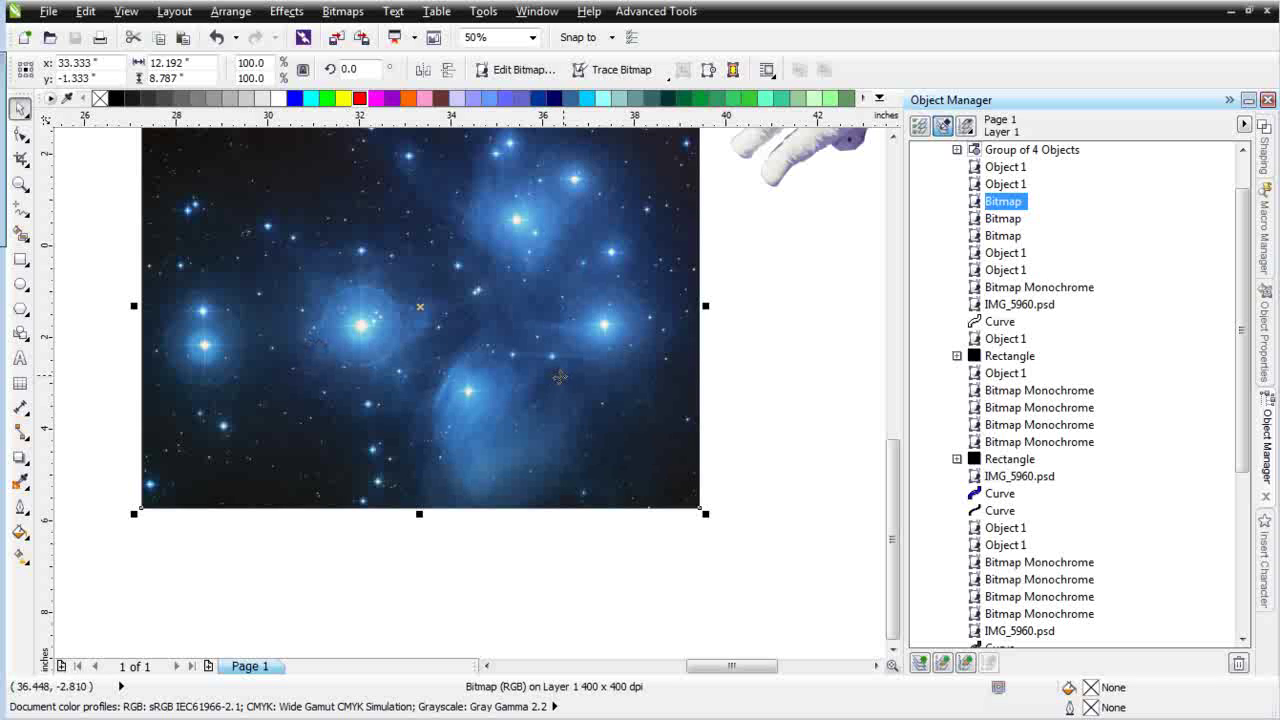
# Open the star-field bitmap for editing in Corel PHOTO-PAINT and maximize its image window.
pyautogui.click(518, 70)
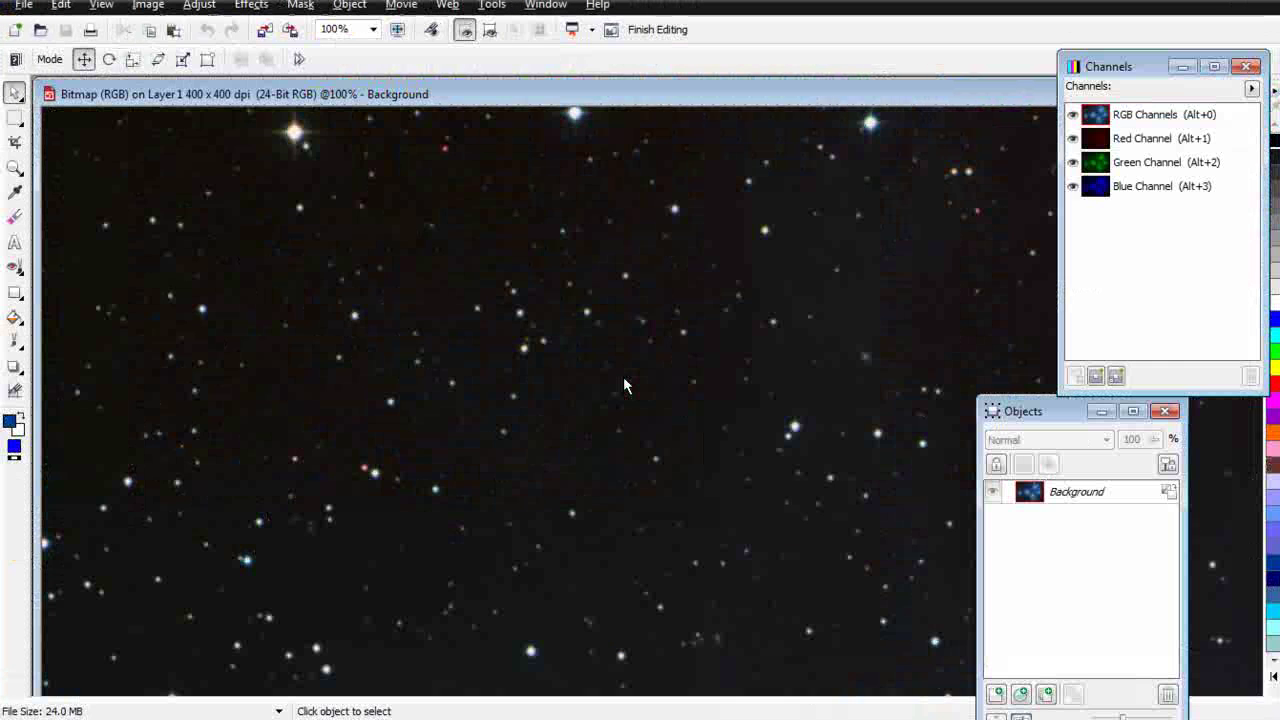
pyautogui.moveTo(914, 80)
pyautogui.mouseDown()
pyautogui.moveTo(738, 170)
pyautogui.moveTo(655, 234)
pyautogui.mouseUp()
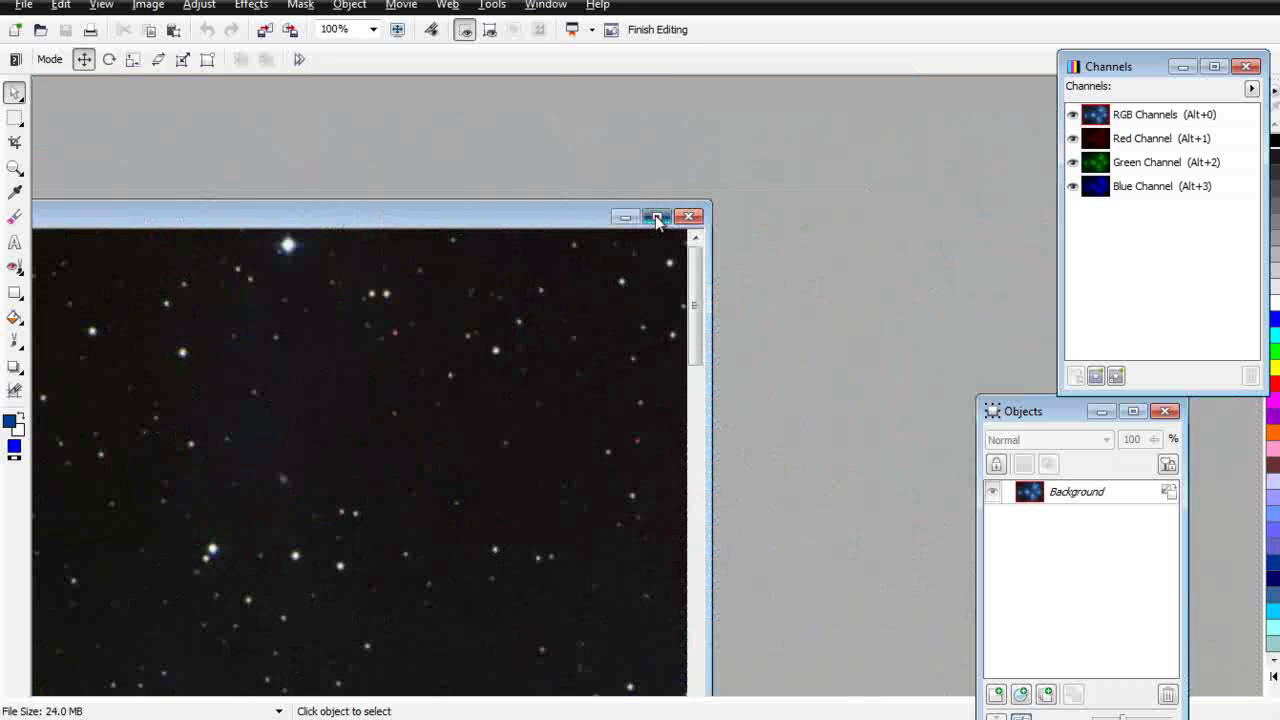
pyautogui.click(656, 218)
pyautogui.scroll(-4, 565, 510)
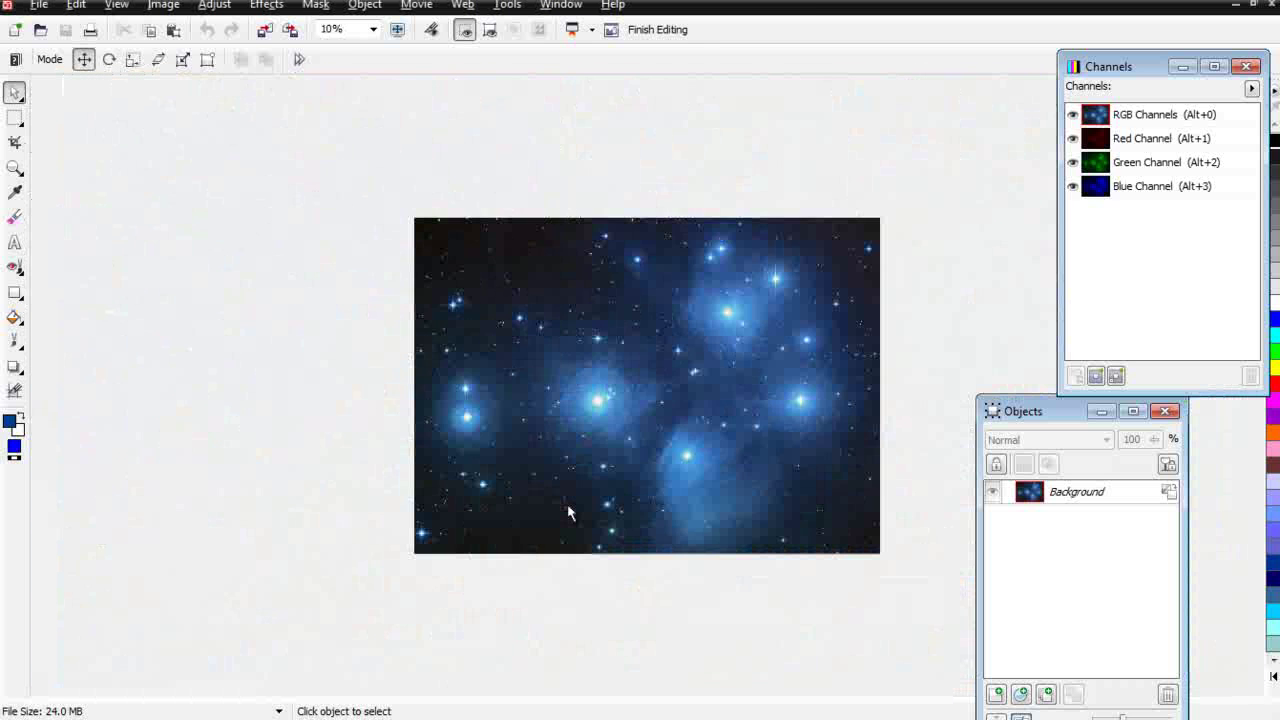
pyautogui.scroll(2, 567, 512)
# Activate the Paint tool and set the foreground color to black (#000000).
pyautogui.click(22, 348)
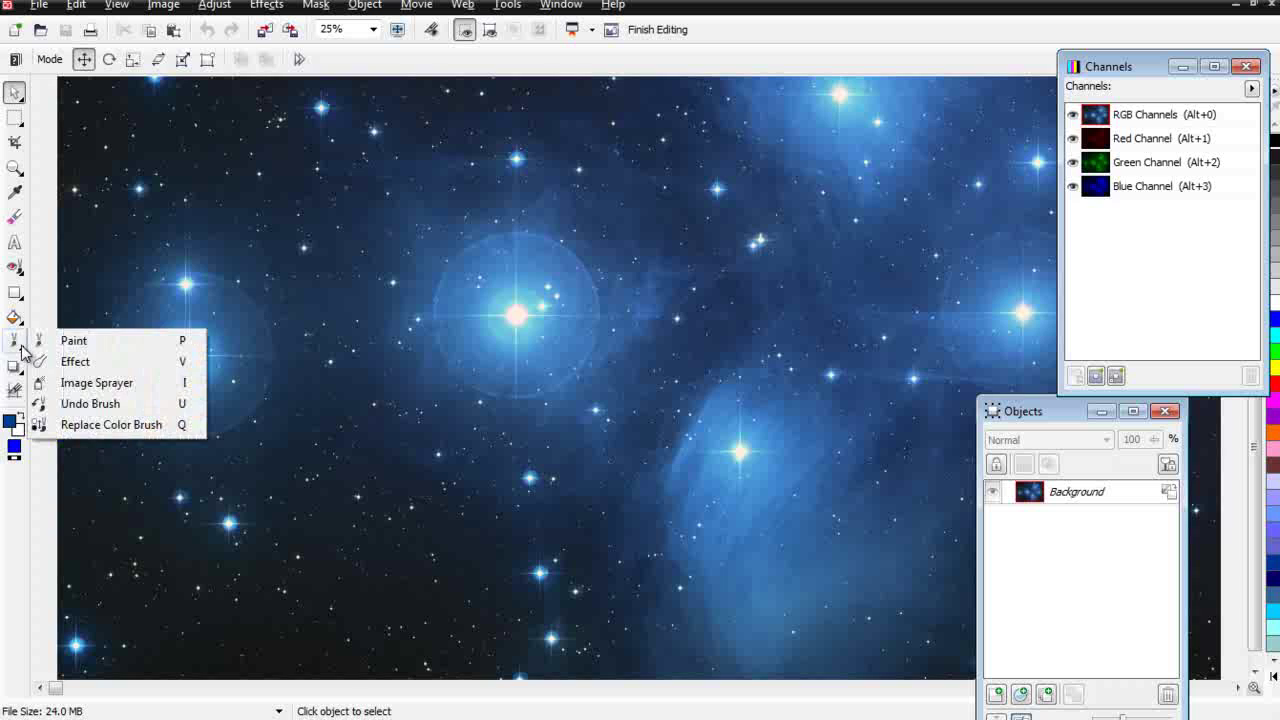
pyautogui.click(68, 341)
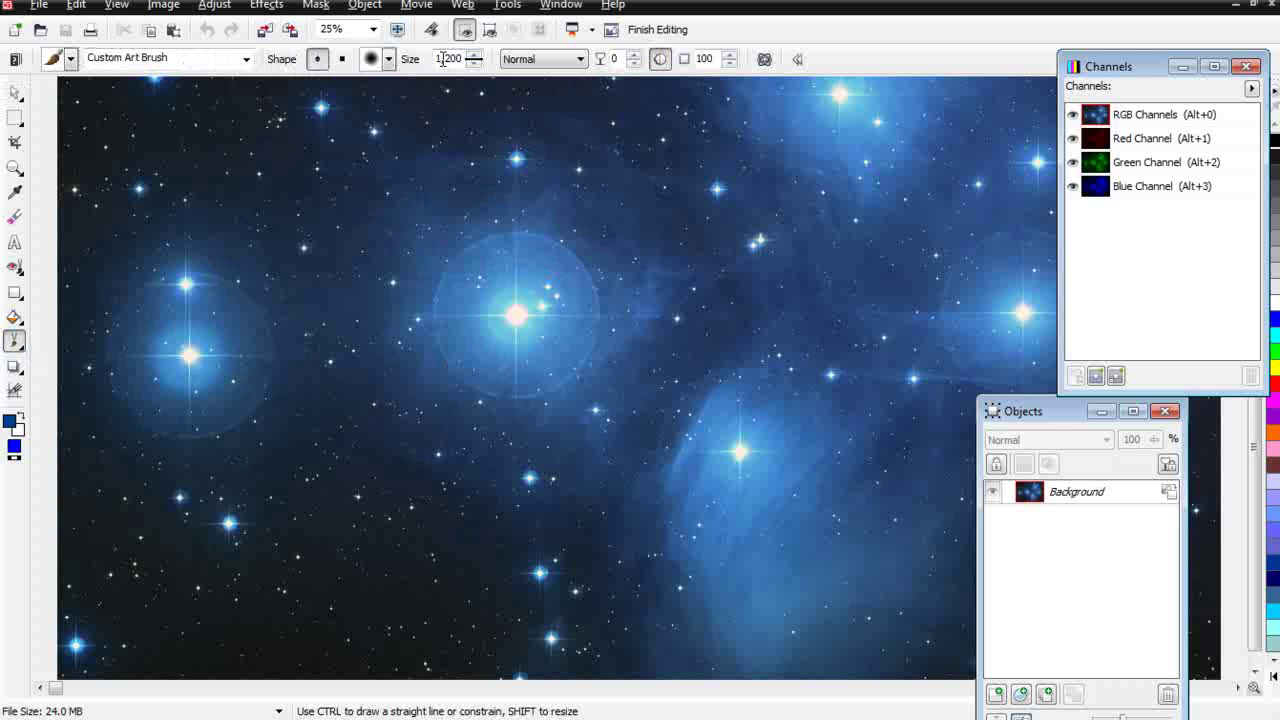
pyautogui.scroll(-1, 449, 60)
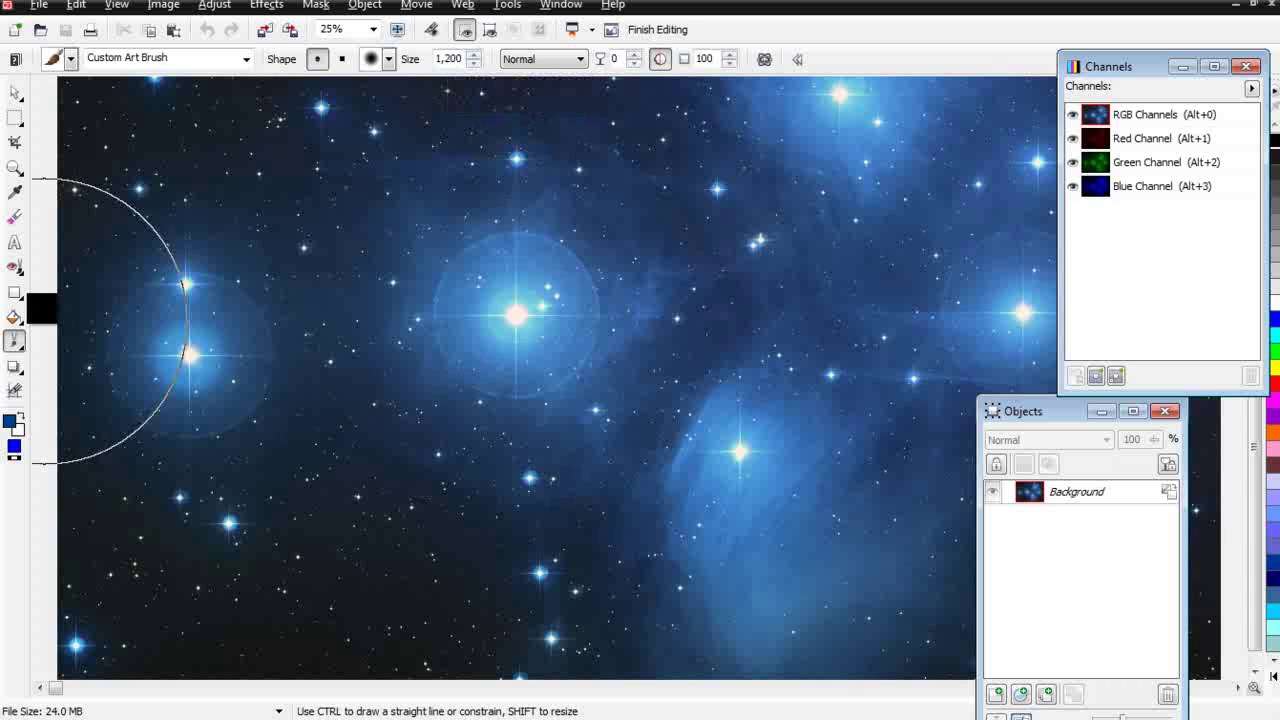
pyautogui.doubleClick(12, 423)
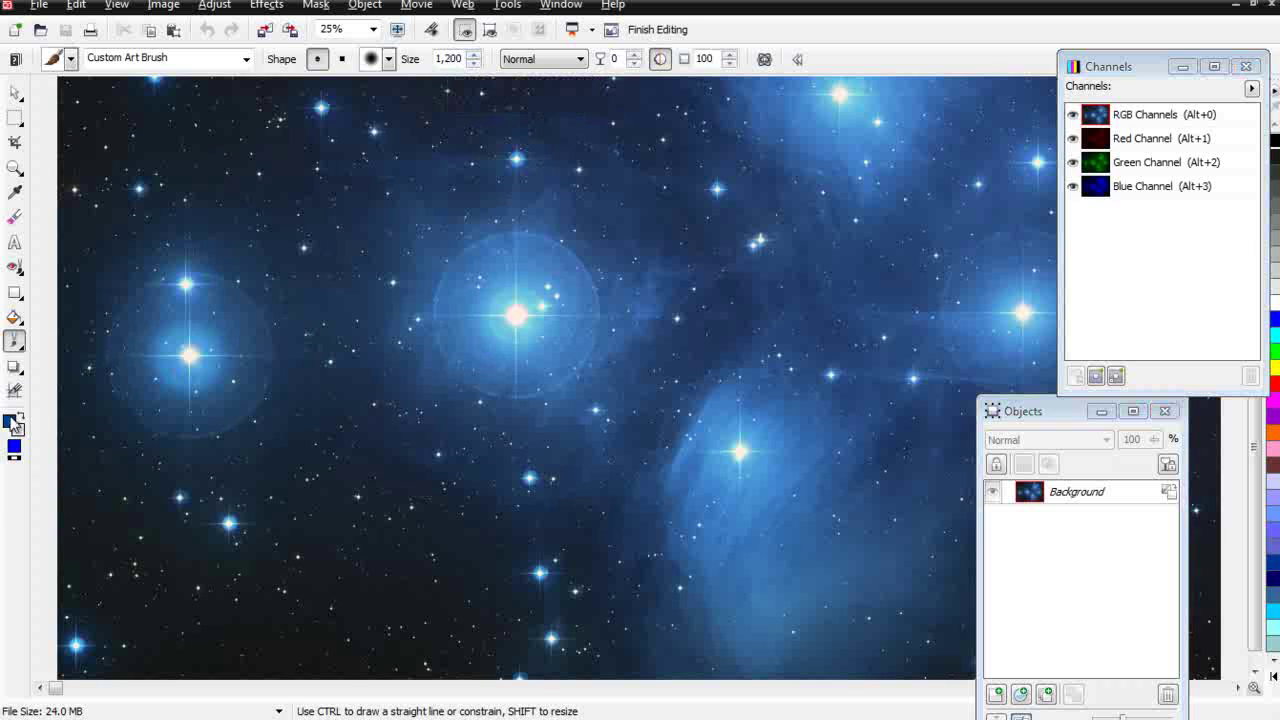
pyautogui.moveTo(442, 437); pyautogui.dragTo(394, 526)
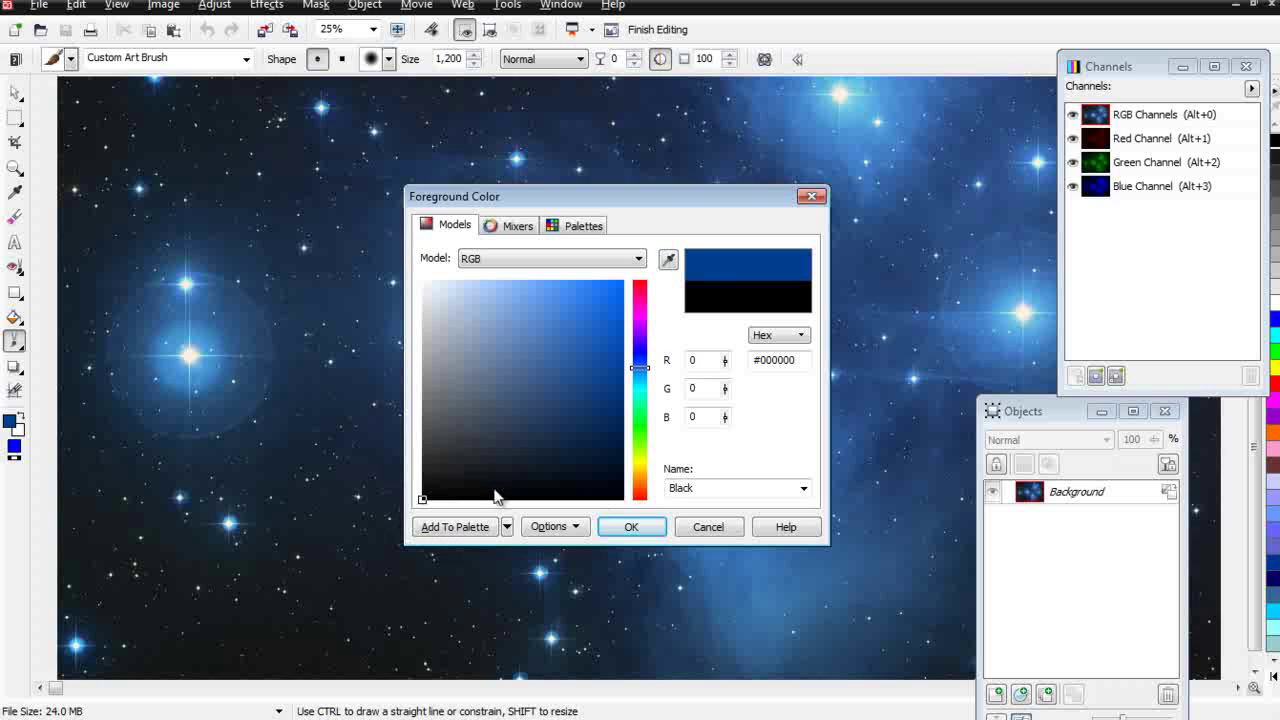
pyautogui.click(631, 527)
# Paint over the outer areas of the star field with the soft 1,200-size black brush, leaving only the central star cluster.
pyautogui.scroll(-4, 608, 517)
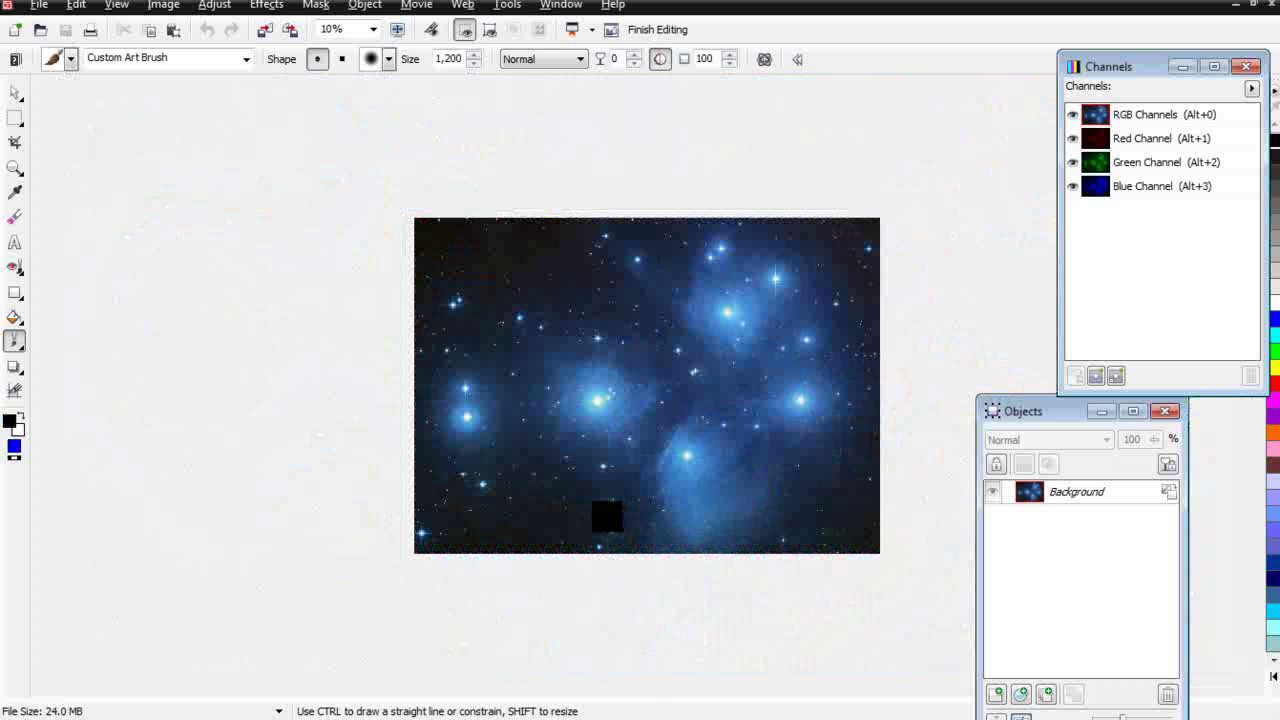
pyautogui.moveTo(855, 531)
pyautogui.mouseDown()
pyautogui.moveTo(814, 560)
pyautogui.moveTo(838, 563)
pyautogui.mouseUp()
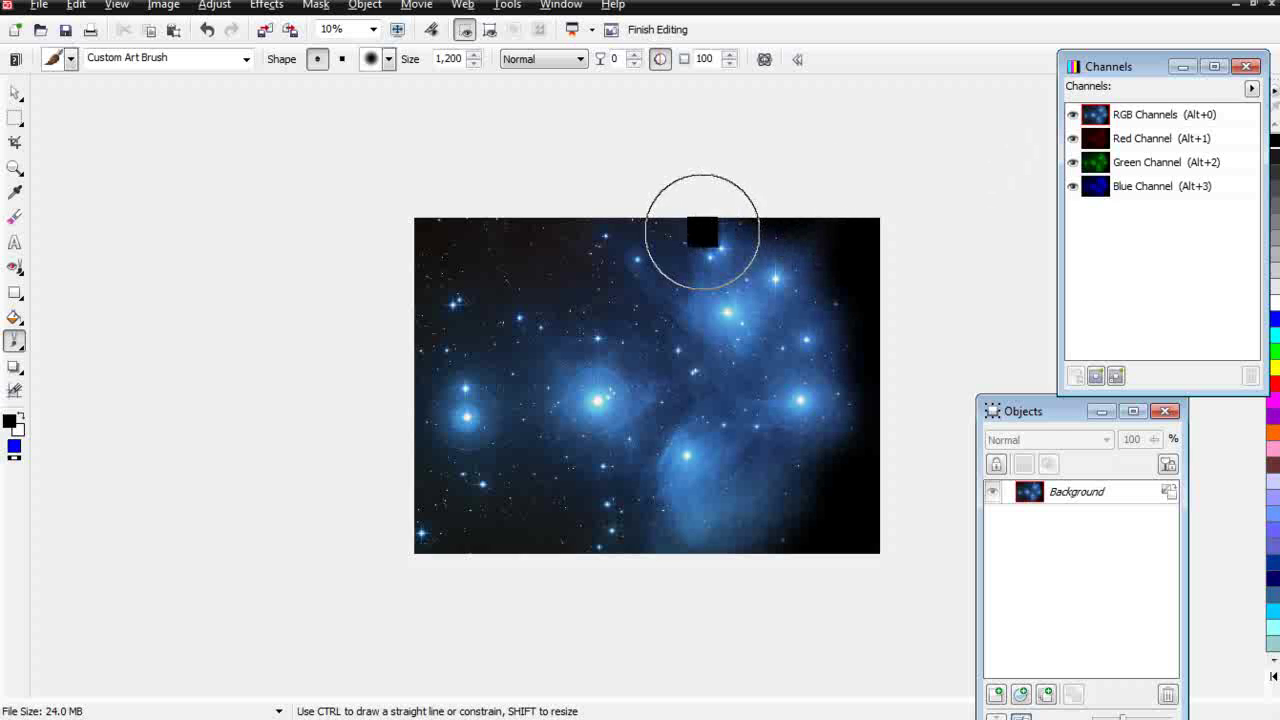
pyautogui.moveTo(697, 230)
pyautogui.mouseDown()
pyautogui.moveTo(591, 228)
pyautogui.moveTo(640, 283)
pyautogui.moveTo(606, 302)
pyautogui.moveTo(572, 289)
pyautogui.moveTo(544, 243)
pyautogui.moveTo(448, 258)
pyautogui.moveTo(442, 294)
pyautogui.moveTo(520, 285)
pyautogui.mouseUp()
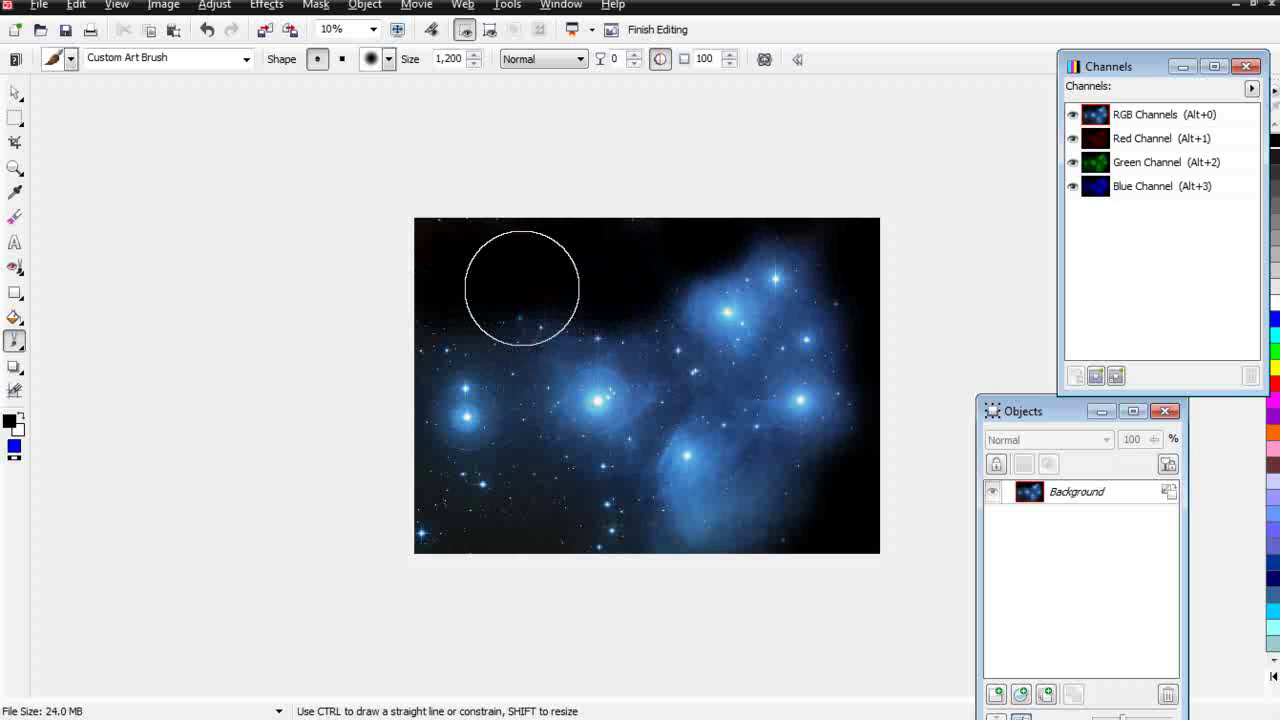
pyautogui.moveTo(806, 560)
pyautogui.mouseDown()
pyautogui.moveTo(686, 576)
pyautogui.moveTo(783, 550)
pyautogui.moveTo(779, 527)
pyautogui.moveTo(769, 567)
pyautogui.moveTo(687, 580)
pyautogui.moveTo(610, 547)
pyautogui.moveTo(617, 514)
pyautogui.moveTo(593, 534)
pyautogui.moveTo(544, 520)
pyautogui.moveTo(537, 466)
pyautogui.moveTo(575, 476)
pyautogui.moveTo(506, 430)
pyautogui.moveTo(479, 386)
pyautogui.moveTo(519, 335)
pyautogui.moveTo(578, 309)
pyautogui.moveTo(524, 322)
pyautogui.moveTo(503, 405)
pyautogui.moveTo(531, 463)
pyautogui.moveTo(567, 482)
pyautogui.moveTo(560, 494)
pyautogui.moveTo(607, 496)
pyautogui.moveTo(605, 484)
pyautogui.moveTo(509, 534)
pyautogui.moveTo(448, 338)
pyautogui.moveTo(464, 574)
pyautogui.moveTo(428, 451)
pyautogui.moveTo(429, 571)
pyautogui.mouseUp()
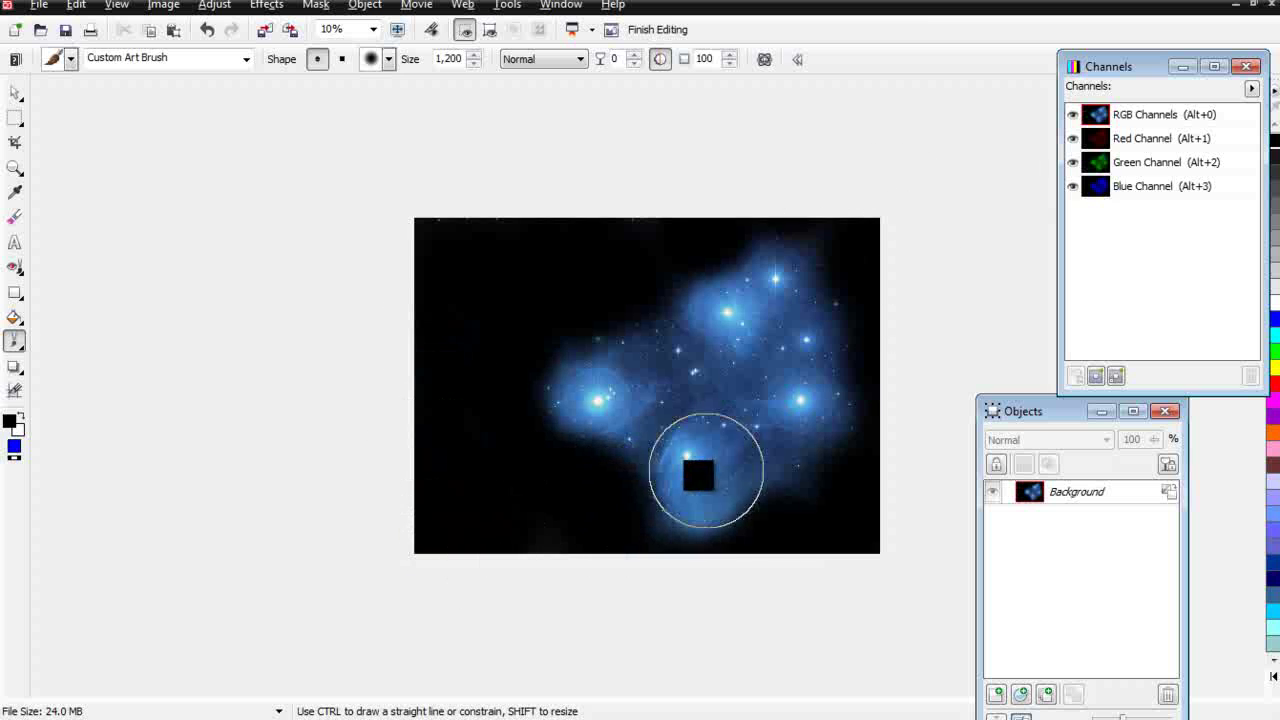
pyautogui.scroll(2, 700, 430)
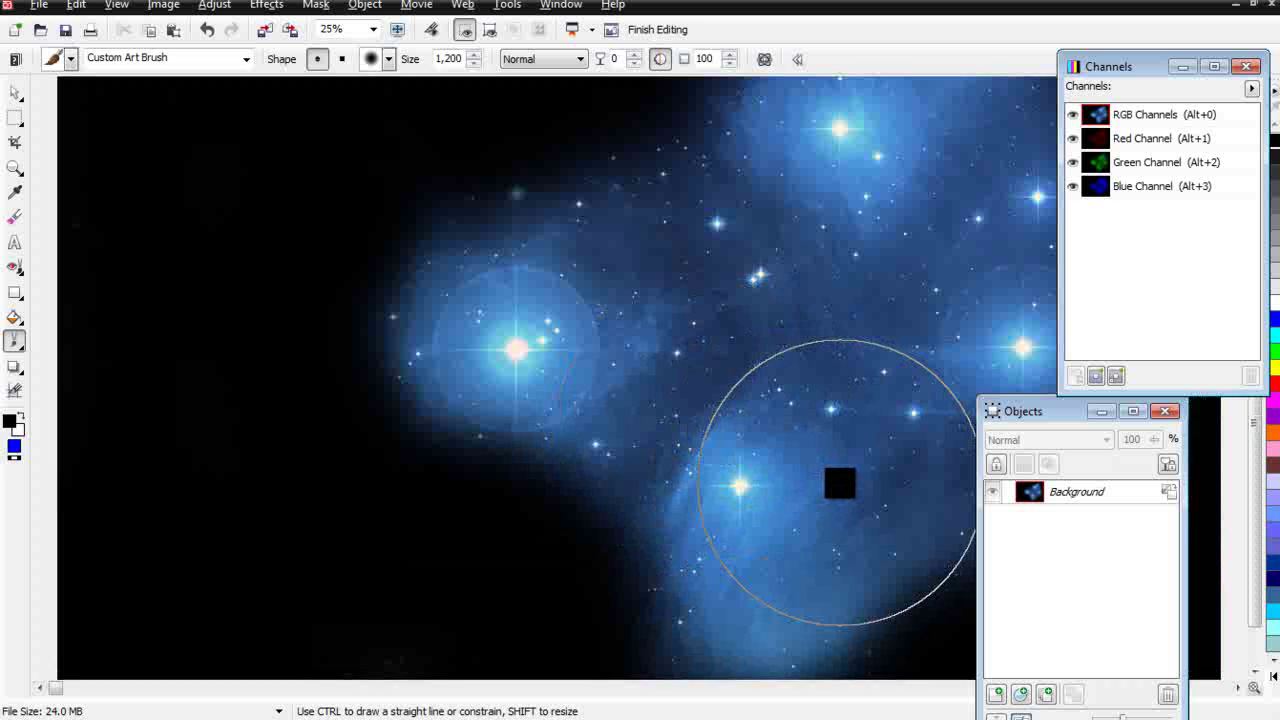
pyautogui.scroll(-2, 840, 483)
pyautogui.scroll(2, 817, 420)
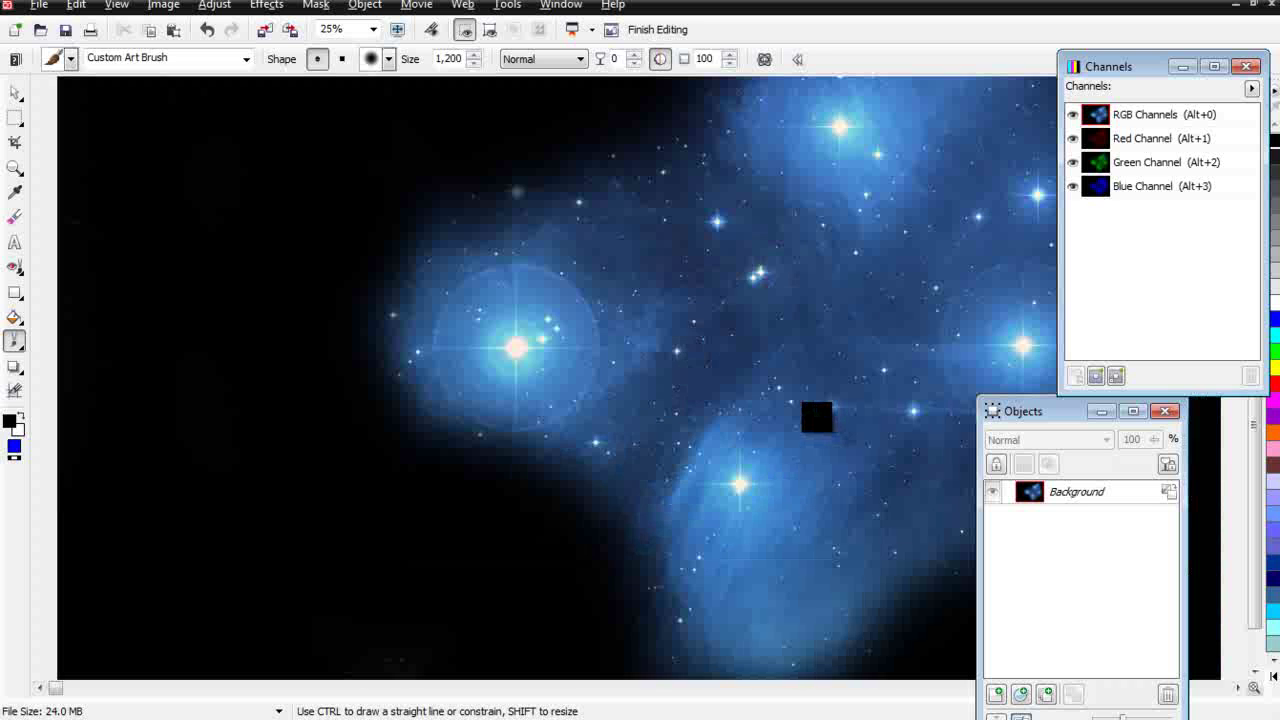
# Convert the image to 8-bit grayscale with the default Gray Gamma 2.2 color profile.
pyautogui.click(172, 6)
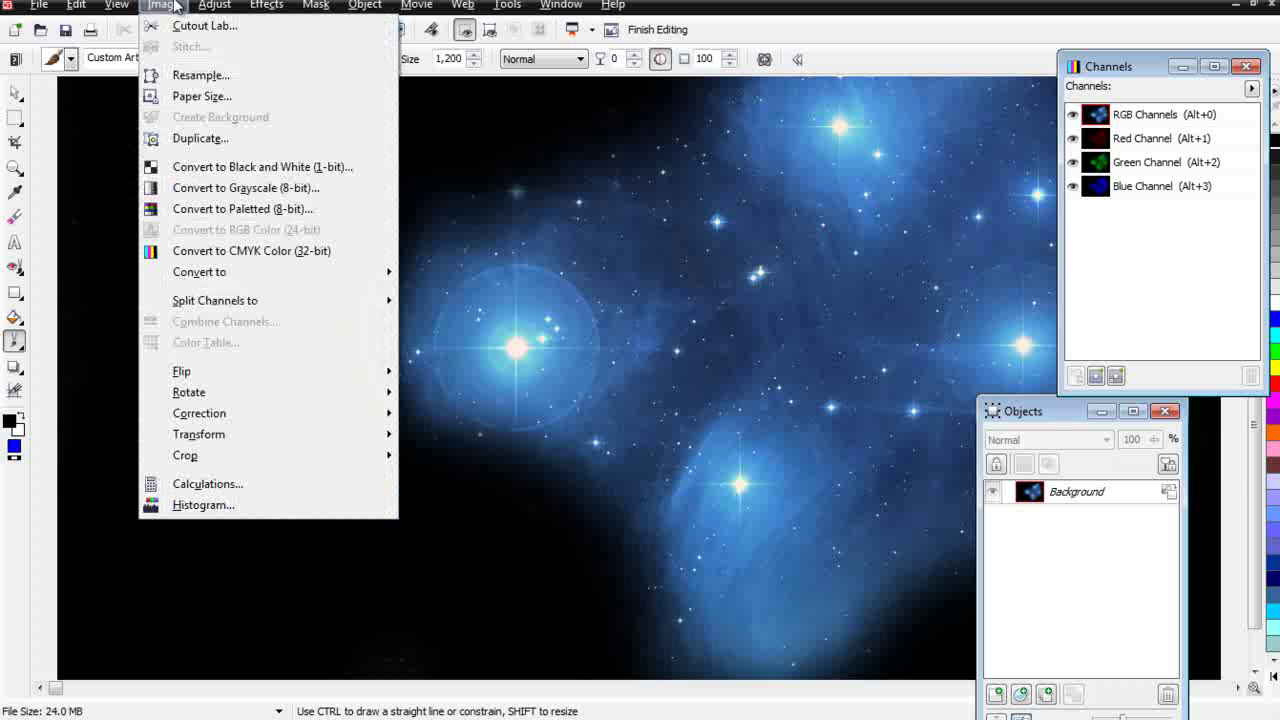
pyautogui.click(232, 189)
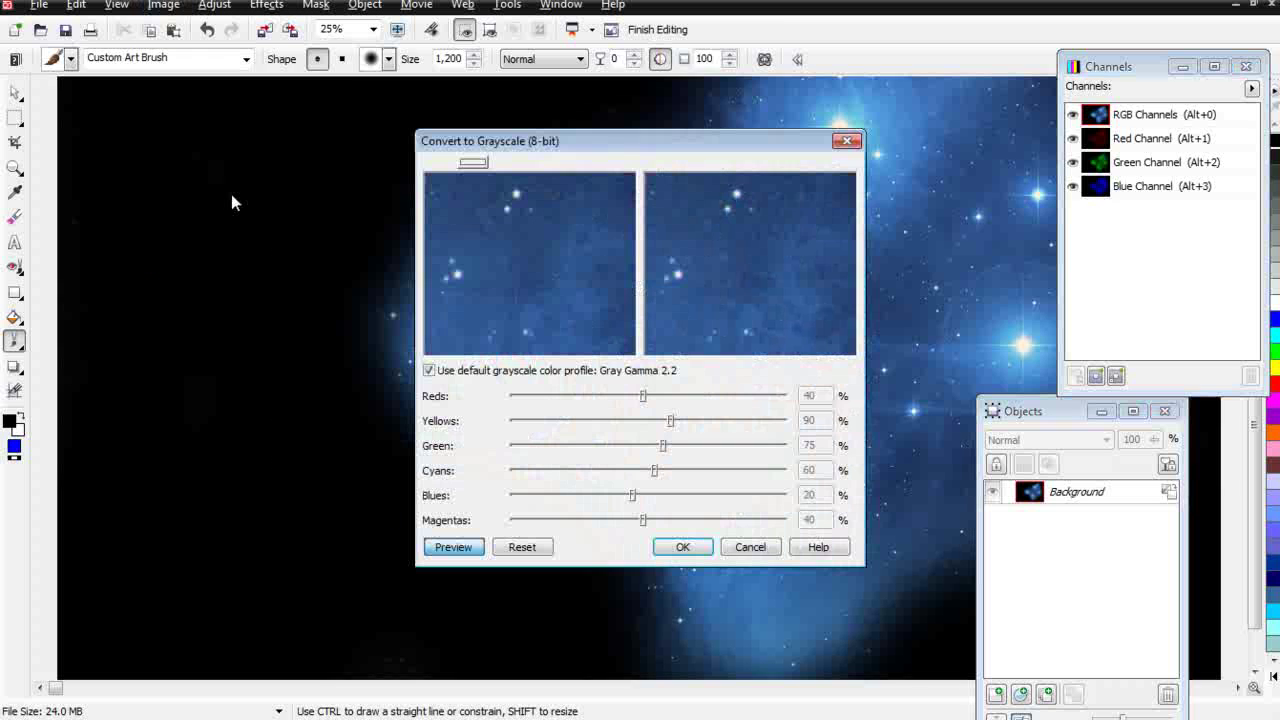
pyautogui.click(674, 546)
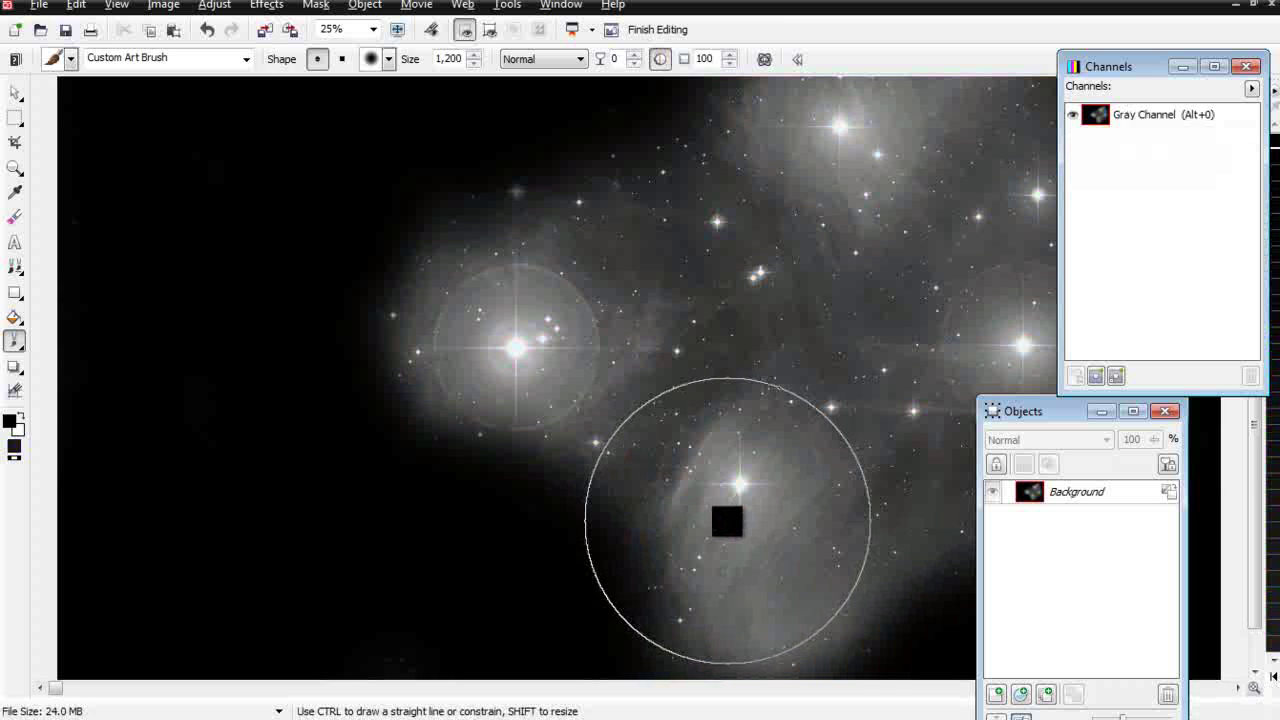
# Darken the midtones with a Tone Curve, placing one curve point at 162, 104 and another at 220, 200.
pyautogui.click(214, 5)
pyautogui.click(250, 190)
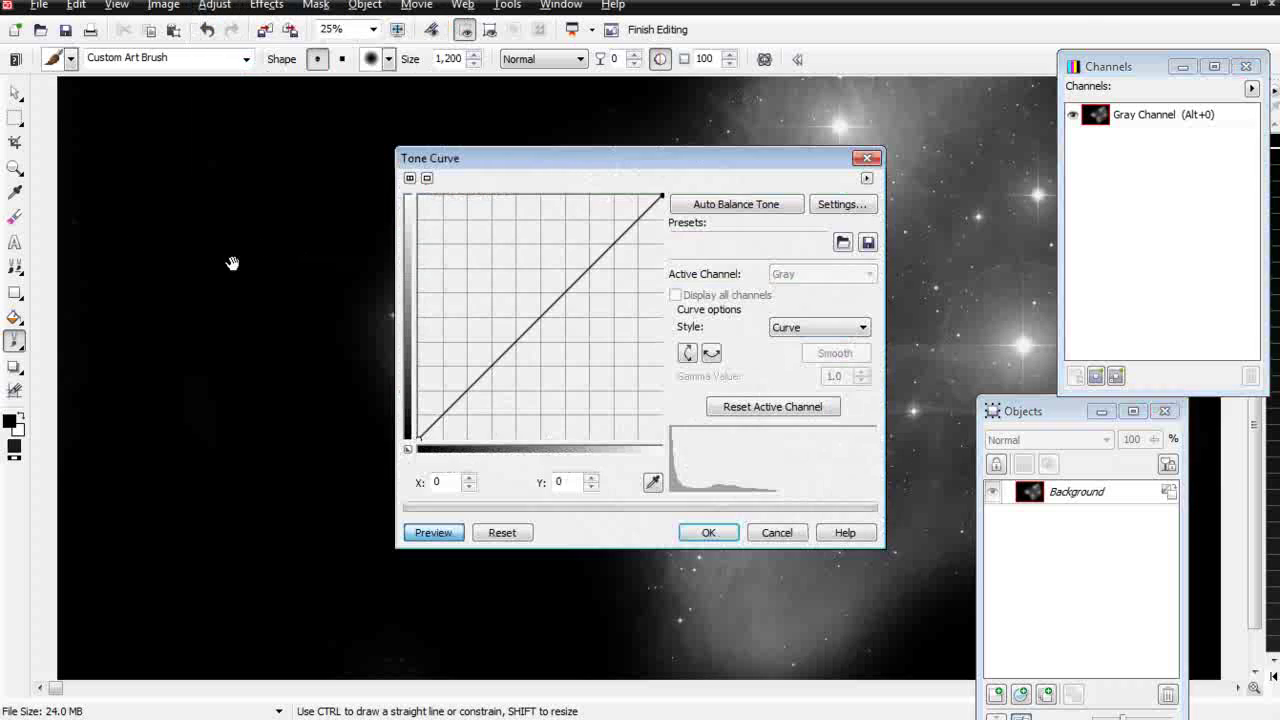
pyautogui.moveTo(586, 163); pyautogui.dragTo(258, 103)
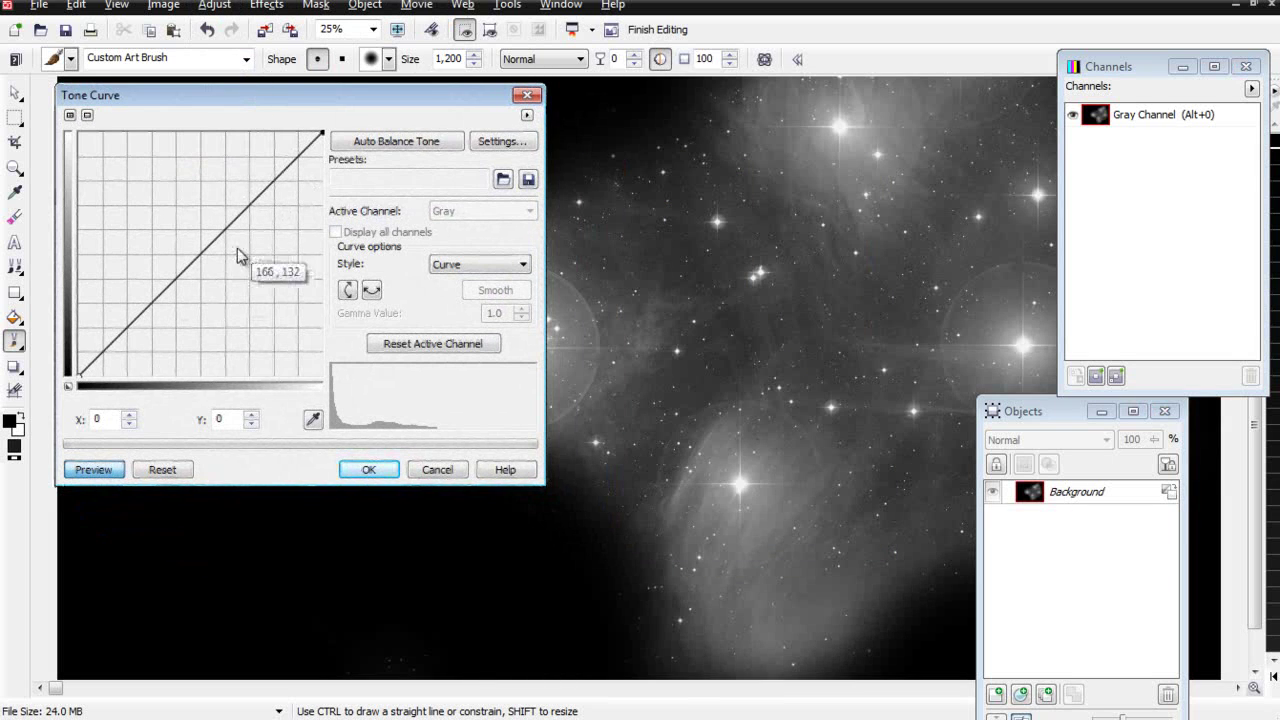
pyautogui.moveTo(205, 250); pyautogui.dragTo(229, 266)
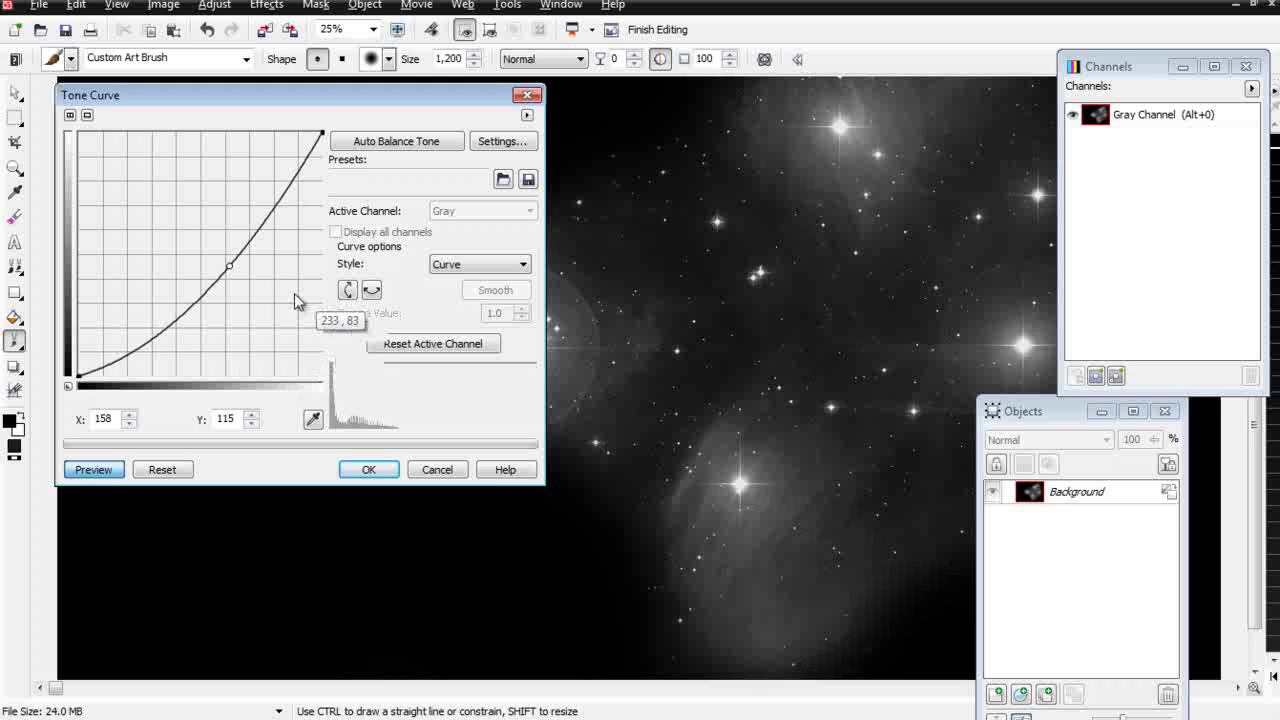
pyautogui.click(230, 264)
pyautogui.moveTo(230, 264); pyautogui.dragTo(233, 277)
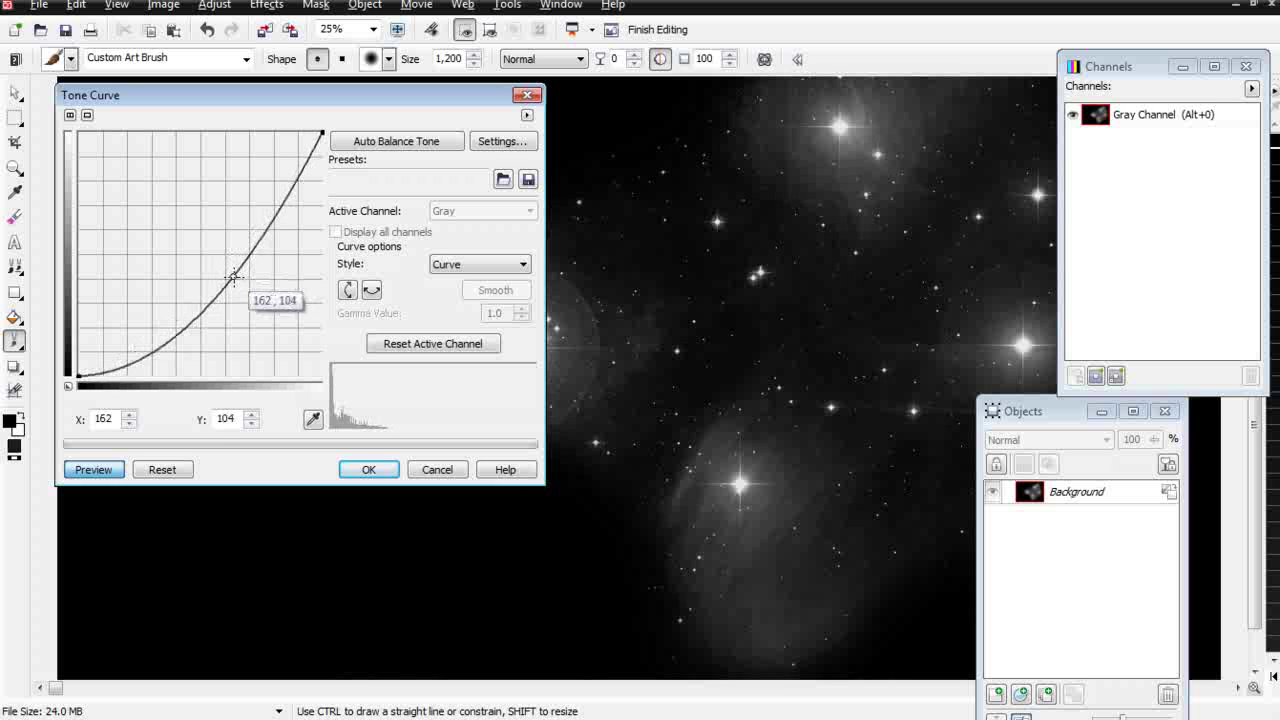
pyautogui.moveTo(292, 191); pyautogui.dragTo(288, 184)
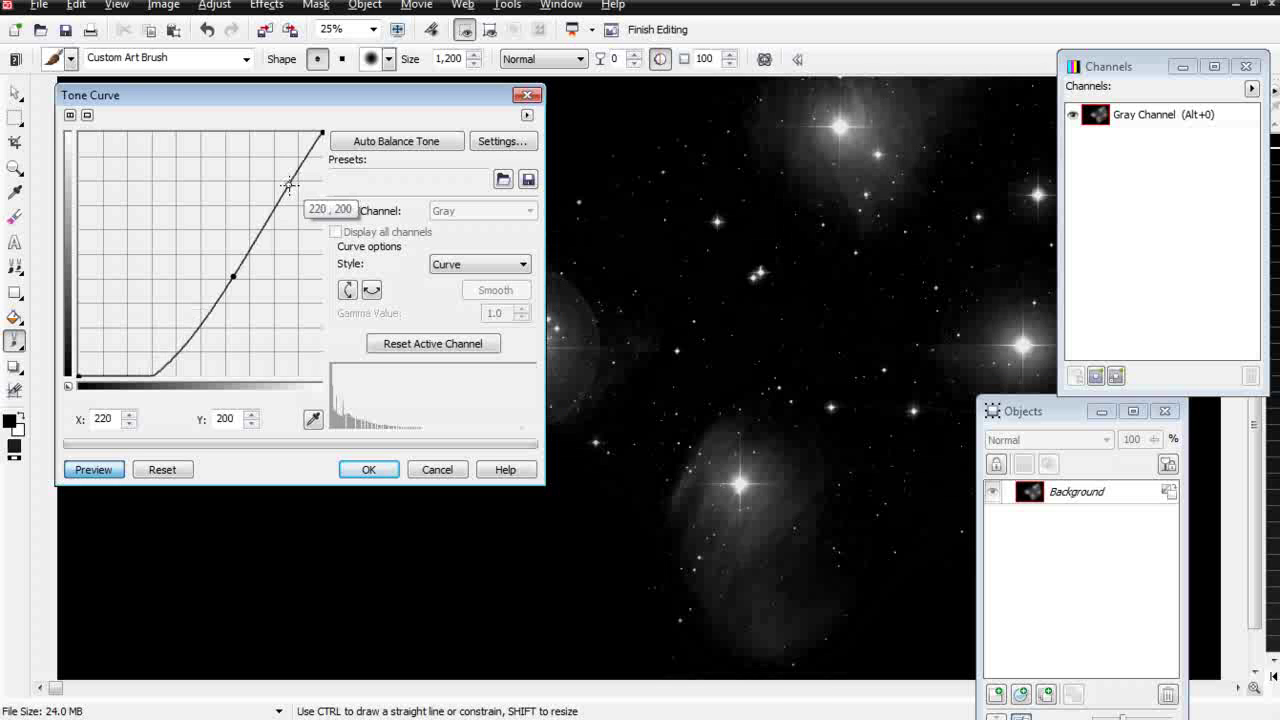
pyautogui.click(384, 474)
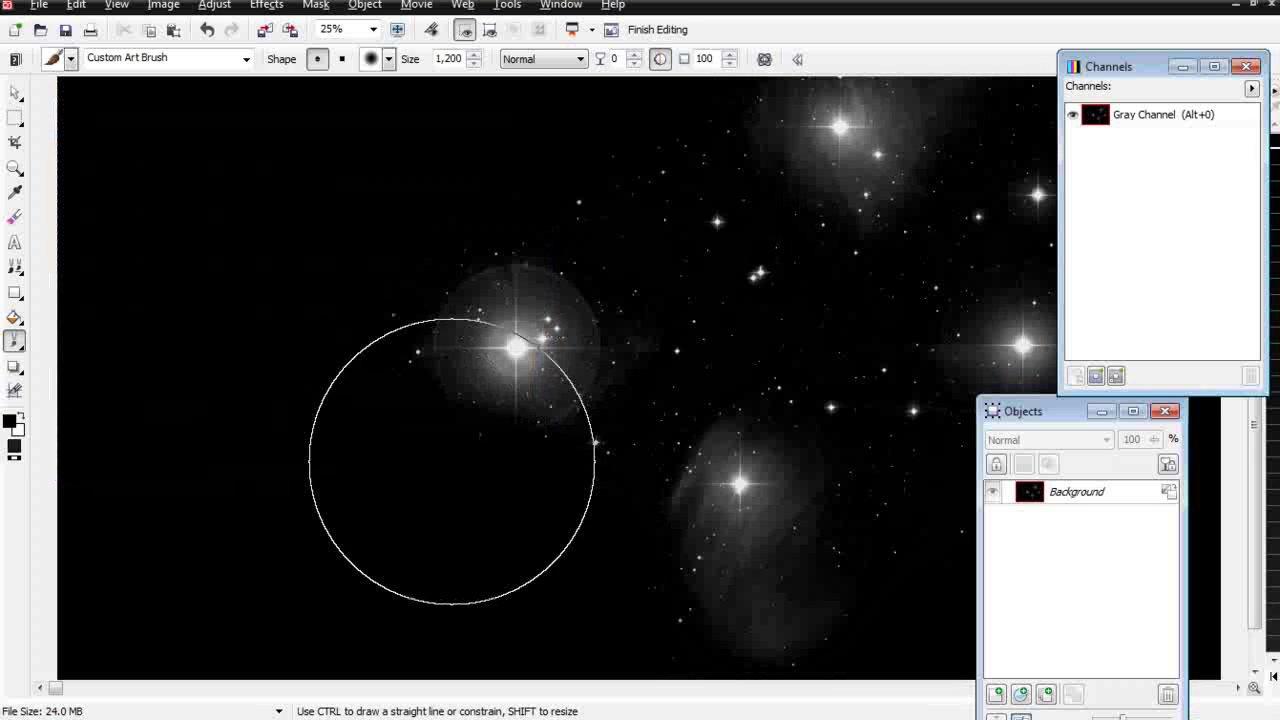
# Check the whole darkened image, save it and return to CorelDRAW.
pyautogui.press('F3')
pyautogui.press('F2')
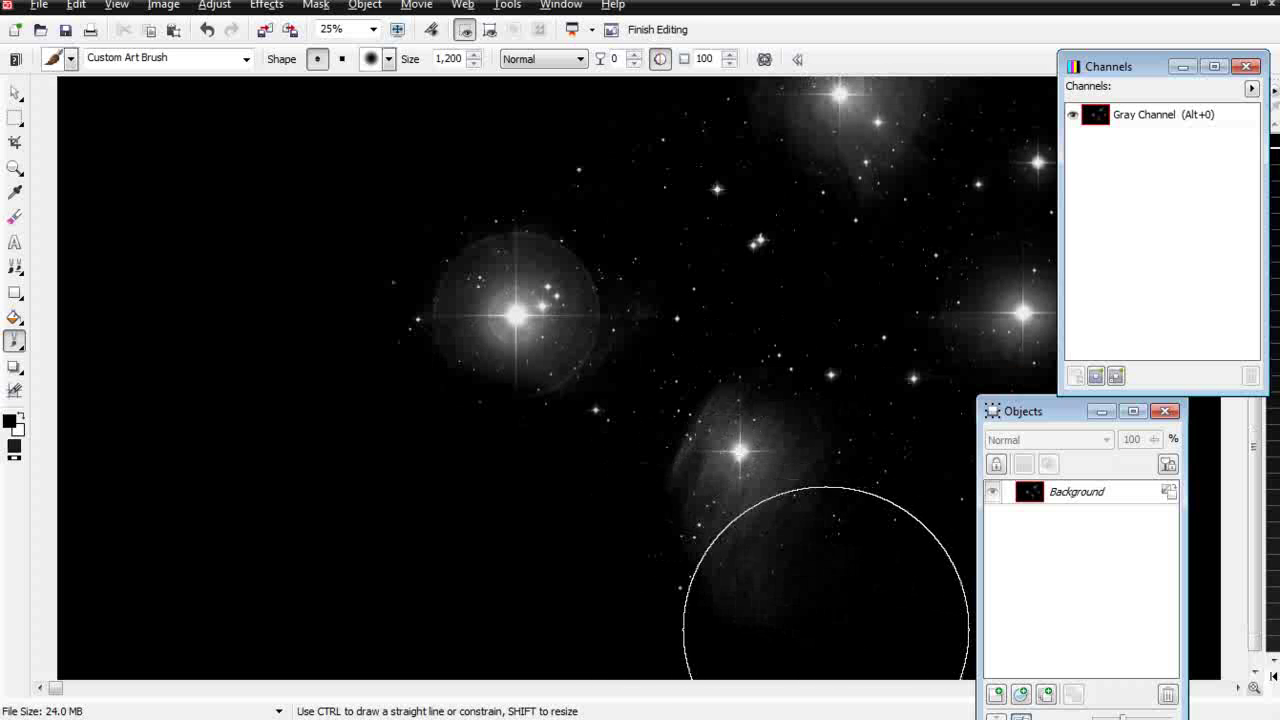
pyautogui.press('F3')
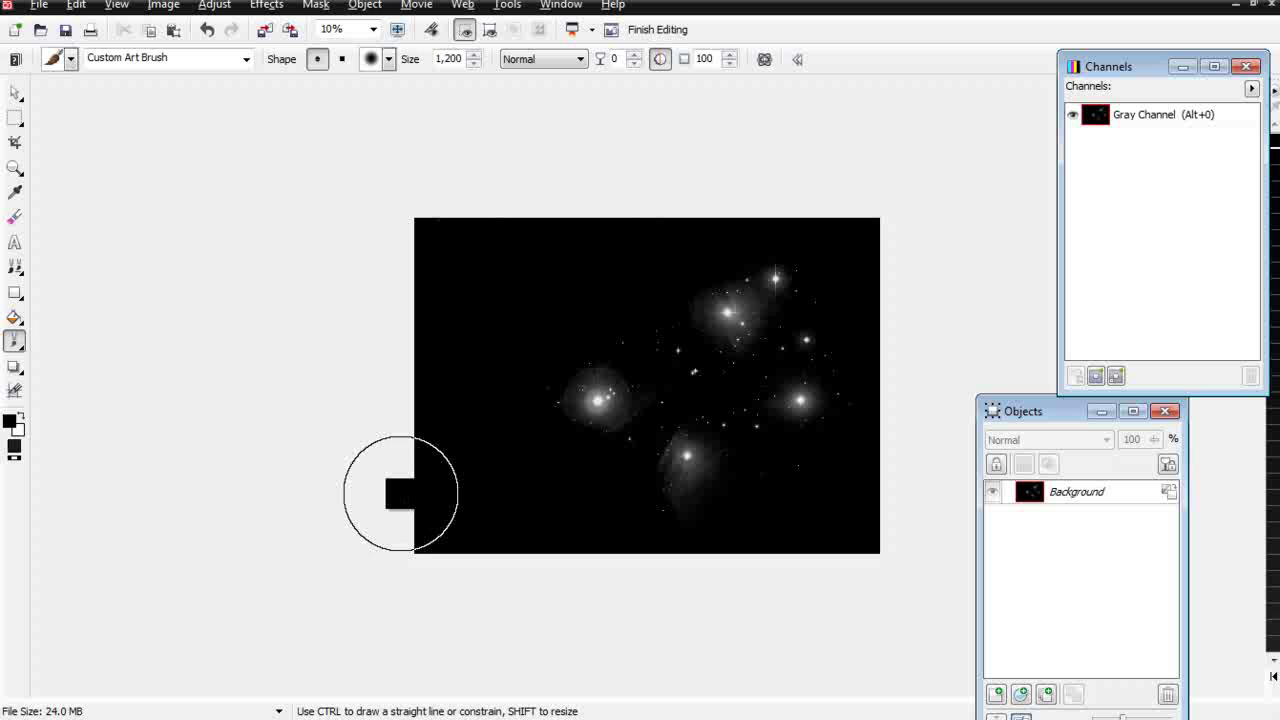
pyautogui.click(65, 30)
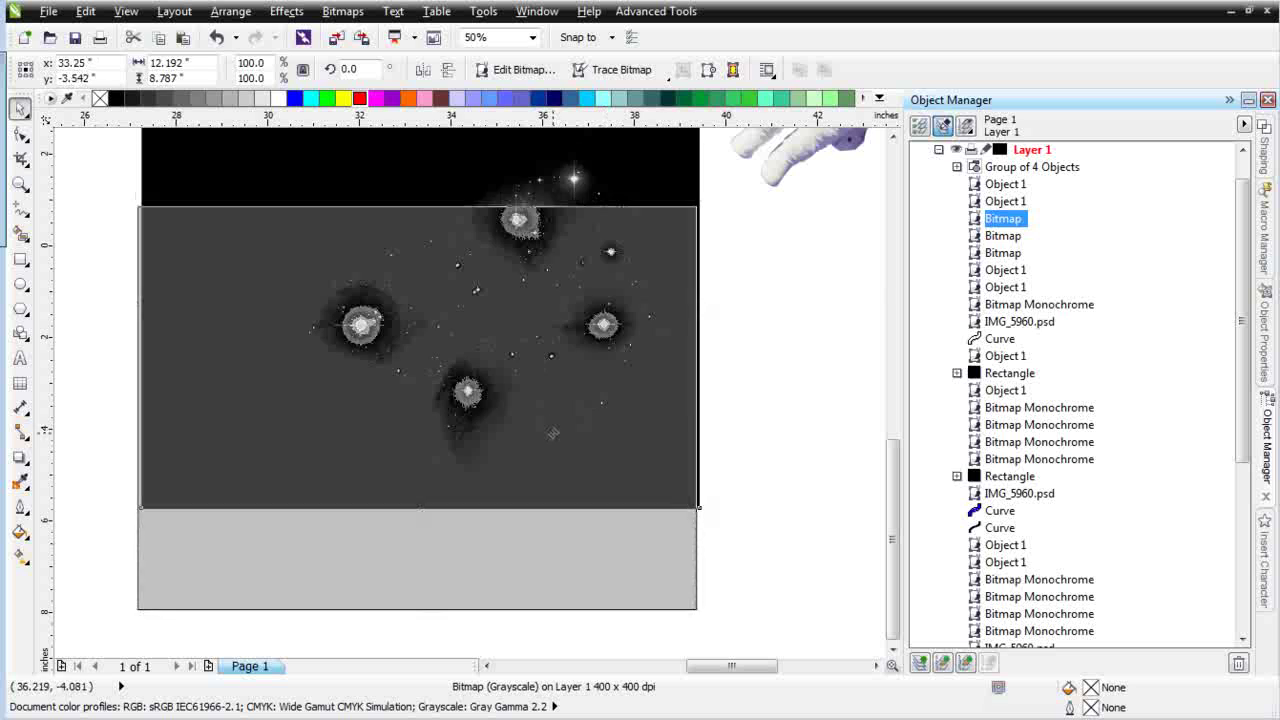
# Crop the grayscale bitmap to an area of about 8.6 by 7.6 inches around the star cluster.
pyautogui.click(20, 158)
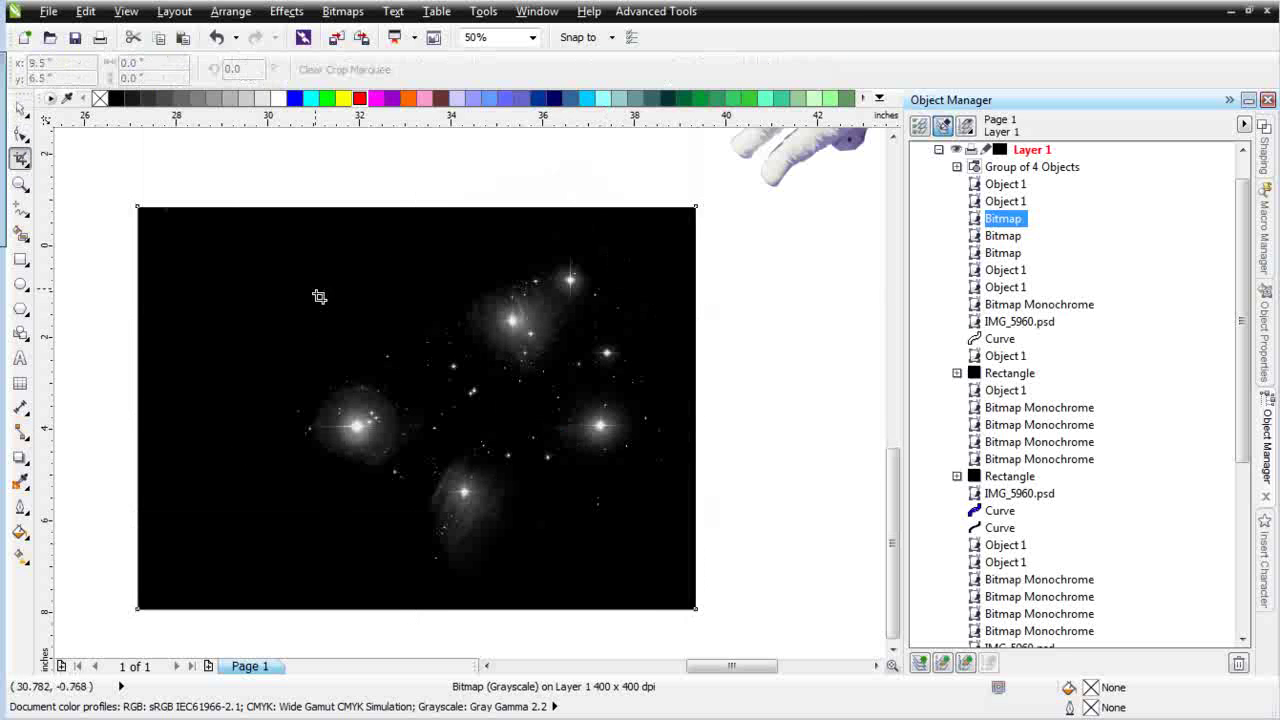
pyautogui.moveTo(291, 241); pyautogui.dragTo(679, 590)
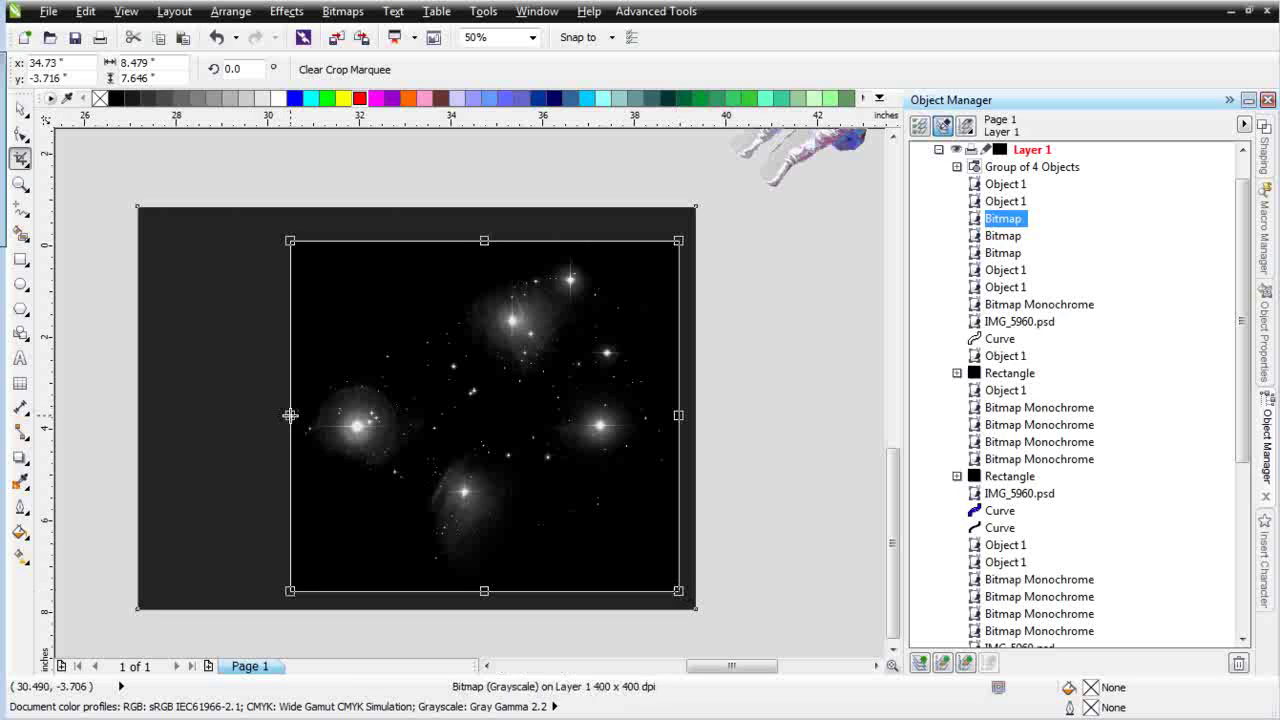
pyautogui.moveTo(290, 415); pyautogui.dragTo(284, 415)
pyautogui.click(454, 401)
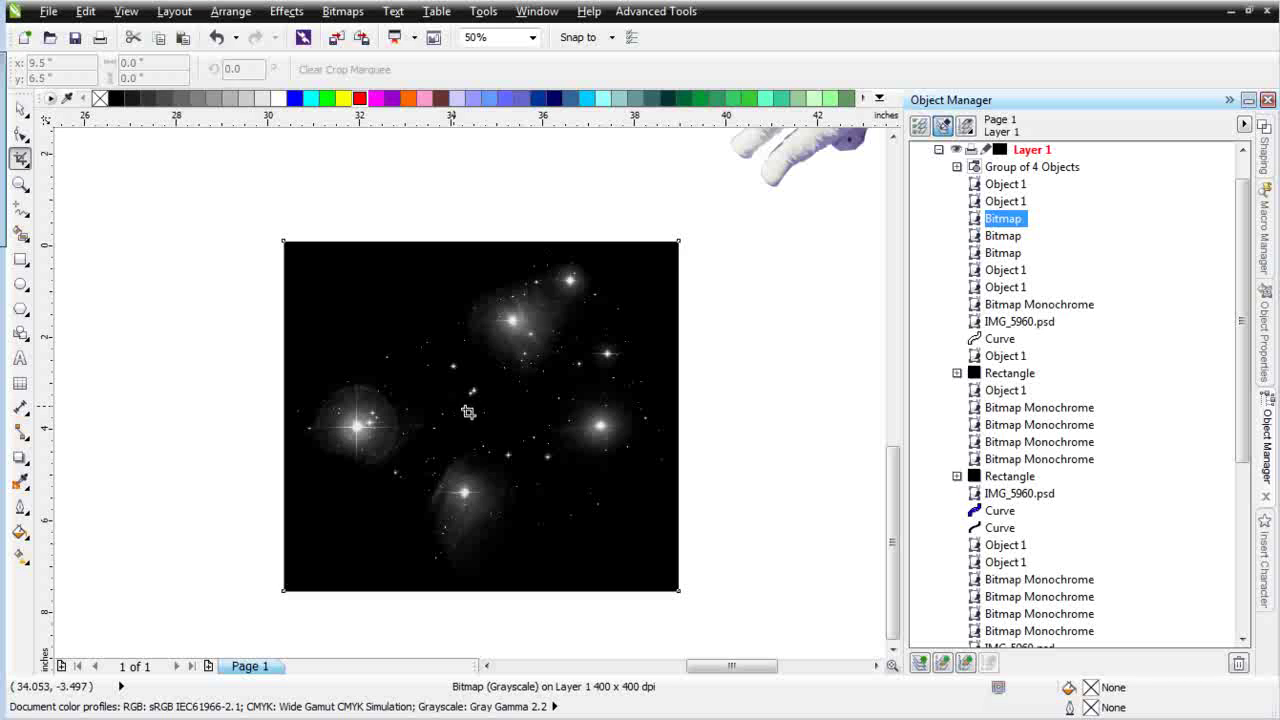
# Invert the cropped star bitmap so the stars turn dark on a white background.
pyautogui.click(20, 108)
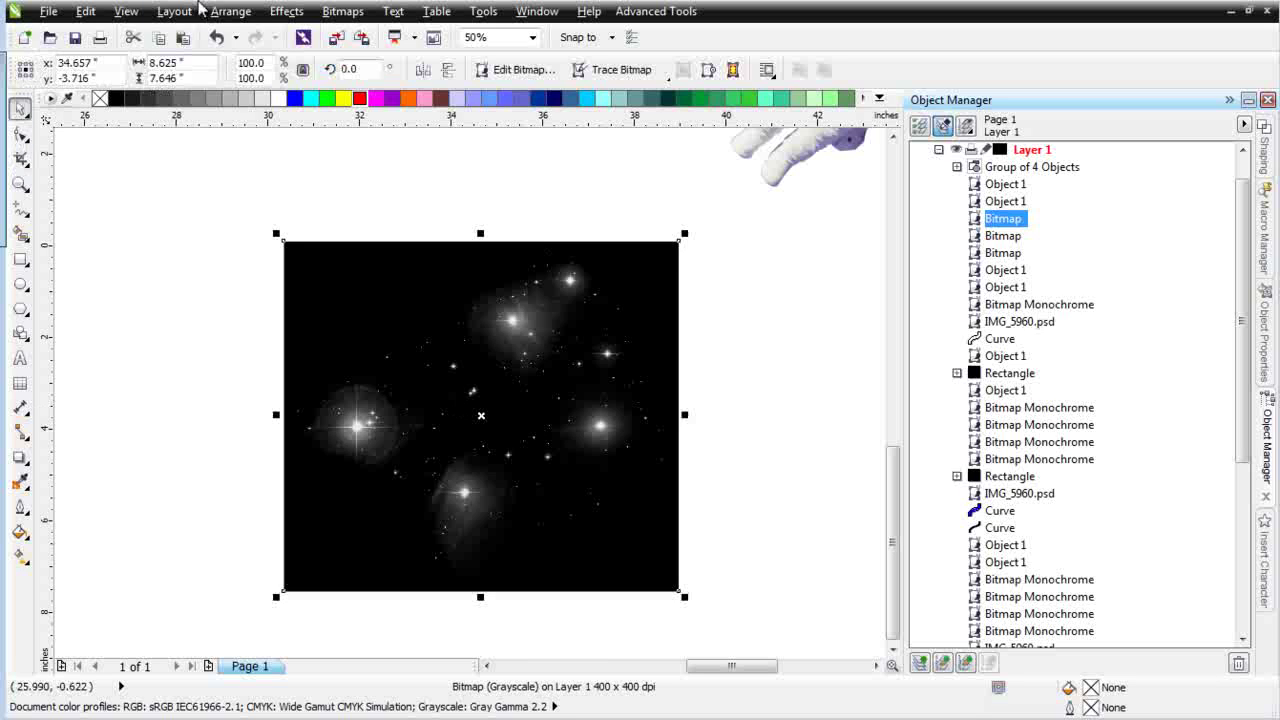
pyautogui.click(288, 12)
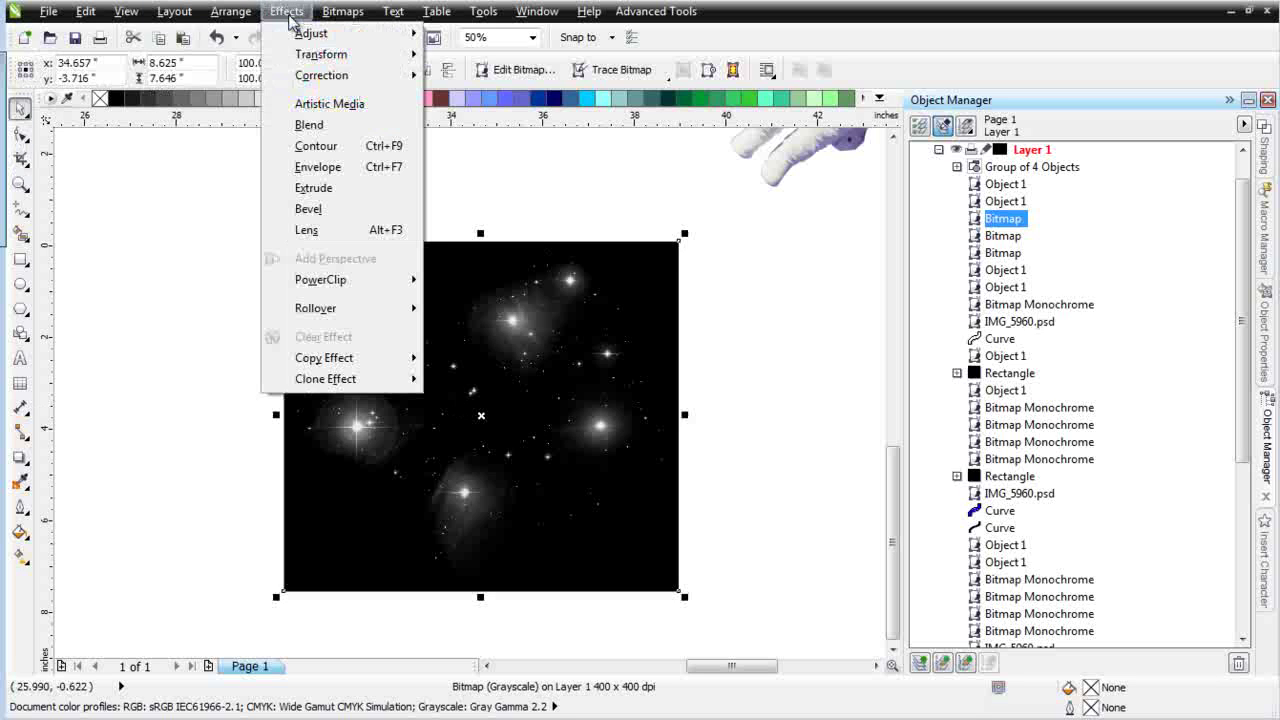
pyautogui.moveTo(328, 54)
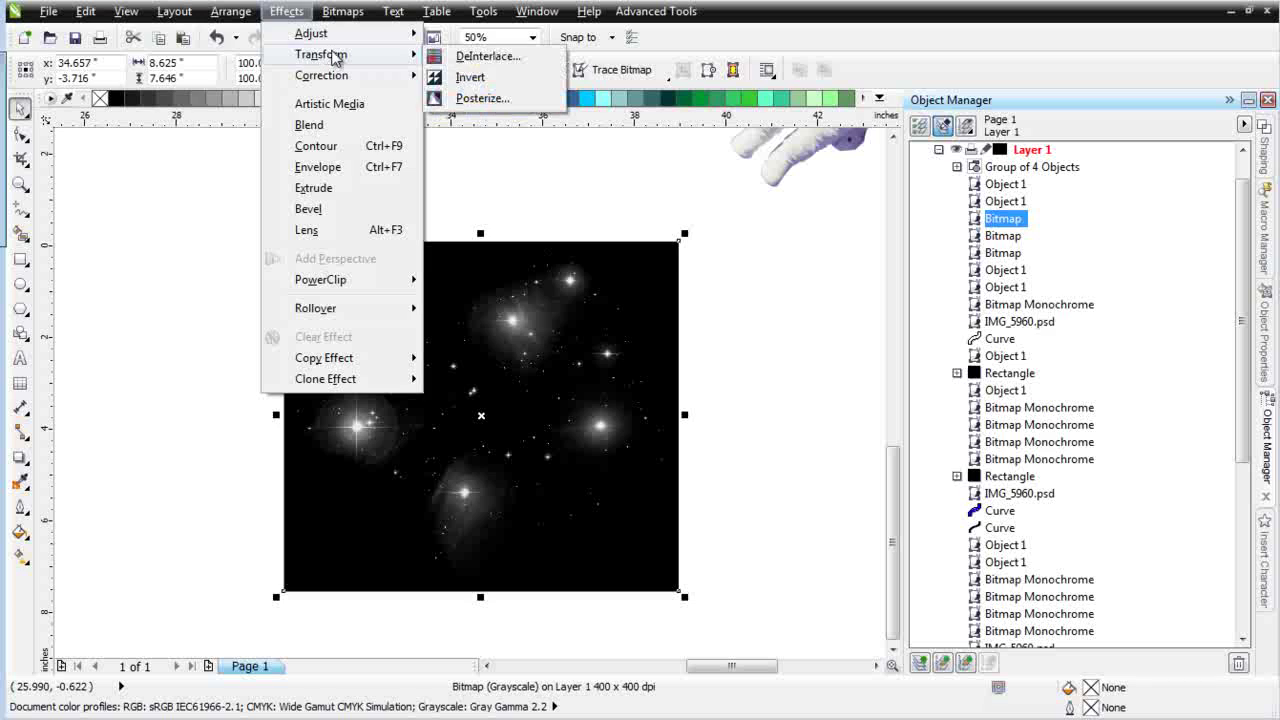
pyautogui.click(498, 80)
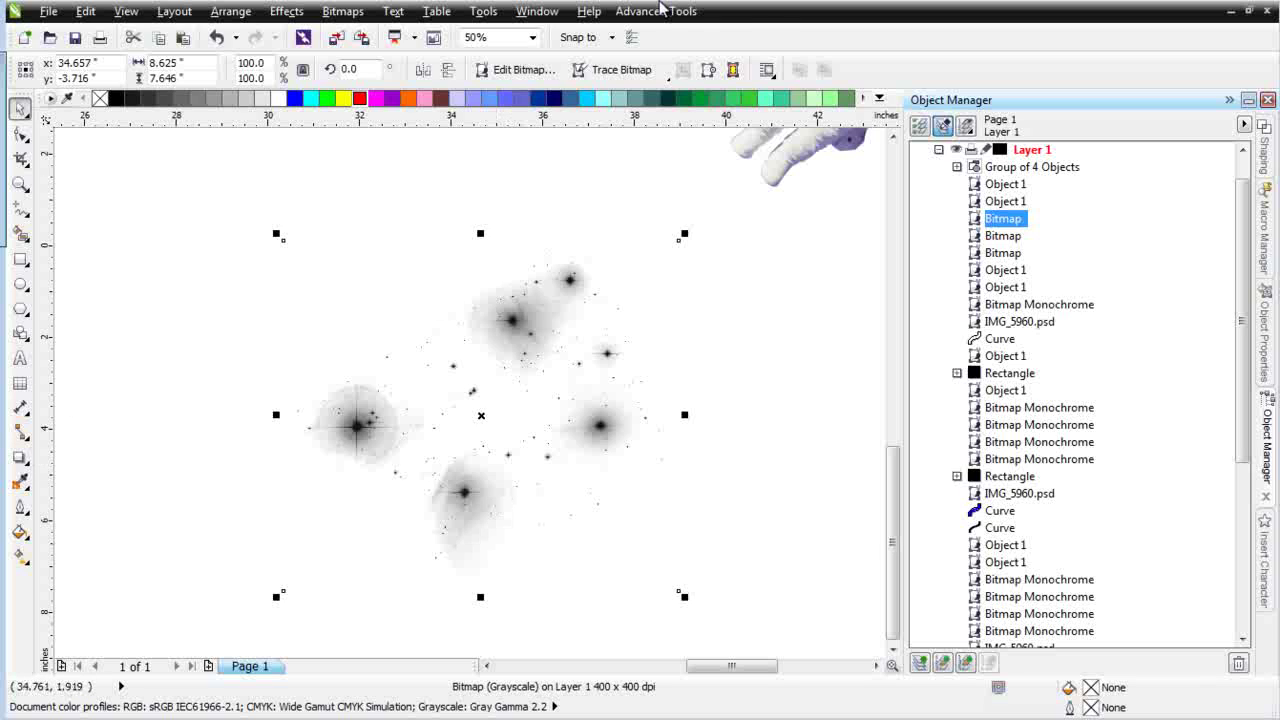
# Launch the Simple Seps Raster 1 plugin with the inverted star bitmap selected.
pyautogui.click(656, 11)
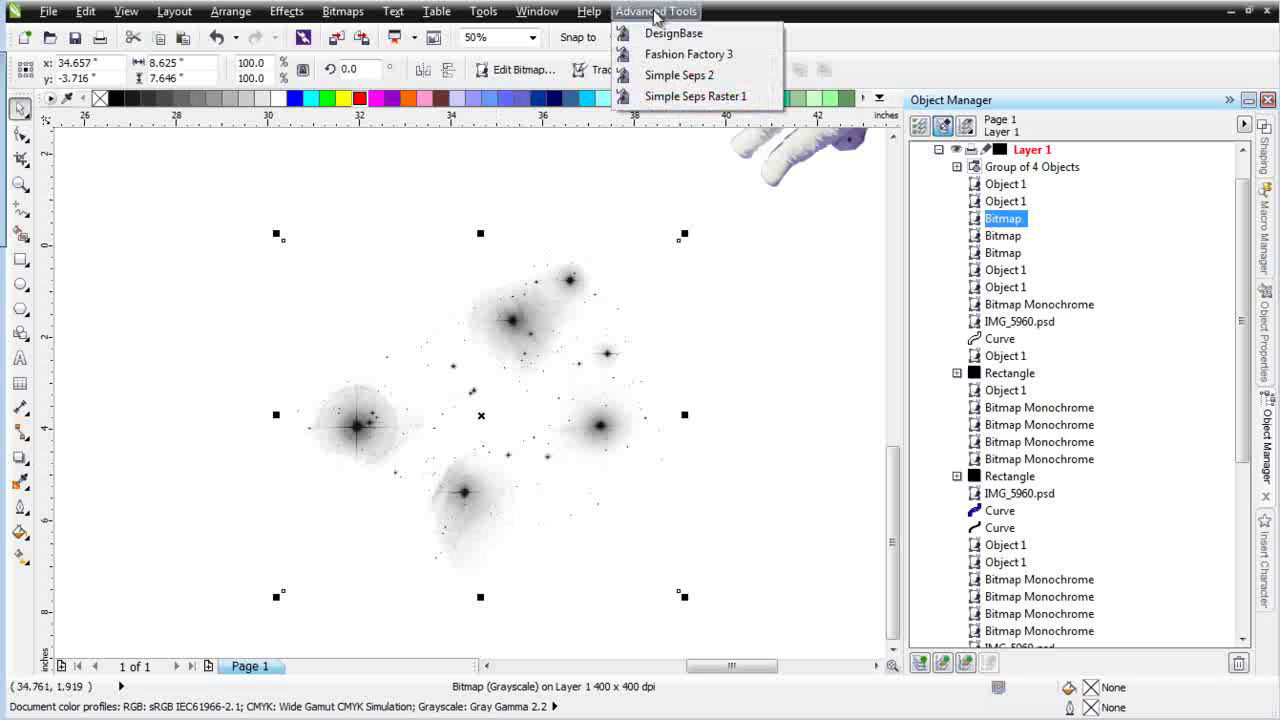
pyautogui.click(681, 100)
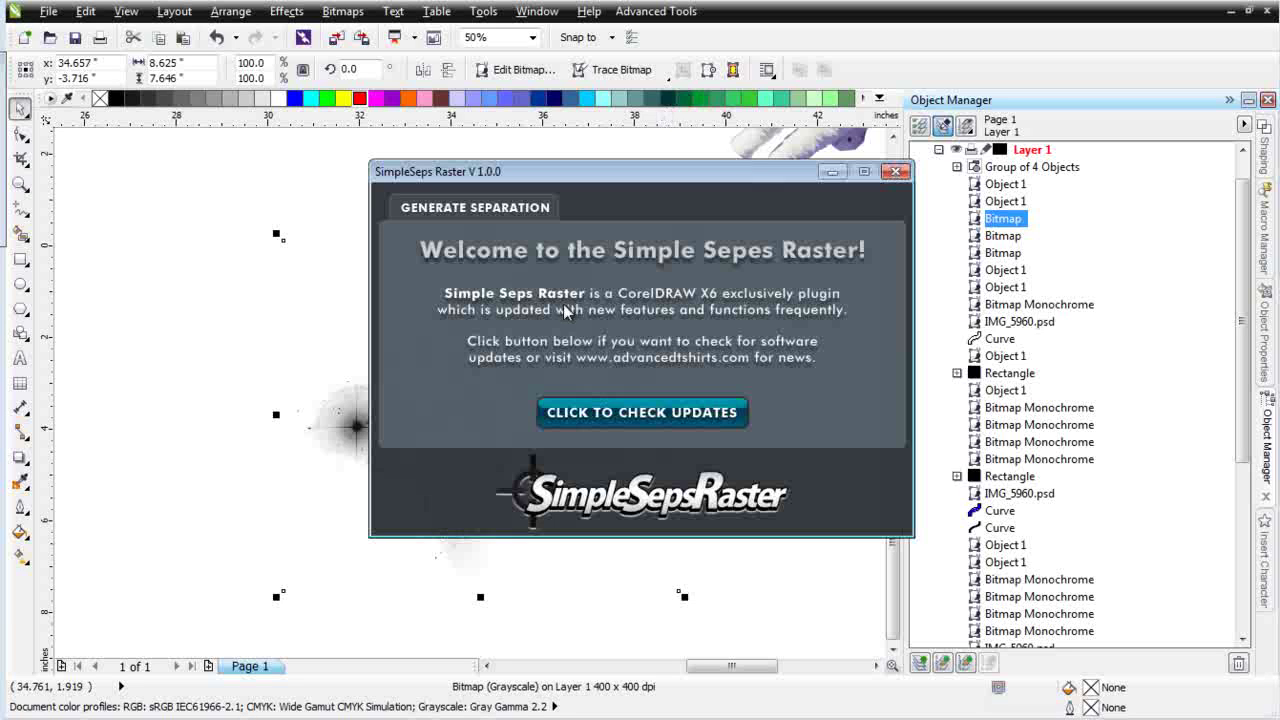
# Convert the inverted star bitmap to monochrome with Simple Seps Raster and minimize the plugin.
pyautogui.click(500, 207)
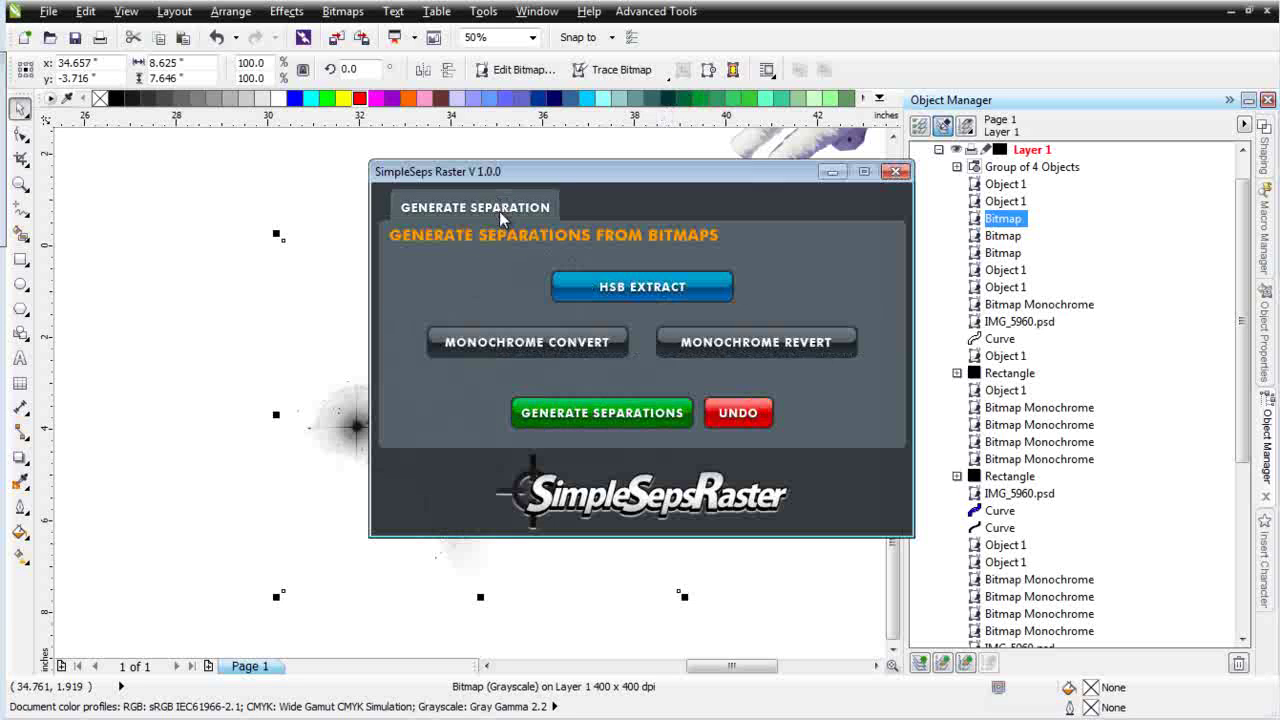
pyautogui.click(530, 345)
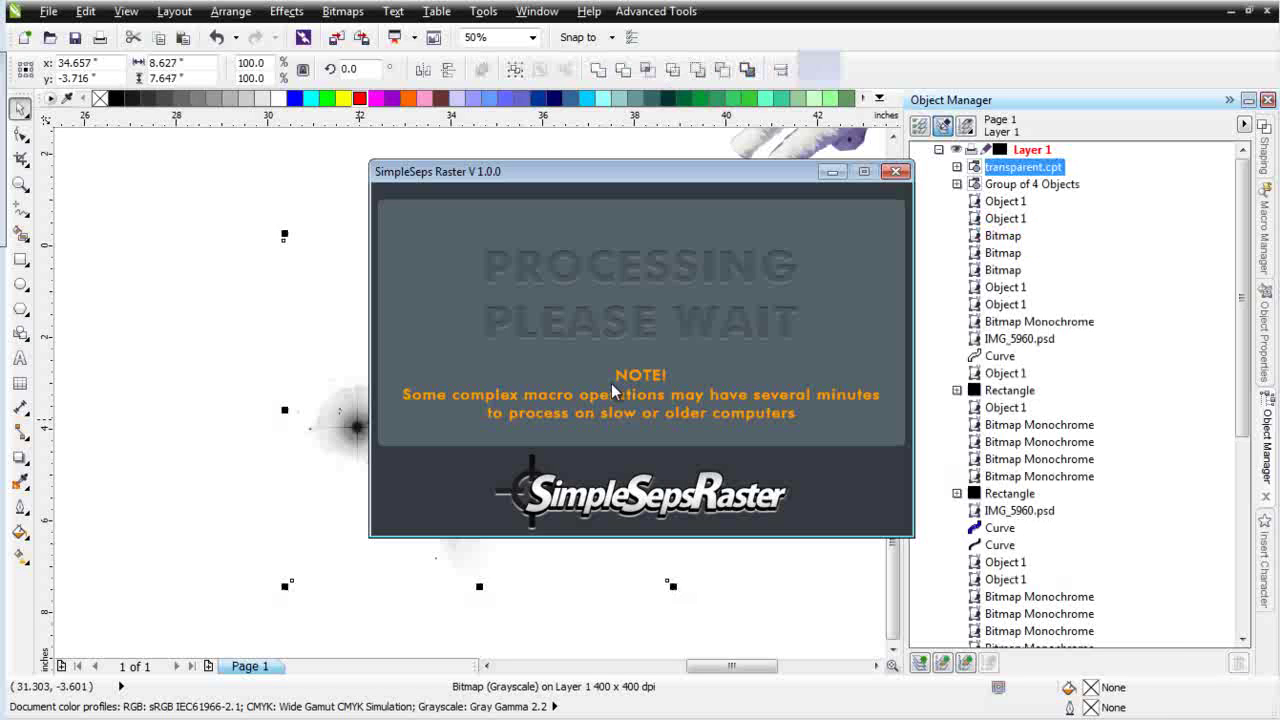
pyautogui.click(833, 173)
pyautogui.scroll(-2, 518, 405)
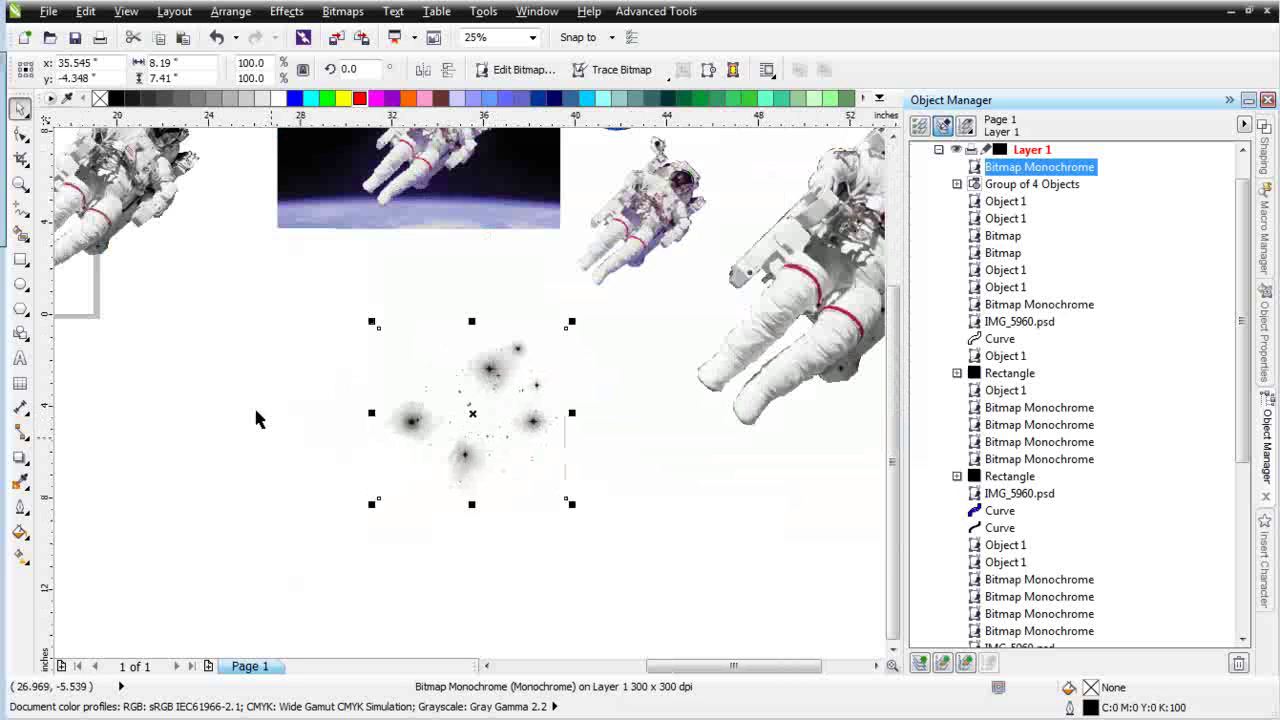
pyautogui.click(20, 259)
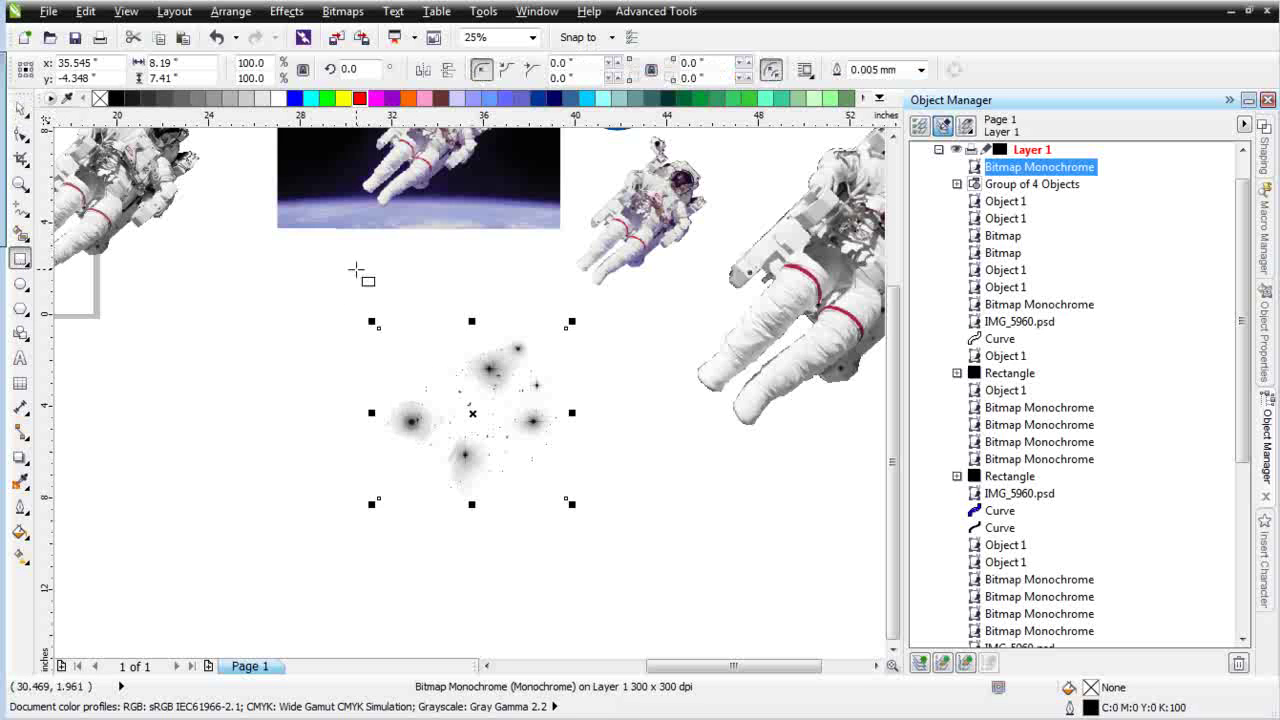
pyautogui.click(20, 107)
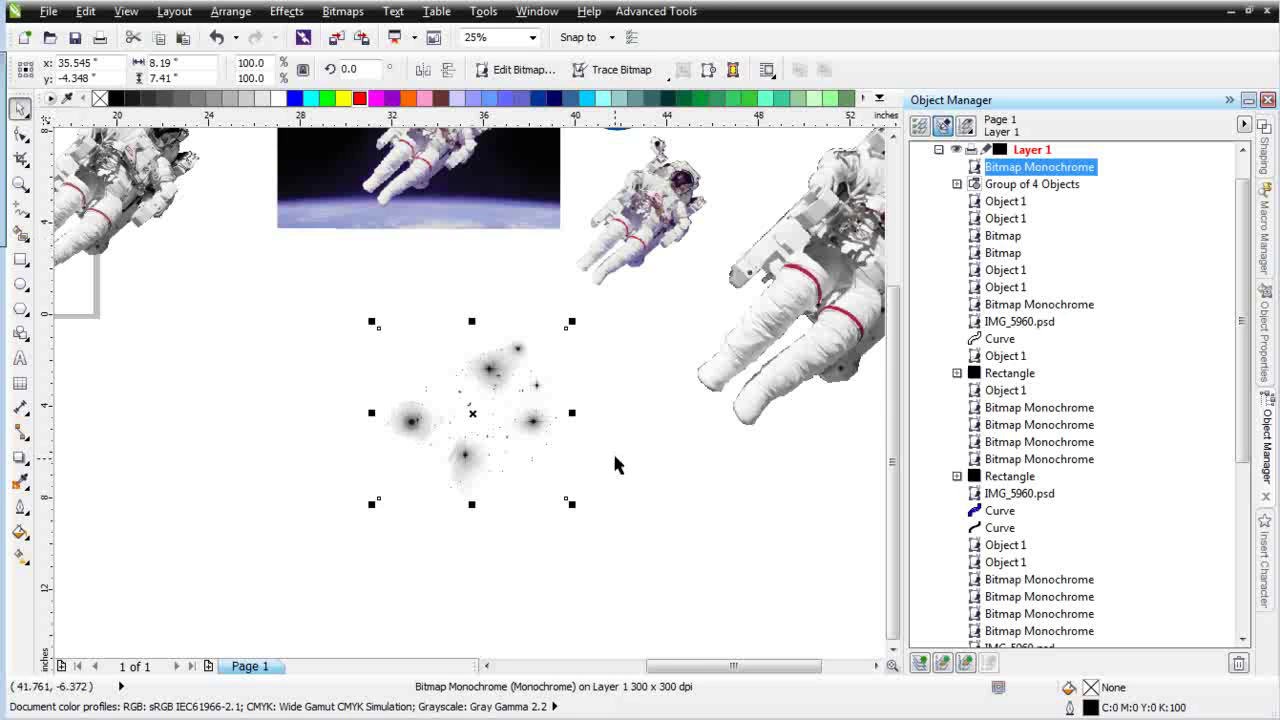
# Insert a full front comp of the Male - Long Sleeves - V Neck - 02 shirt with DesignBase and minimize the plugin.
pyautogui.scroll(-2, 614, 457)
pyautogui.click(677, 17)
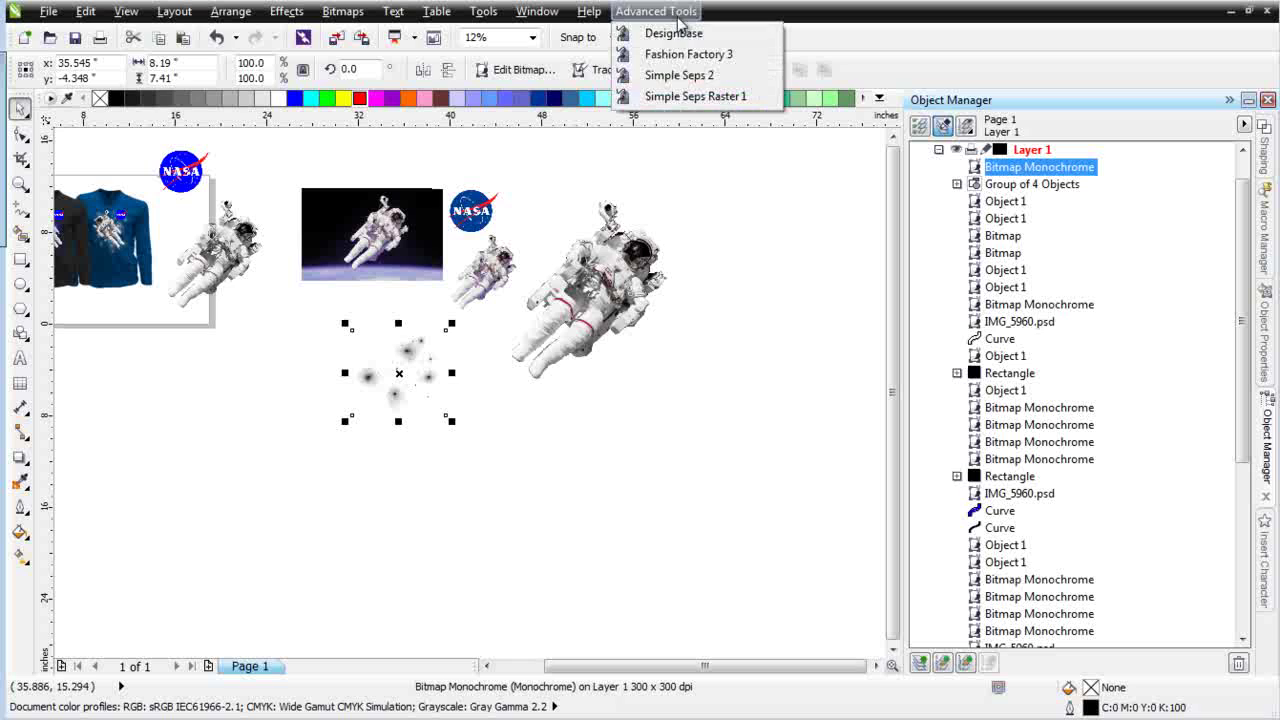
pyautogui.click(680, 32)
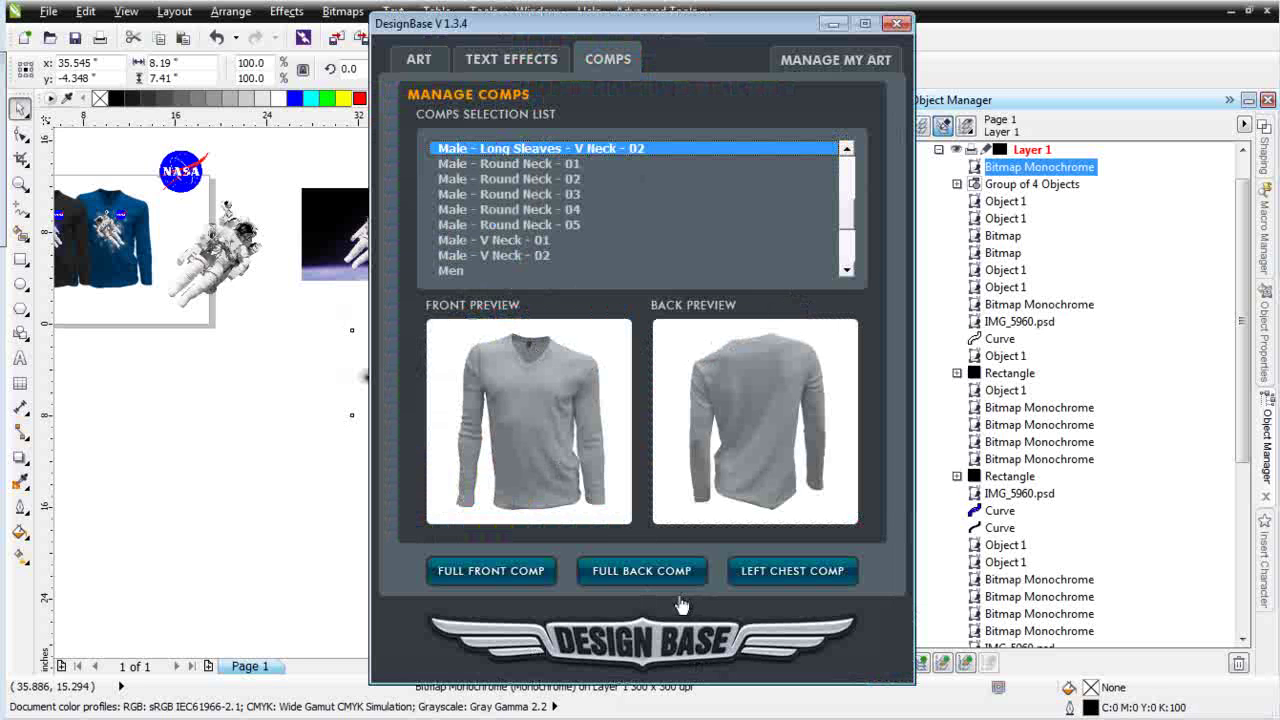
pyautogui.click(210, 406)
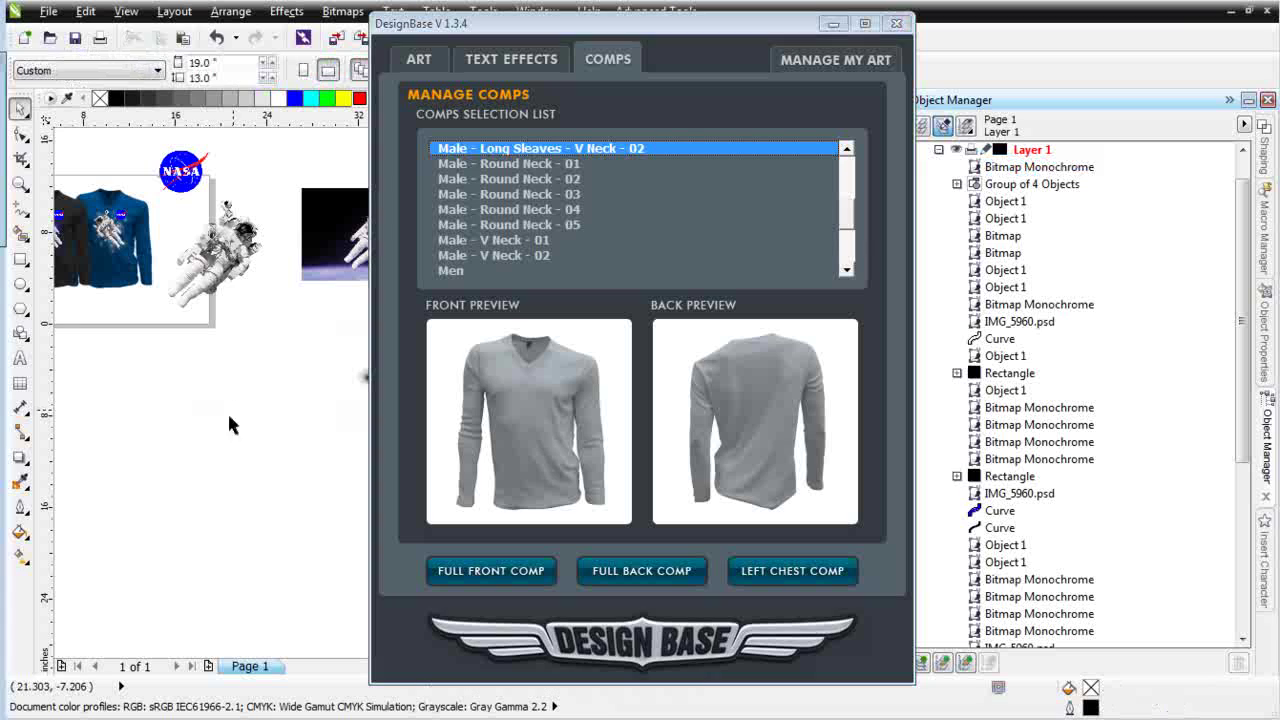
pyautogui.click(513, 578)
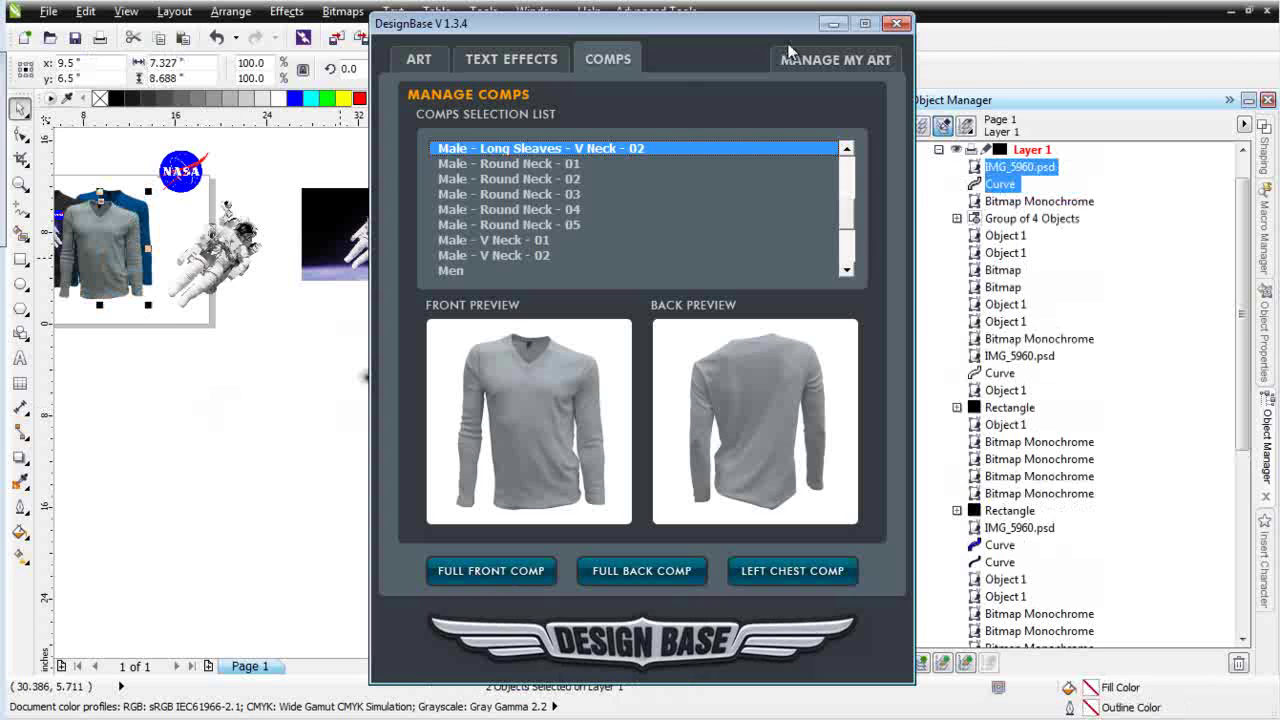
pyautogui.click(834, 23)
# Place a copy of the gray V-neck shirt below the astronaut artwork and enlarge it to about 16.6 by 19.7 inches.
pyautogui.moveTo(106, 257); pyautogui.dragTo(466, 527)
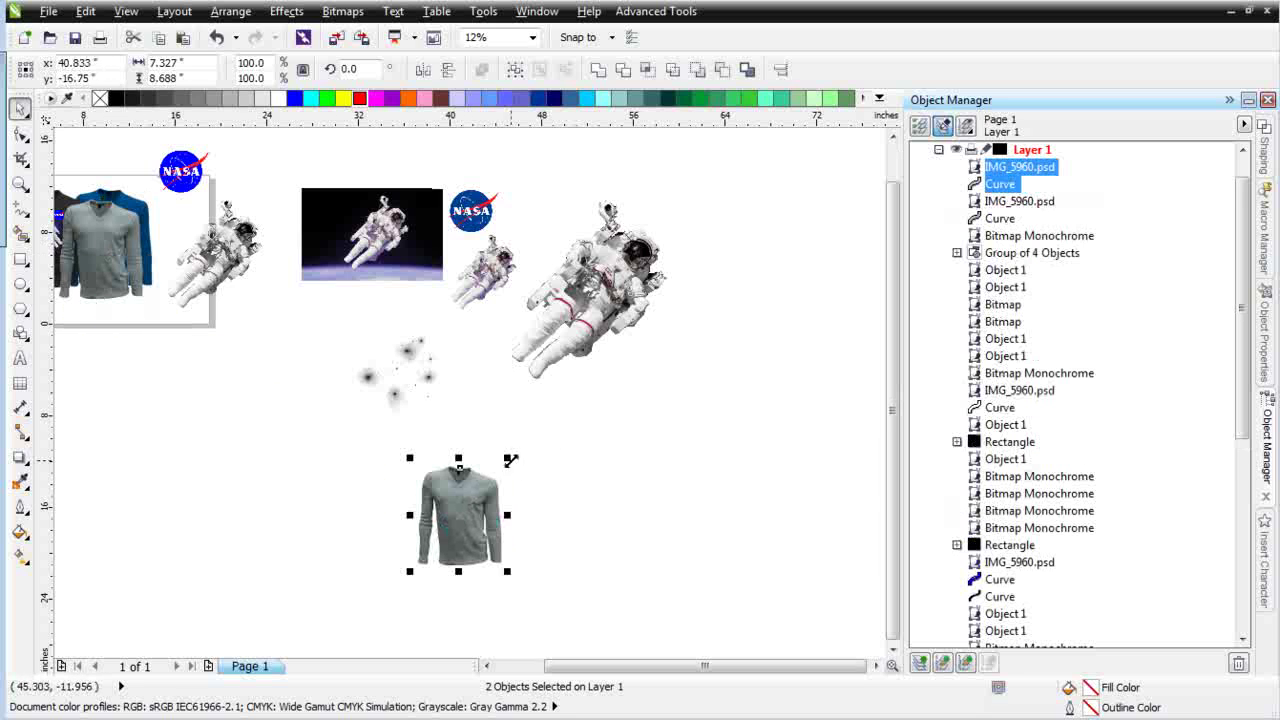
pyautogui.moveTo(552, 443); pyautogui.dragTo(346, 576)
pyautogui.moveTo(507, 458); pyautogui.dragTo(612, 336)
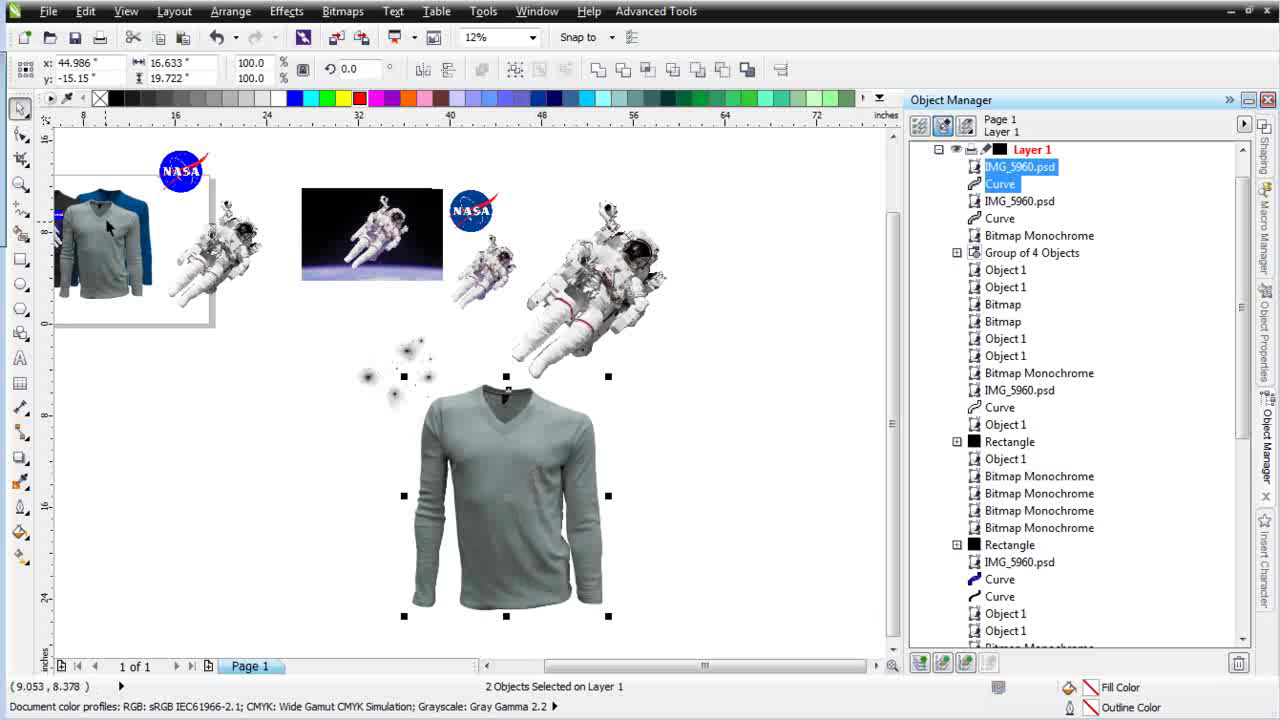
# Fill the enlarged shirt with 80% black and convert its bitmap to RGB Color (24-bit).
pyautogui.click(148, 98)
pyautogui.click(512, 533)
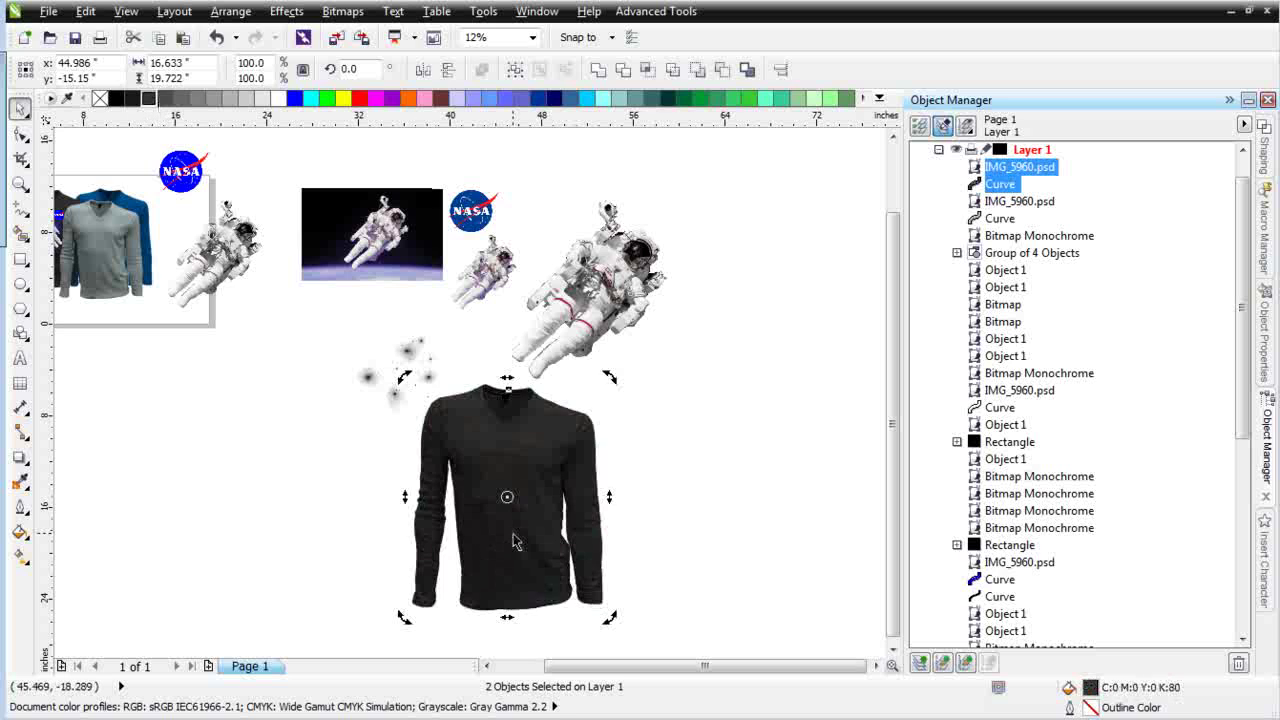
pyautogui.click(360, 529)
pyautogui.click(497, 529)
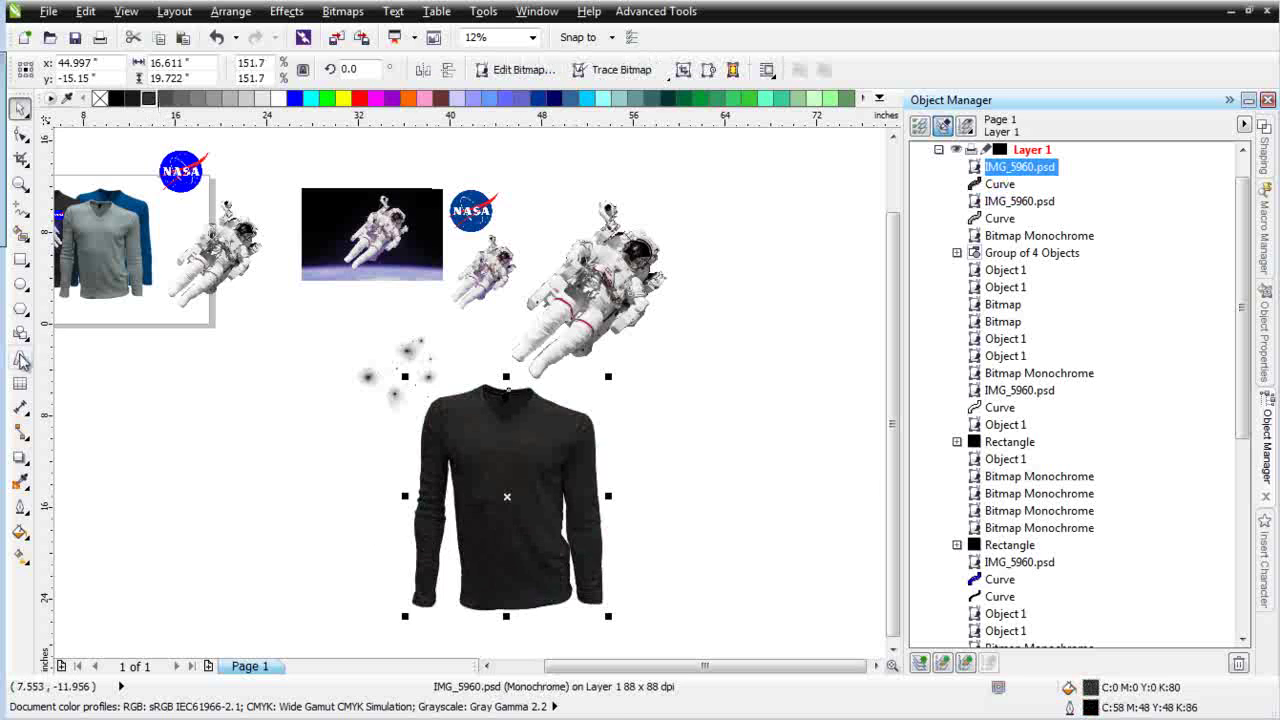
pyautogui.click(342, 11)
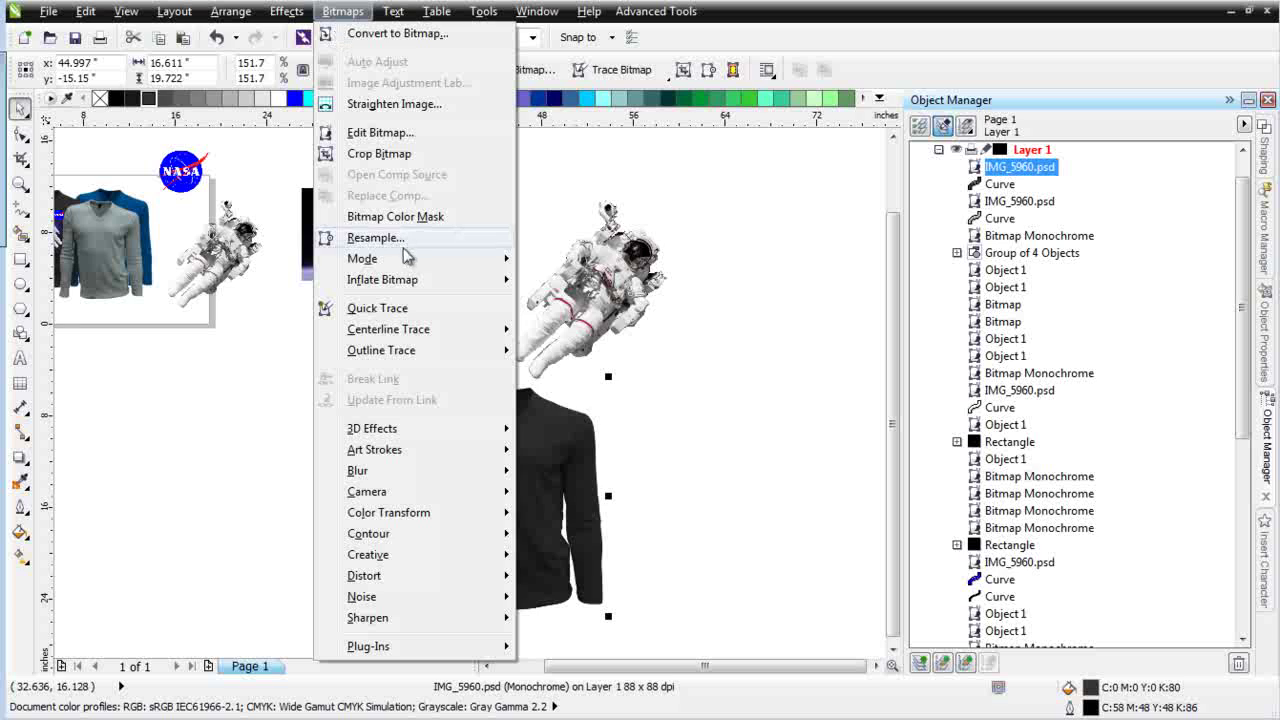
pyautogui.moveTo(408, 259)
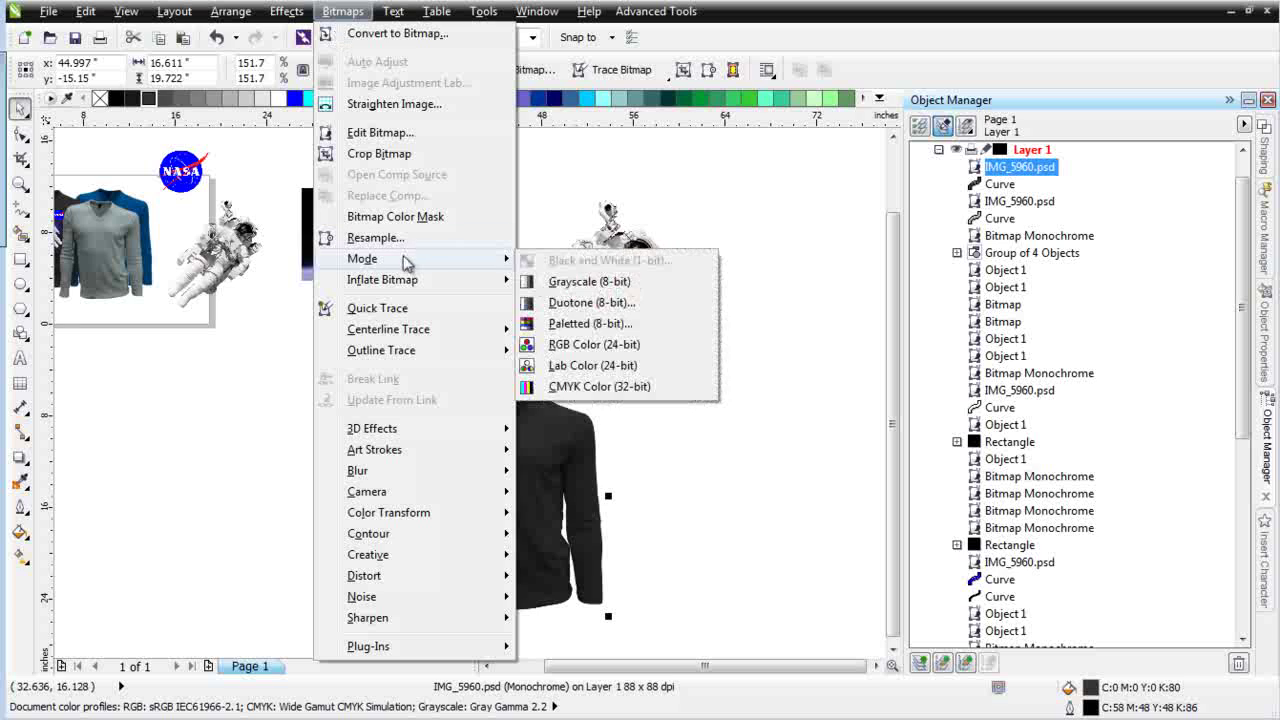
pyautogui.click(590, 344)
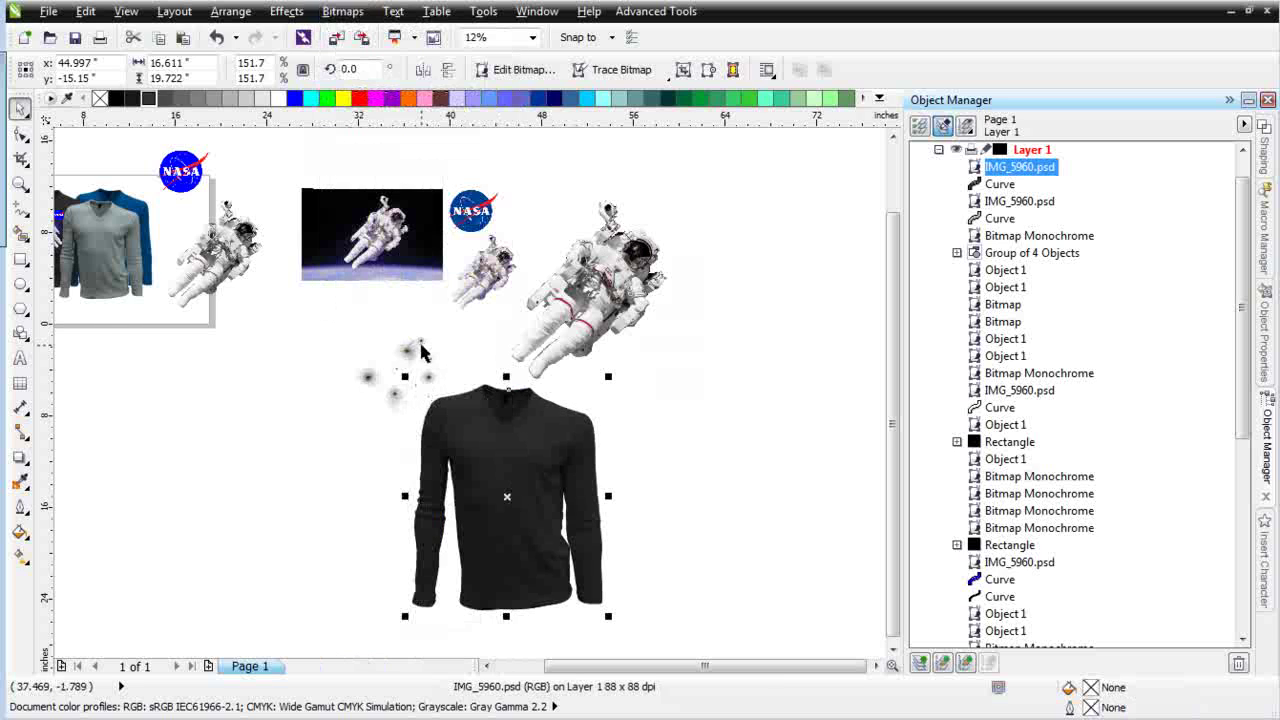
# Place a copy of the monochrome star bitmap on the dark shirt's front and color its stars white.
pyautogui.click(380, 363)
pyautogui.moveTo(380, 363); pyautogui.dragTo(501, 496)
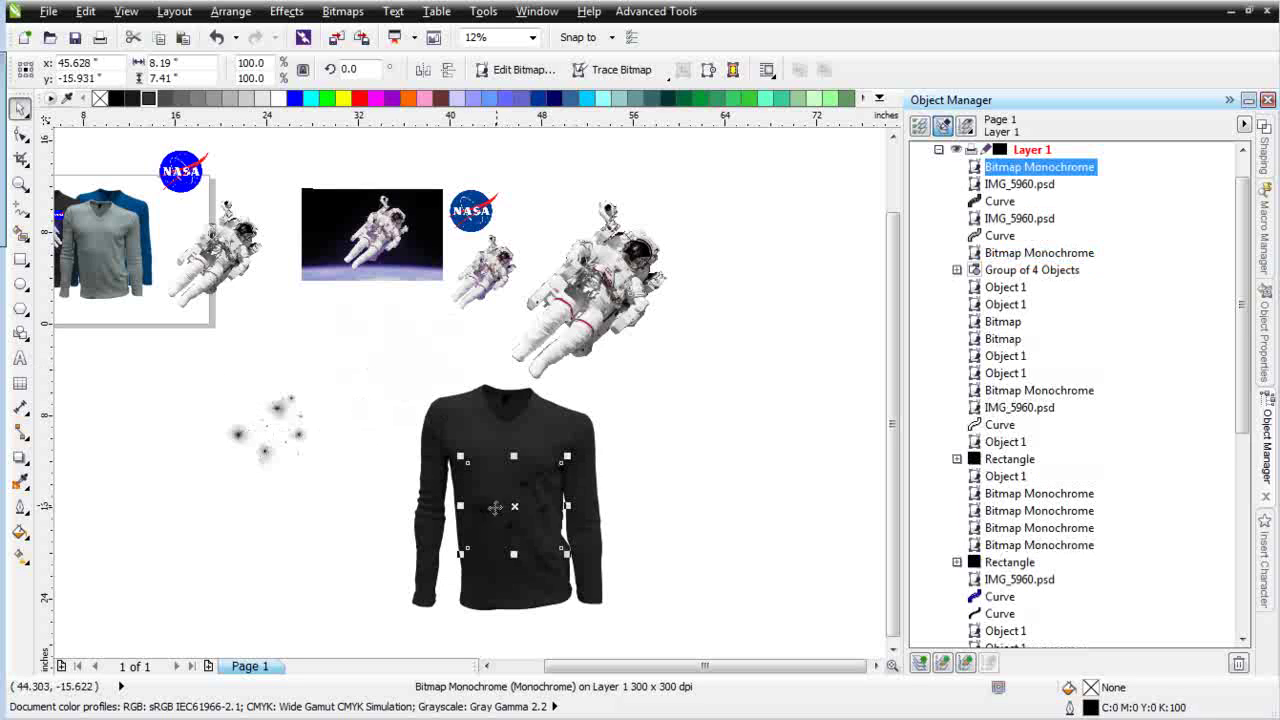
pyautogui.click(278, 97)
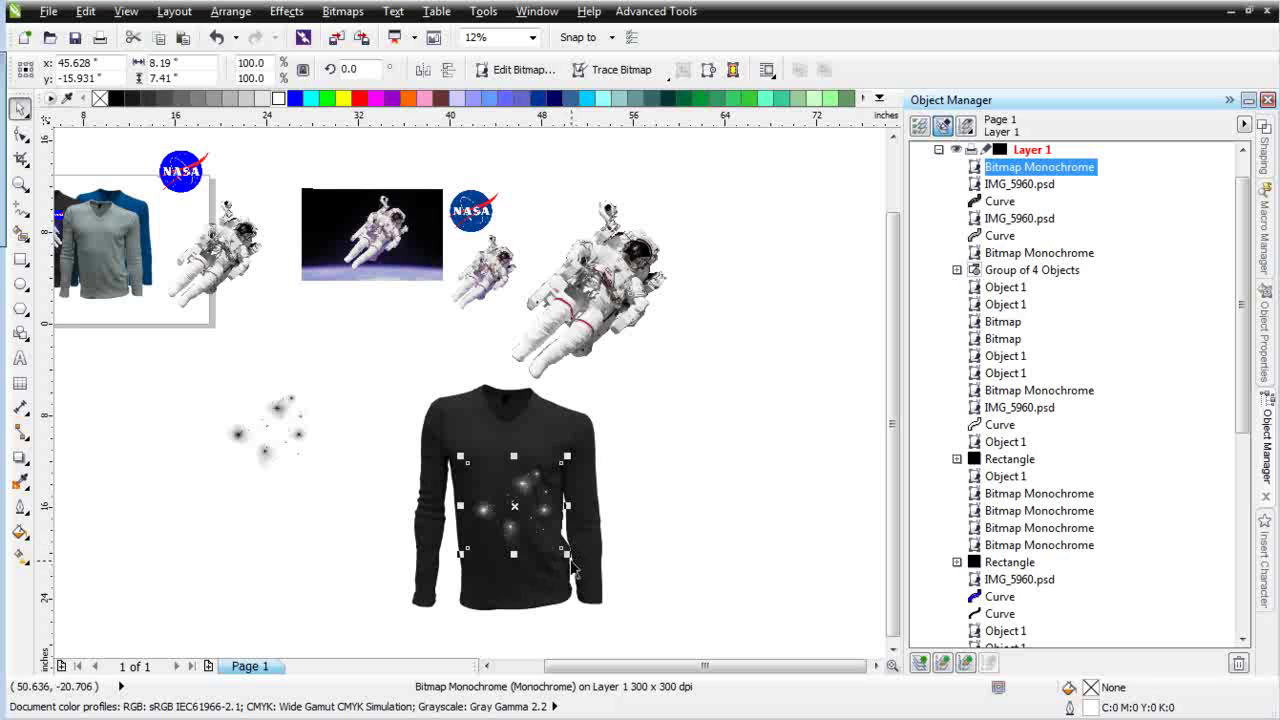
# Add a second white star cluster of about 6.3 by 5.7 inches, mirrored horizontally and vertically, overlapping the first on the shirt's chest.
pyautogui.moveTo(564, 553); pyautogui.dragTo(500, 462)
pyautogui.click(525, 501)
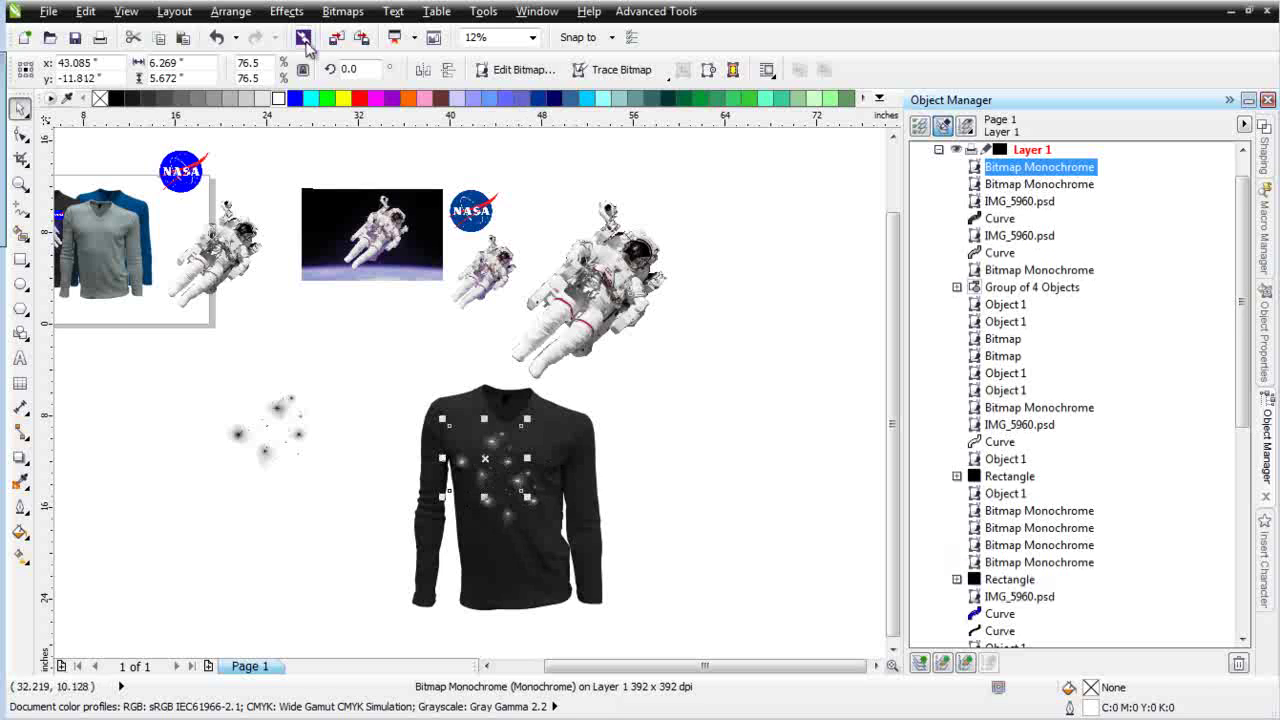
pyautogui.click(422, 69)
pyautogui.click(448, 69)
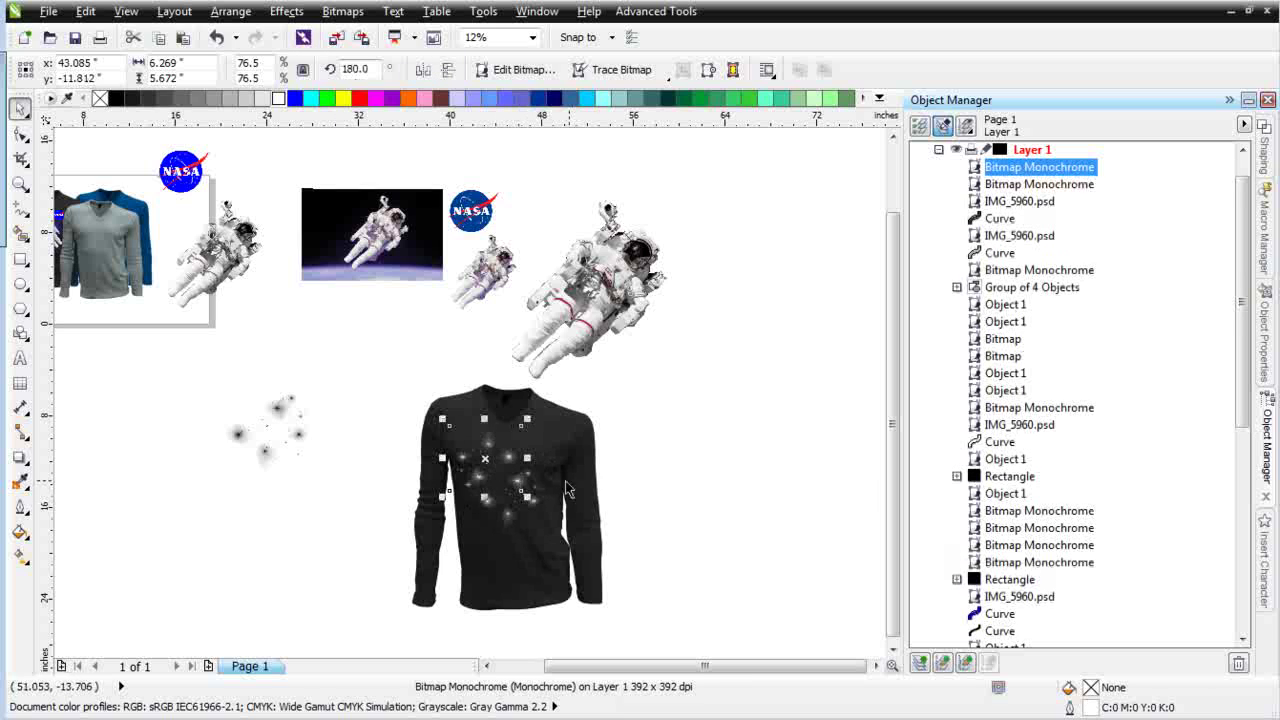
pyautogui.moveTo(488, 459); pyautogui.dragTo(503, 461)
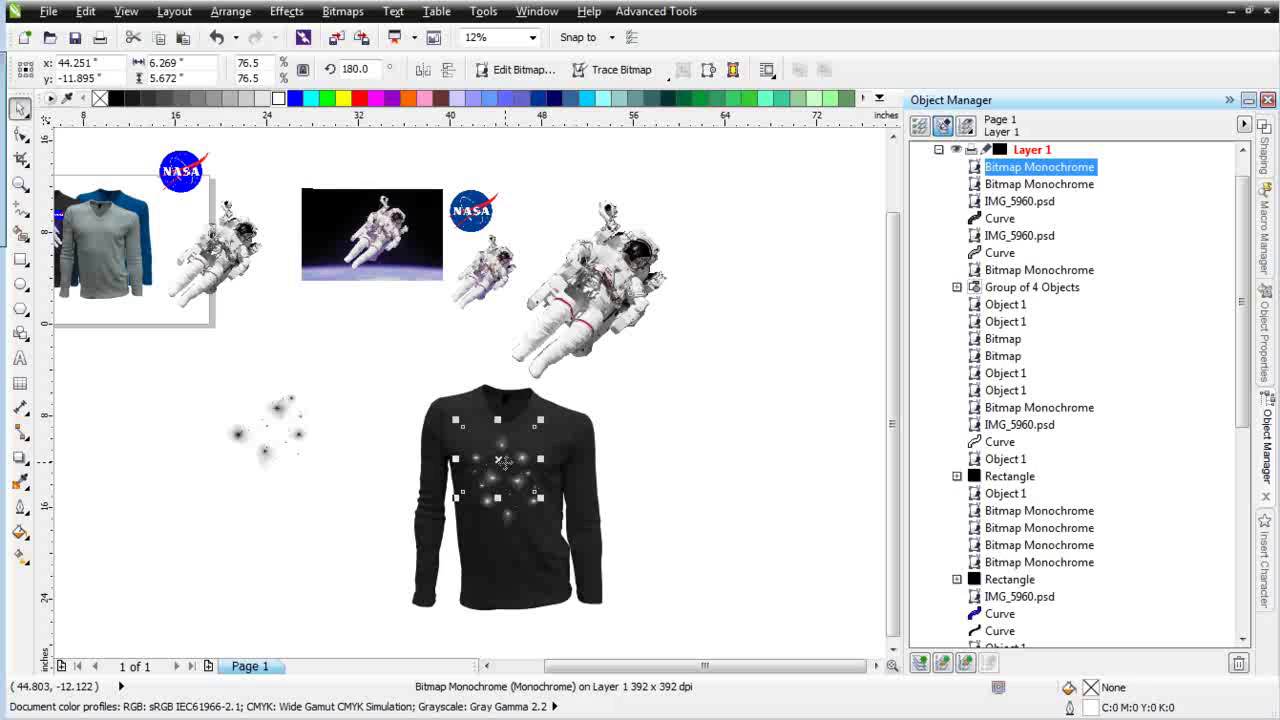
pyautogui.click(623, 470)
# Place a copy of the grouped four-object astronaut over the stars on the dark shirt's chest.
pyautogui.click(619, 280)
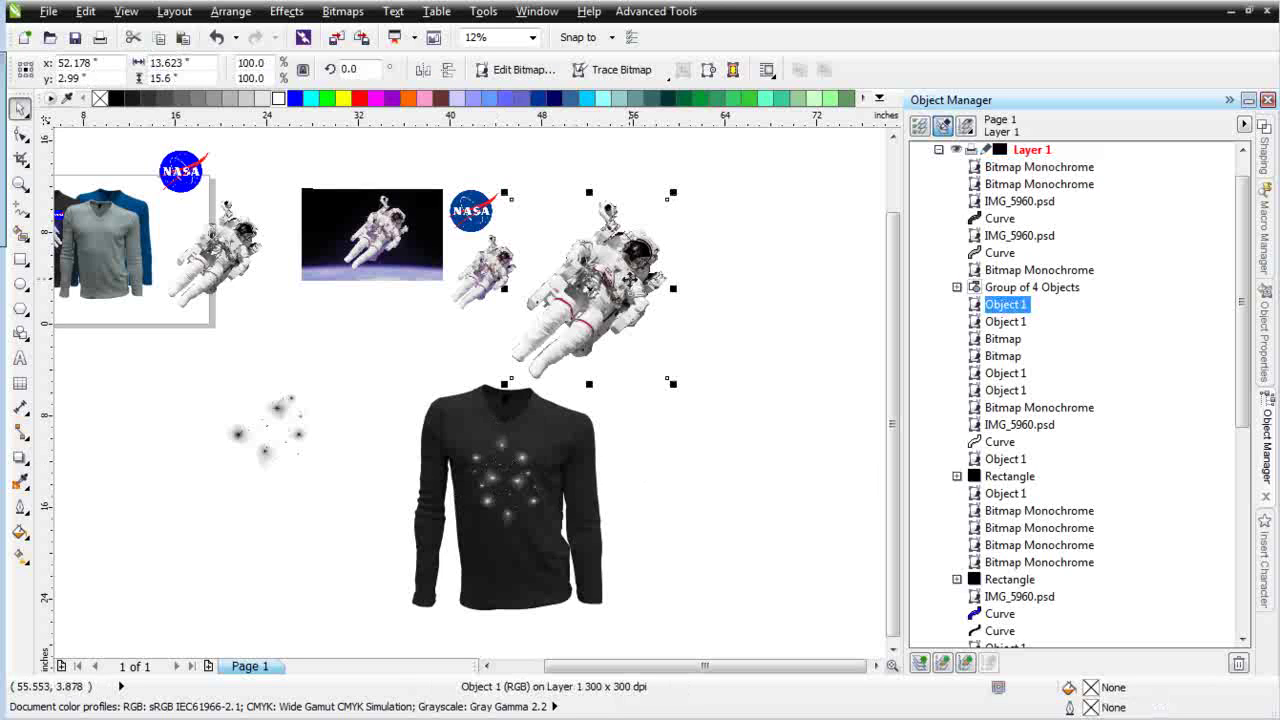
pyautogui.click(493, 289)
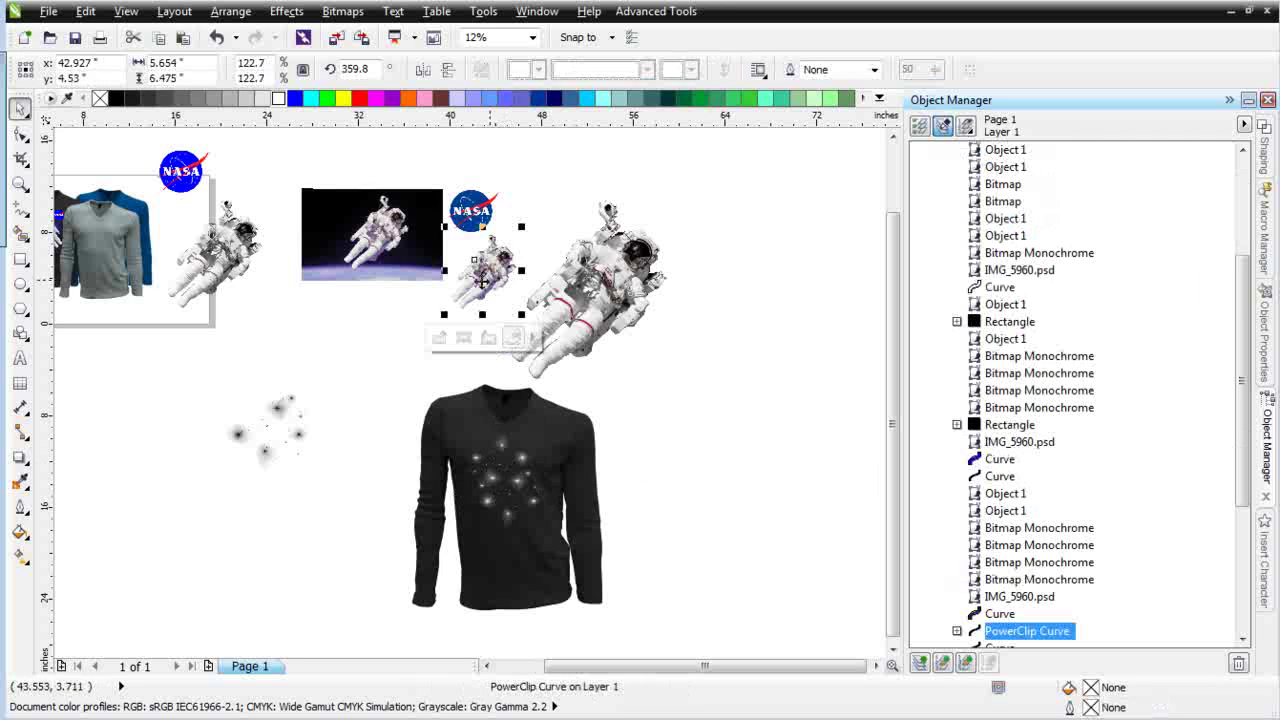
pyautogui.click(214, 260)
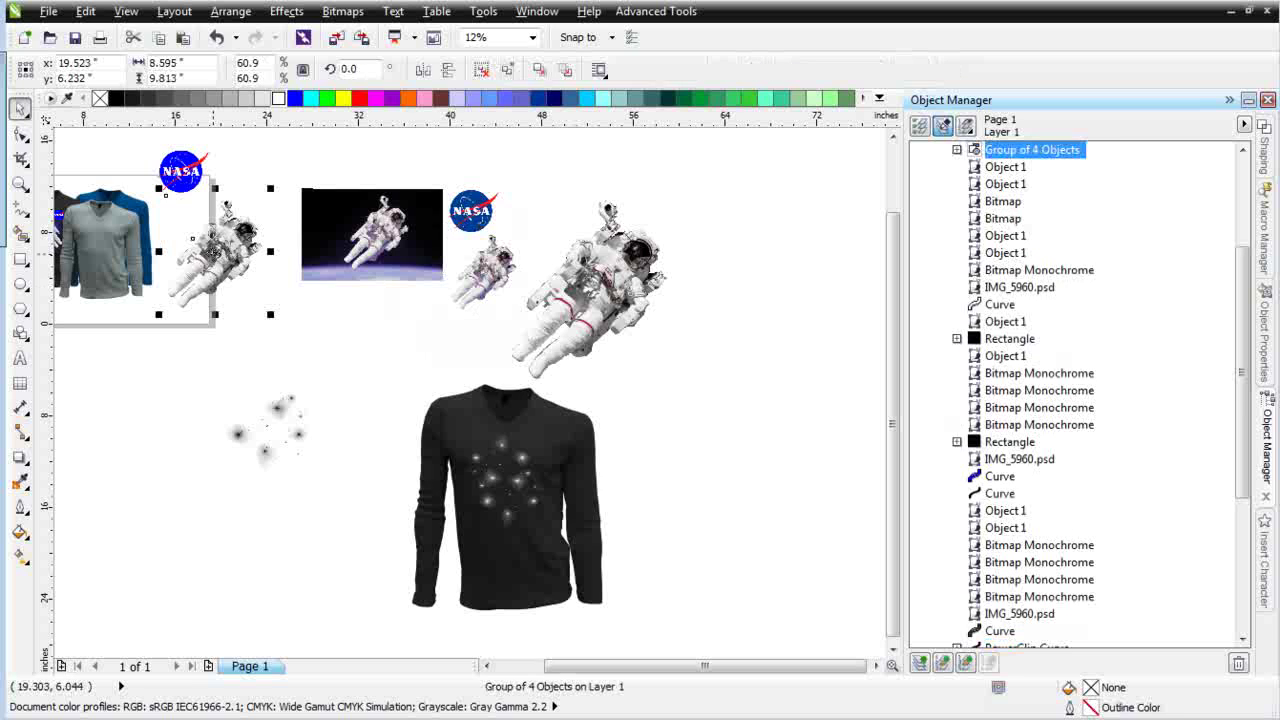
pyautogui.moveTo(213, 253); pyautogui.dragTo(501, 478)
pyautogui.scroll(2, 521, 482)
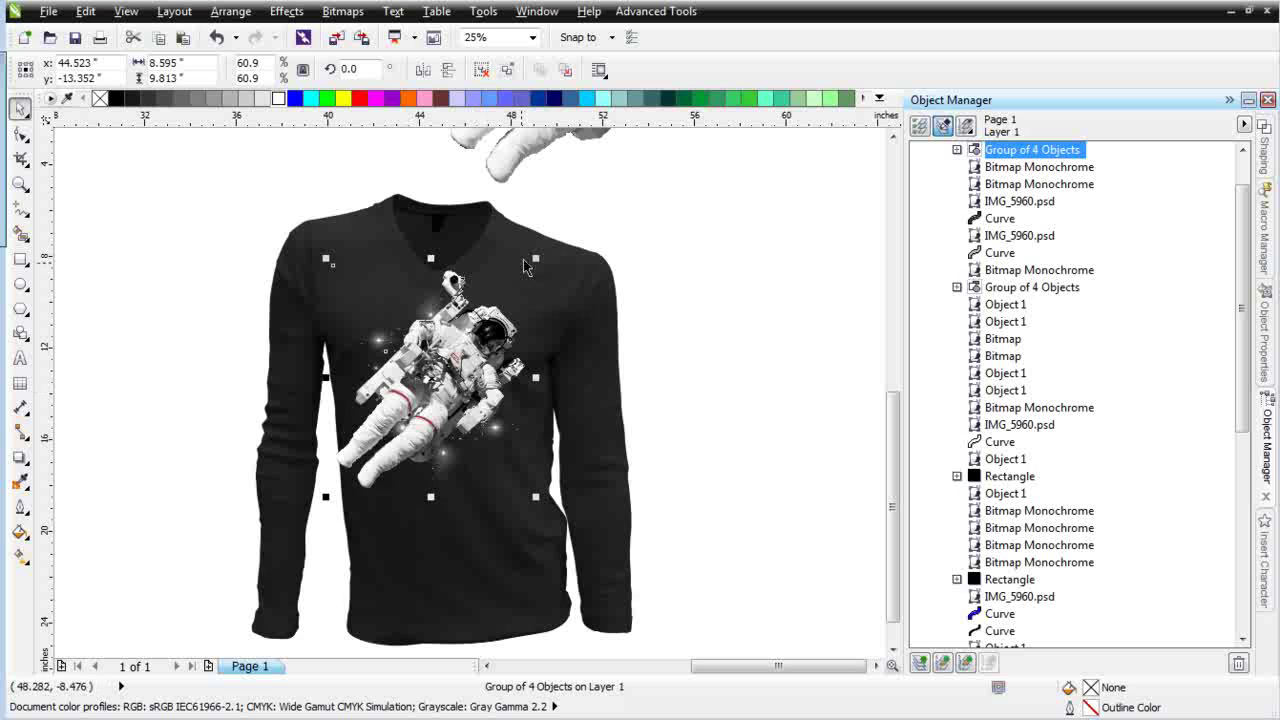
# Scale the astronaut group on the shirt to about 6.9 by 7.9 inches and adjust the star and astronaut positions.
pyautogui.moveTo(534, 258); pyautogui.dragTo(502, 300)
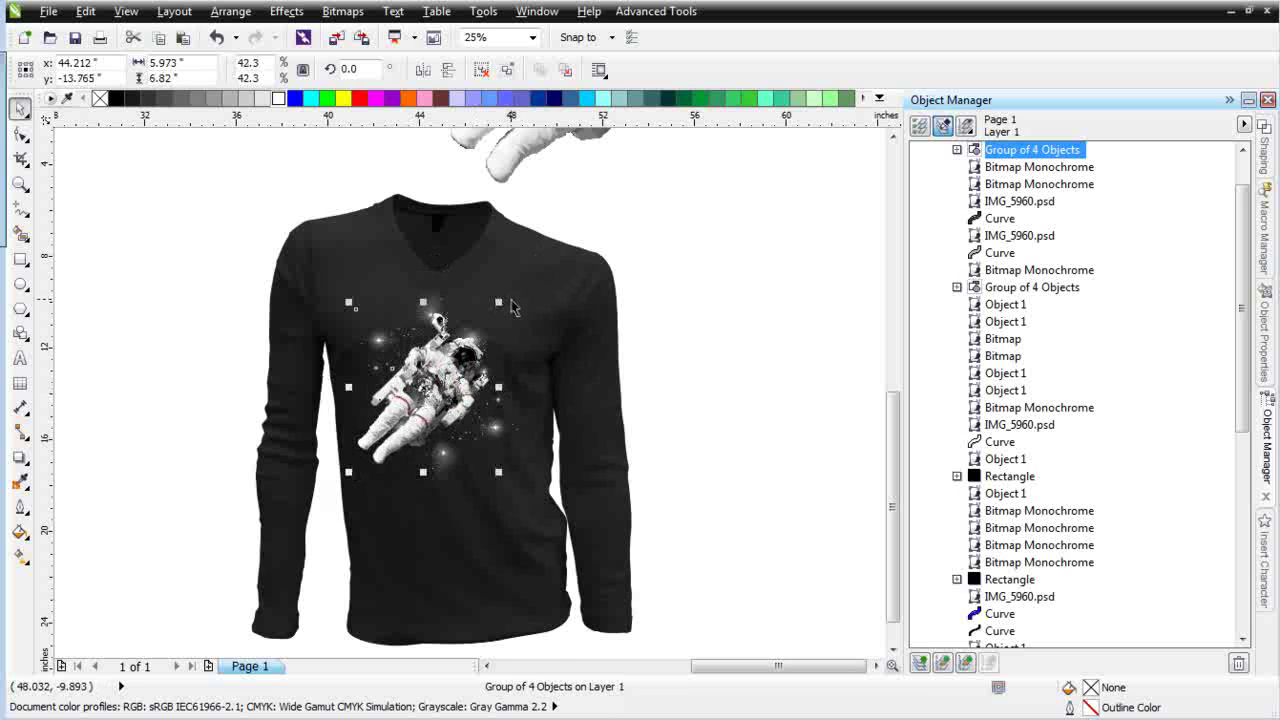
pyautogui.moveTo(498, 472); pyautogui.dragTo(521, 497)
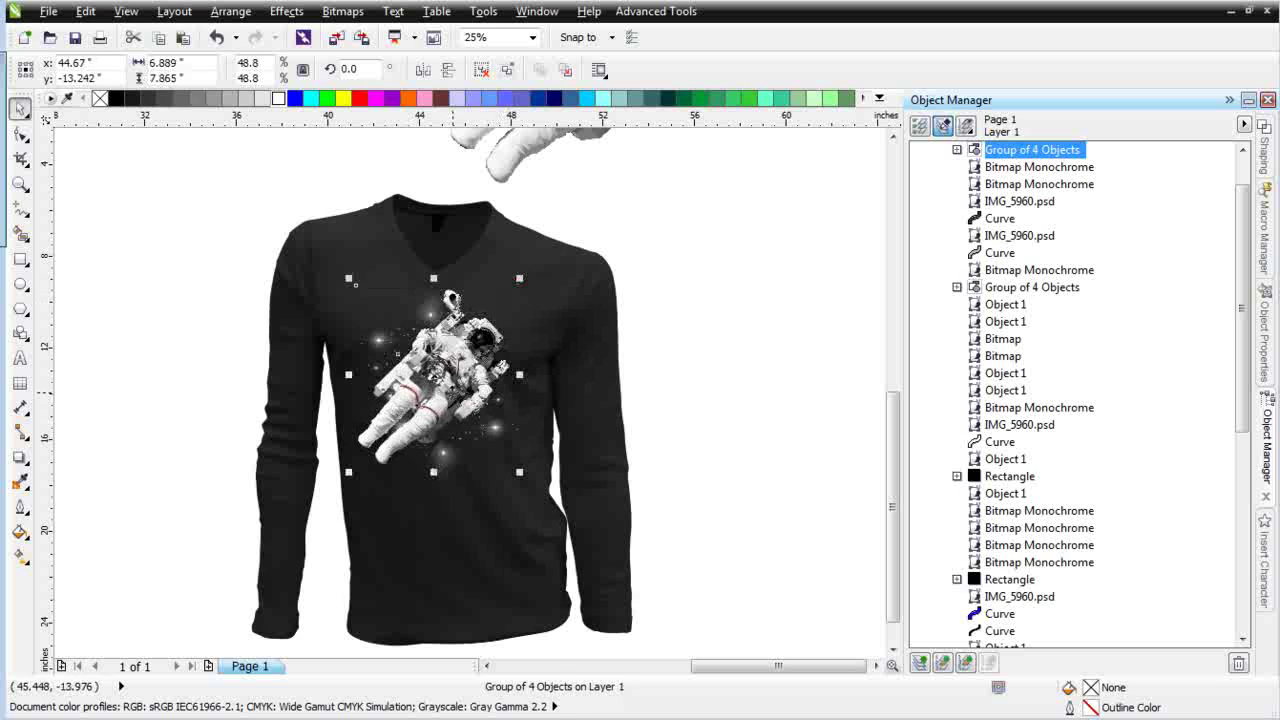
pyautogui.keyDown('ctrl'); pyautogui.click(383, 305); pyautogui.keyUp('ctrl')
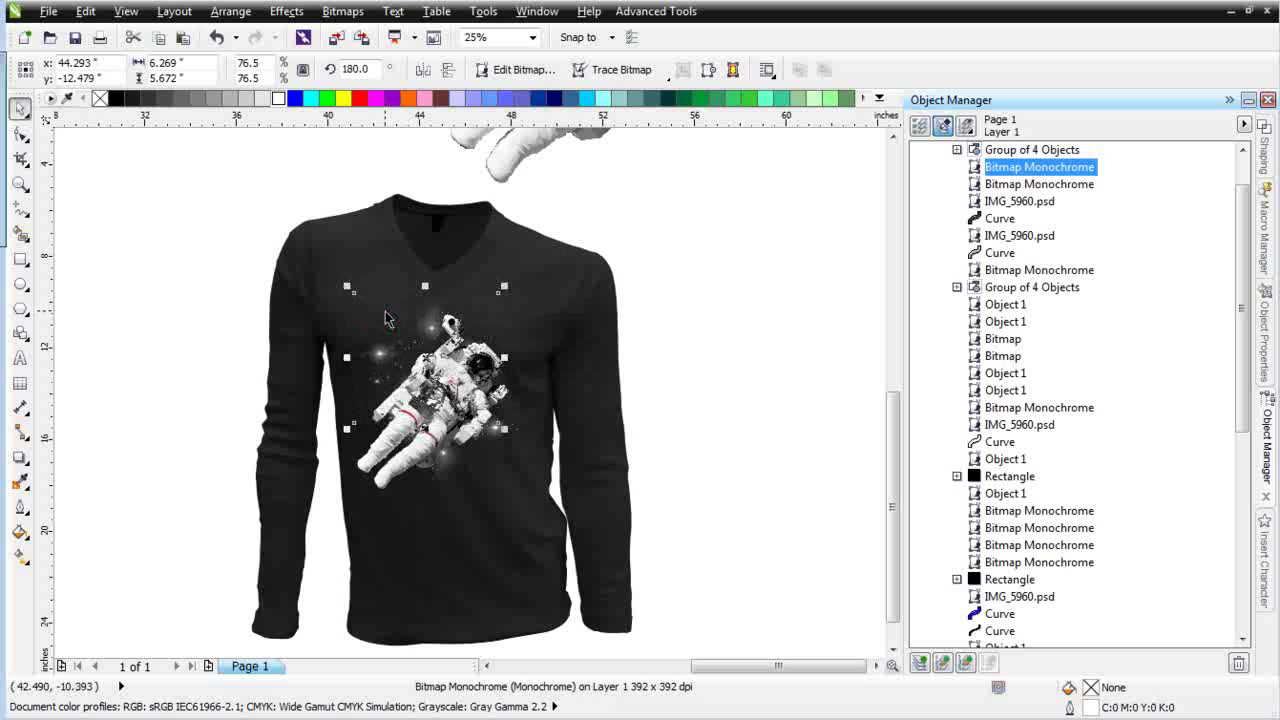
pyautogui.moveTo(474, 390); pyautogui.dragTo(461, 362)
# Place a copy of the bright blue NASA logo on the chest of the gray shirt.
pyautogui.scroll(-1, 472, 423)
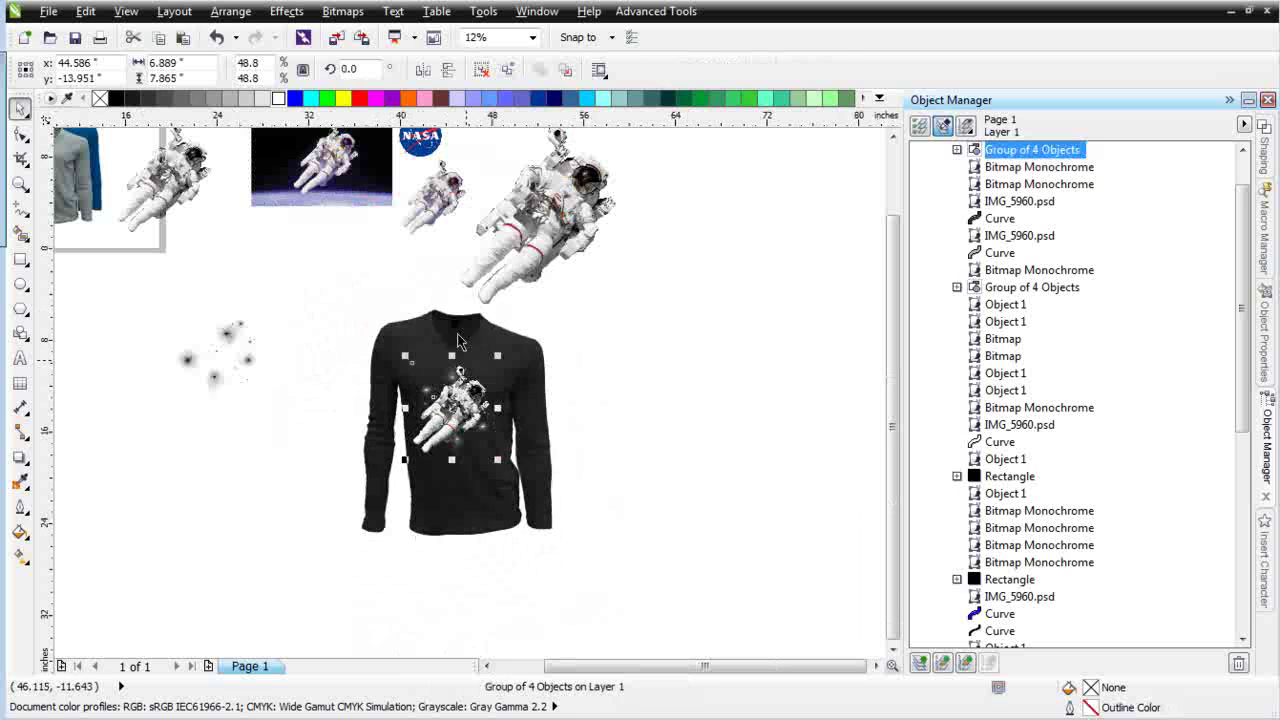
pyautogui.scroll(-1, 417, 174)
pyautogui.scroll(1, 477, 391)
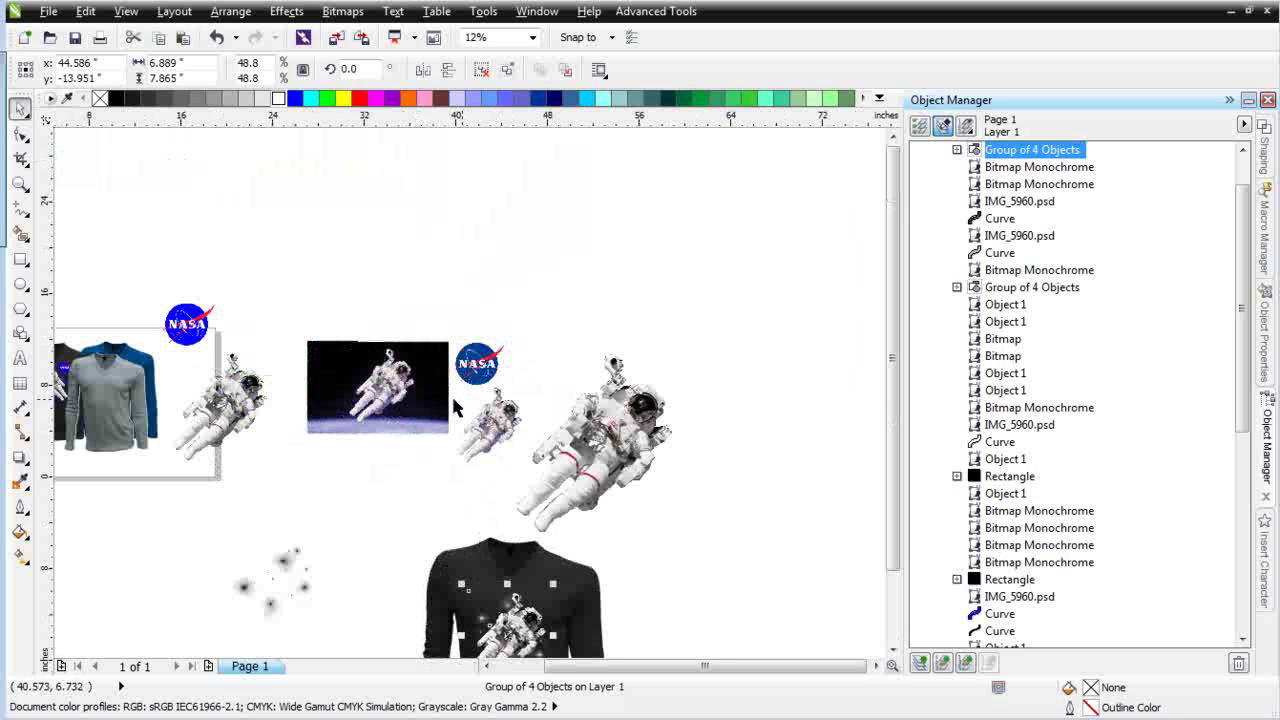
pyautogui.click(187, 325)
pyautogui.moveTo(187, 325); pyautogui.dragTo(98, 404)
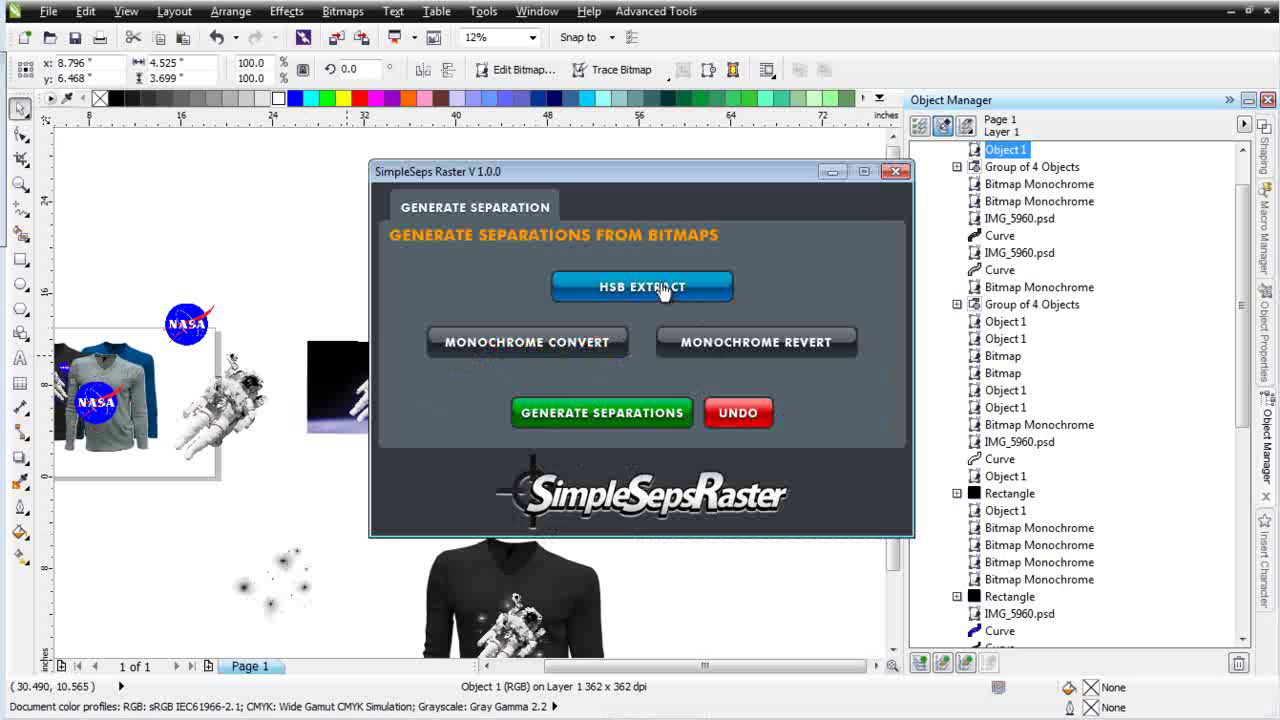
# Run HSB Extract on the NASA logo bitmap, minimize the plugin and hide the B-FINAL = BRIGHTNESS for SEPS layer.
pyautogui.click(662, 289)
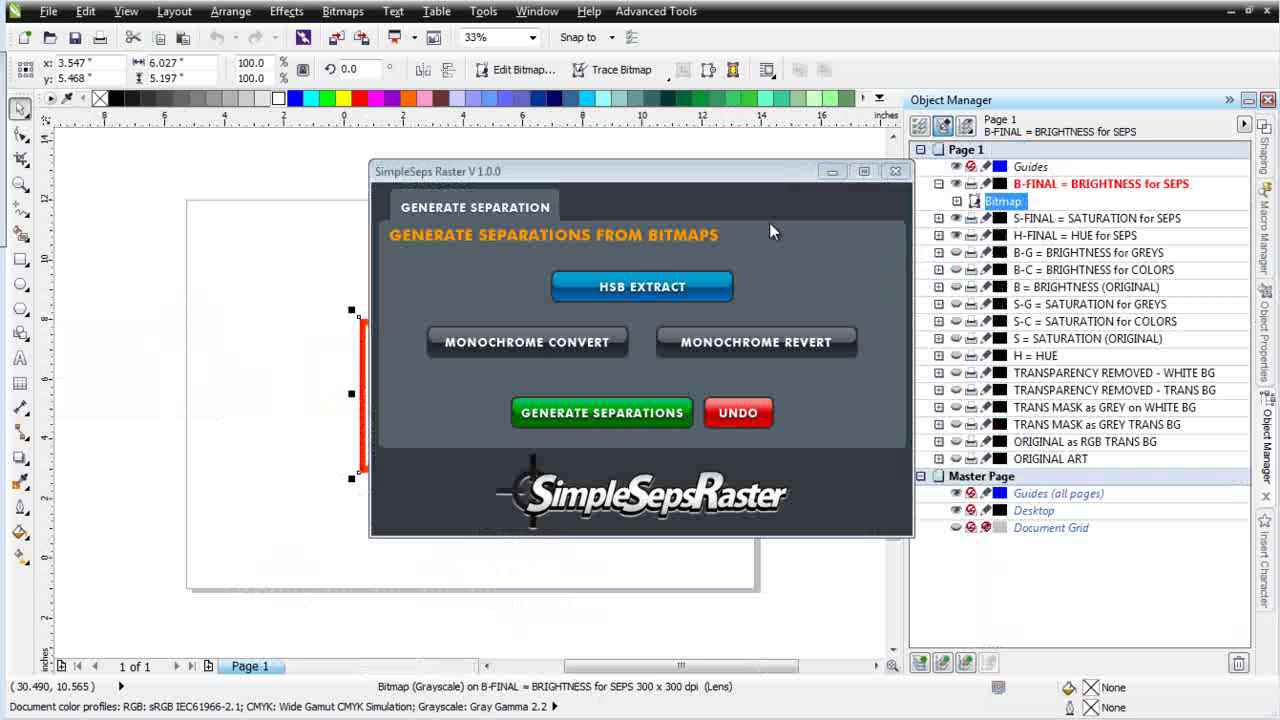
pyautogui.click(830, 172)
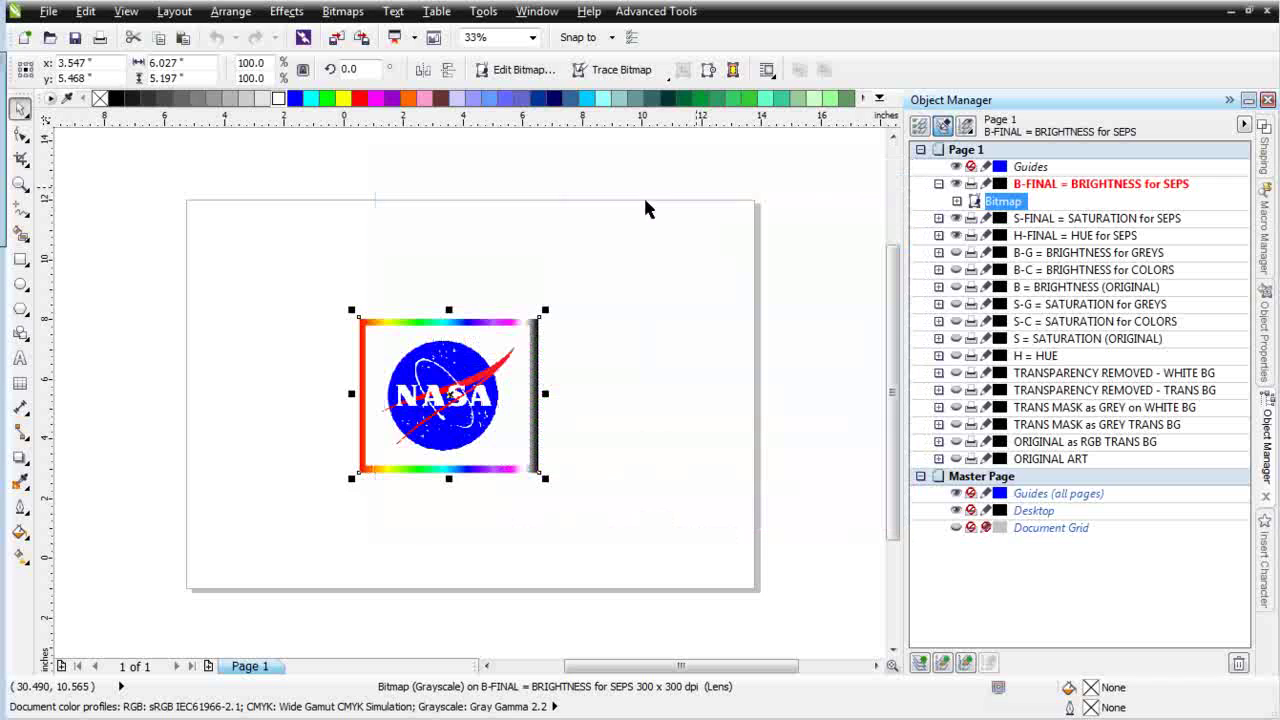
pyautogui.click(452, 418)
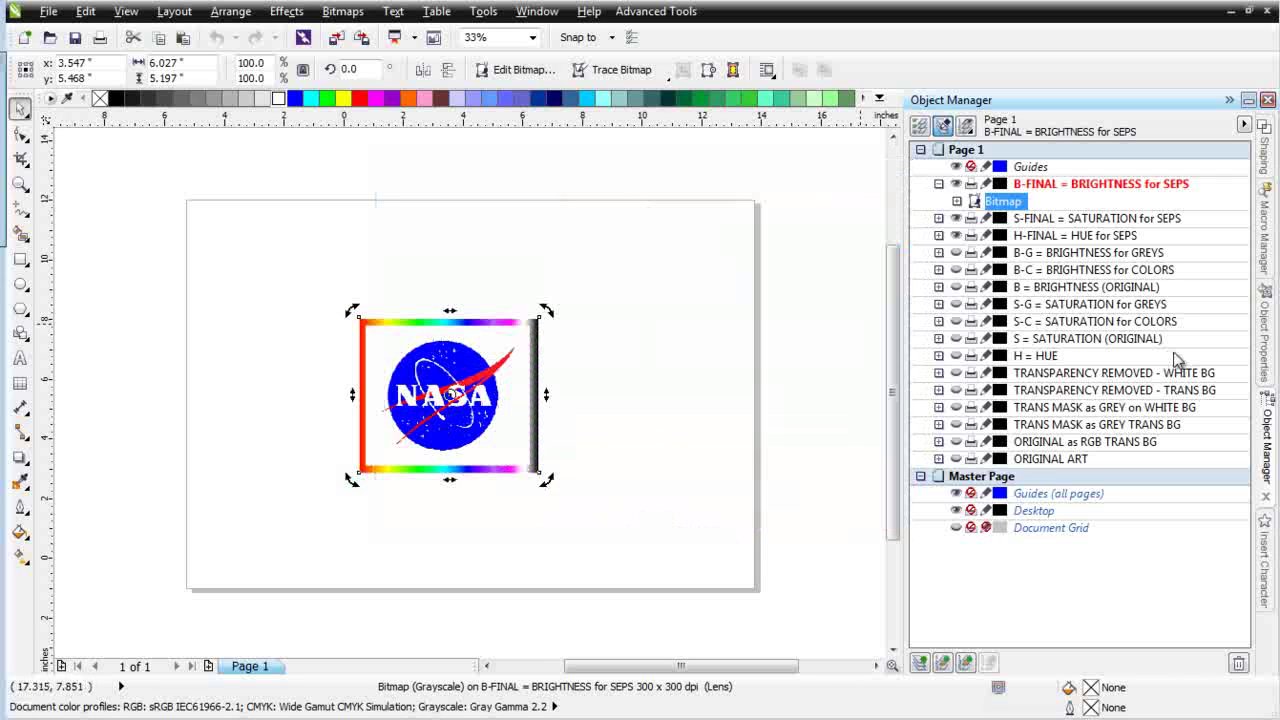
pyautogui.click(956, 185)
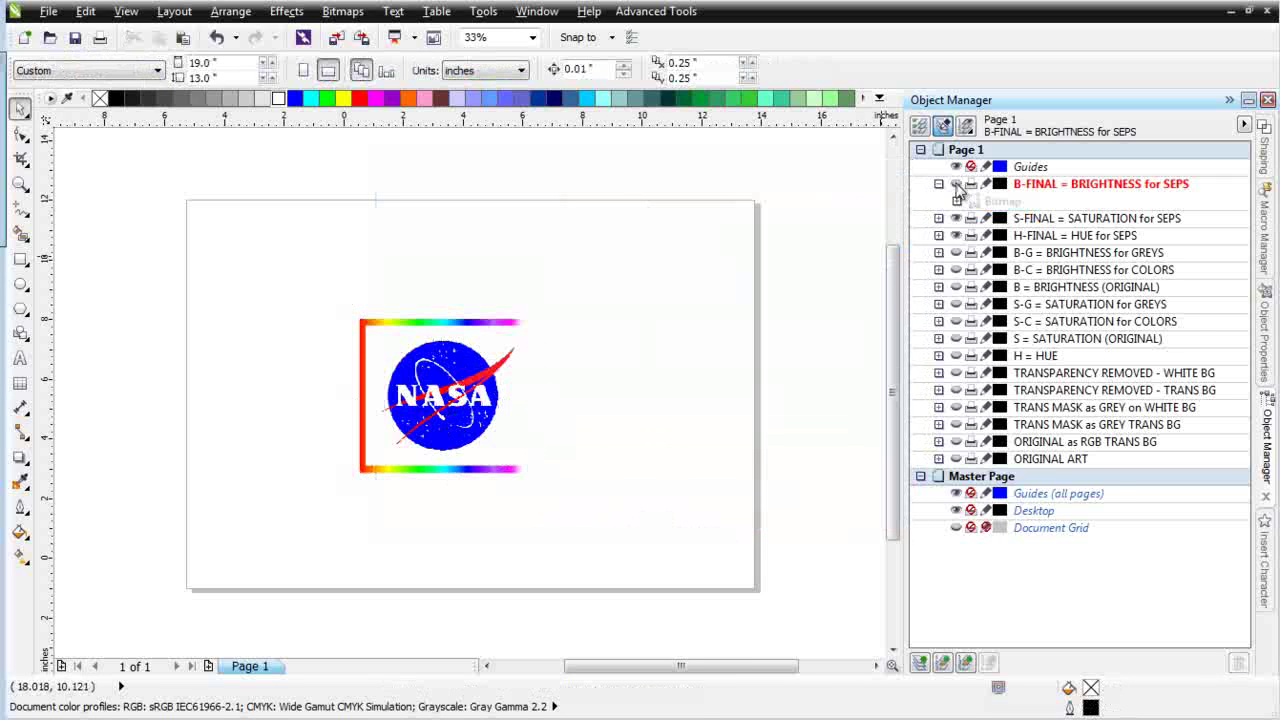
# Hide the S-FINAL = SATURATION for SEPS layer and examine the NASA logo's hue layer up close.
pyautogui.click(957, 236)
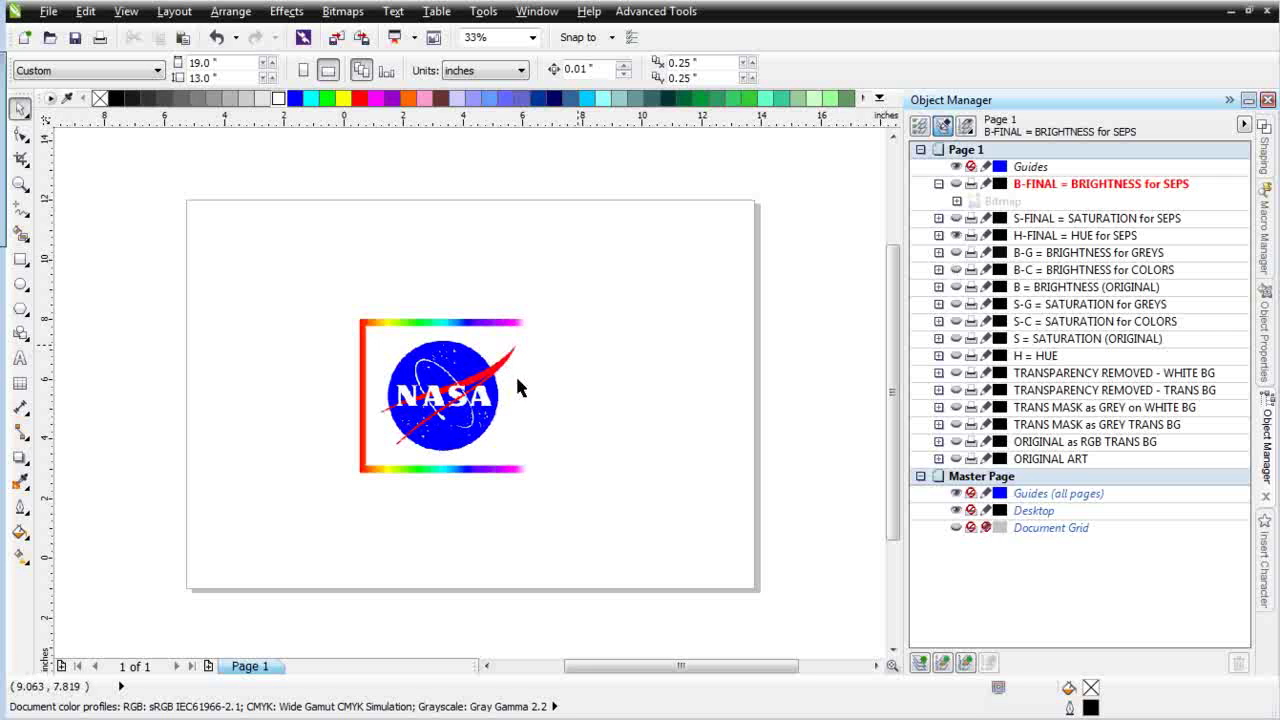
pyautogui.scroll(2, 452, 394)
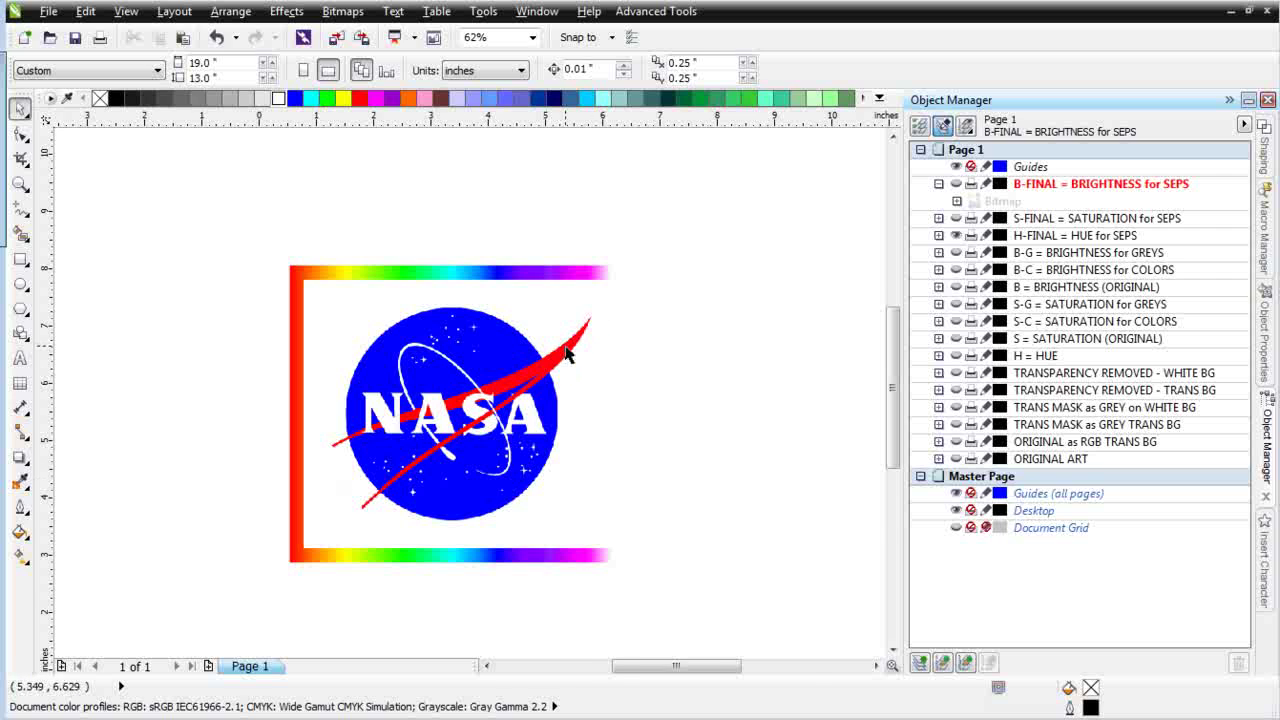
pyautogui.scroll(-2, 565, 352)
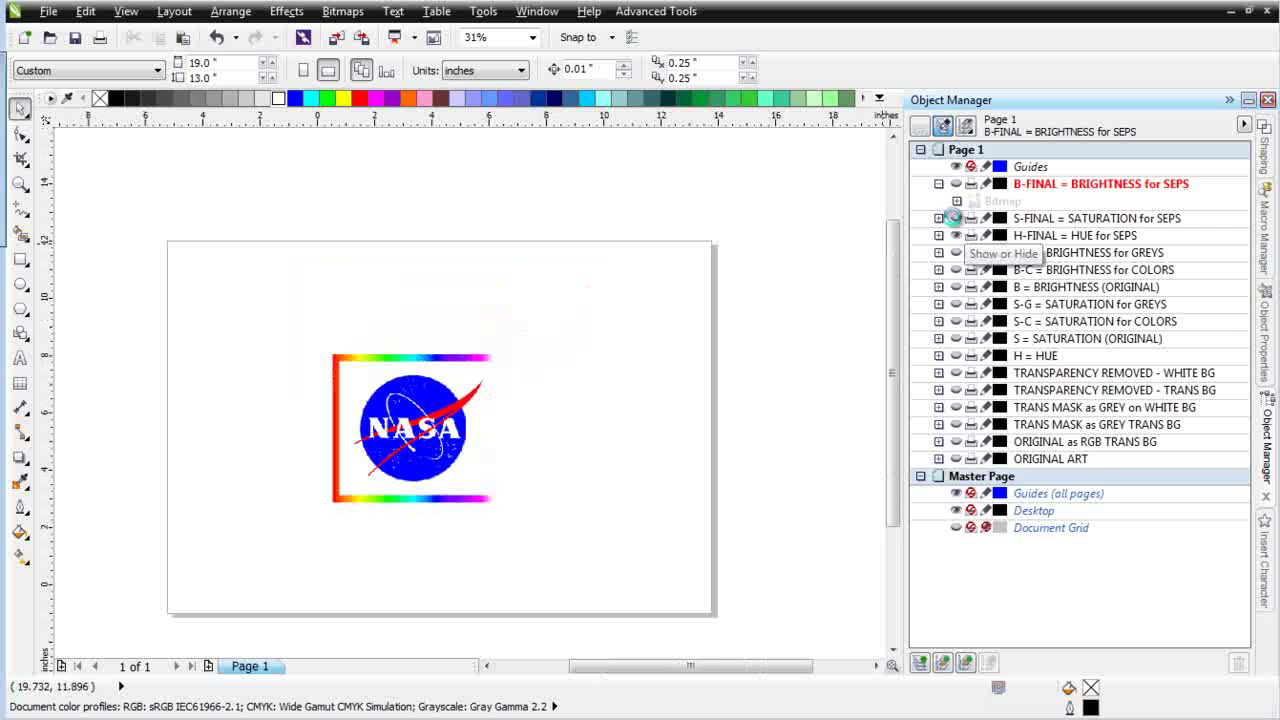
# Show the final saturation and brightness layers again, generate the separations with SimpleSeps Raster and close the plugin.
pyautogui.click(955, 184)
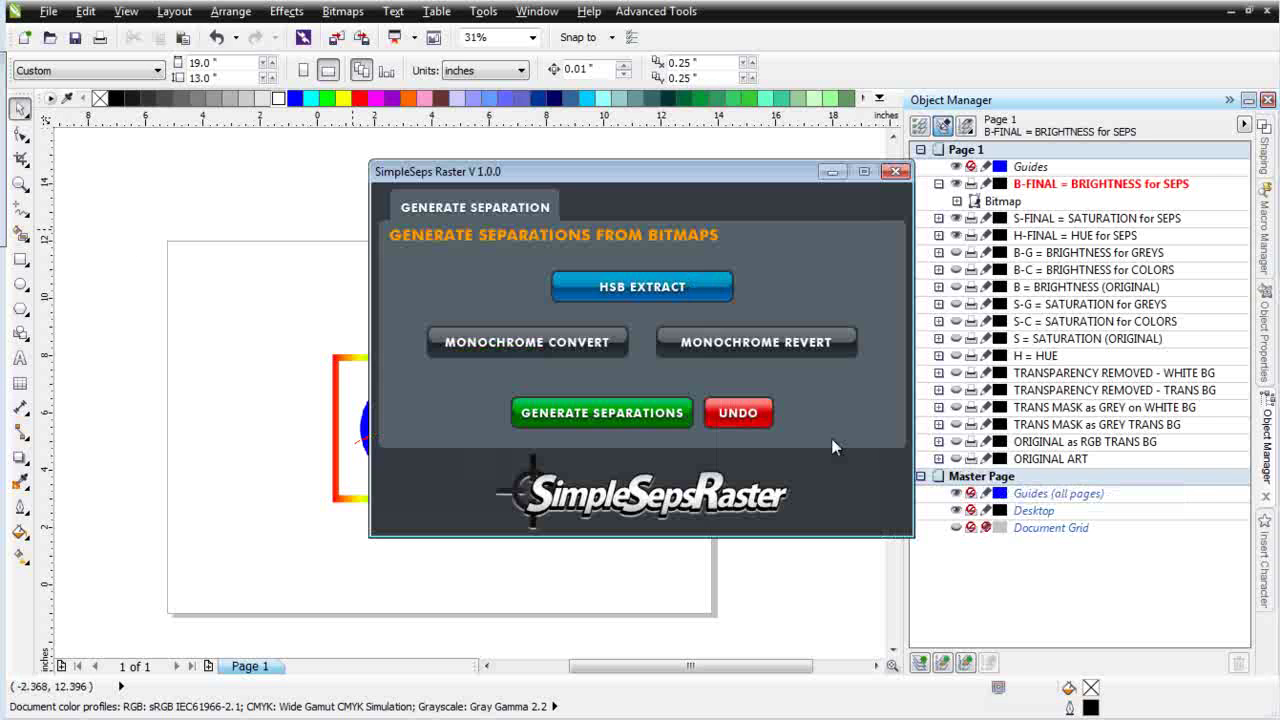
pyautogui.click(603, 413)
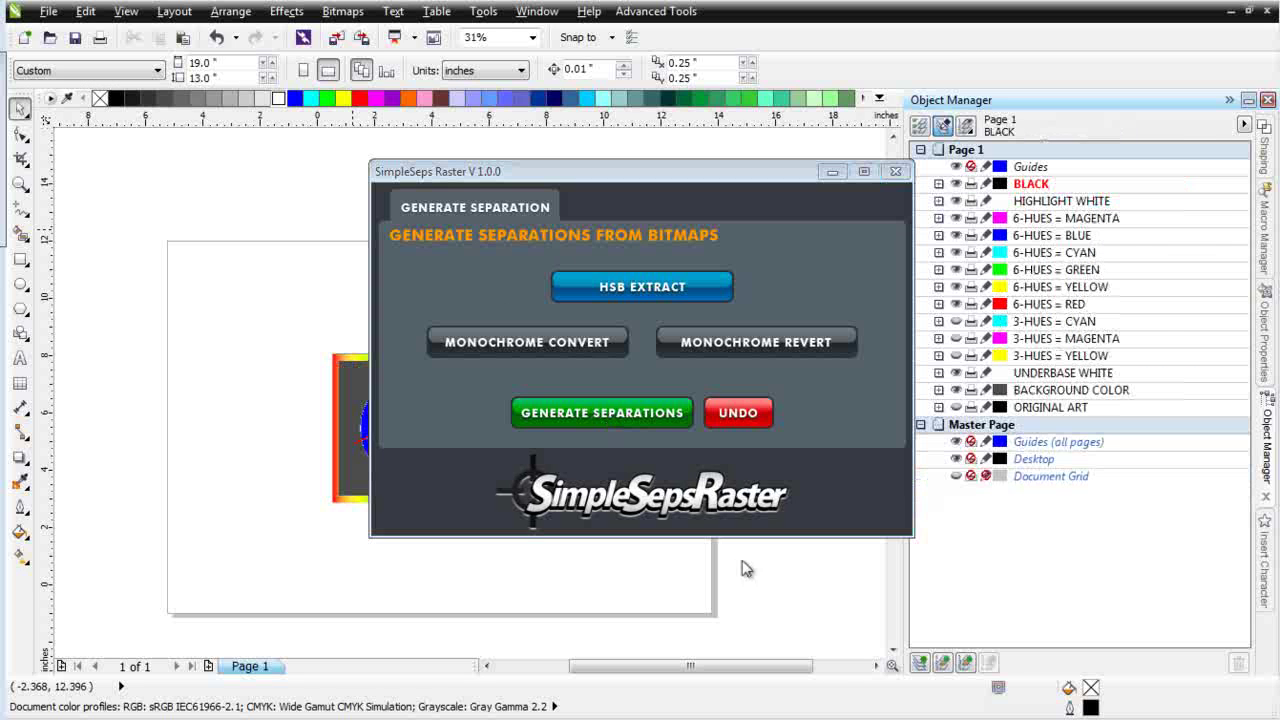
pyautogui.click(897, 173)
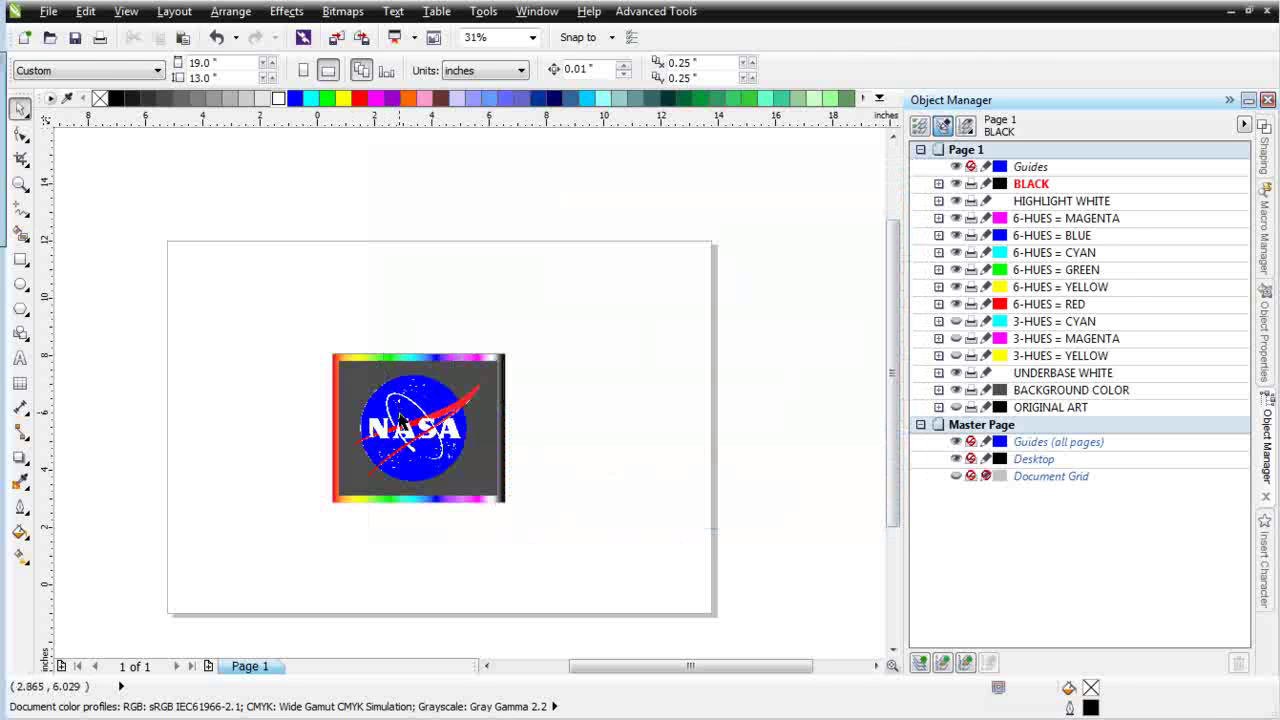
# Examine the separated NASA logo's lettering and the outline of its blue circle against the gray background up close.
pyautogui.click(400, 412)
pyautogui.scroll(1, 400, 412)
pyautogui.scroll(1, 526, 422)
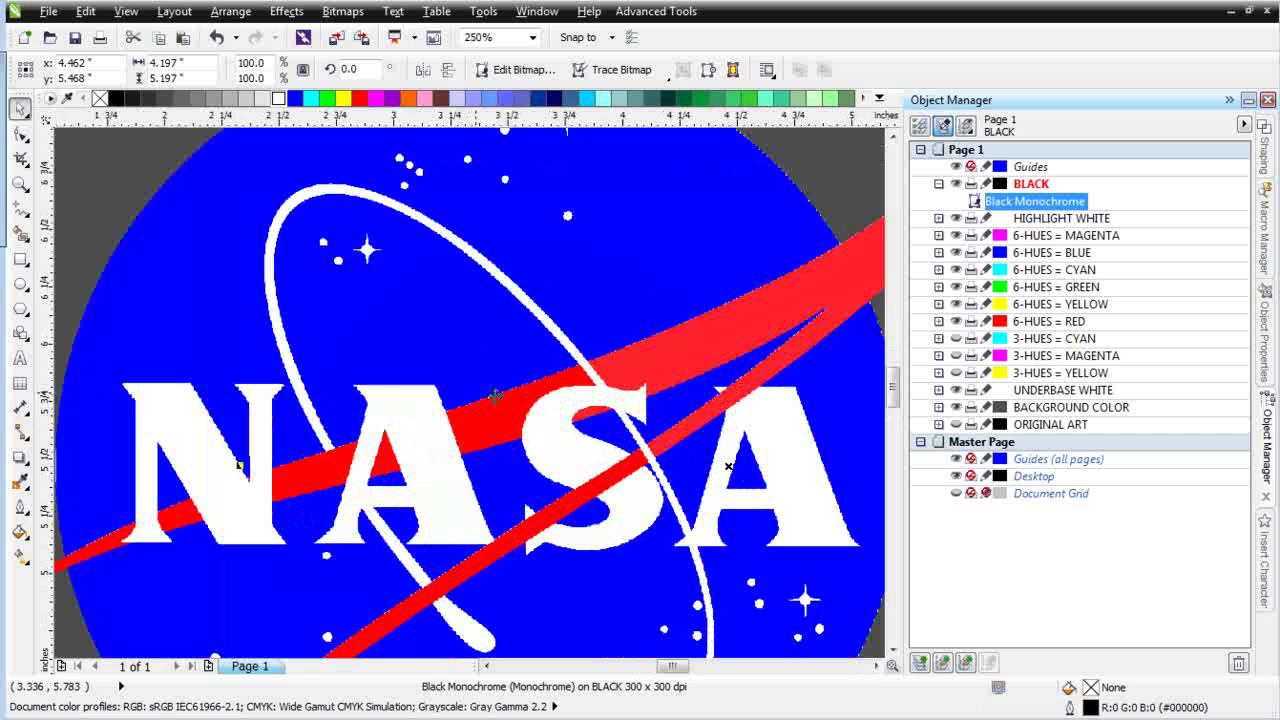
pyautogui.scroll(1, 758, 155)
pyautogui.scroll(1, 438, 440)
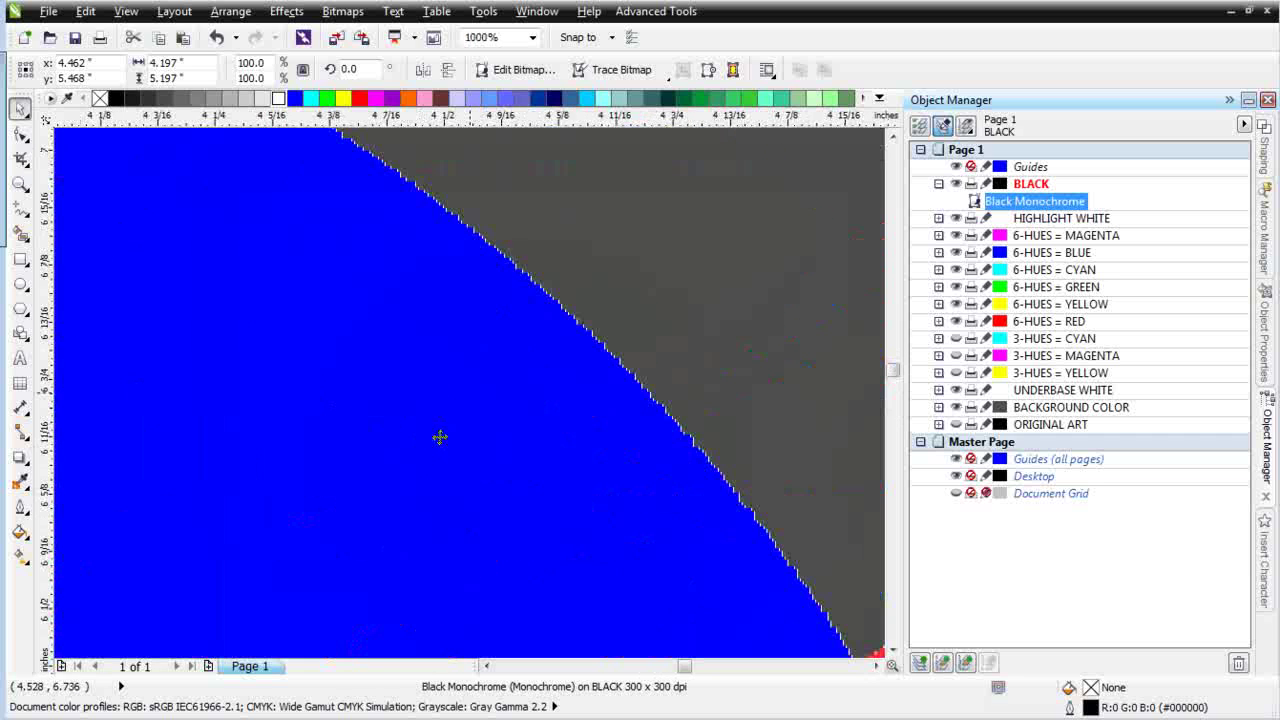
pyautogui.scroll(1, 572, 349)
pyautogui.scroll(1, 472, 392)
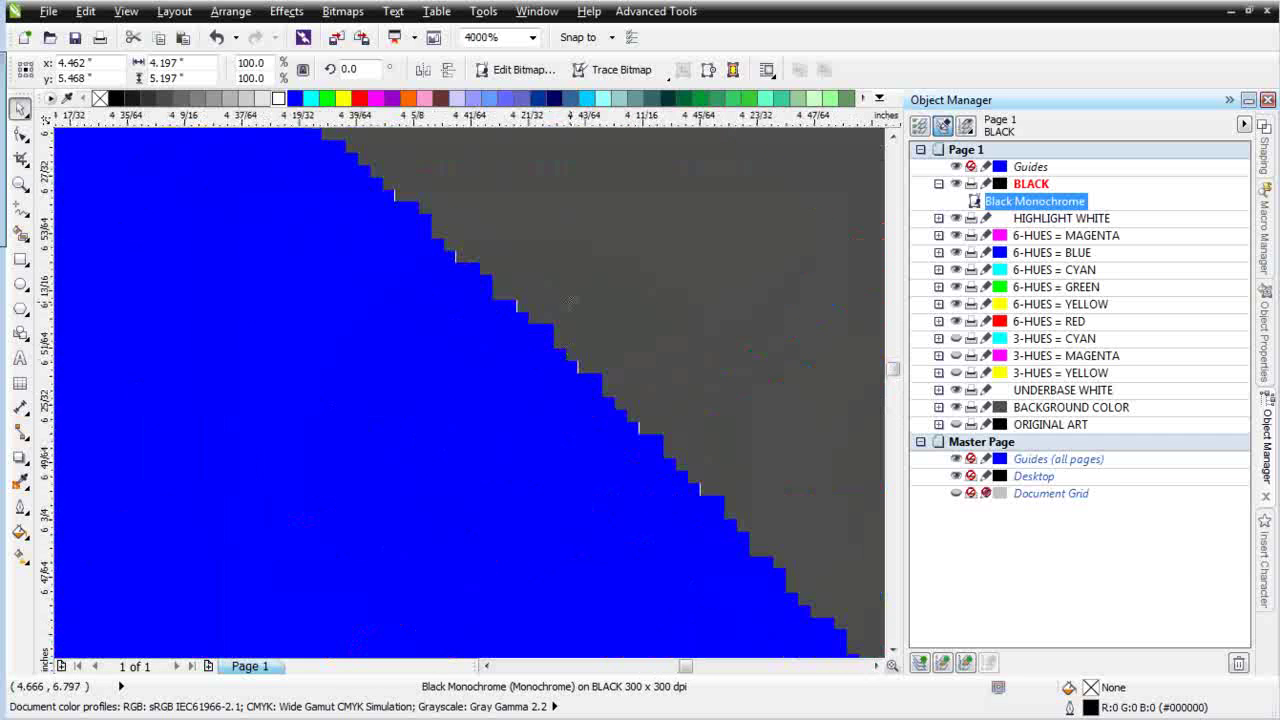
pyautogui.scroll(-2, 286, 423)
pyautogui.scroll(-2, 471, 394)
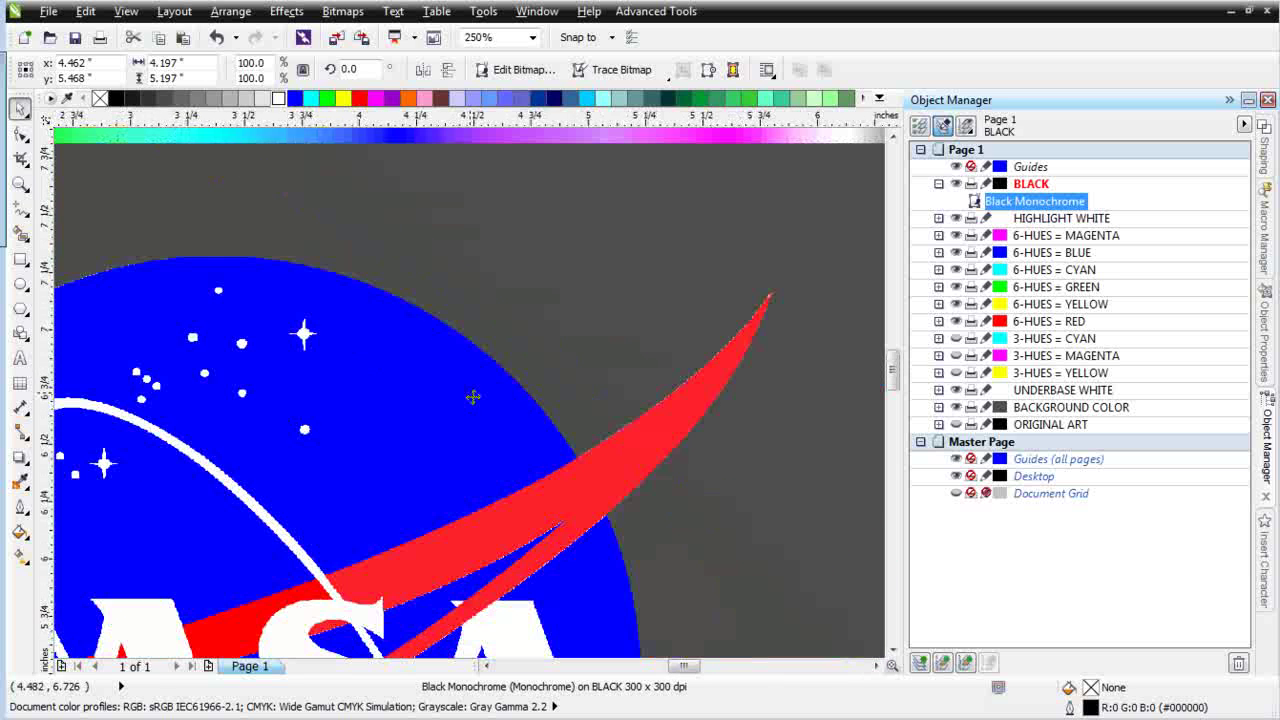
pyautogui.scroll(-2, 458, 401)
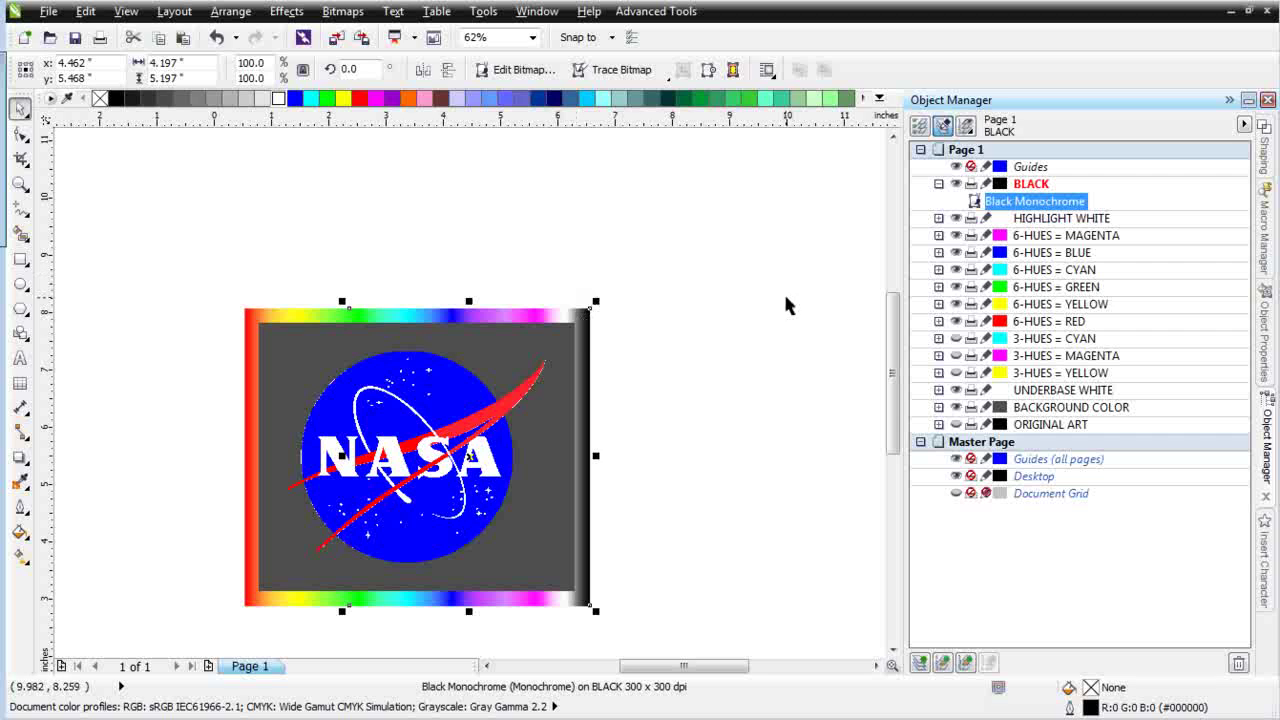
# Hide the BACKGROUND COLOR and BLACK layers and the 6-HUES yellow, green, cyan and magenta layers.
pyautogui.click(956, 407)
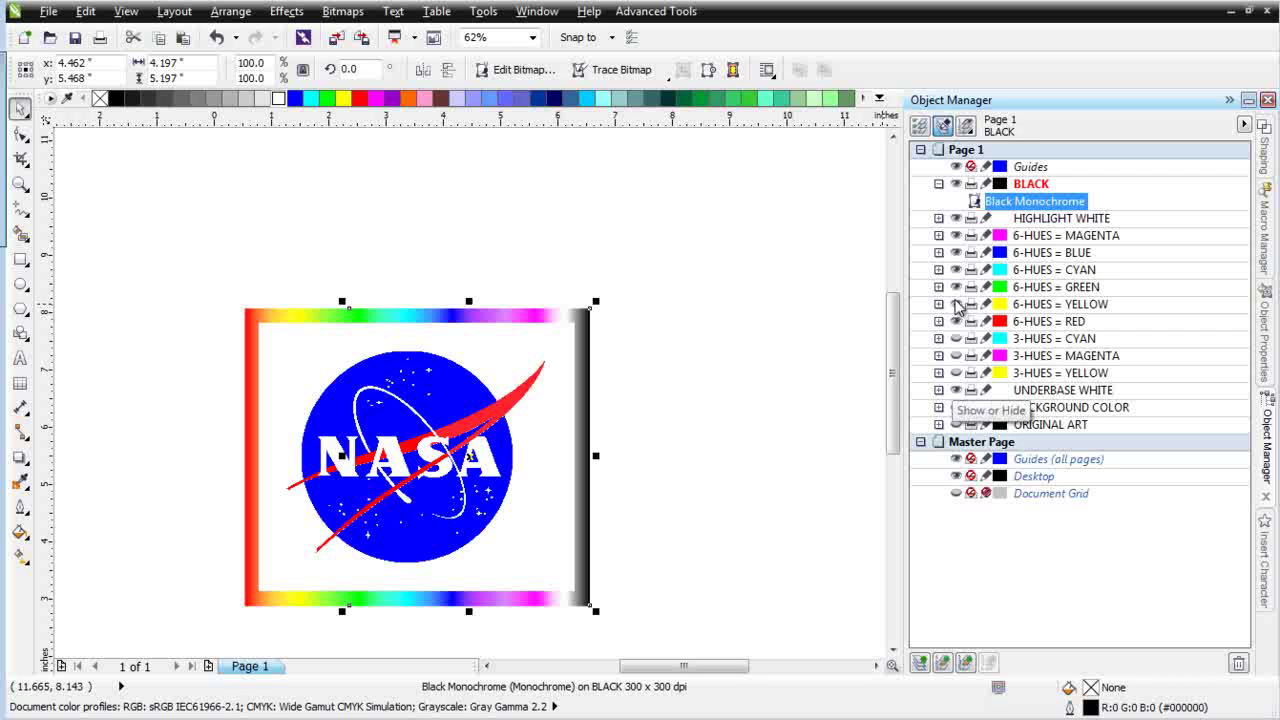
pyautogui.click(957, 304)
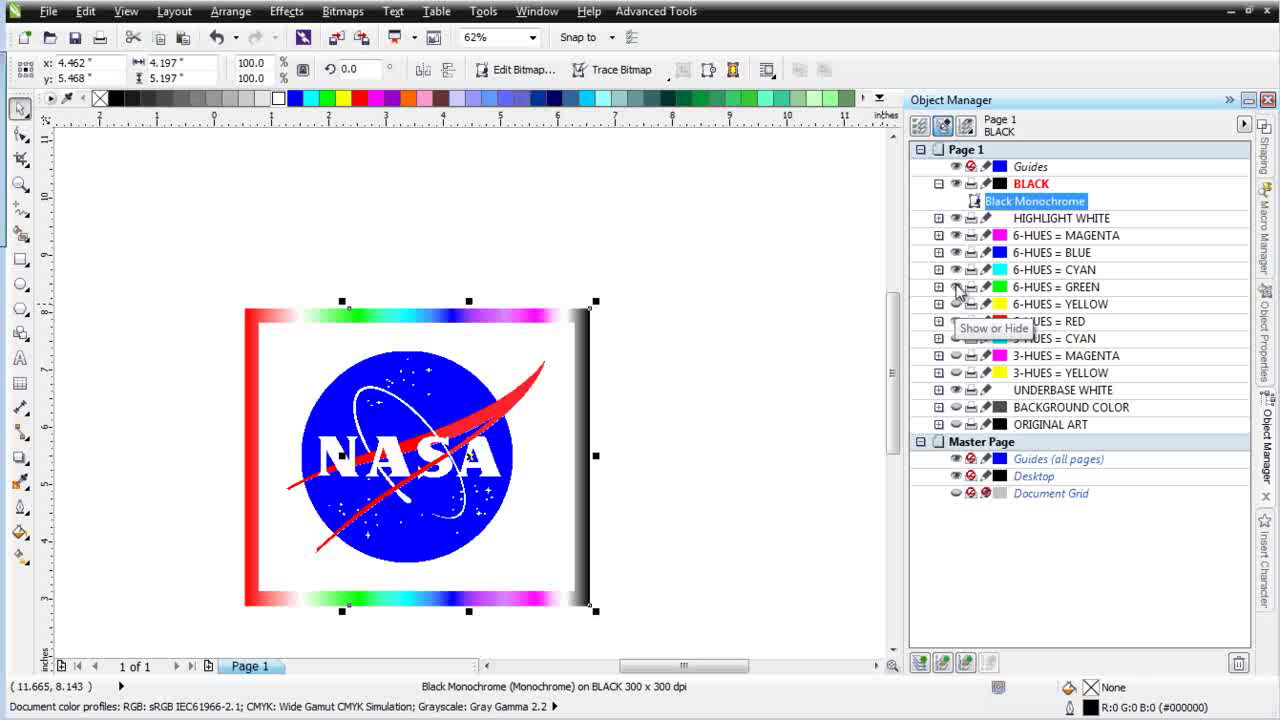
pyautogui.click(957, 287)
pyautogui.click(957, 270)
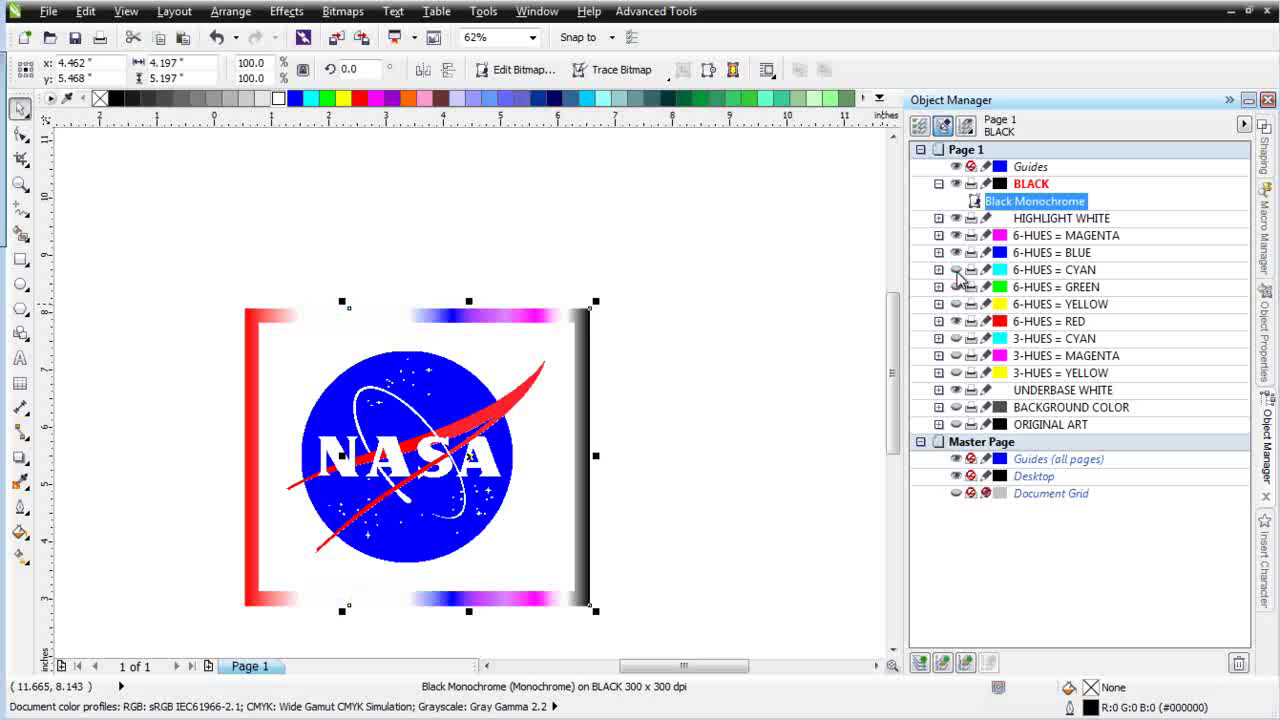
pyautogui.click(957, 236)
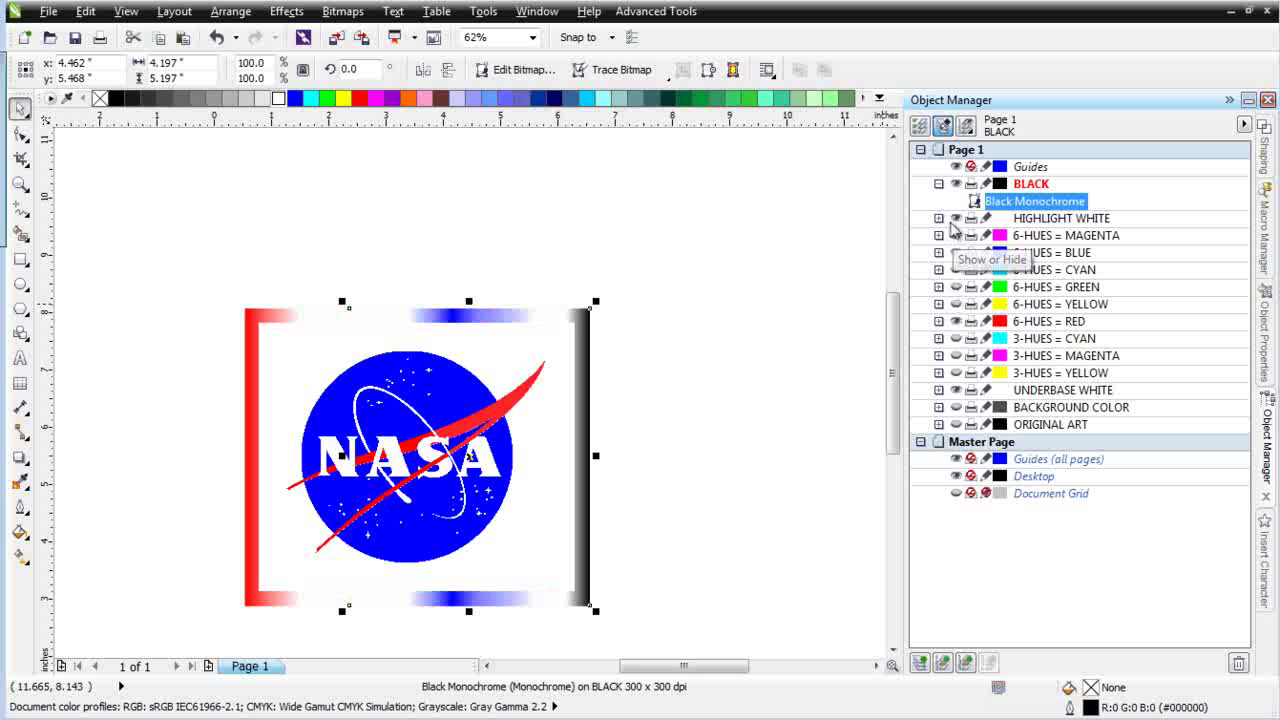
pyautogui.click(957, 219)
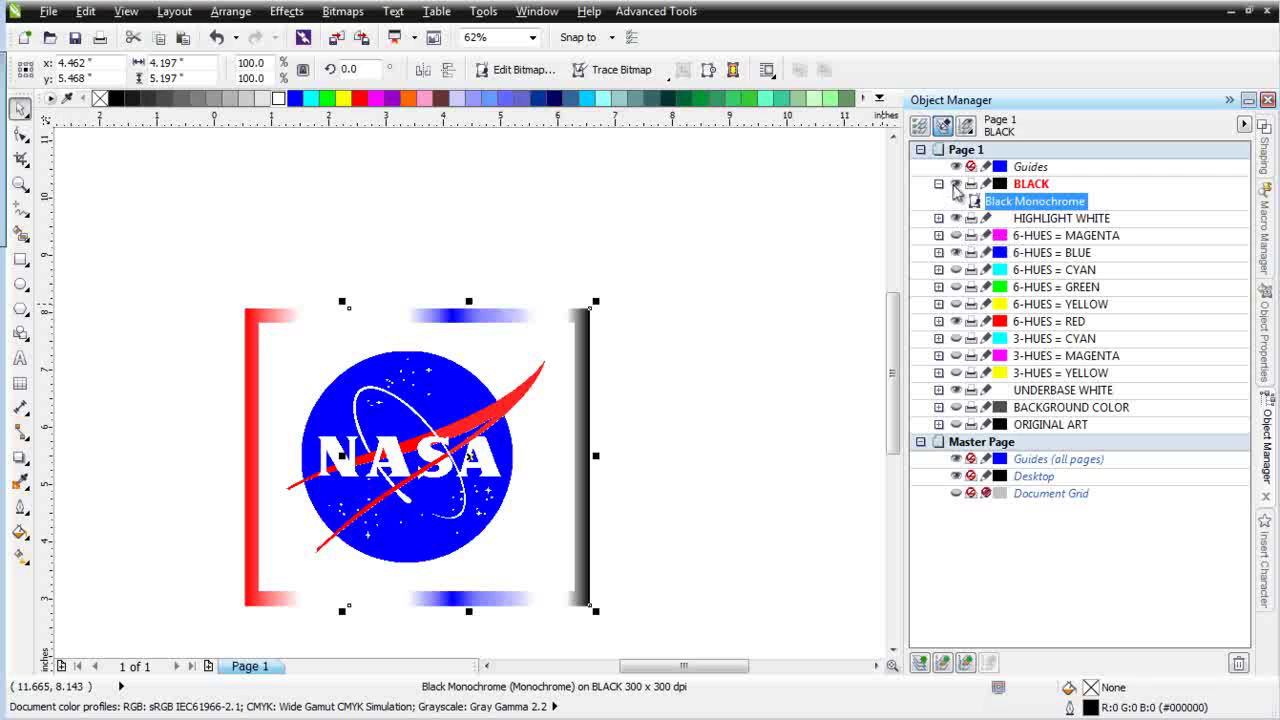
pyautogui.click(957, 185)
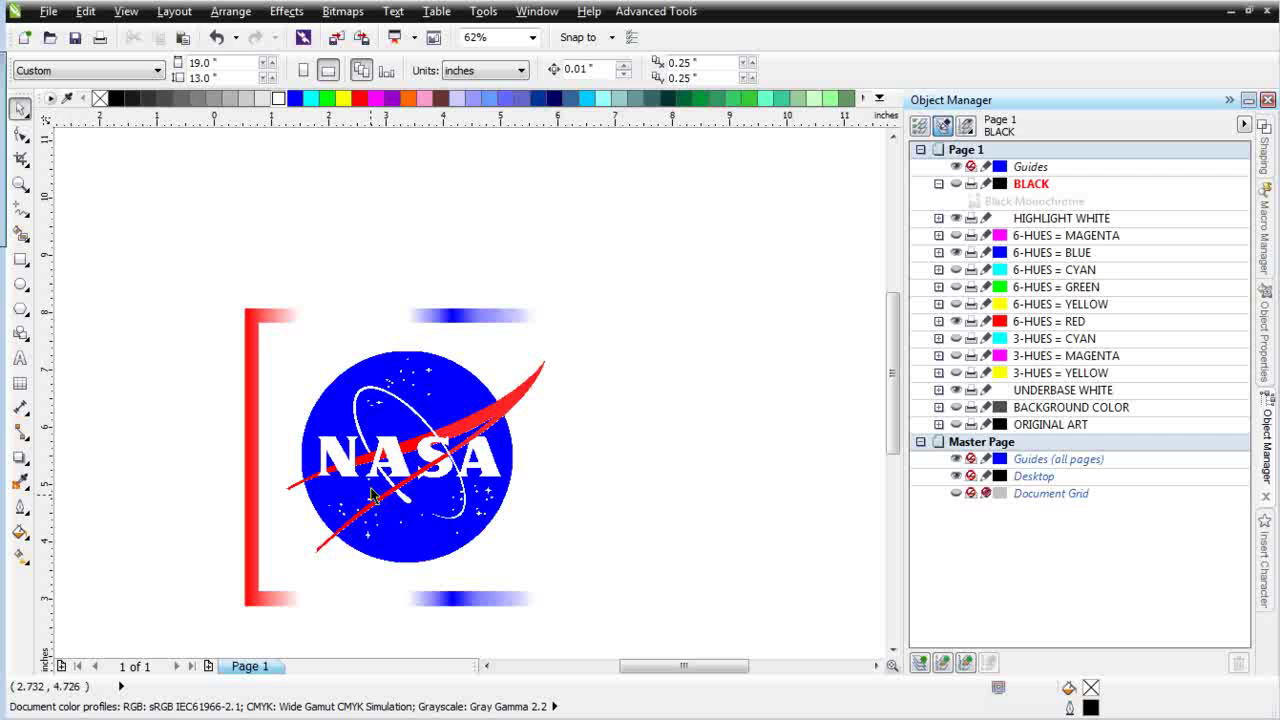
# Try to crop the visible separation bitmaps around the NASA logo while the hidden BLACK layer is active.
pyautogui.click(396, 430)
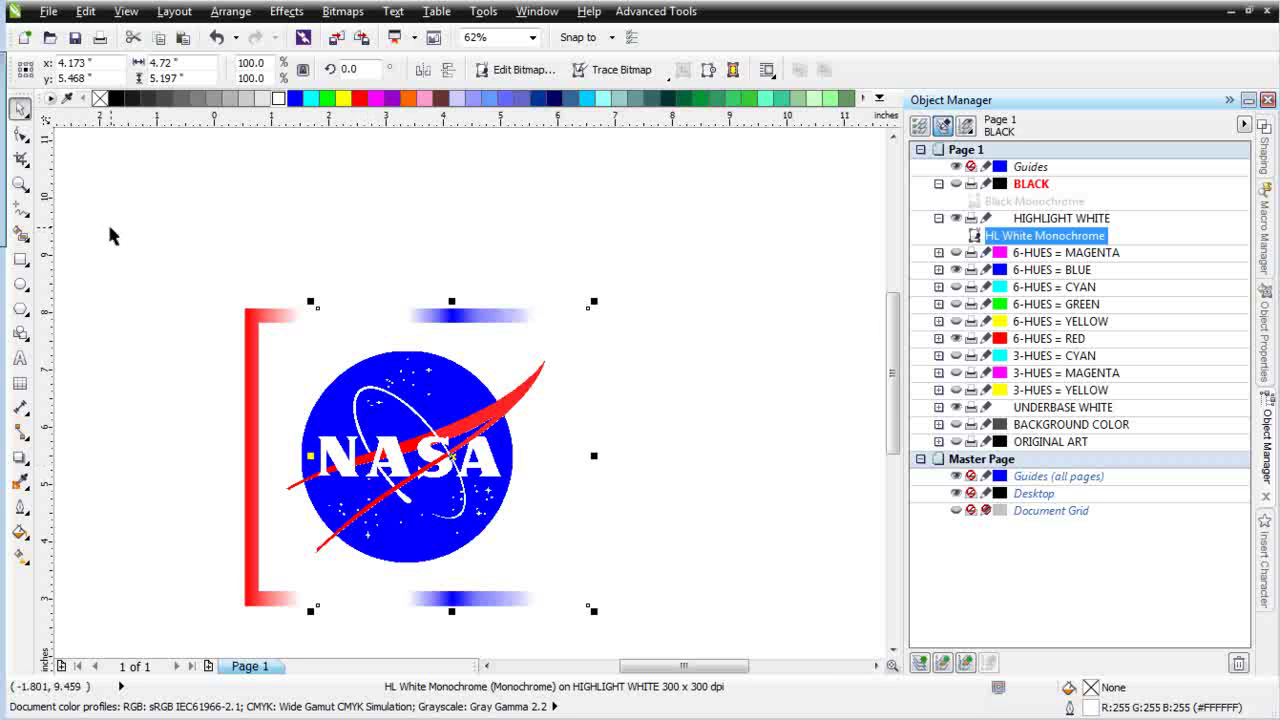
pyautogui.hotkey('ctrl', 'a')
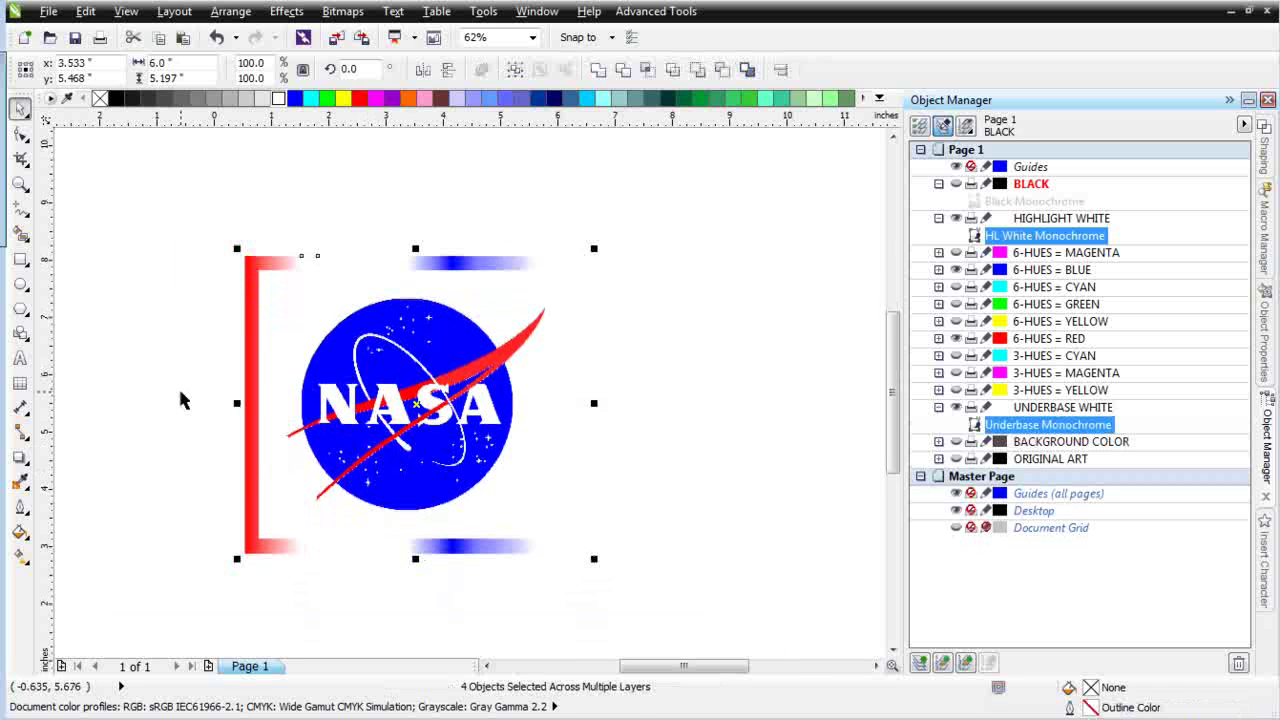
pyautogui.click(20, 158)
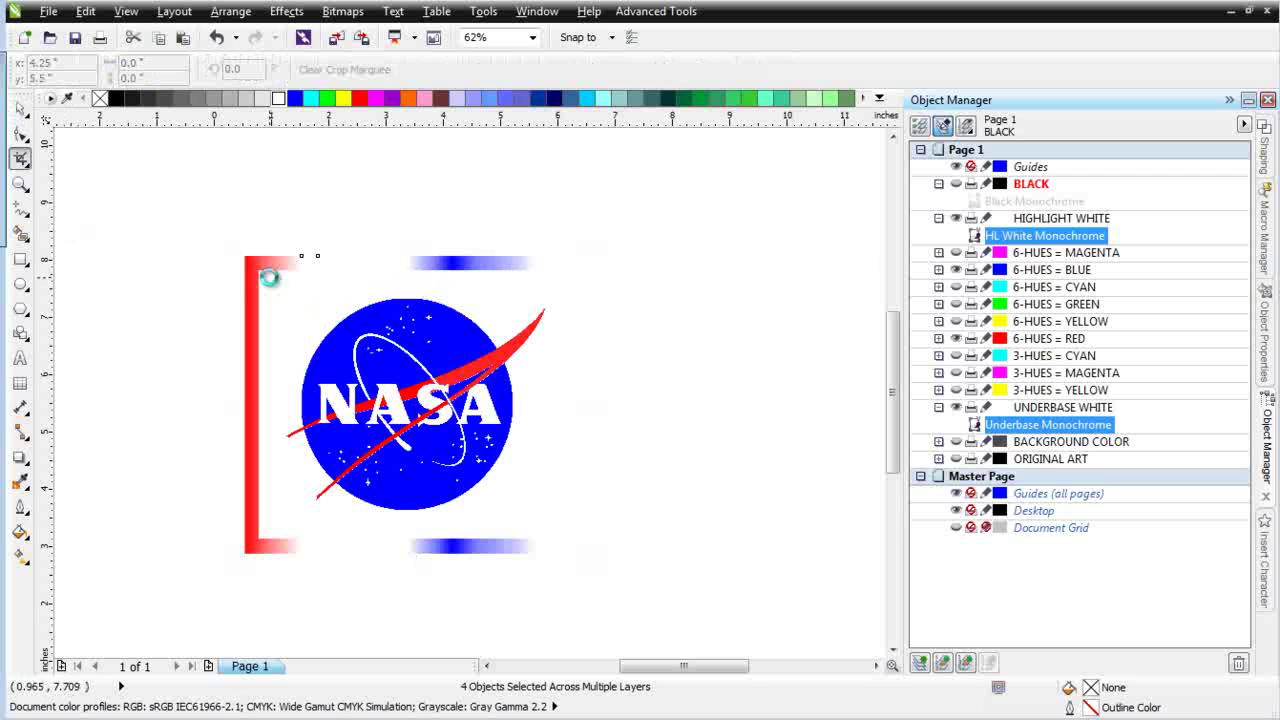
pyautogui.click(268, 278)
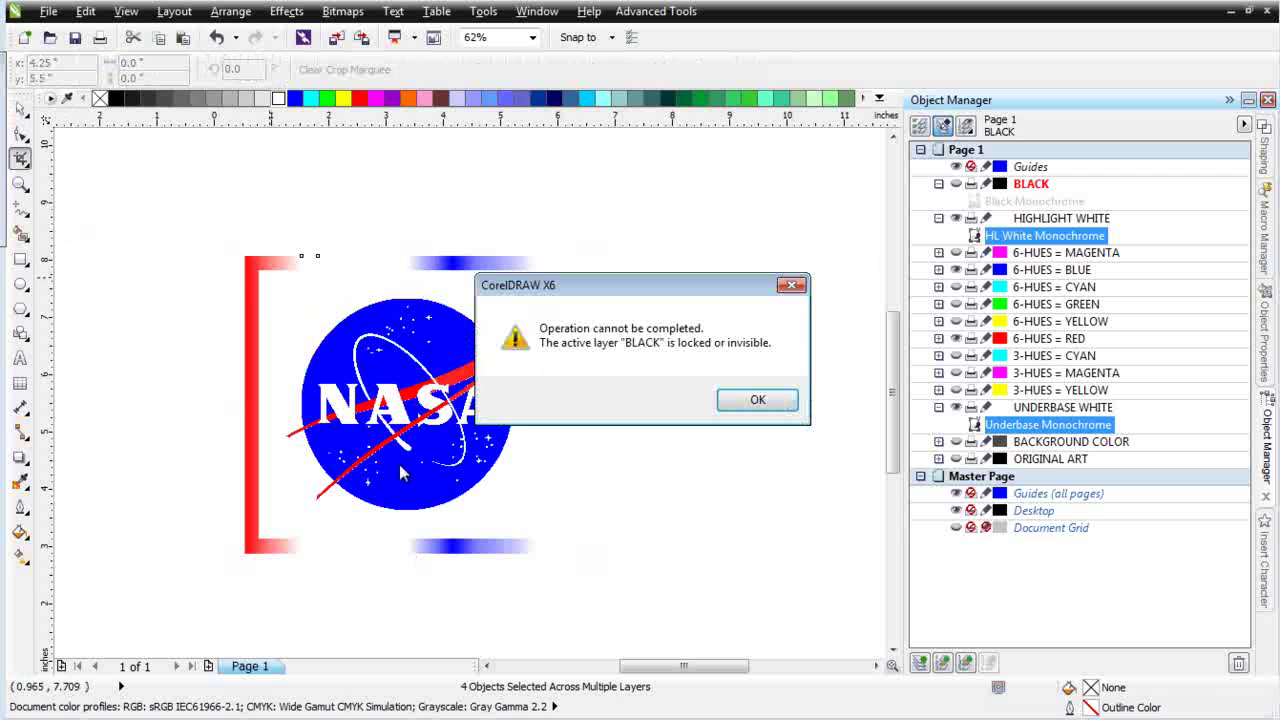
pyautogui.click(757, 400)
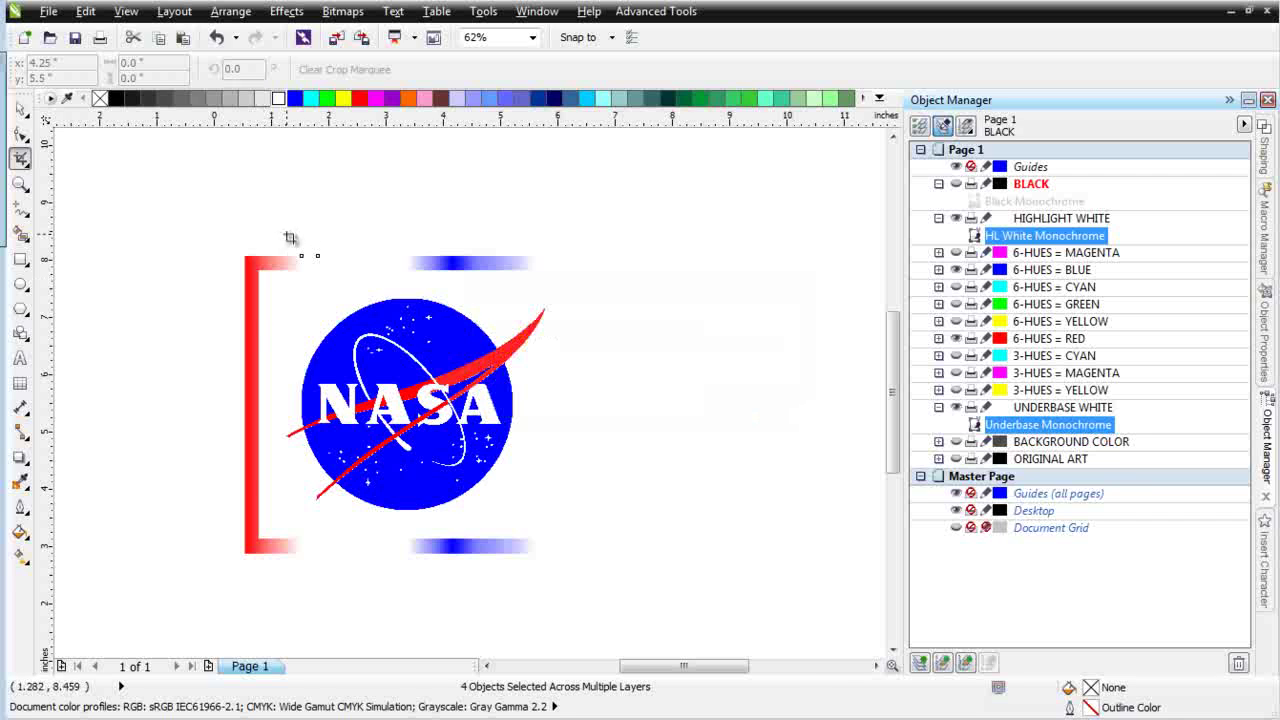
pyautogui.click(20, 108)
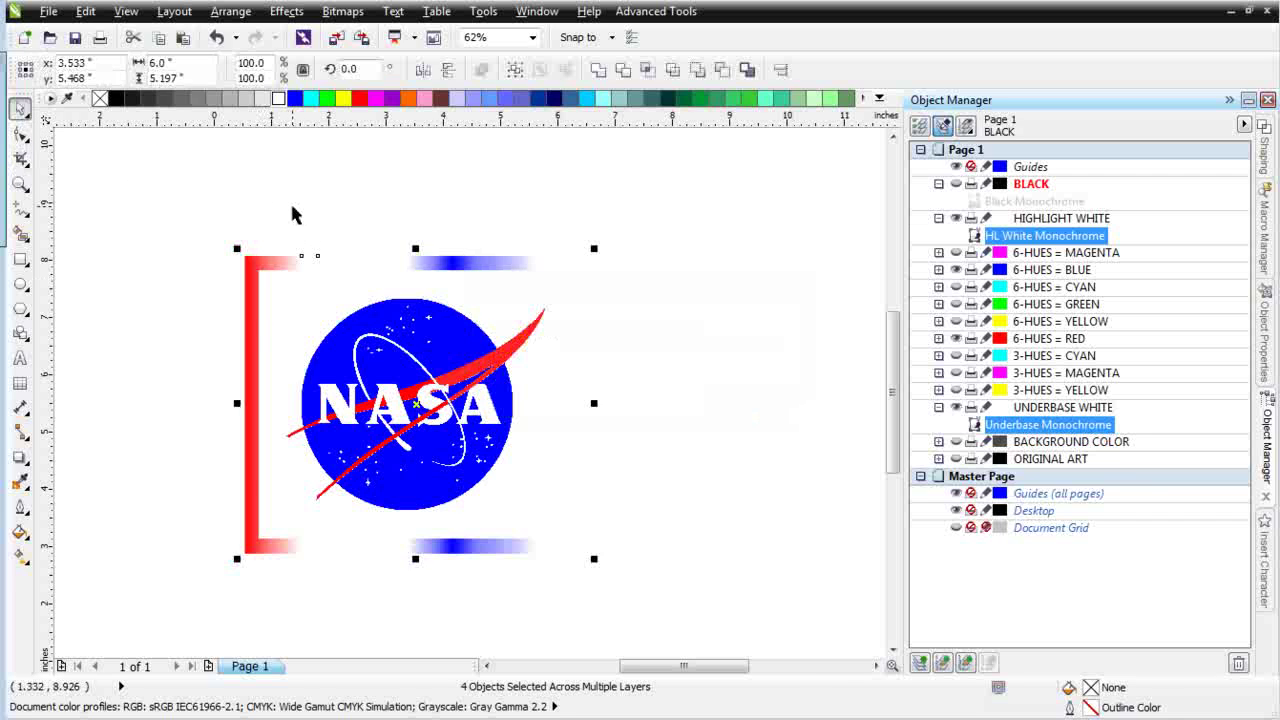
pyautogui.click(228, 245)
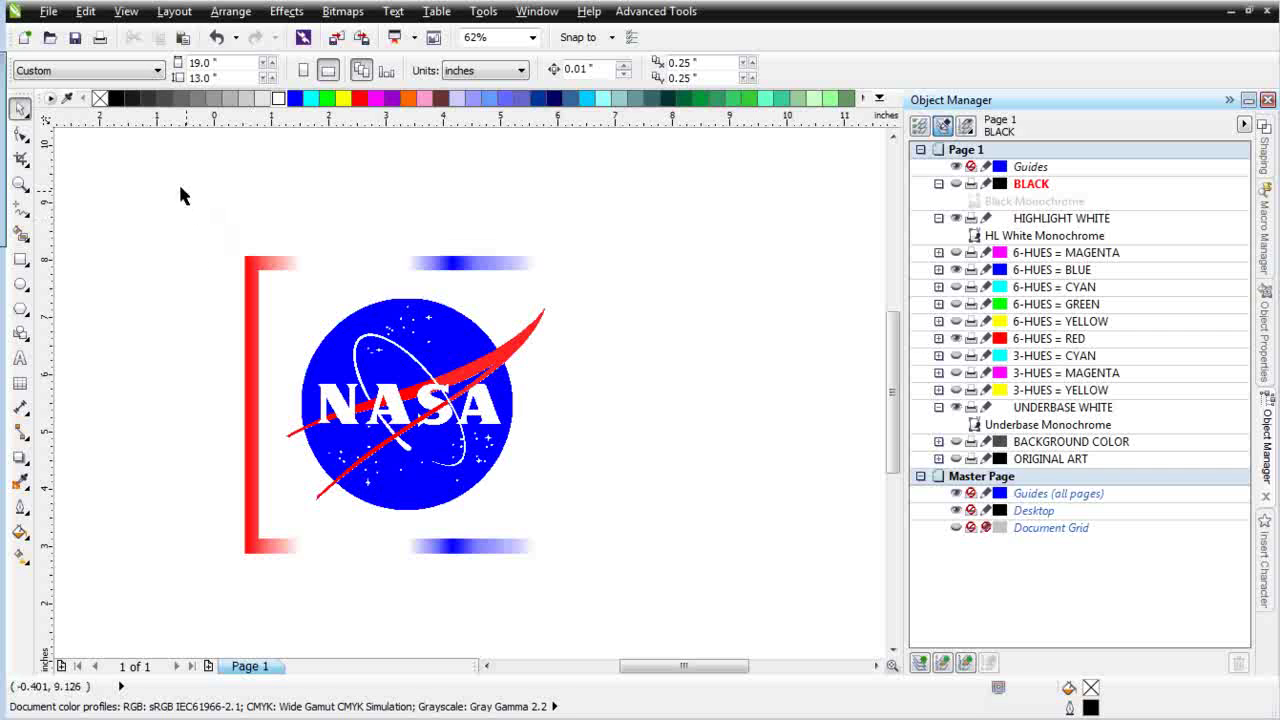
pyautogui.moveTo(172, 179); pyautogui.dragTo(795, 624)
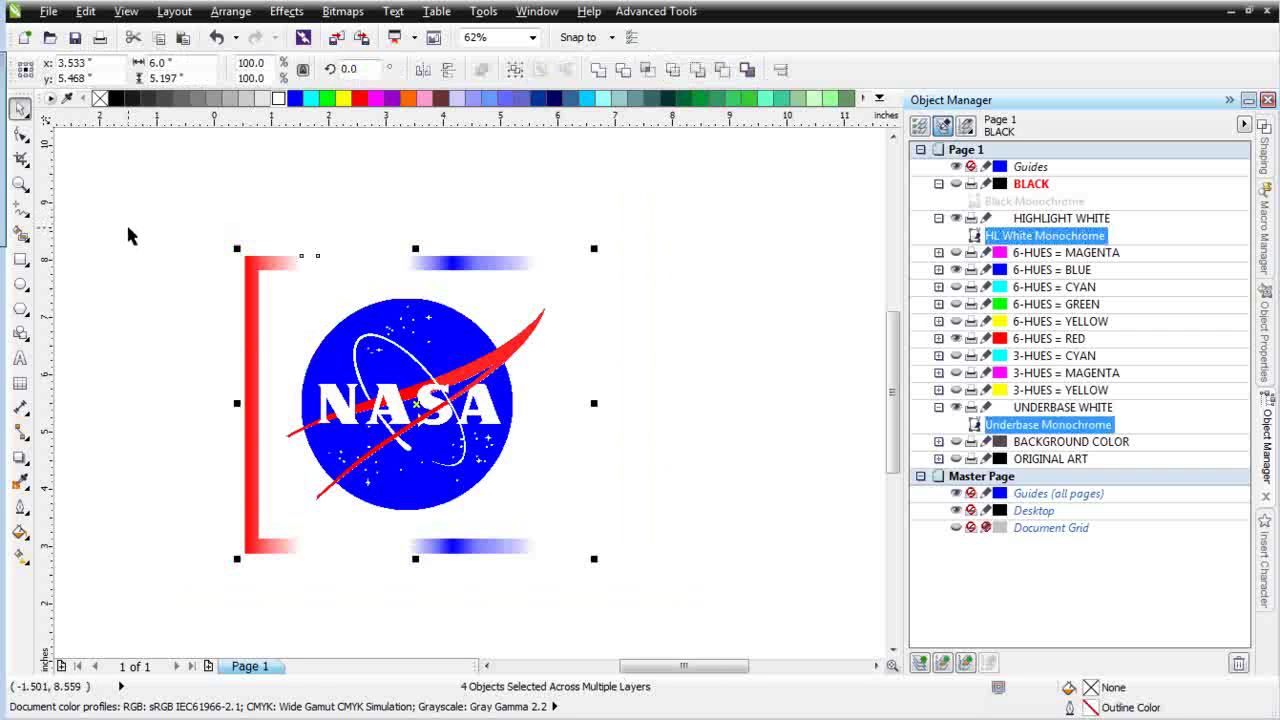
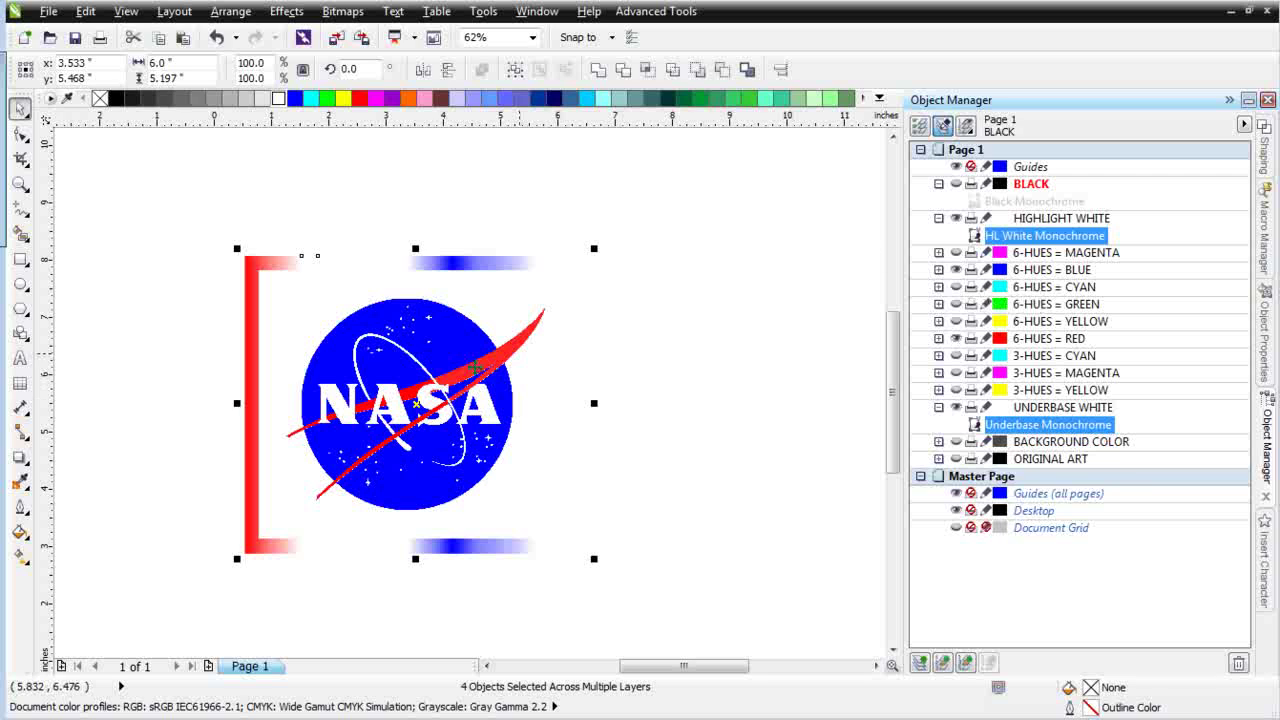
pyautogui.click(26, 168)
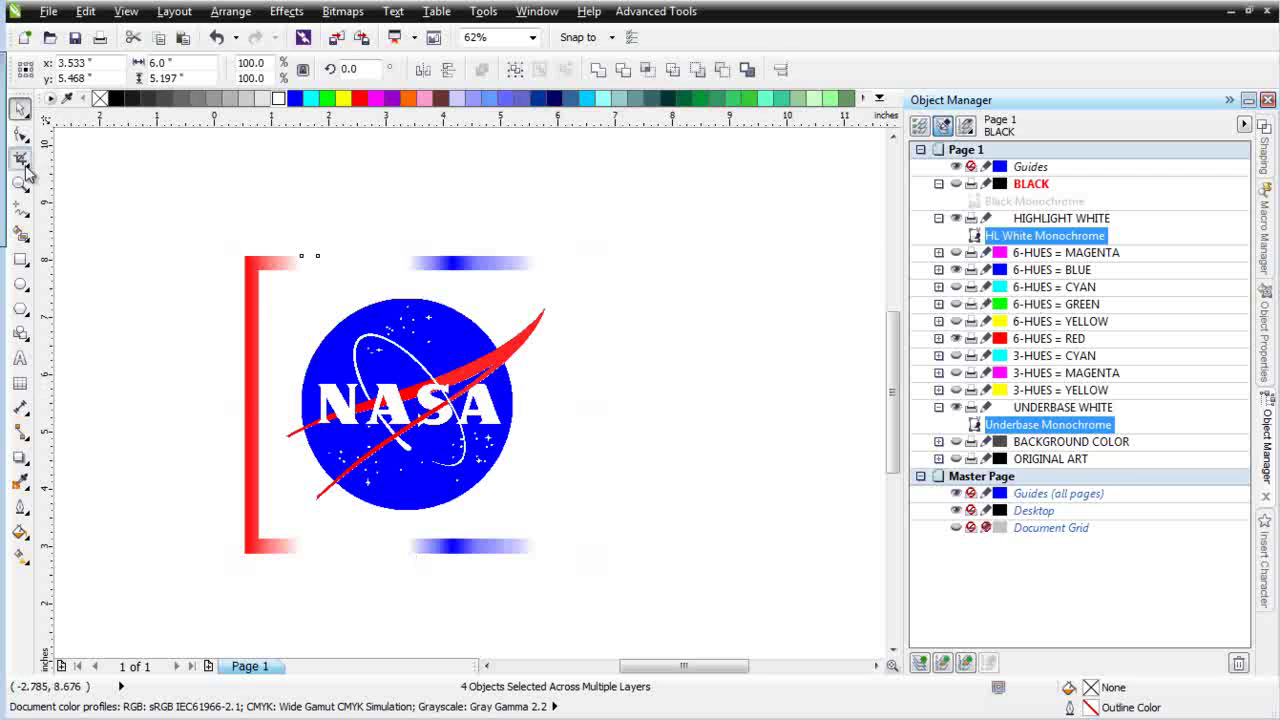
pyautogui.click(277, 283)
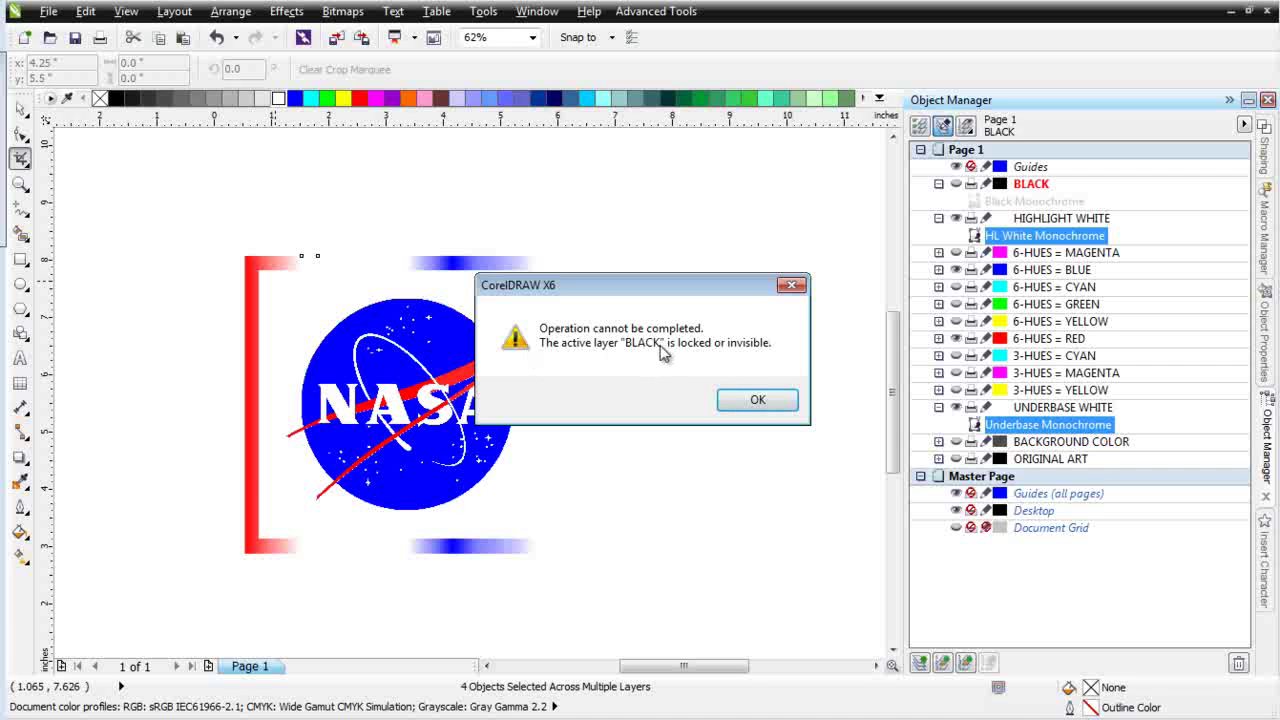
pyautogui.click(778, 402)
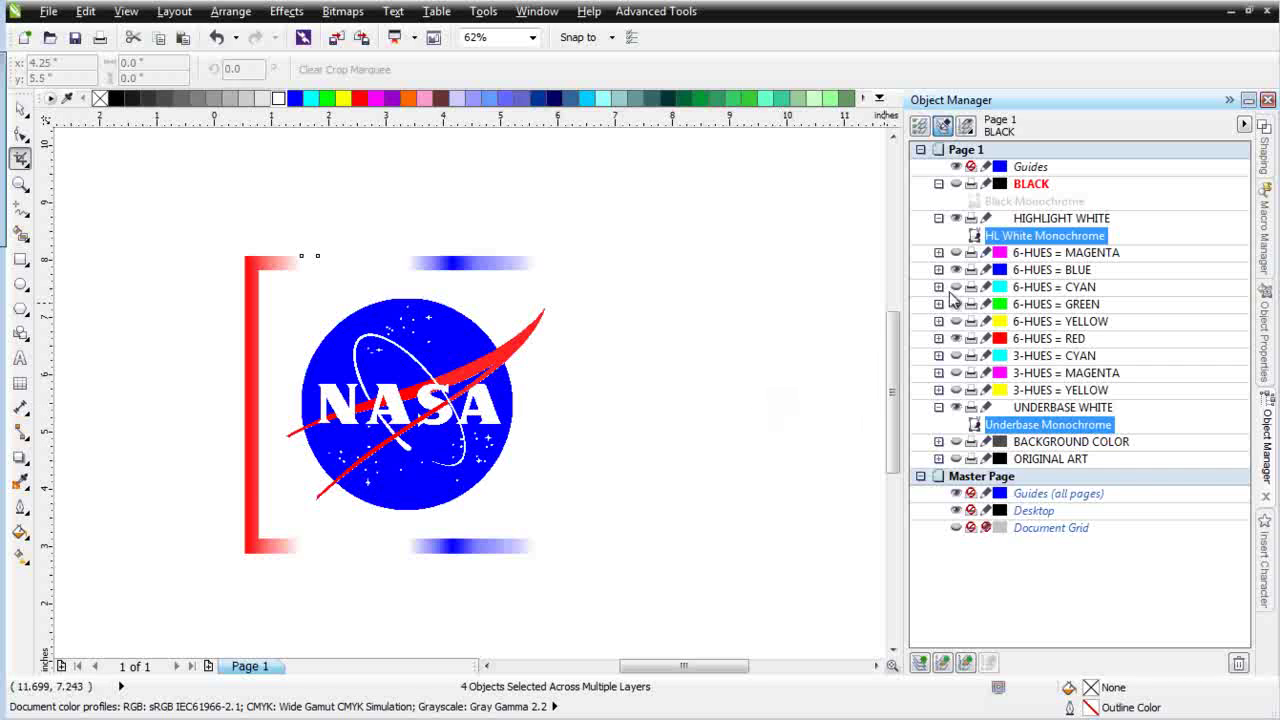
pyautogui.click(20, 108)
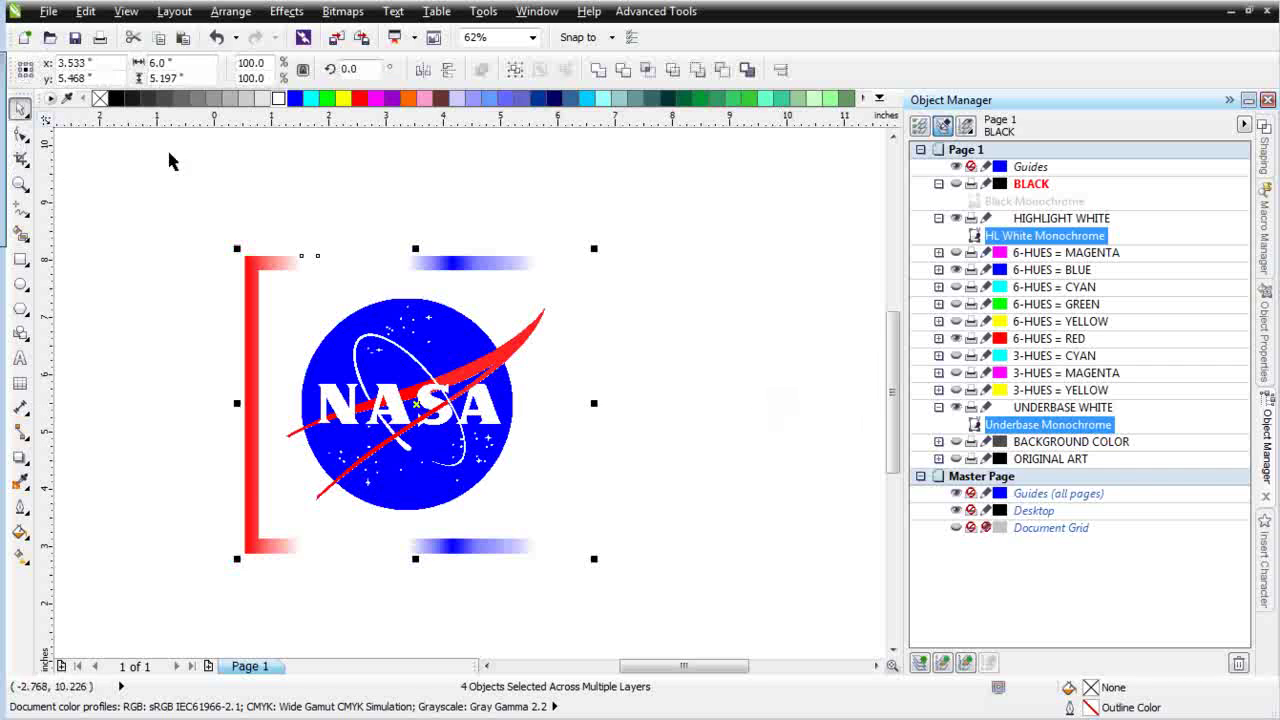
pyautogui.click(956, 184)
pyautogui.click(956, 184)
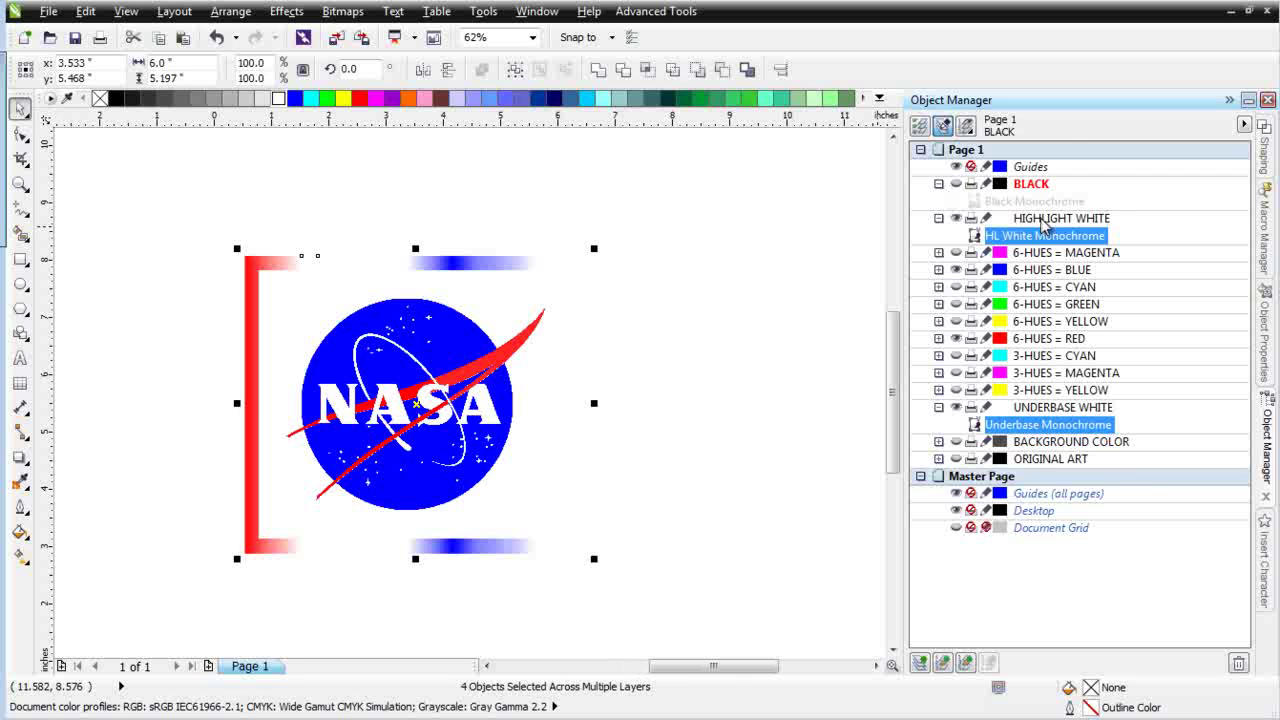
# Make the HIGHLIGHT WHITE layer active and crop the visible separation bitmaps around the NASA logo to about 4.88 × 4.35 inches.
pyautogui.click(1043, 220)
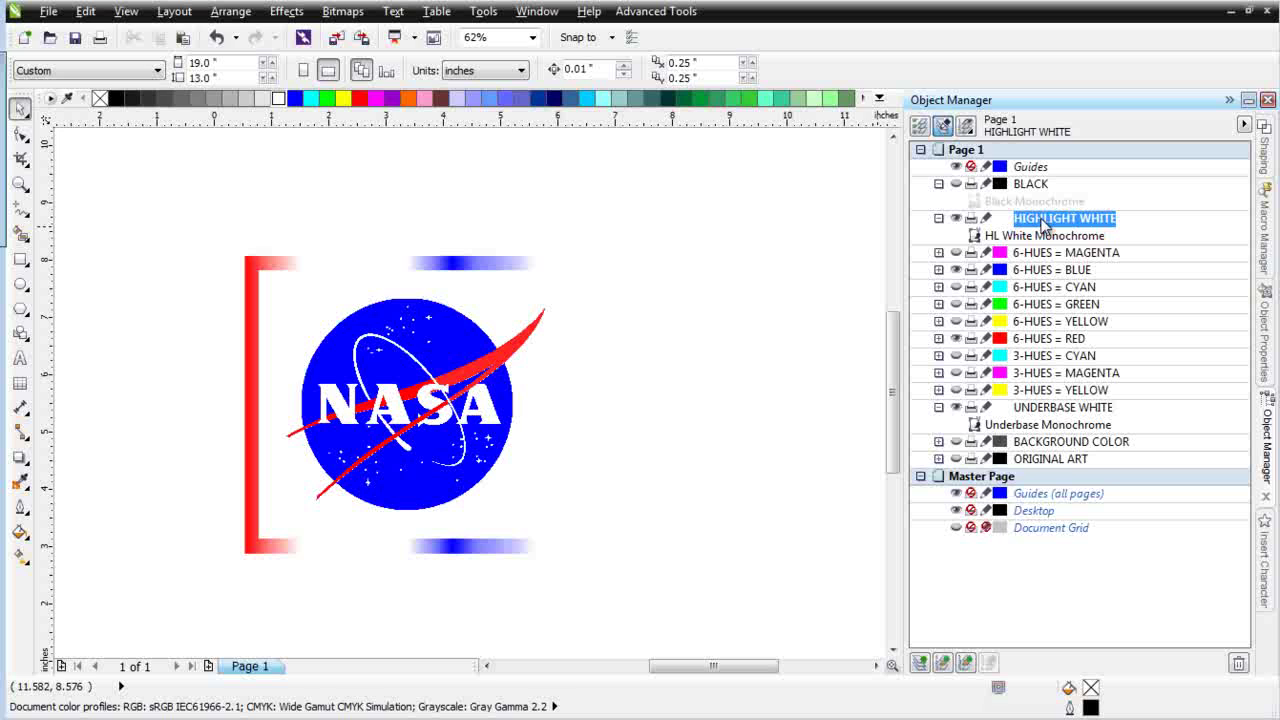
pyautogui.click(463, 397)
pyautogui.moveTo(163, 200); pyautogui.dragTo(808, 657)
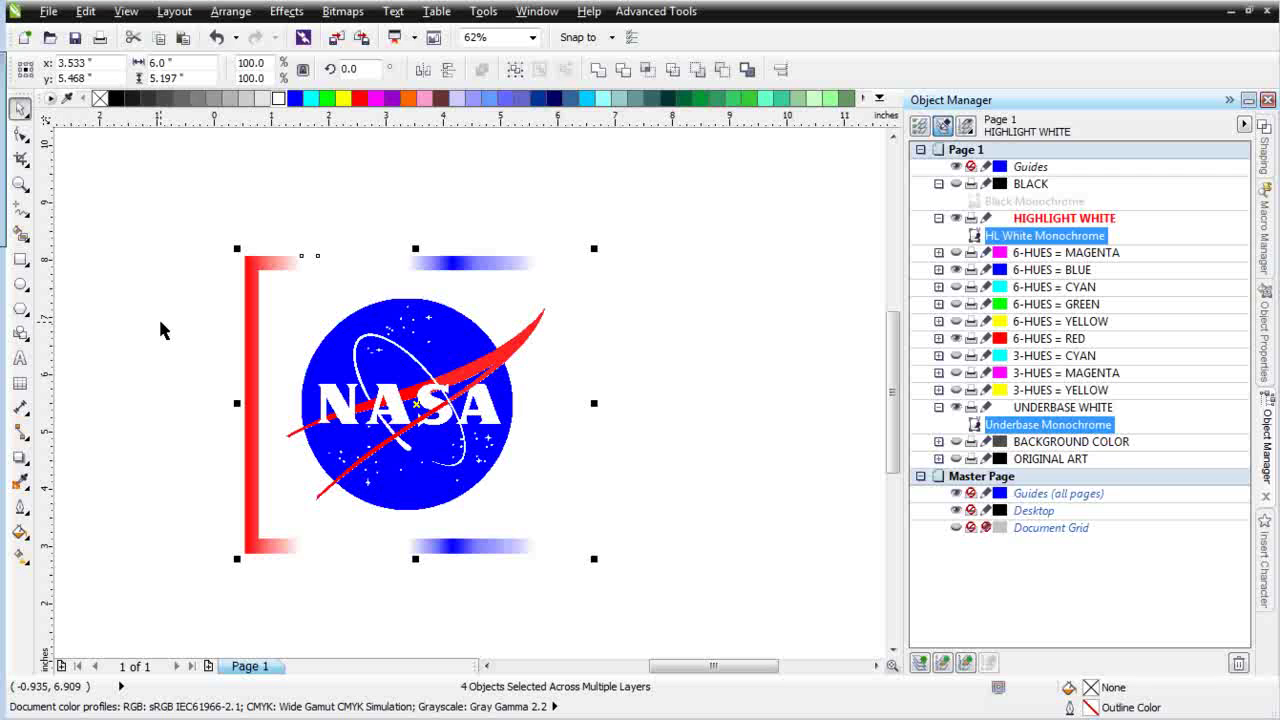
pyautogui.click(20, 158)
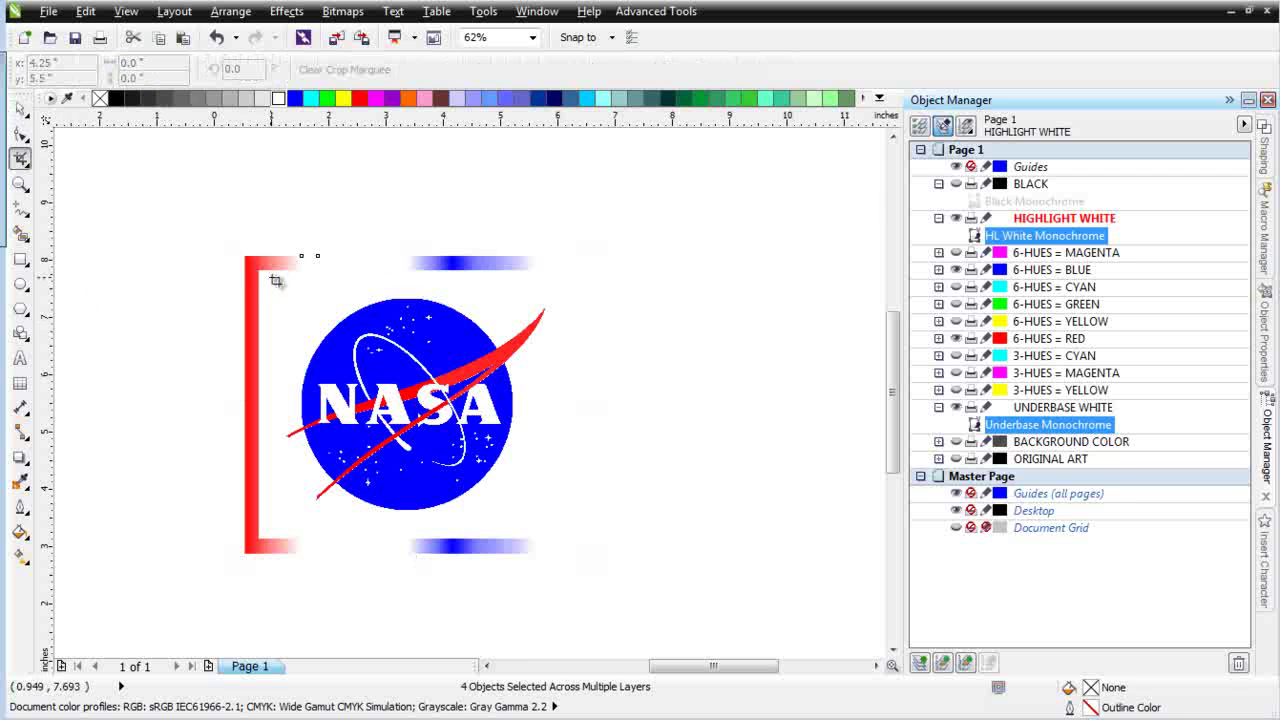
pyautogui.moveTo(277, 281); pyautogui.dragTo(554, 529)
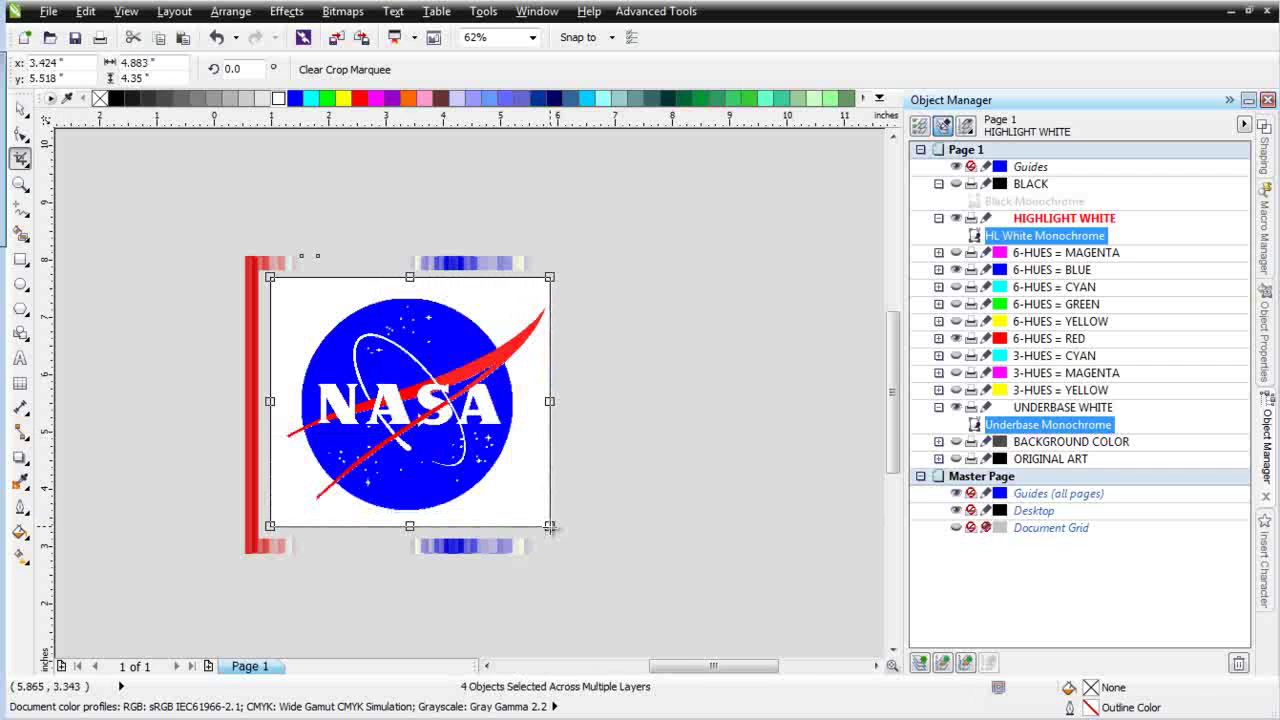
pyautogui.click(418, 413)
pyautogui.doubleClick(415, 406)
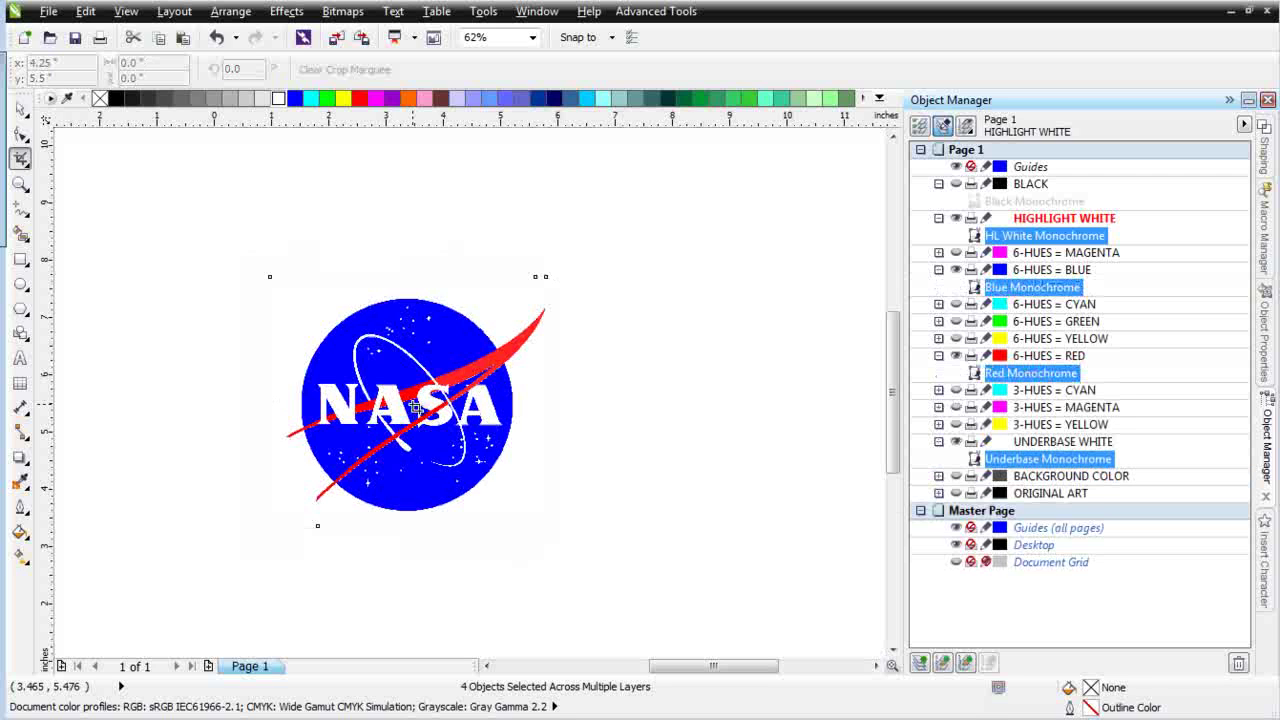
# Group the four cropped NASA separation bitmaps and paste a copy of the group into spaceman.cdr.
pyautogui.click(20, 108)
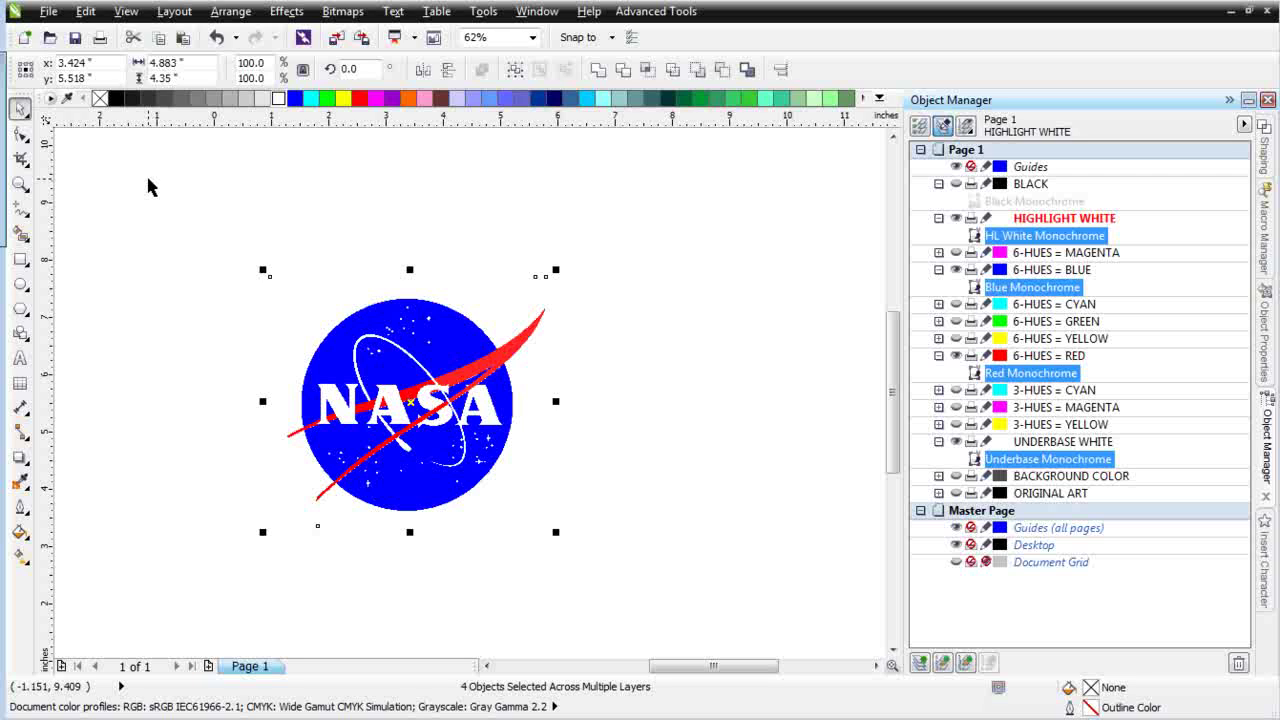
pyautogui.moveTo(170, 200); pyautogui.dragTo(616, 564)
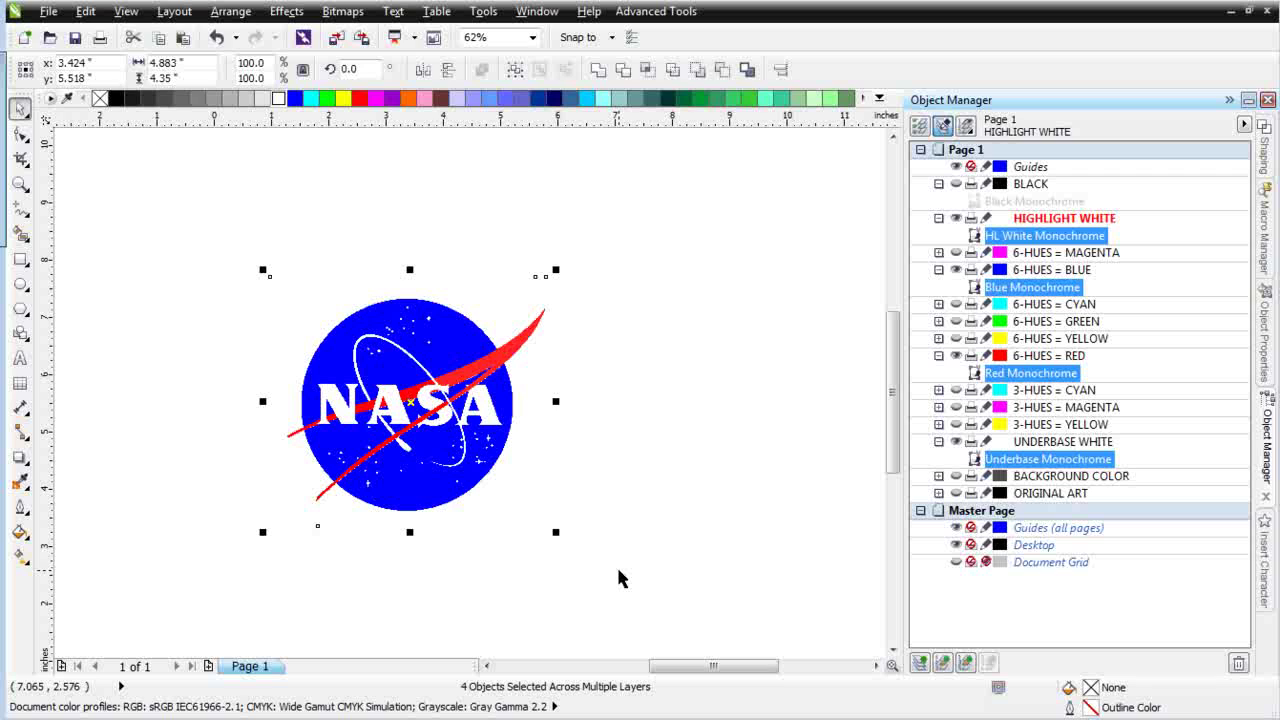
pyautogui.click(510, 72)
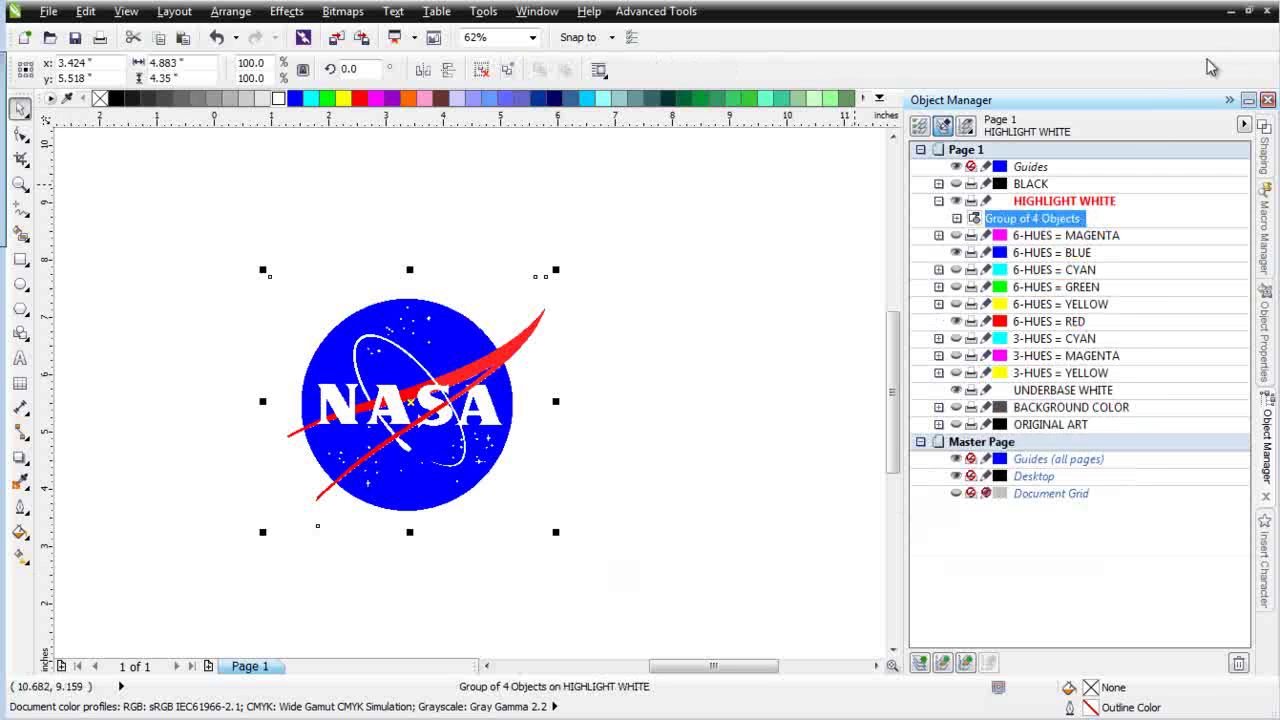
pyautogui.click(1249, 11)
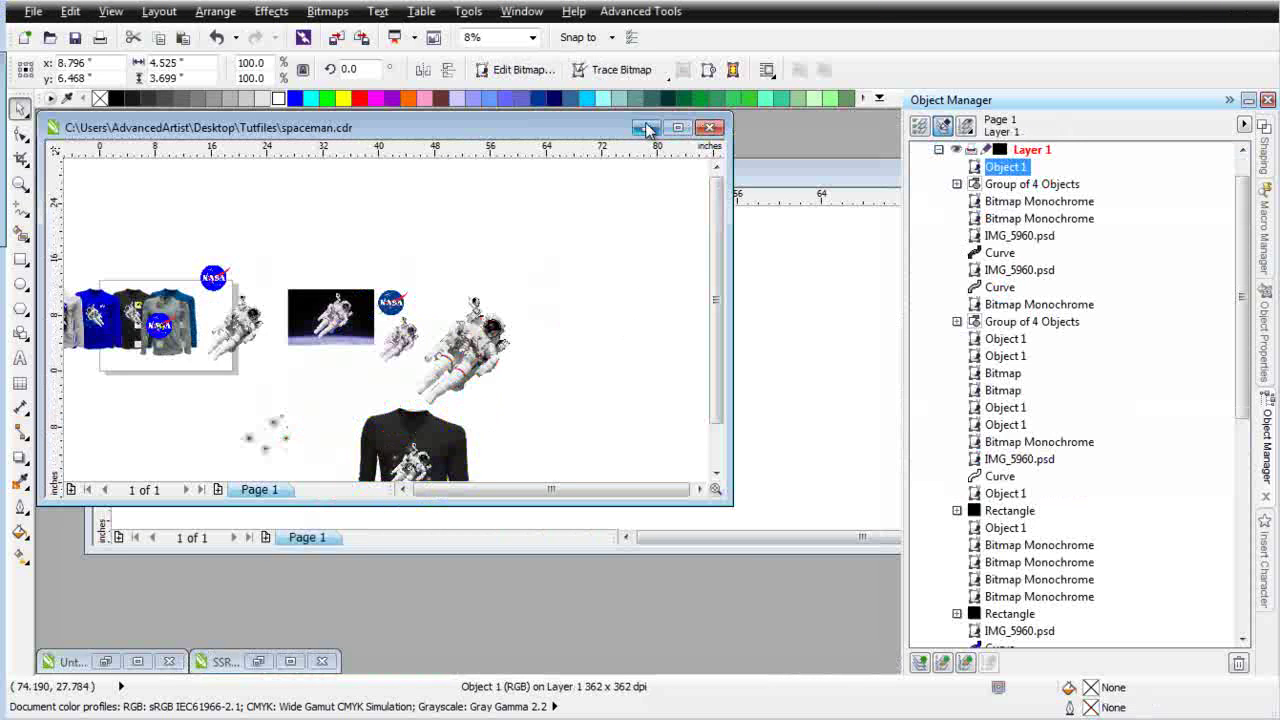
pyautogui.click(684, 129)
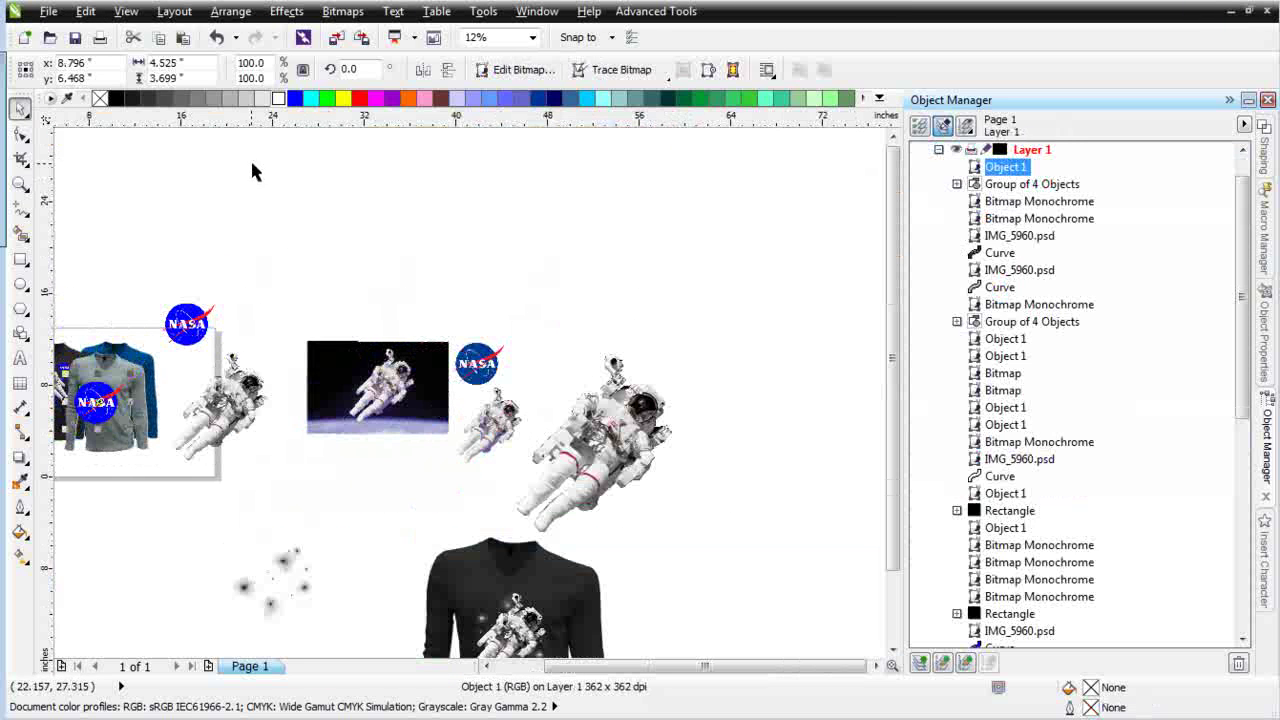
pyautogui.hotkey('ctrl', 'v')
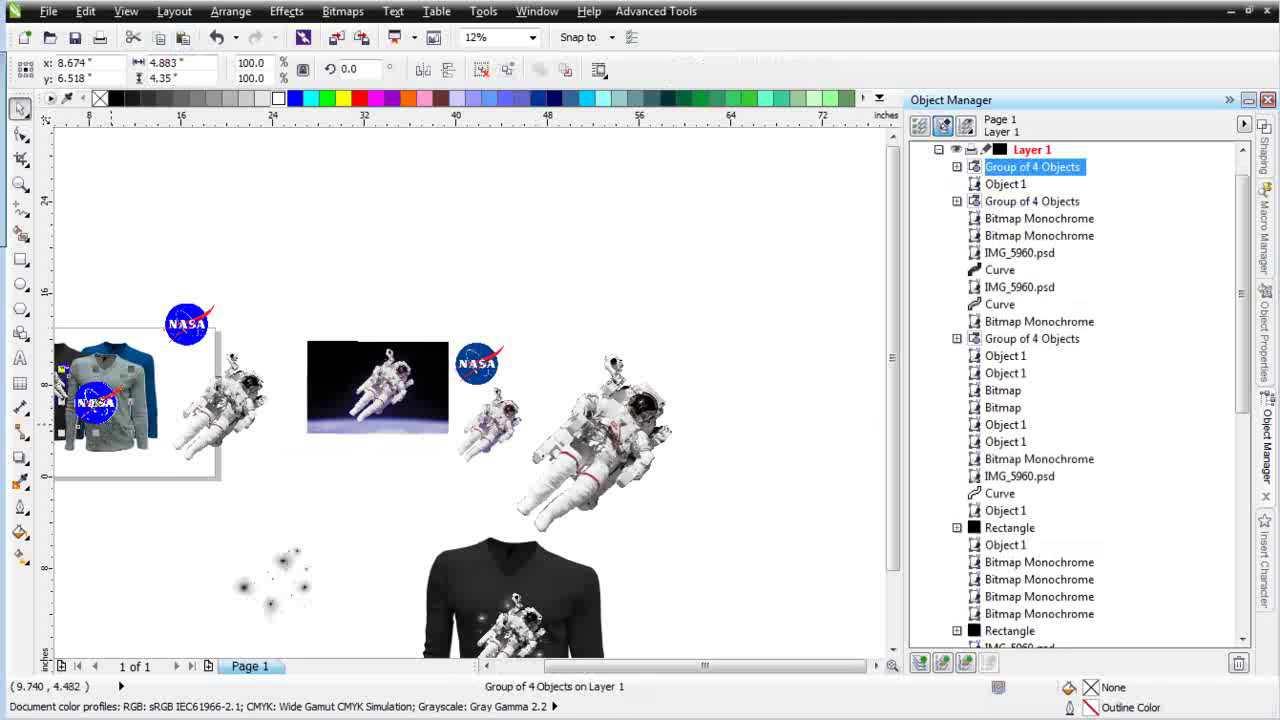
# Move the pasted NASA logo onto the black shirt's chest beside the astronaut and scale it to 61%.
pyautogui.moveTo(95, 406); pyautogui.dragTo(545, 605)
pyautogui.scroll(3, 545, 605)
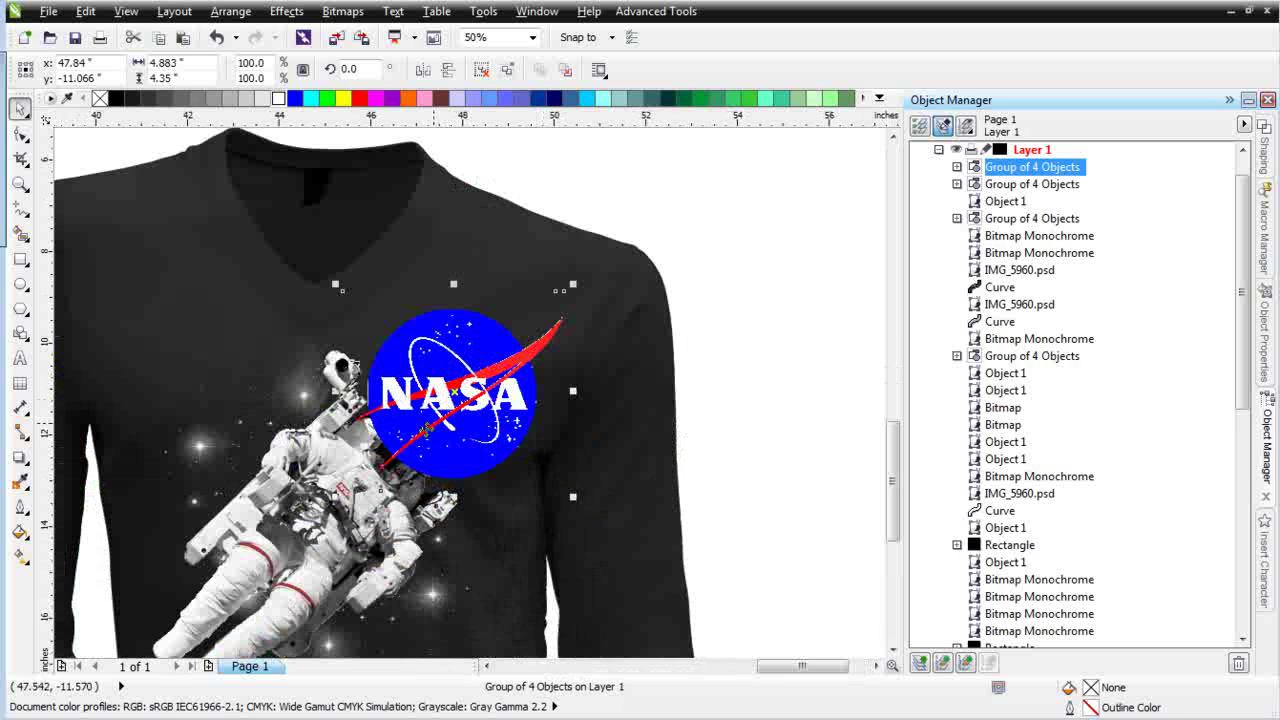
pyautogui.moveTo(572, 285); pyautogui.dragTo(485, 363)
pyautogui.moveTo(406, 434); pyautogui.dragTo(424, 402)
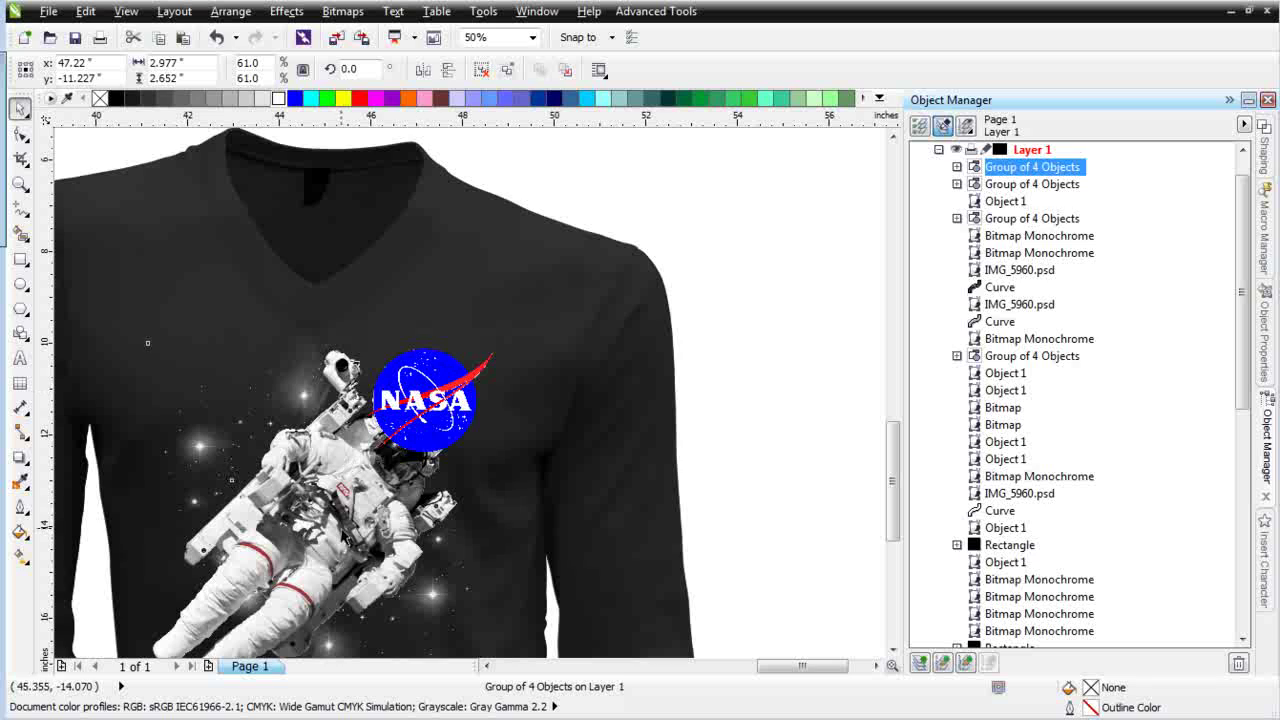
# Mirror the astronaut group on the black shirt horizontally and shift it slightly up and to the left.
pyautogui.click(346, 540)
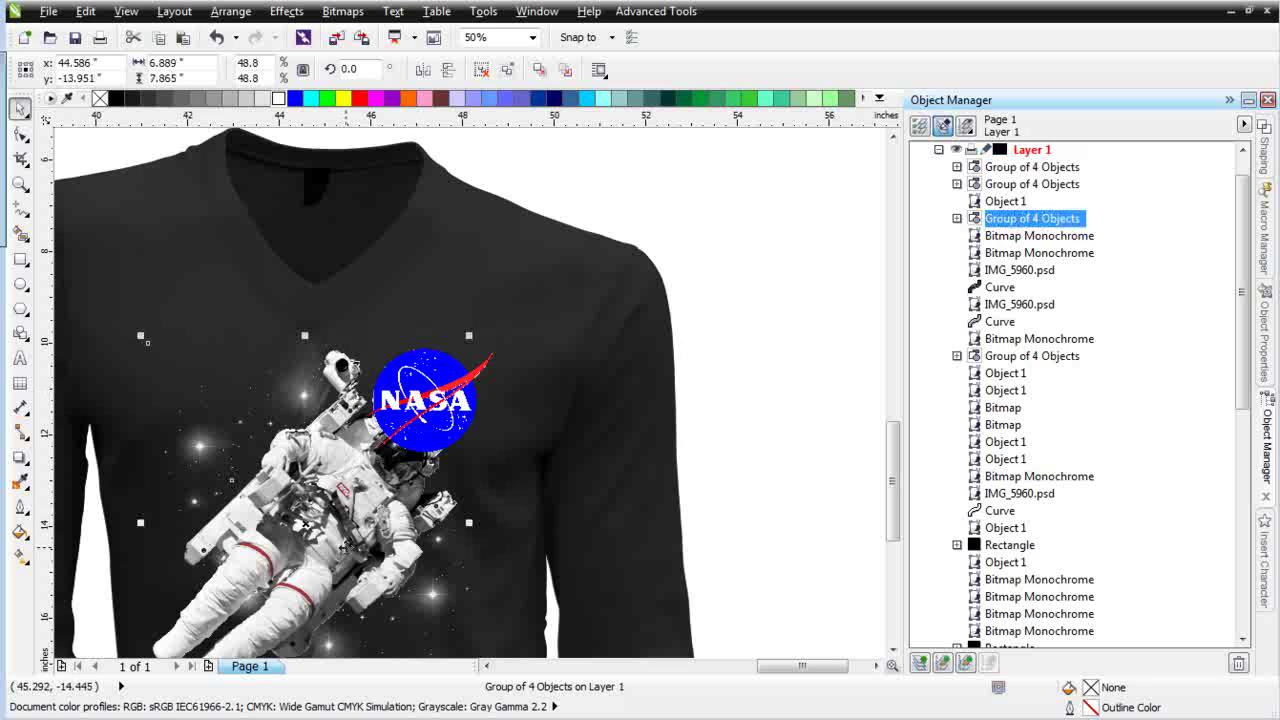
pyautogui.click(435, 72)
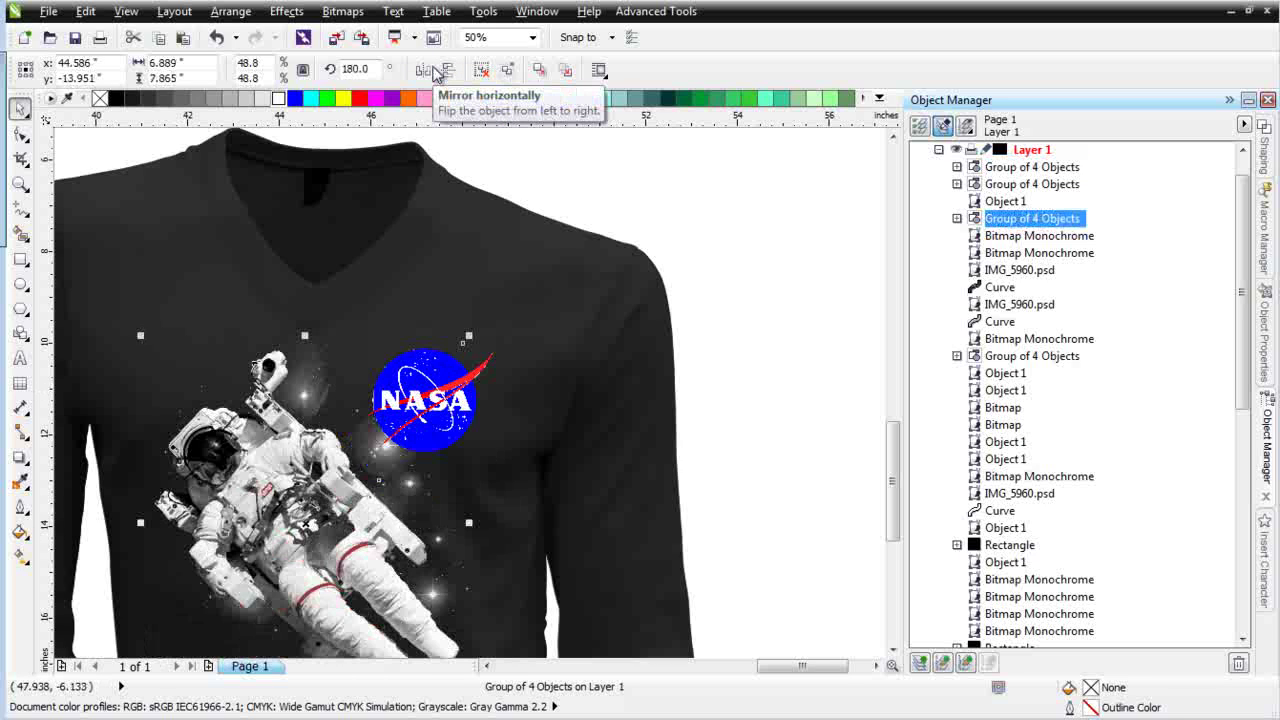
pyautogui.moveTo(336, 566); pyautogui.dragTo(331, 545)
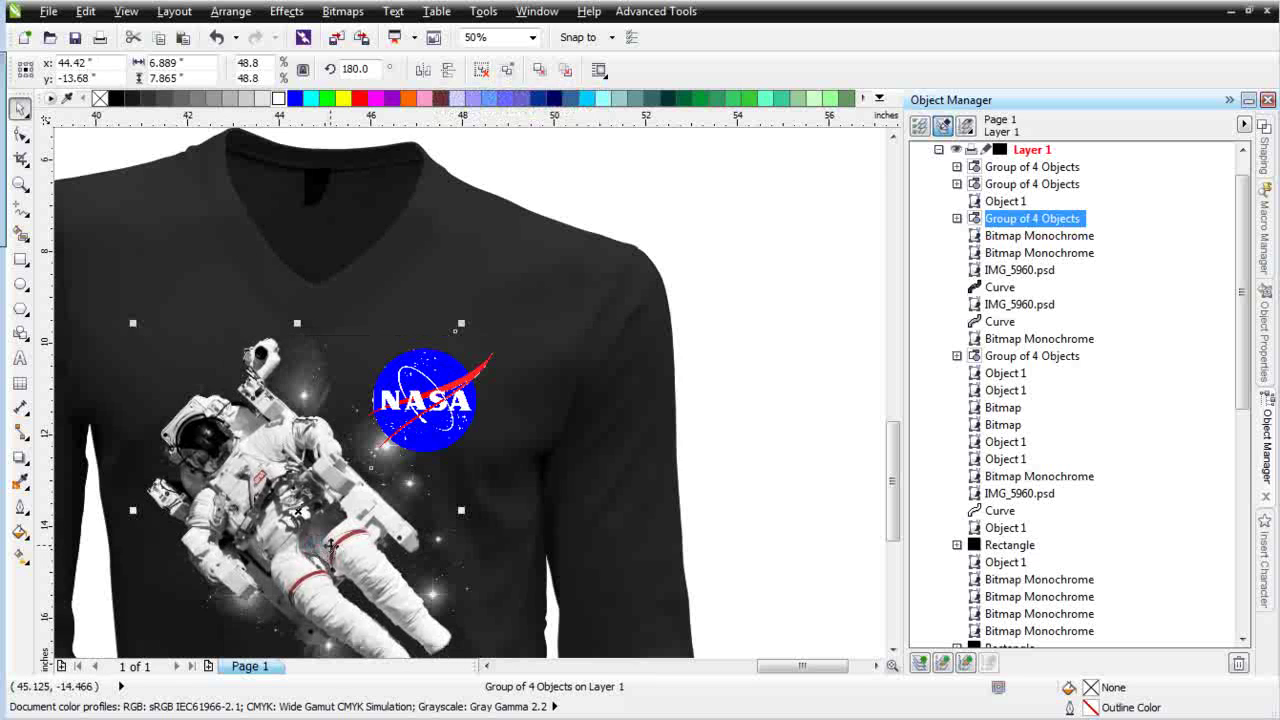
pyautogui.press('F3')
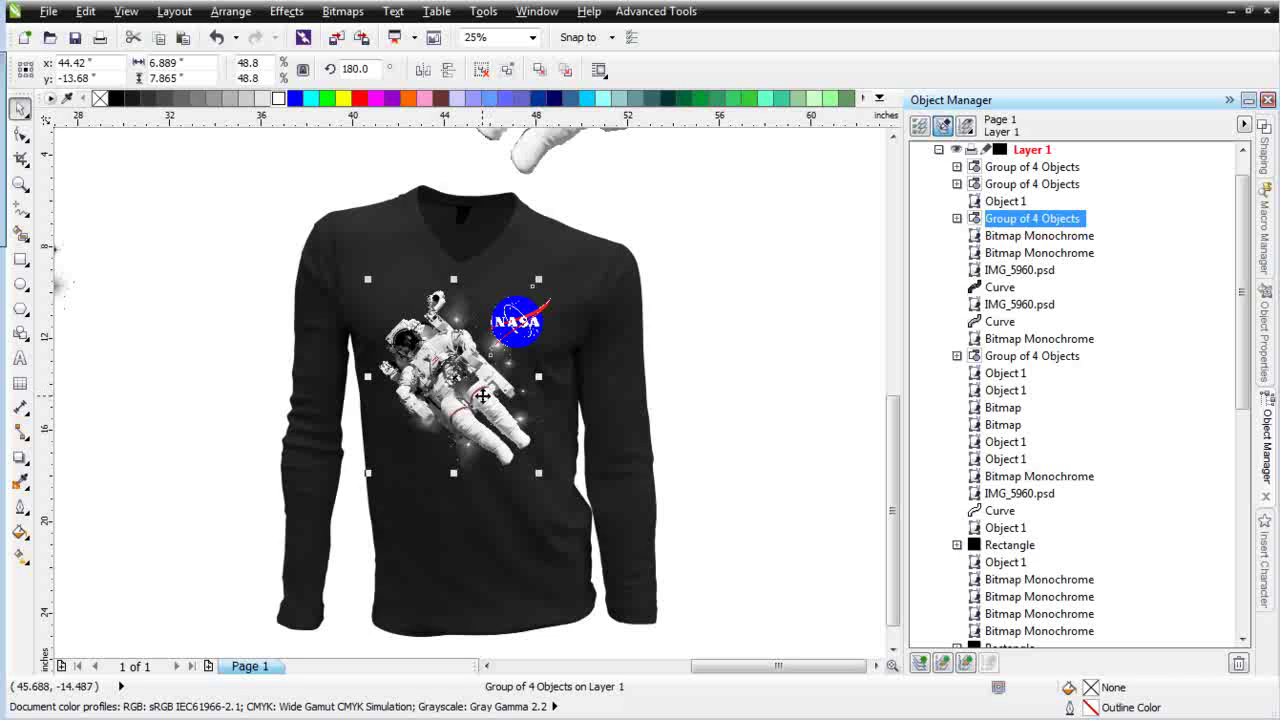
# Shift the NASA logo on the black shirt slightly up and toward the astronaut, to about x 46.887, y -10.727 inches.
pyautogui.click(514, 322)
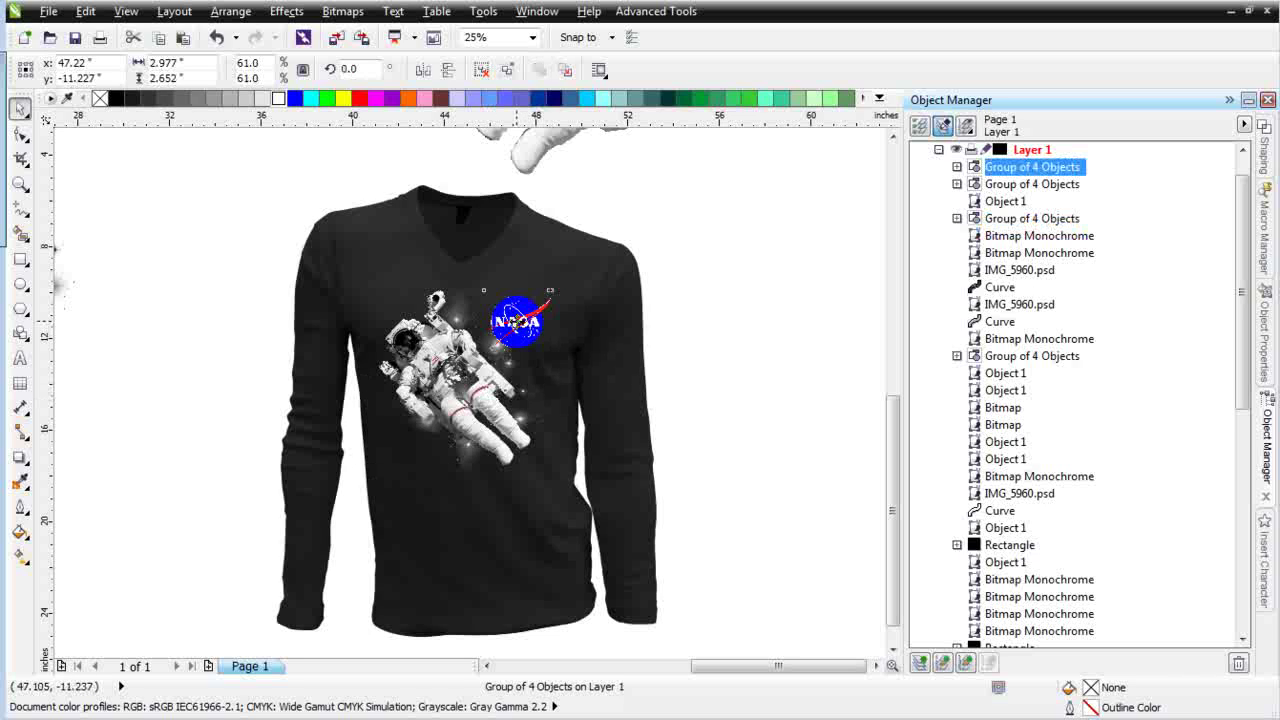
pyautogui.scroll(3, 509, 311)
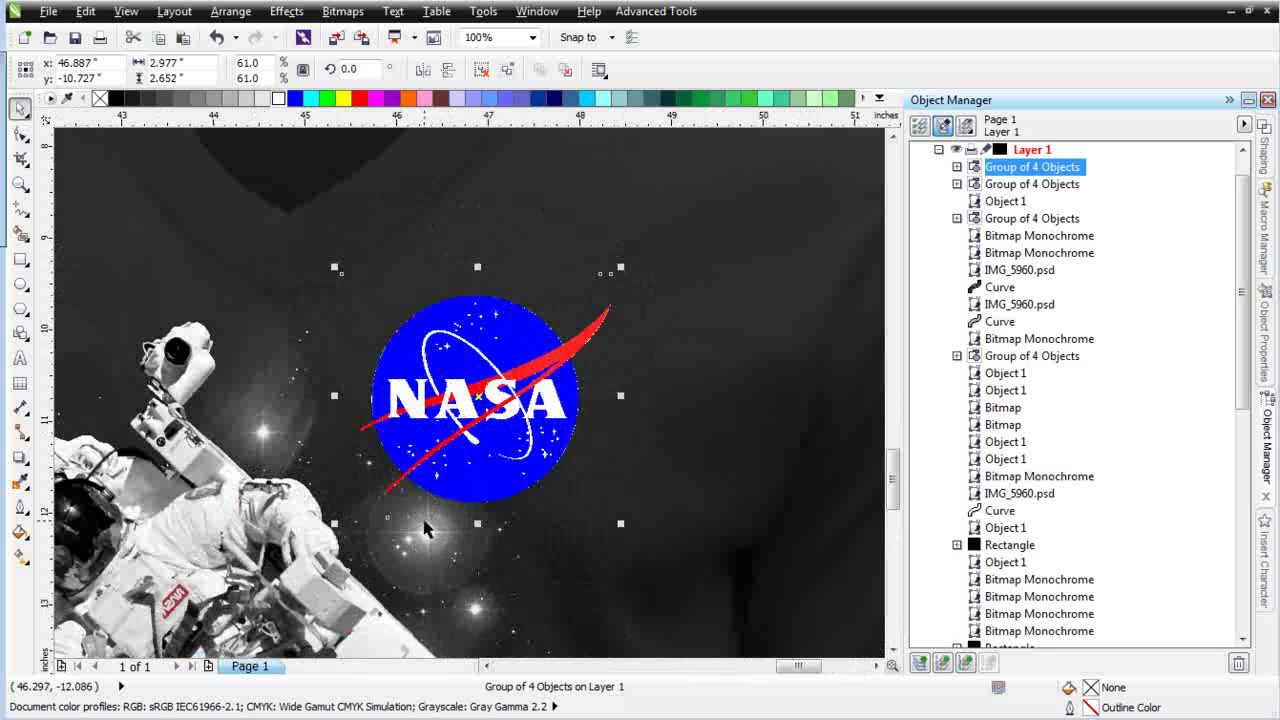
pyautogui.scroll(-1, 424, 528)
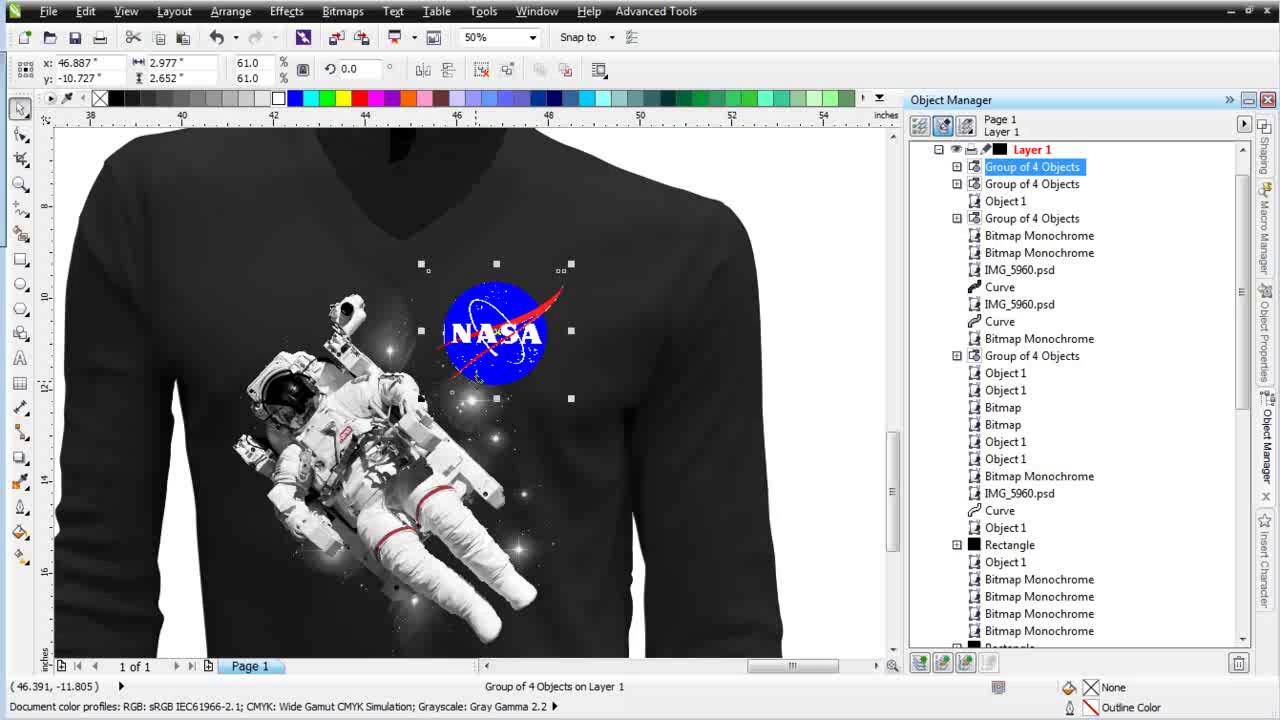
pyautogui.scroll(-1, 476, 377)
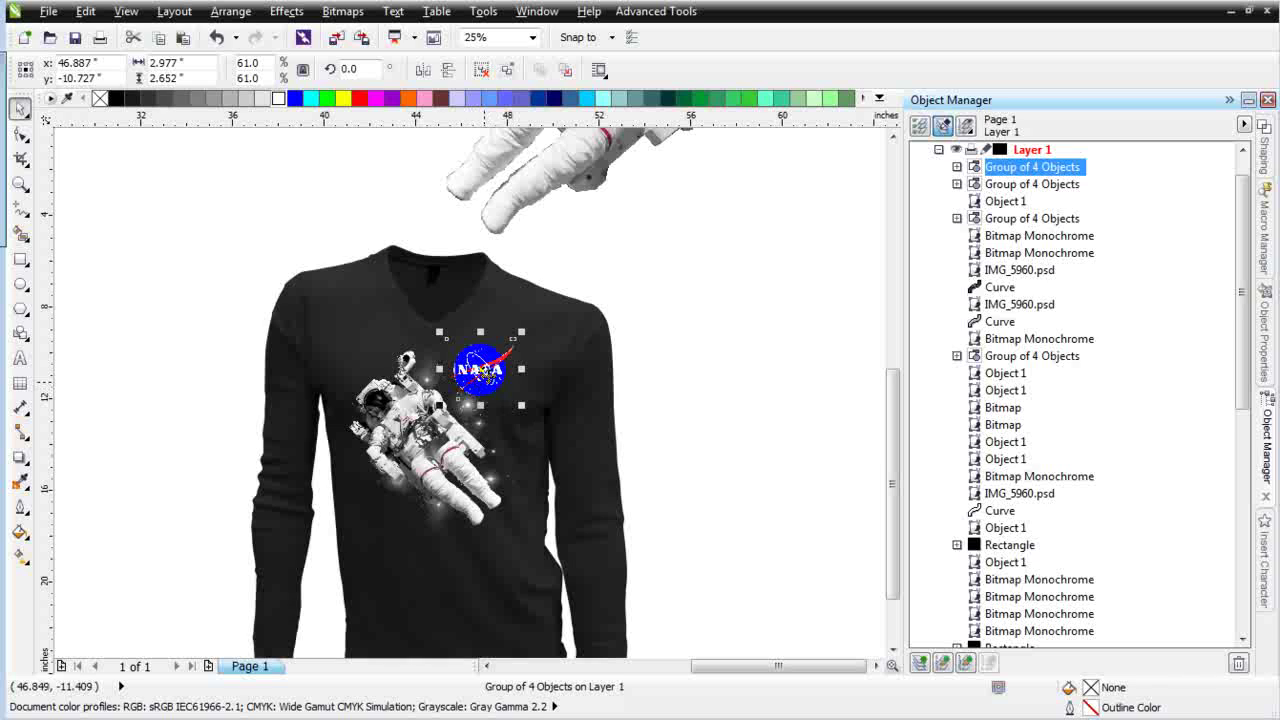
# Place a duplicate of the NASA logo on the blank area beside the black shirt and ungroup it.
pyautogui.moveTo(480, 370); pyautogui.dragTo(686, 393)
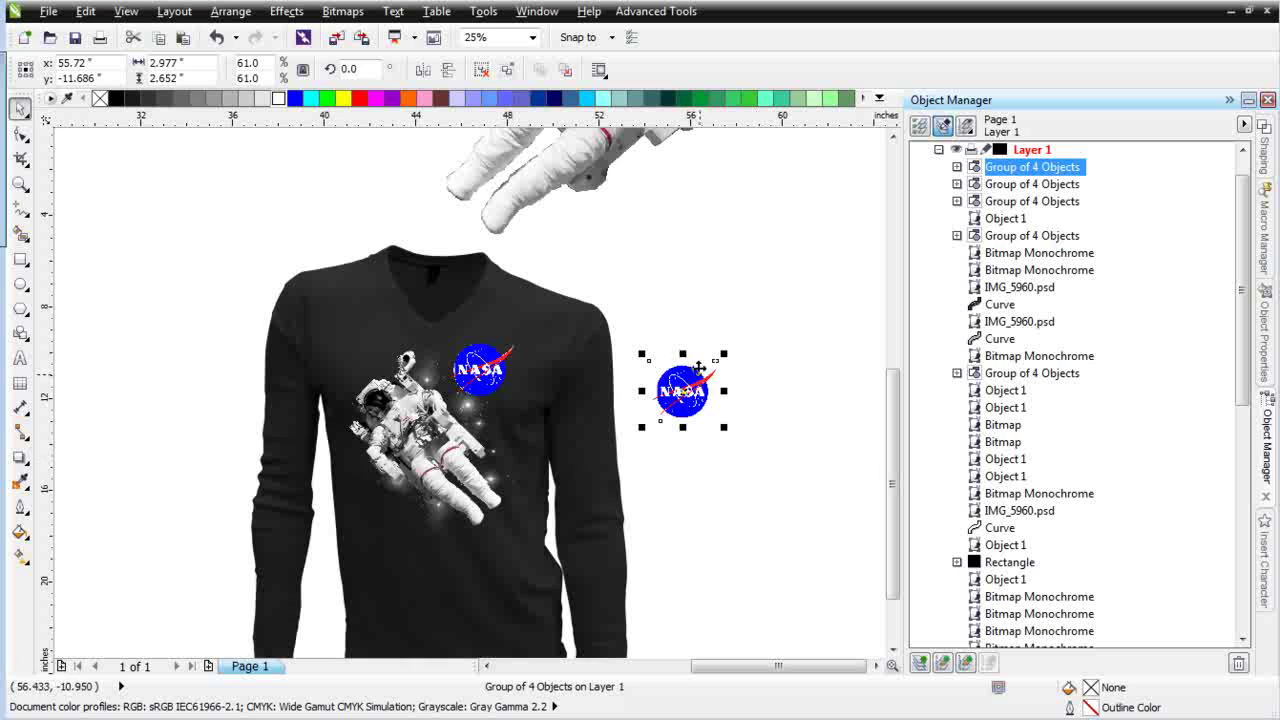
pyautogui.scroll(1, 686, 403)
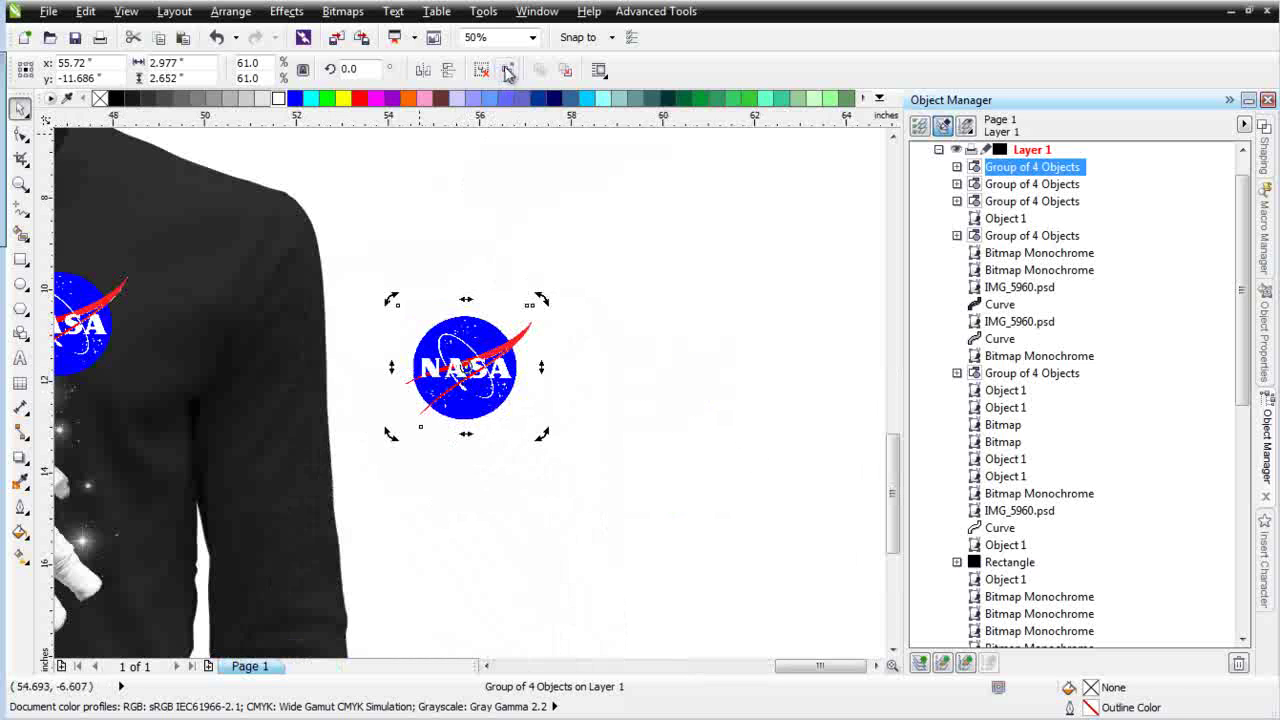
pyautogui.click(507, 69)
pyautogui.click(620, 410)
# Shift the duplicate's highlight white bitmap about 0.14 inch left out of register, and nudge it back right to x 55.974 inches.
pyautogui.click(450, 355)
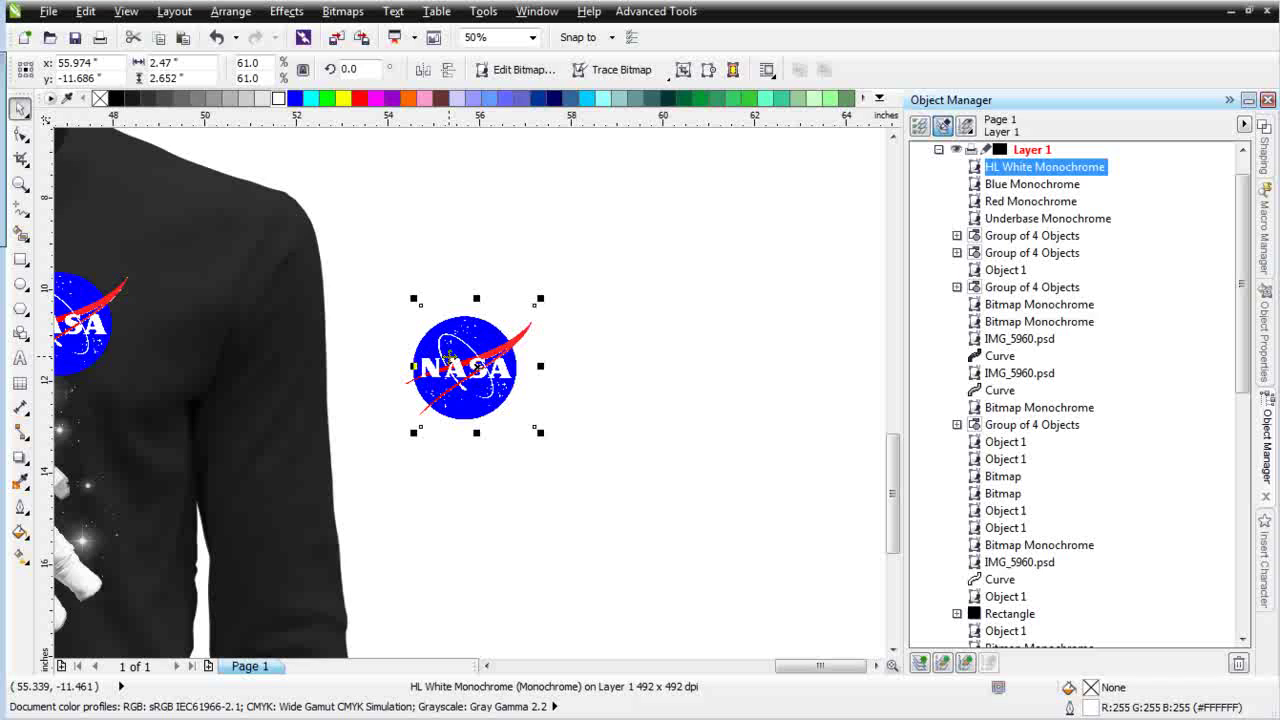
pyautogui.moveTo(450, 355); pyautogui.dragTo(443, 355)
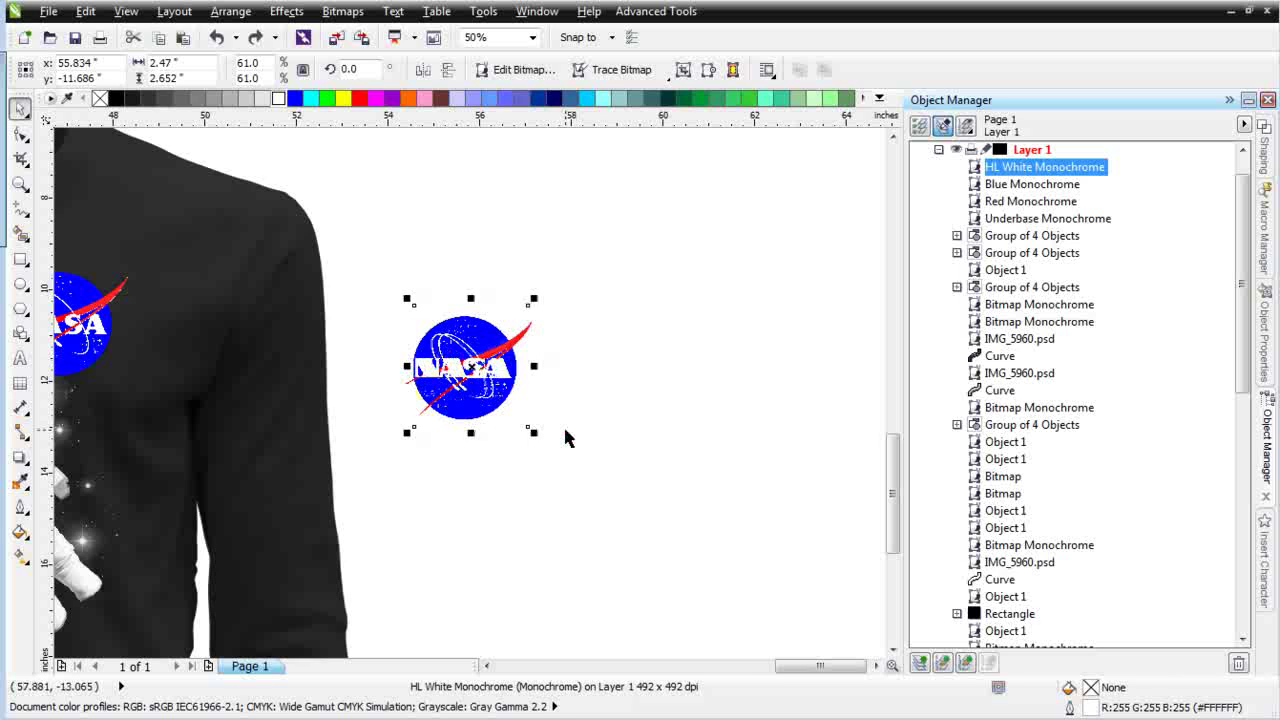
pyautogui.press('Right')
pyautogui.press('Right')
pyautogui.press('Right')
pyautogui.press('Right')
pyautogui.press('Right')
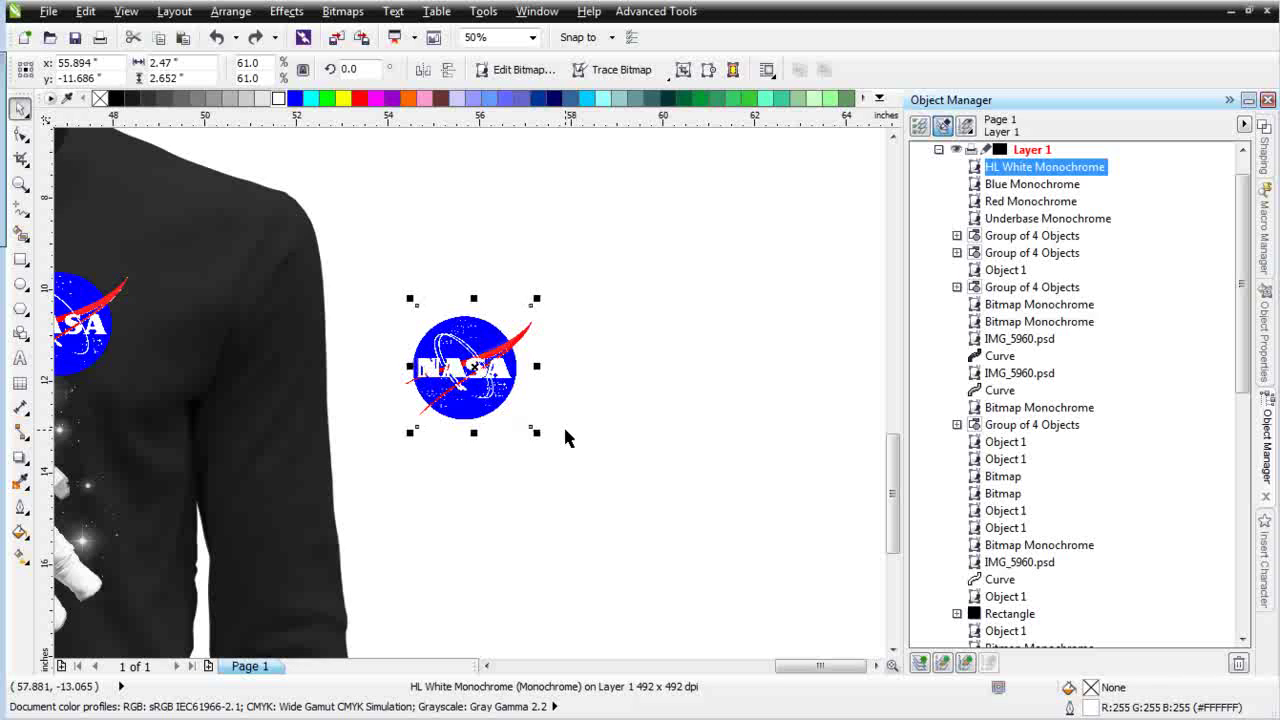
pyautogui.press('Right')
pyautogui.press('Right')
pyautogui.press('Right')
pyautogui.press('Right')
pyautogui.press('Right')
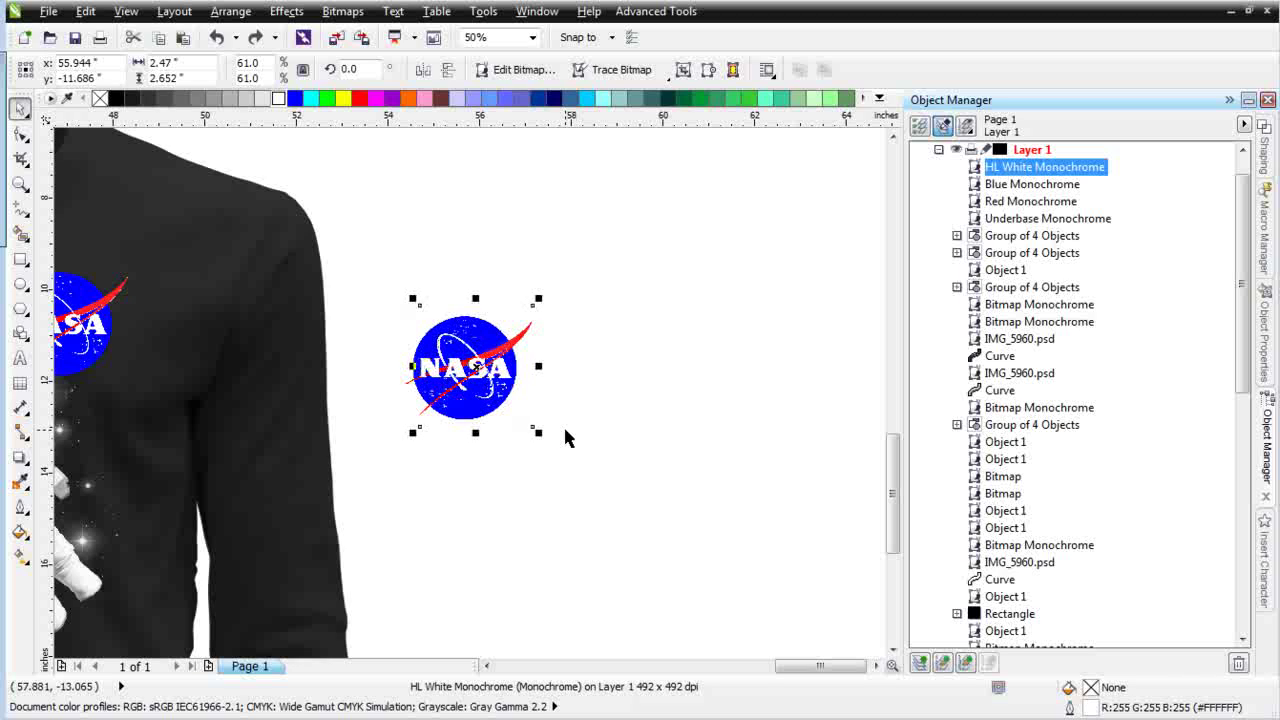
pyautogui.press('Right')
pyautogui.press('Right')
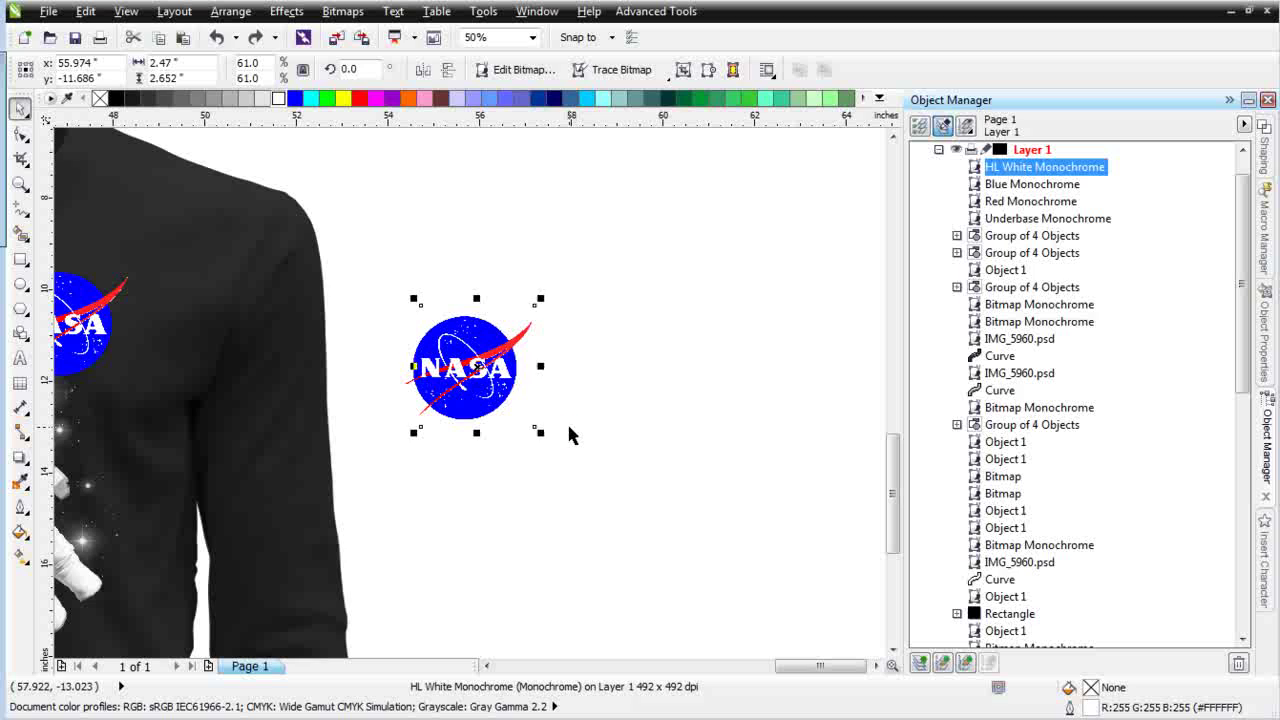
# Undo the highlight white bitmap's moves and the ungrouping of the duplicate NASA logo.
pyautogui.hotkey('ctrl', 'g')
pyautogui.press('Delete')
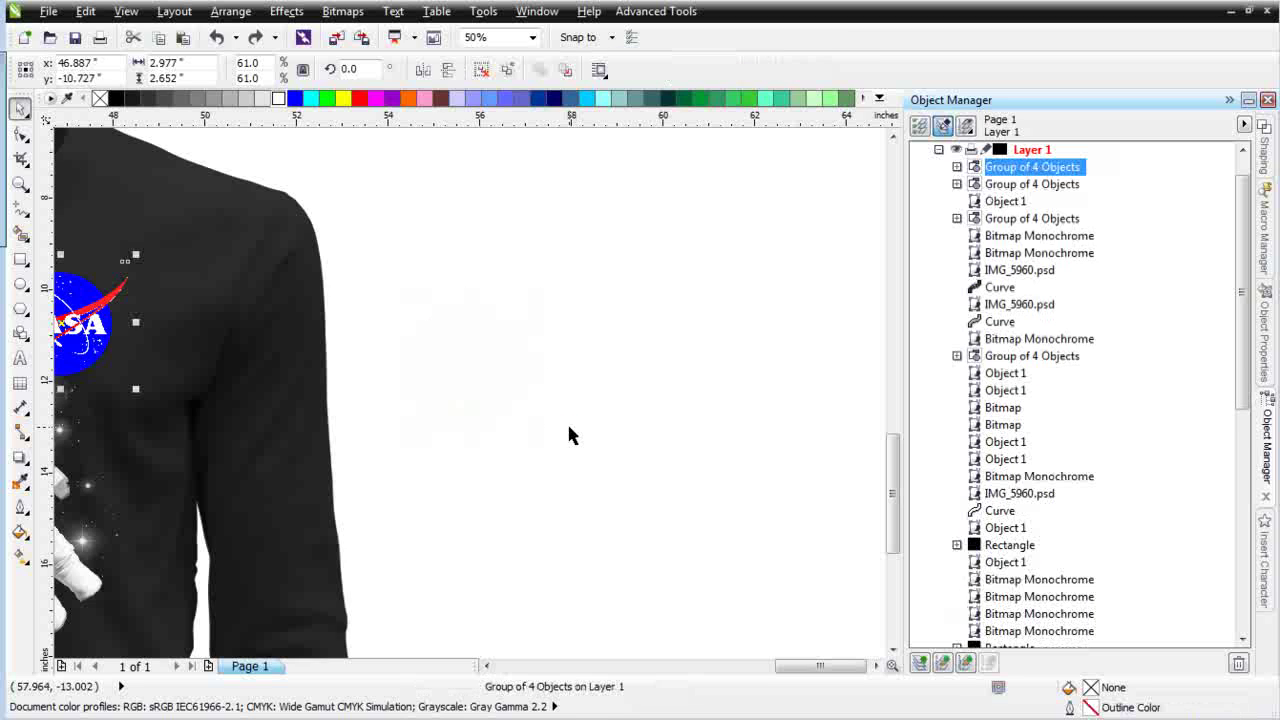
pyautogui.hotkey('ctrl', 'z')
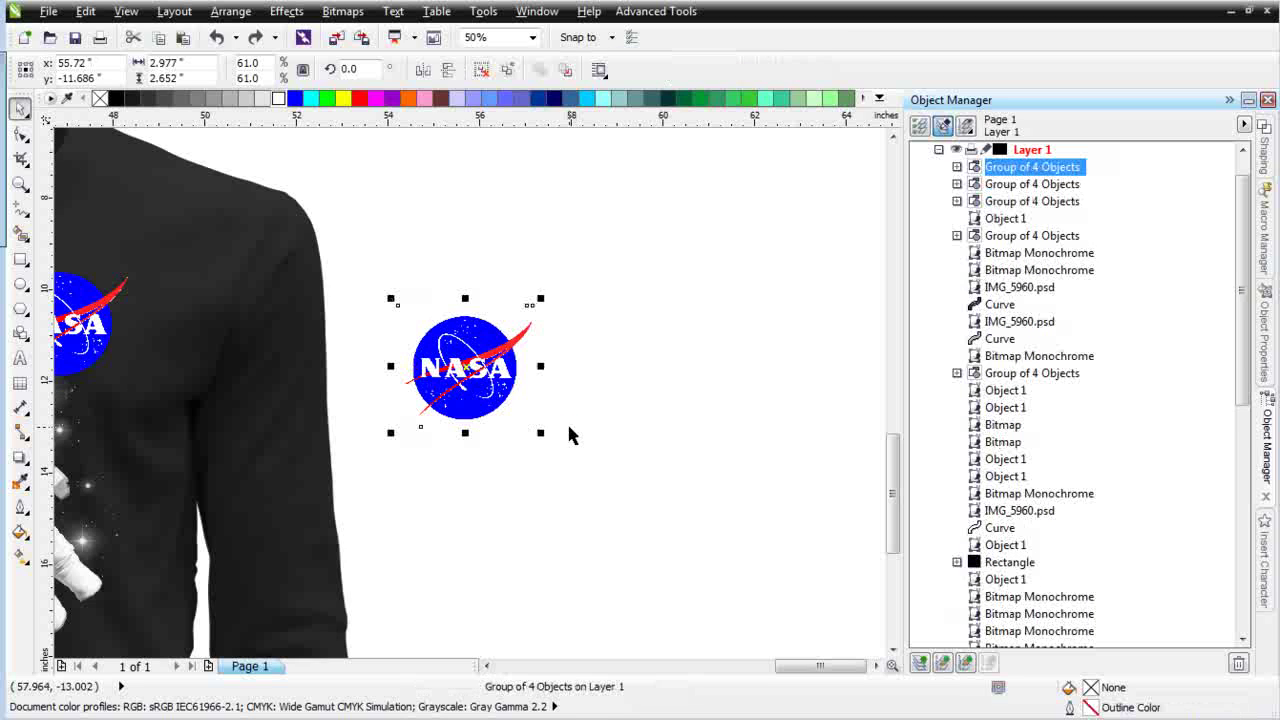
# Ungroup the duplicate NASA logo and recolor its underbase bitmap black.
pyautogui.click(510, 72)
pyautogui.click(627, 330)
pyautogui.click(500, 378)
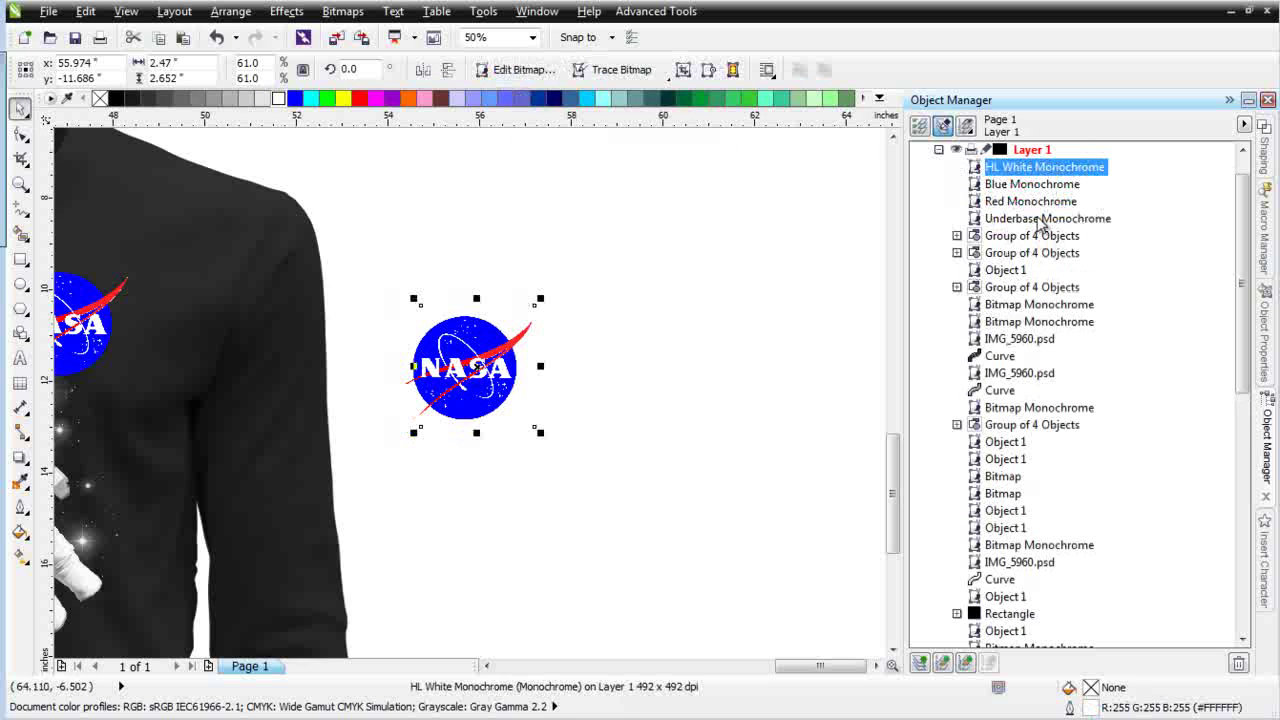
pyautogui.click(1040, 220)
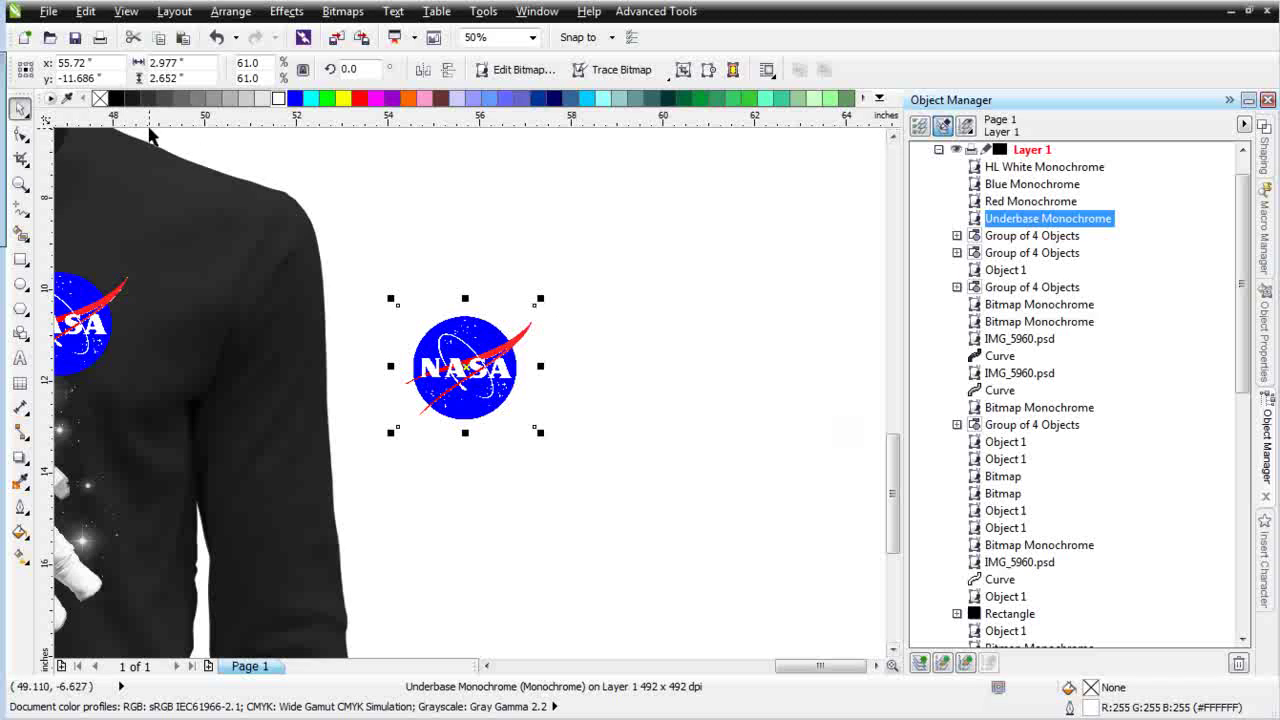
pyautogui.rightClick(120, 98)
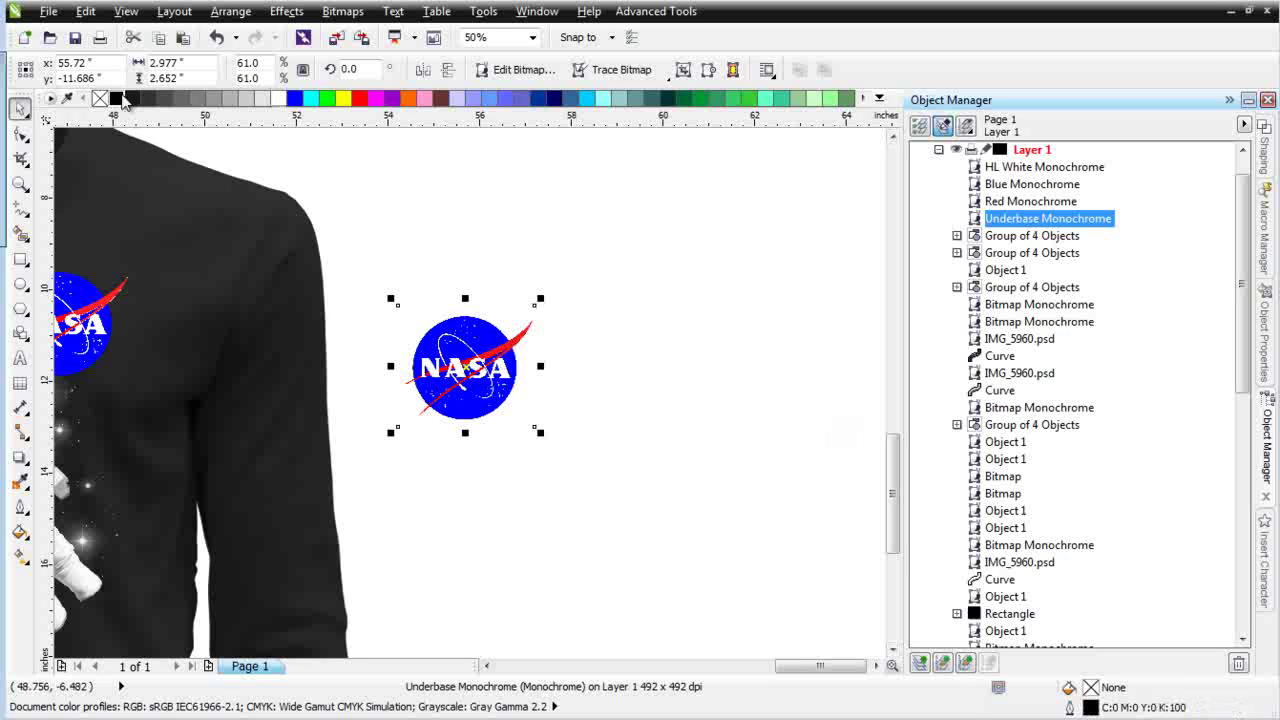
pyautogui.click(343, 12)
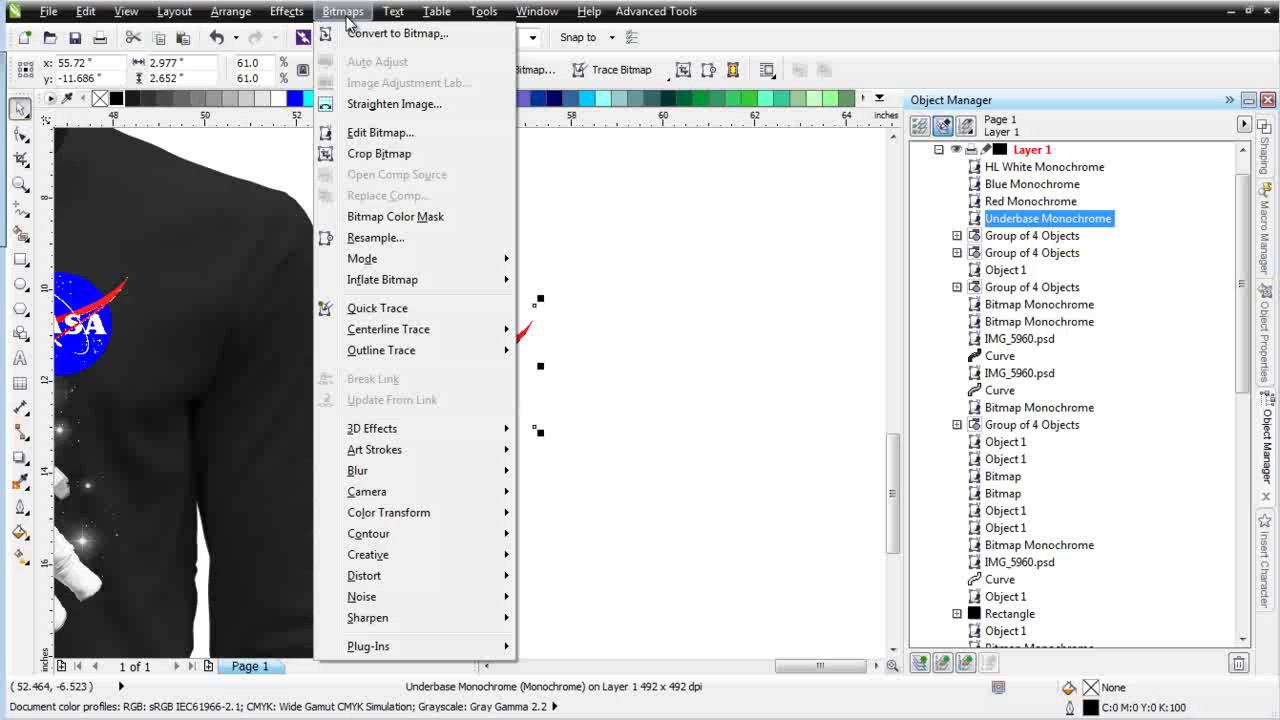
pyautogui.click(806, 22)
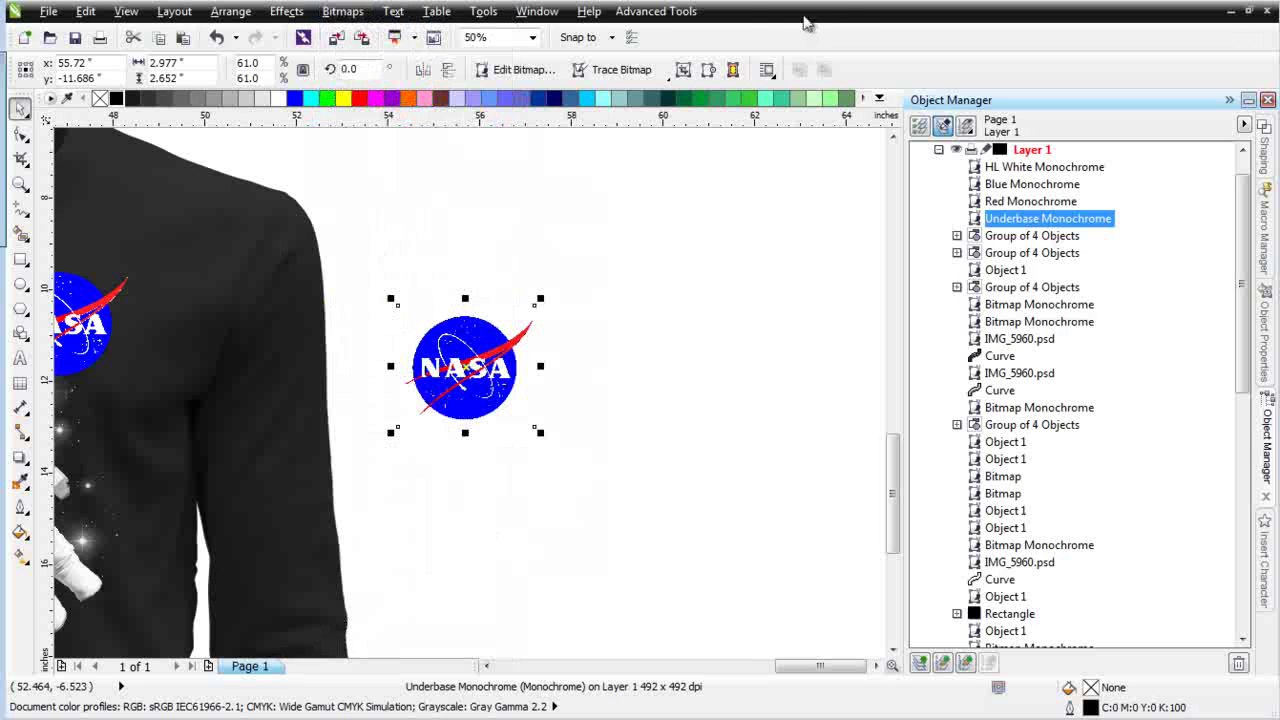
# Convert the duplicate logo's underbase bitmap back to grayscale with SimpleSeps Raster's Monochrome Revert.
pyautogui.click(655, 11)
pyautogui.click(683, 96)
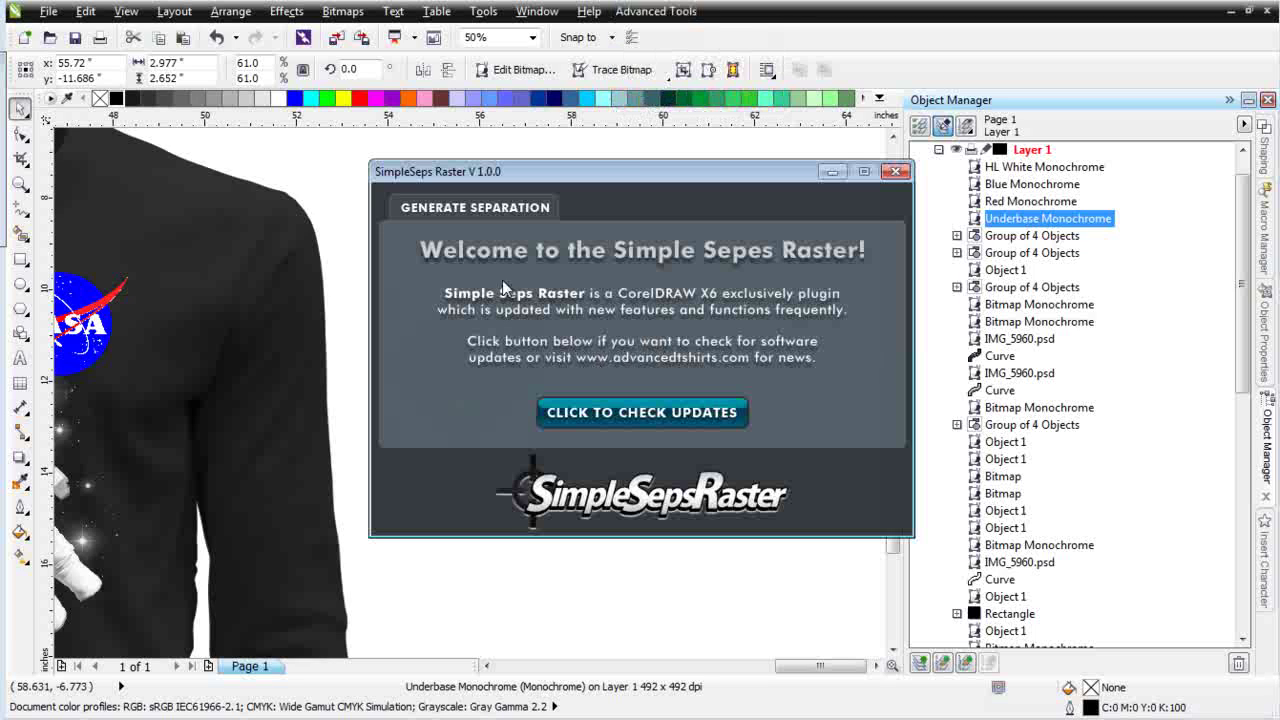
pyautogui.click(492, 206)
pyautogui.click(738, 343)
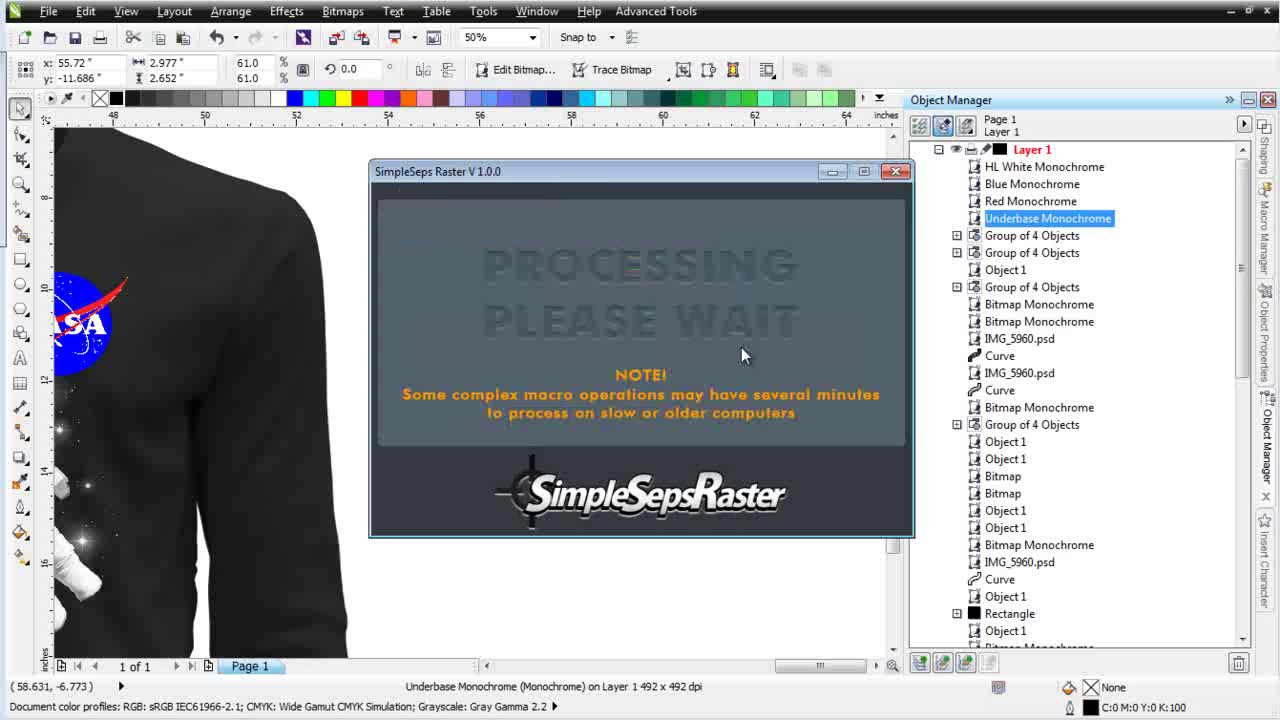
pyautogui.click(842, 173)
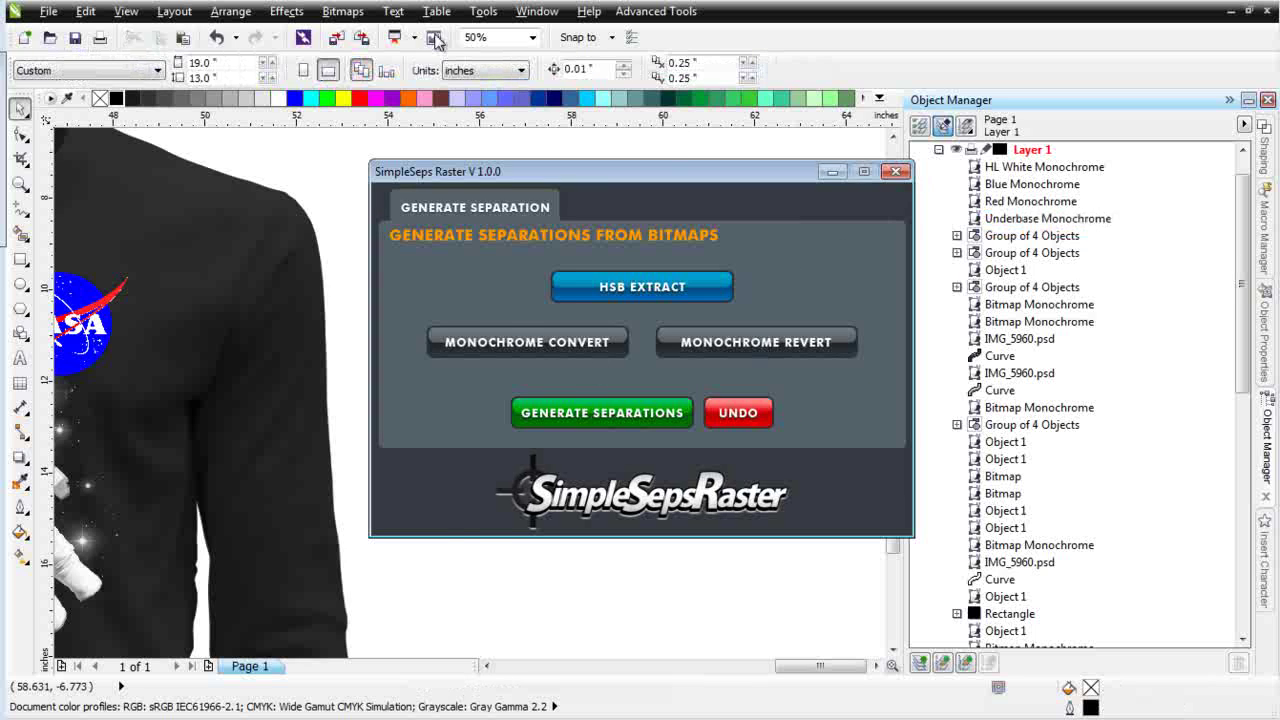
# Open the grayscale underbase bitmap in Corel PHOTO-PAINT and mask its white background with the Magic Wand at tolerance 46.
pyautogui.click(330, 12)
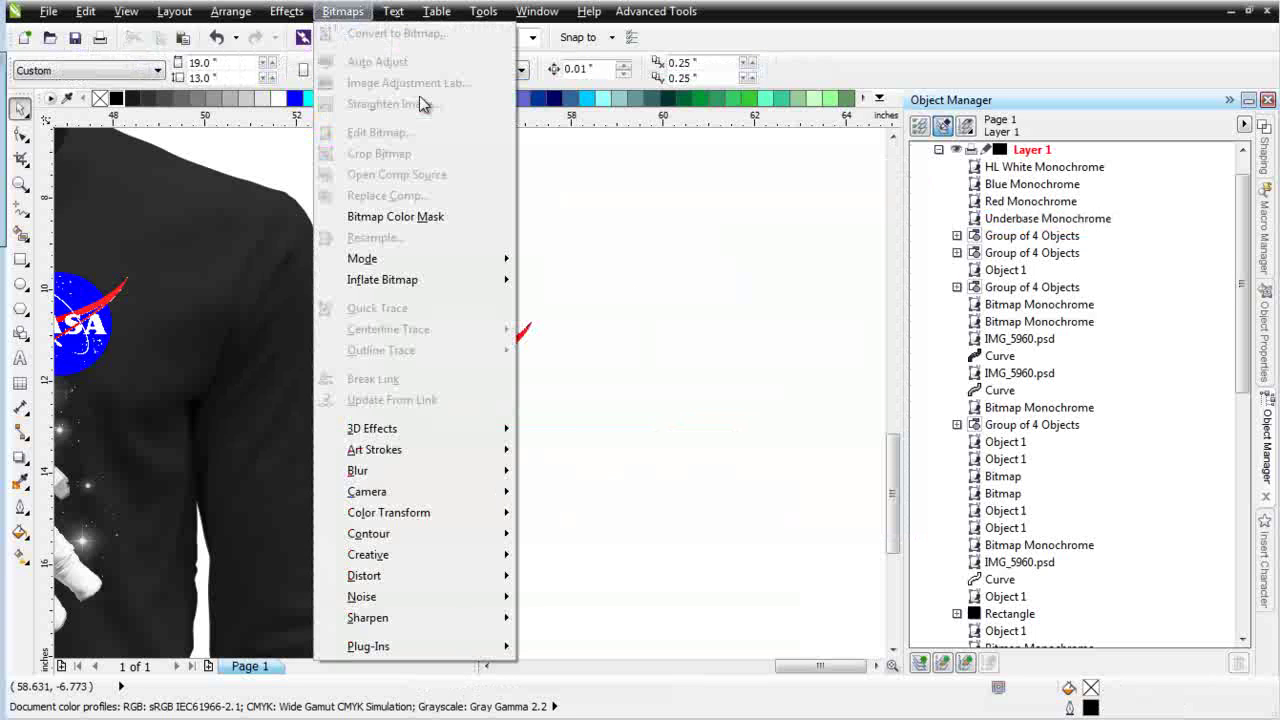
pyautogui.click(660, 292)
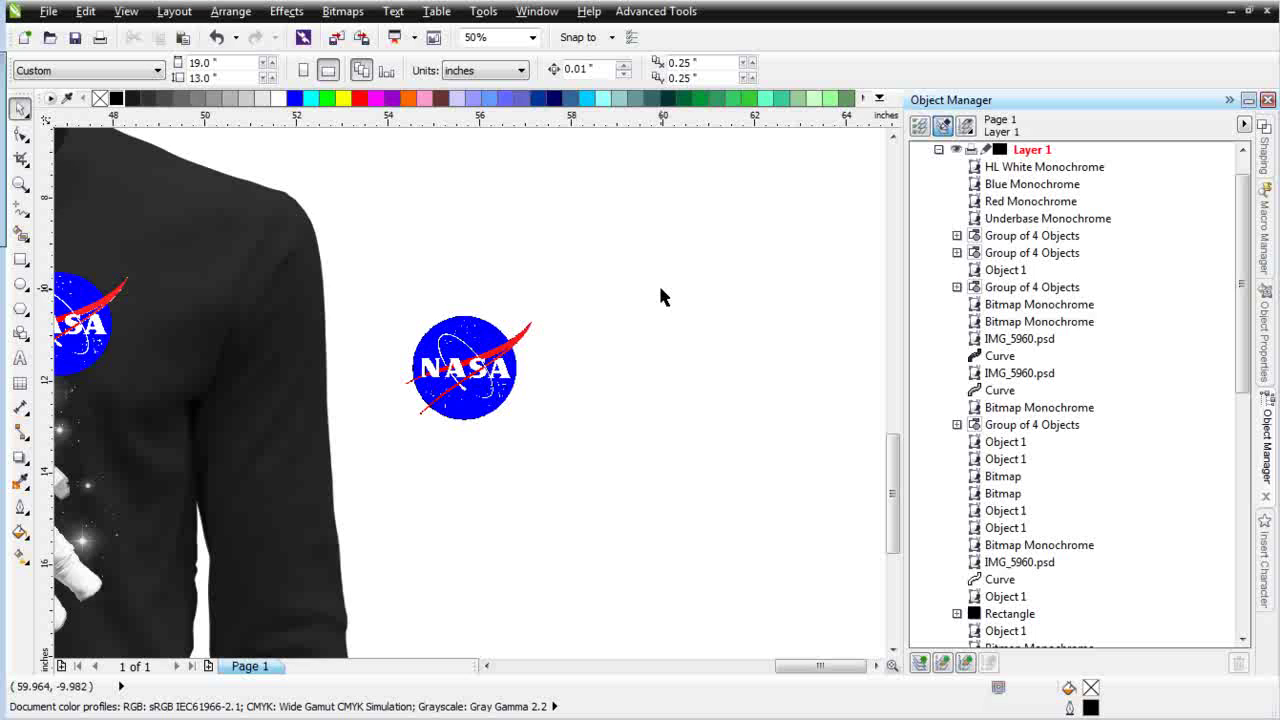
pyautogui.click(1036, 220)
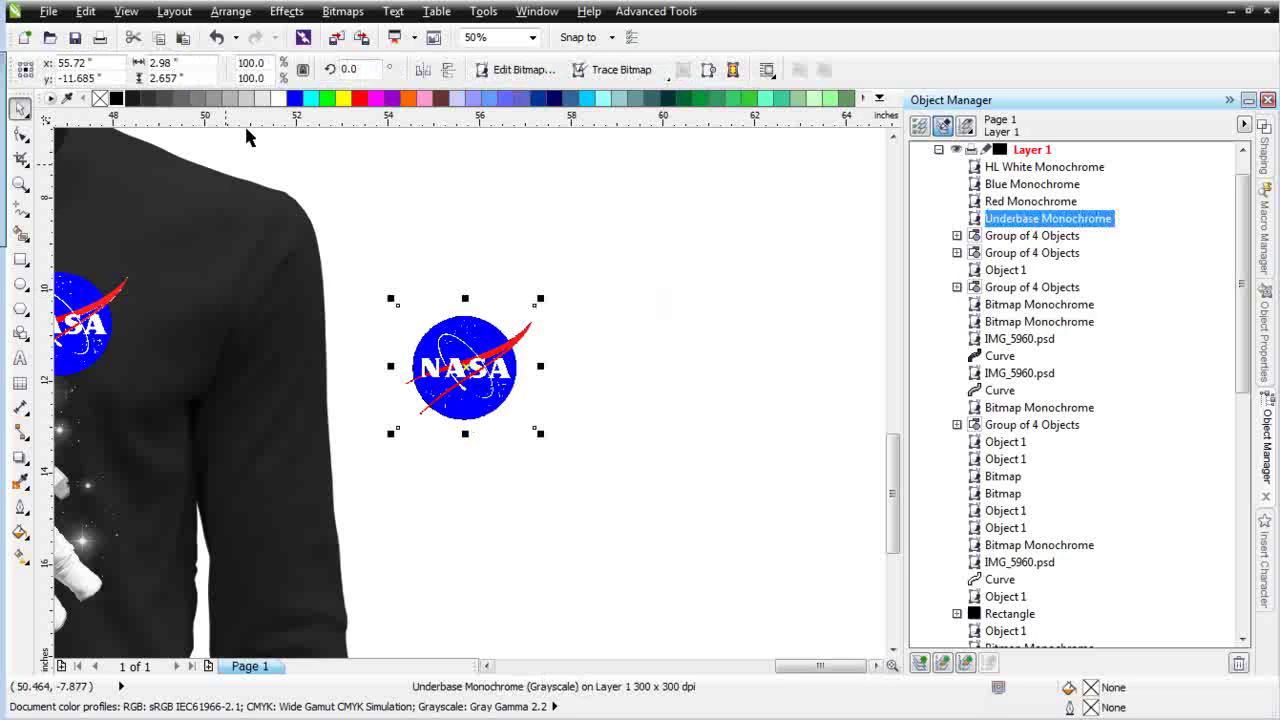
pyautogui.click(354, 14)
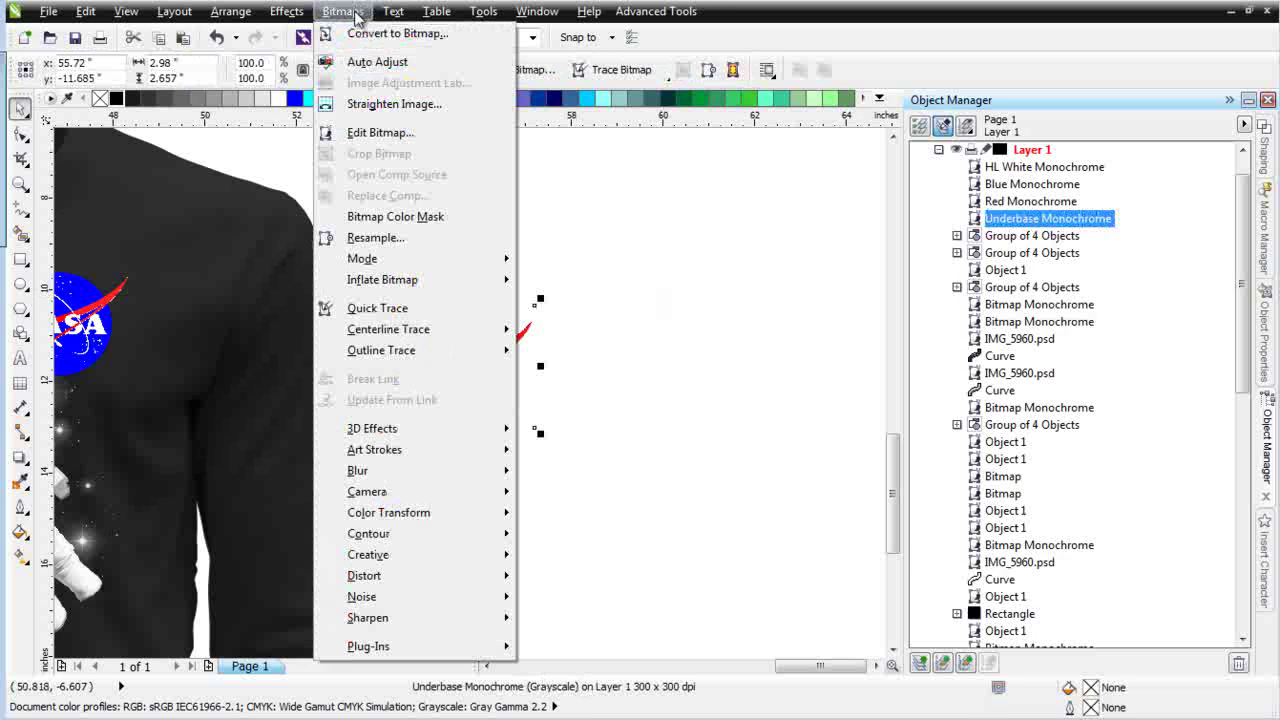
pyautogui.click(375, 132)
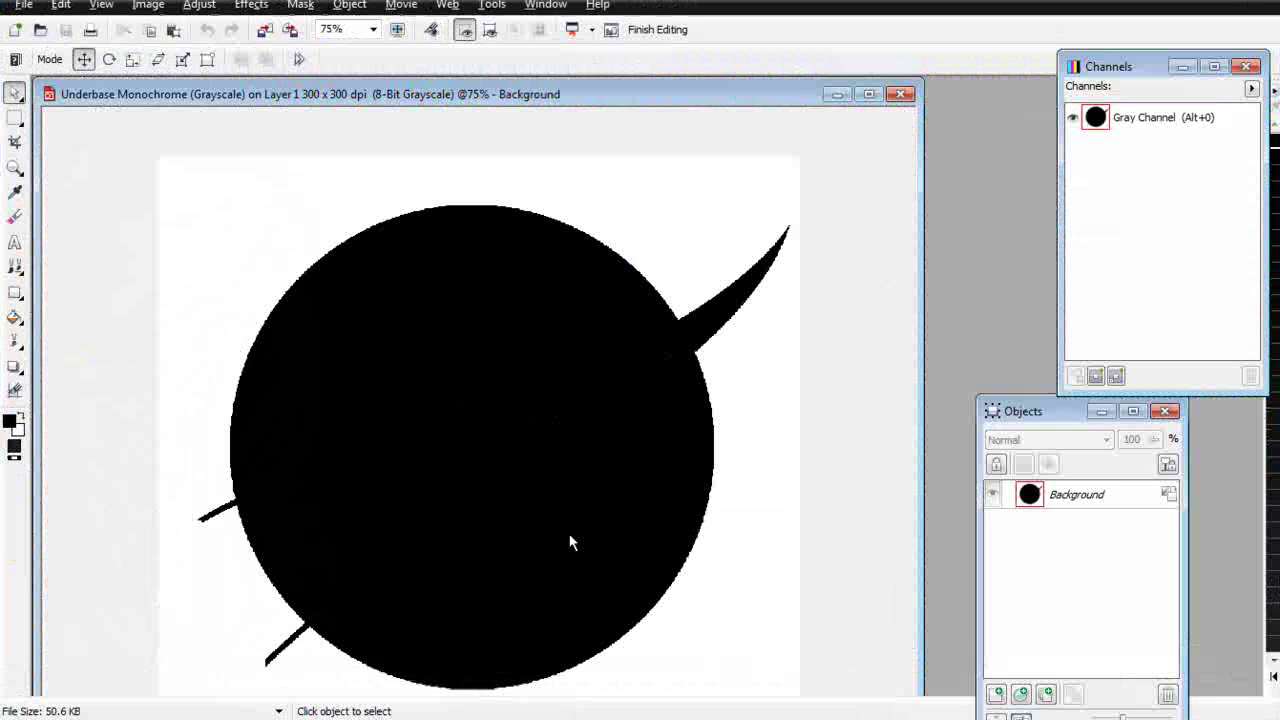
pyautogui.click(26, 133)
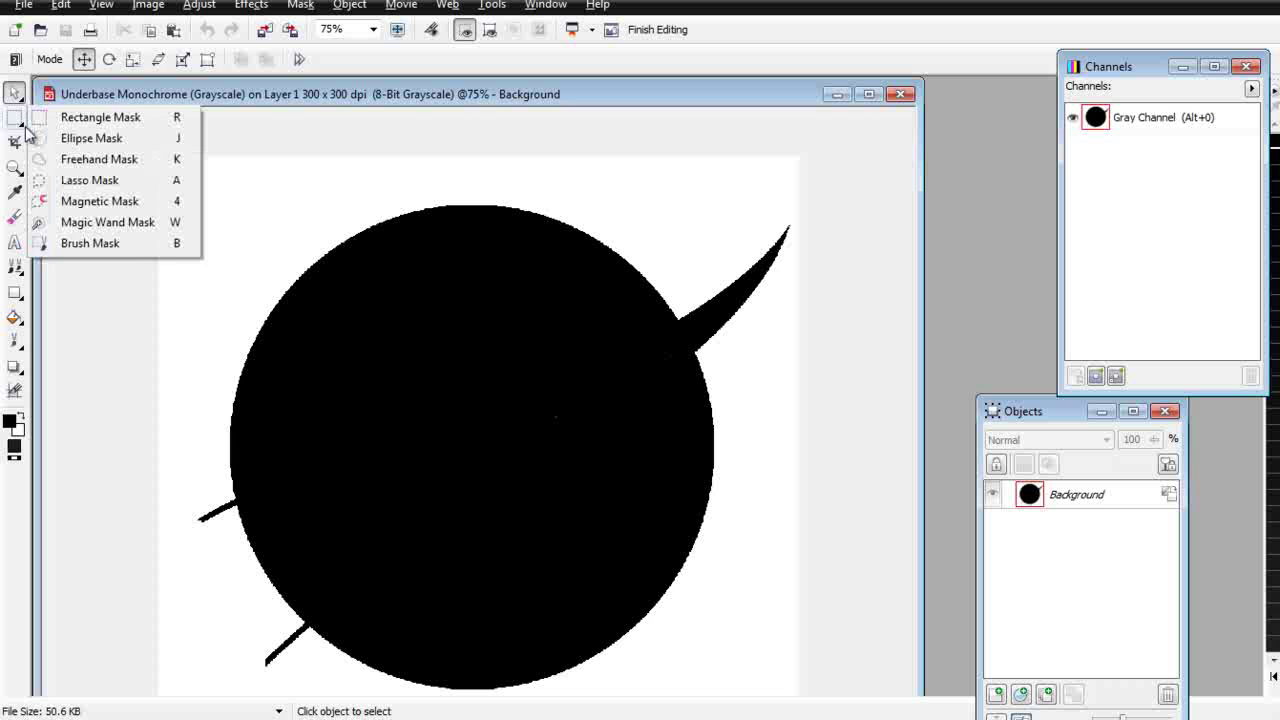
pyautogui.click(110, 222)
pyautogui.click(277, 230)
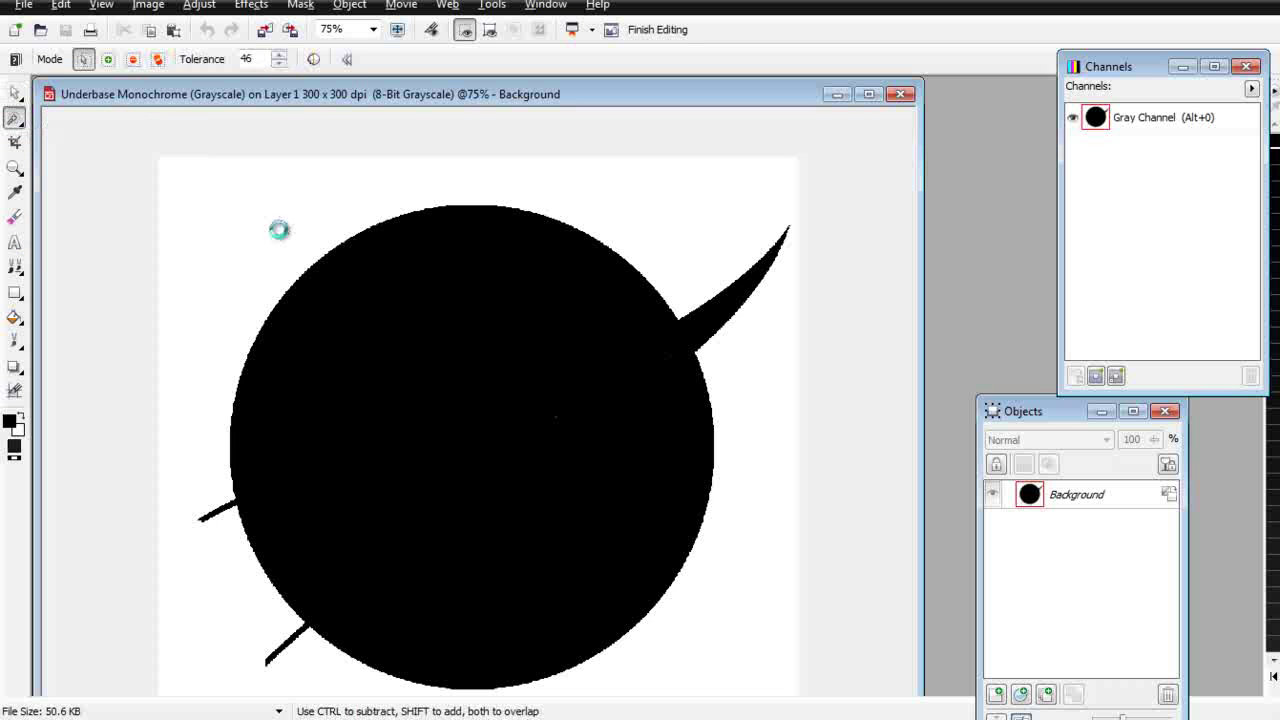
# Expand the background mask outline into the black logo shape by a width of 2.
pyautogui.click(300, 5)
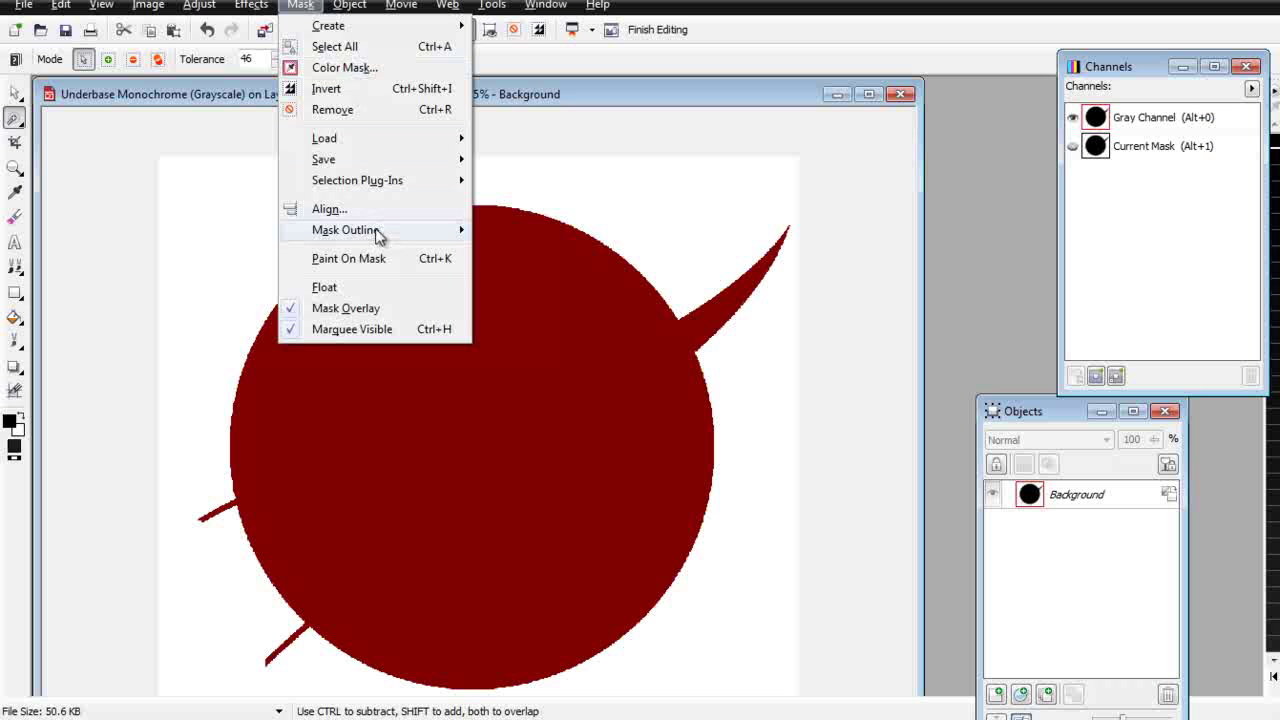
pyautogui.moveTo(380, 230)
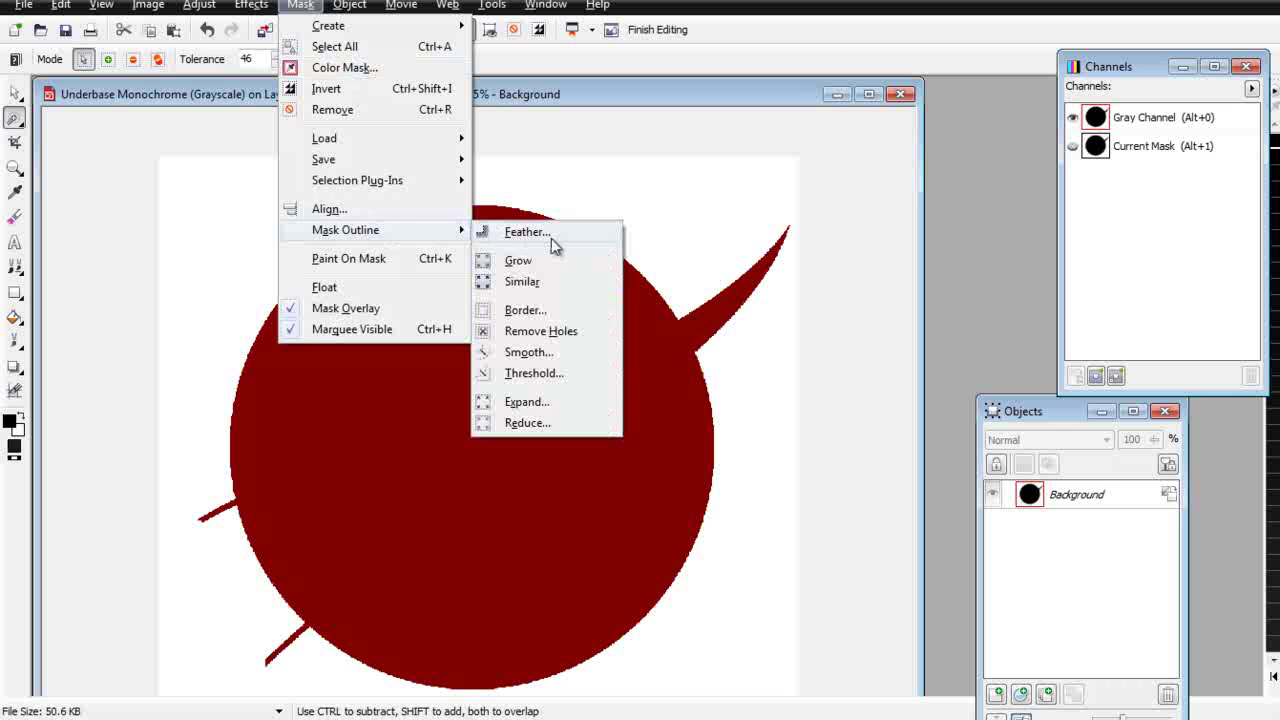
pyautogui.click(534, 402)
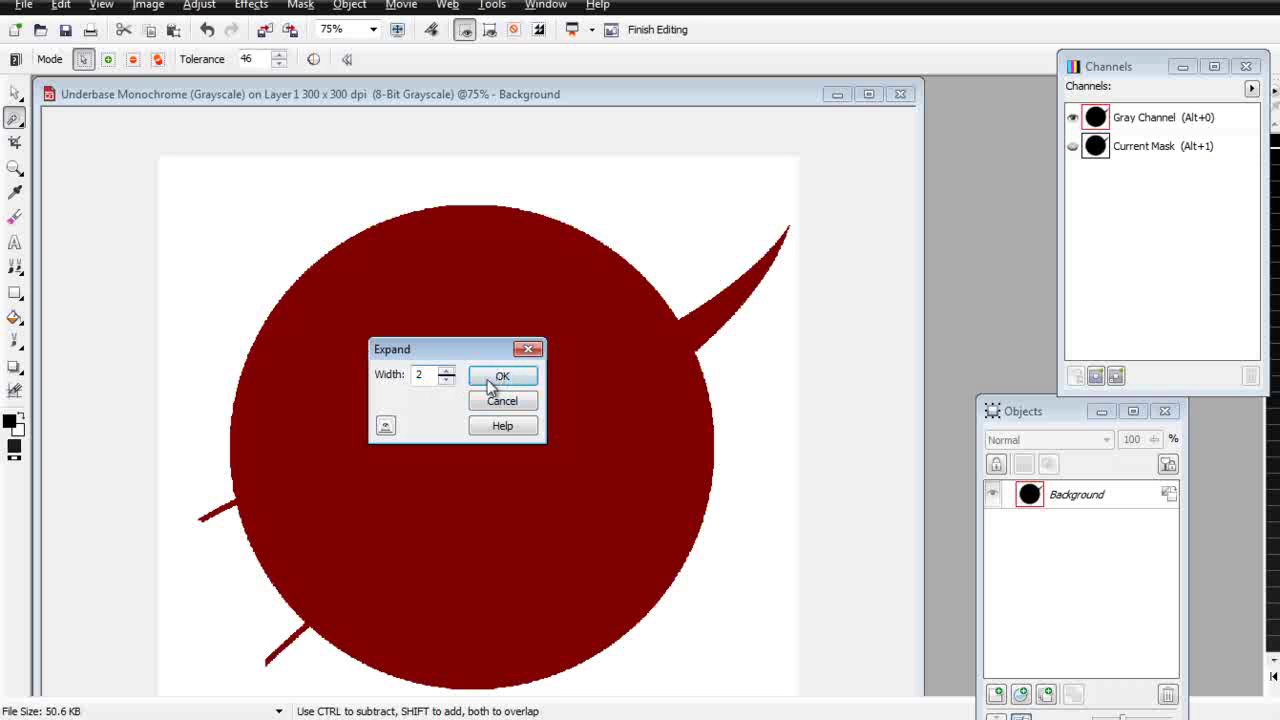
pyautogui.click(490, 380)
pyautogui.hotkey('ctrl', '1')
pyautogui.scroll(2, 425, 267)
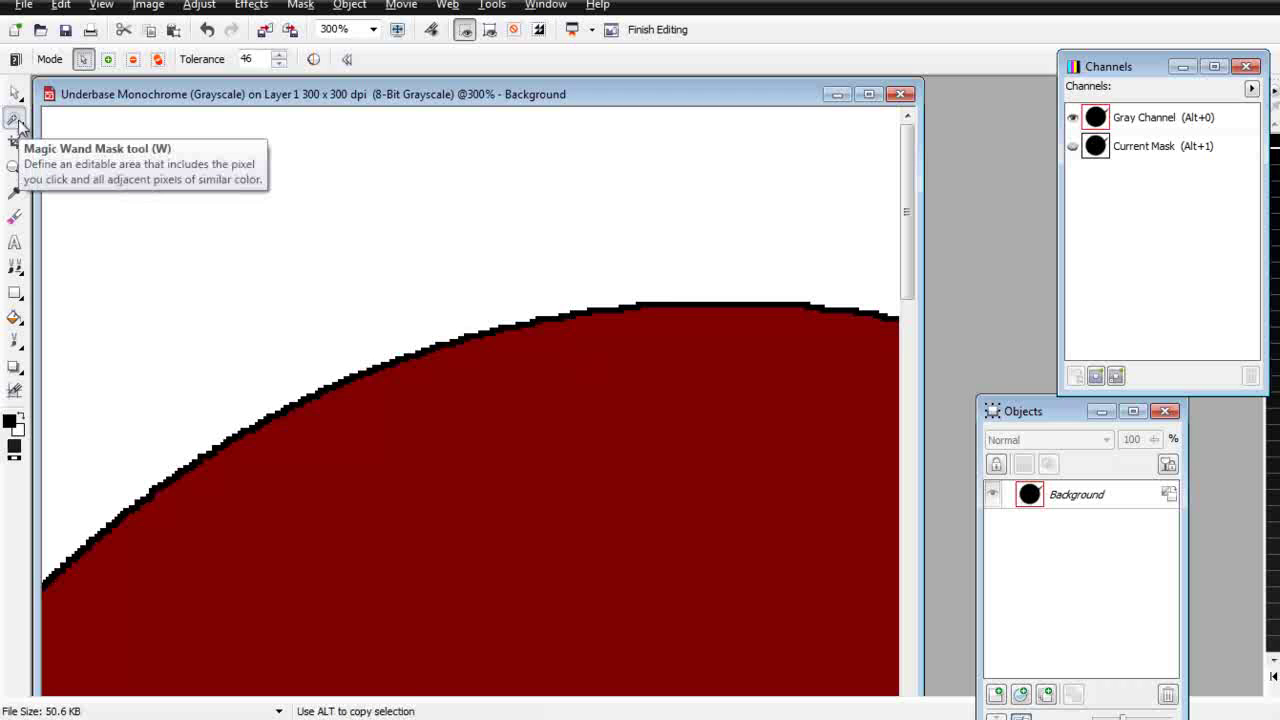
# Clear the masked edge to white, remove the mask, and return to CorelDRAW with the trimmed underbase.
pyautogui.click(296, 8)
pyautogui.click(340, 108)
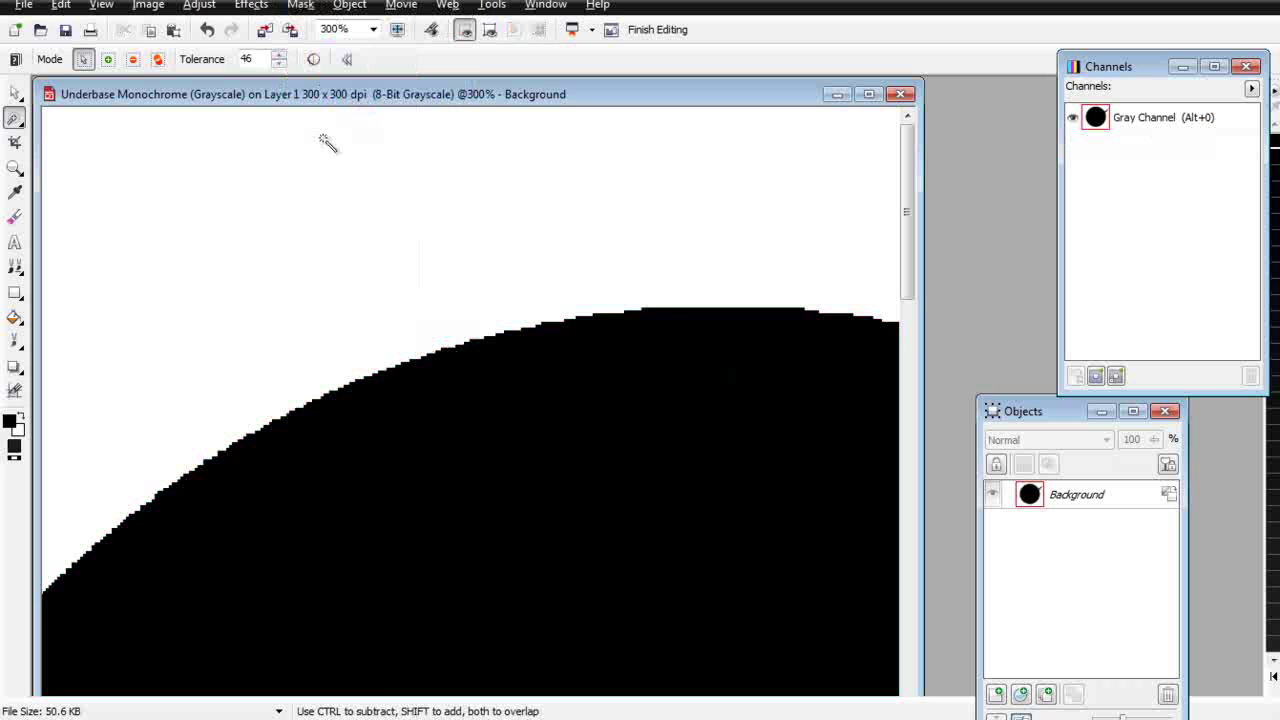
pyautogui.click(900, 94)
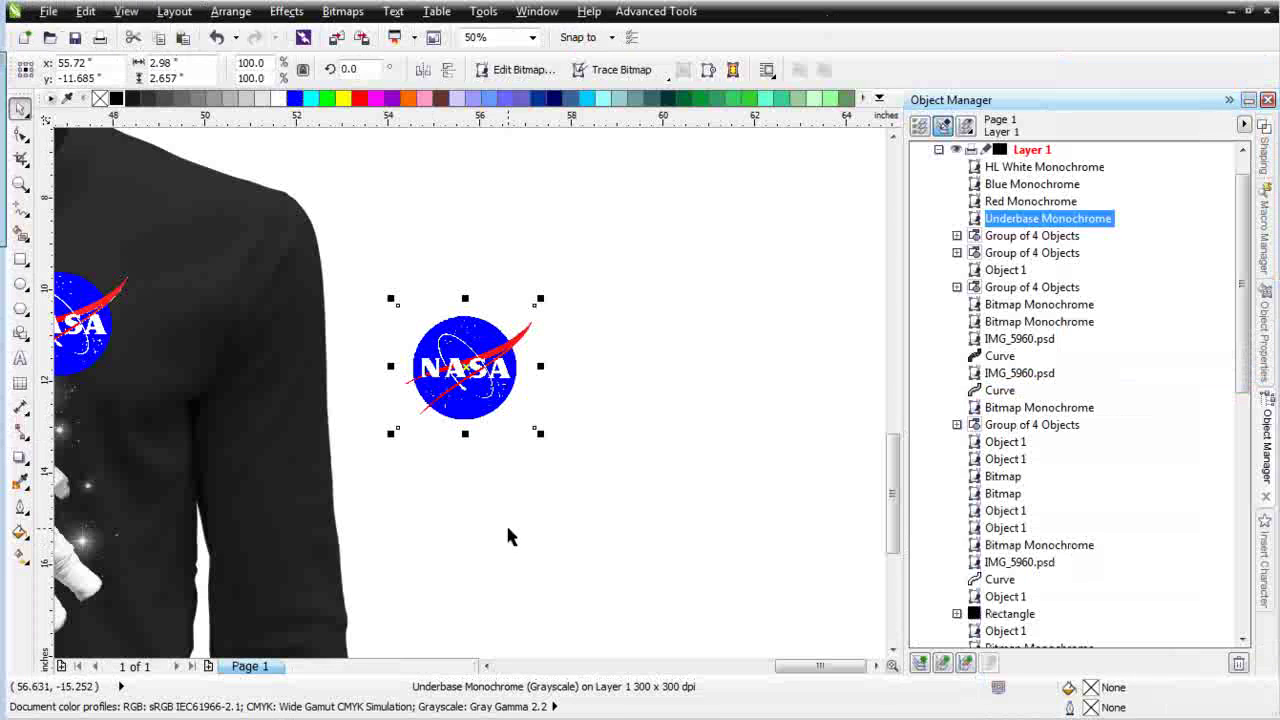
# Convert the underbase to a 1-bit halftone, square screen at 45 degrees and 150 lines per inch, and color it white without a background.
pyautogui.click(341, 13)
pyautogui.moveTo(412, 260)
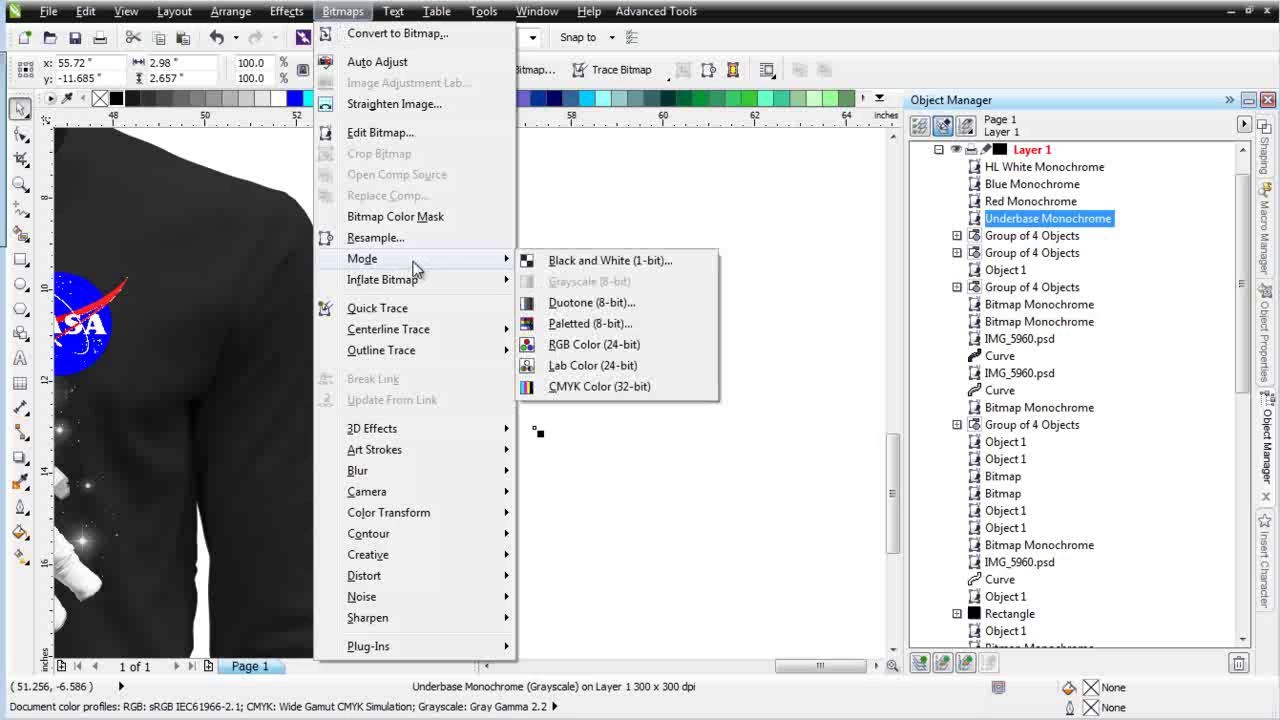
pyautogui.click(612, 262)
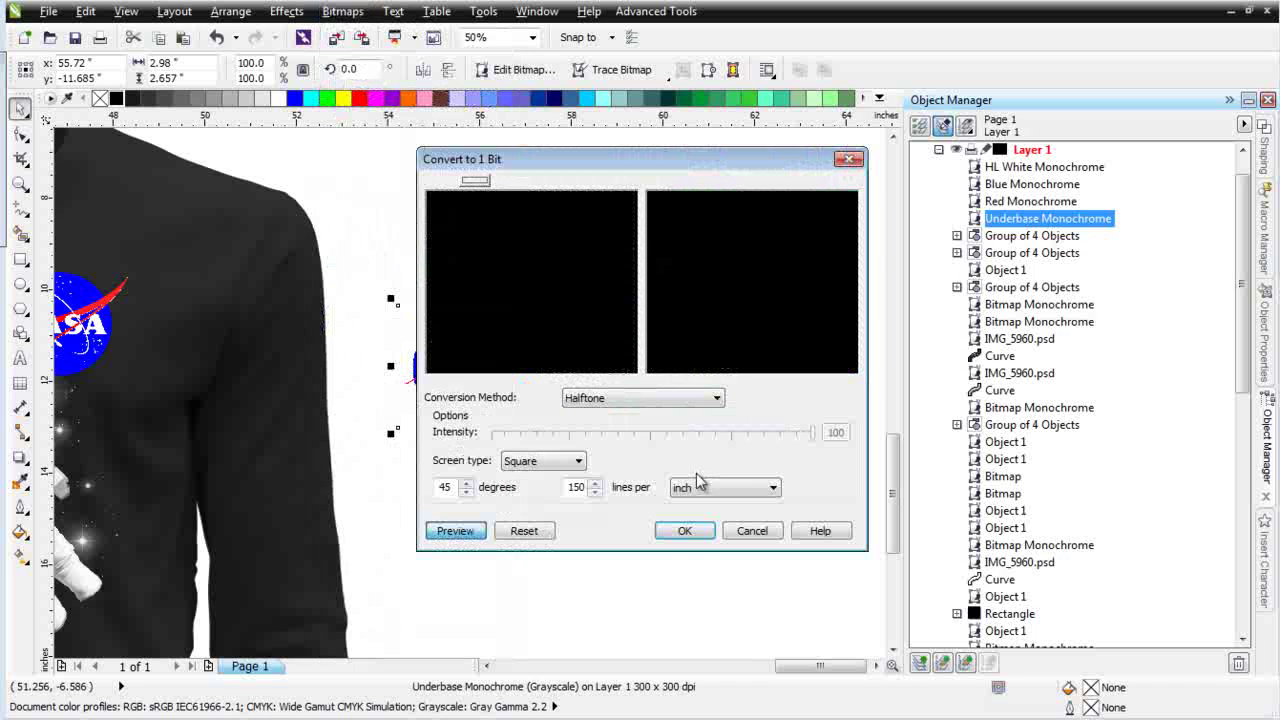
pyautogui.click(686, 531)
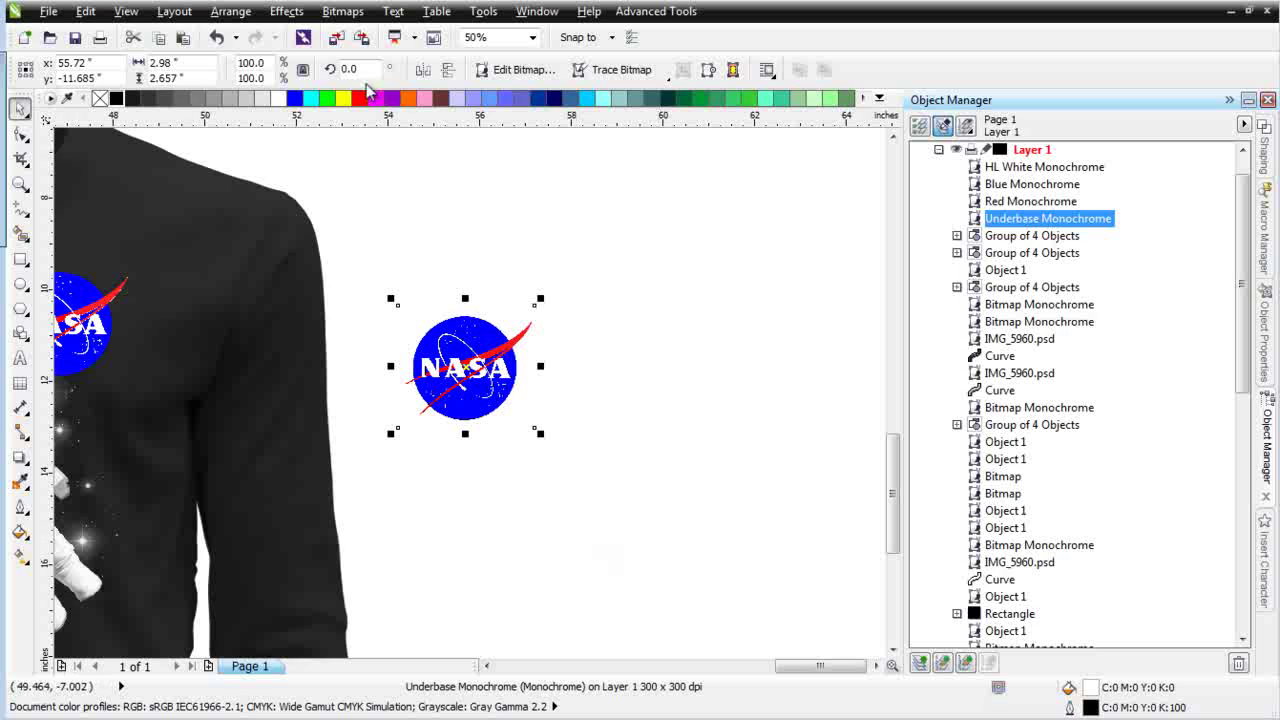
pyautogui.click(100, 98)
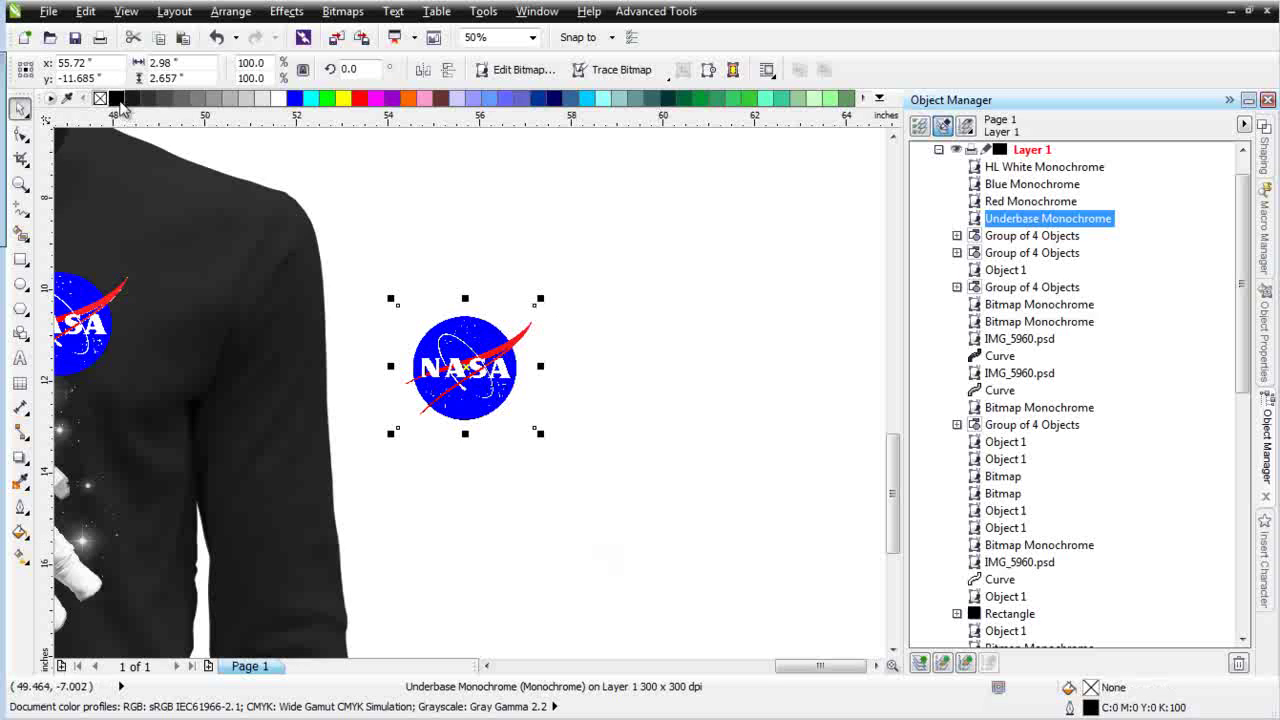
pyautogui.rightClick(281, 98)
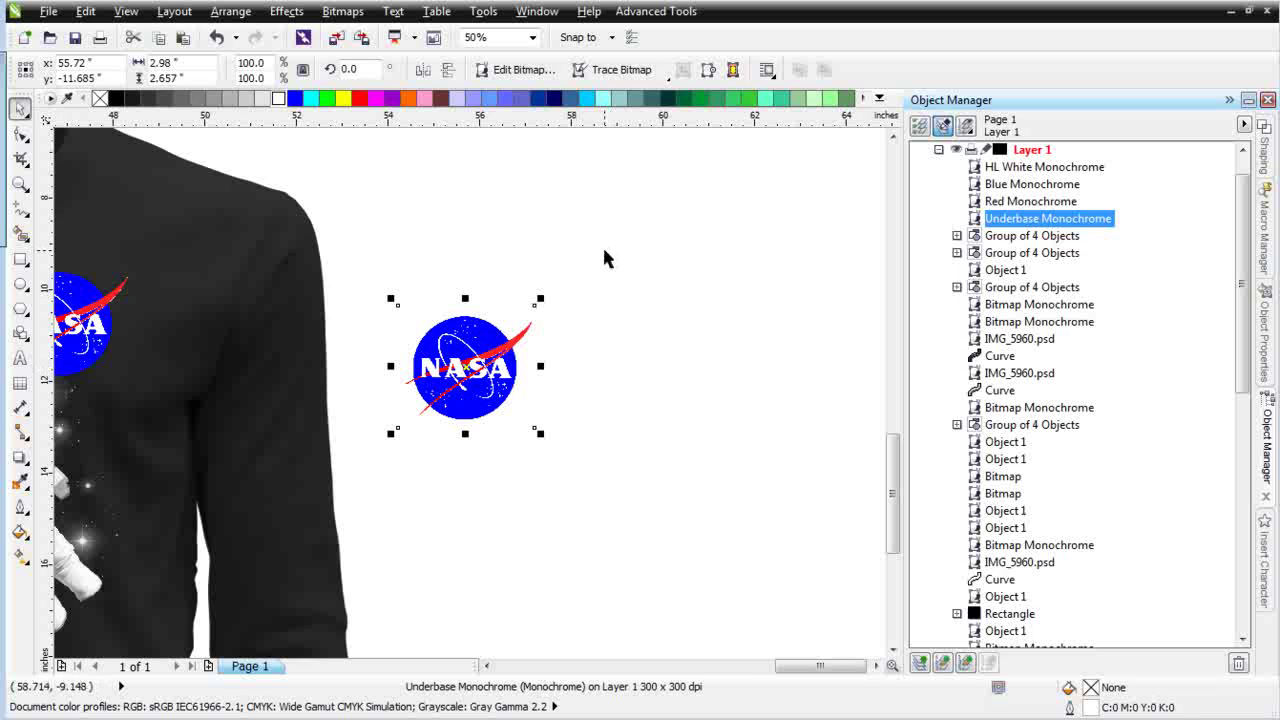
# Group the duplicate logo's four separation bitmaps and delete the old NASA logo group from the shirt.
pyautogui.moveTo(603, 258); pyautogui.dragTo(355, 525)
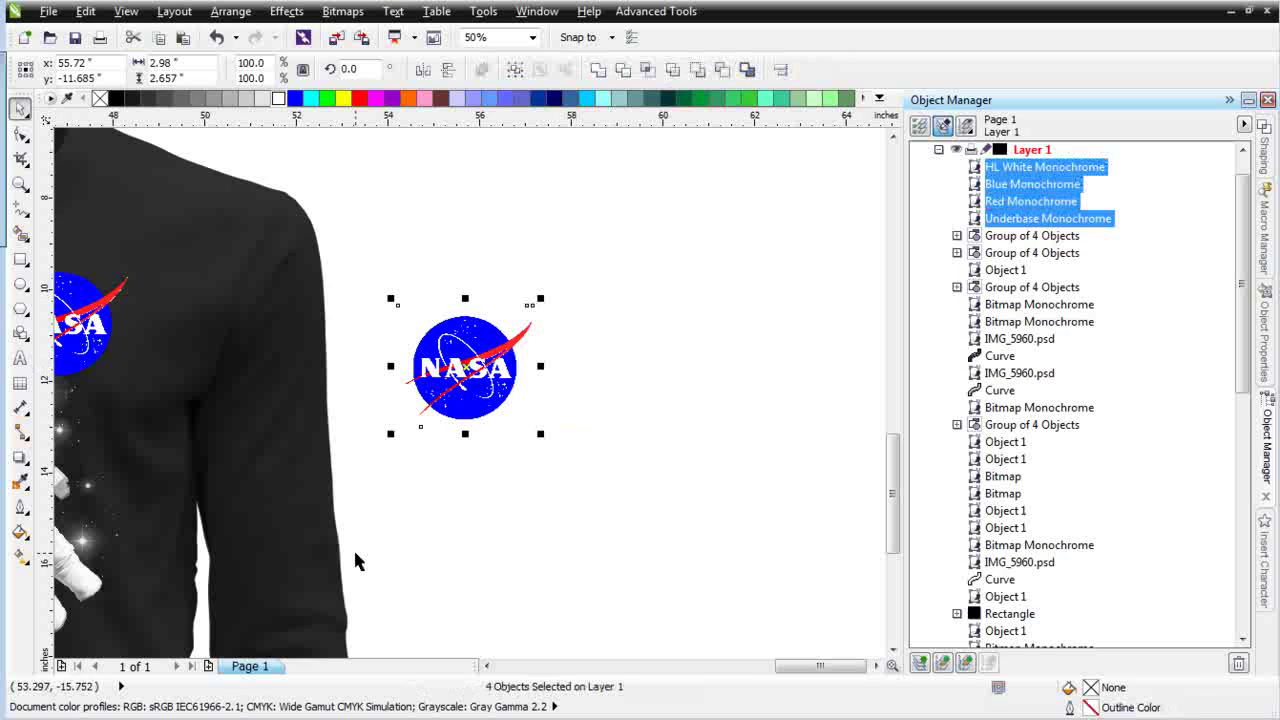
pyautogui.click(515, 69)
pyautogui.click(93, 323)
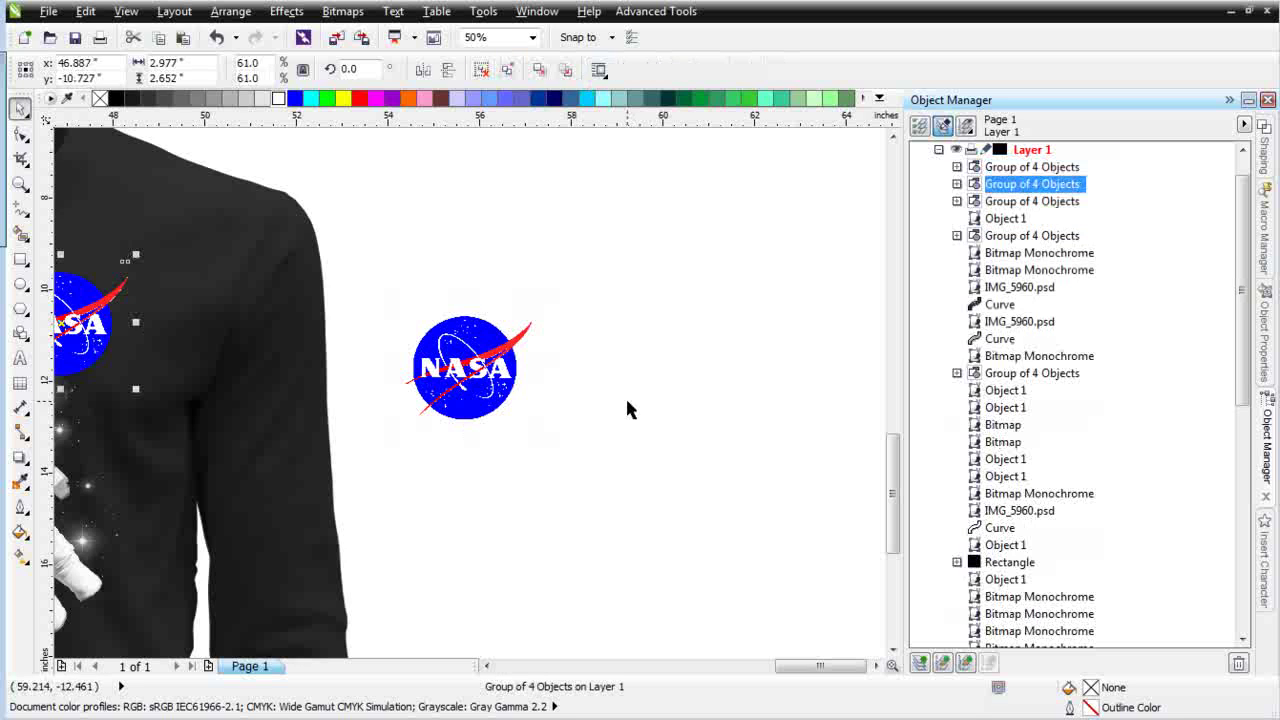
pyautogui.press('Delete')
# Move the corrected NASA logo group onto the shirt's chest beside the astronaut, at about x 47.137, y -11.039 inches.
pyautogui.click(459, 352)
pyautogui.moveTo(459, 352); pyautogui.dragTo(104, 325)
pyautogui.scroll(-2, 300, 400)
pyautogui.scroll(2, 460, 395)
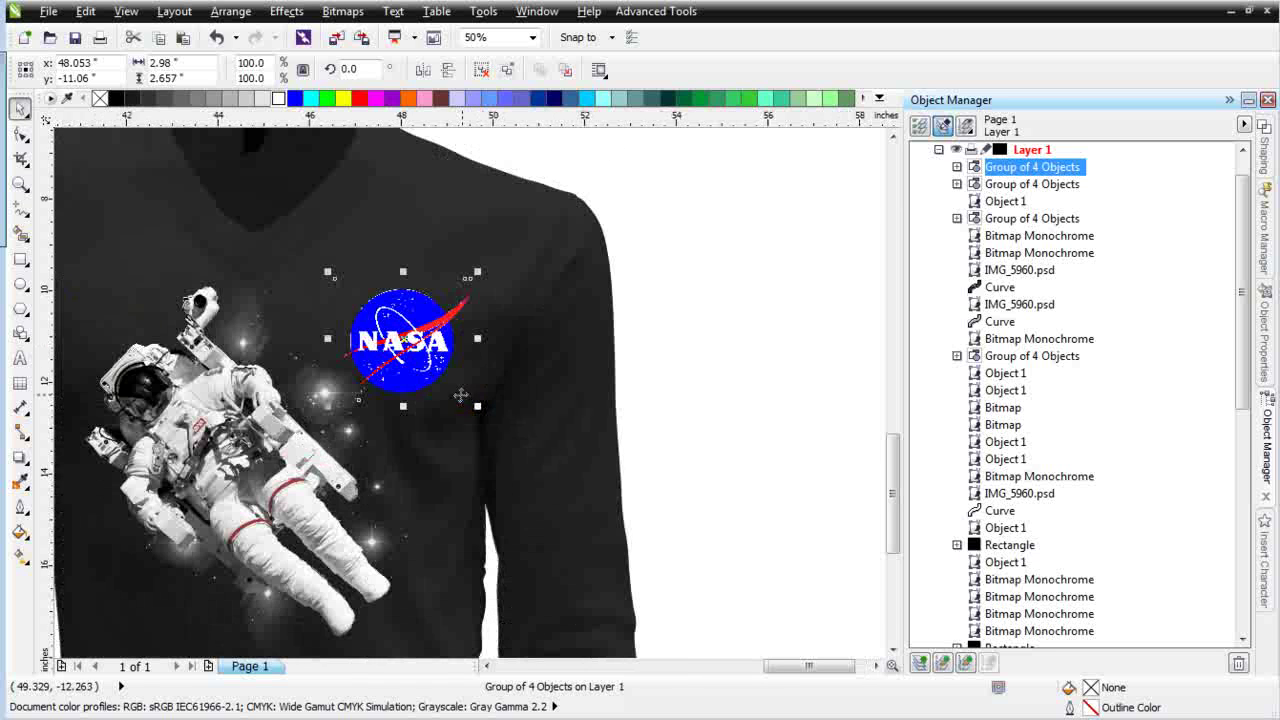
pyautogui.moveTo(460, 395); pyautogui.dragTo(417, 396)
# Examine the blue edge of the NASA logo up close for any white underbase showing around it.
pyautogui.scroll(1, 356, 307)
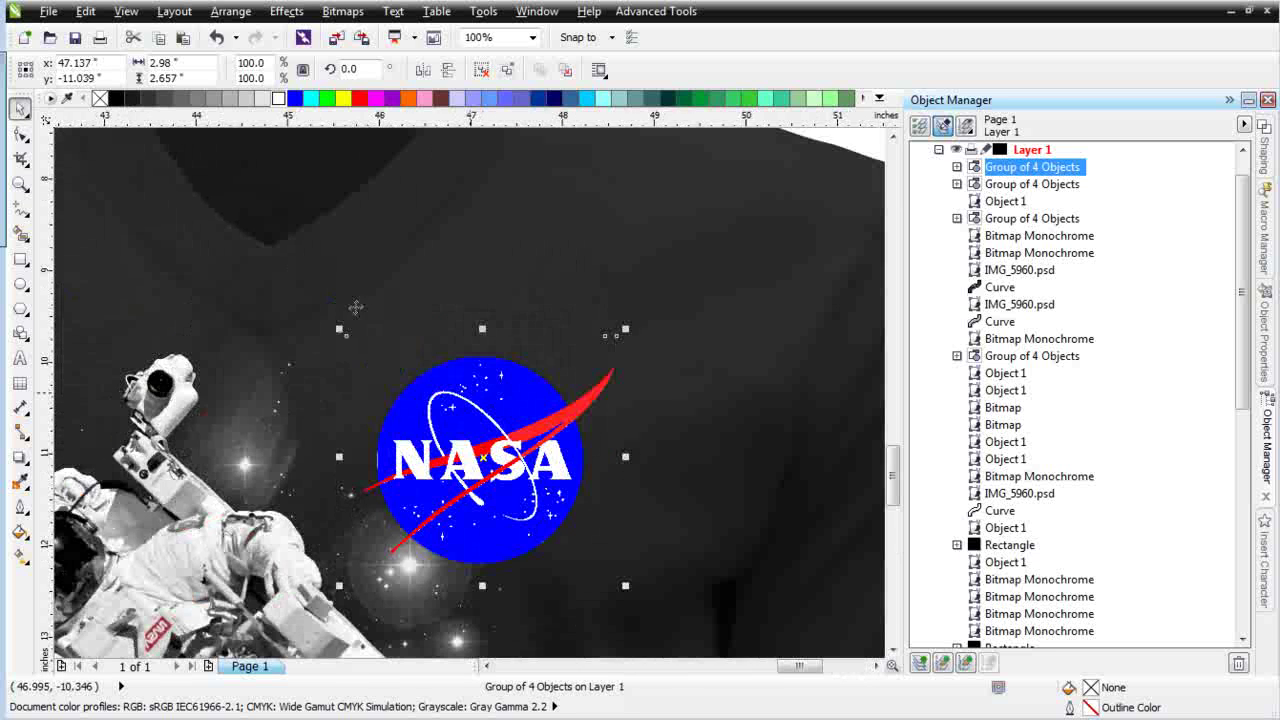
pyautogui.scroll(1, 468, 392)
pyautogui.scroll(-1, 463, 400)
pyautogui.scroll(1, 463, 405)
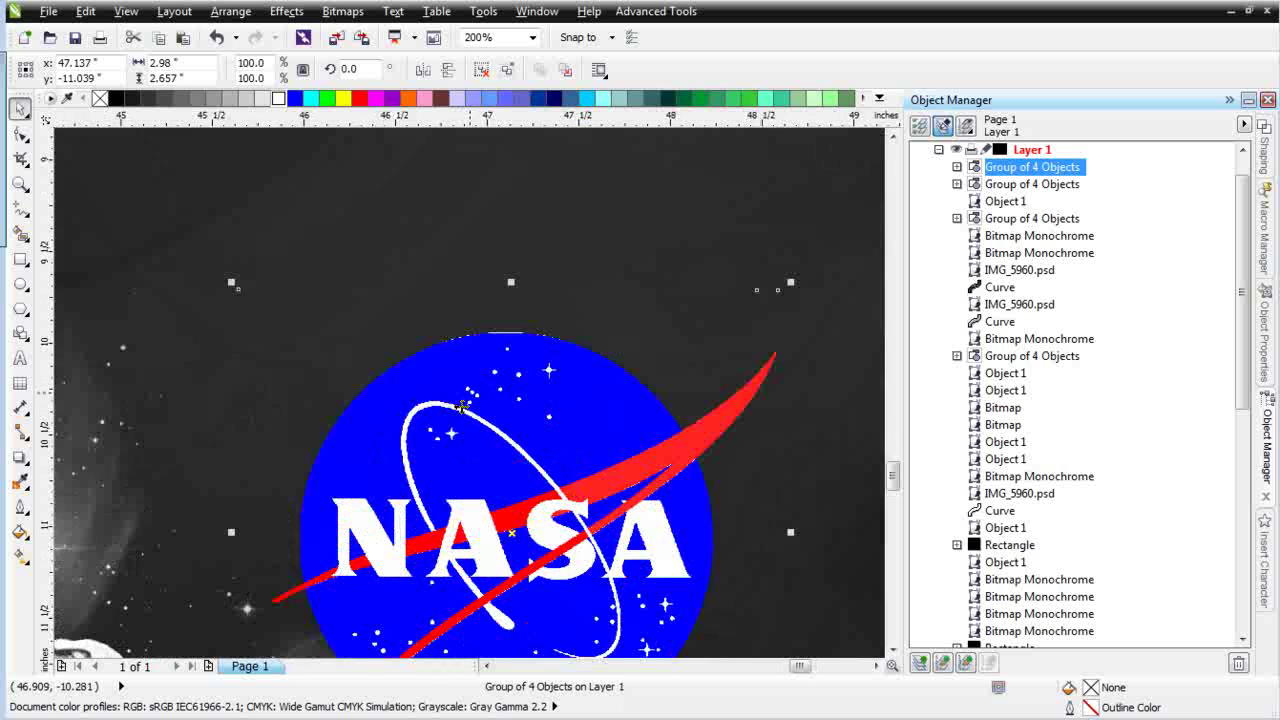
pyautogui.scroll(1, 466, 398)
pyautogui.scroll(1, 470, 394)
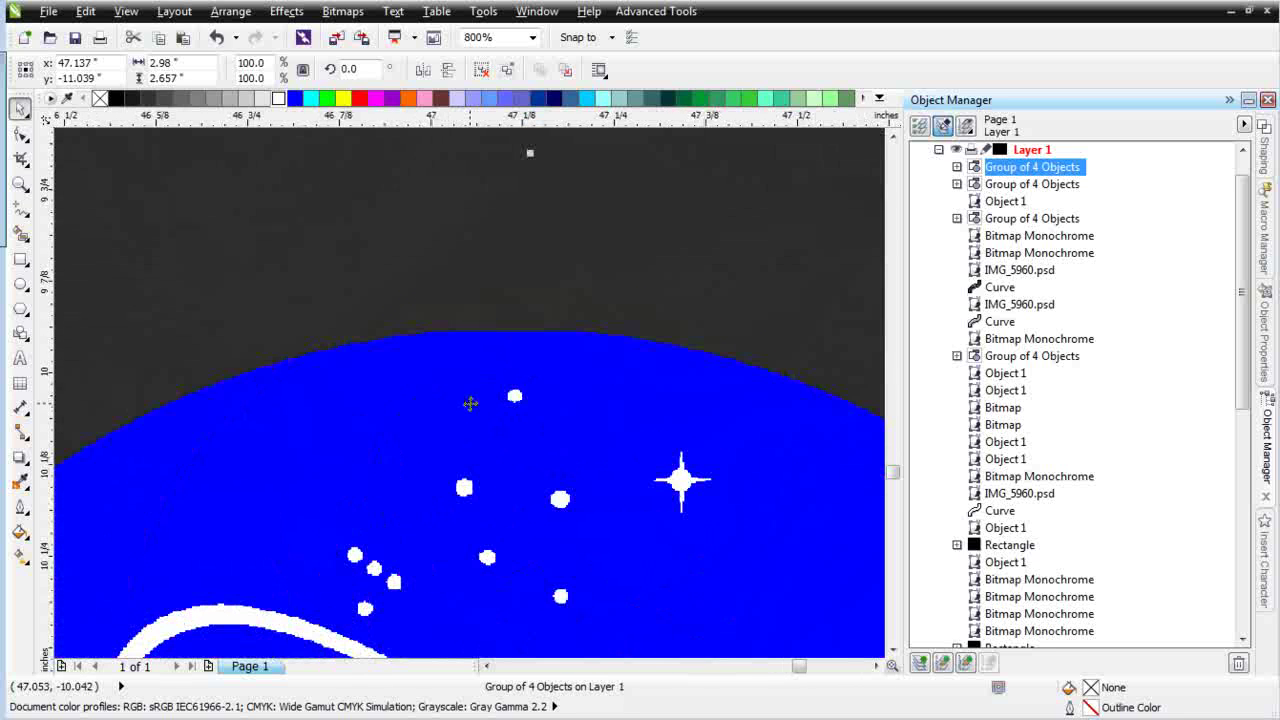
pyautogui.scroll(-2, 470, 403)
pyautogui.scroll(-2, 466, 412)
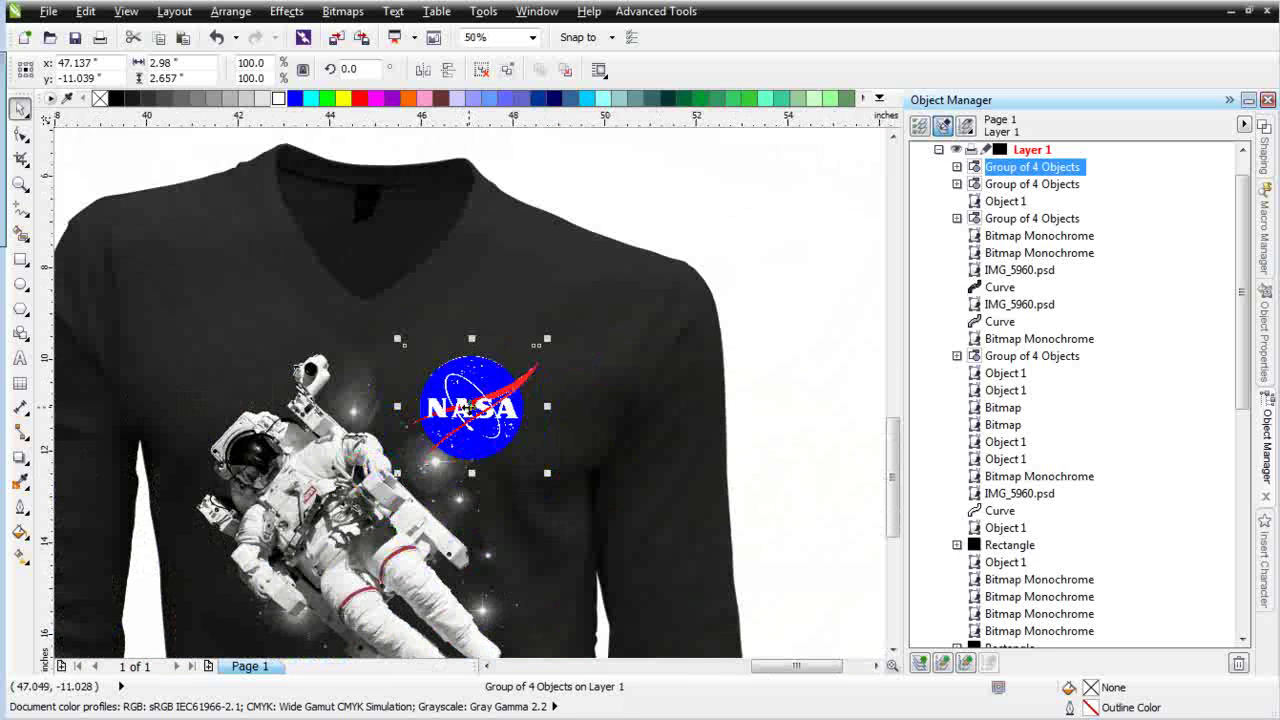
# Shift the NASA logo to about x 47.241, y -10.873 inches, and rotate the astronaut group slightly clockwise to 175.3 degrees.
pyautogui.scroll(-1, 468, 405)
pyautogui.scroll(1, 472, 402)
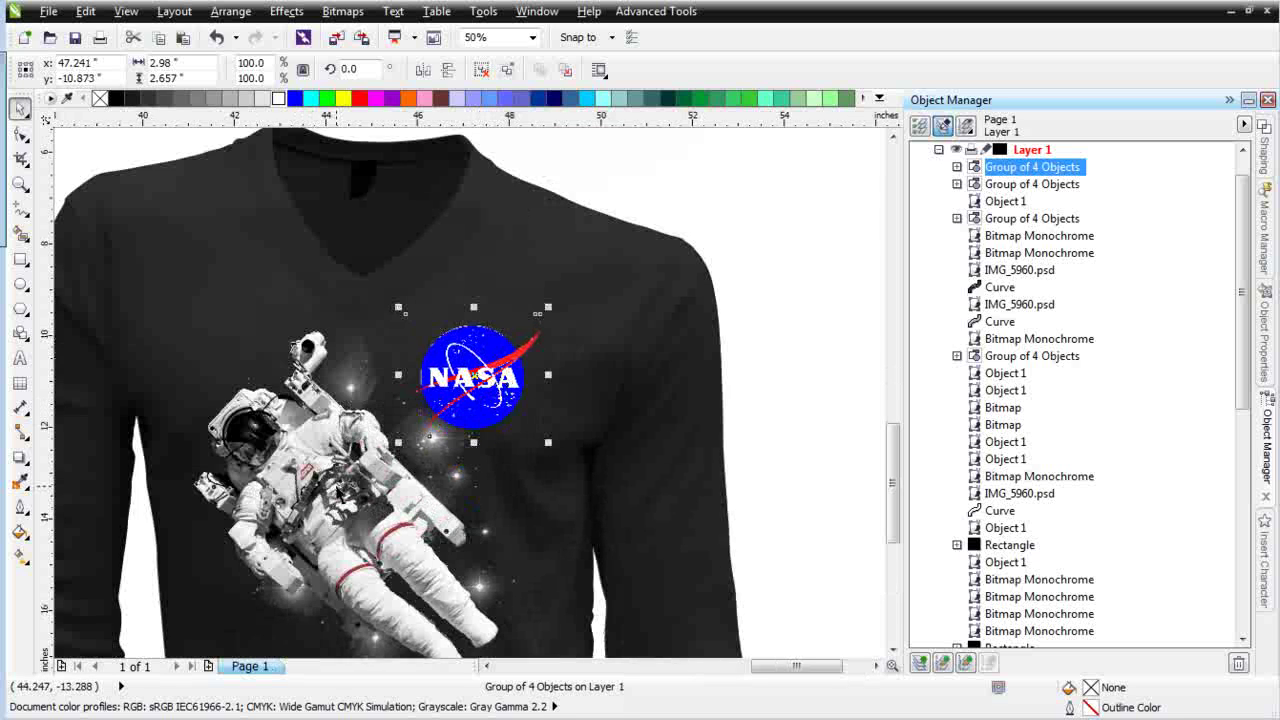
pyautogui.click(342, 492)
pyautogui.click(358, 470)
pyautogui.moveTo(508, 318); pyautogui.dragTo(526, 334)
pyautogui.scroll(-1, 376, 447)
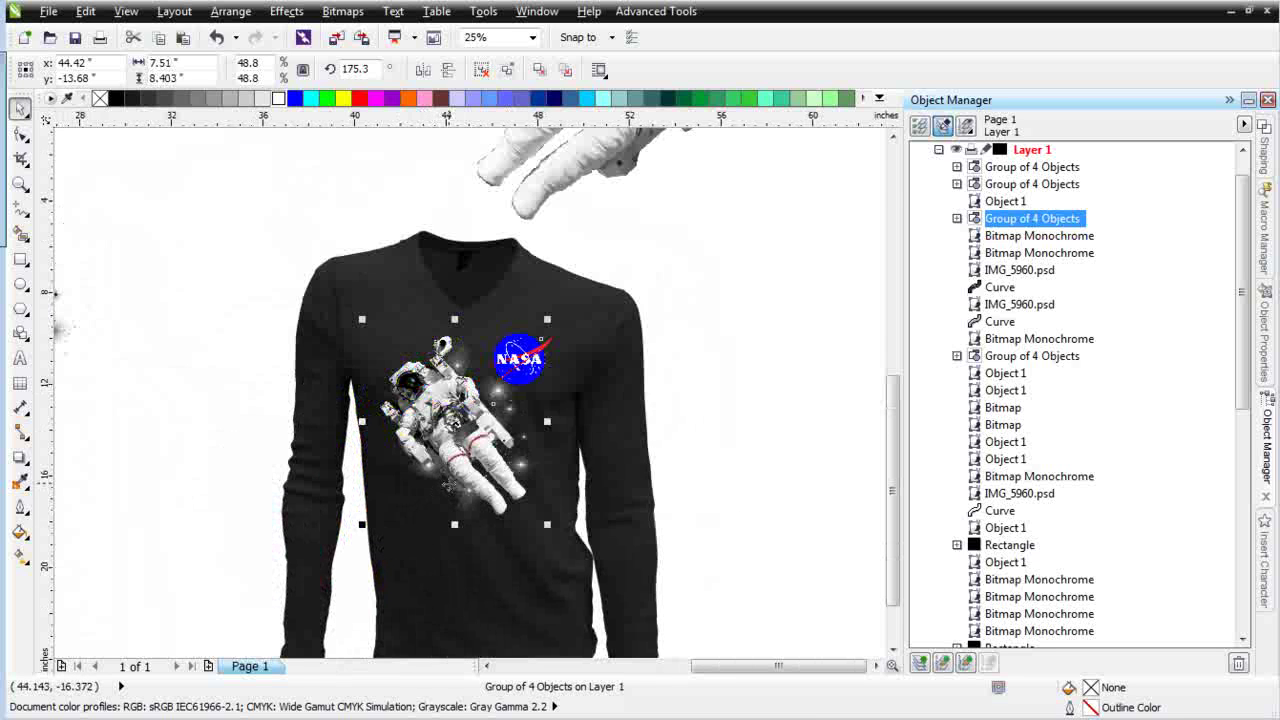
# Move the starfield bitmap behind the astronaut to about x 44.71, y -15.687 inches and rotate it to about 179 degrees.
pyautogui.keyDown('ctrl'); pyautogui.click(448, 484); pyautogui.keyUp('ctrl')
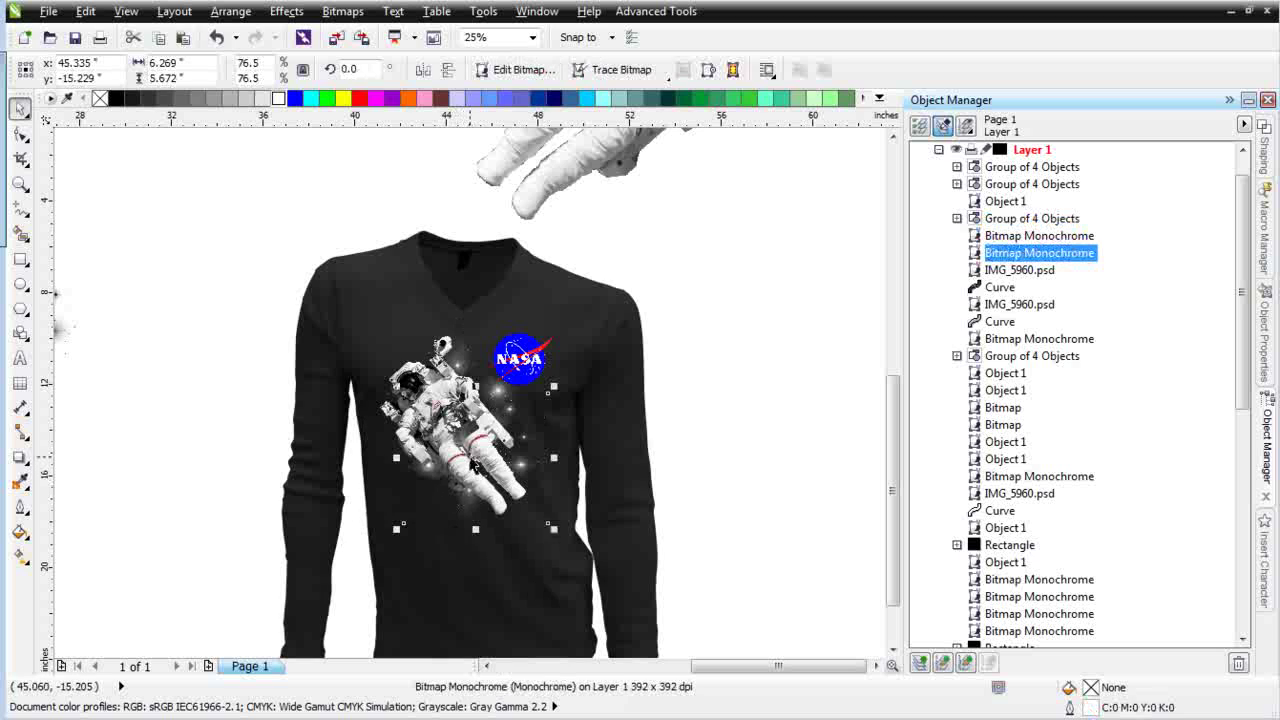
pyautogui.moveTo(474, 384); pyautogui.dragTo(460, 395)
pyautogui.click(460, 395)
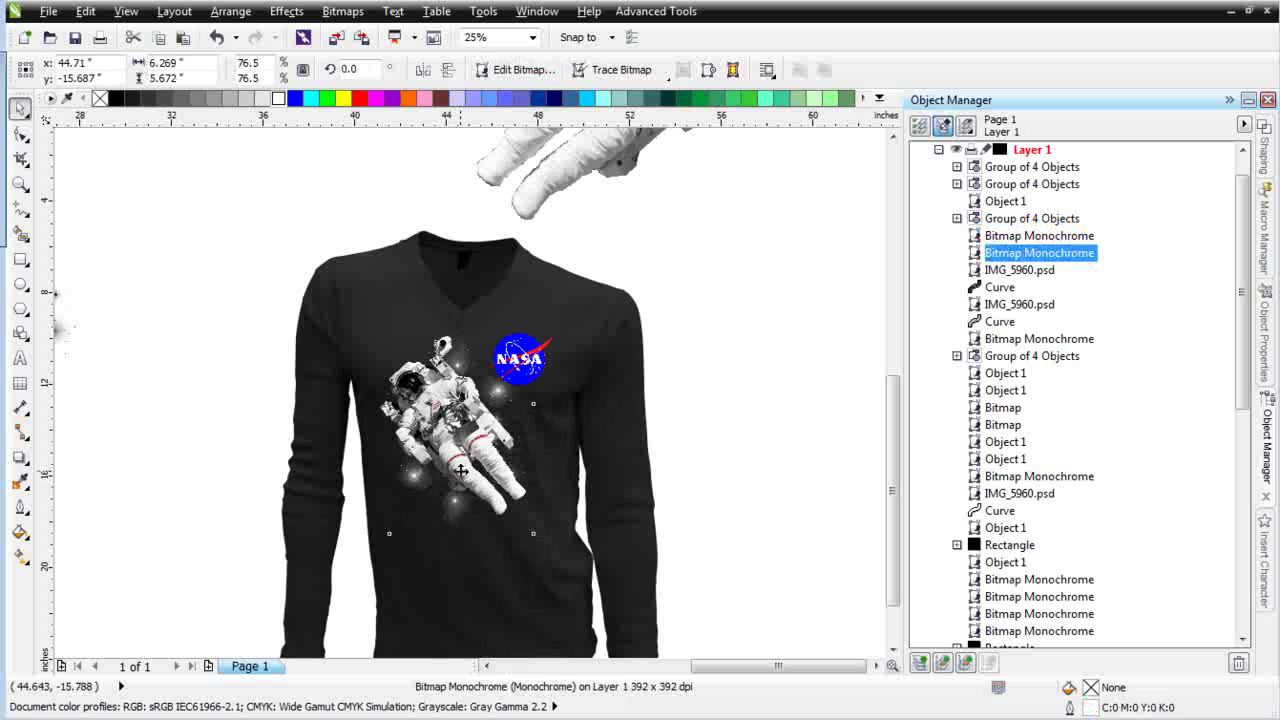
pyautogui.moveTo(538, 405); pyautogui.dragTo(576, 455)
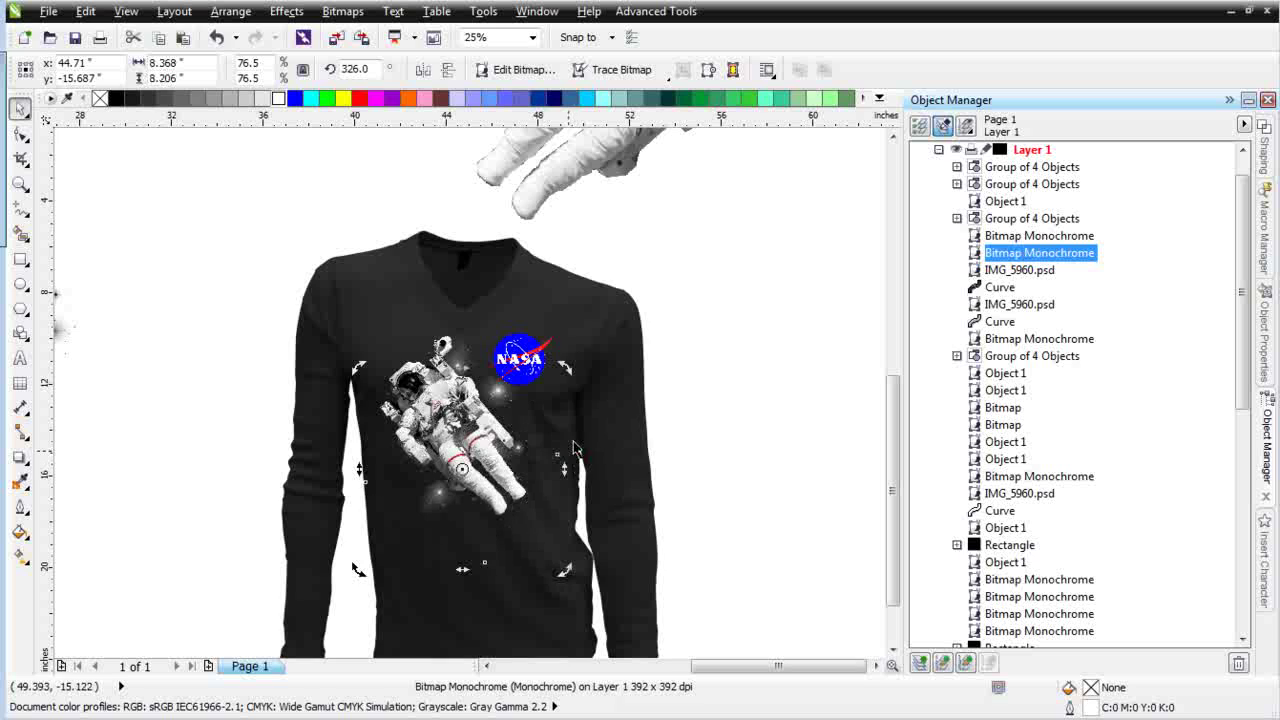
pyautogui.moveTo(564, 368)
pyautogui.mouseDown()
pyautogui.moveTo(554, 465)
pyautogui.moveTo(452, 520)
pyautogui.mouseUp()
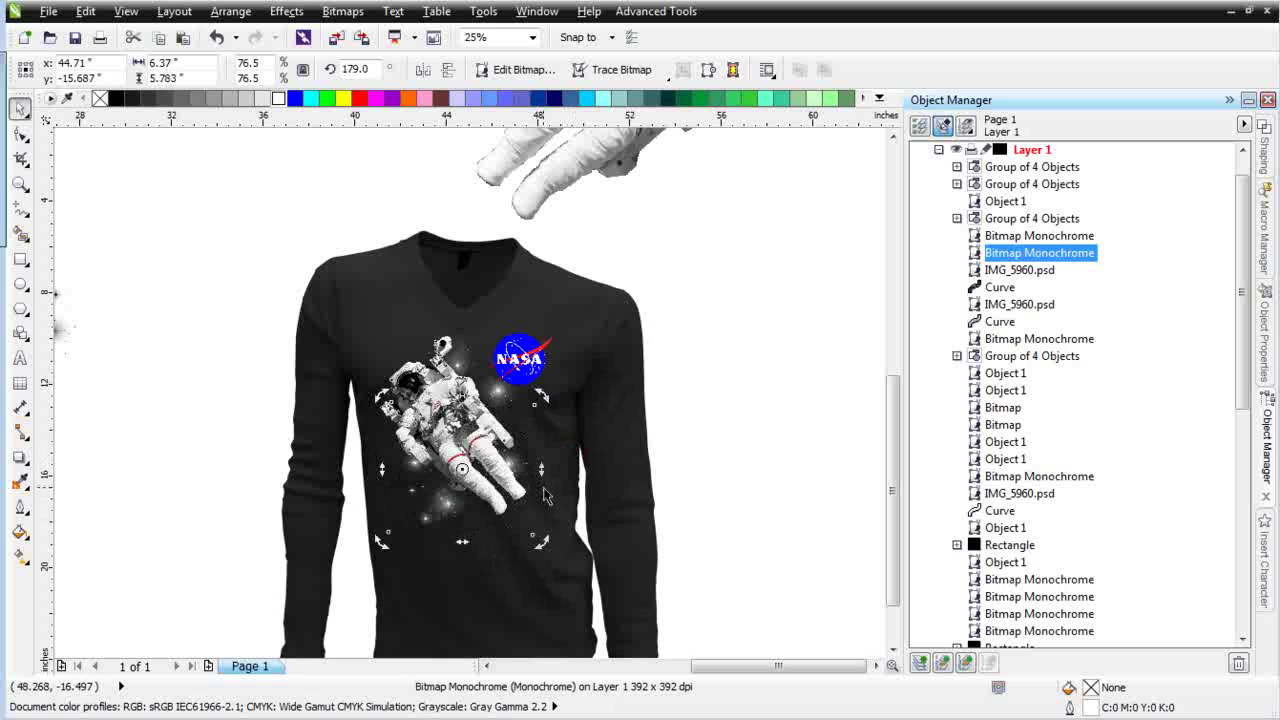
pyautogui.moveTo(542, 398); pyautogui.dragTo(533, 405)
pyautogui.click(469, 355)
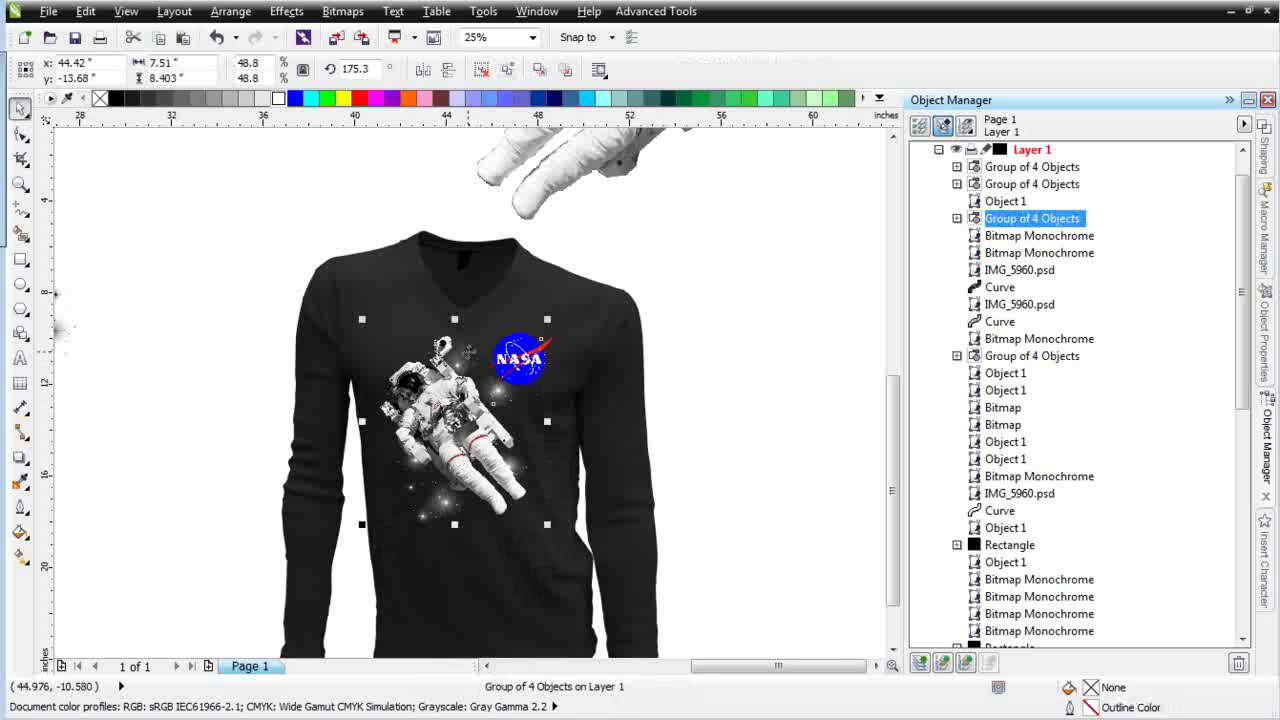
# Move the upper starfield bitmap behind the astronaut to about x 44.96, y -12.937 inches.
pyautogui.keyDown('ctrl'); pyautogui.click(470, 357); pyautogui.keyUp('ctrl')
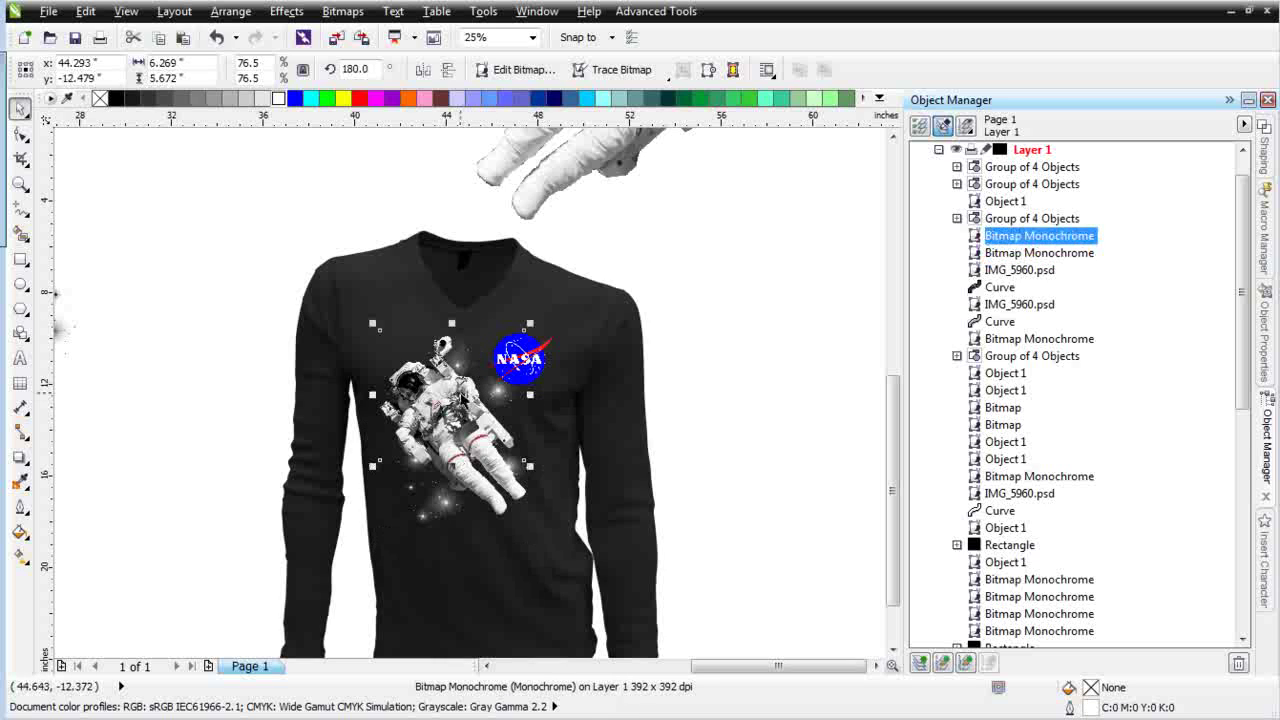
pyautogui.moveTo(456, 397); pyautogui.dragTo(471, 407)
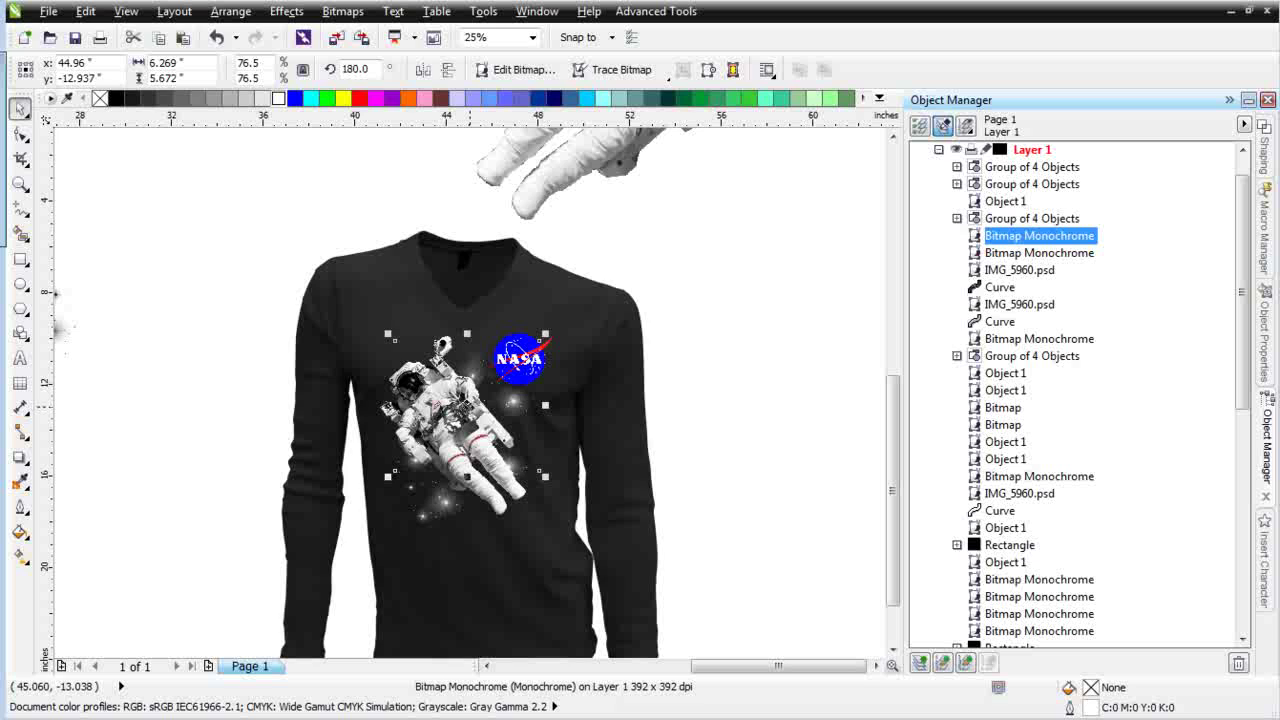
pyautogui.click(811, 262)
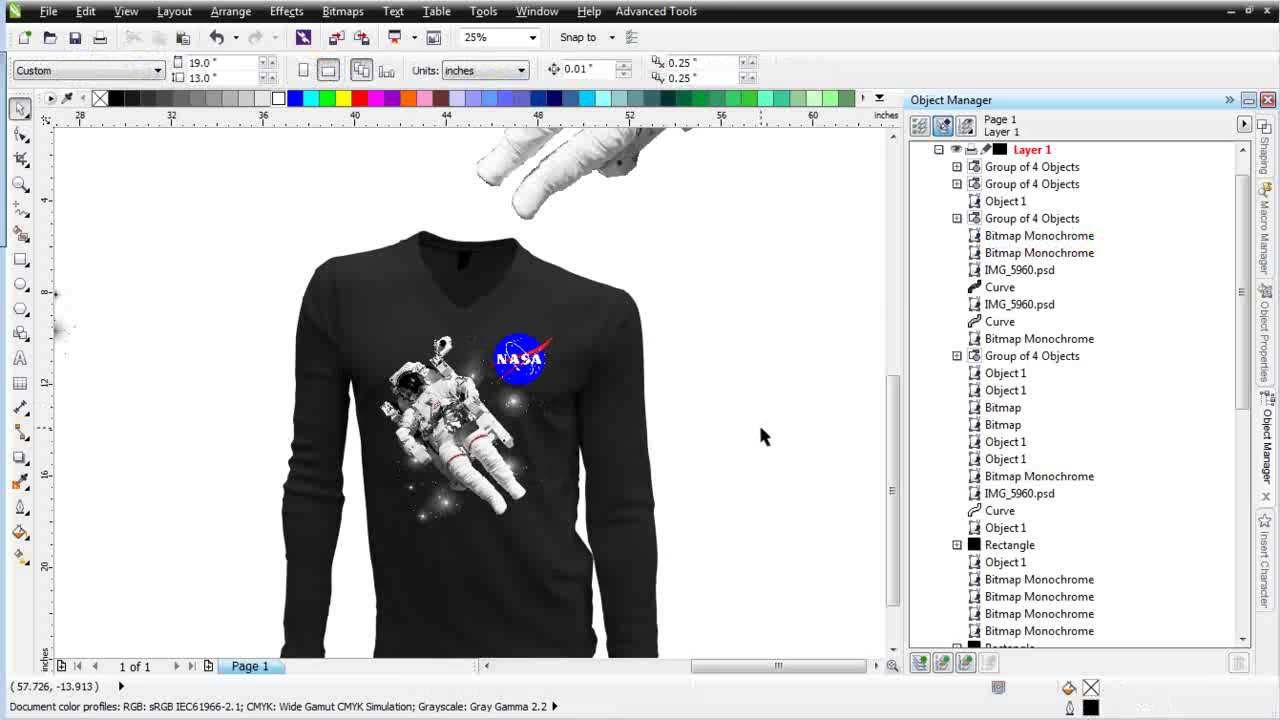
# Duplicate the black shirt with all its artwork, placing the copy directly beside it, about 13.5 inches over horizontally.
pyautogui.scroll(-2, 760, 430)
pyautogui.moveTo(490, 280); pyautogui.dragTo(200, 568)
pyautogui.moveTo(350, 486); pyautogui.dragTo(497, 489)
pyautogui.click(517, 608)
# Fill the duplicated shirt's base curve, beneath the IMG_5960.psd shading image, with white.
pyautogui.click(513, 505)
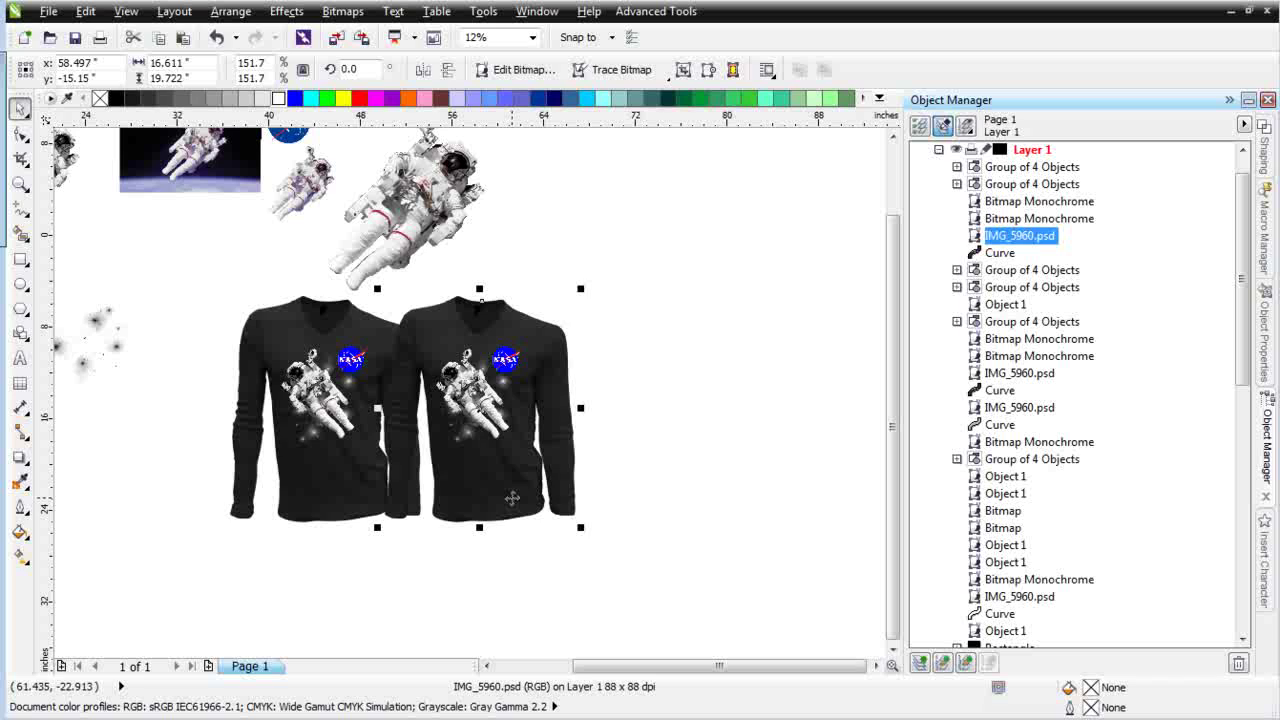
pyautogui.press('Tab')
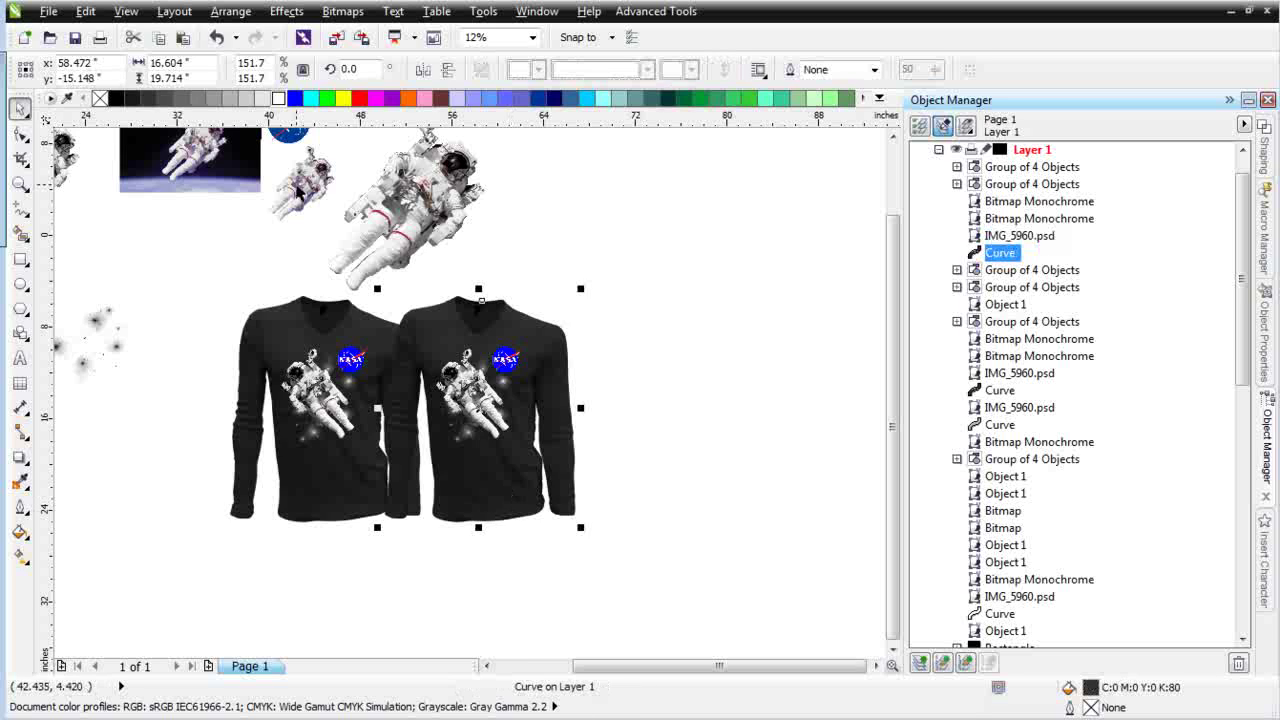
pyautogui.click(280, 99)
pyautogui.click(708, 365)
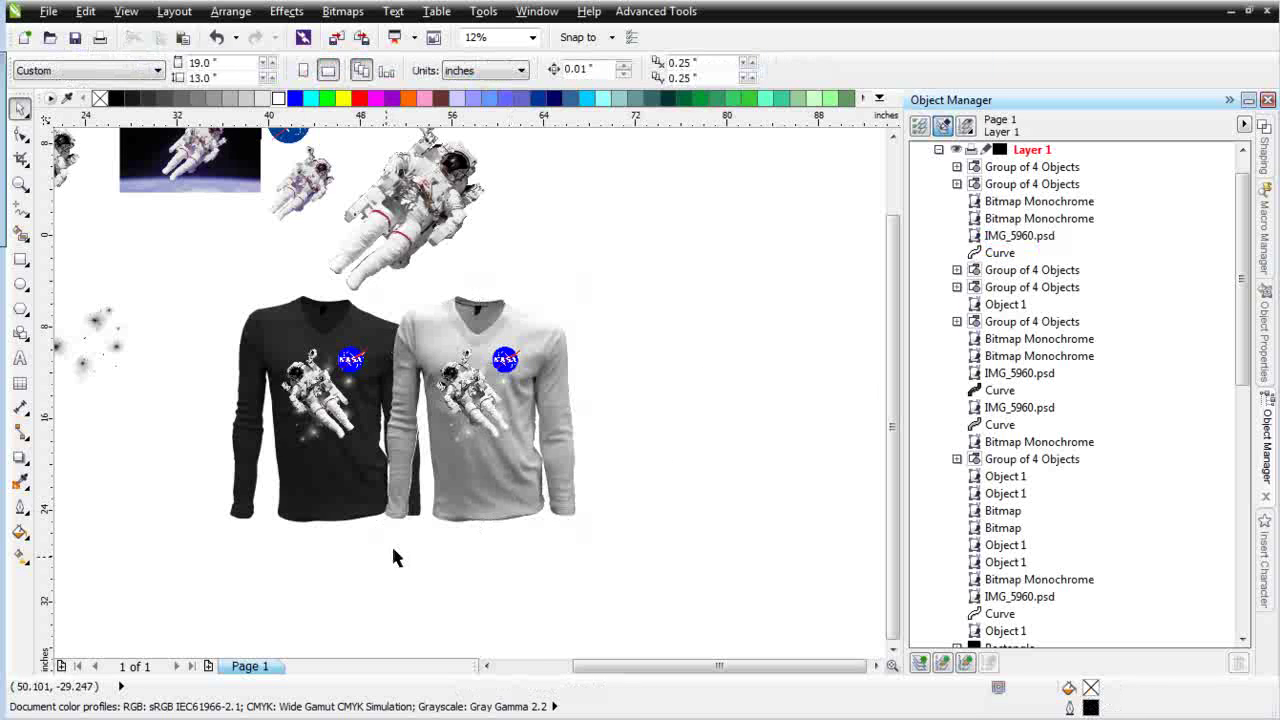
# Lighten the shading on the white shirt by applying a Uniform transparency of 50 to its IMG_5960.psd image.
pyautogui.click(490, 503)
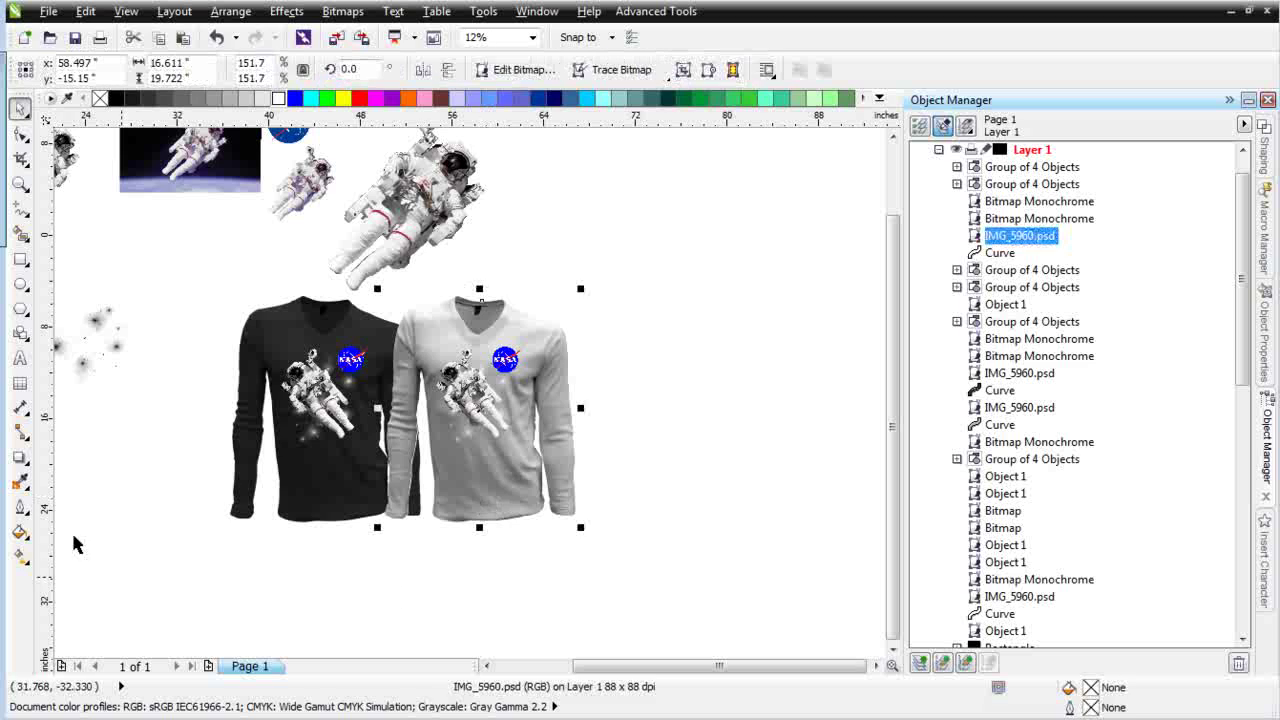
pyautogui.click(20, 457)
pyautogui.click(112, 594)
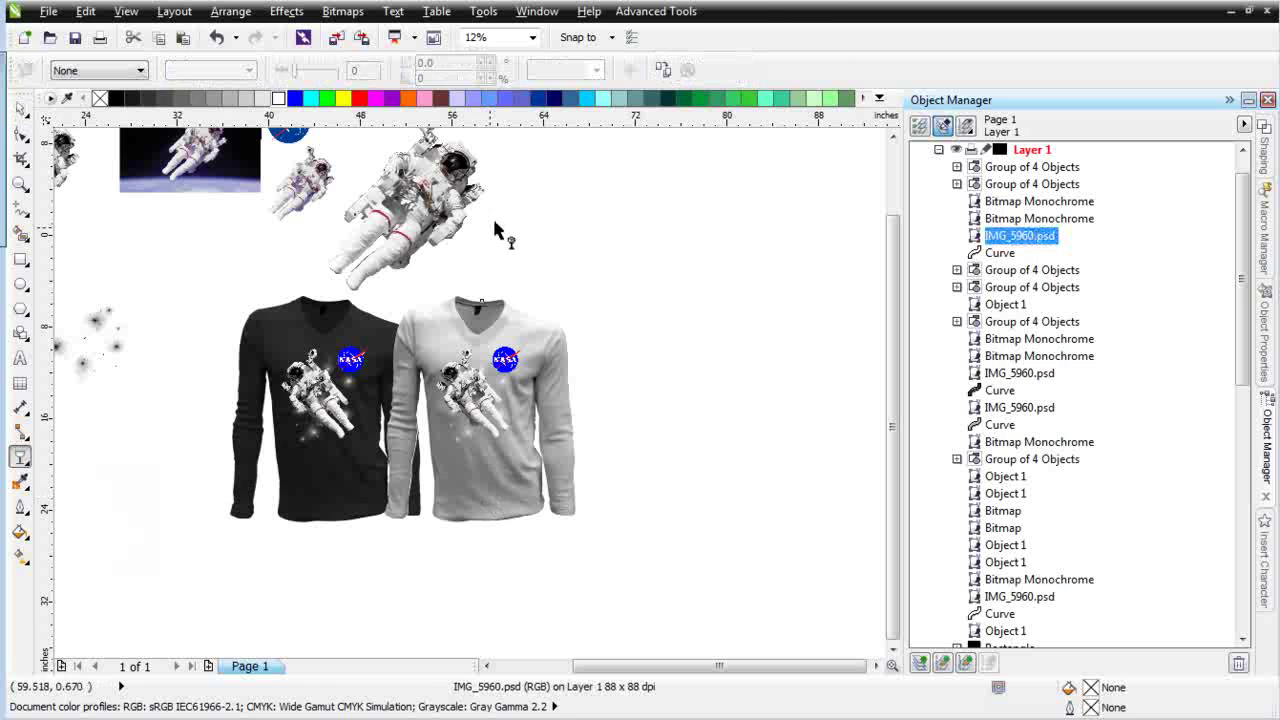
pyautogui.click(141, 71)
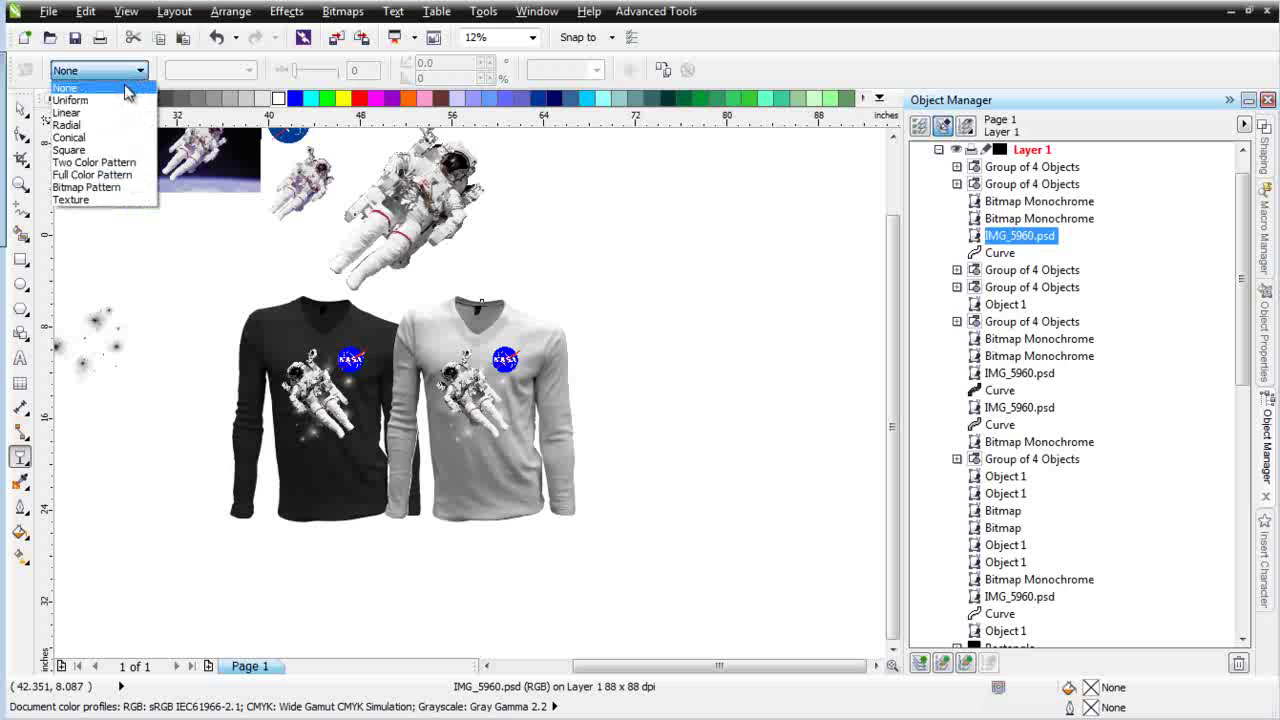
pyautogui.click(126, 100)
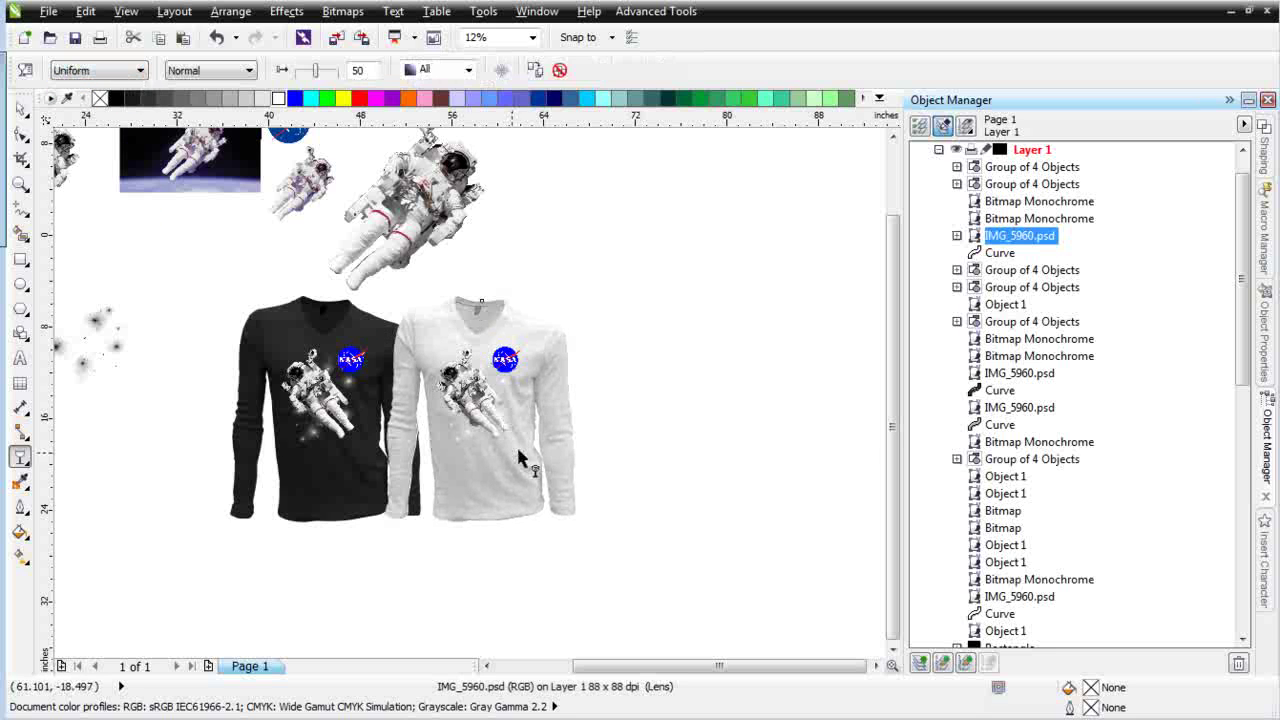
pyautogui.scroll(1, 496, 424)
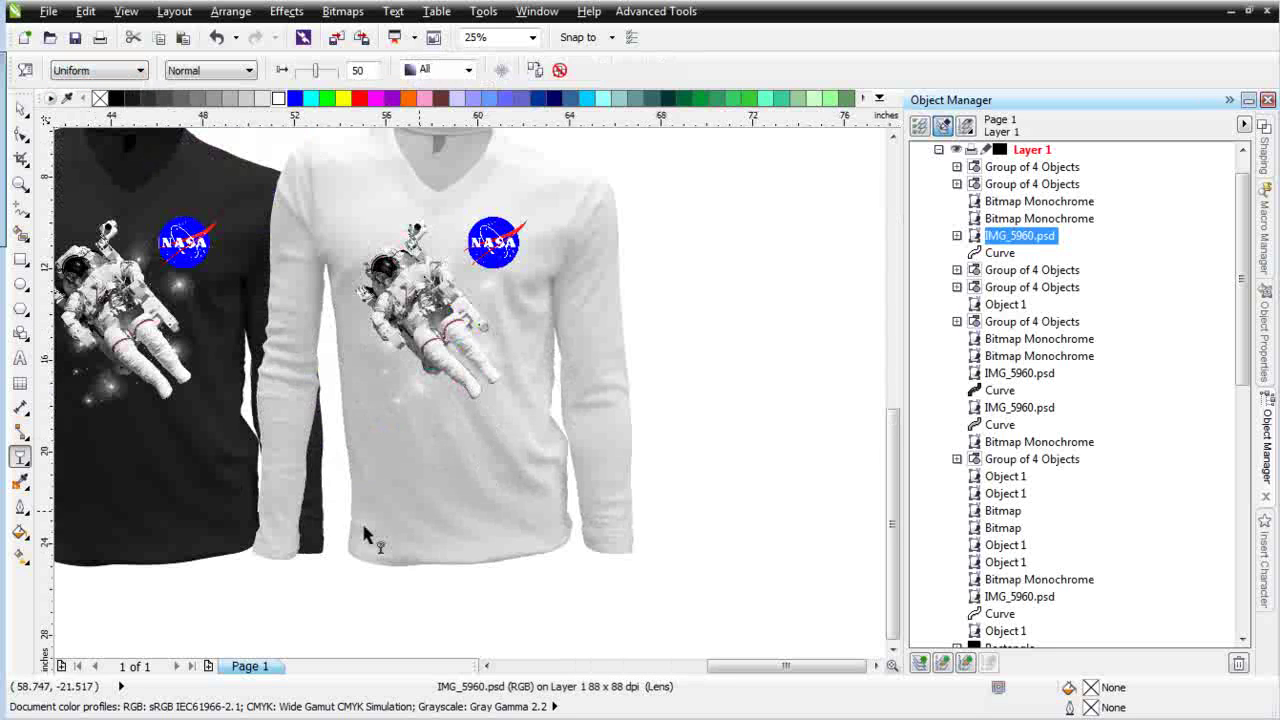
pyautogui.click(20, 108)
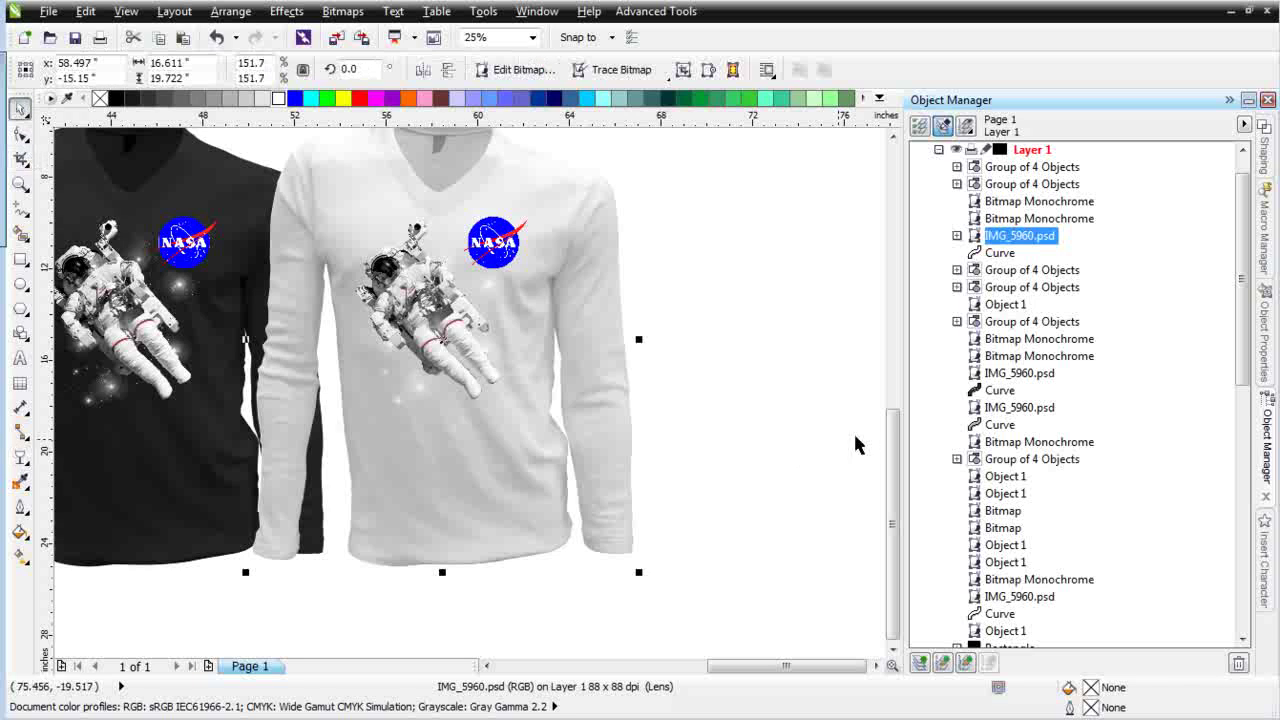
pyautogui.click(790, 422)
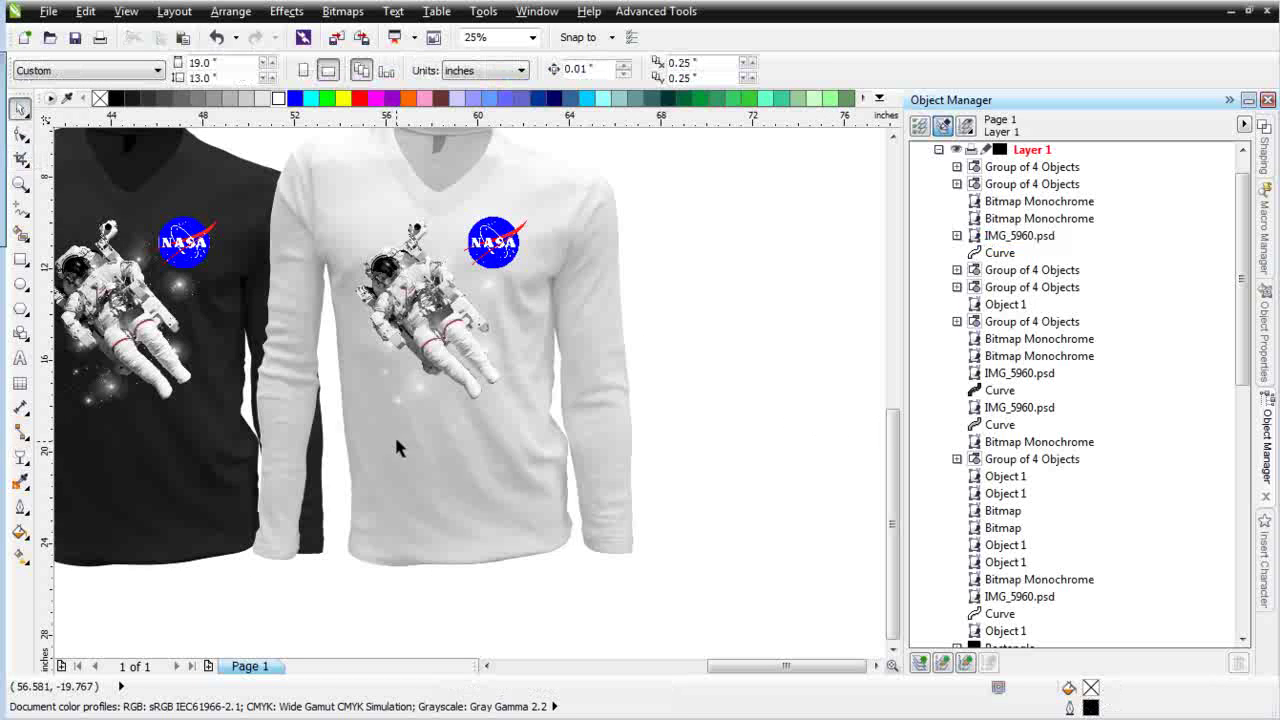
pyautogui.click(428, 340)
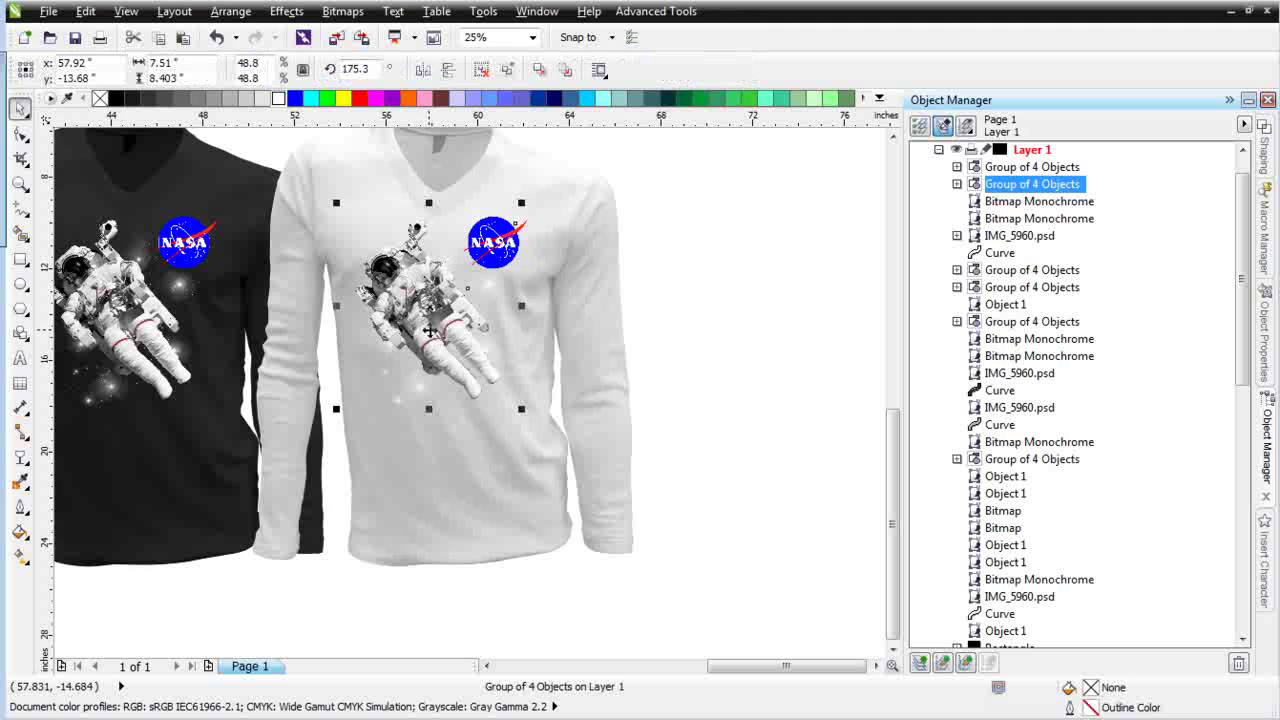
pyautogui.keyDown('shift'); pyautogui.click(413, 383); pyautogui.keyUp('shift')
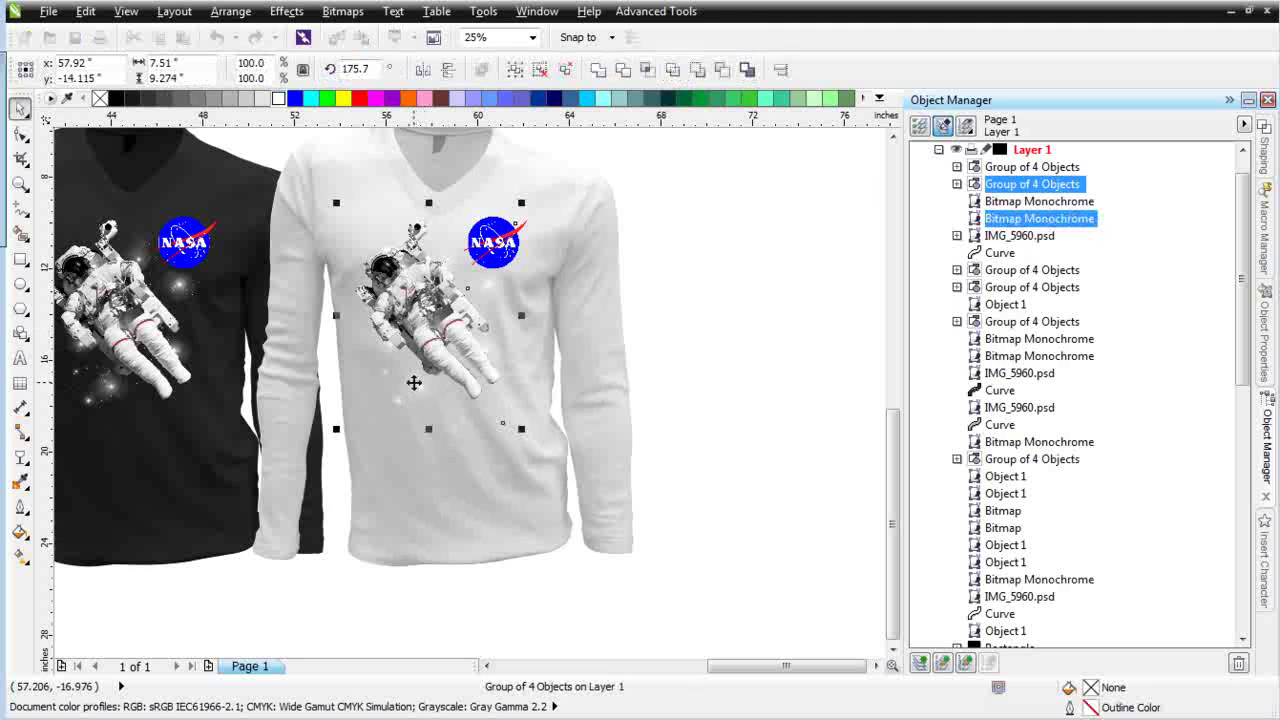
pyautogui.keyDown('shift'); pyautogui.click(490, 285); pyautogui.keyUp('shift')
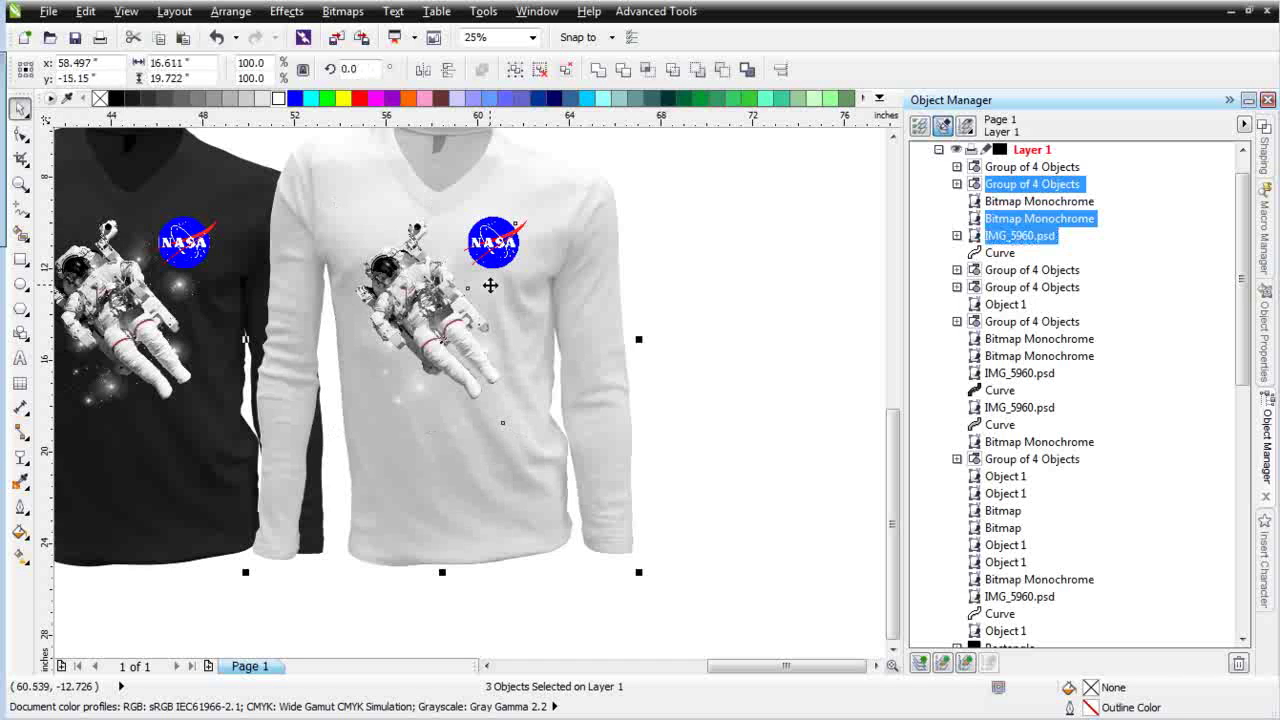
pyautogui.keyDown('shift'); pyautogui.click(487, 278); pyautogui.keyUp('shift')
pyautogui.keyDown('shift'); pyautogui.click(488, 280); pyautogui.keyUp('shift')
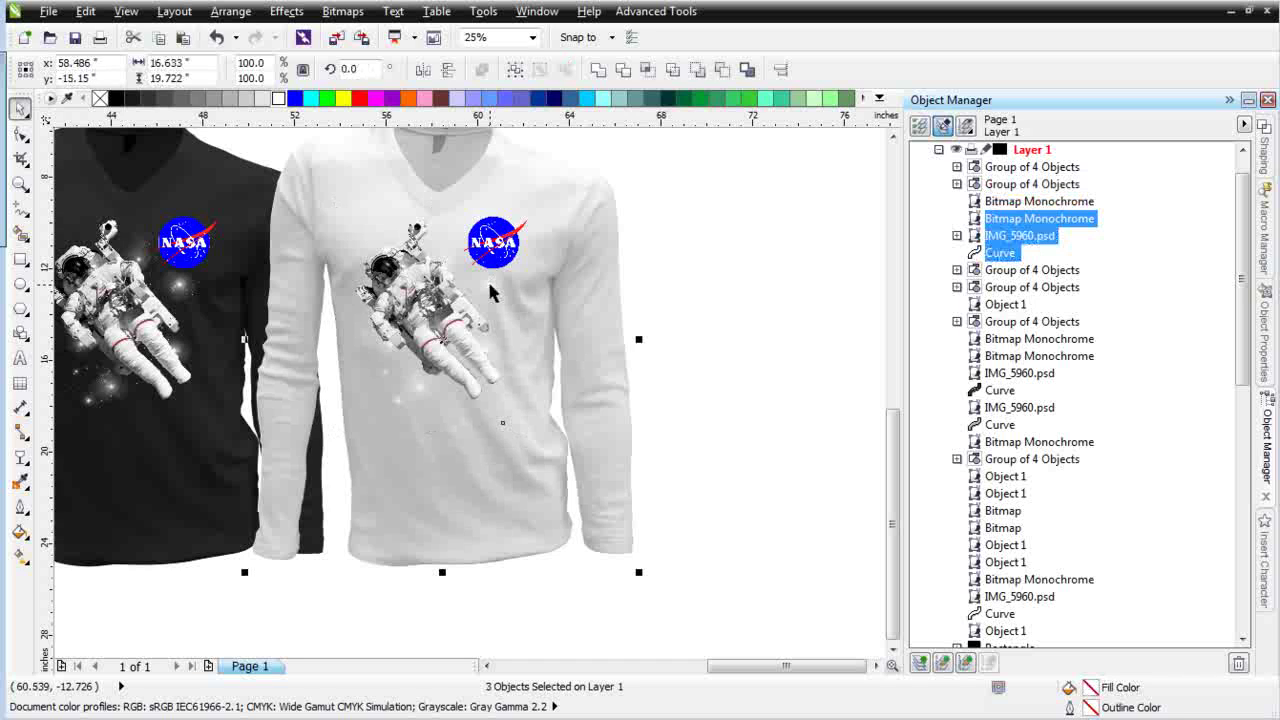
pyautogui.click(691, 343)
pyautogui.click(410, 378)
pyautogui.click(455, 340)
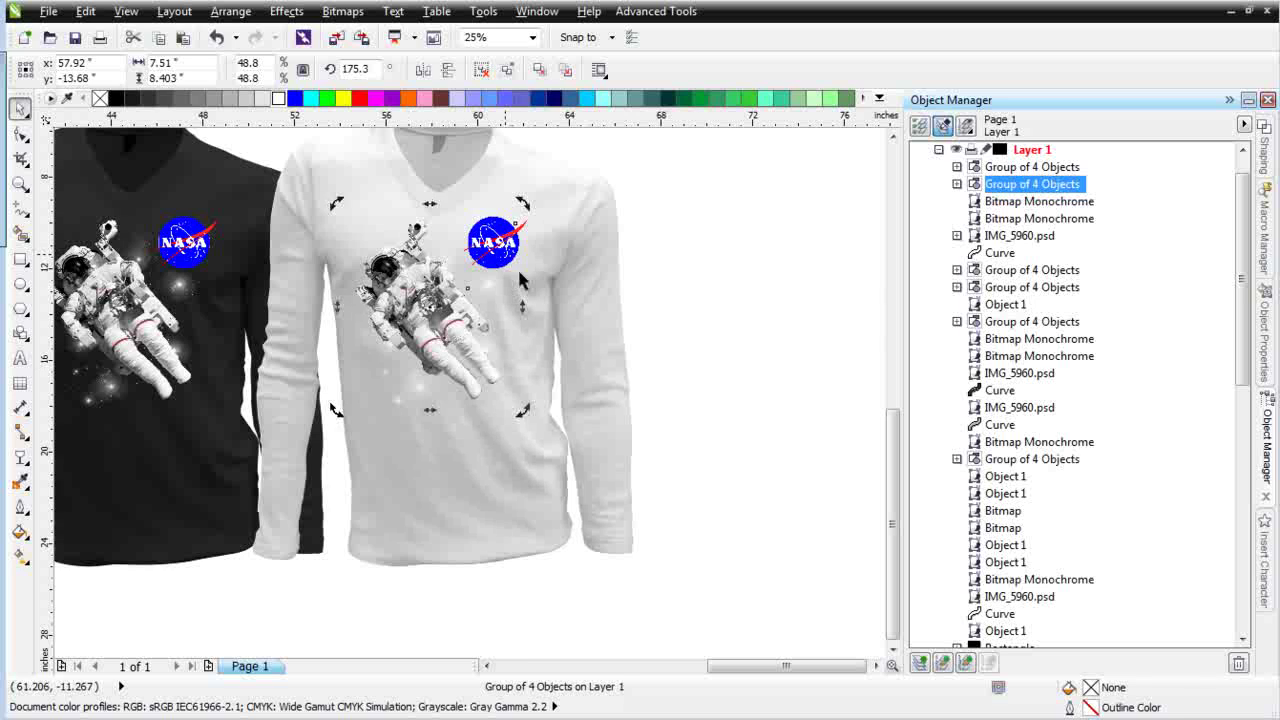
pyautogui.click(764, 354)
# Cut the astronaut and NASA logo groups from the white shirt to the clipboard.
pyautogui.click(407, 332)
pyautogui.keyDown('shift'); pyautogui.click(510, 243); pyautogui.keyUp('shift')
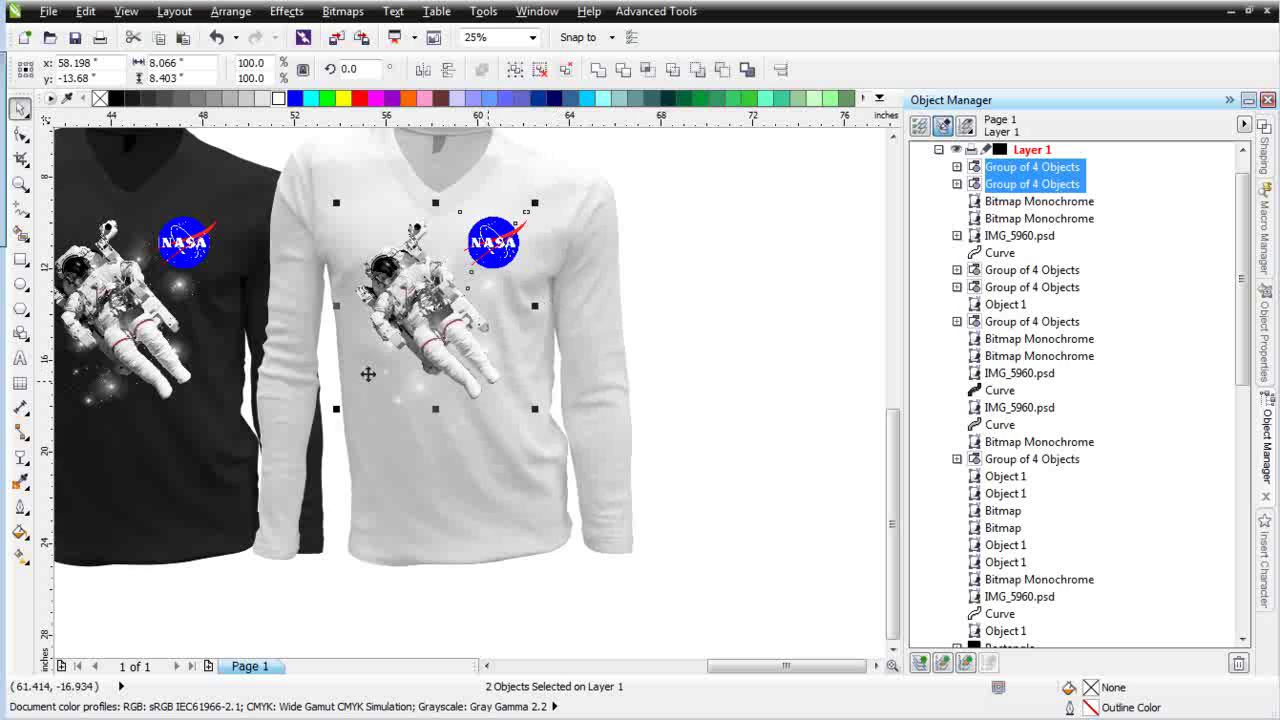
pyautogui.click(132, 37)
# Copy both starfield bitmaps off the white shirt to about x 73.232, y -14.426 inches, and paste the astronaut and logo groups back.
pyautogui.moveTo(694, 209); pyautogui.dragTo(608, 300)
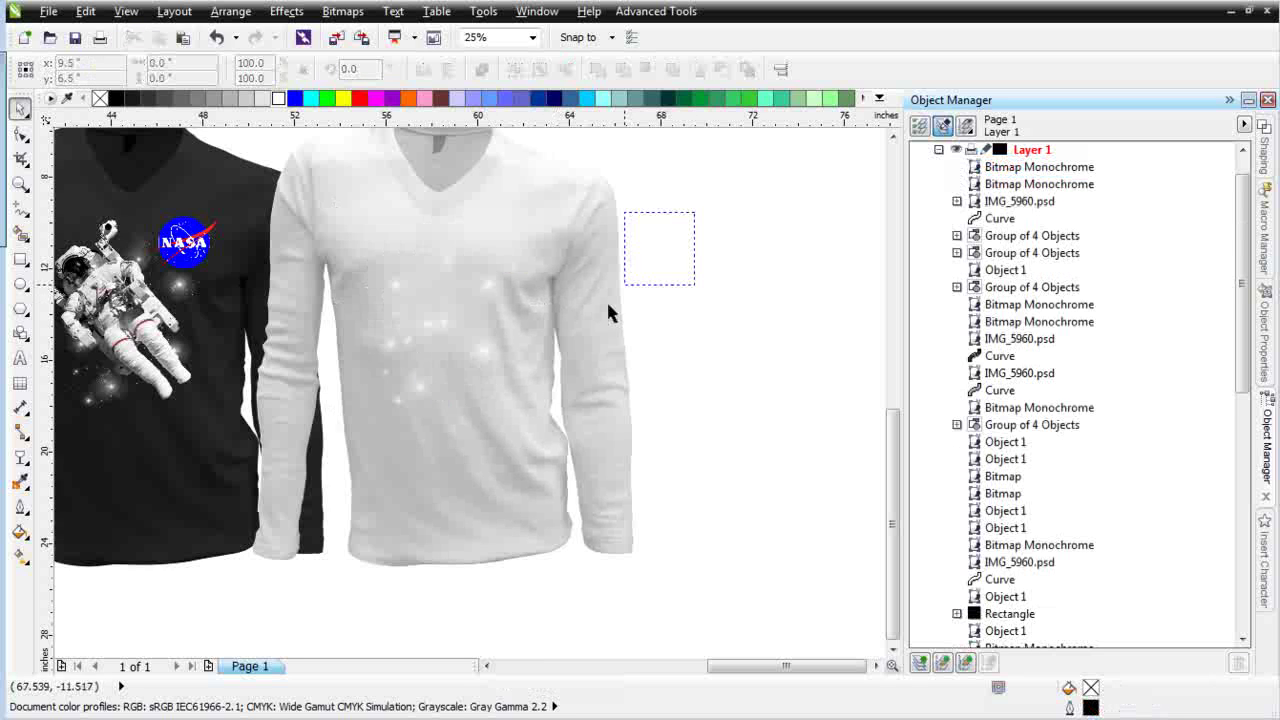
pyautogui.hotkey('ctrl', 'v')
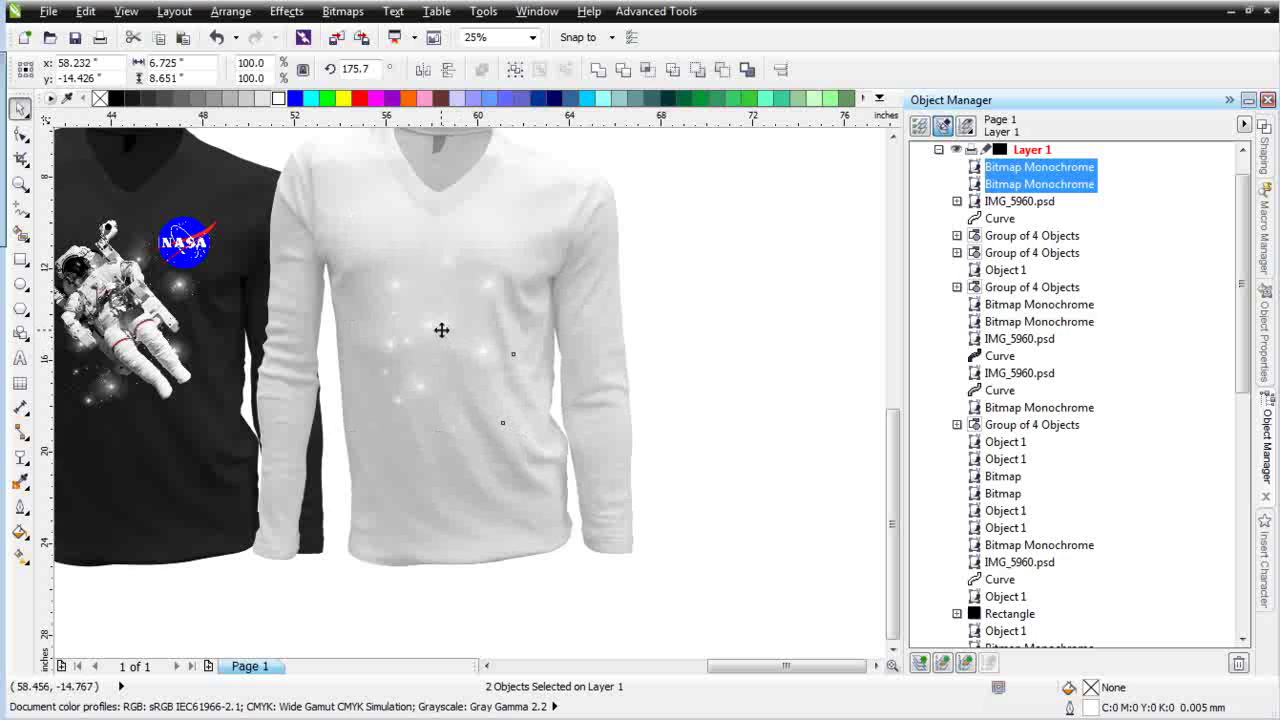
pyautogui.moveTo(447, 338); pyautogui.dragTo(790, 340)
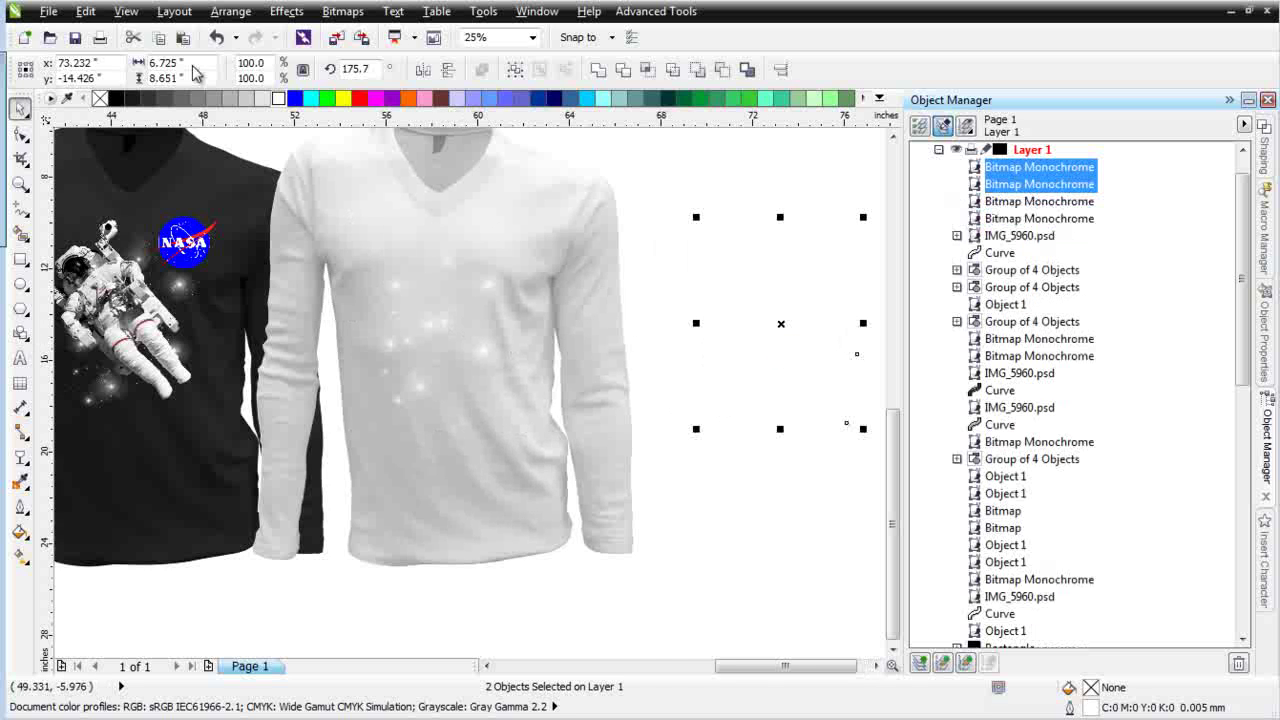
pyautogui.click(182, 37)
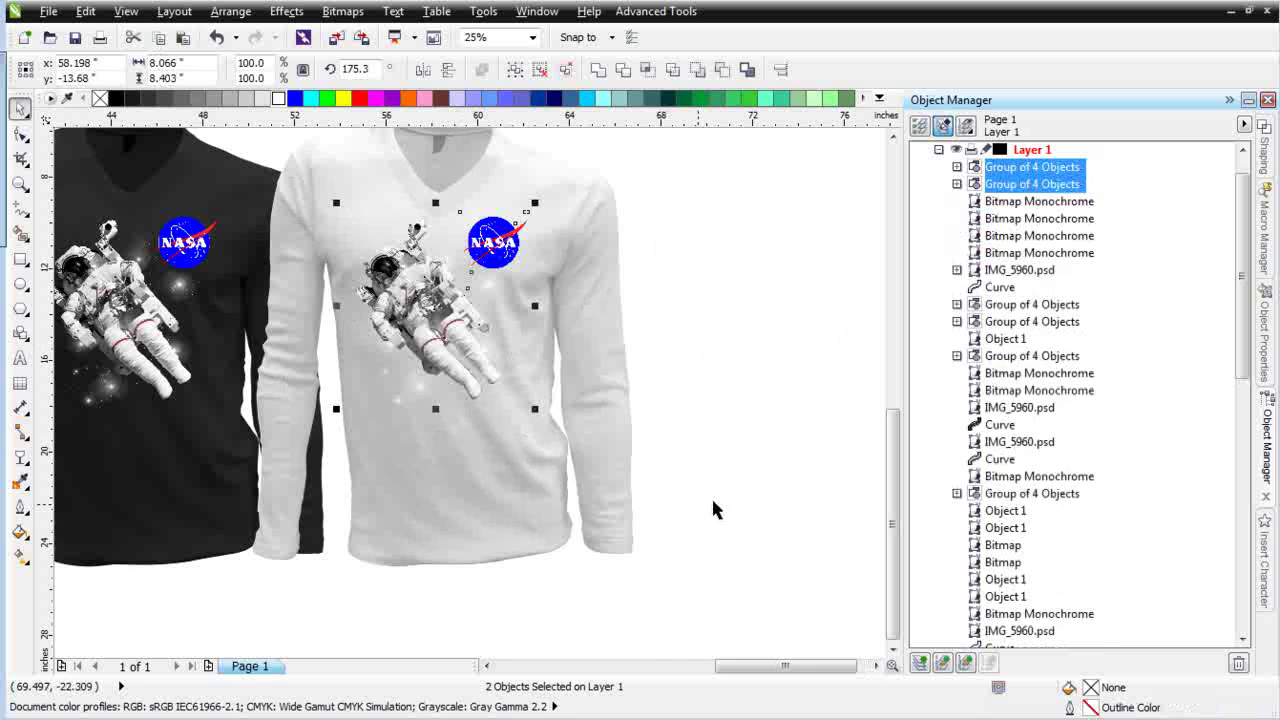
# Preview the two copied starfield bitmaps in black, restore their white color, and group them.
pyautogui.moveTo(678, 214); pyautogui.dragTo(897, 560)
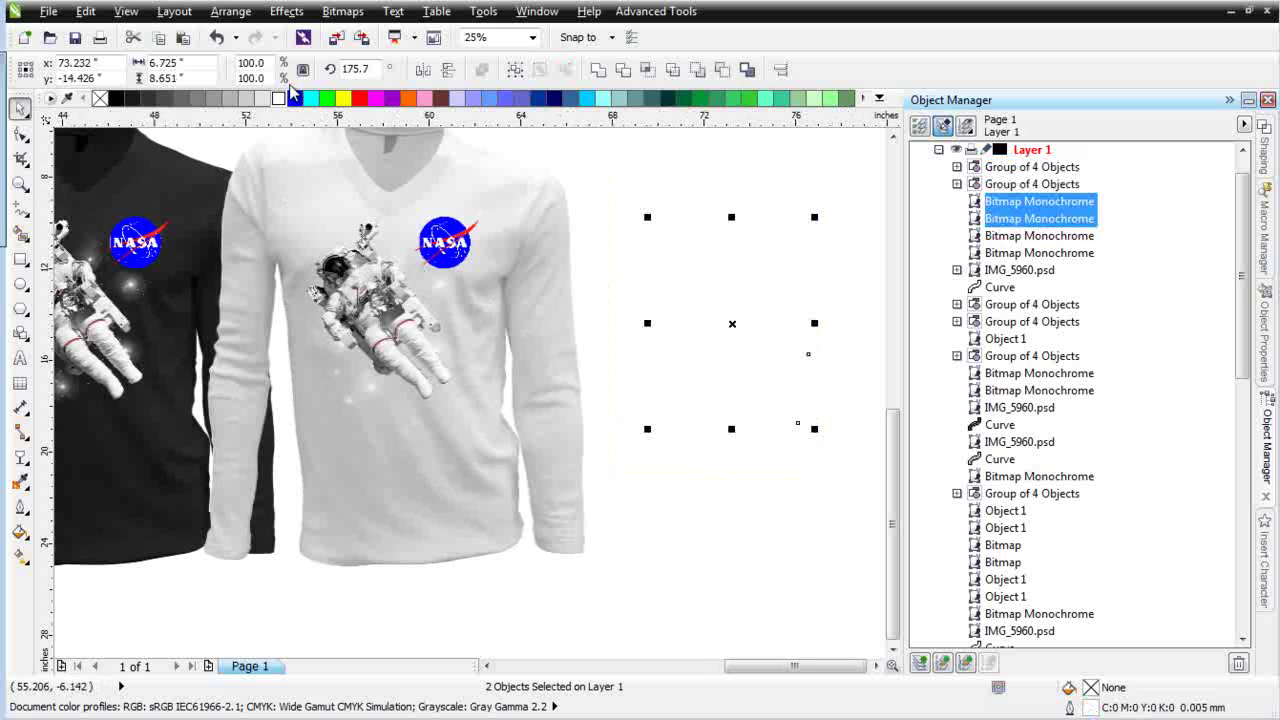
pyautogui.rightClick(115, 97)
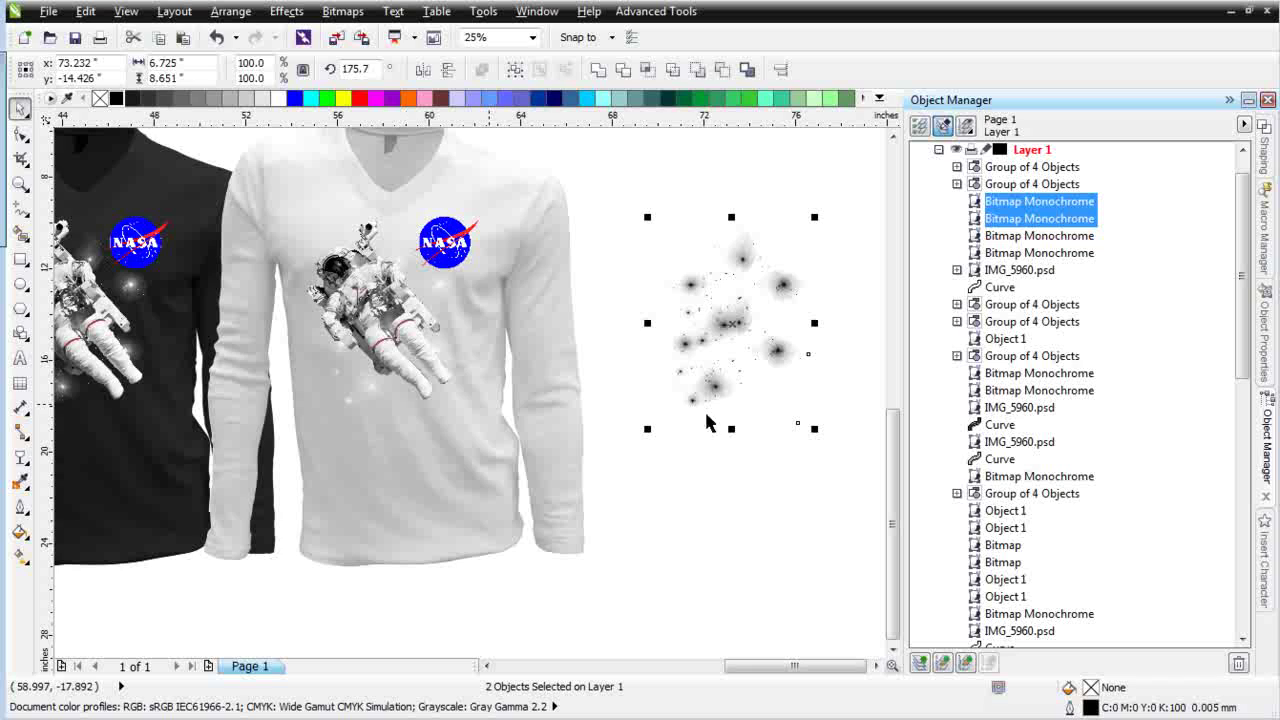
pyautogui.click(278, 98)
pyautogui.click(516, 70)
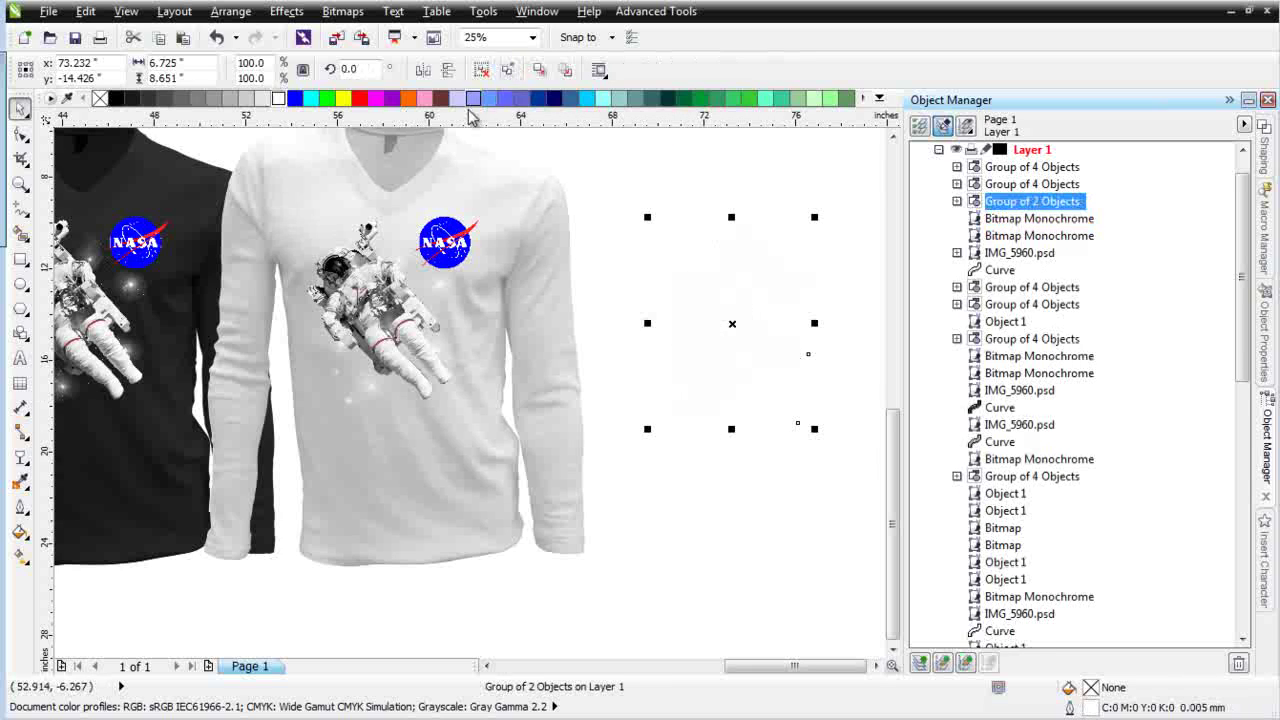
# In Simple Wireframe view, draw a rectangle about 6.25 by 9.625 inches around the starfield group and fill it black.
pyautogui.click(125, 11)
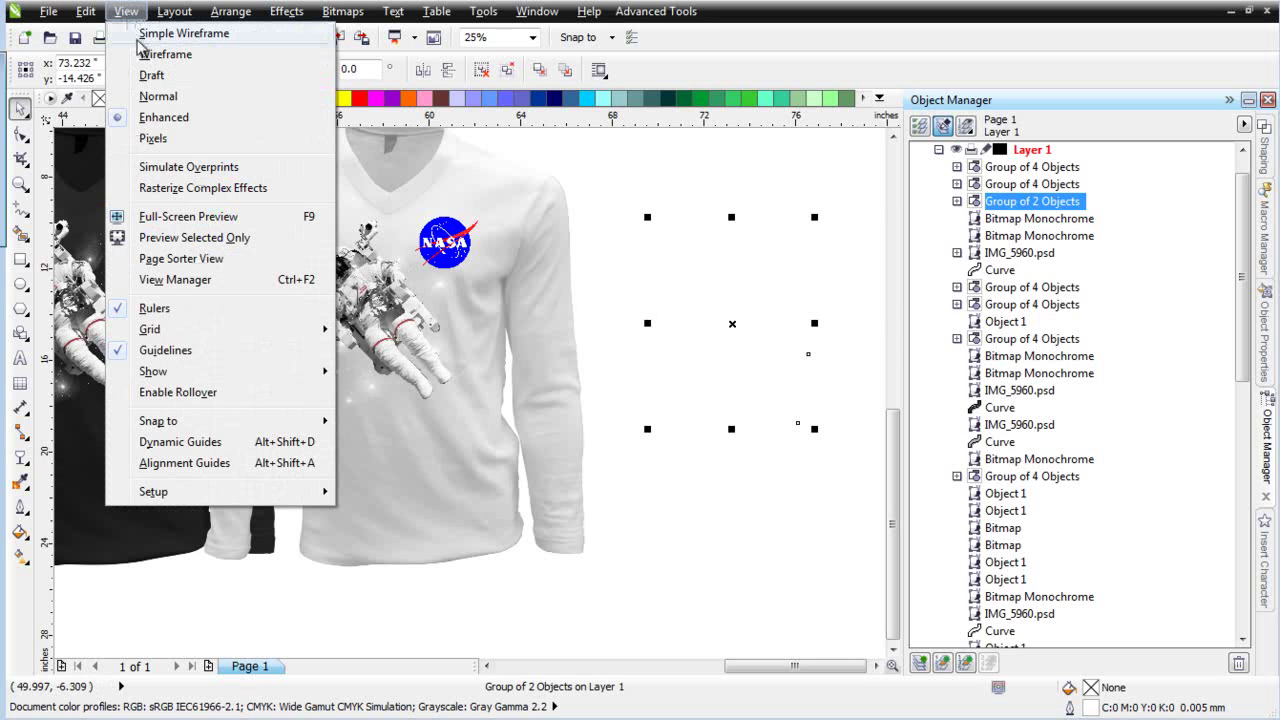
pyautogui.click(160, 34)
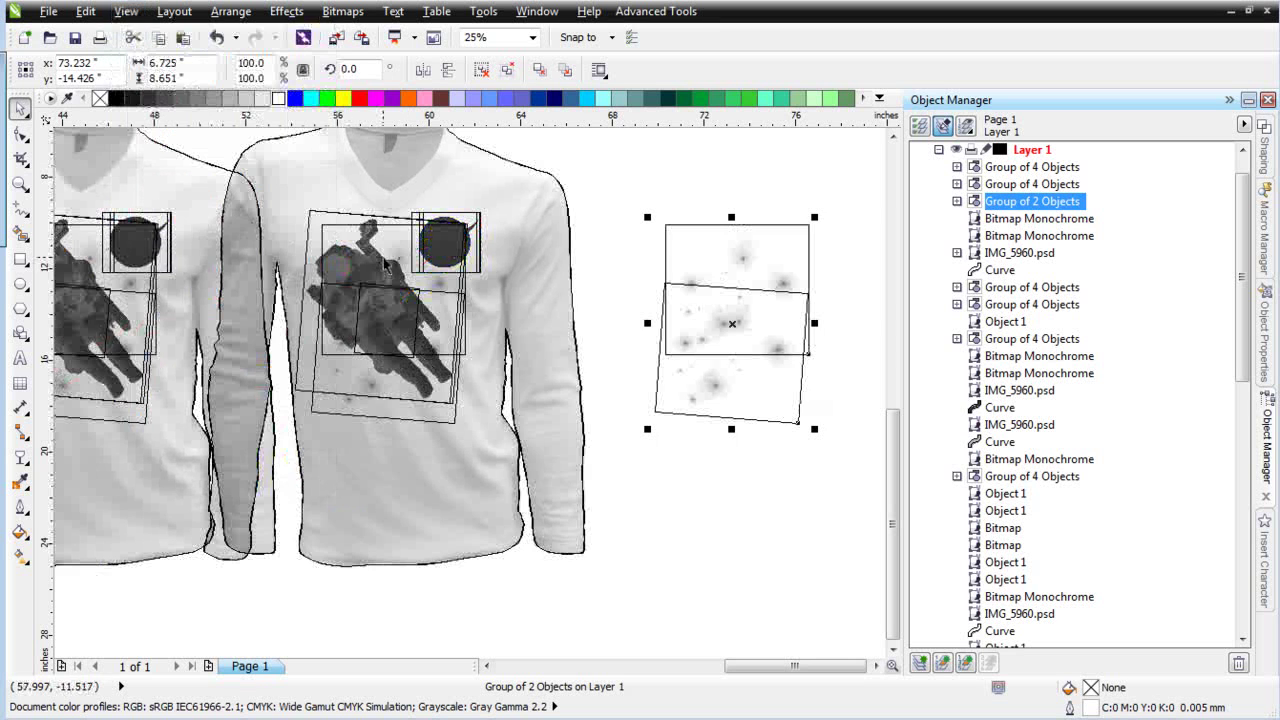
pyautogui.click(20, 259)
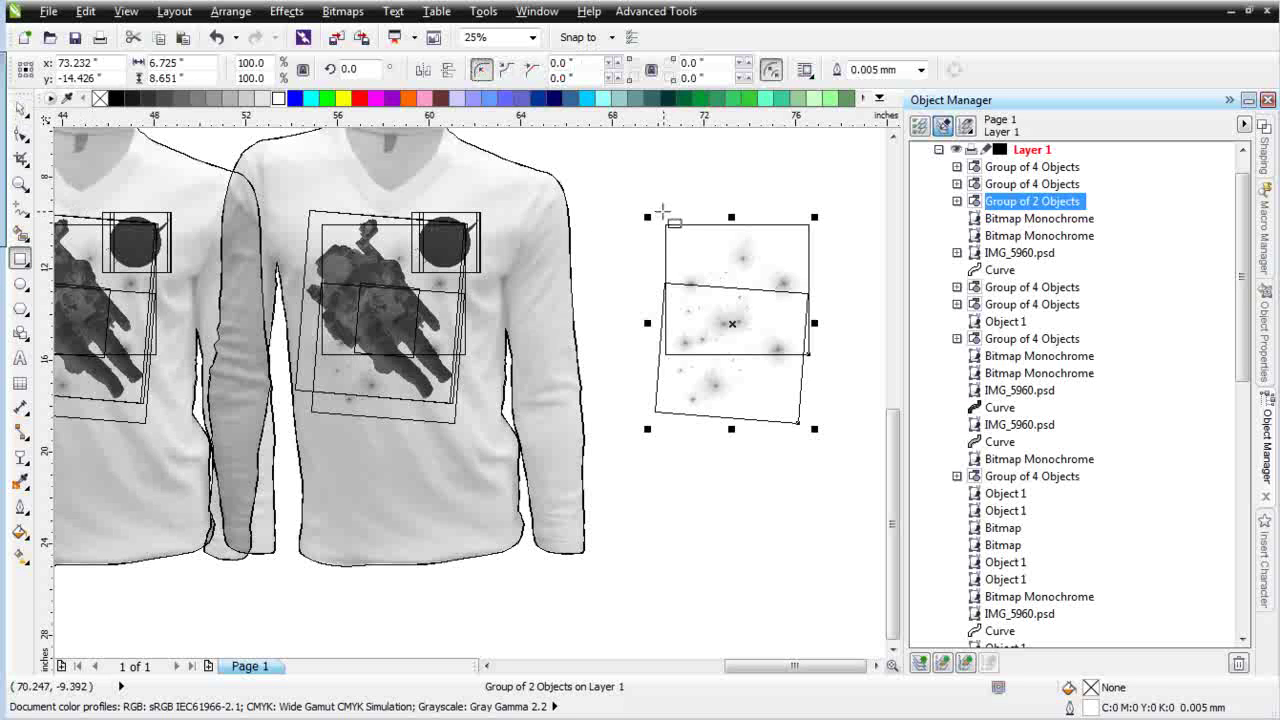
pyautogui.moveTo(659, 220); pyautogui.dragTo(802, 441)
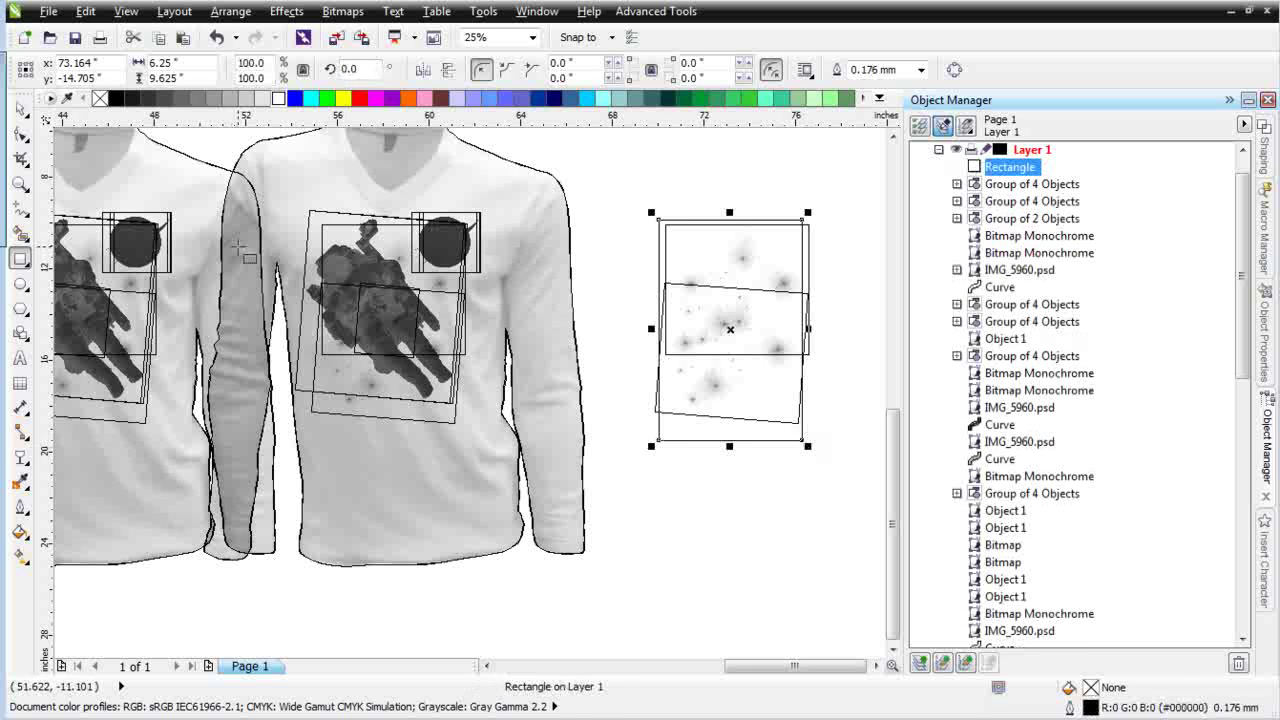
pyautogui.click(116, 98)
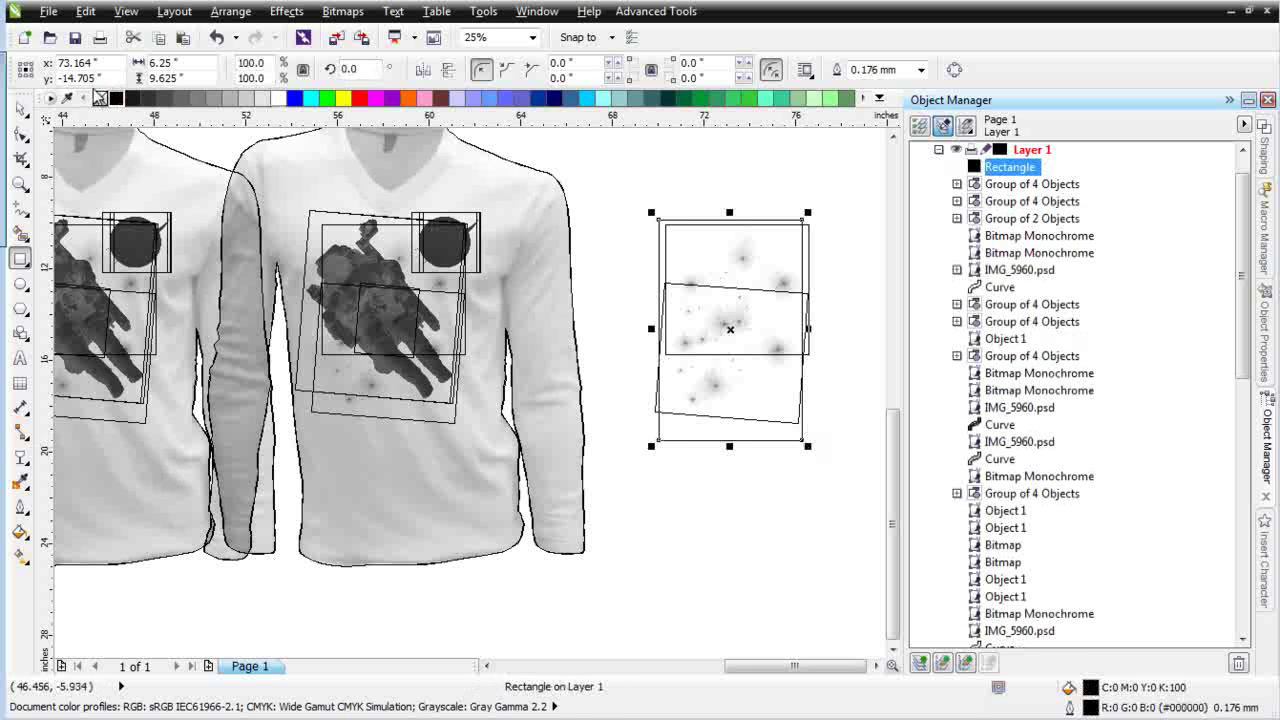
# Send the black rectangle to the back of the page and switch from Simple Wireframe to the full-color view.
pyautogui.click(20, 108)
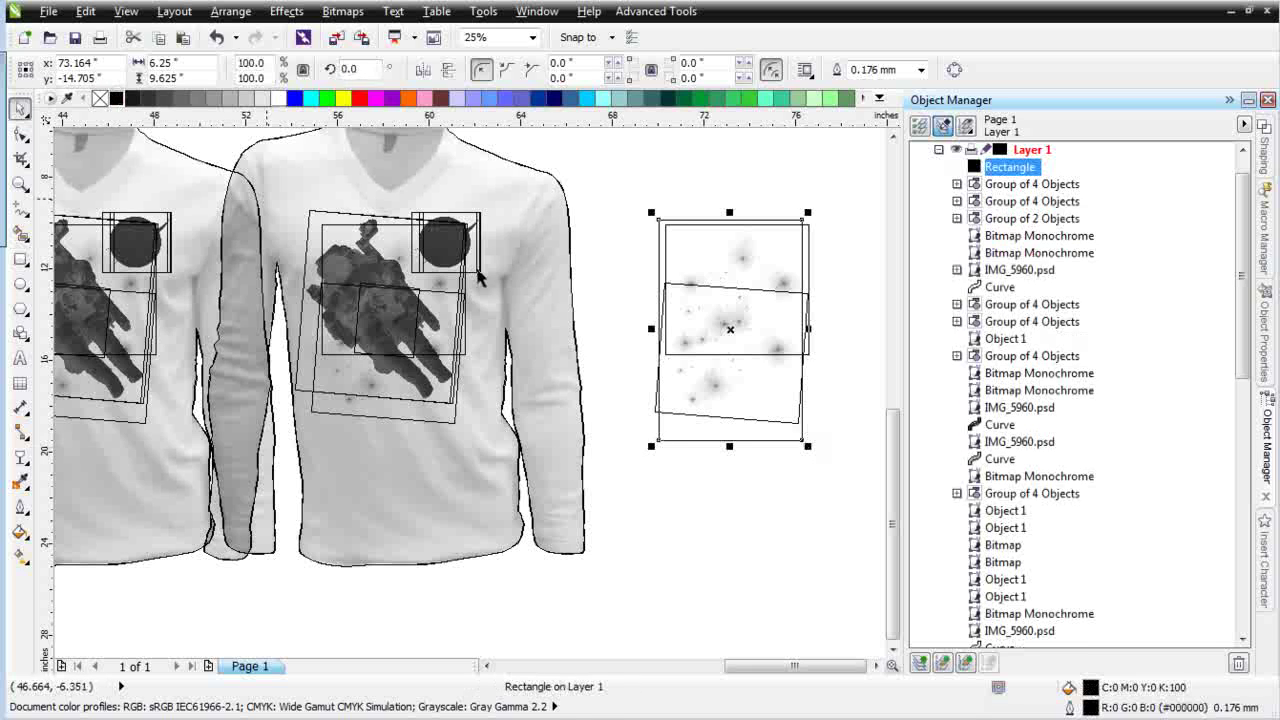
pyautogui.rightClick(736, 334)
pyautogui.moveTo(886, 621)
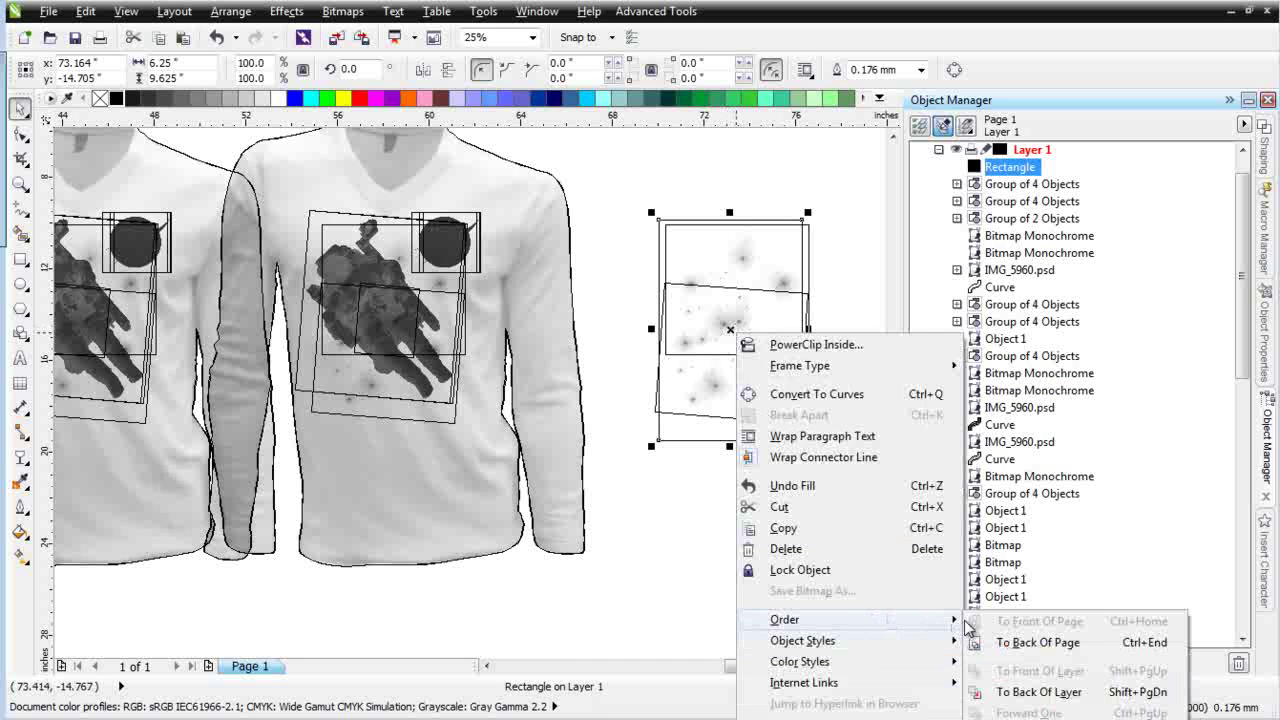
pyautogui.click(994, 643)
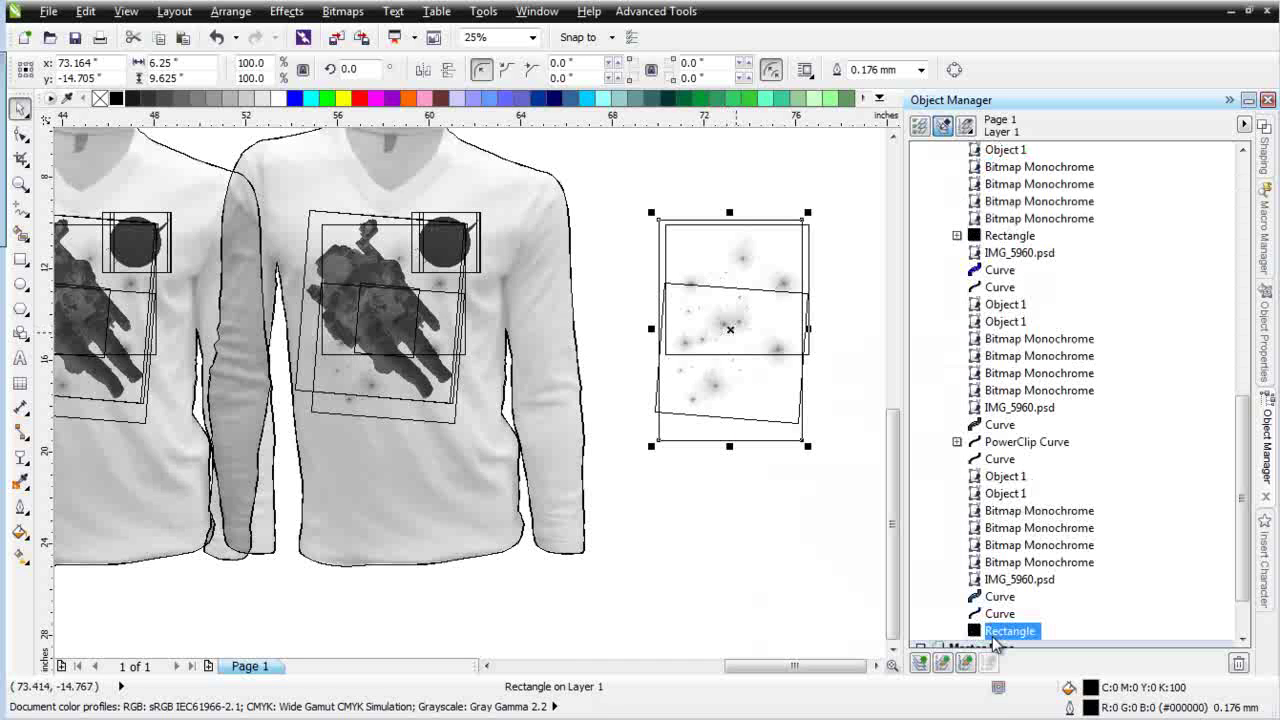
pyautogui.click(125, 11)
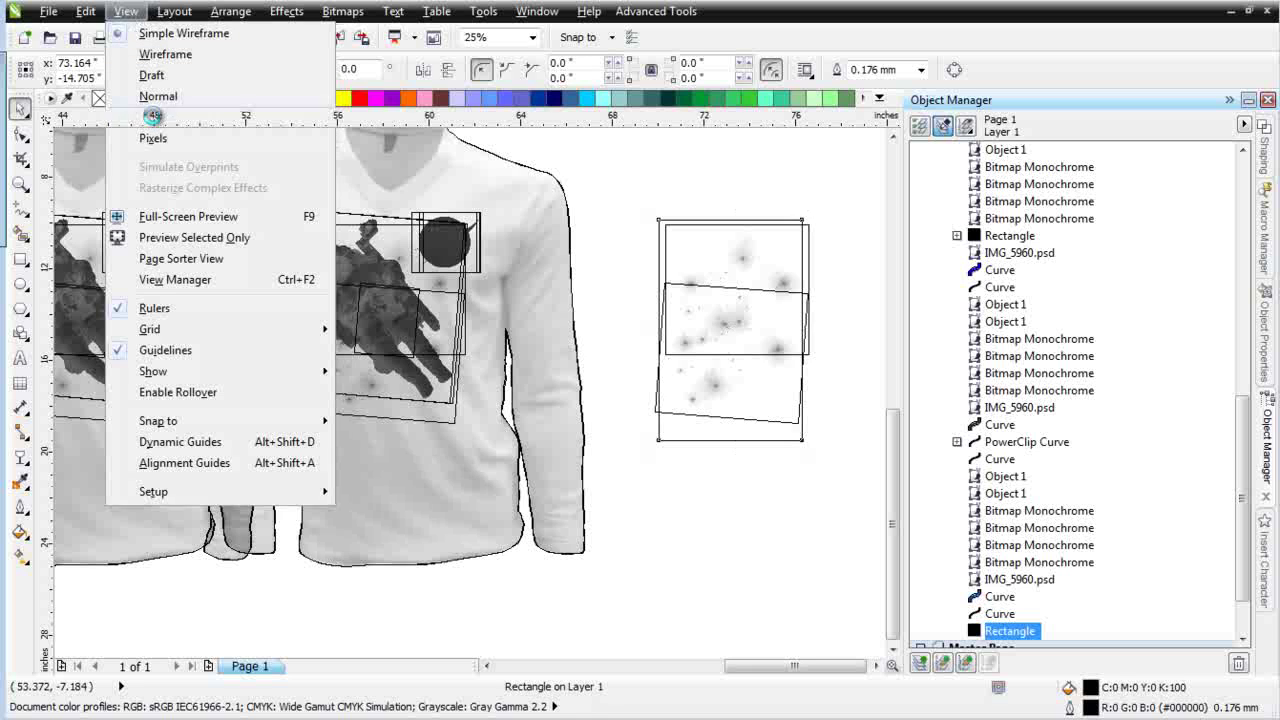
pyautogui.click(160, 117)
pyautogui.click(714, 559)
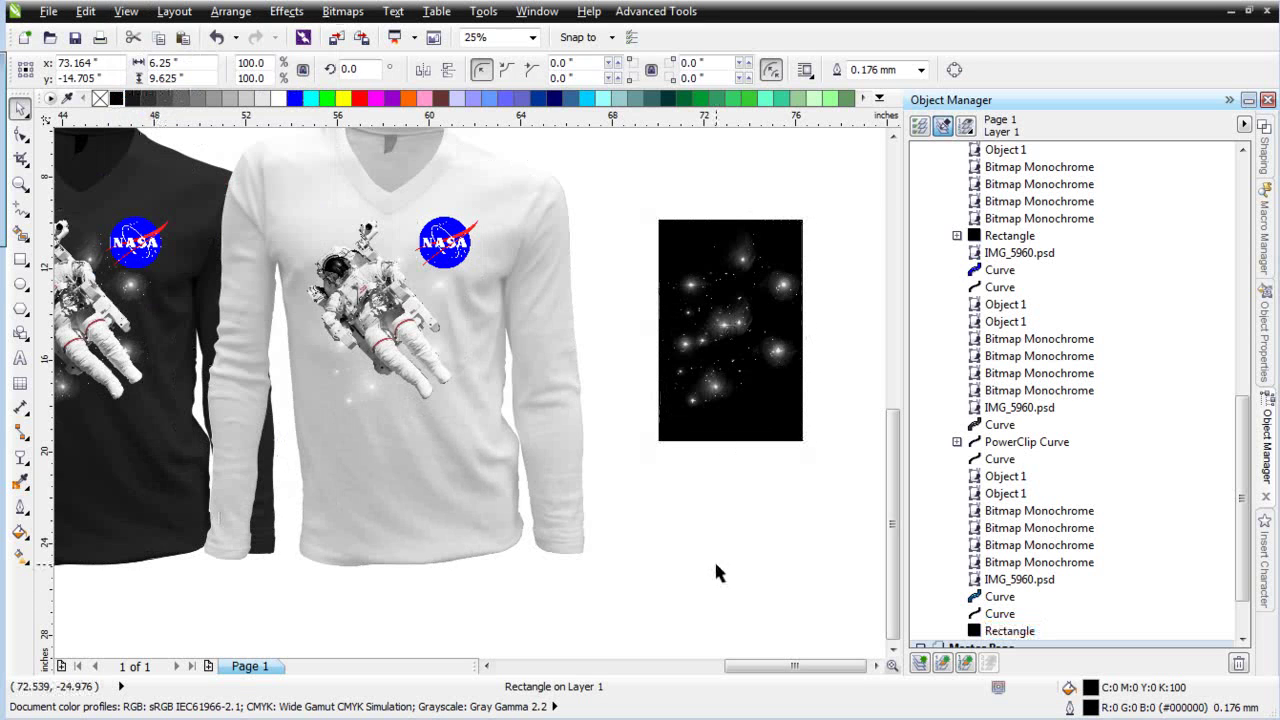
# Ungroup the starfield group over the black rectangle and shift its upper bitmap slightly right and its lower bitmap slightly left.
pyautogui.click(772, 357)
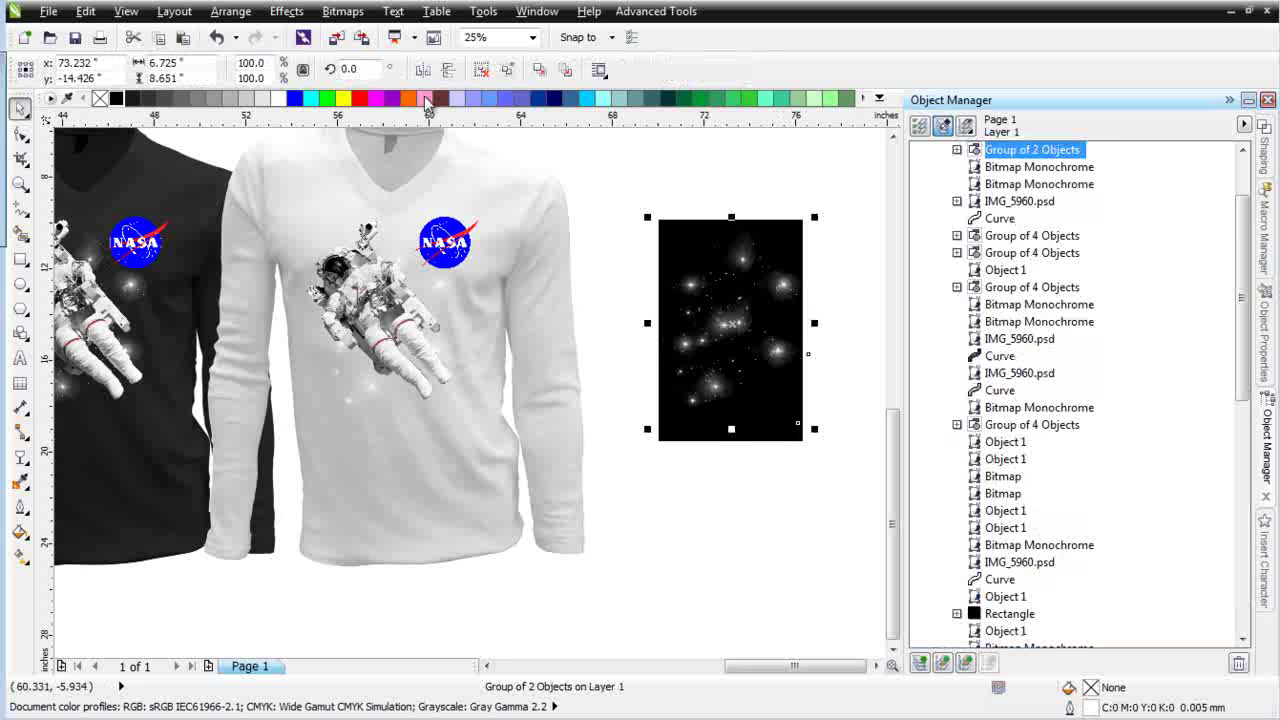
pyautogui.click(503, 74)
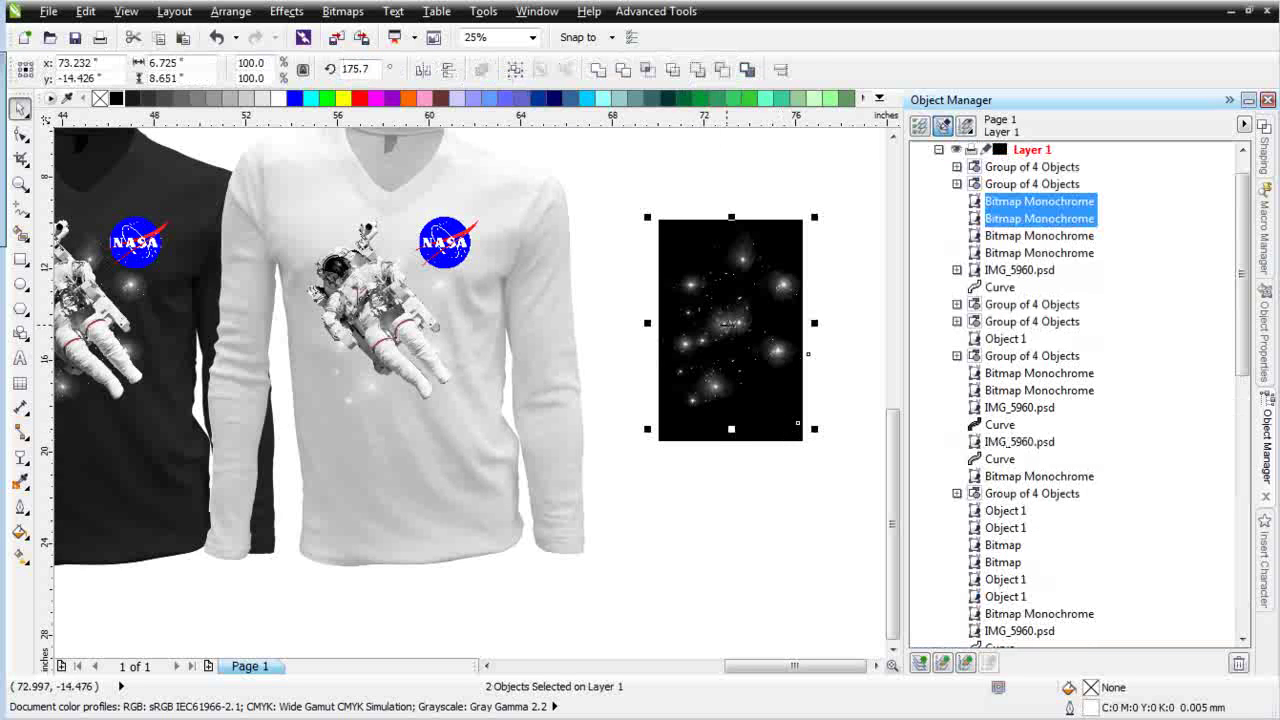
pyautogui.click(818, 338)
pyautogui.click(765, 316)
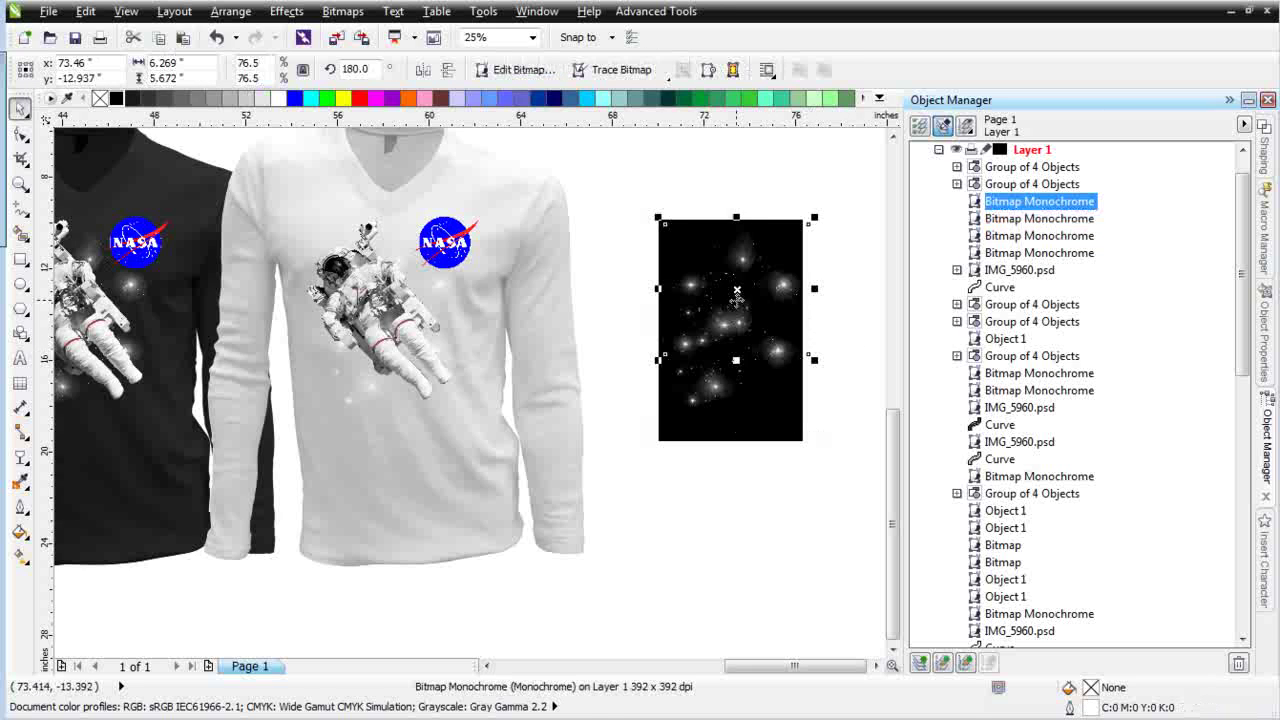
pyautogui.moveTo(740, 300); pyautogui.dragTo(745, 302)
pyautogui.click(708, 393)
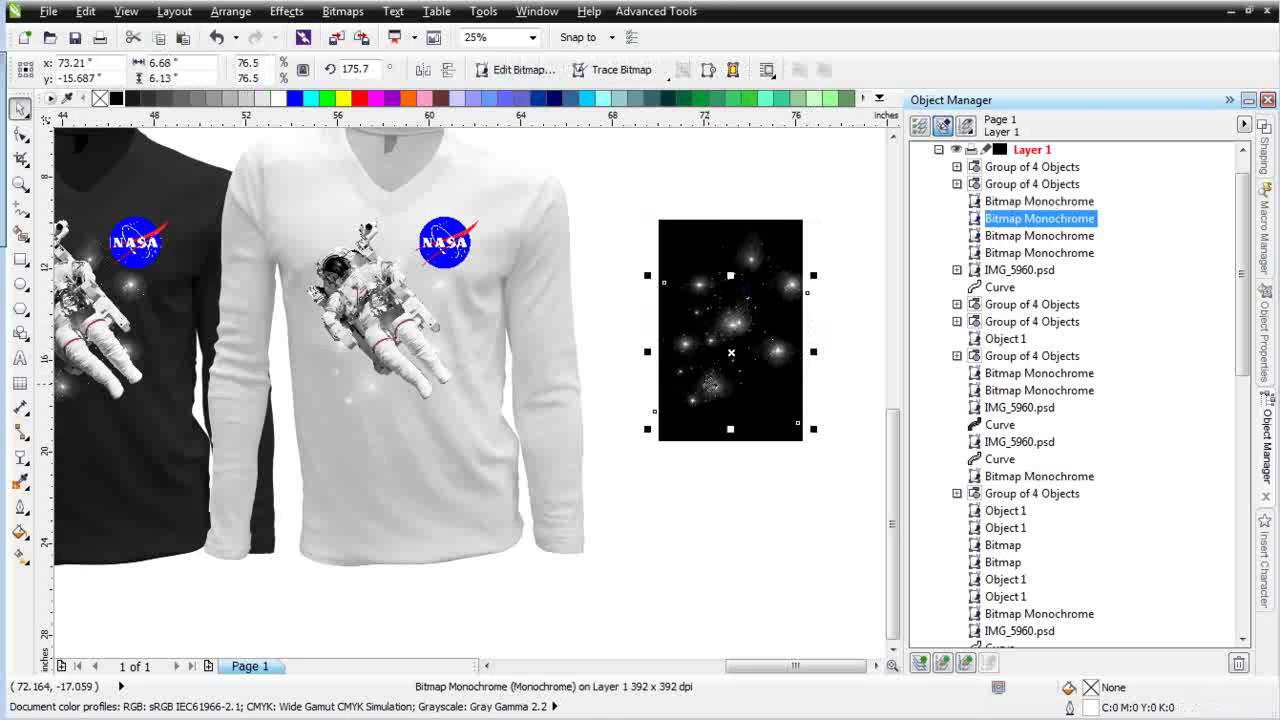
pyautogui.moveTo(730, 428); pyautogui.dragTo(801, 292)
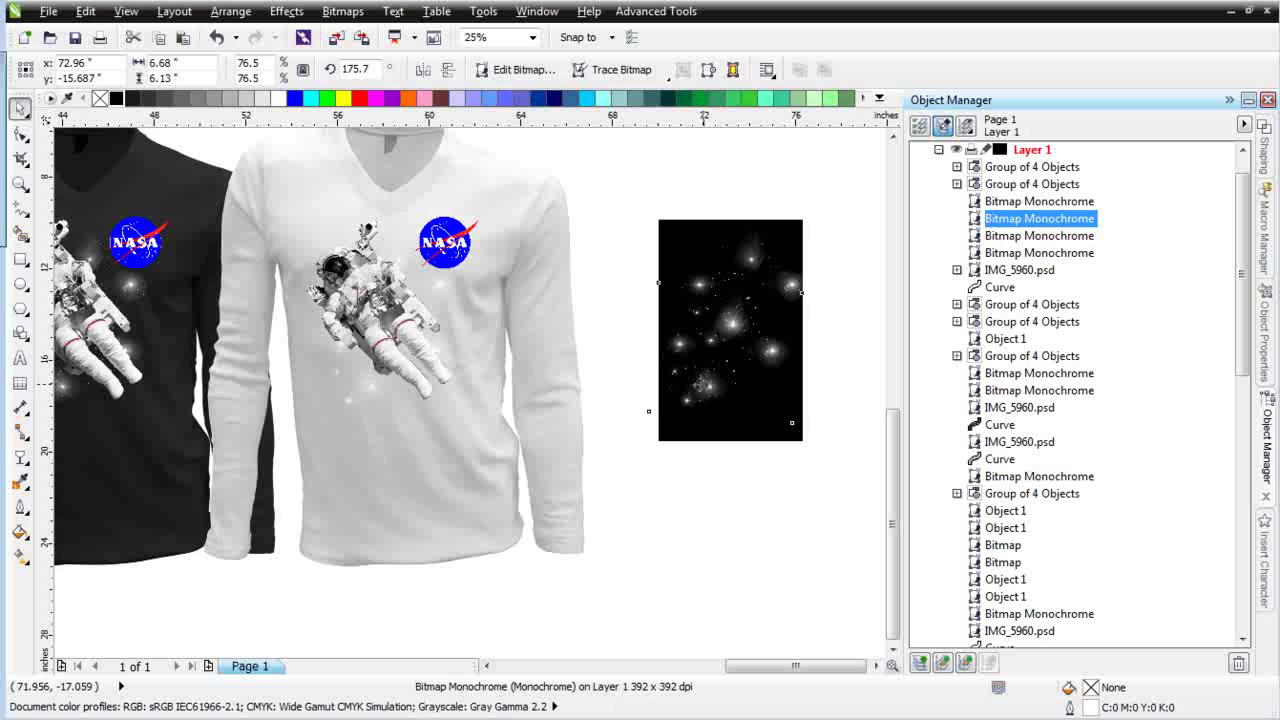
pyautogui.click(749, 453)
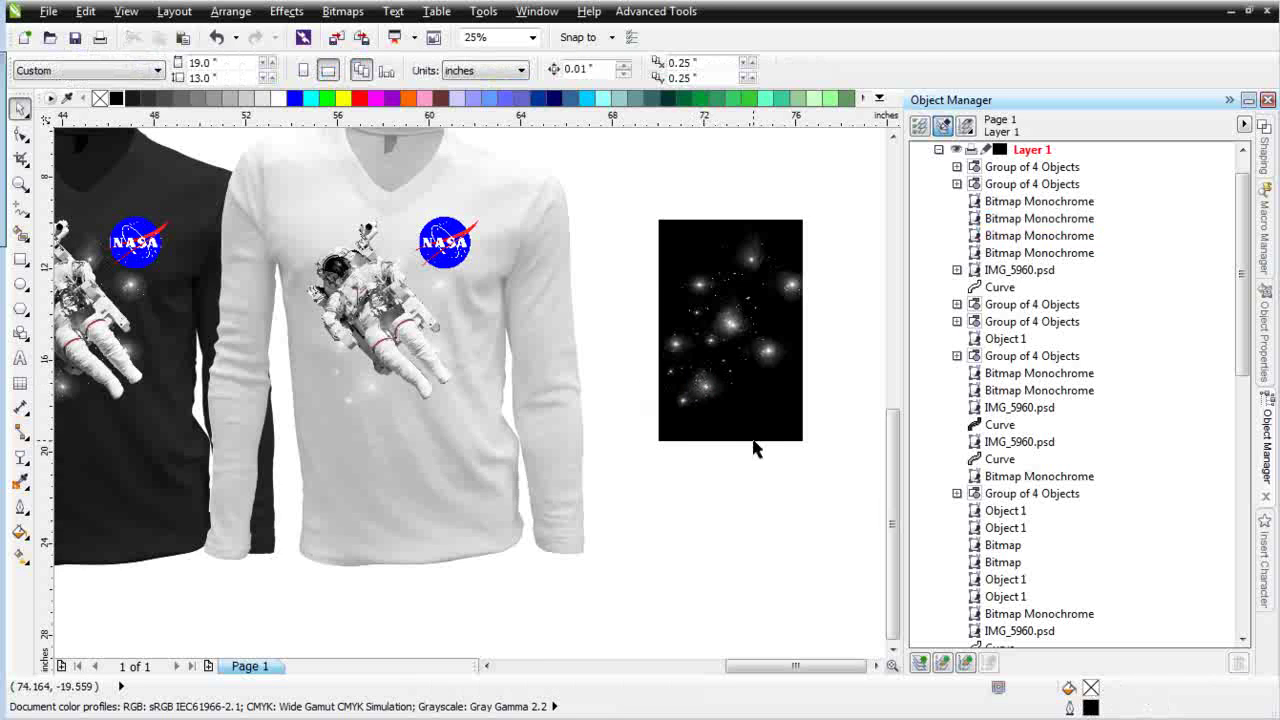
# Convert the black rectangle to a 300 dpi RGB Color (24-bit) bitmap with a transparent background.
pyautogui.click(752, 438)
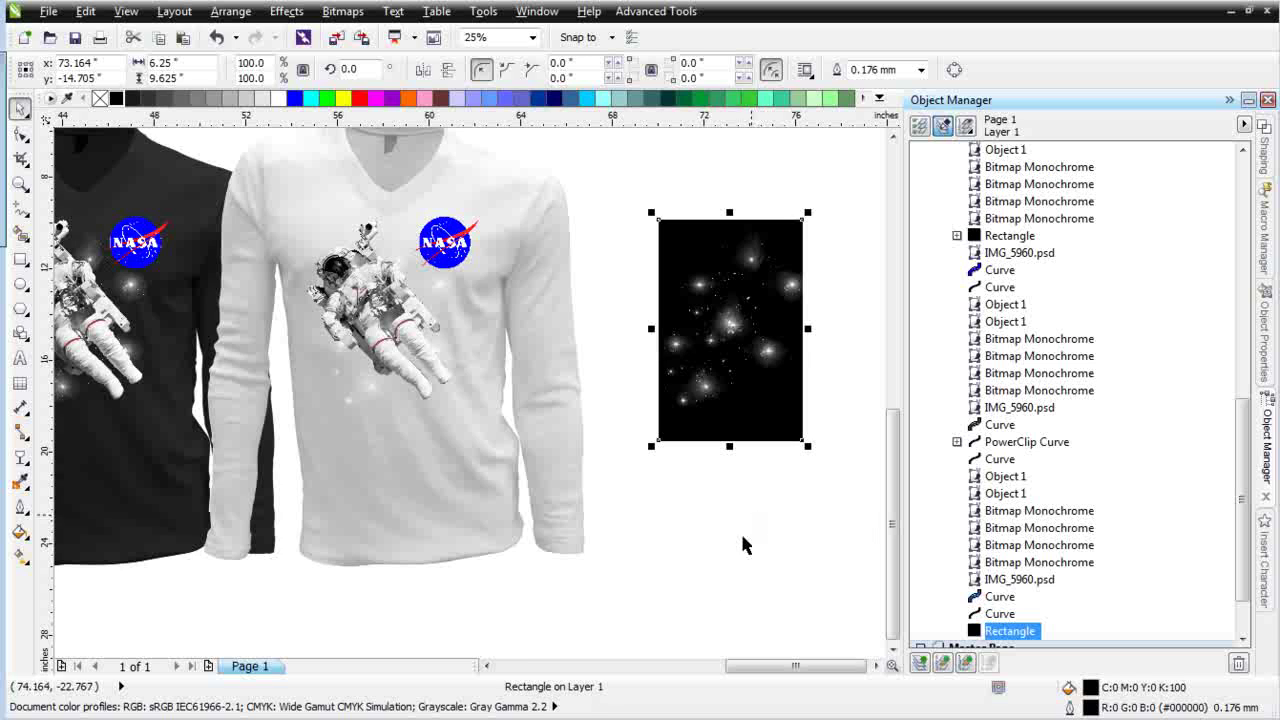
pyautogui.click(342, 11)
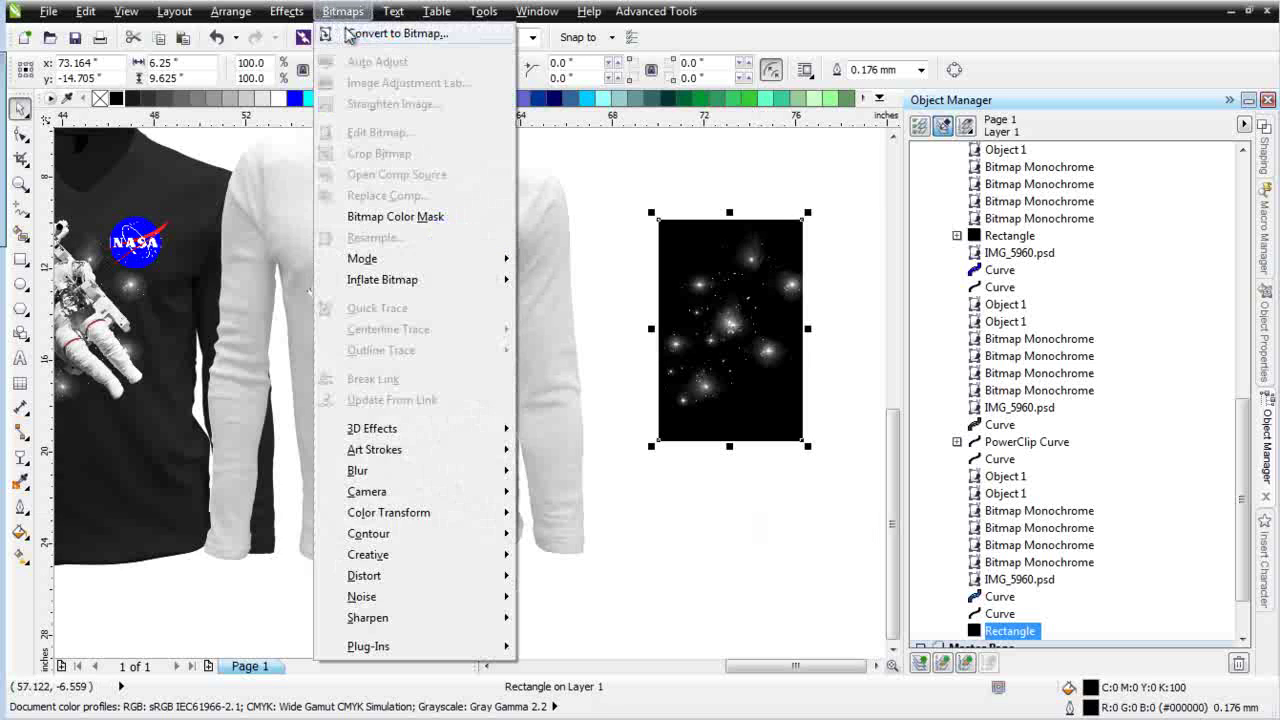
pyautogui.click(349, 35)
pyautogui.click(775, 379)
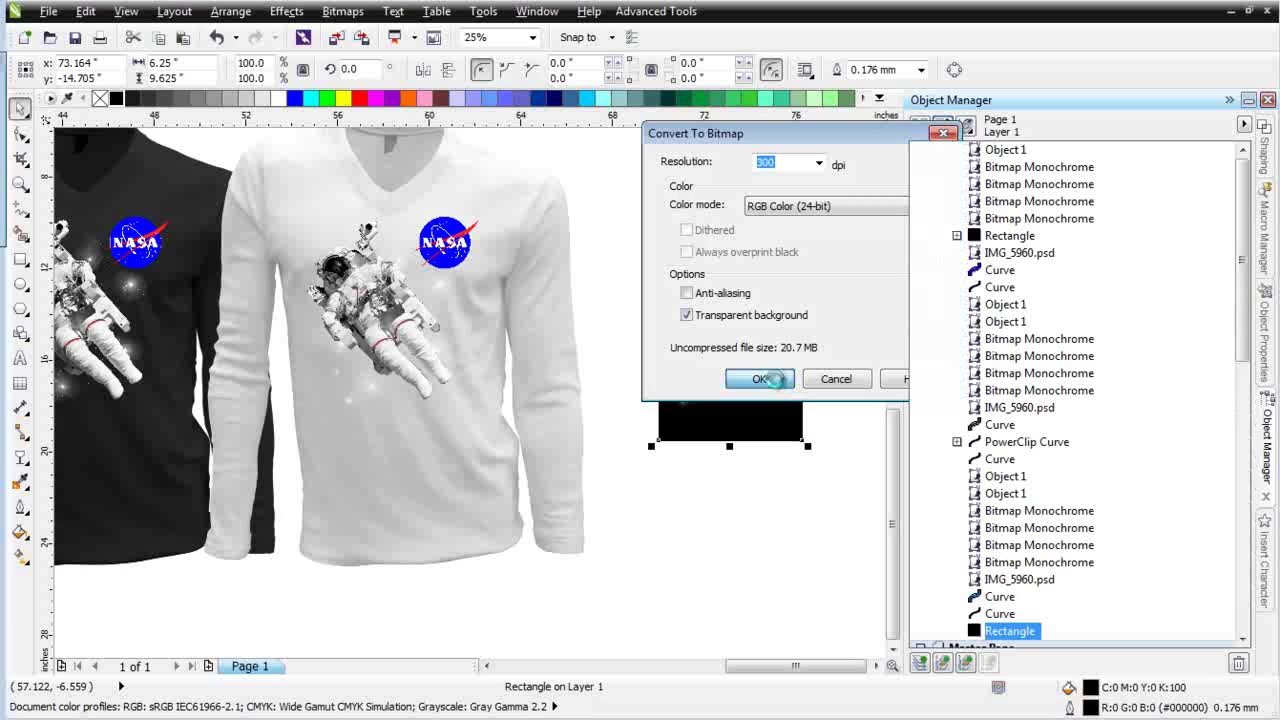
# Apply the Creative Frame effect to the black bitmap with the square_2.cpt frame, keeping the last used settings.
pyautogui.click(342, 11)
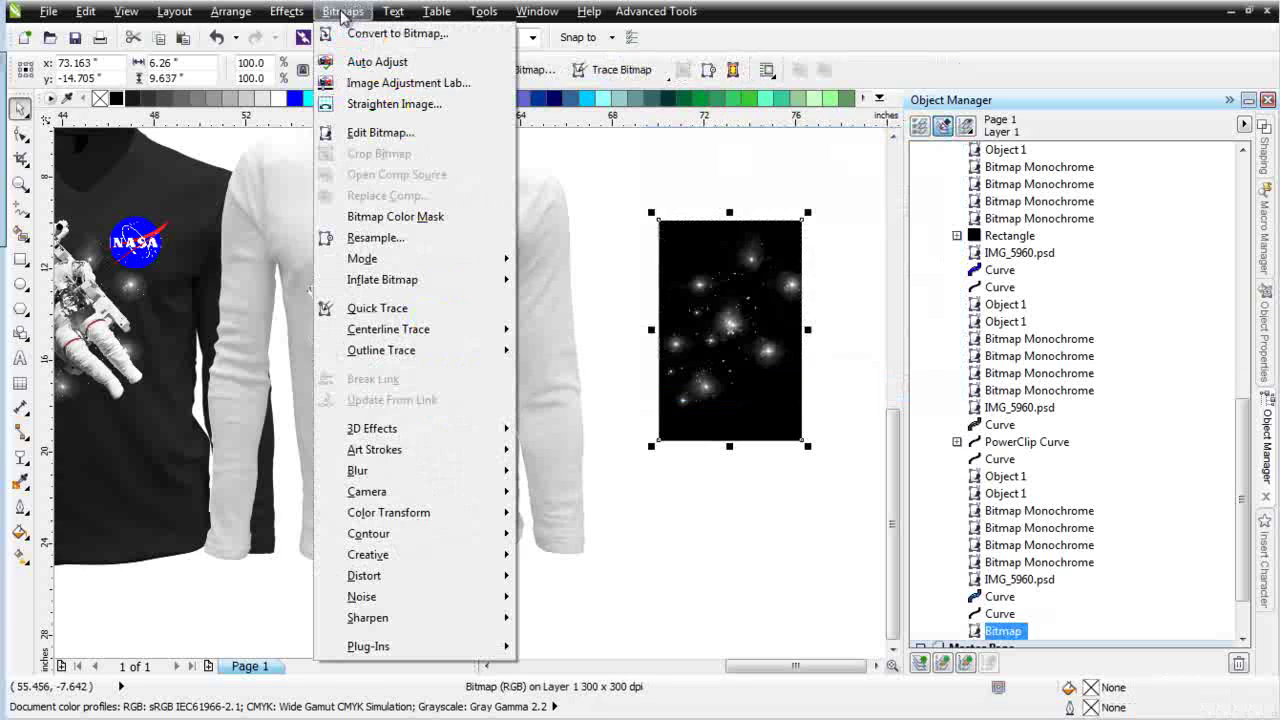
pyautogui.moveTo(446, 555)
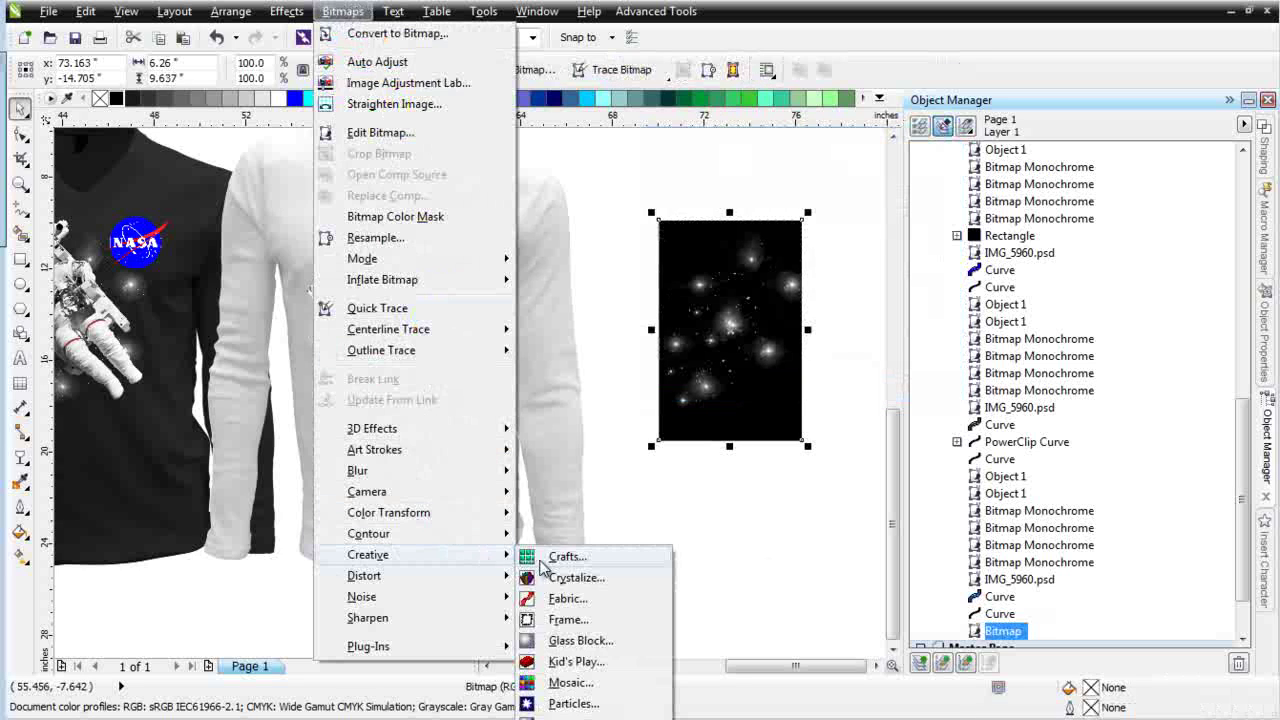
pyautogui.click(566, 619)
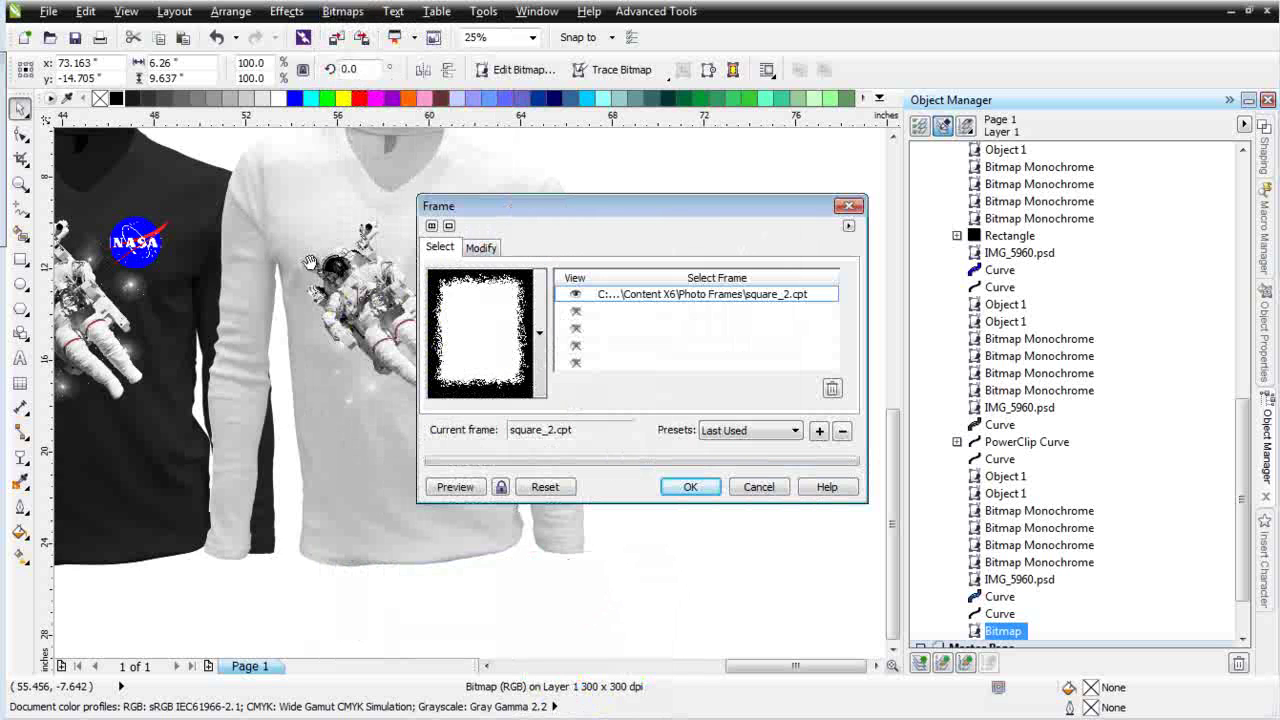
pyautogui.moveTo(677, 222); pyautogui.dragTo(341, 224)
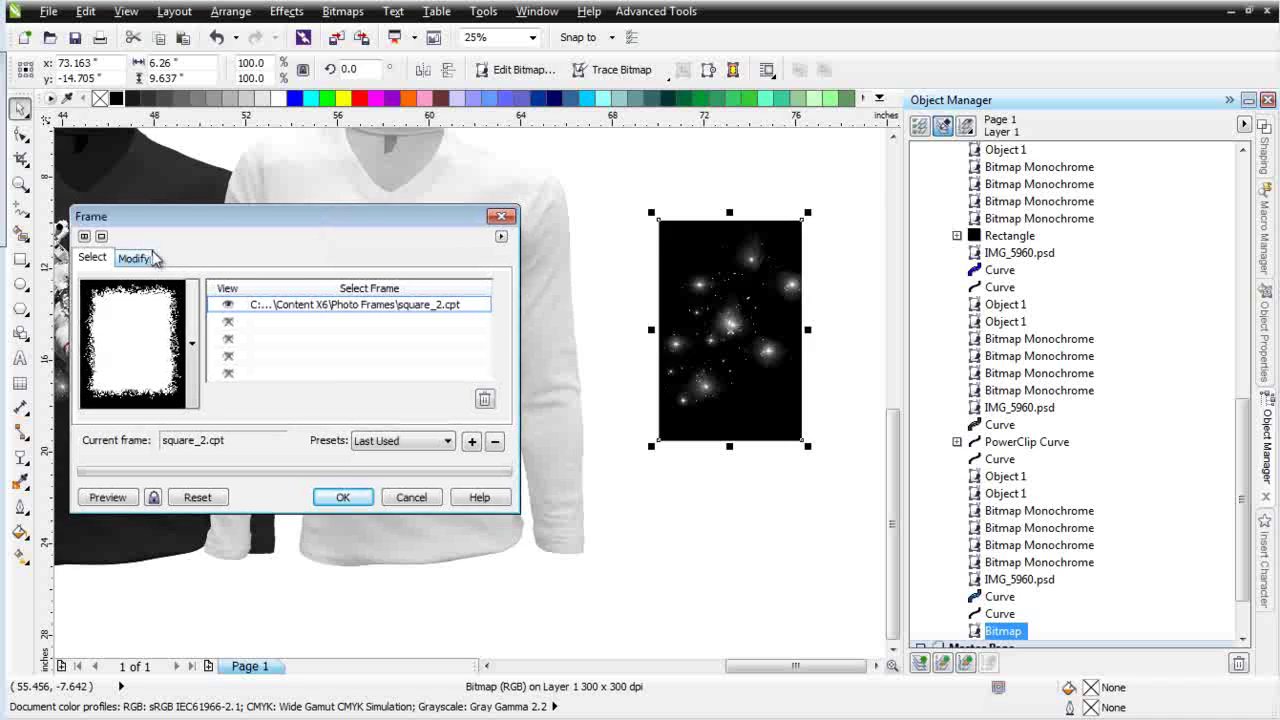
pyautogui.click(135, 258)
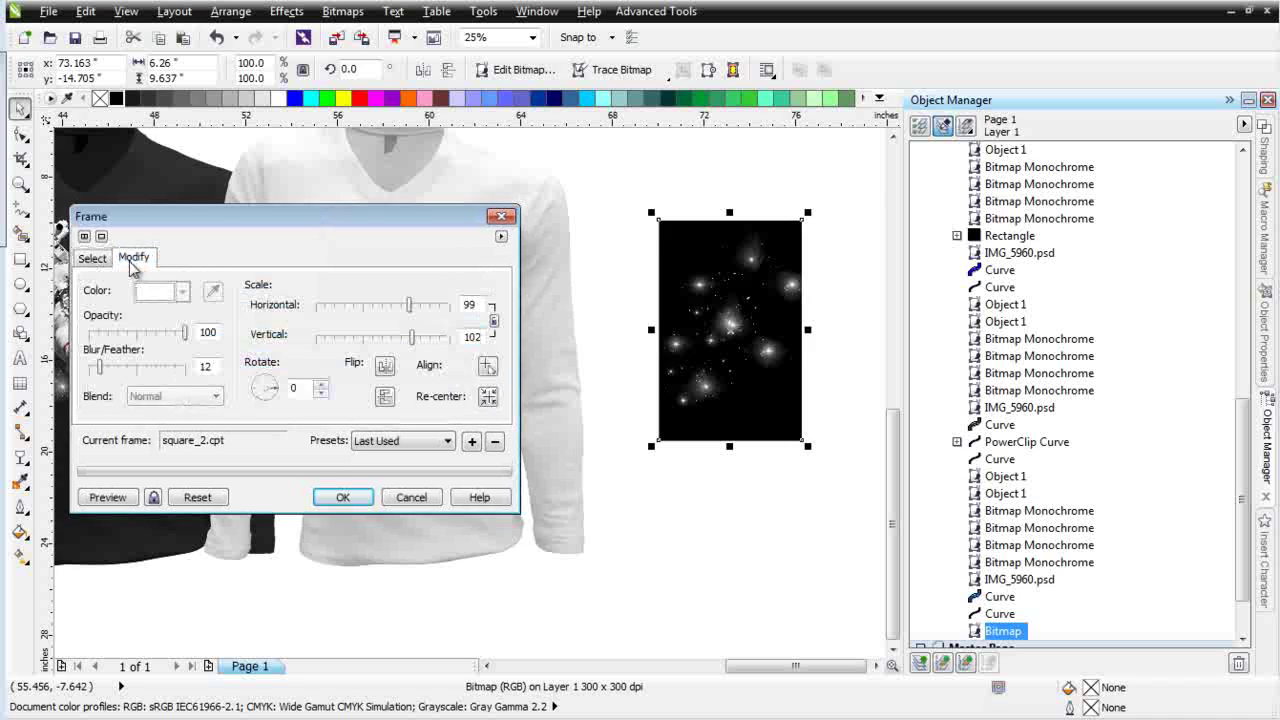
pyautogui.click(104, 498)
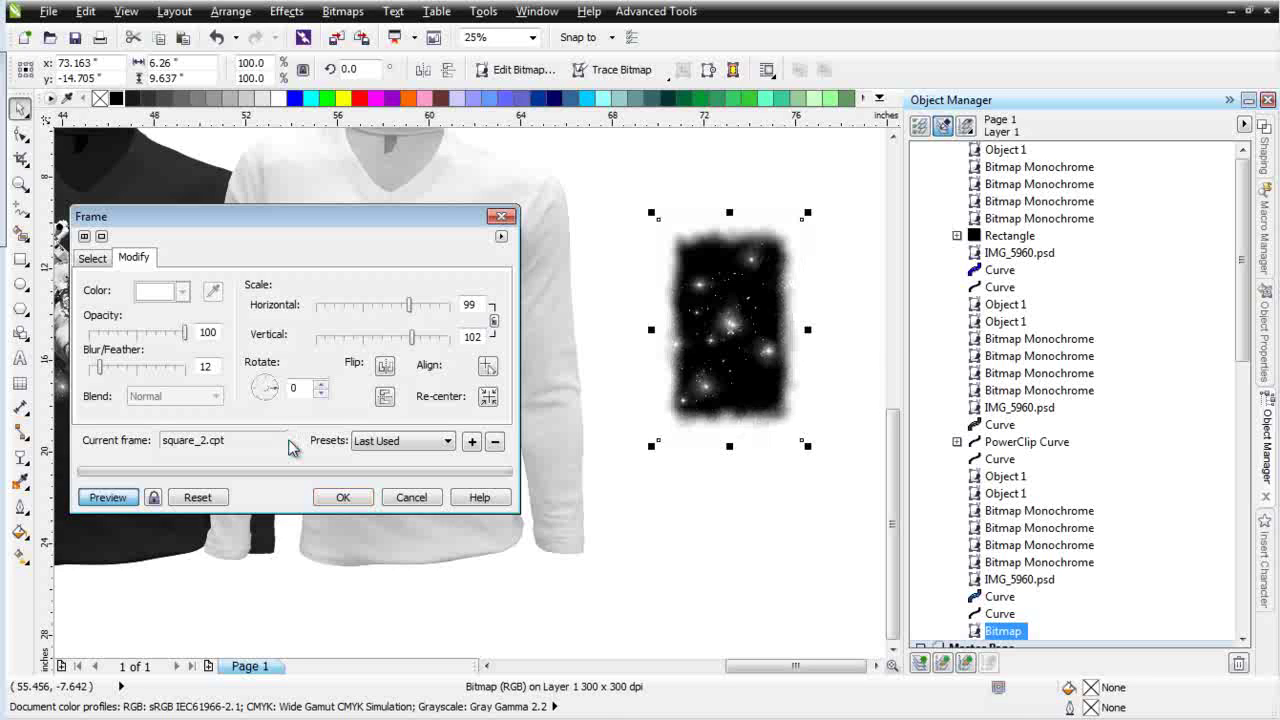
pyautogui.click(358, 507)
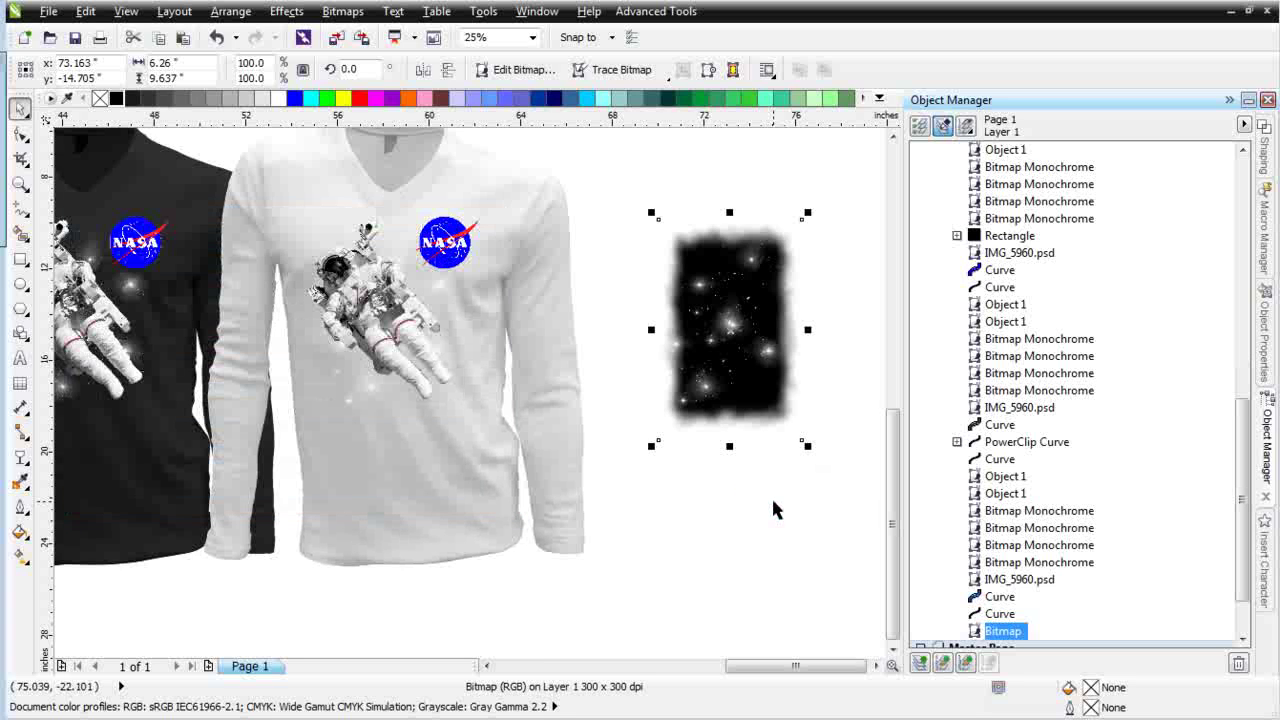
pyautogui.click(771, 496)
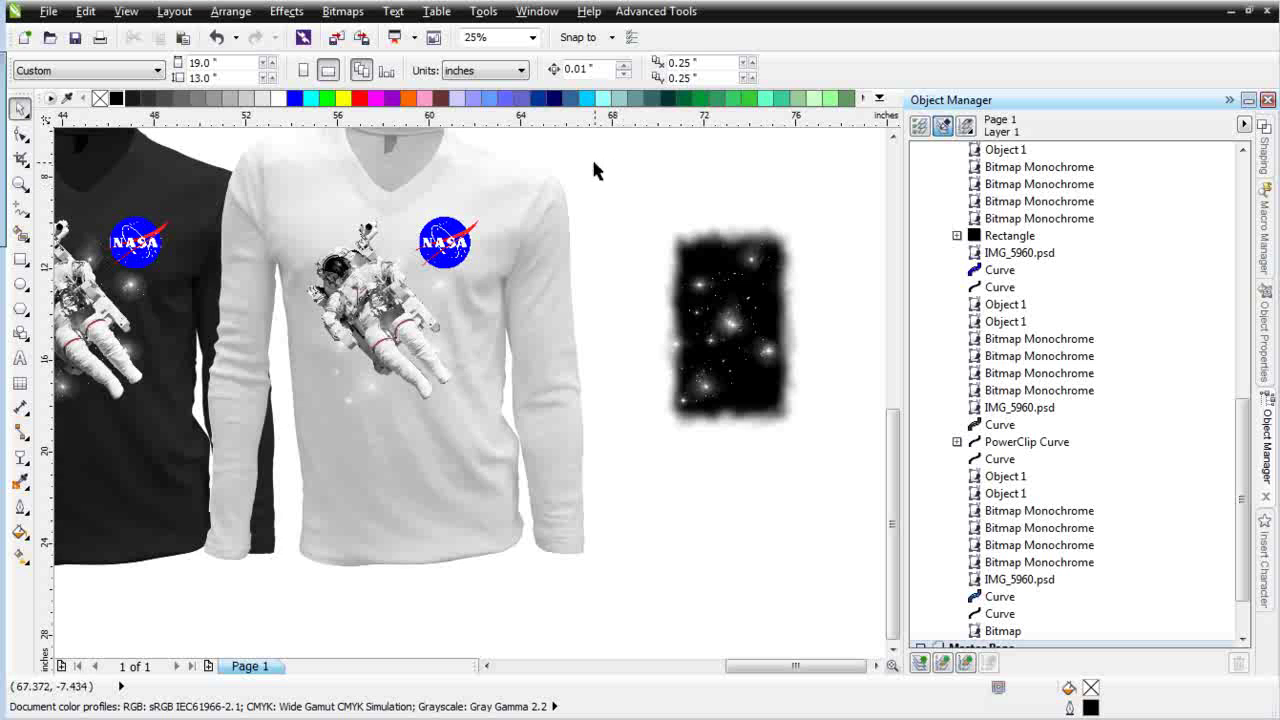
# Flatten the framed black bitmap and both starfields into one 300 dpi RGB bitmap without transparency, and convert it to monochrome with SimpleSeps Raster.
pyautogui.moveTo(593, 159); pyautogui.dragTo(859, 540)
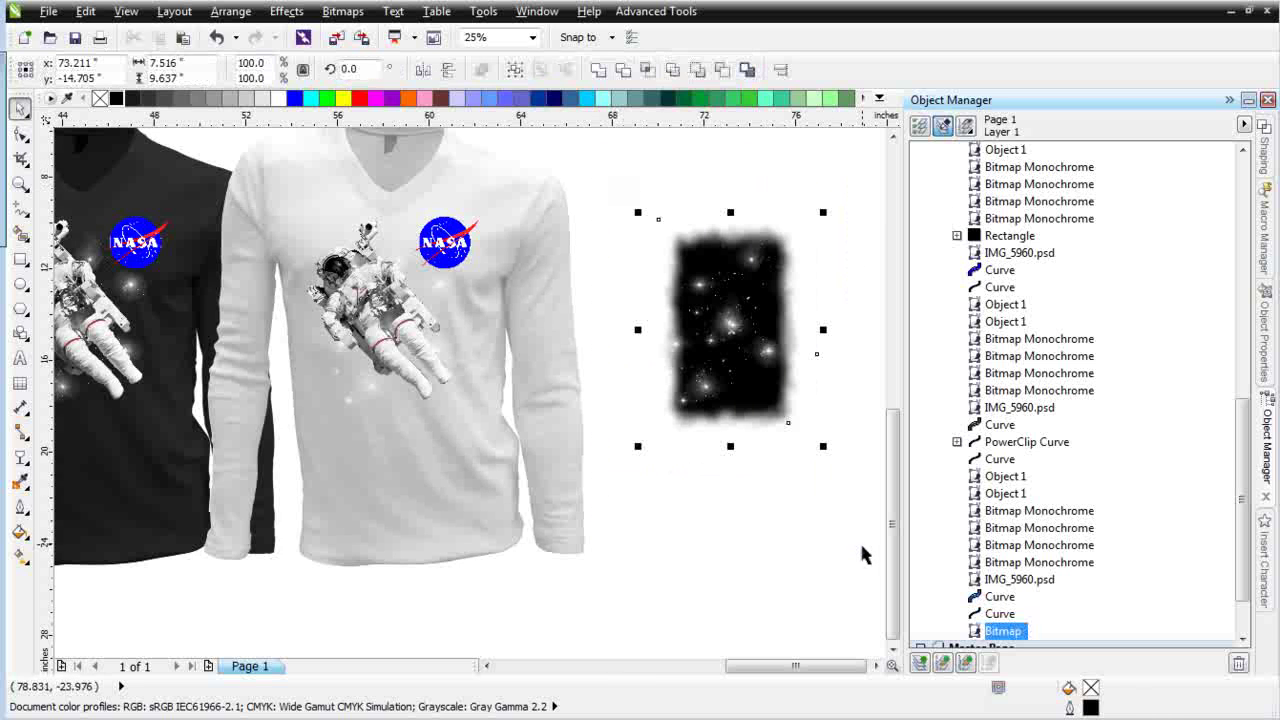
pyautogui.click(342, 11)
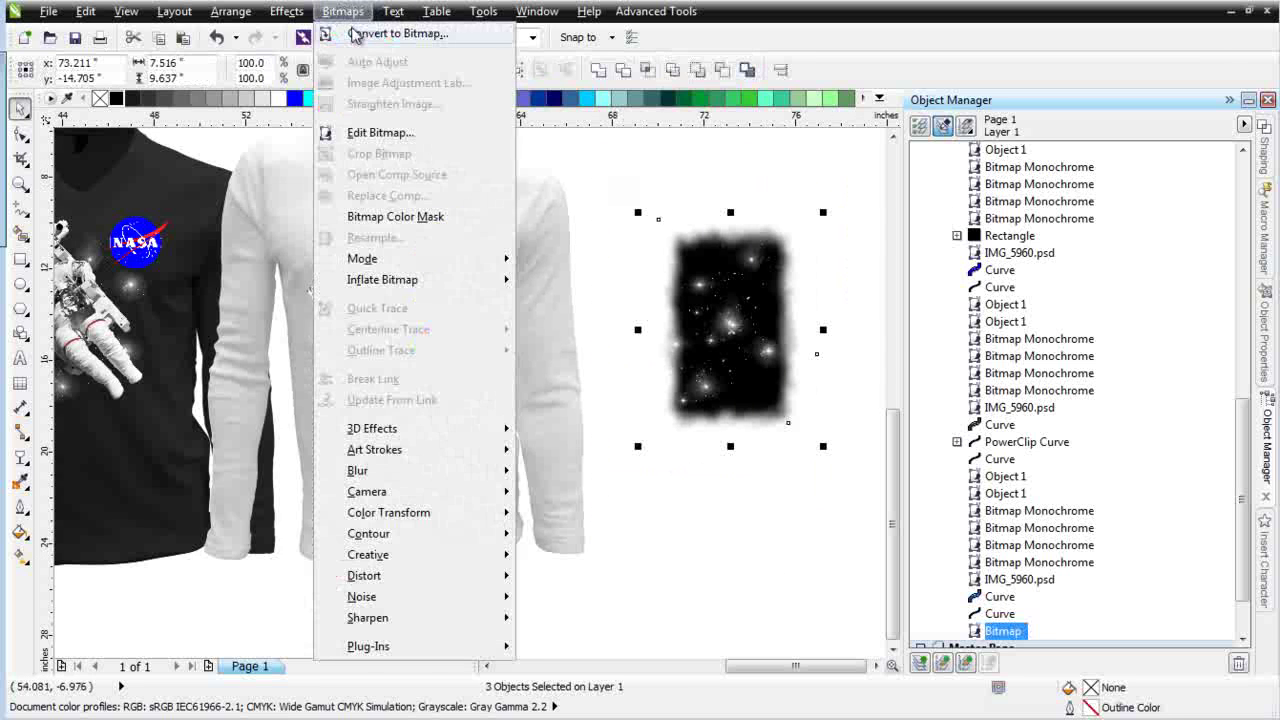
pyautogui.click(397, 33)
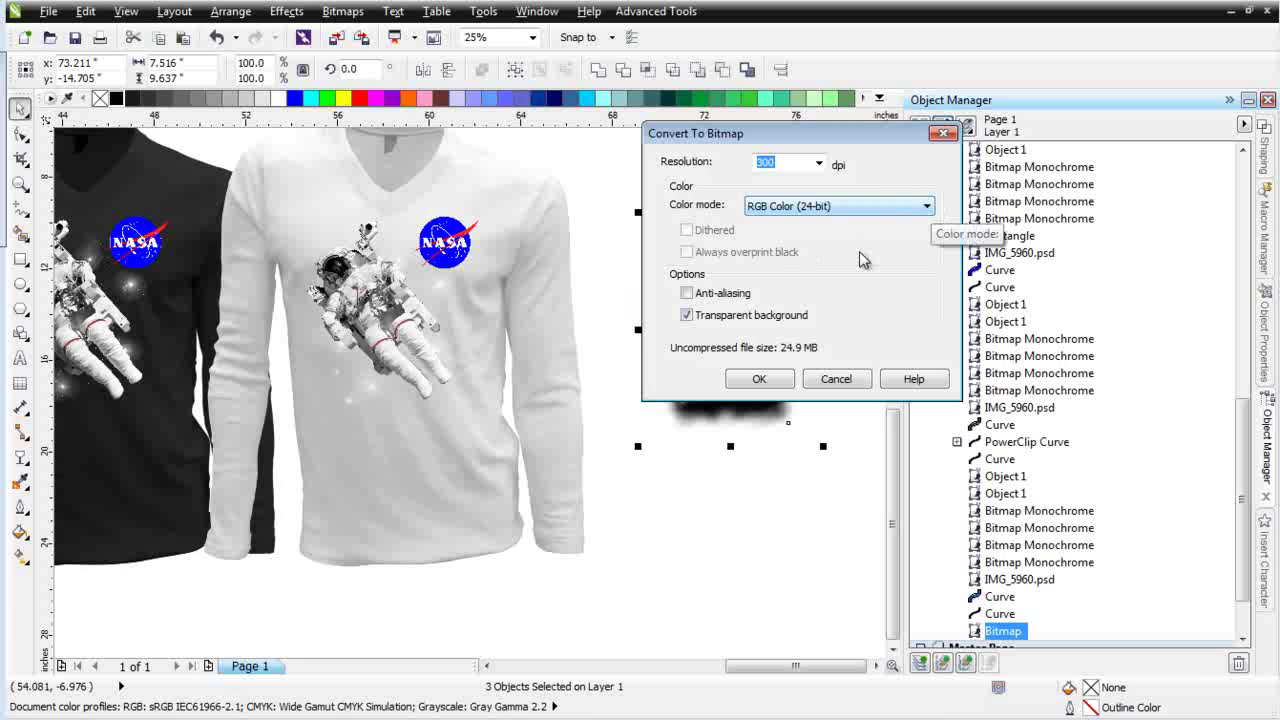
pyautogui.click(687, 315)
pyautogui.click(758, 378)
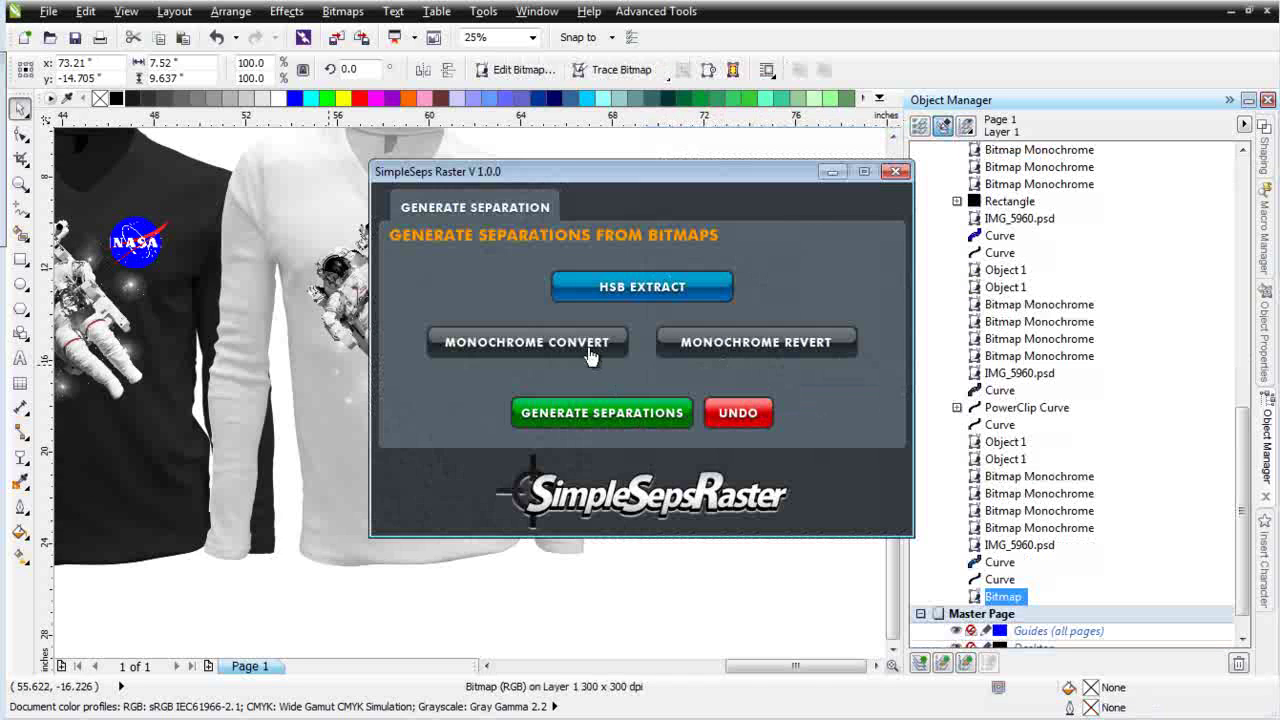
pyautogui.click(587, 343)
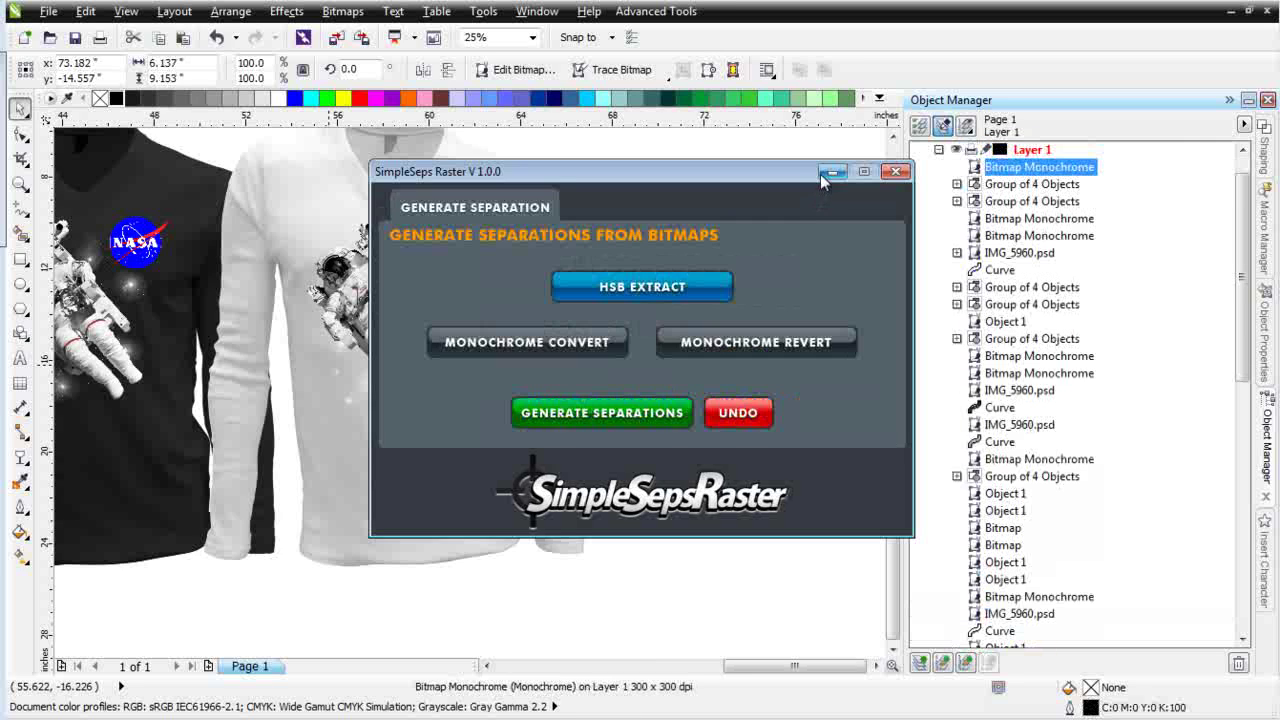
pyautogui.click(829, 171)
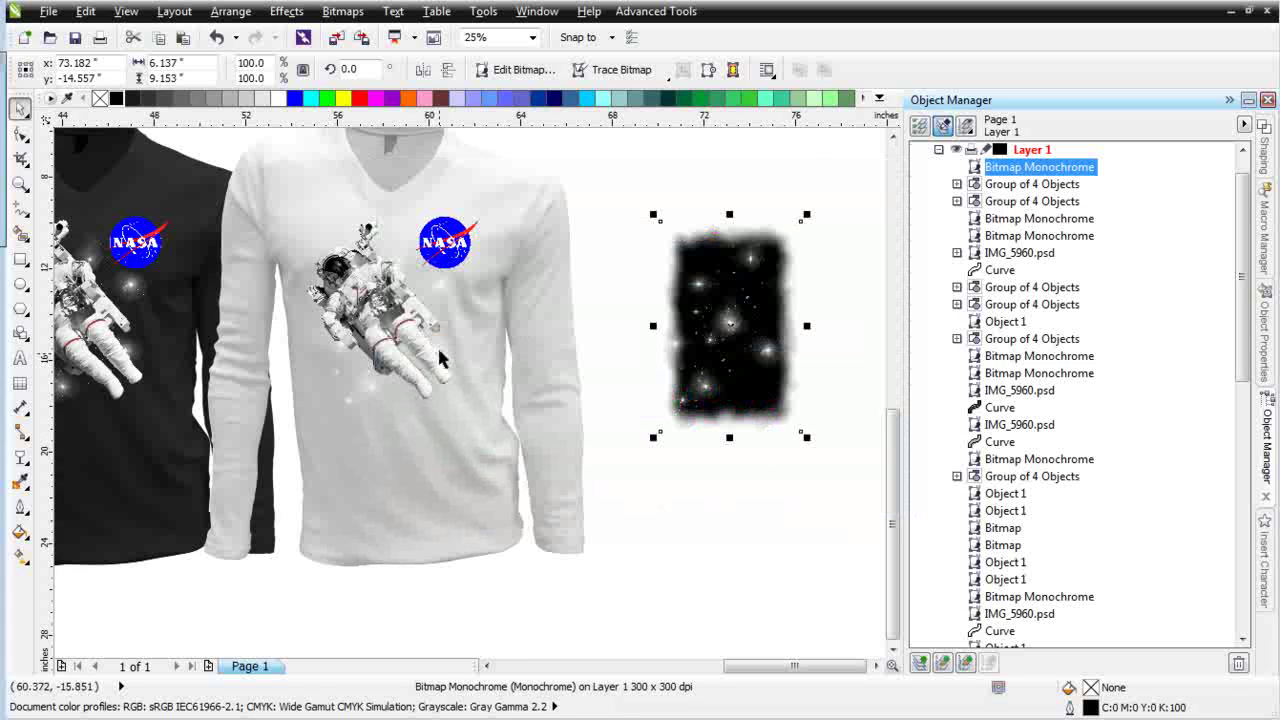
# Delete the two white starfield bitmaps behind the astronaut on the white shirt.
pyautogui.click(386, 338)
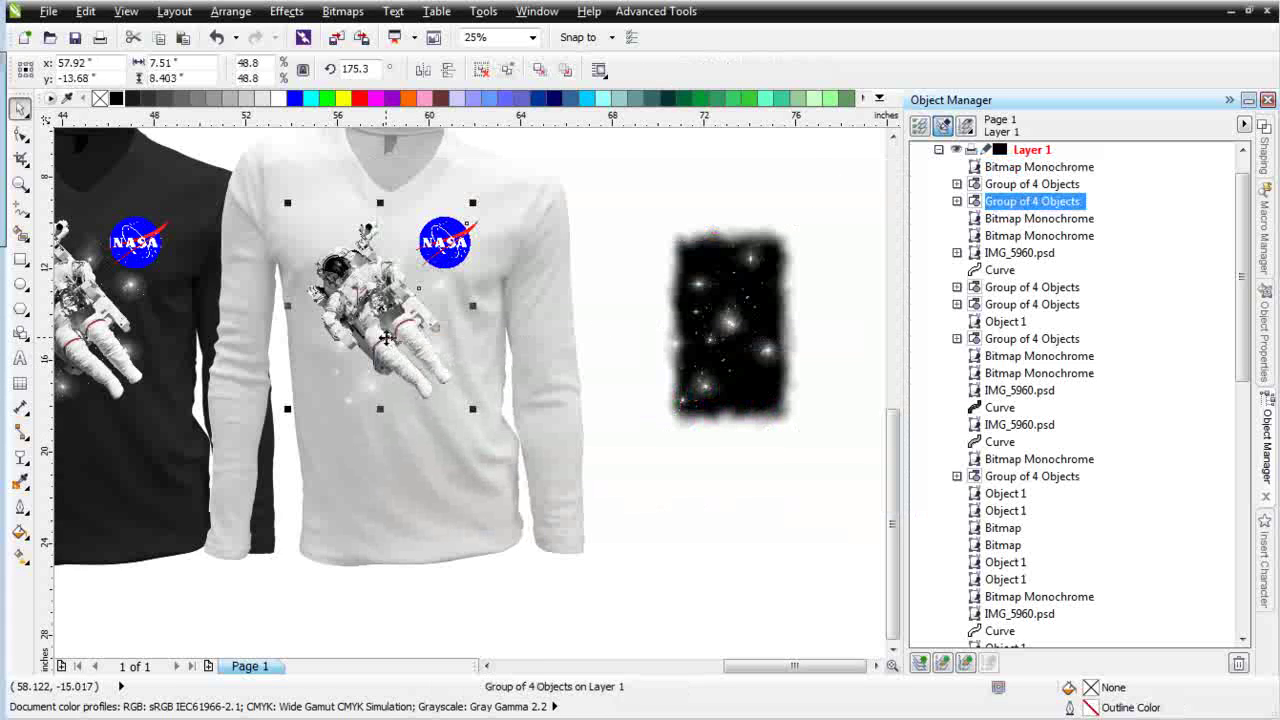
pyautogui.click(364, 386)
pyautogui.press('Delete')
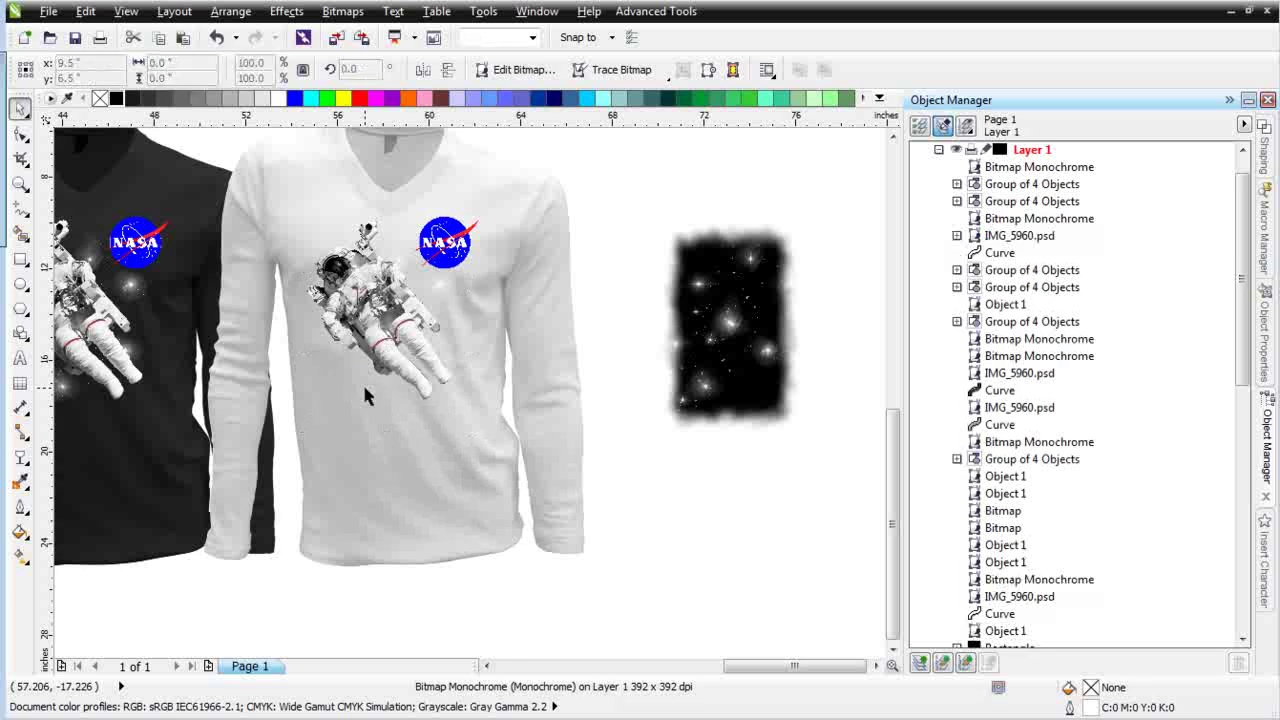
pyautogui.click(420, 300)
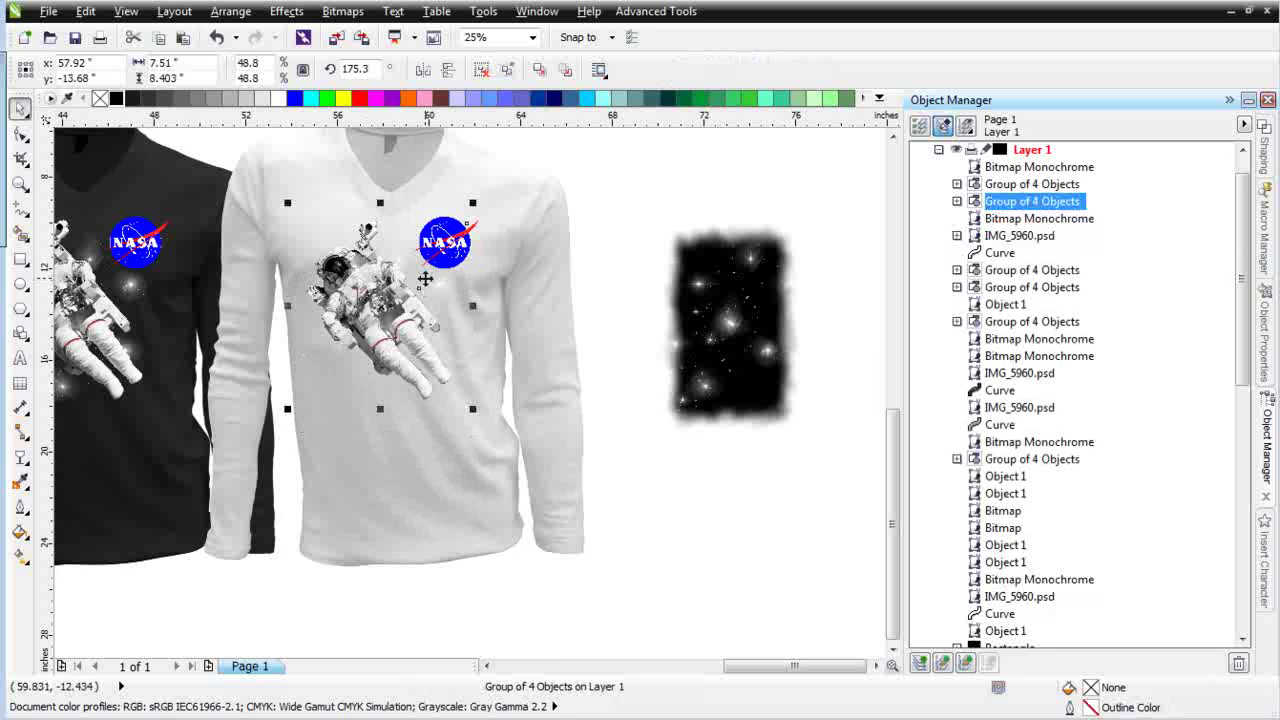
pyautogui.keyDown('alt'); pyautogui.click(425, 282); pyautogui.keyUp('alt')
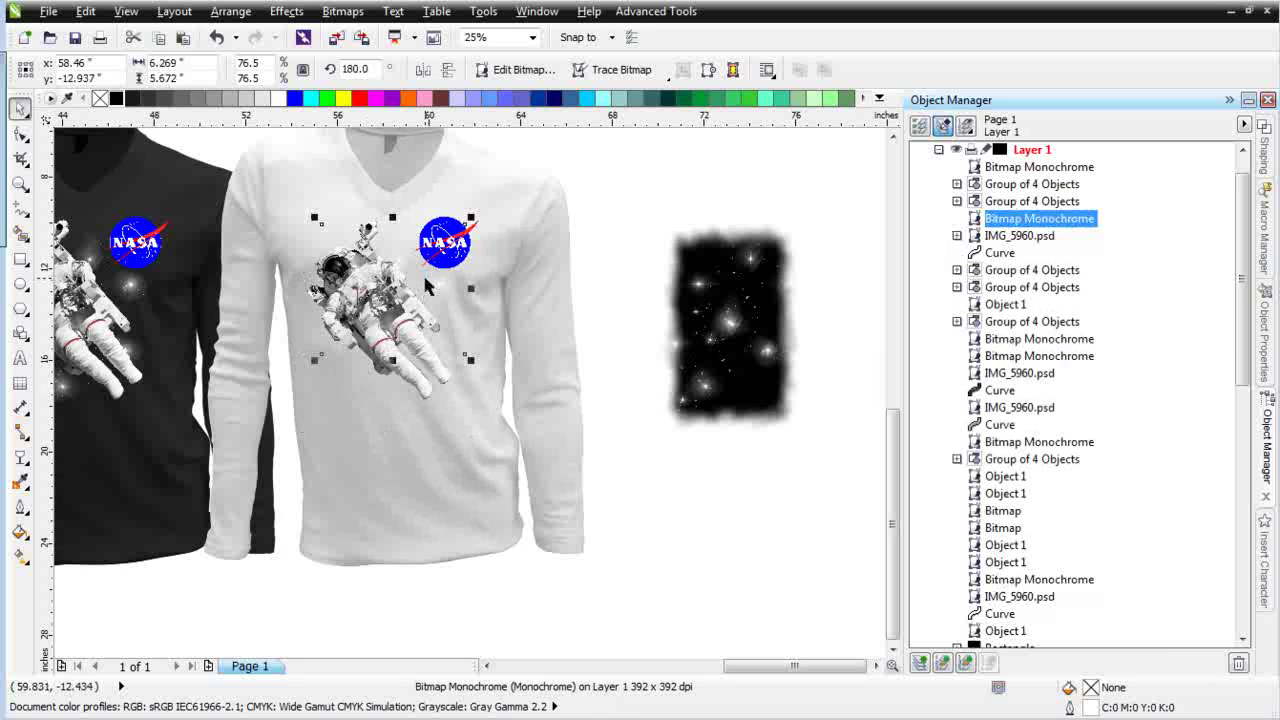
pyautogui.press('Delete')
# Move the monochrome starfield bitmap onto the white shirt's chest and enlarge it to about 6.95 by 10.37 inches.
pyautogui.click(724, 400)
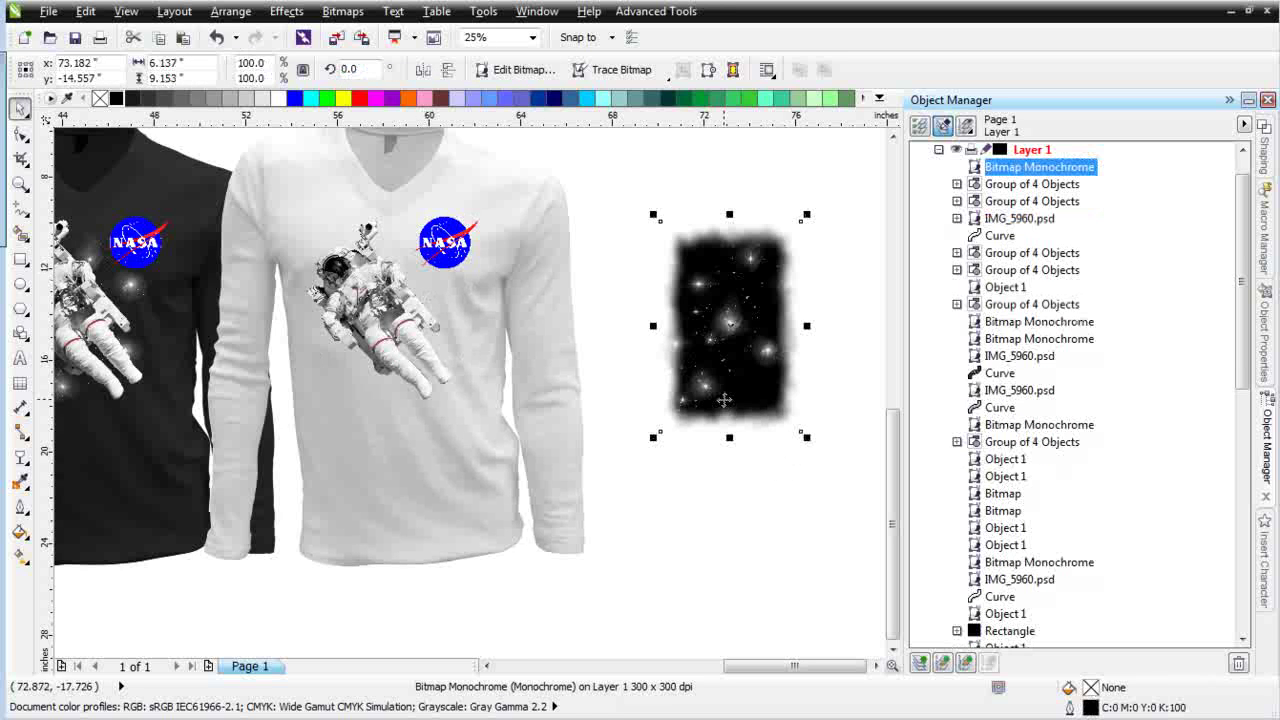
pyautogui.moveTo(729, 340); pyautogui.dragTo(393, 326)
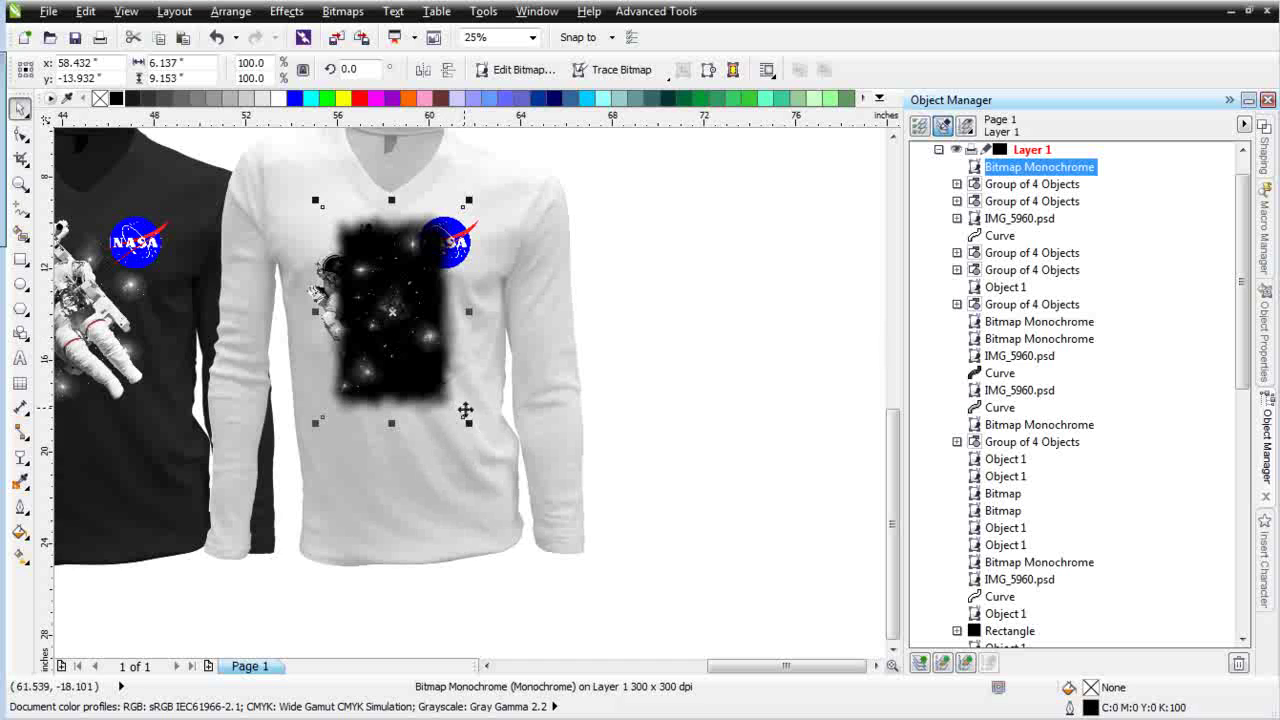
pyautogui.moveTo(463, 418); pyautogui.dragTo(482, 444)
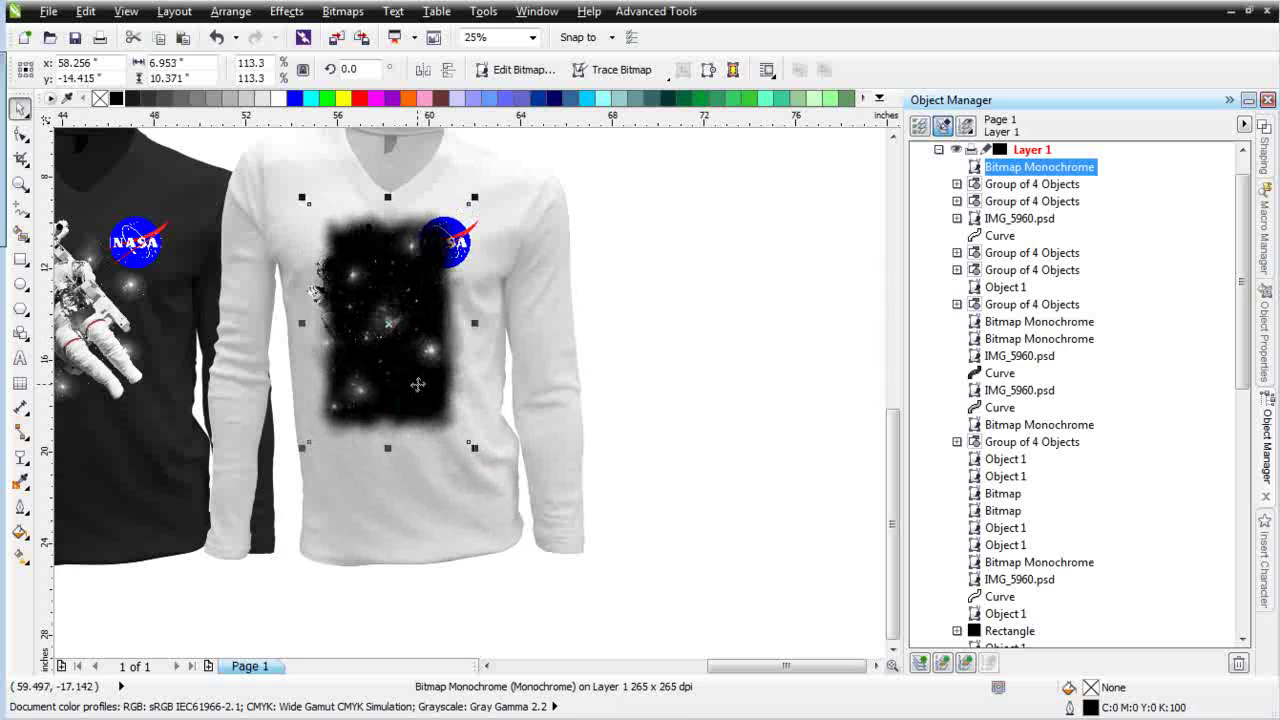
# Place the monochrome starfield behind the astronaut on the white shirt and shorten it from its upper edge to about 9.75 inches high.
pyautogui.rightClick(424, 390)
pyautogui.moveTo(530, 187)
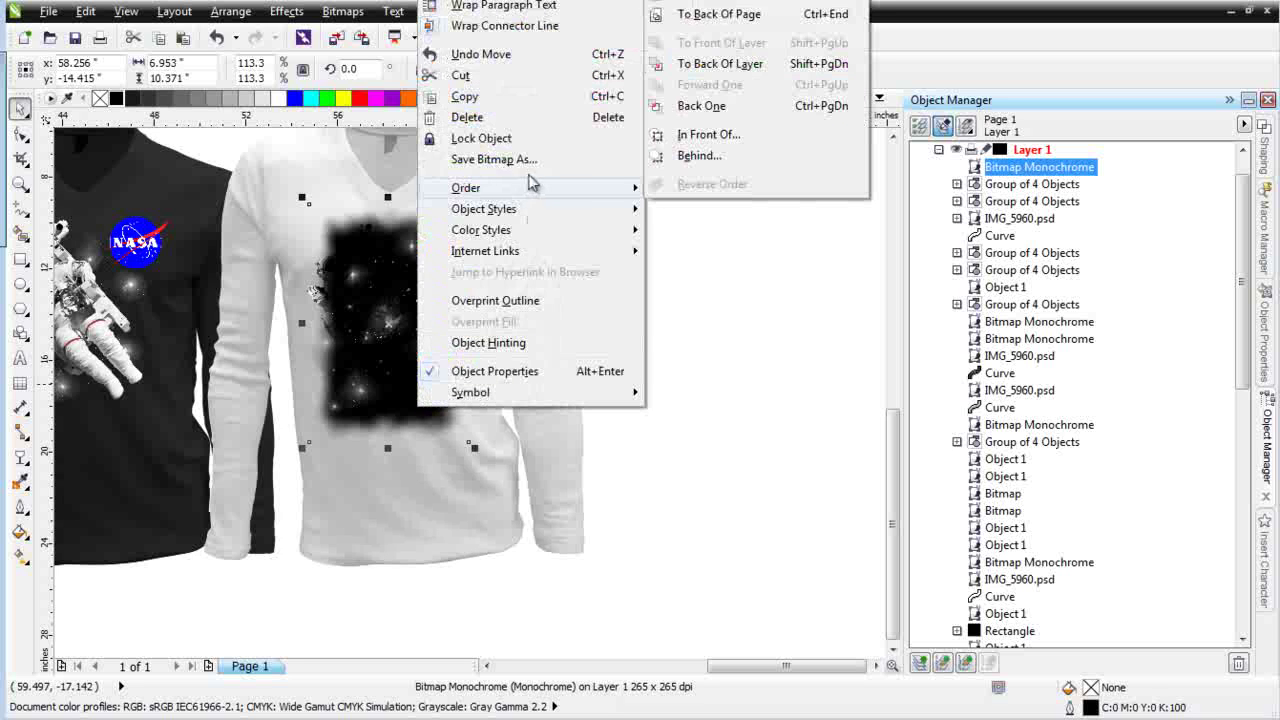
pyautogui.click(753, 155)
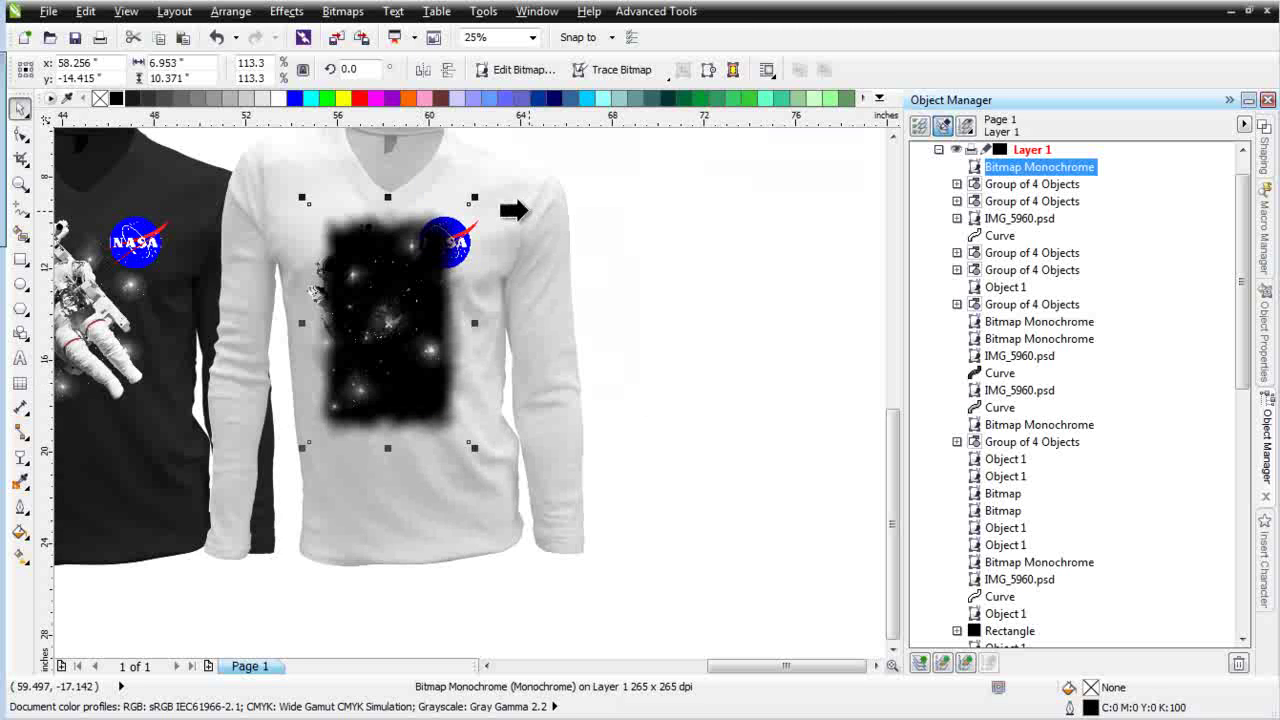
pyautogui.click(528, 208)
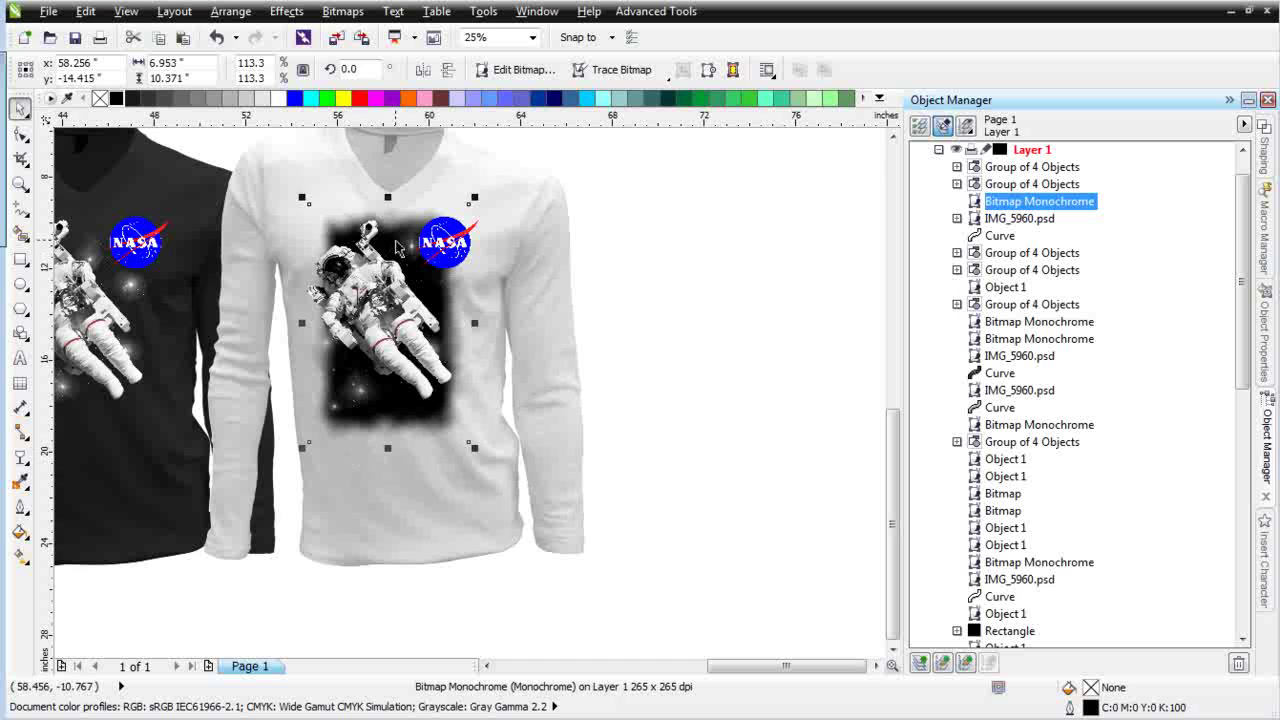
pyautogui.moveTo(389, 198)
pyautogui.mouseDown()
pyautogui.moveTo(389, 210)
pyautogui.moveTo(389, 198)
pyautogui.mouseUp()
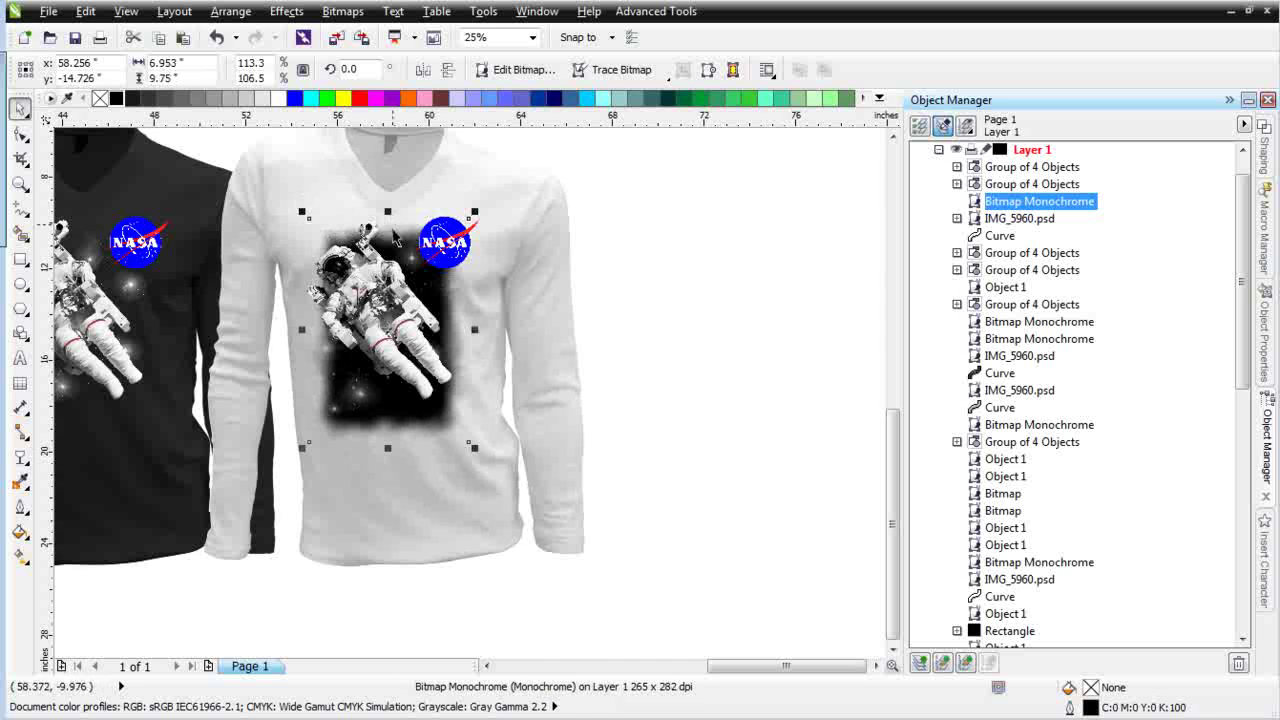
# Shift the white shirt's NASA logo slightly downward at the starfield's upper corner.
pyautogui.click(447, 238)
pyautogui.click(445, 240)
pyautogui.moveTo(445, 240); pyautogui.dragTo(452, 252)
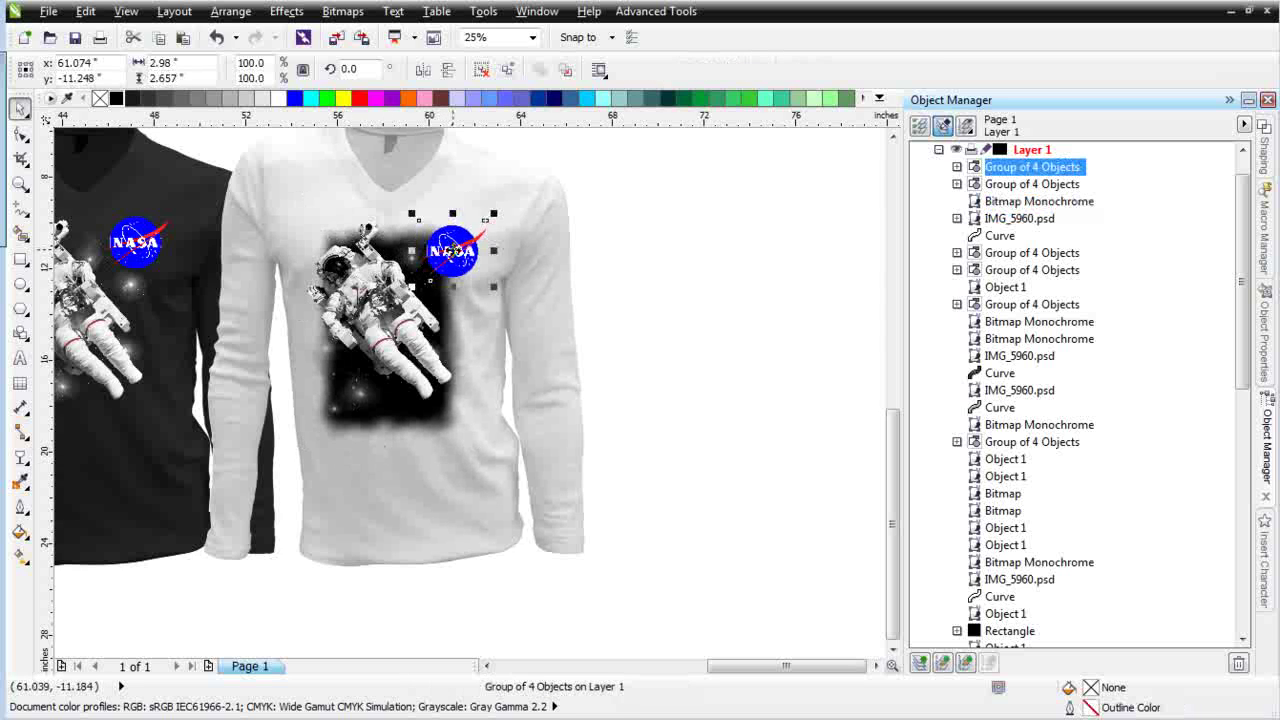
pyautogui.click(452, 252)
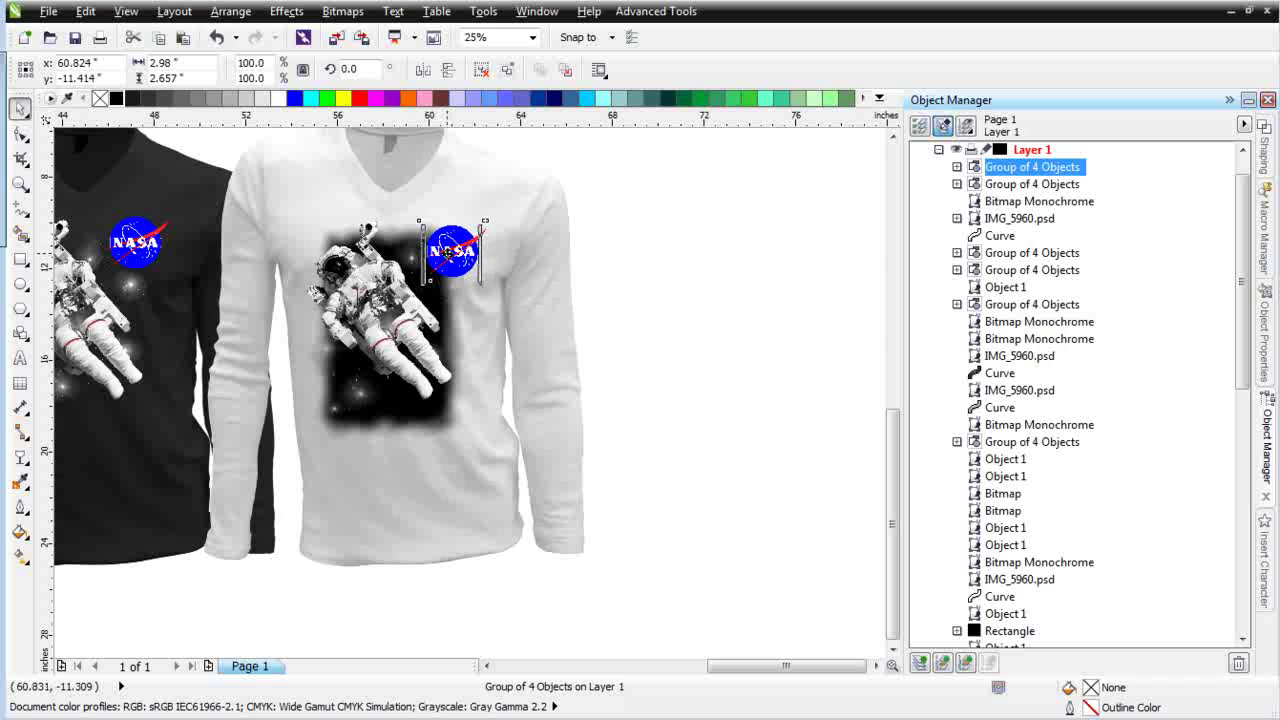
# Enlarge the white shirt's astronaut to about 8.18 by 9.16 inches and reposition it over the starfield.
pyautogui.click(404, 432)
pyautogui.click(411, 357)
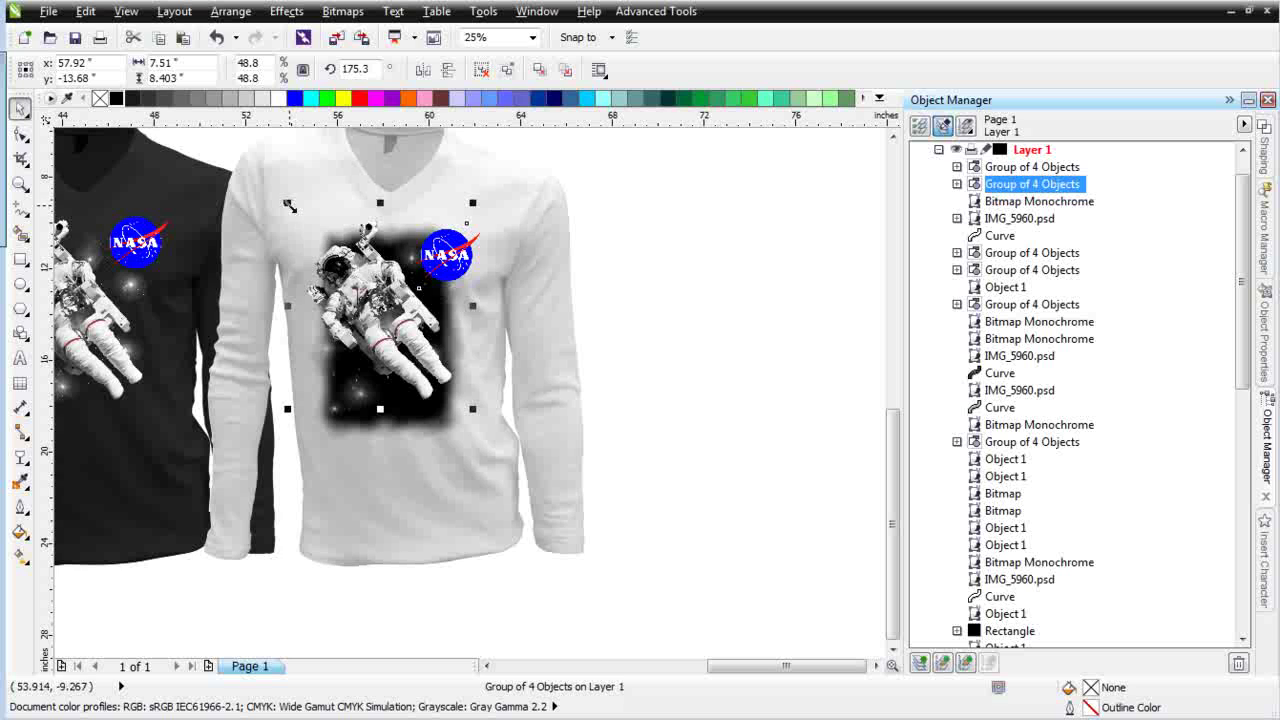
pyautogui.moveTo(288, 208); pyautogui.dragTo(271, 188)
pyautogui.moveTo(359, 301); pyautogui.dragTo(369, 311)
pyautogui.press('F3')
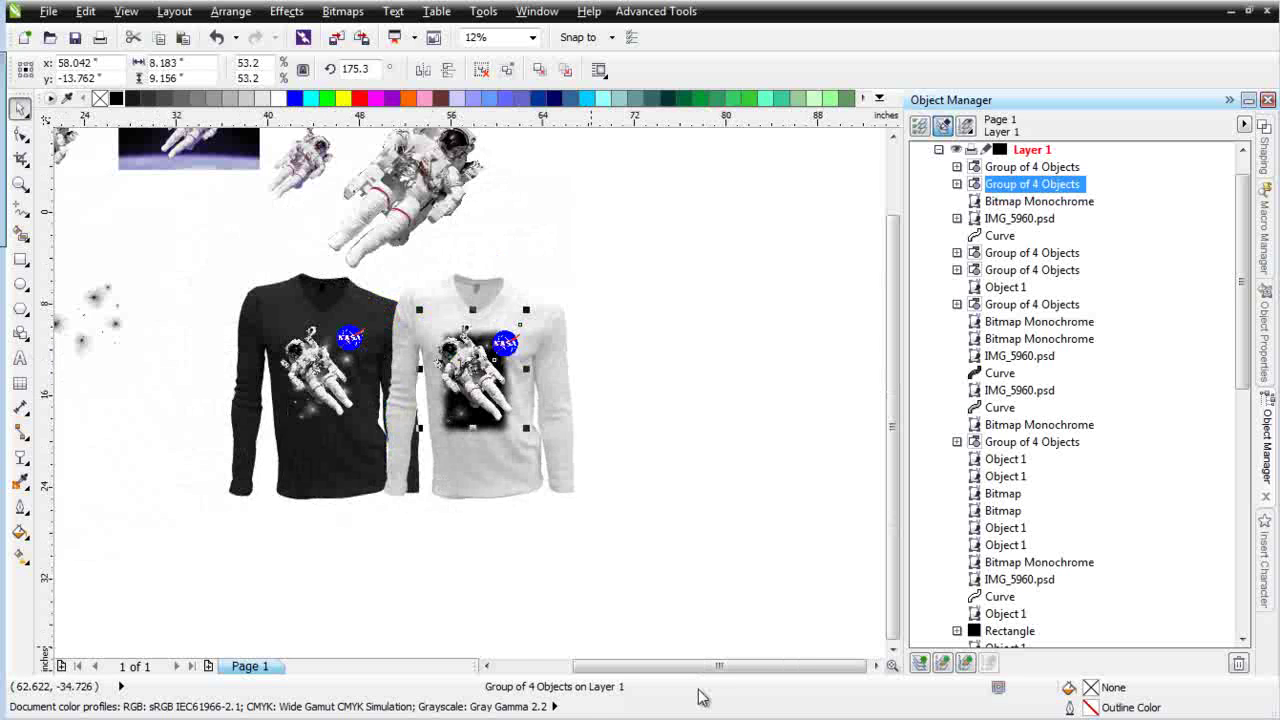
pyautogui.click(488, 556)
# Move the loose black starfield bitmap from beside the black shirt up to just below the astronaut photo.
pyautogui.hscroll(-1, 174, 253)
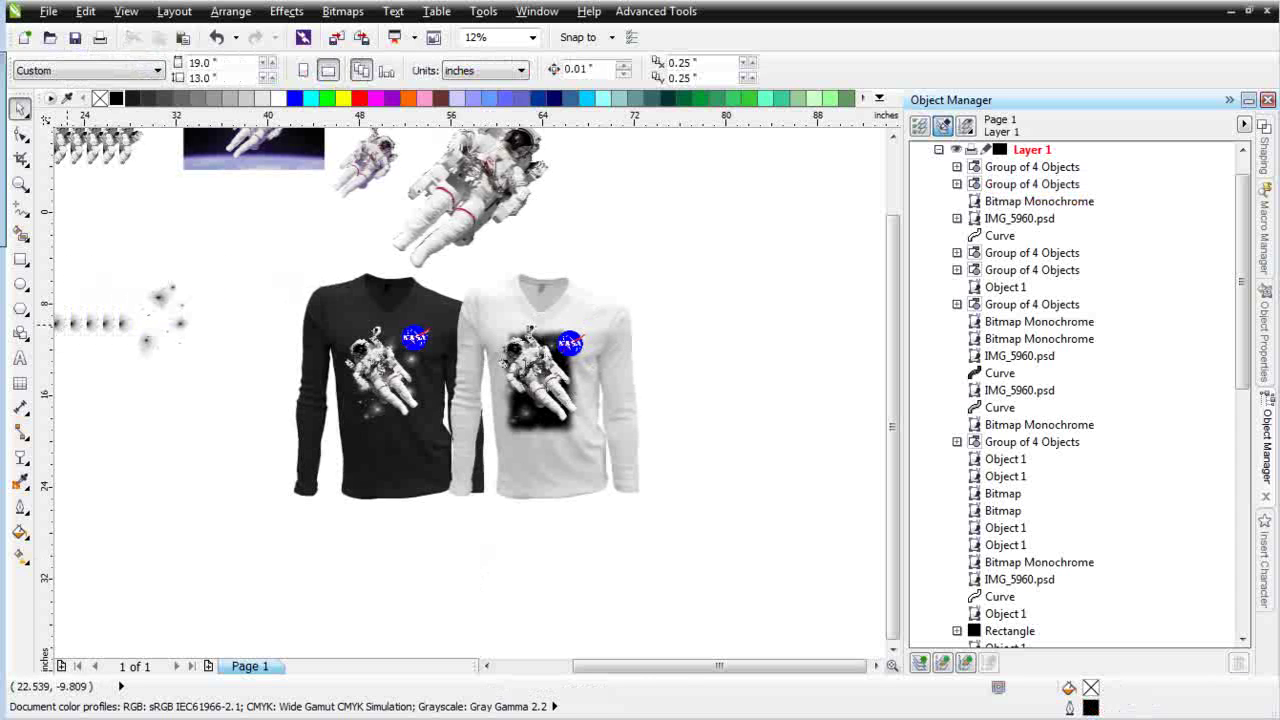
pyautogui.click(160, 318)
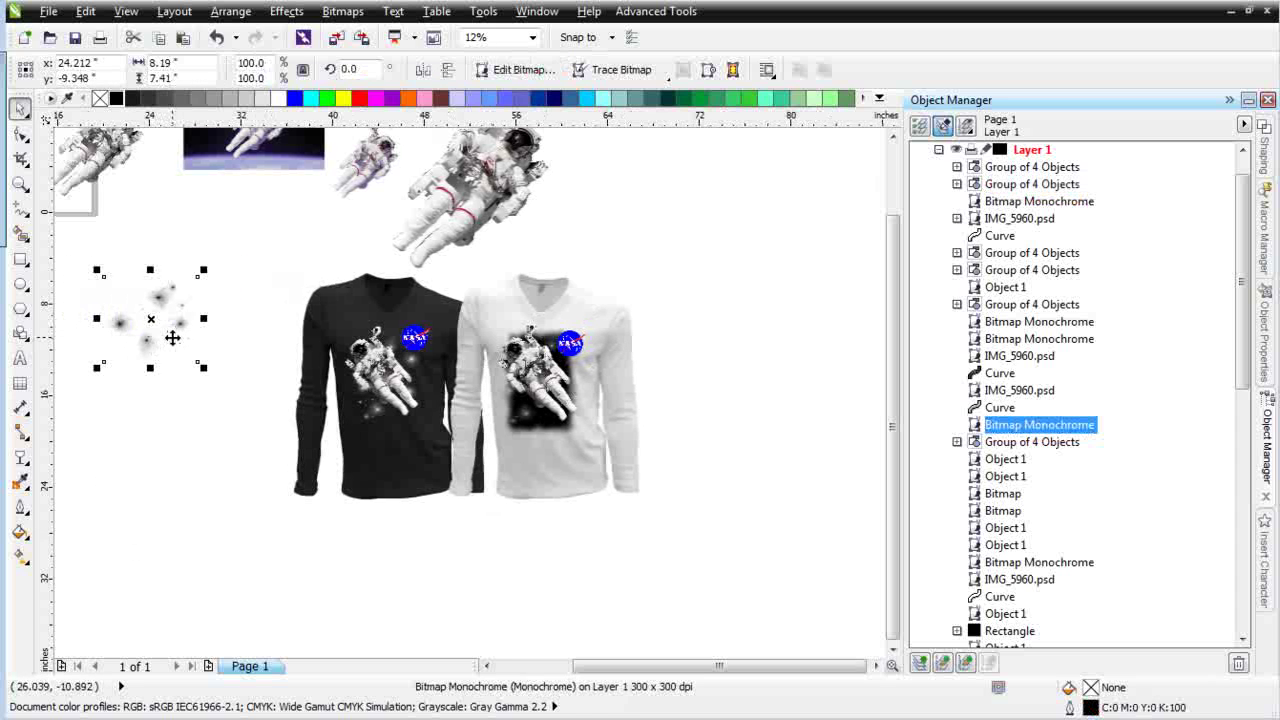
pyautogui.moveTo(171, 334); pyautogui.dragTo(262, 251)
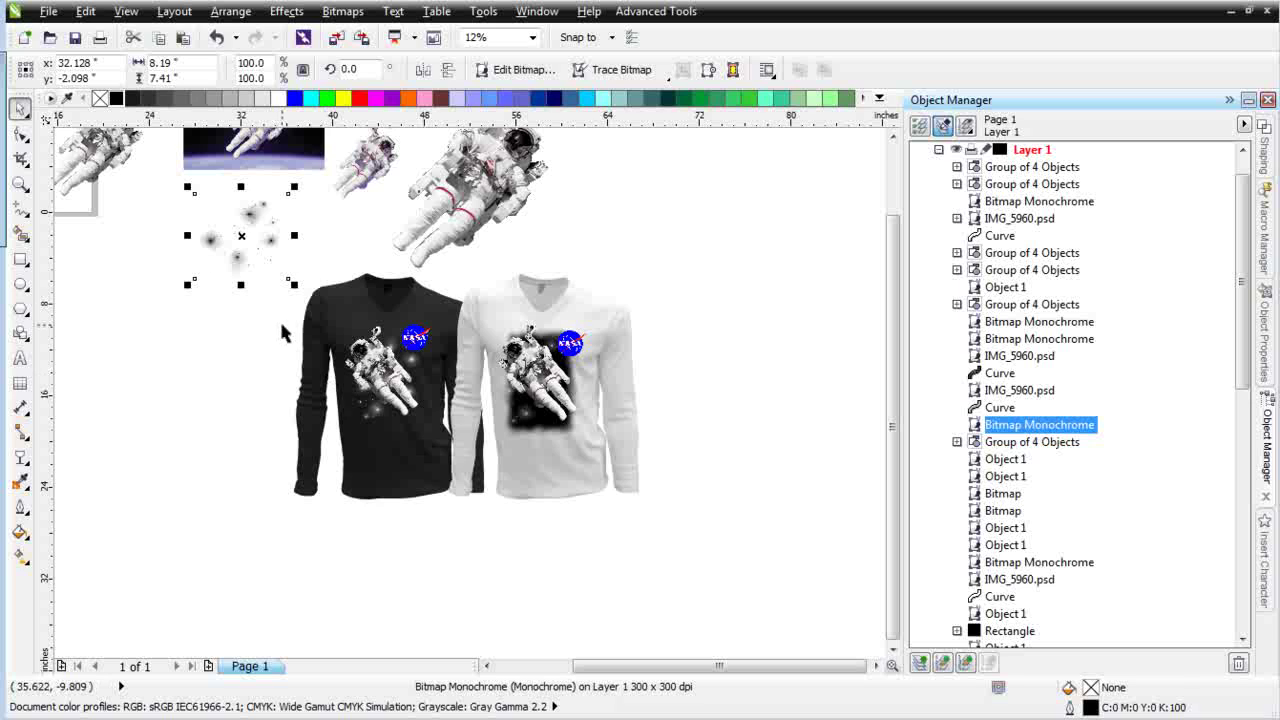
# Create a SimpleSeps selection palette from the black shirt's NASA logo, astronaut and two starfield bitmaps.
pyautogui.click(296, 322)
pyautogui.moveTo(281, 302); pyautogui.dragTo(461, 448)
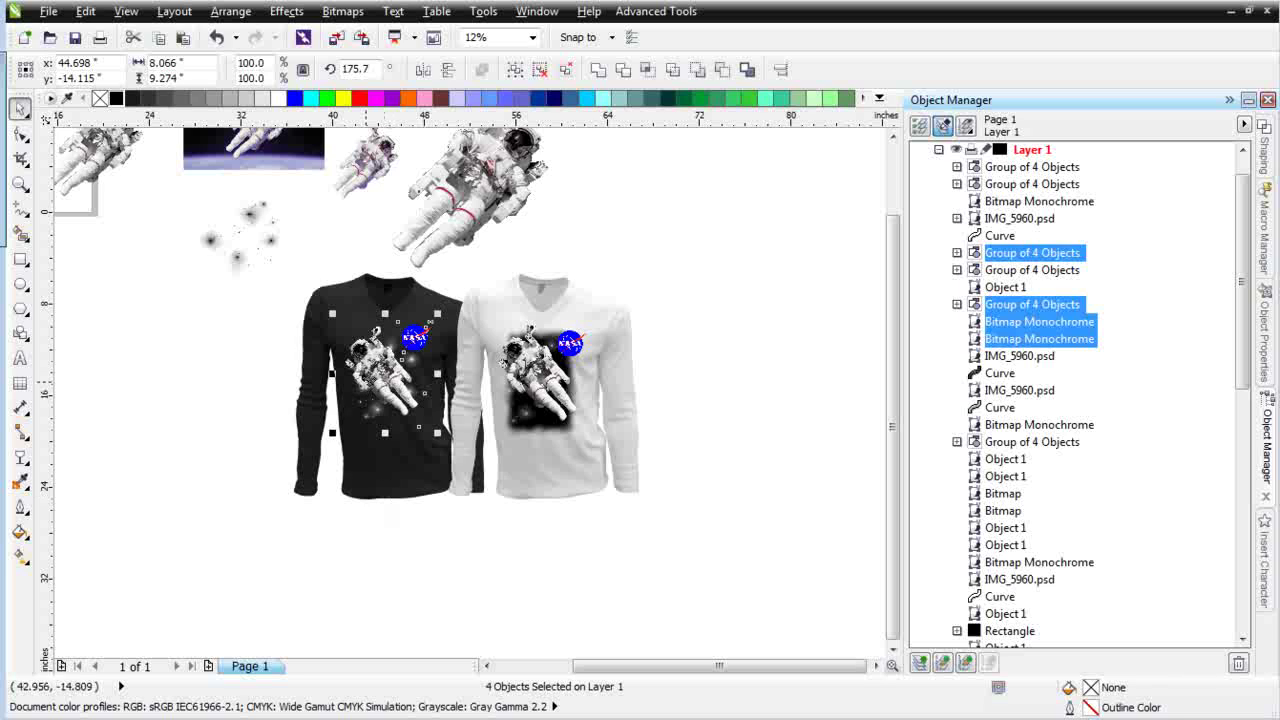
pyautogui.click(658, 12)
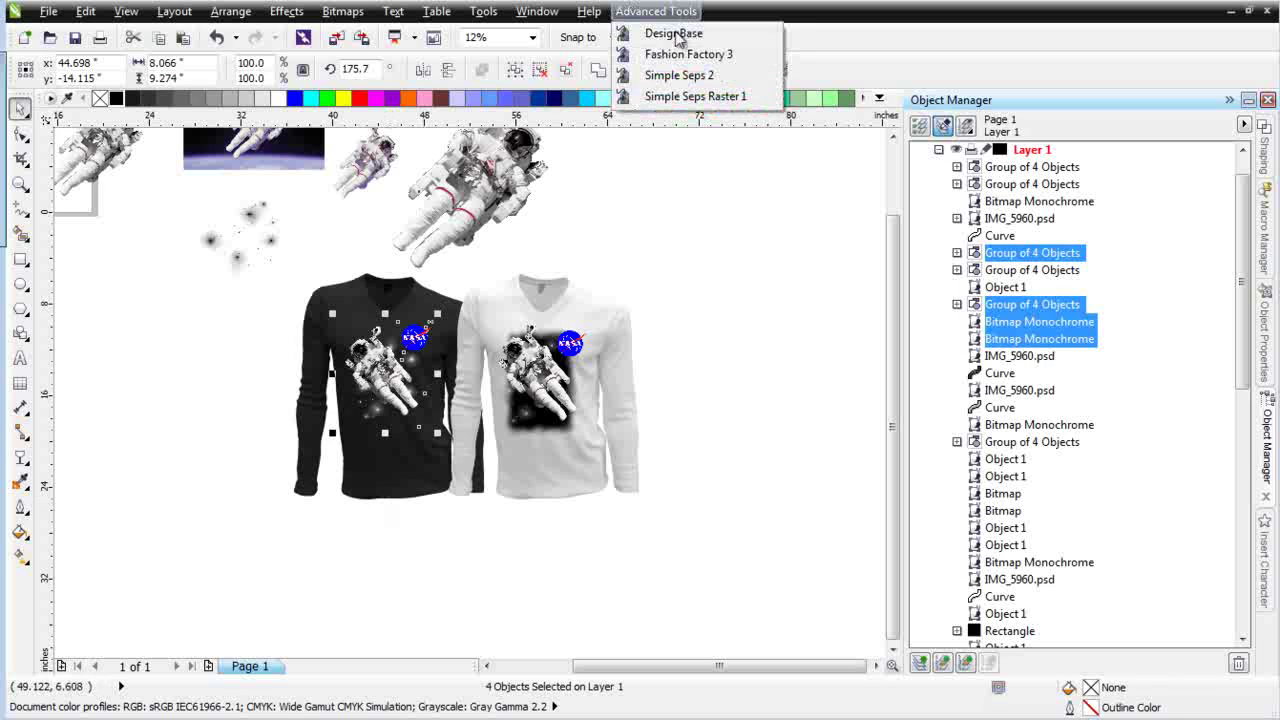
pyautogui.click(676, 34)
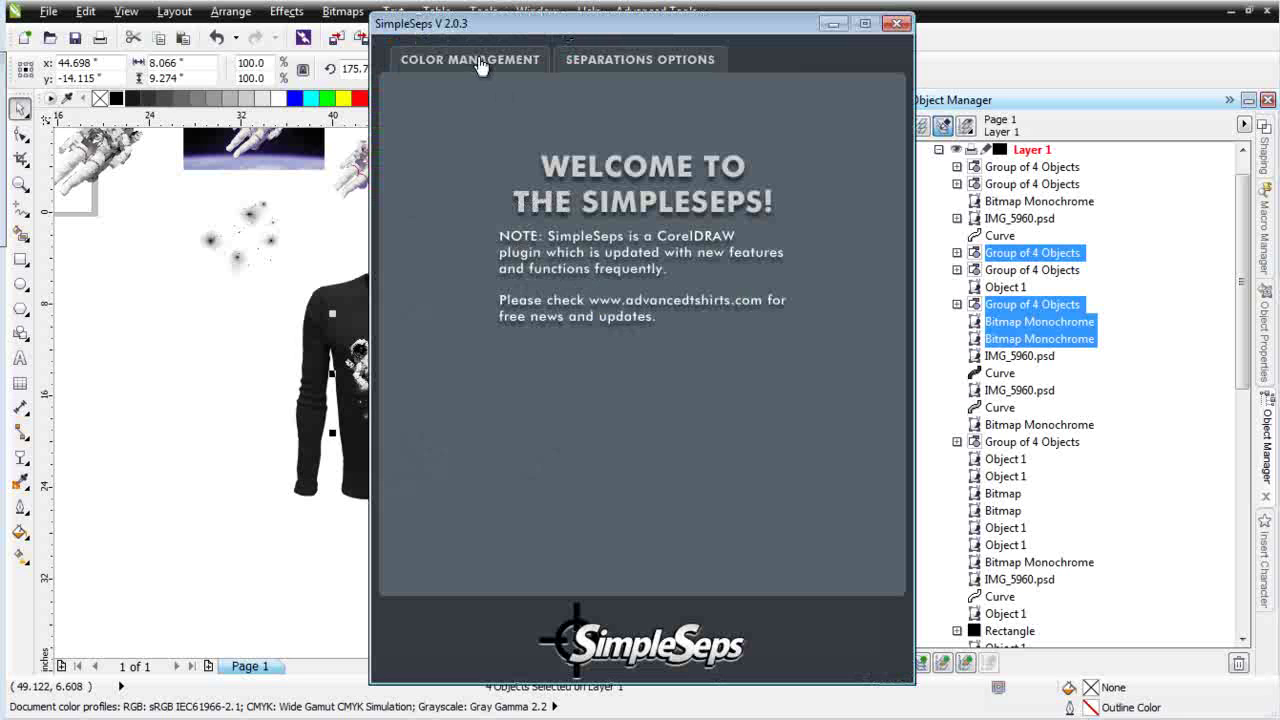
pyautogui.click(479, 62)
pyautogui.click(519, 142)
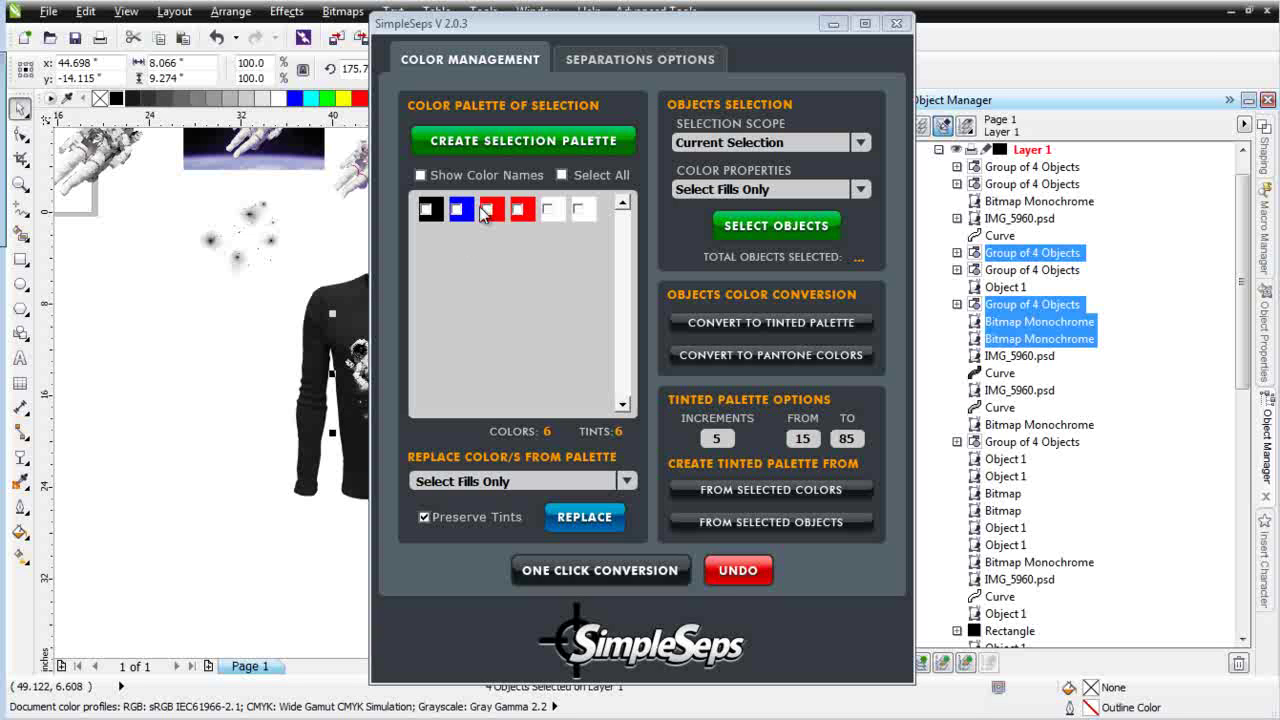
pyautogui.moveTo(605, 35); pyautogui.dragTo(741, 61)
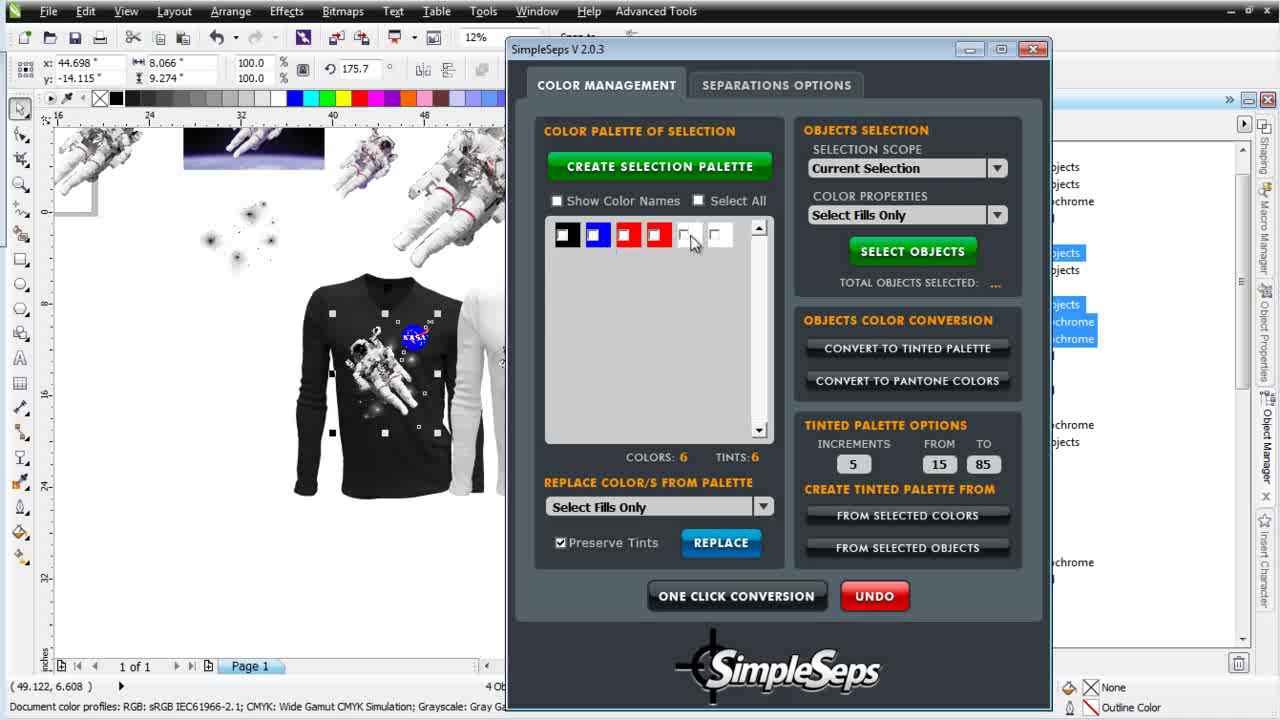
# Move the loose black starfield bitmap further up, overlapping the lower edge of the astronaut photo.
pyautogui.click(270, 330)
pyautogui.click(431, 505)
pyautogui.moveTo(431, 505); pyautogui.dragTo(242, 215)
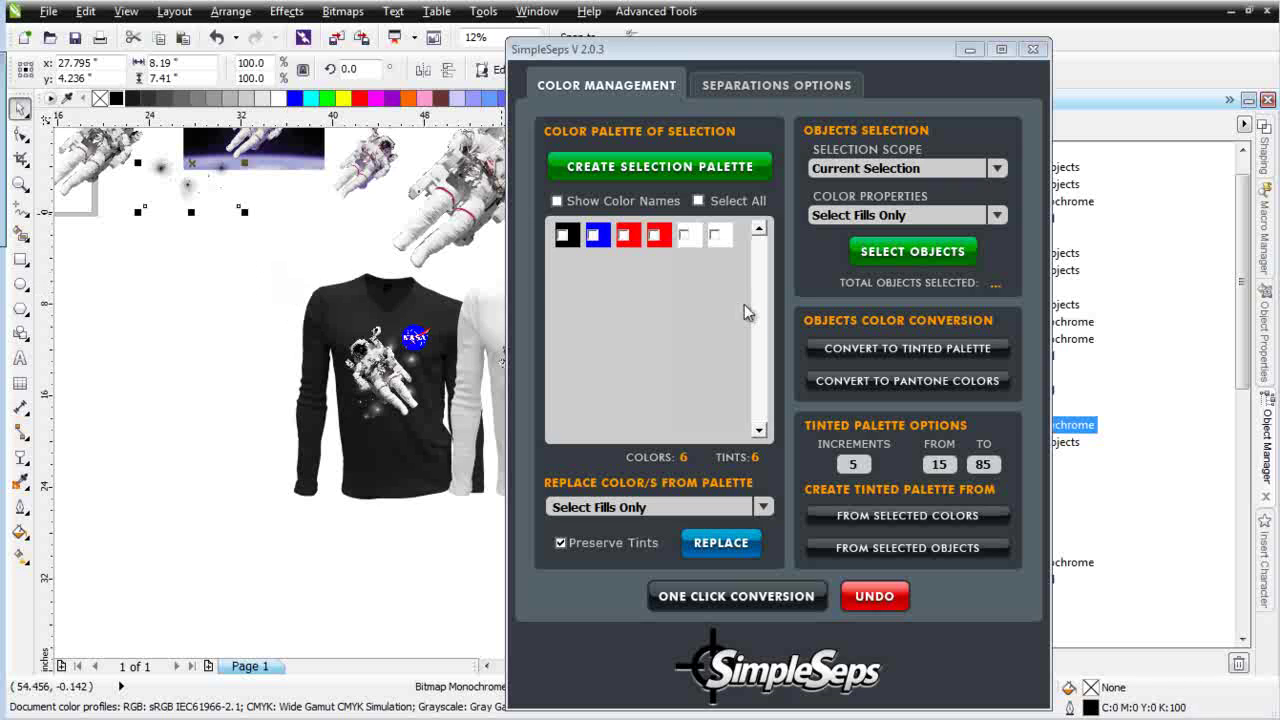
# Copy the black shirt's logo, astronaut and starfields into the empty area beside the shirt.
pyautogui.click(742, 85)
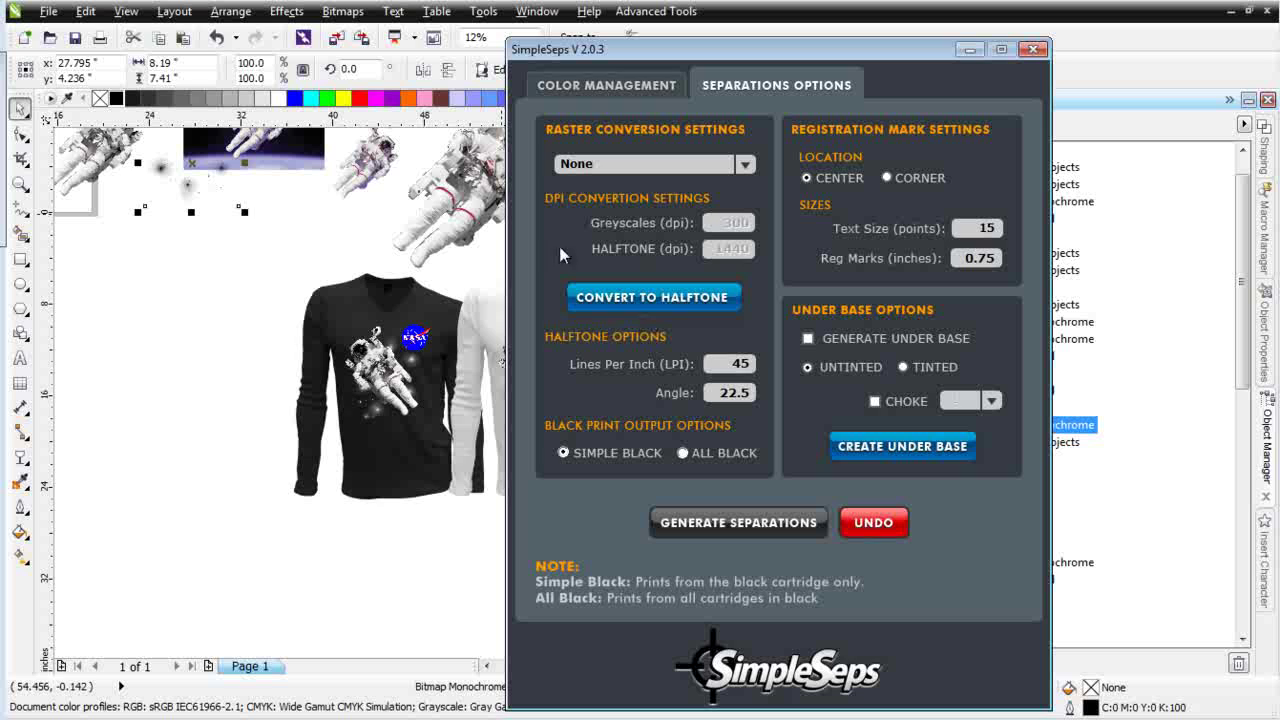
pyautogui.click(594, 85)
pyautogui.moveTo(716, 53); pyautogui.dragTo(778, 47)
pyautogui.moveTo(222, 283); pyautogui.dragTo(455, 463)
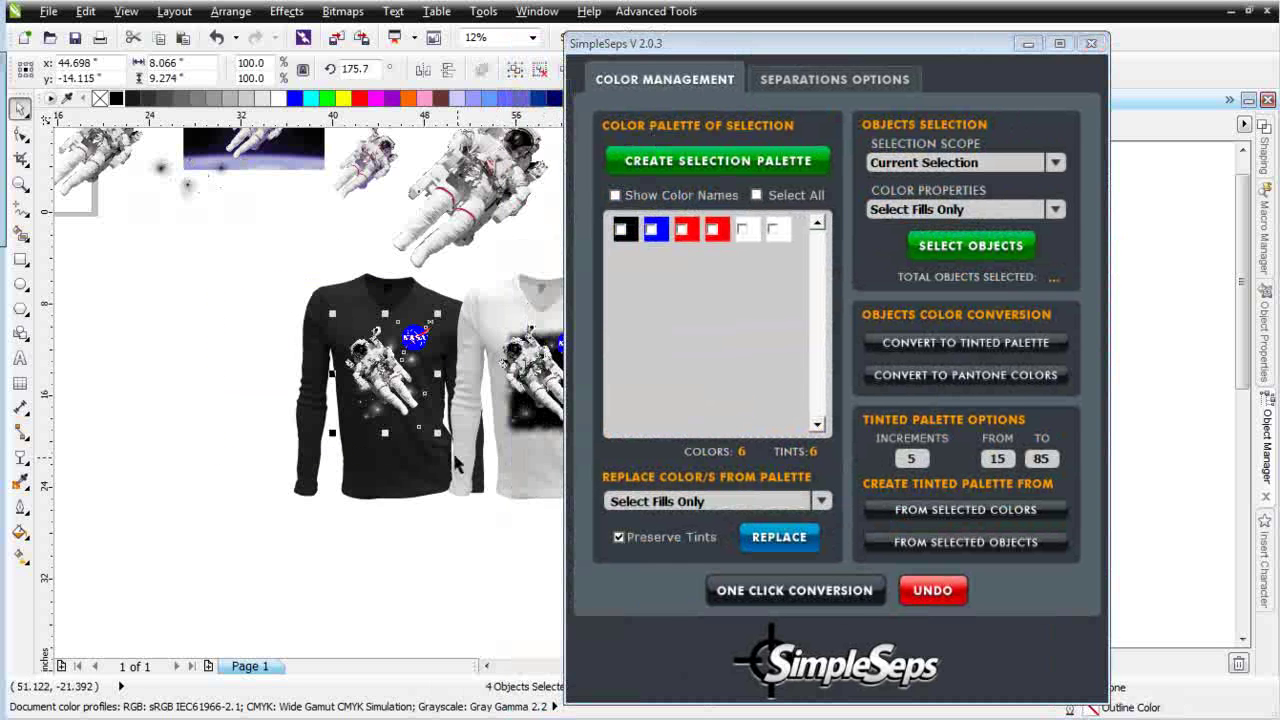
pyautogui.moveTo(390, 380); pyautogui.dragTo(150, 362)
pyautogui.rightClick(150, 362)
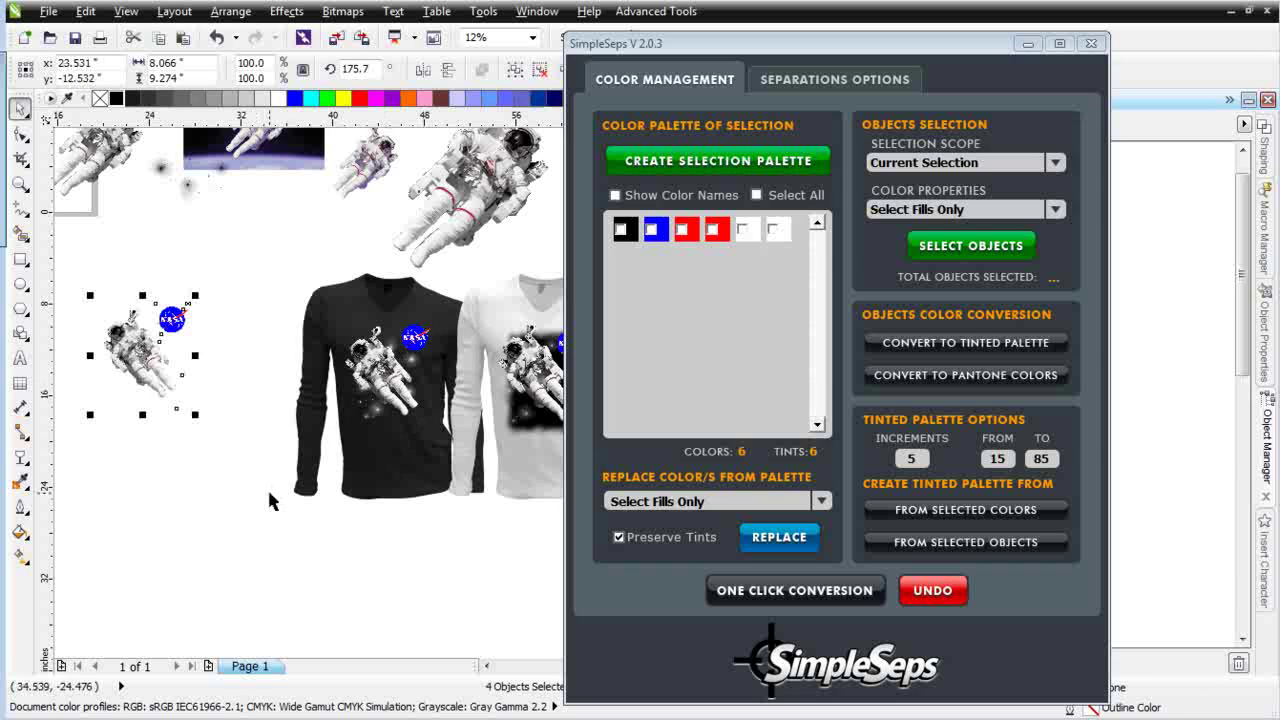
# Run SimpleSeps' One Click Conversion on the copied design with black, blue, one red and one white swatch checked, and close SimpleSeps.
pyautogui.click(626, 232)
pyautogui.click(654, 231)
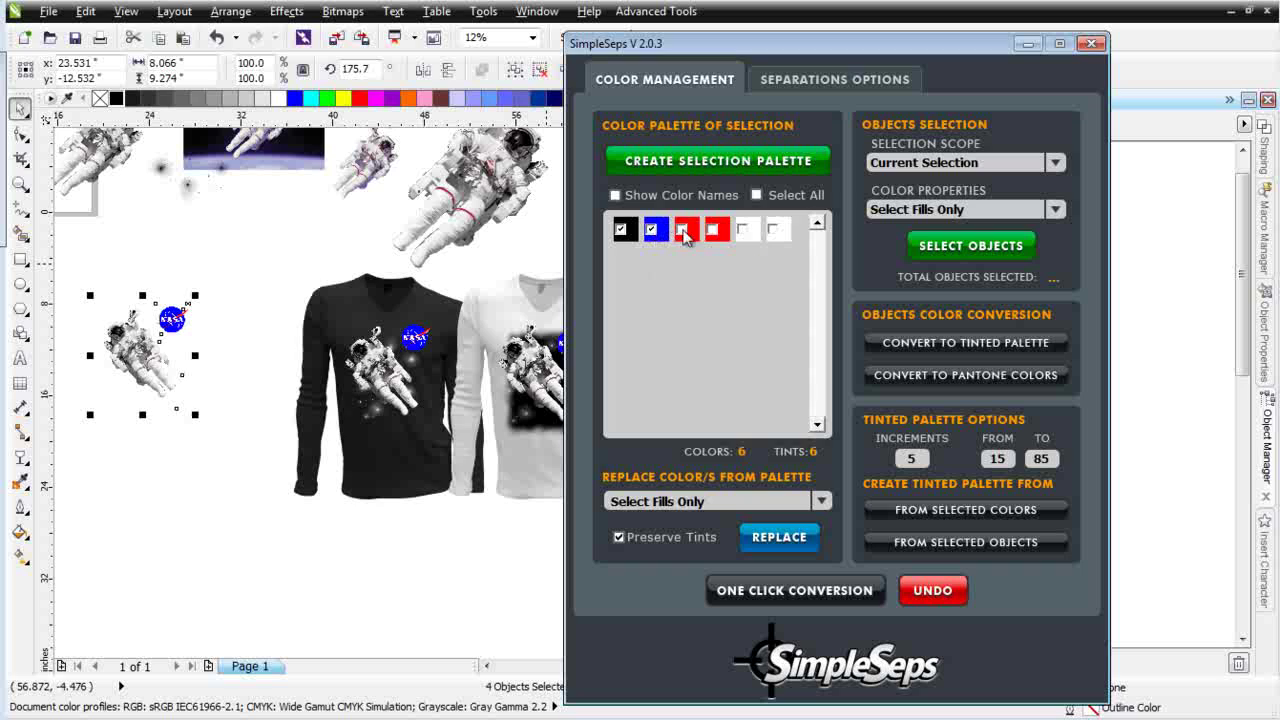
pyautogui.click(684, 232)
pyautogui.click(743, 231)
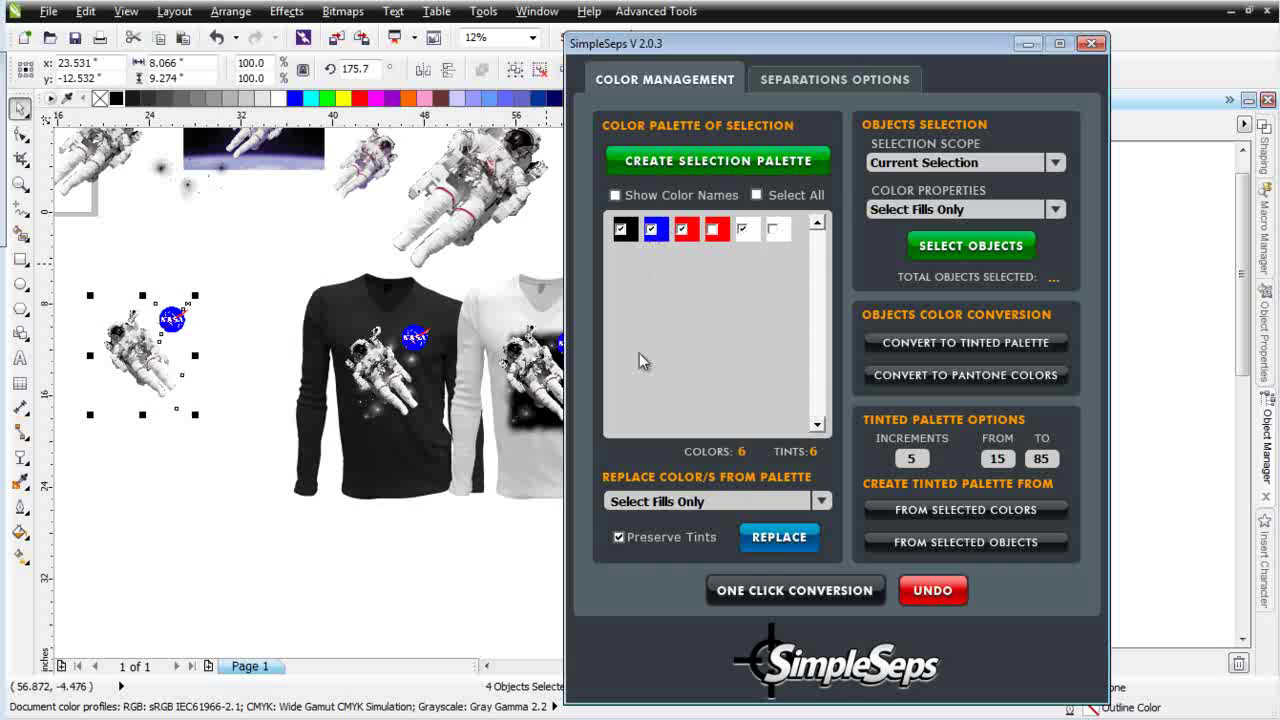
pyautogui.click(812, 598)
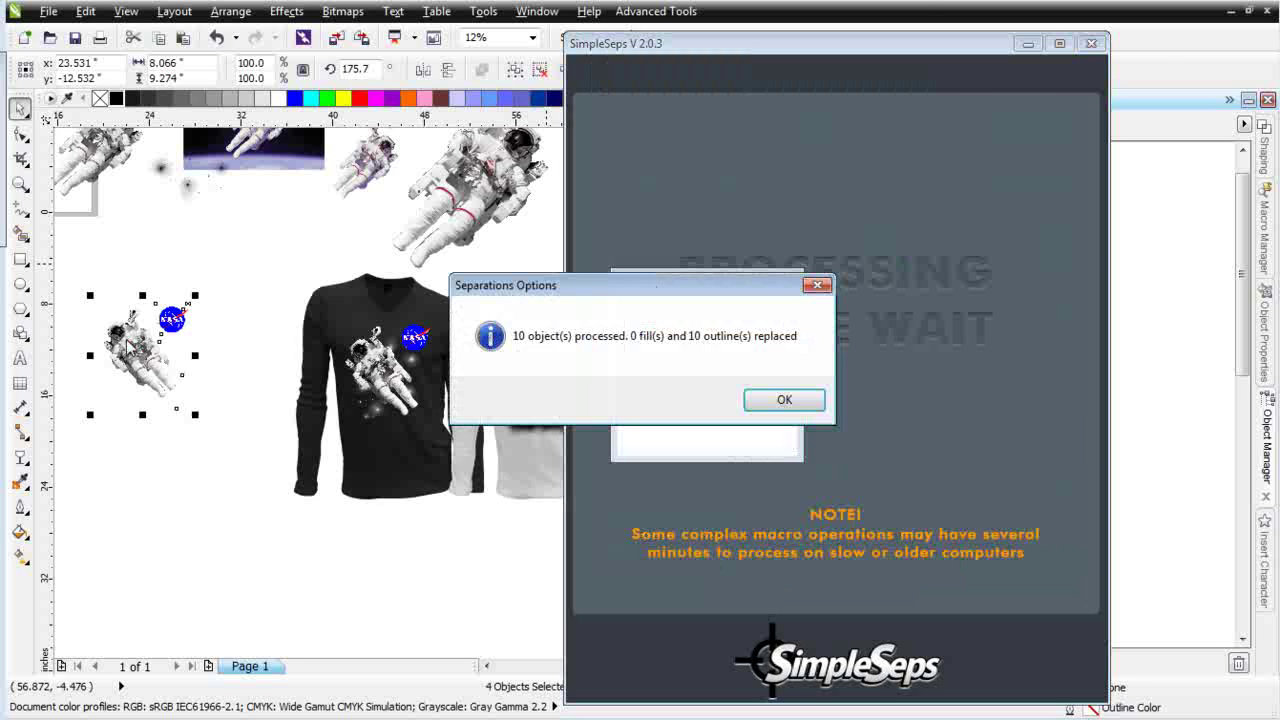
pyautogui.click(772, 401)
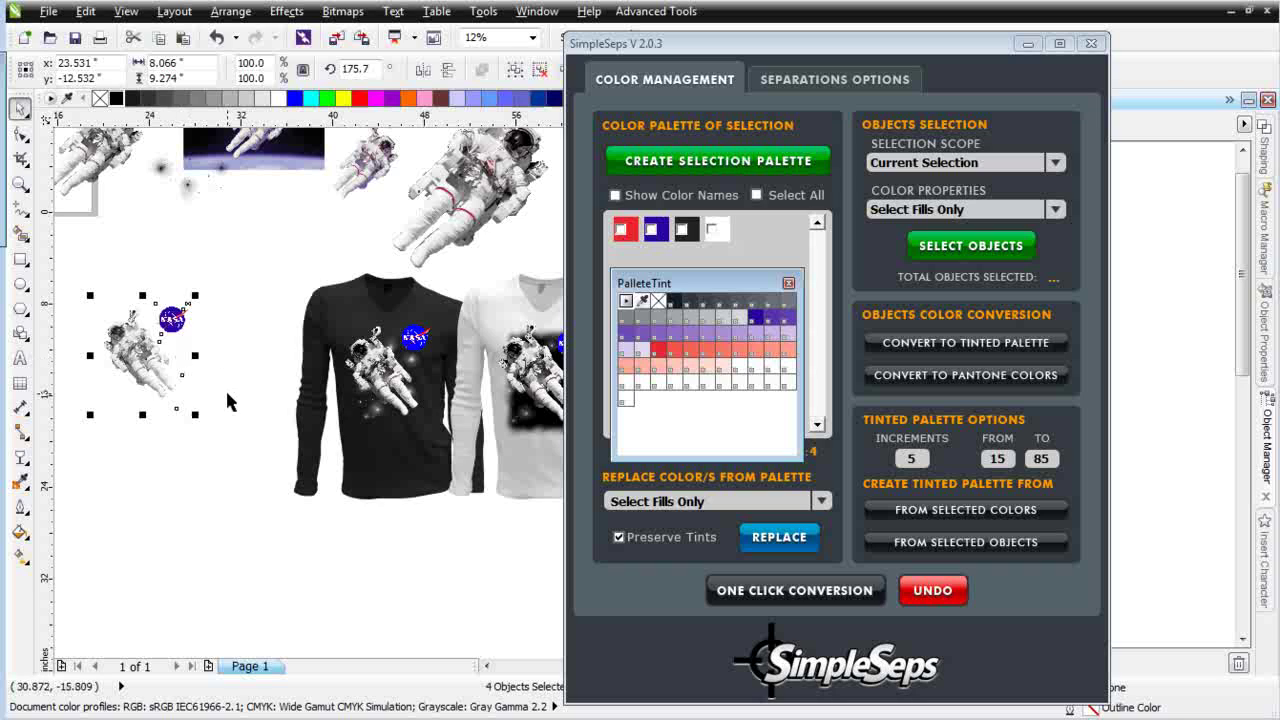
pyautogui.click(1091, 43)
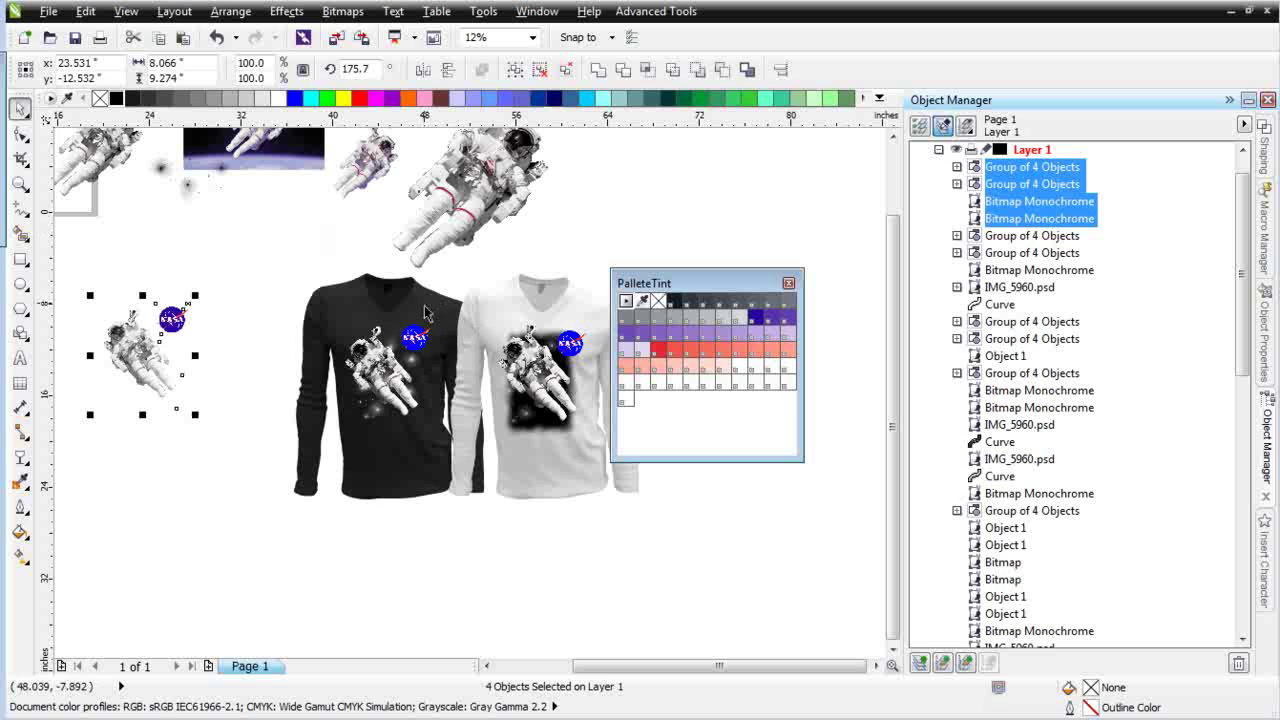
# Select the astronaut group on the black shirt.
pyautogui.click(397, 381)
pyautogui.scroll(4, 397, 381)
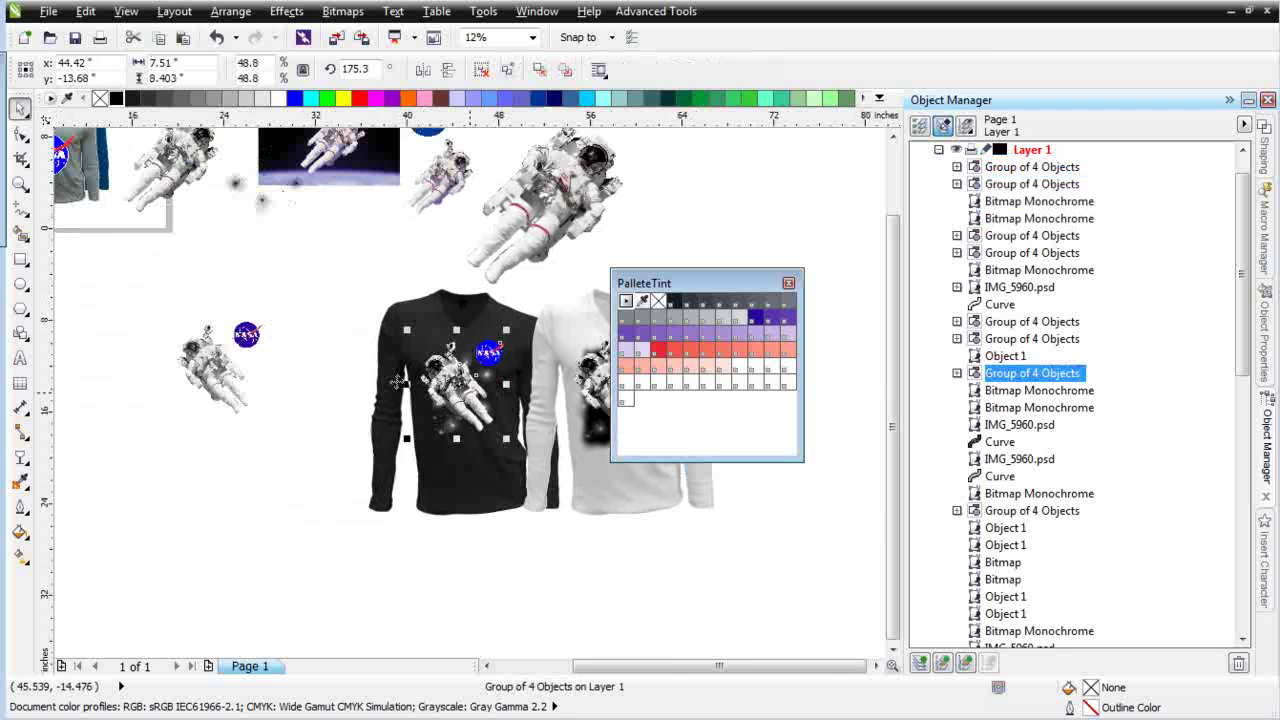